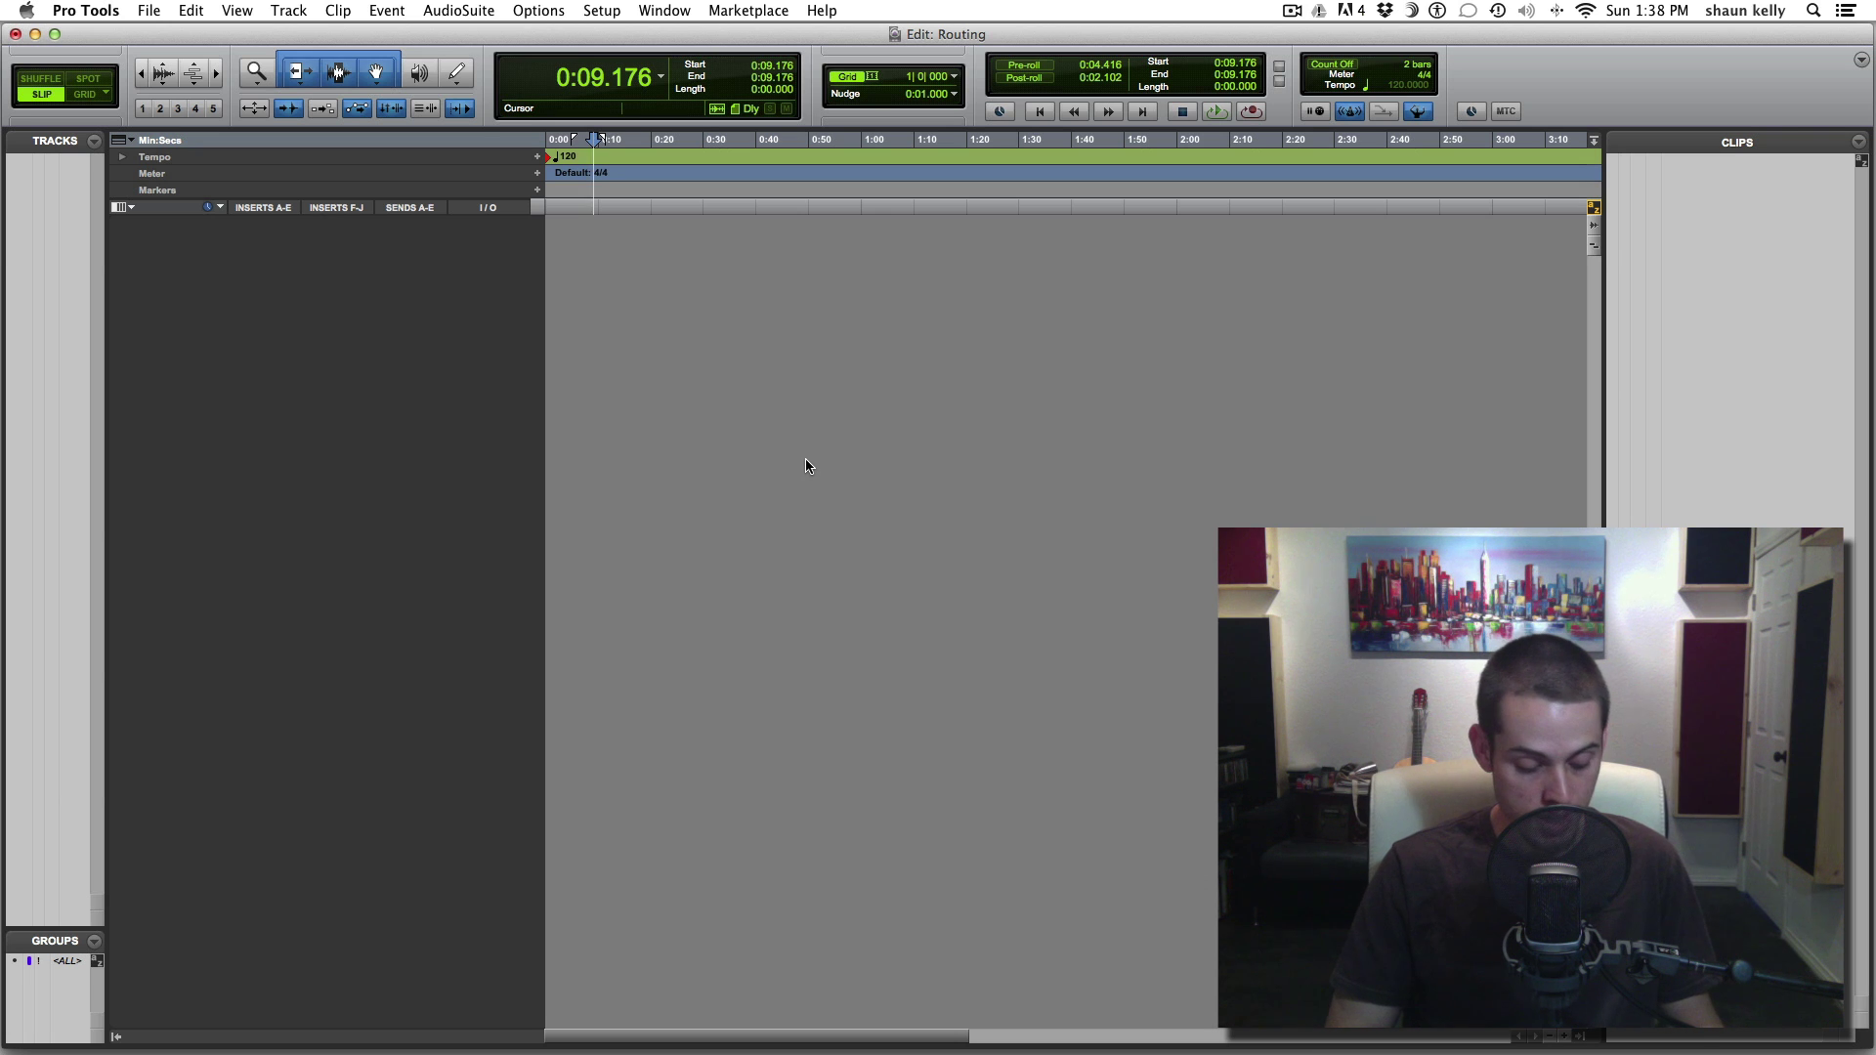
# Create four new mono audio tracks in the empty session
pyautogui.press('shift+super+n')
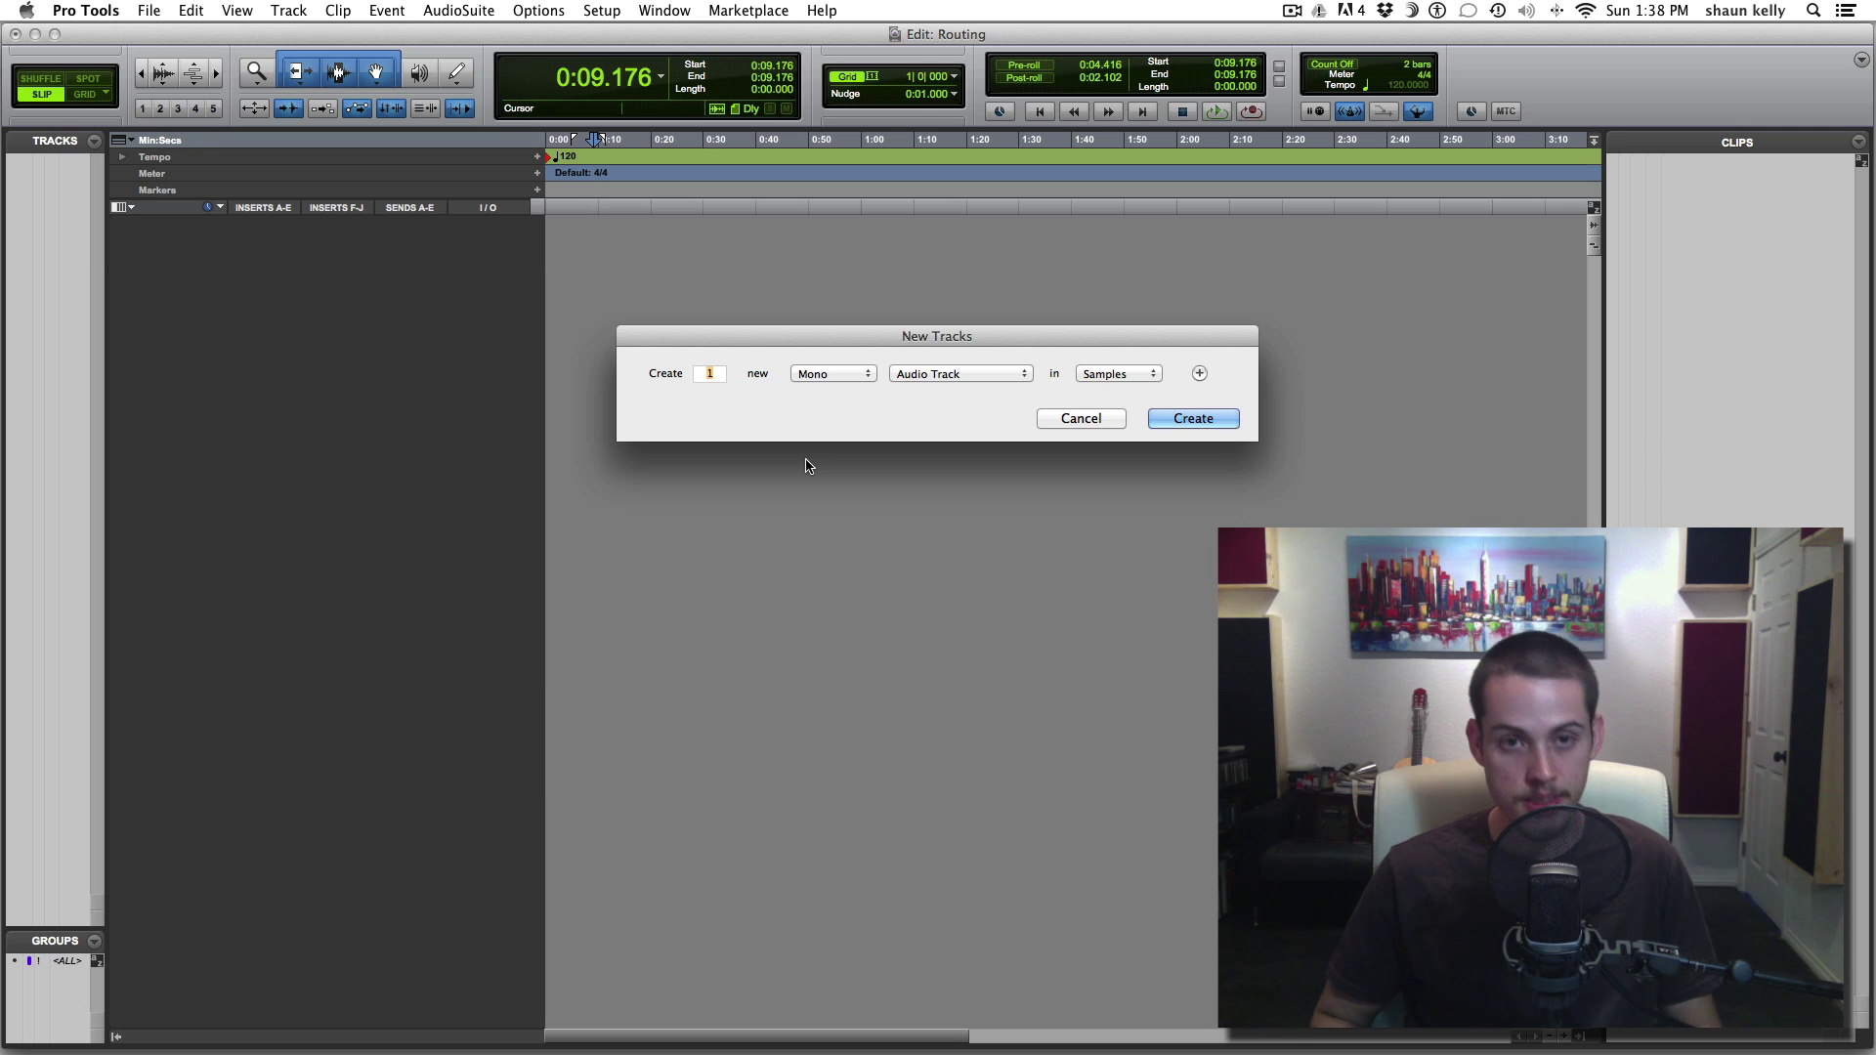
pyautogui.write('4')
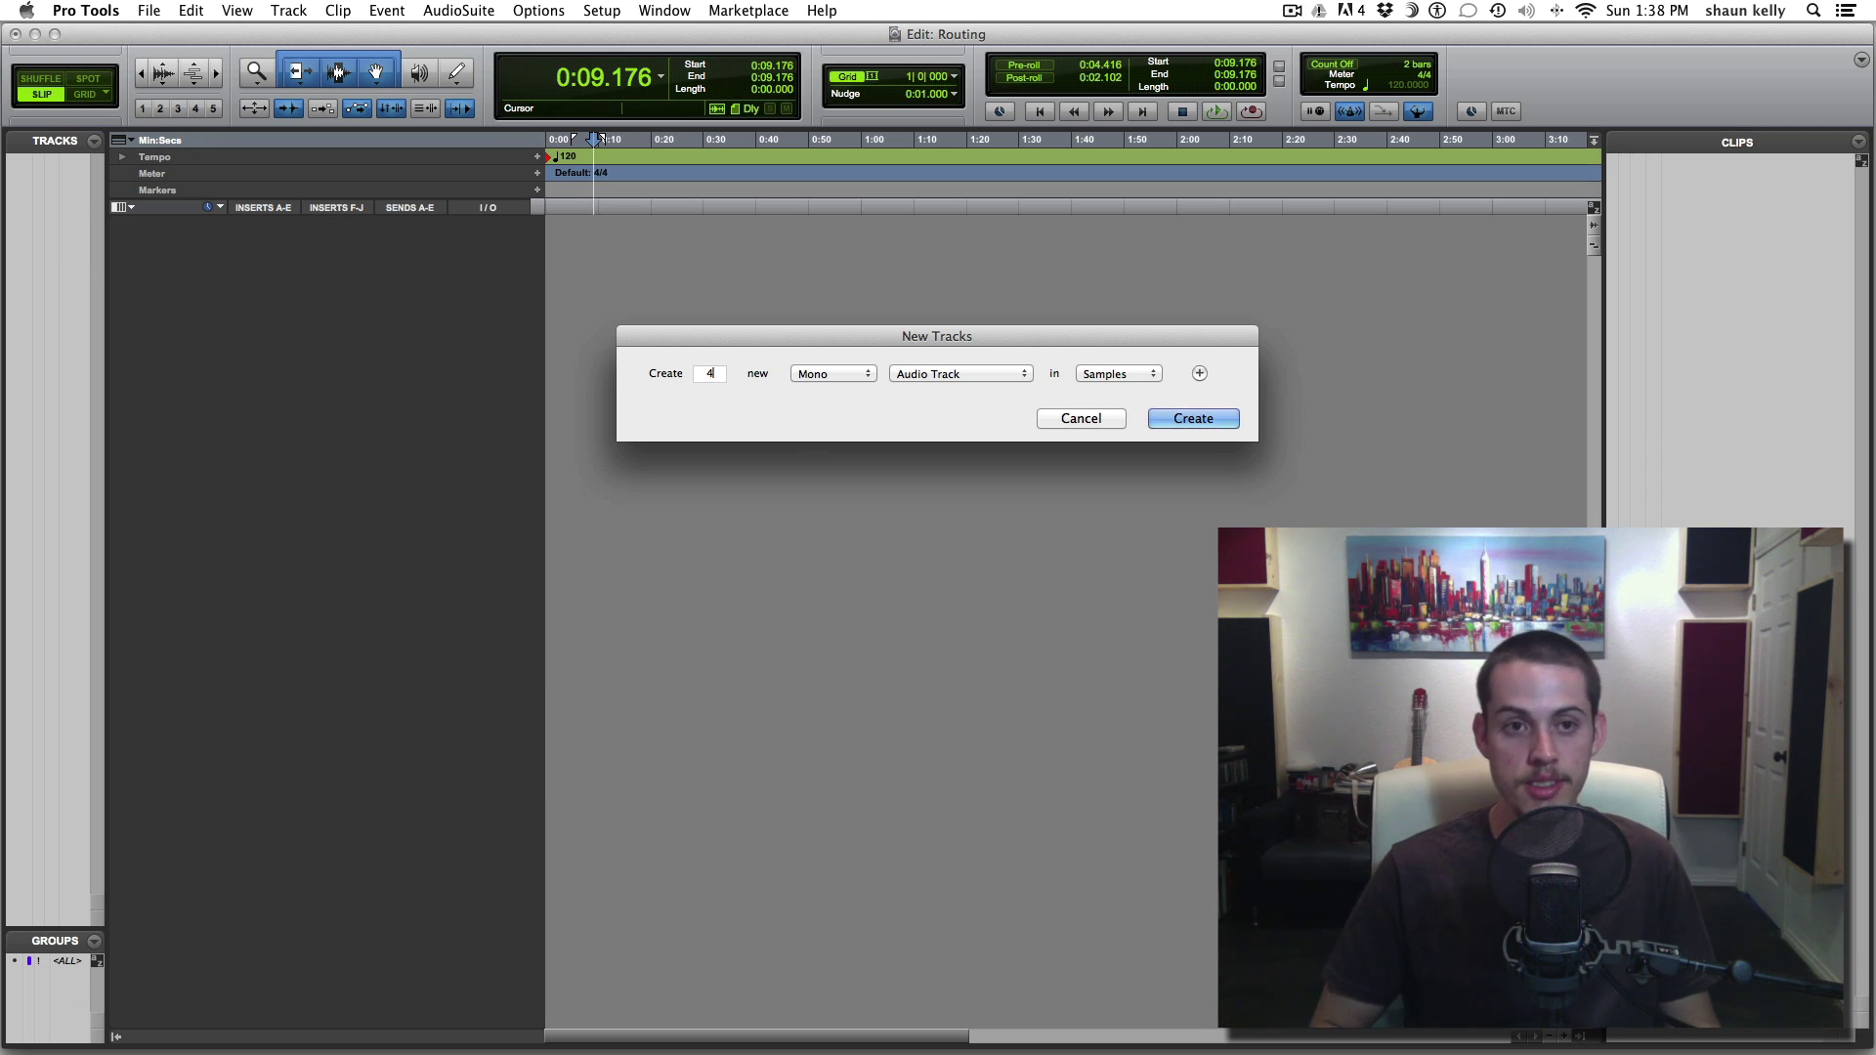
pyautogui.press('Return')
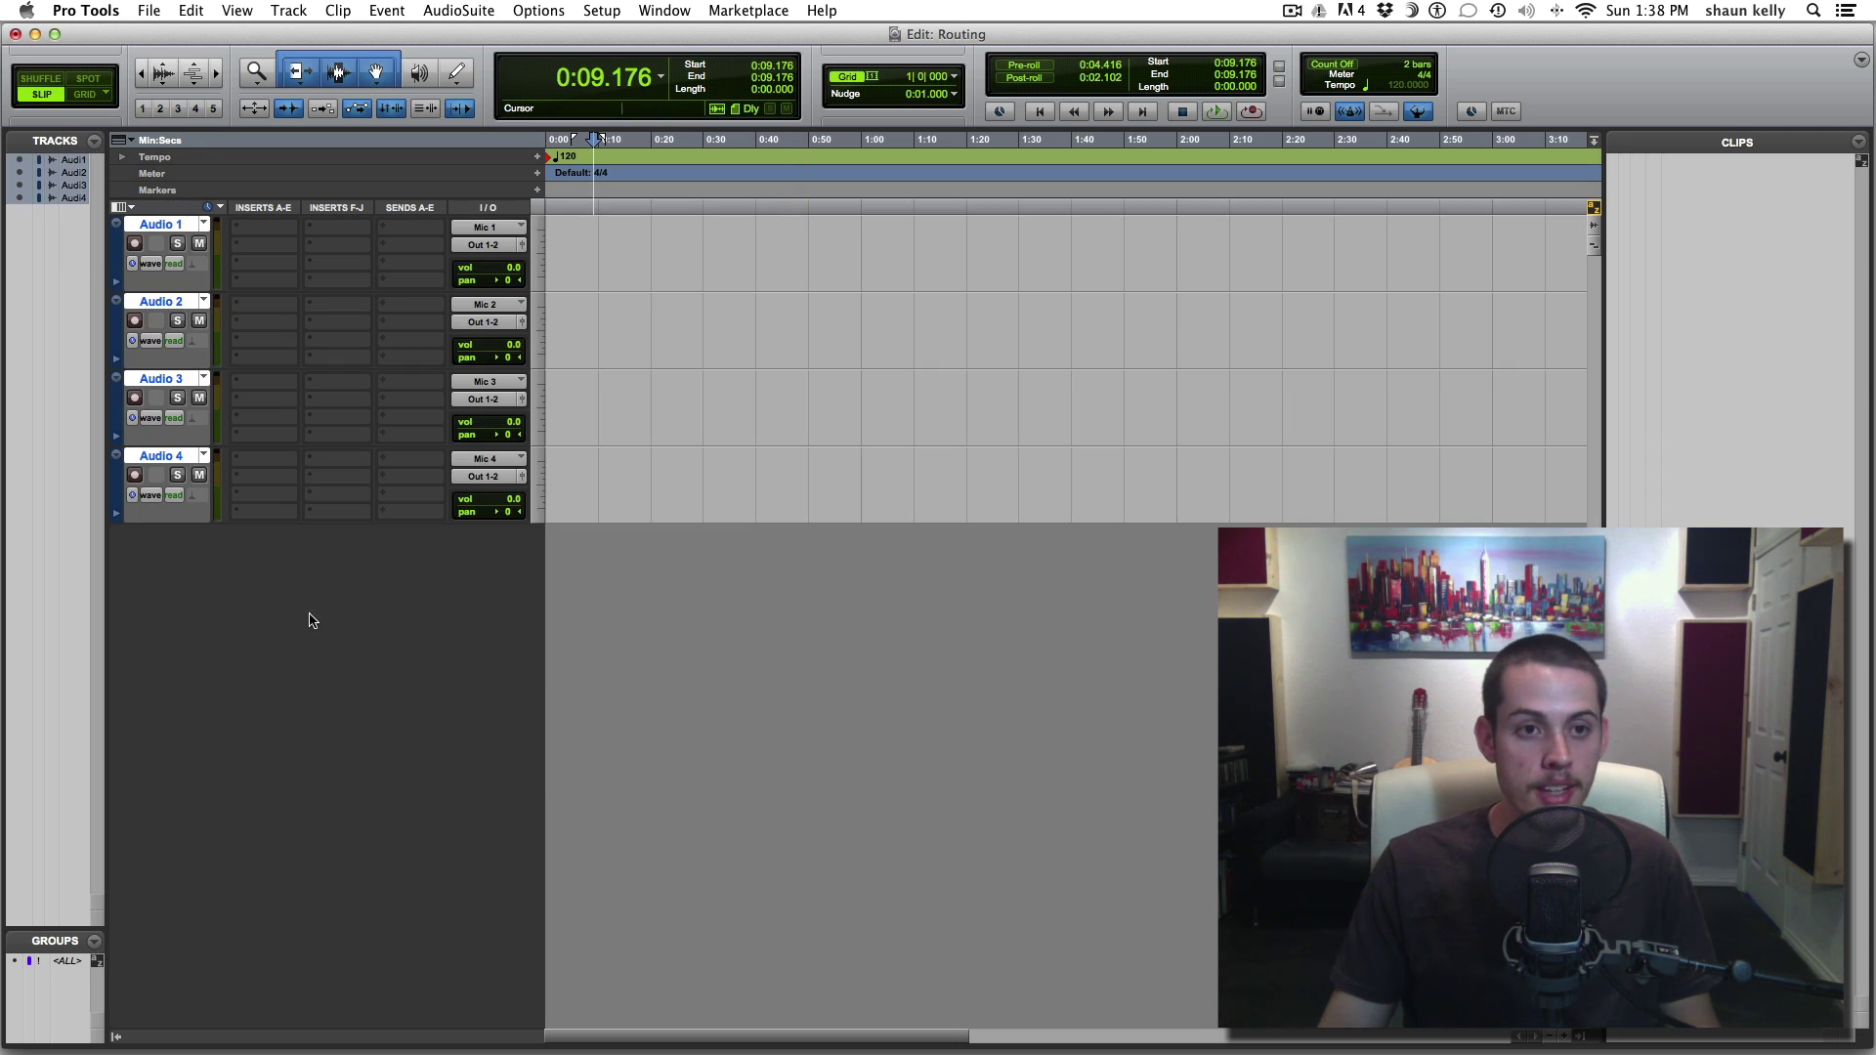
# Rename the first audio track Verse and the second audio track Doubles
pyautogui.click(162, 228)
pyautogui.doubleClick(162, 227)
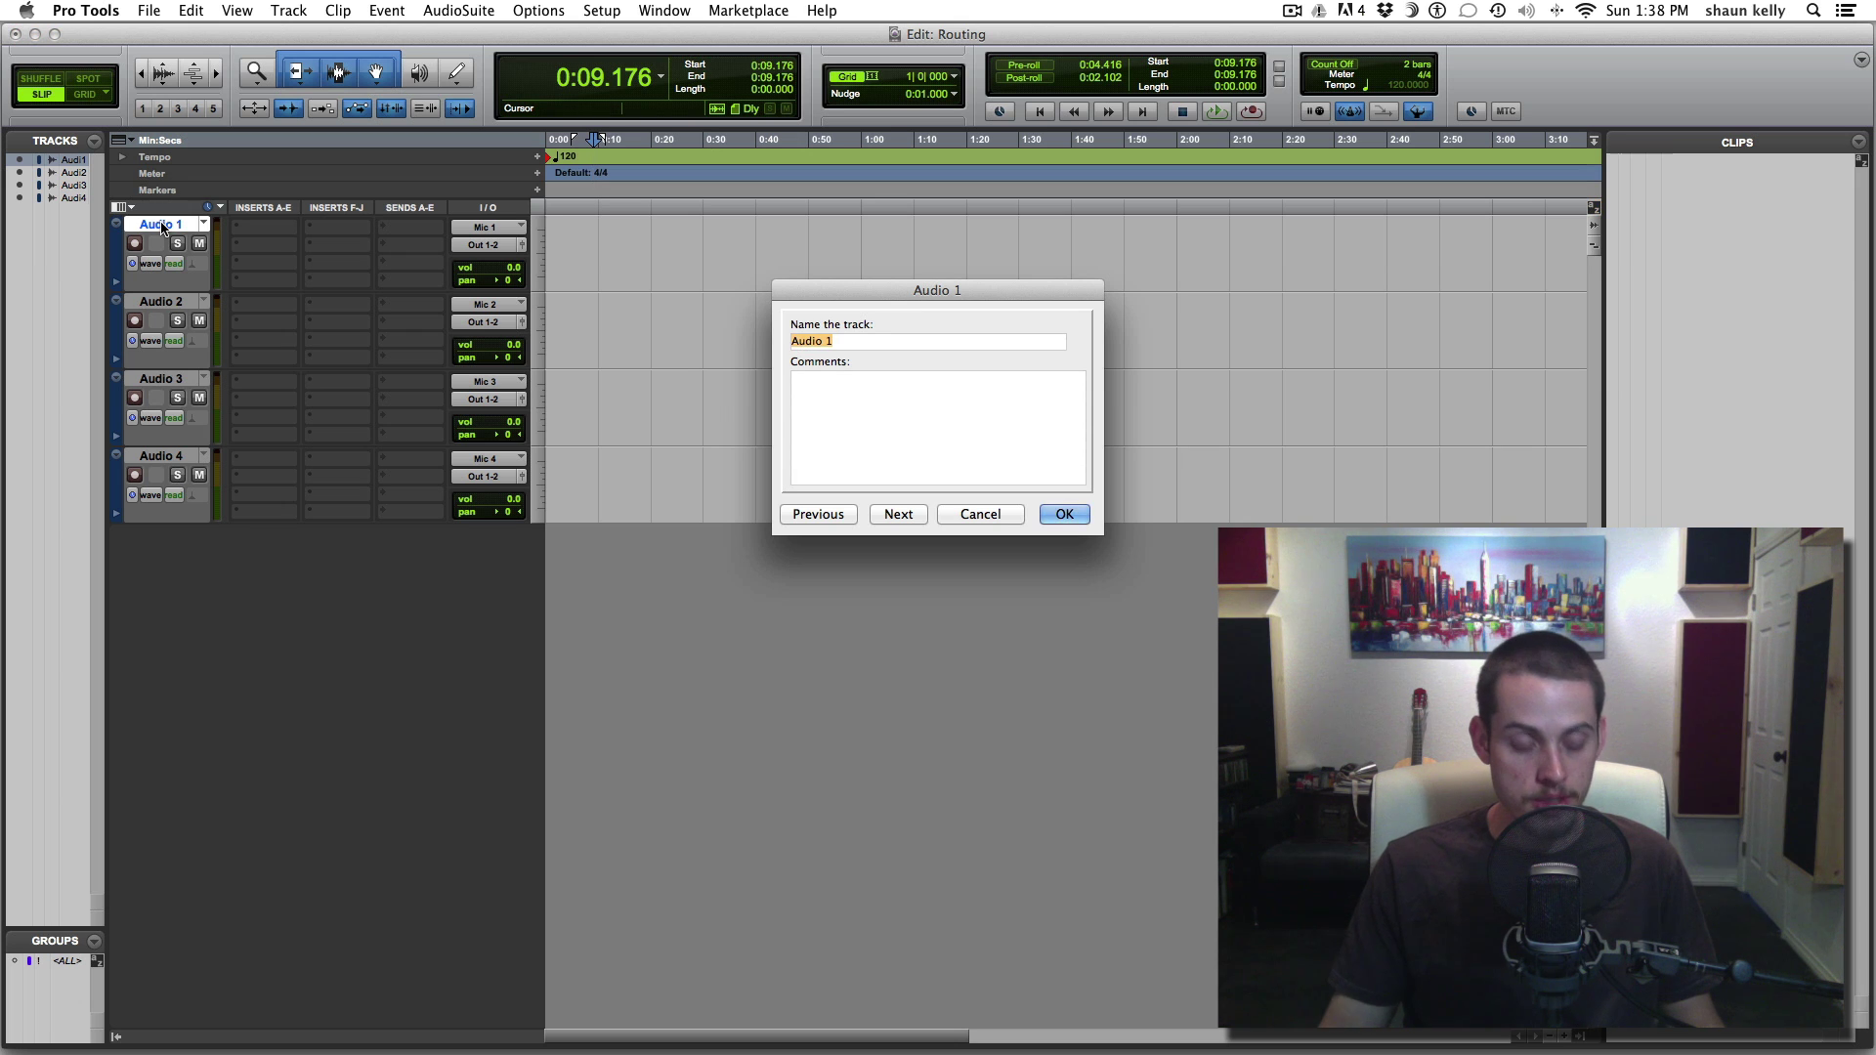
pyautogui.write('Verse')
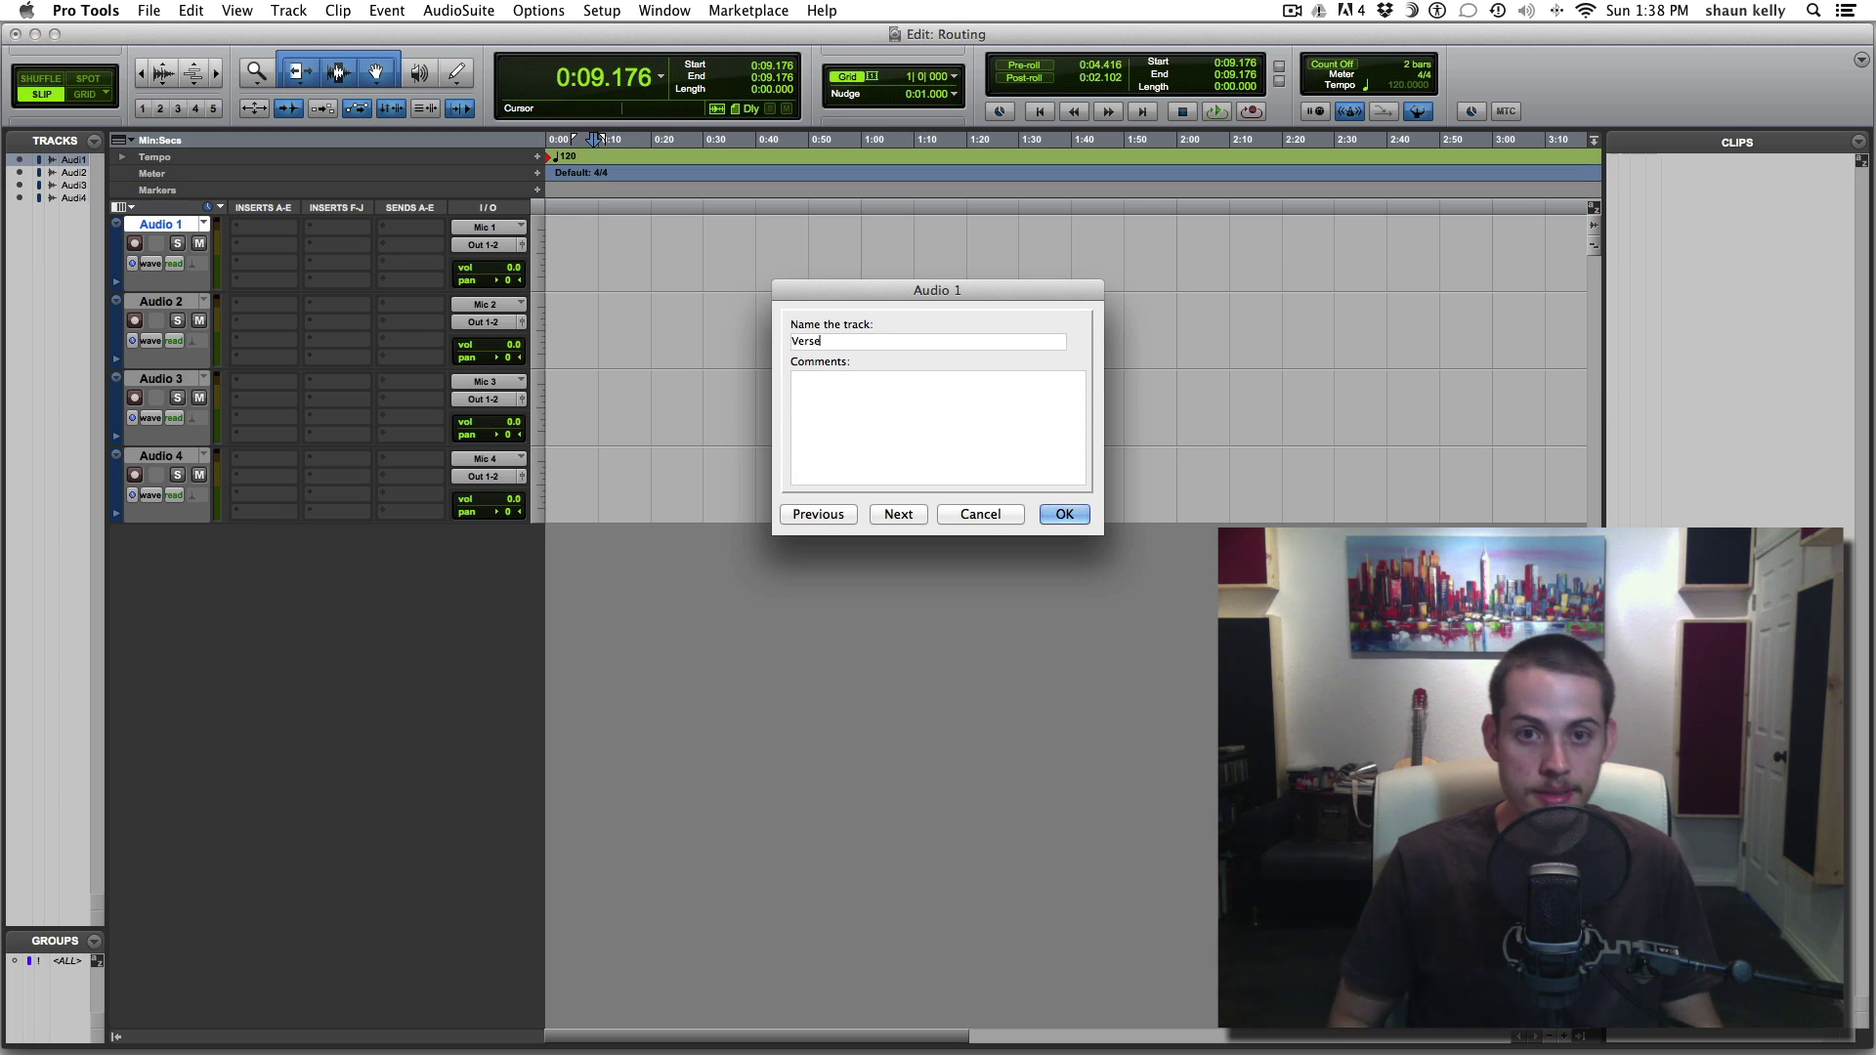
pyautogui.press('Return')
pyautogui.click(159, 302)
pyautogui.doubleClick(158, 302)
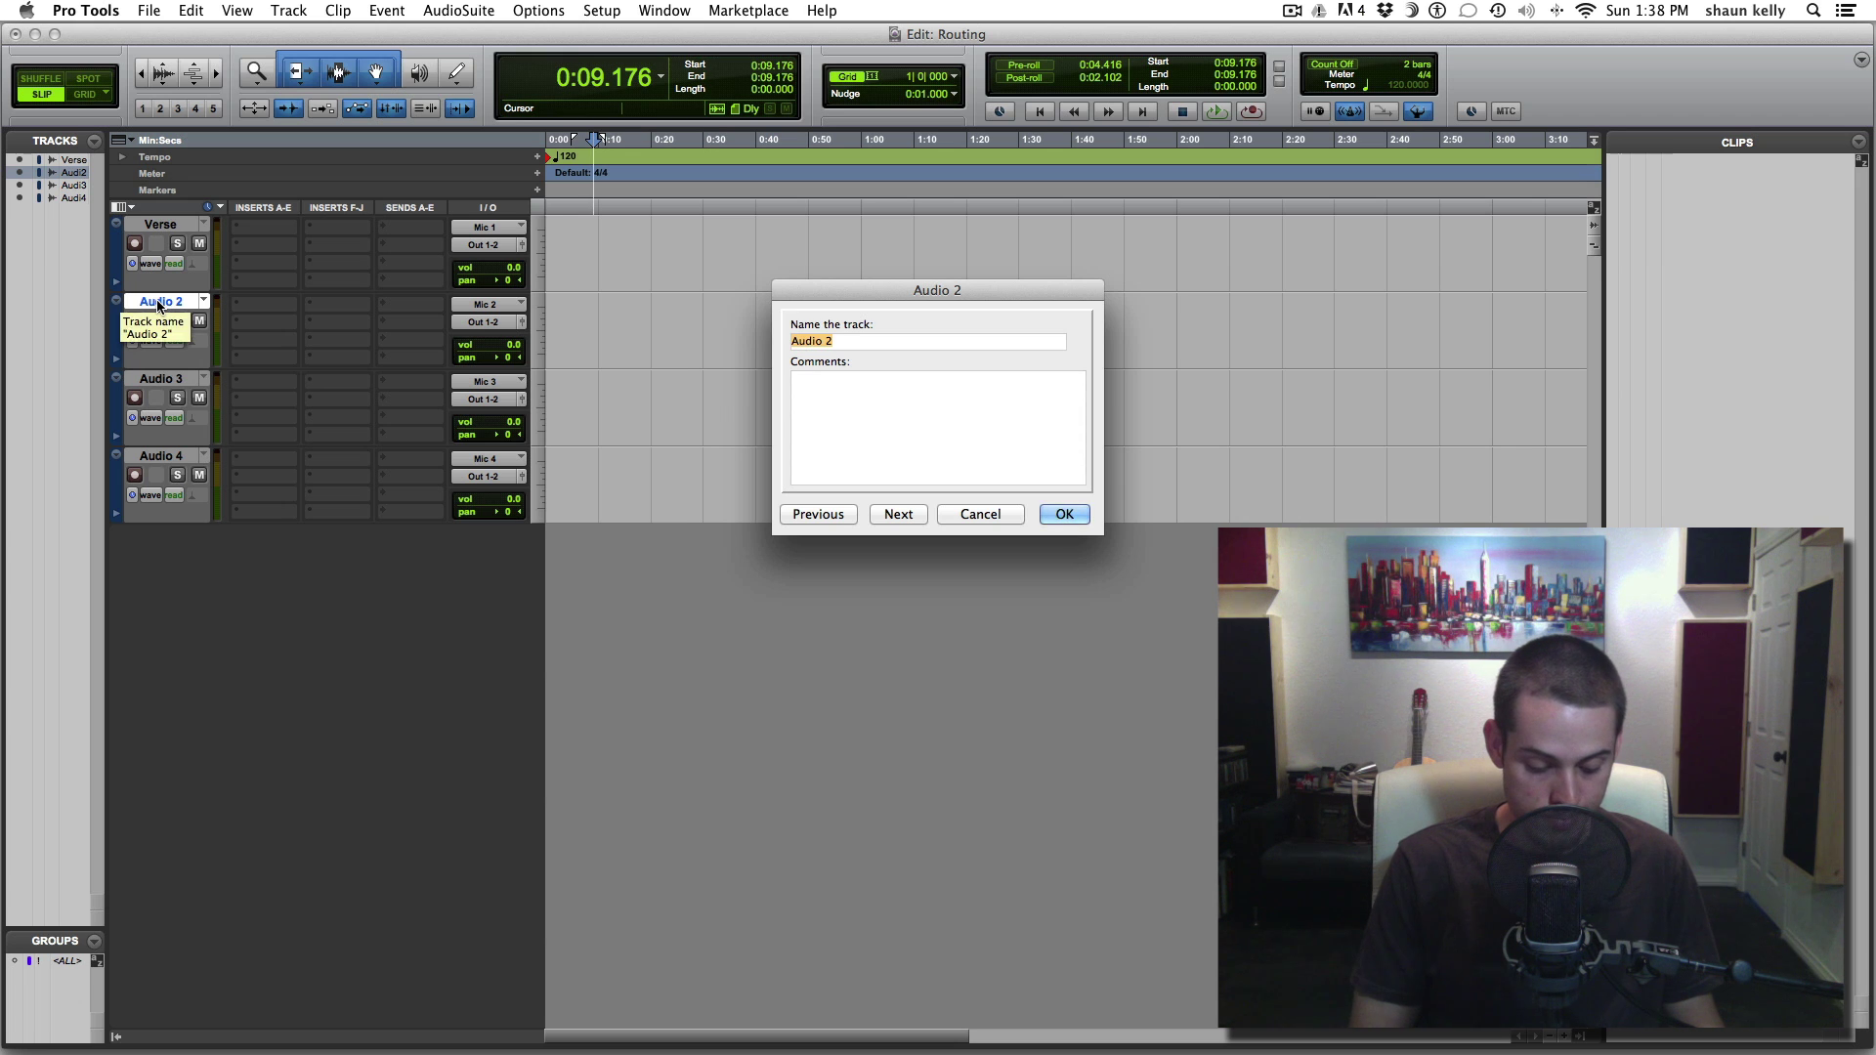
pyautogui.write('Doubles')
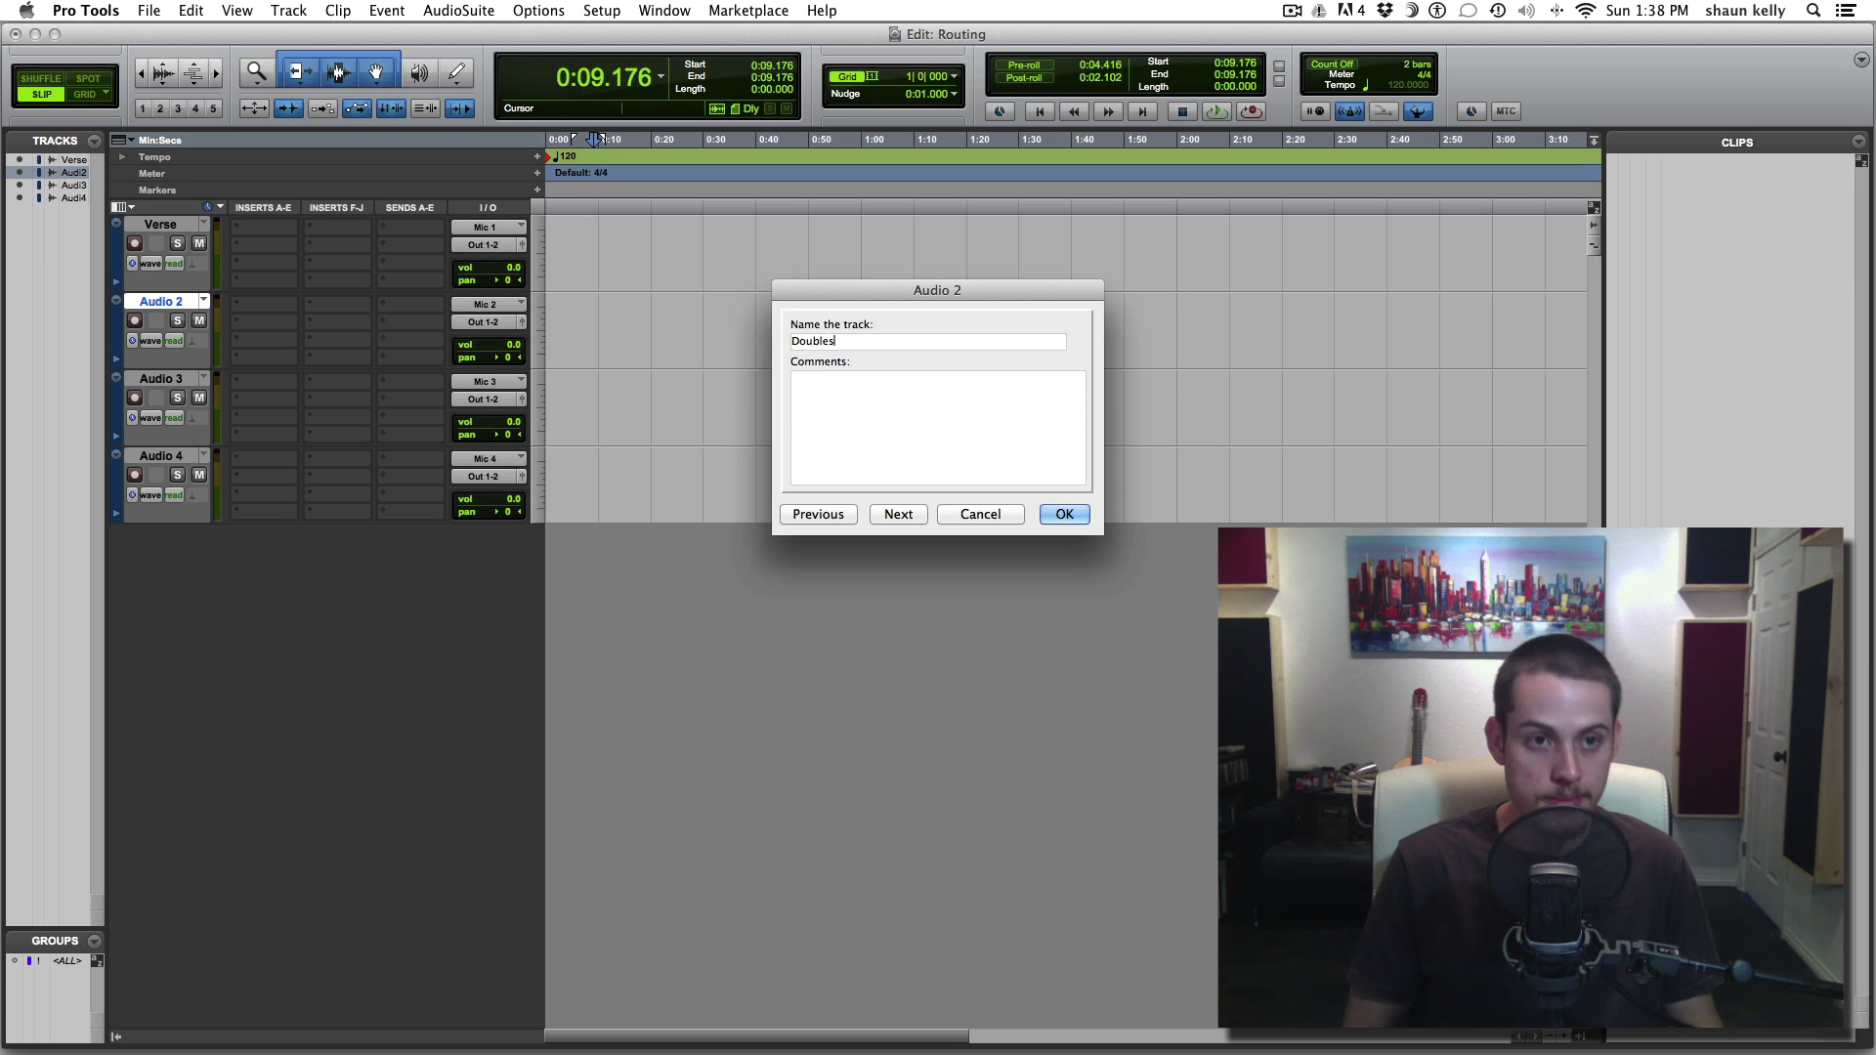
pyautogui.press('Return')
# Rename the third audio track Hook and the fourth audio track Hook 2
pyautogui.doubleClick(161, 379)
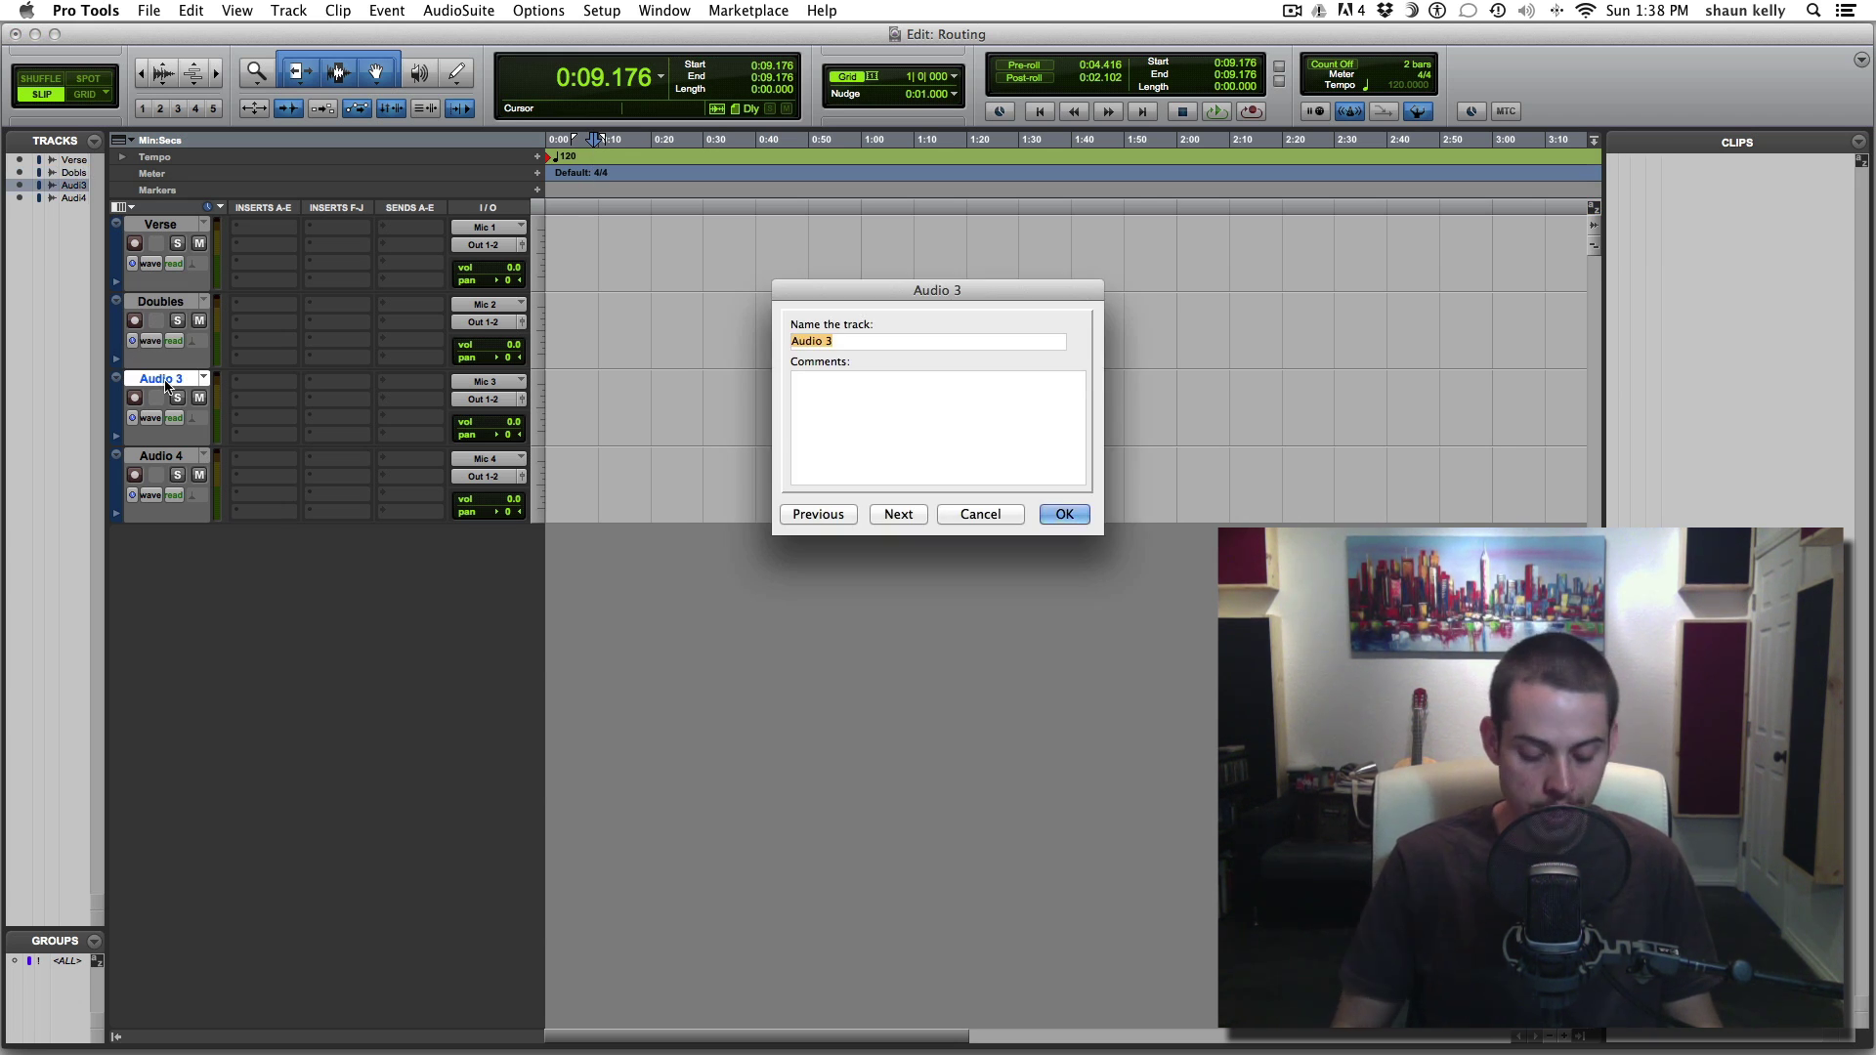
pyautogui.write('Hook')
pyautogui.press('Return')
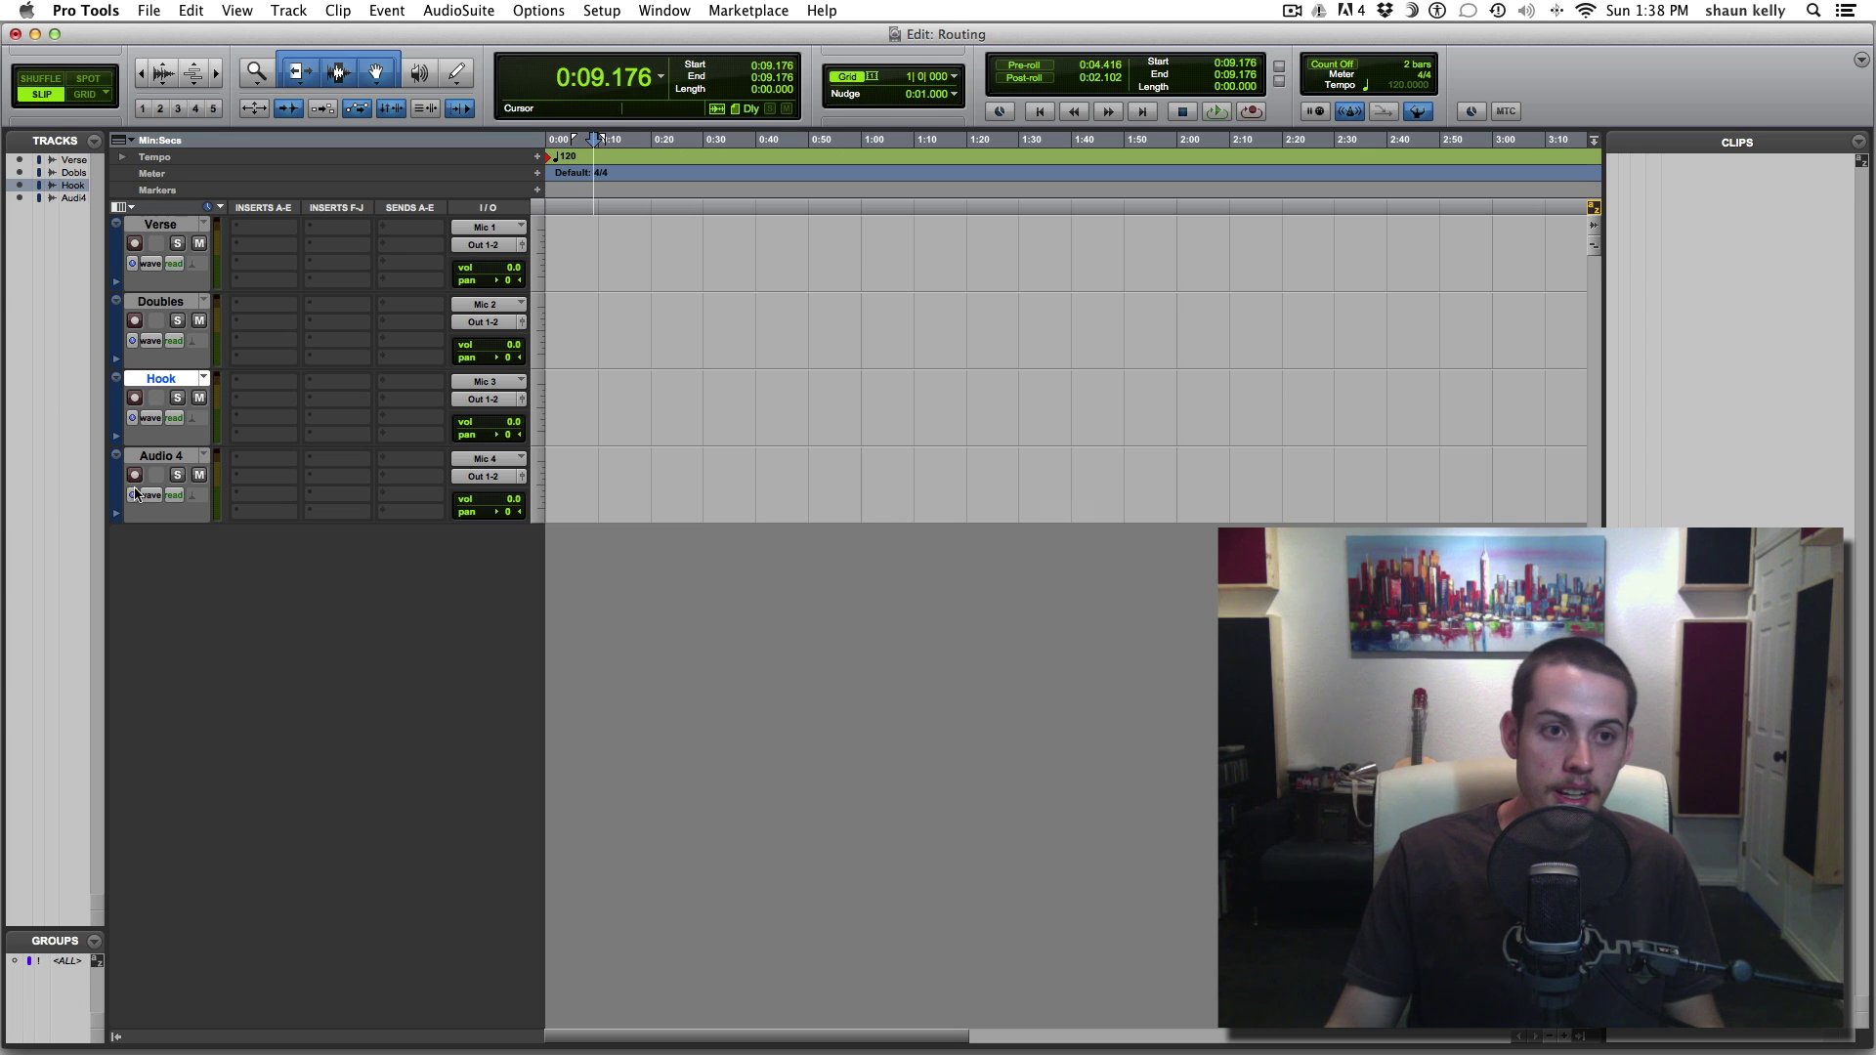
pyautogui.doubleClick(157, 456)
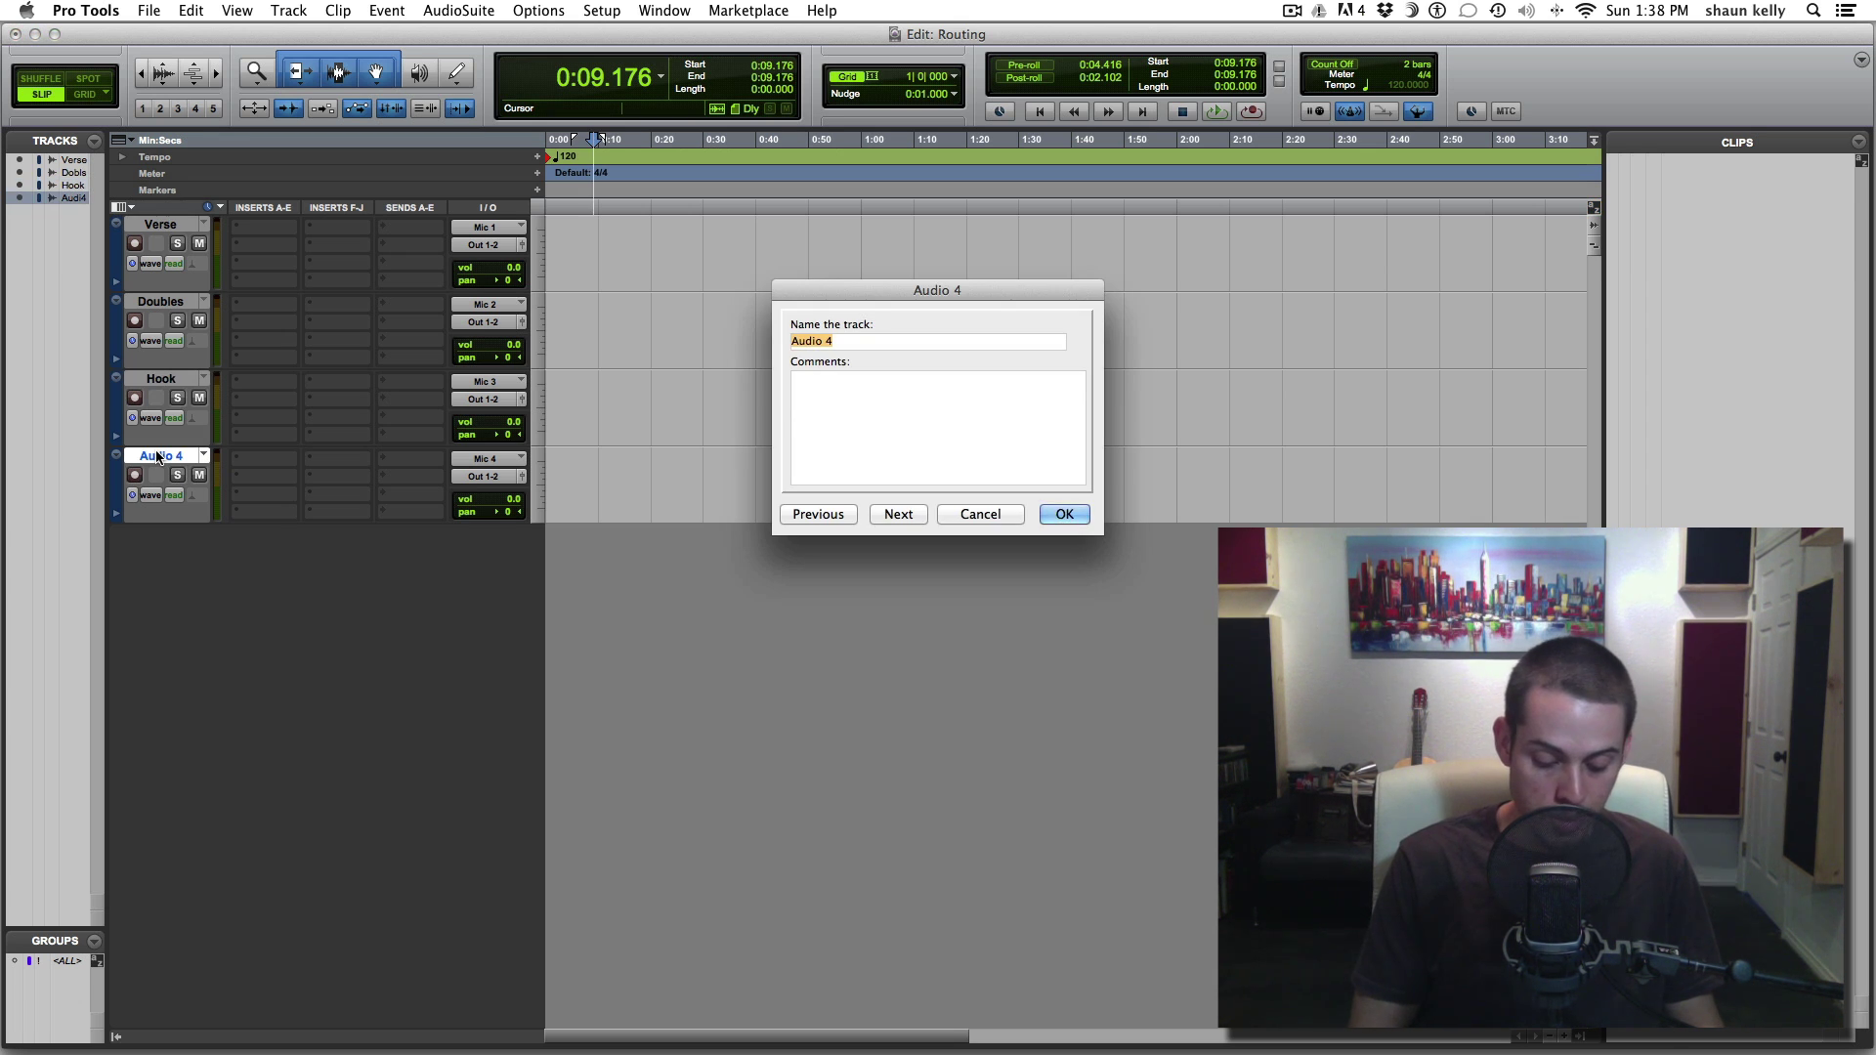
pyautogui.write('Adlibs')
pyautogui.press('Return')
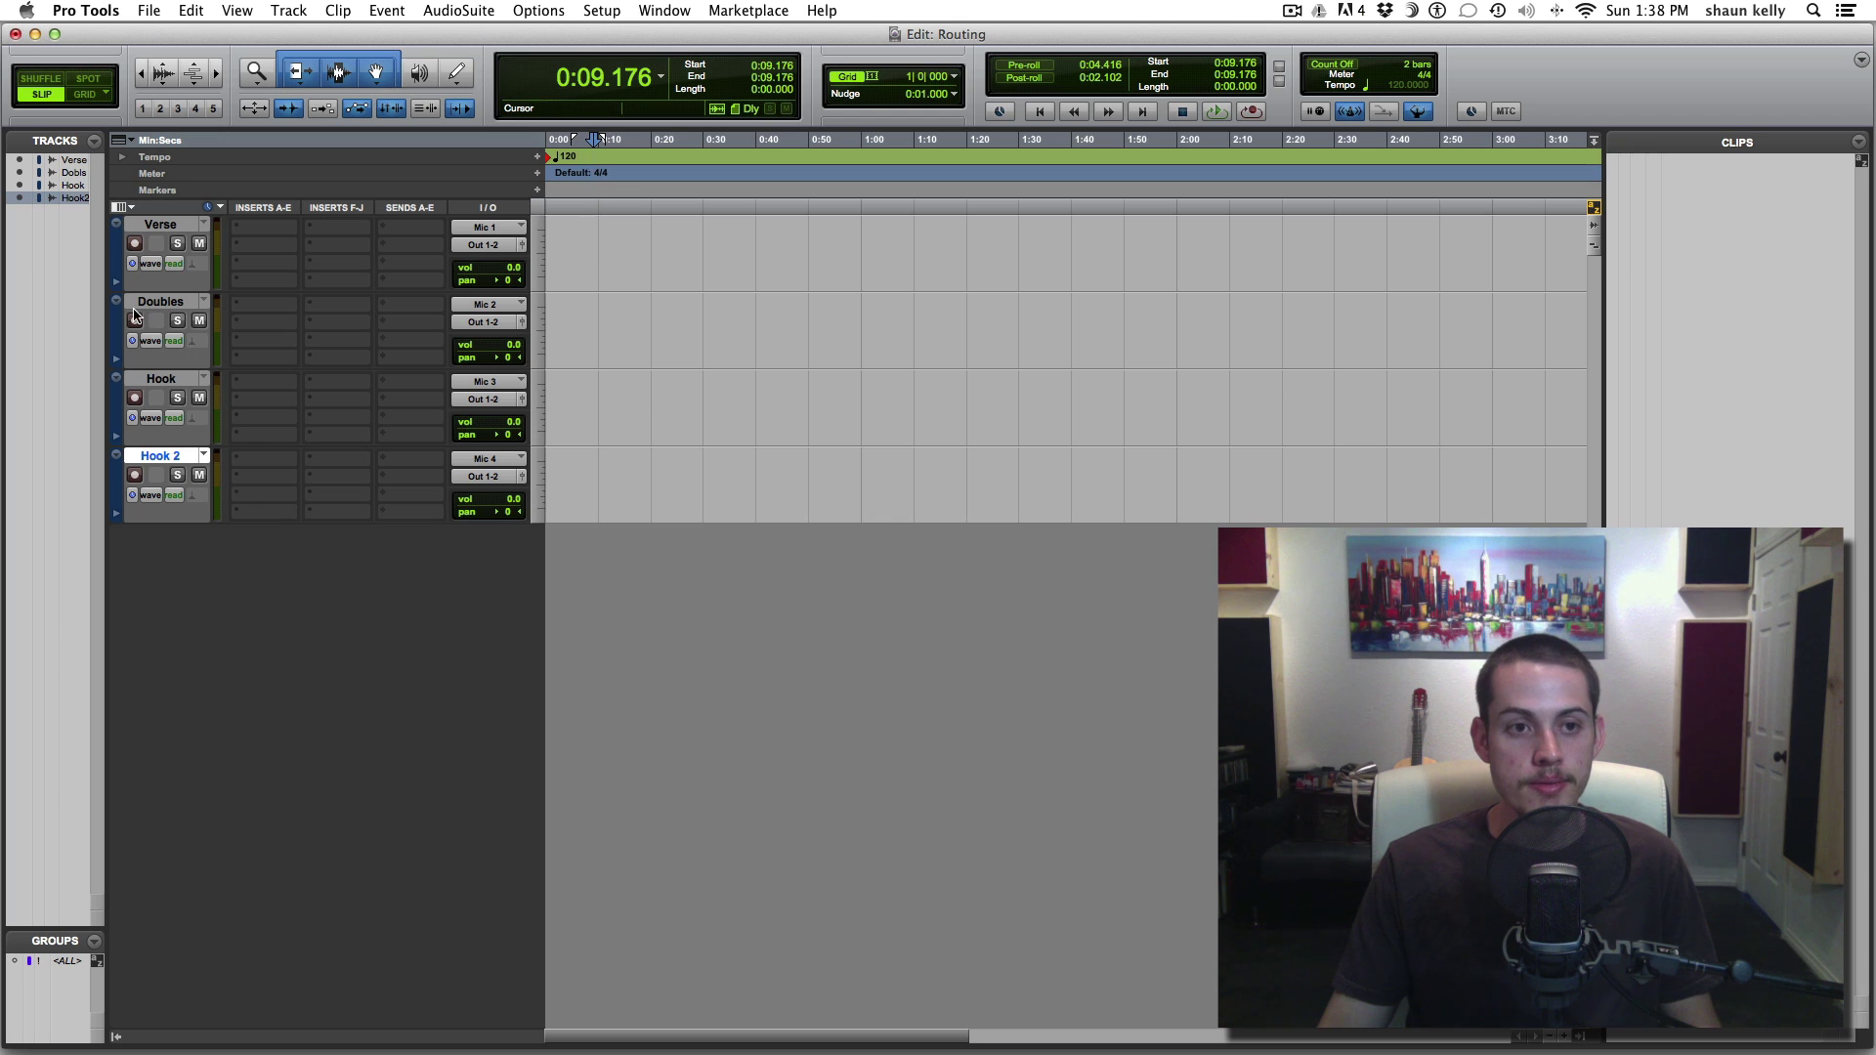
# Select all four audio tracks and set their inputs to Mic 1
pyautogui.press('p')
pyautogui.press('p')
pyautogui.press('p')
pyautogui.keyDown('shift'); pyautogui.click(180, 454); pyautogui.keyUp('shift')
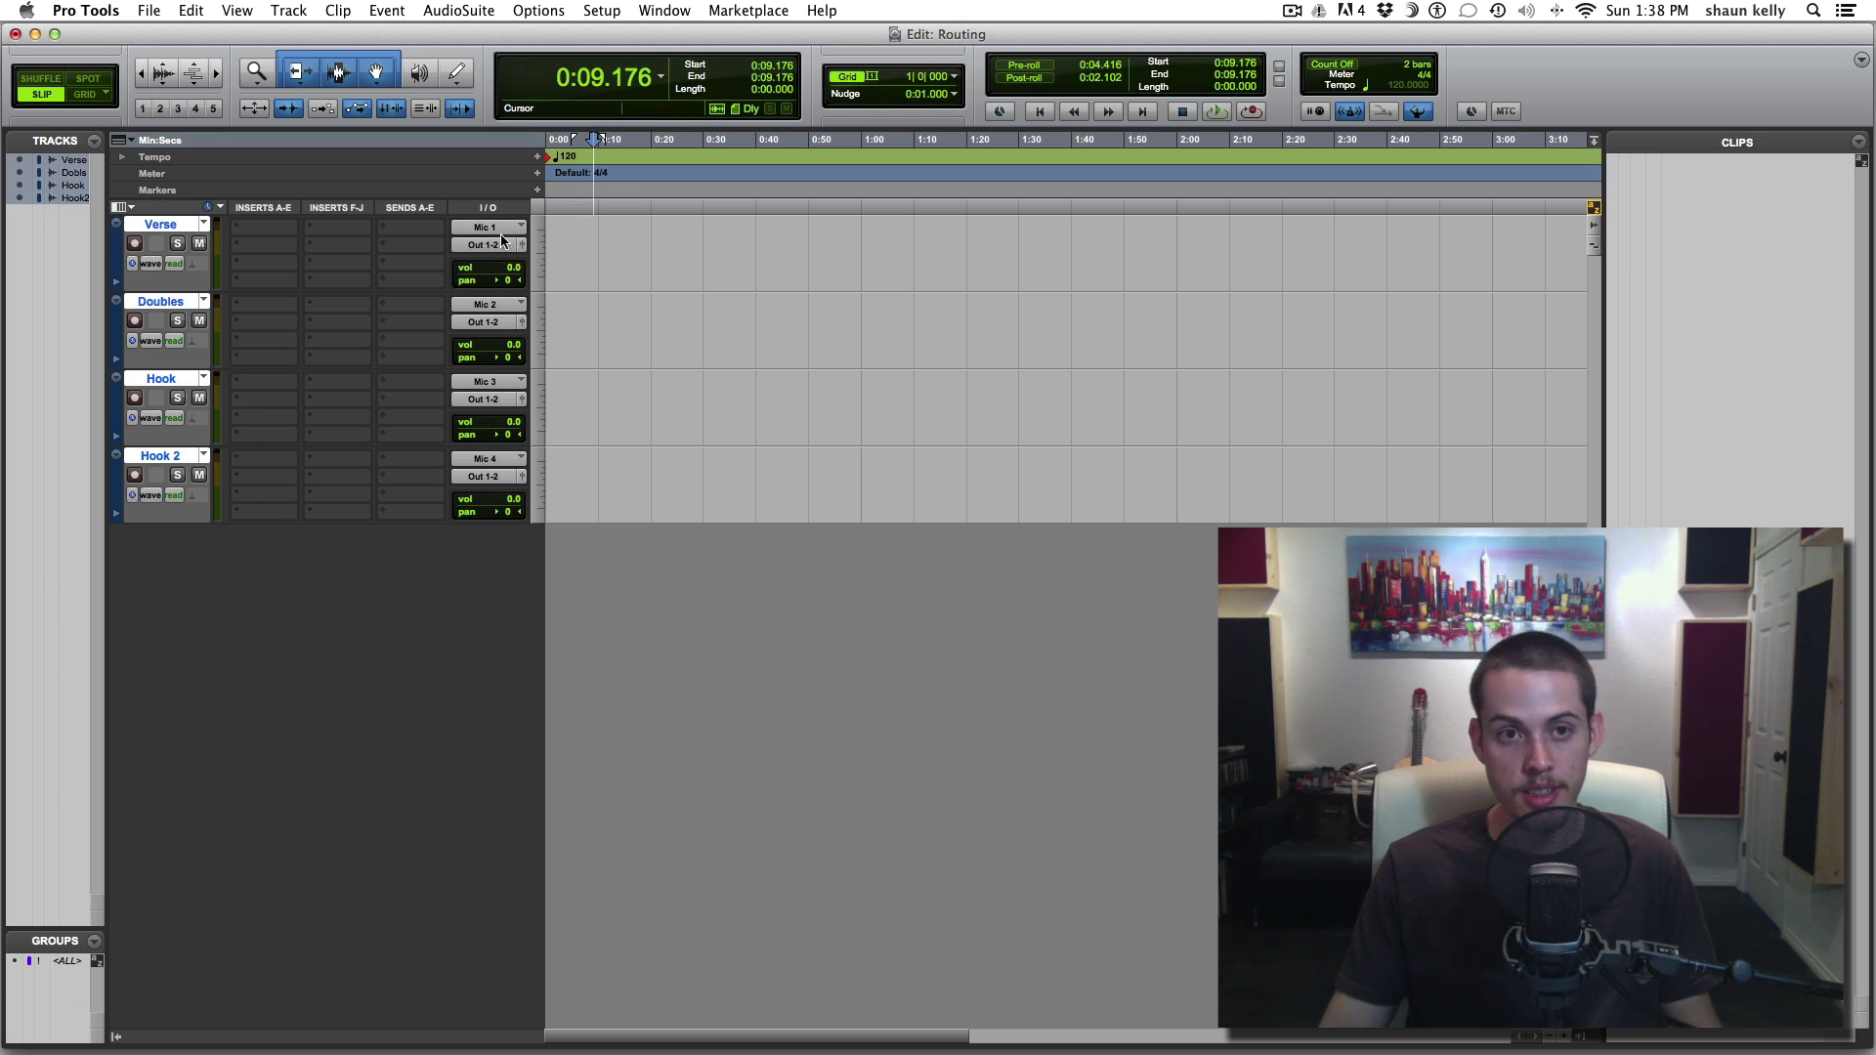
pyautogui.click(489, 461)
pyautogui.keyDown('alt'); pyautogui.click(647, 458); pyautogui.keyUp('alt')
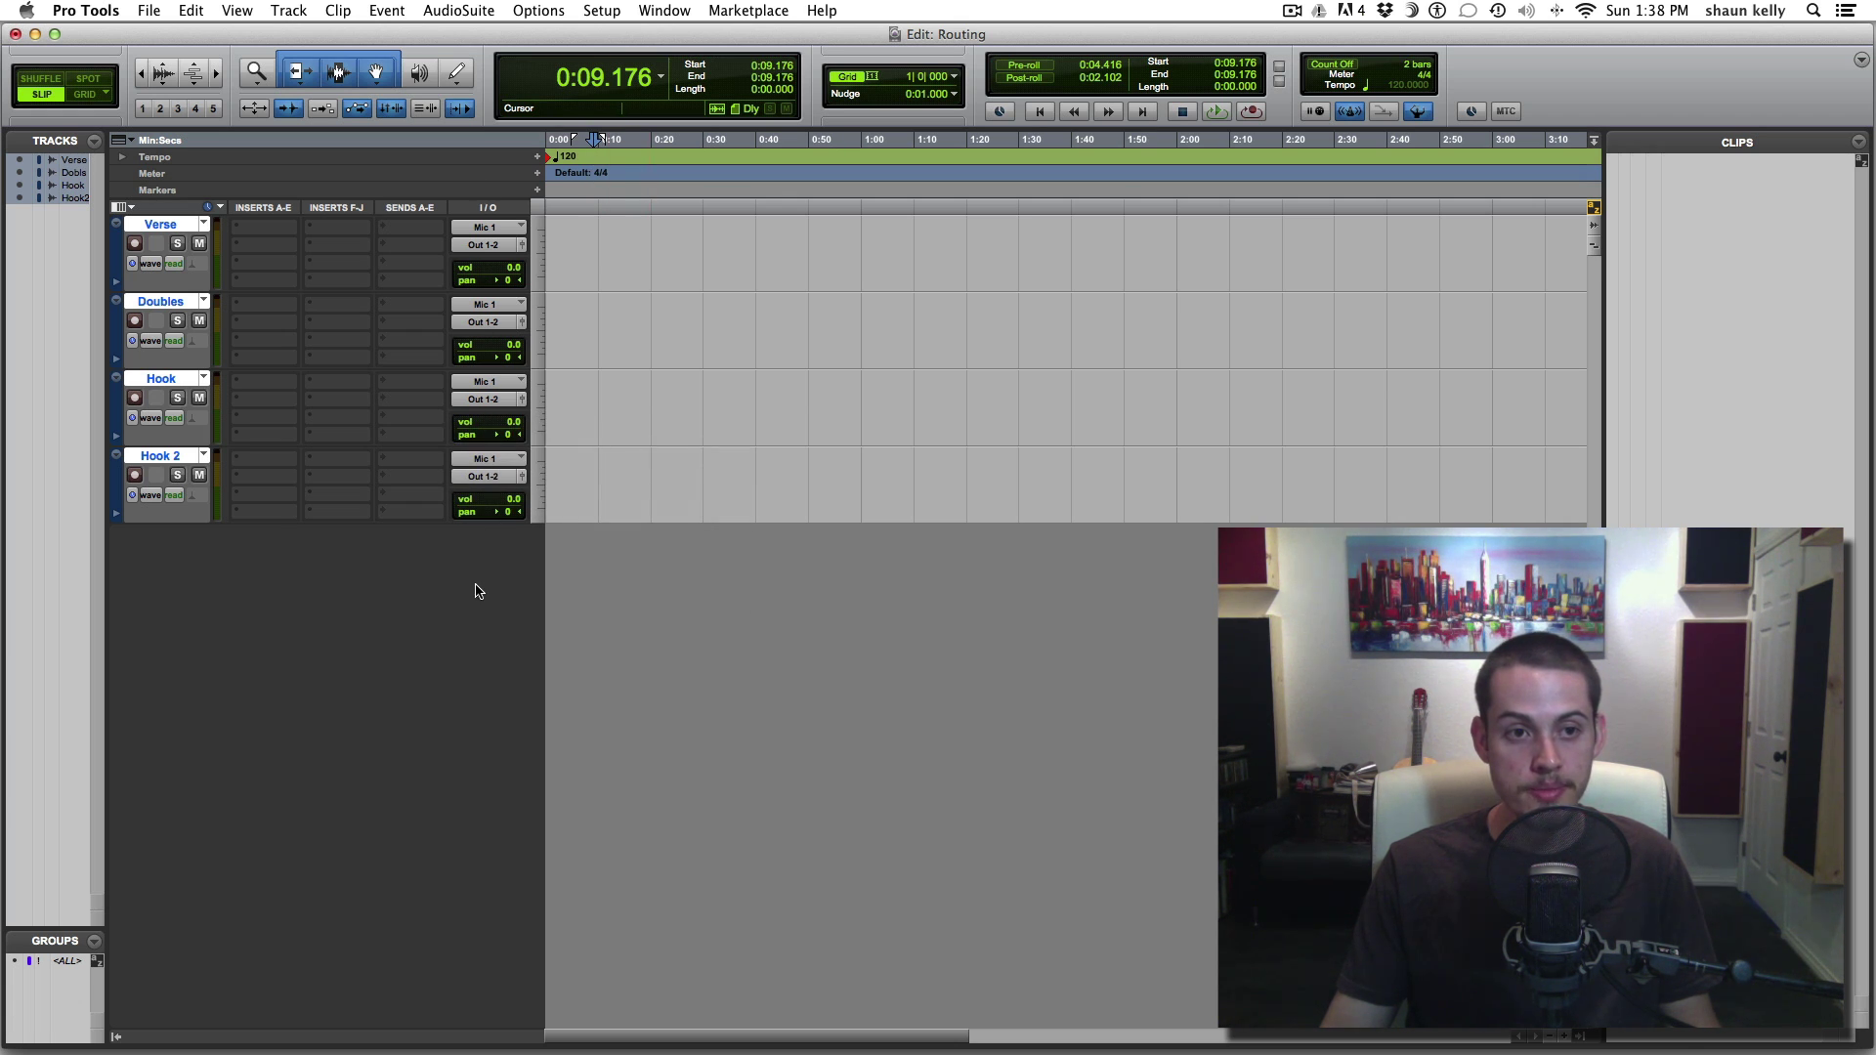
# Create six new stereo Aux Input tracks below the Hook 2 track
pyautogui.keyDown('alt'); pyautogui.click(168, 457); pyautogui.keyUp('alt')
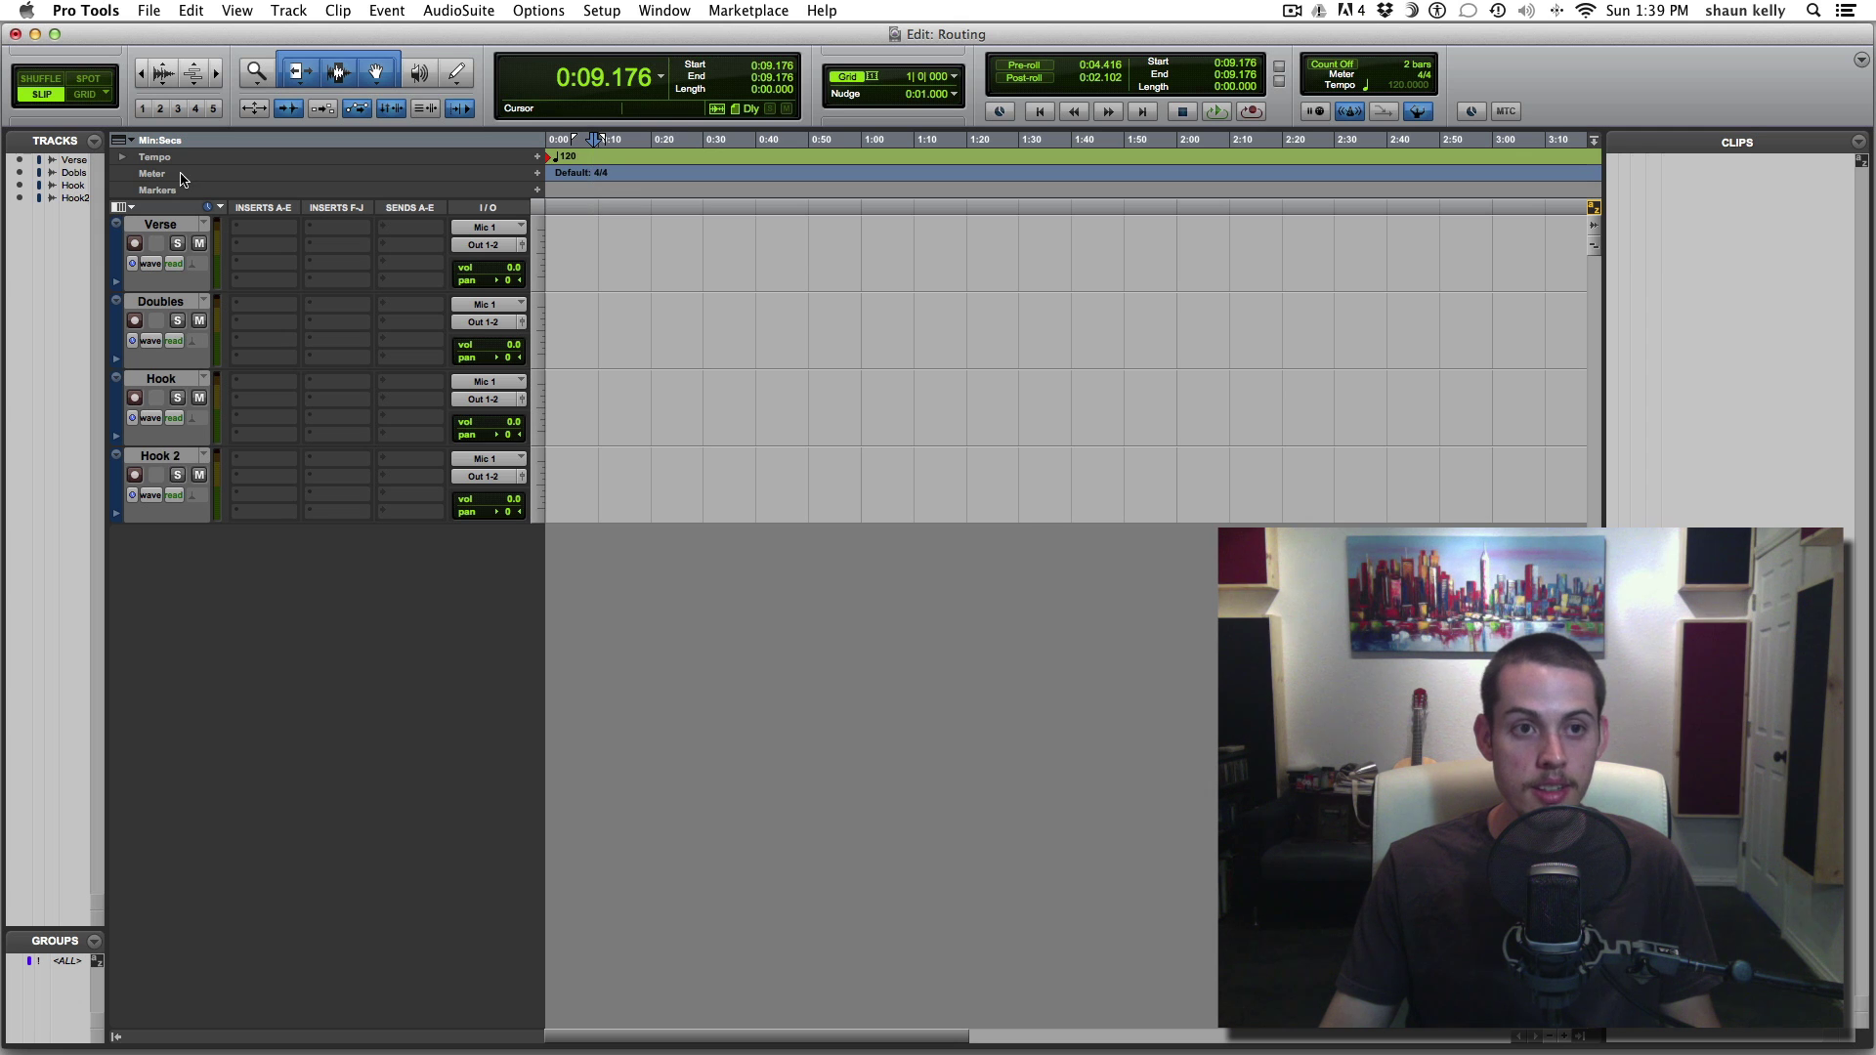
pyautogui.click(168, 458)
pyautogui.press('super+shift+n')
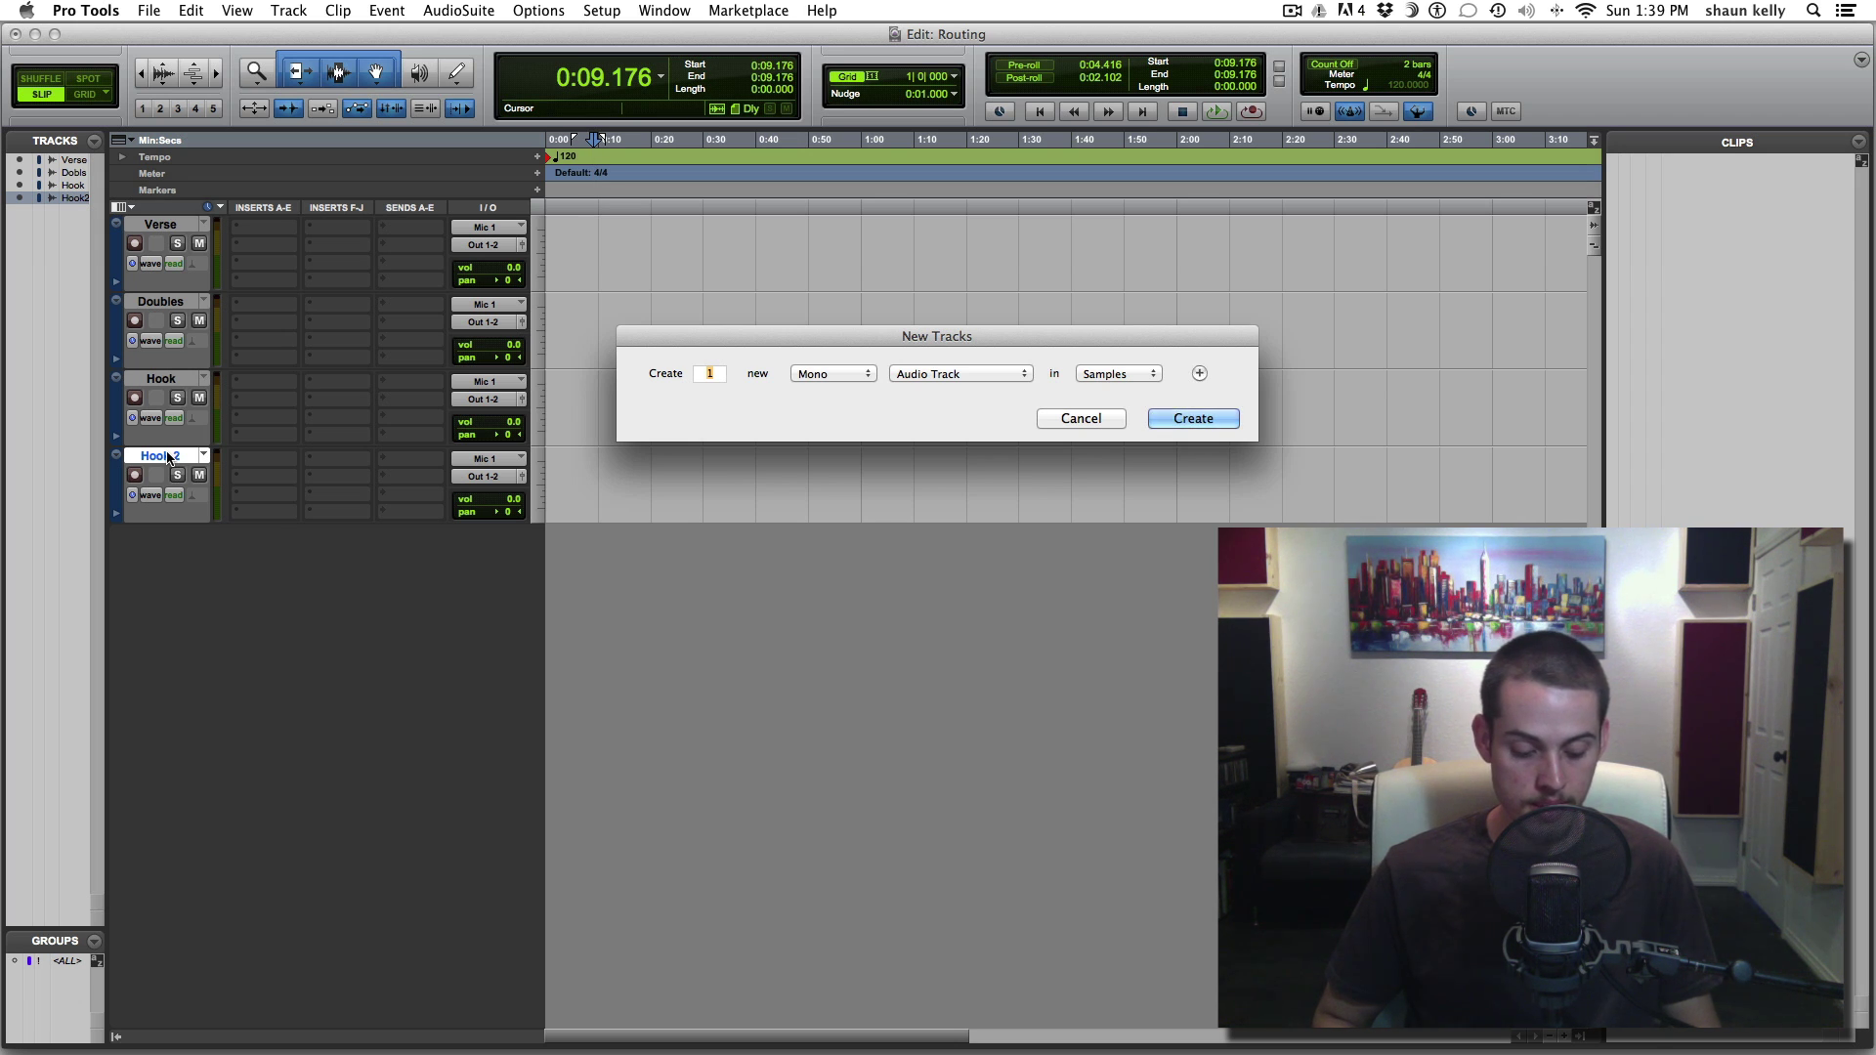
pyautogui.write('6')
pyautogui.press('super+Right')
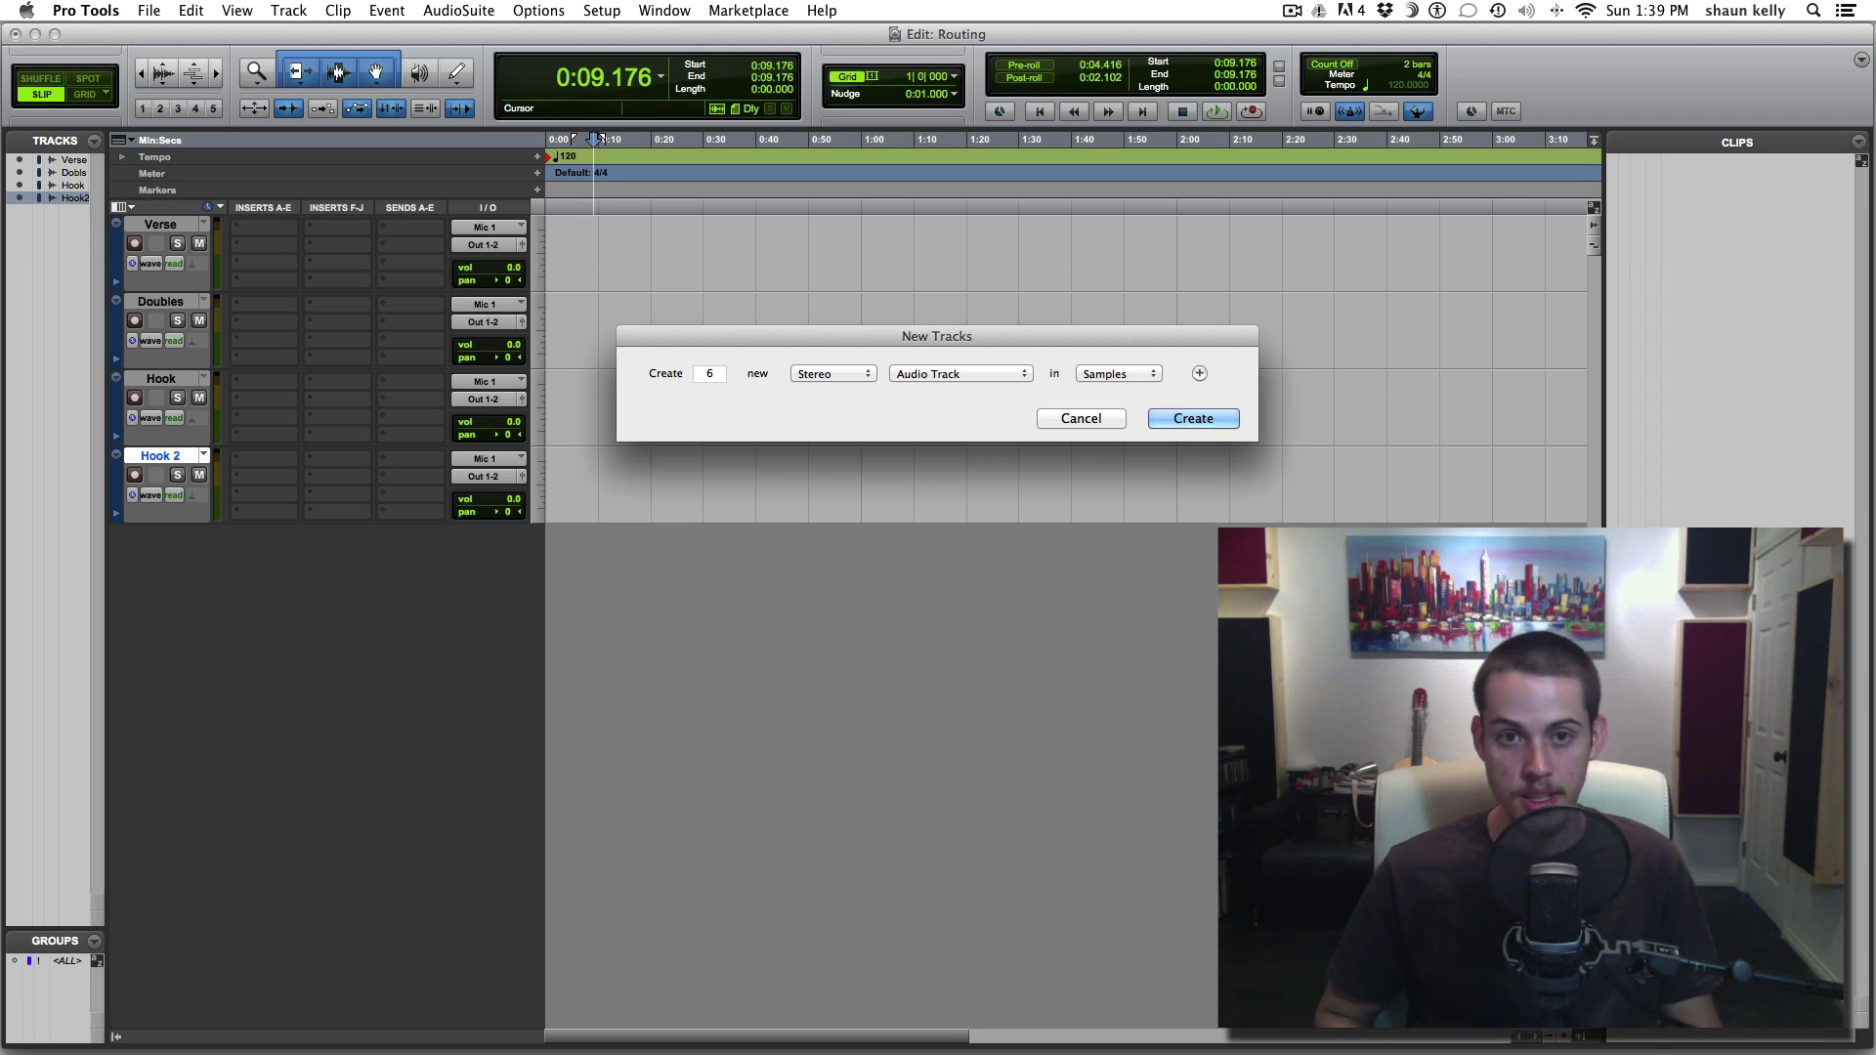
pyautogui.press('super+Down')
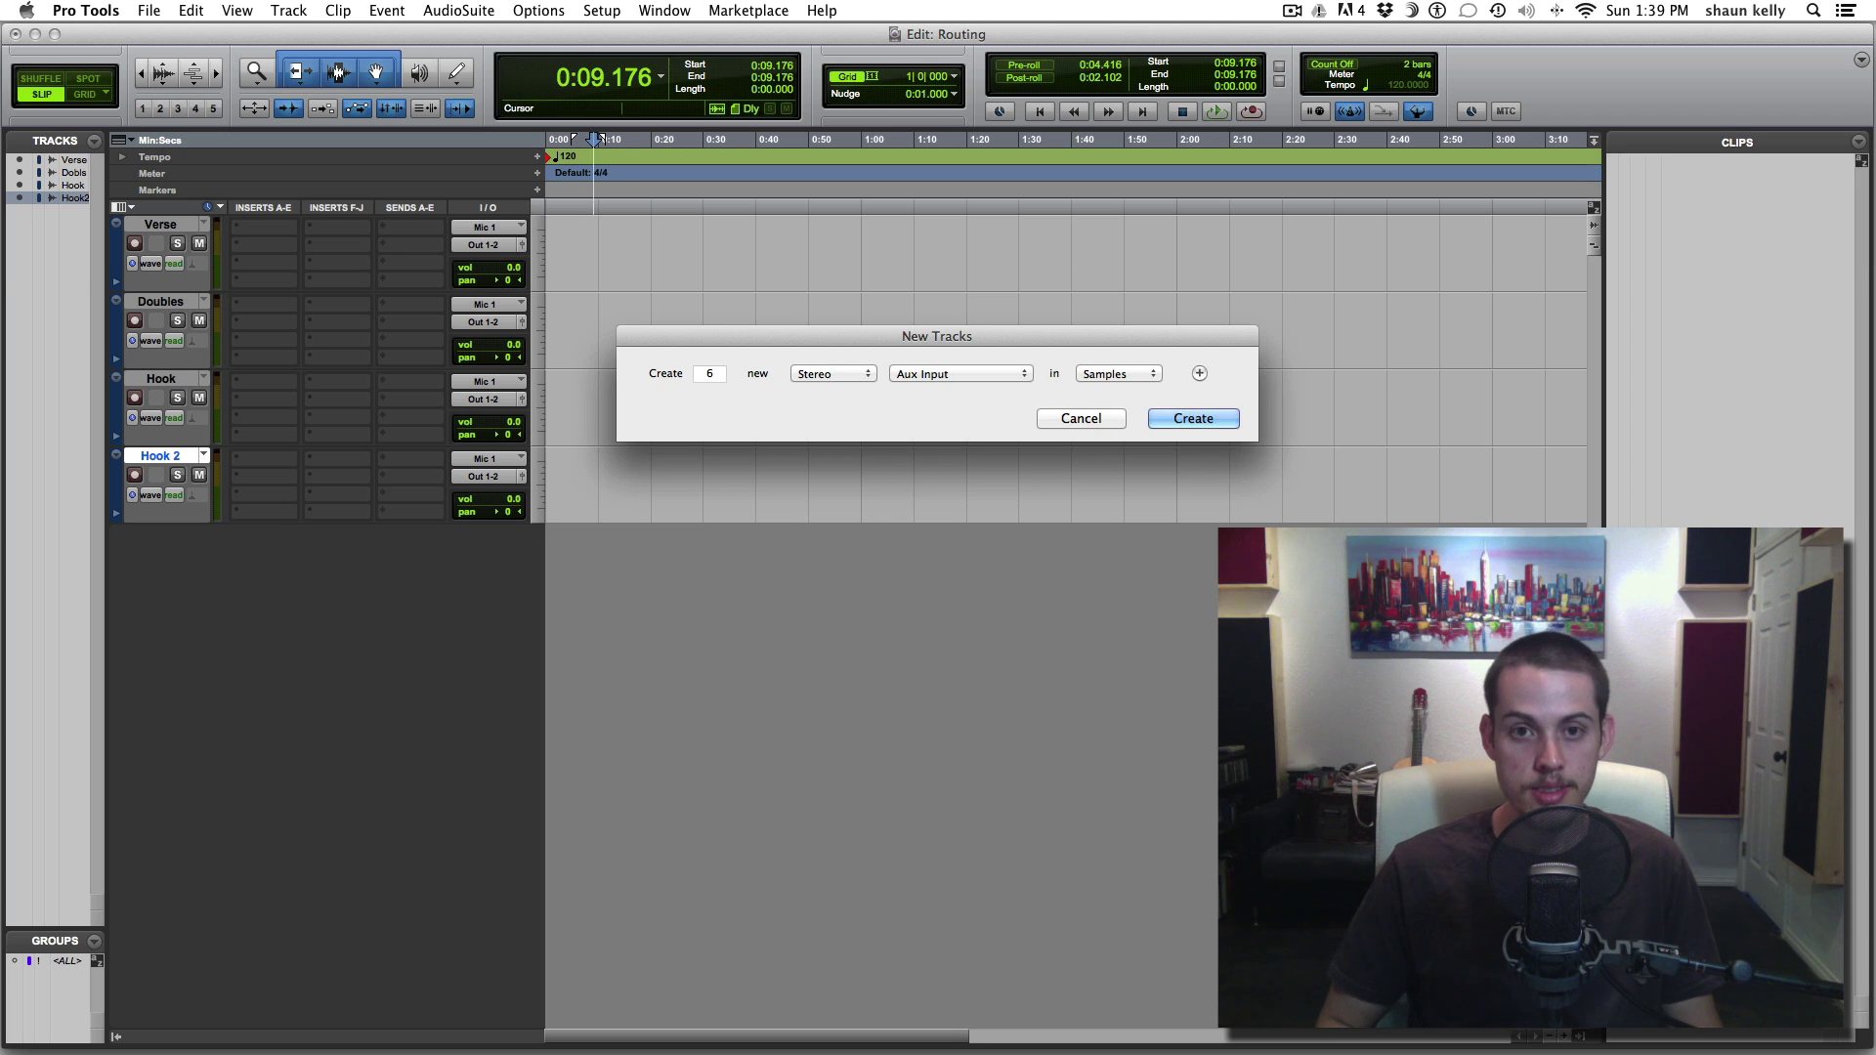
pyautogui.press('Return')
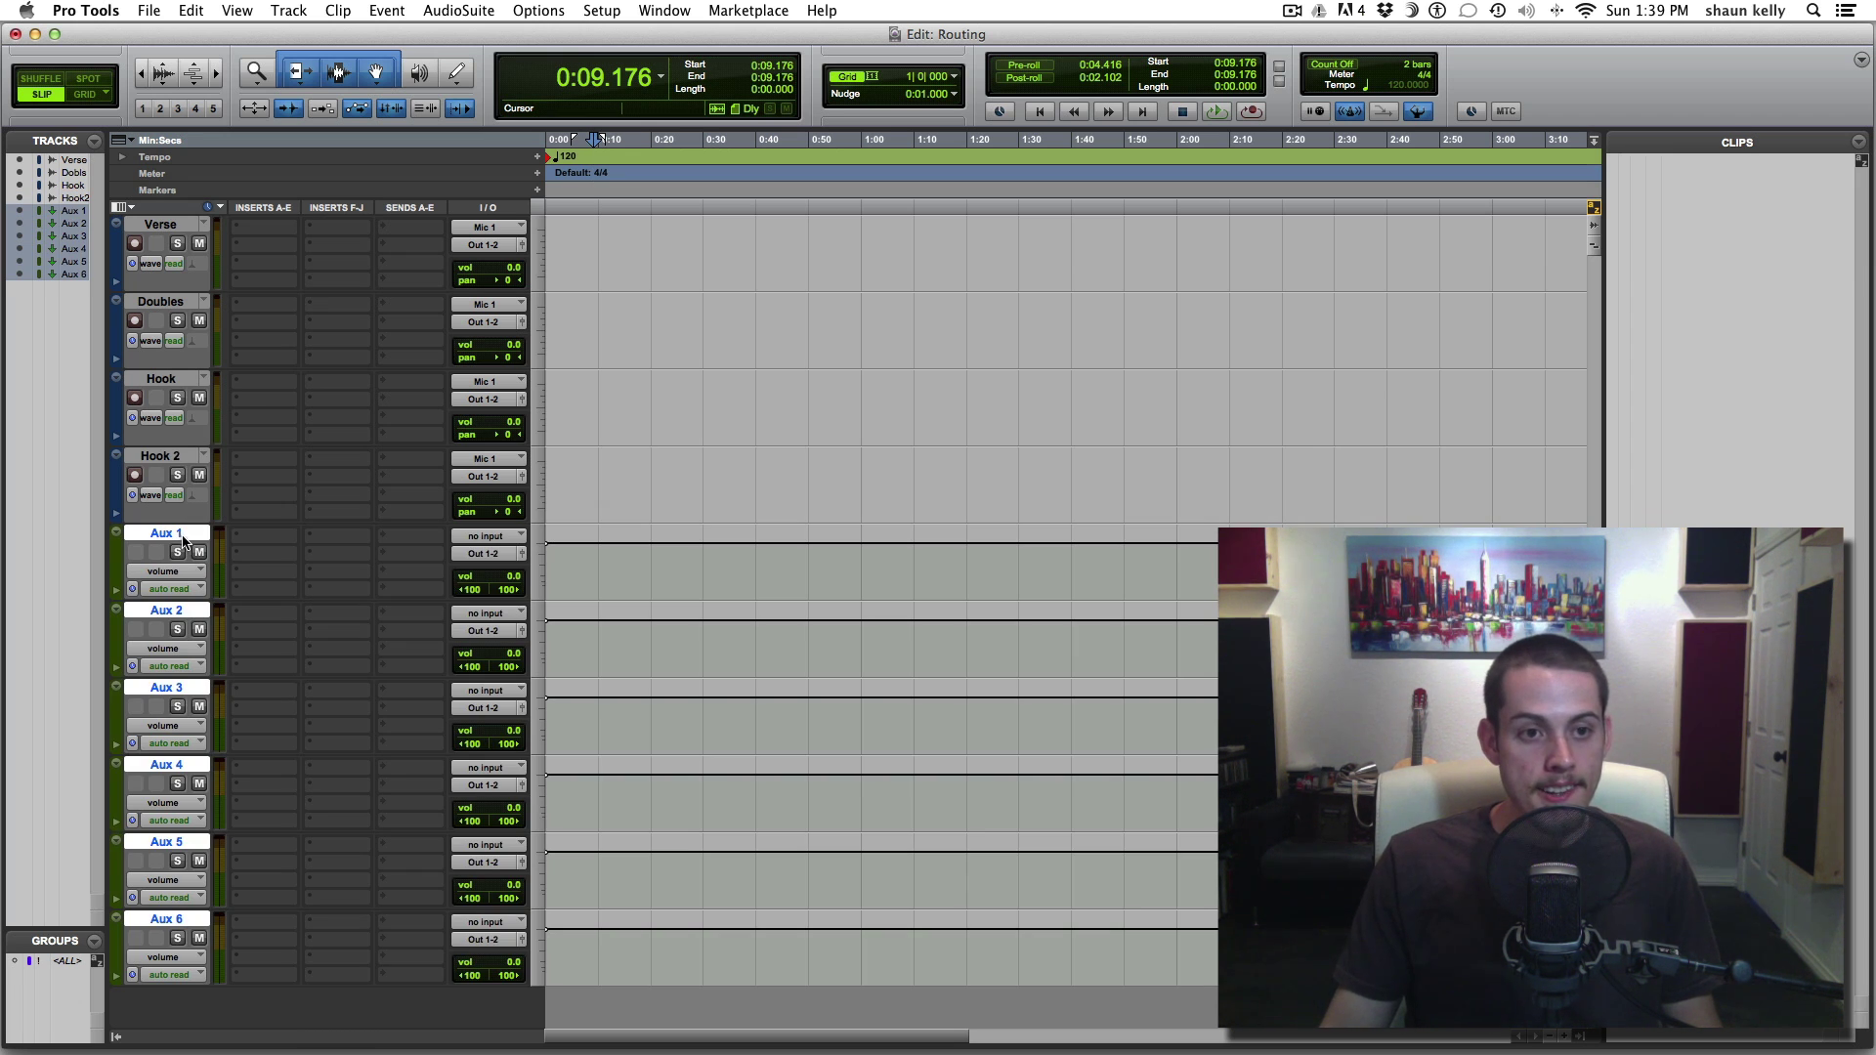
# Rename the first three aux tracks, in order, Dry Verse, Reverb Verse and Delay Verse
pyautogui.doubleClick(181, 535)
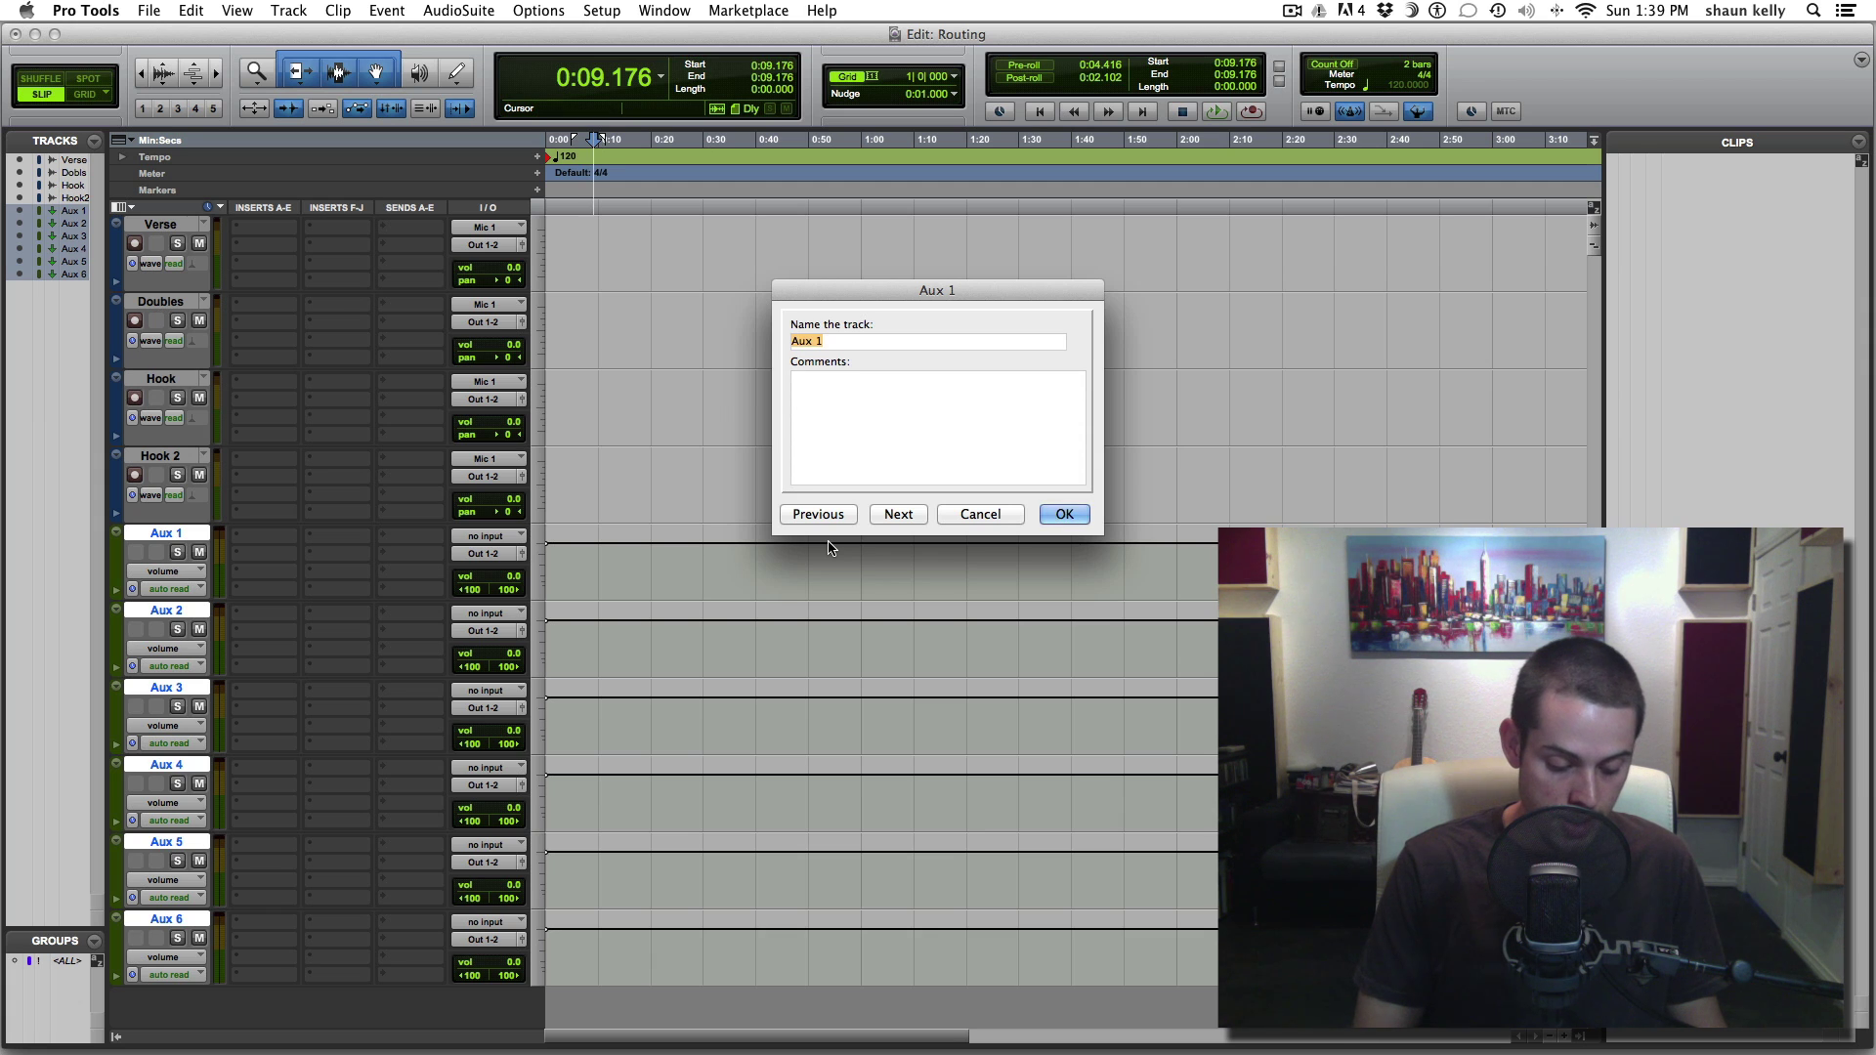
pyautogui.write('Dry')
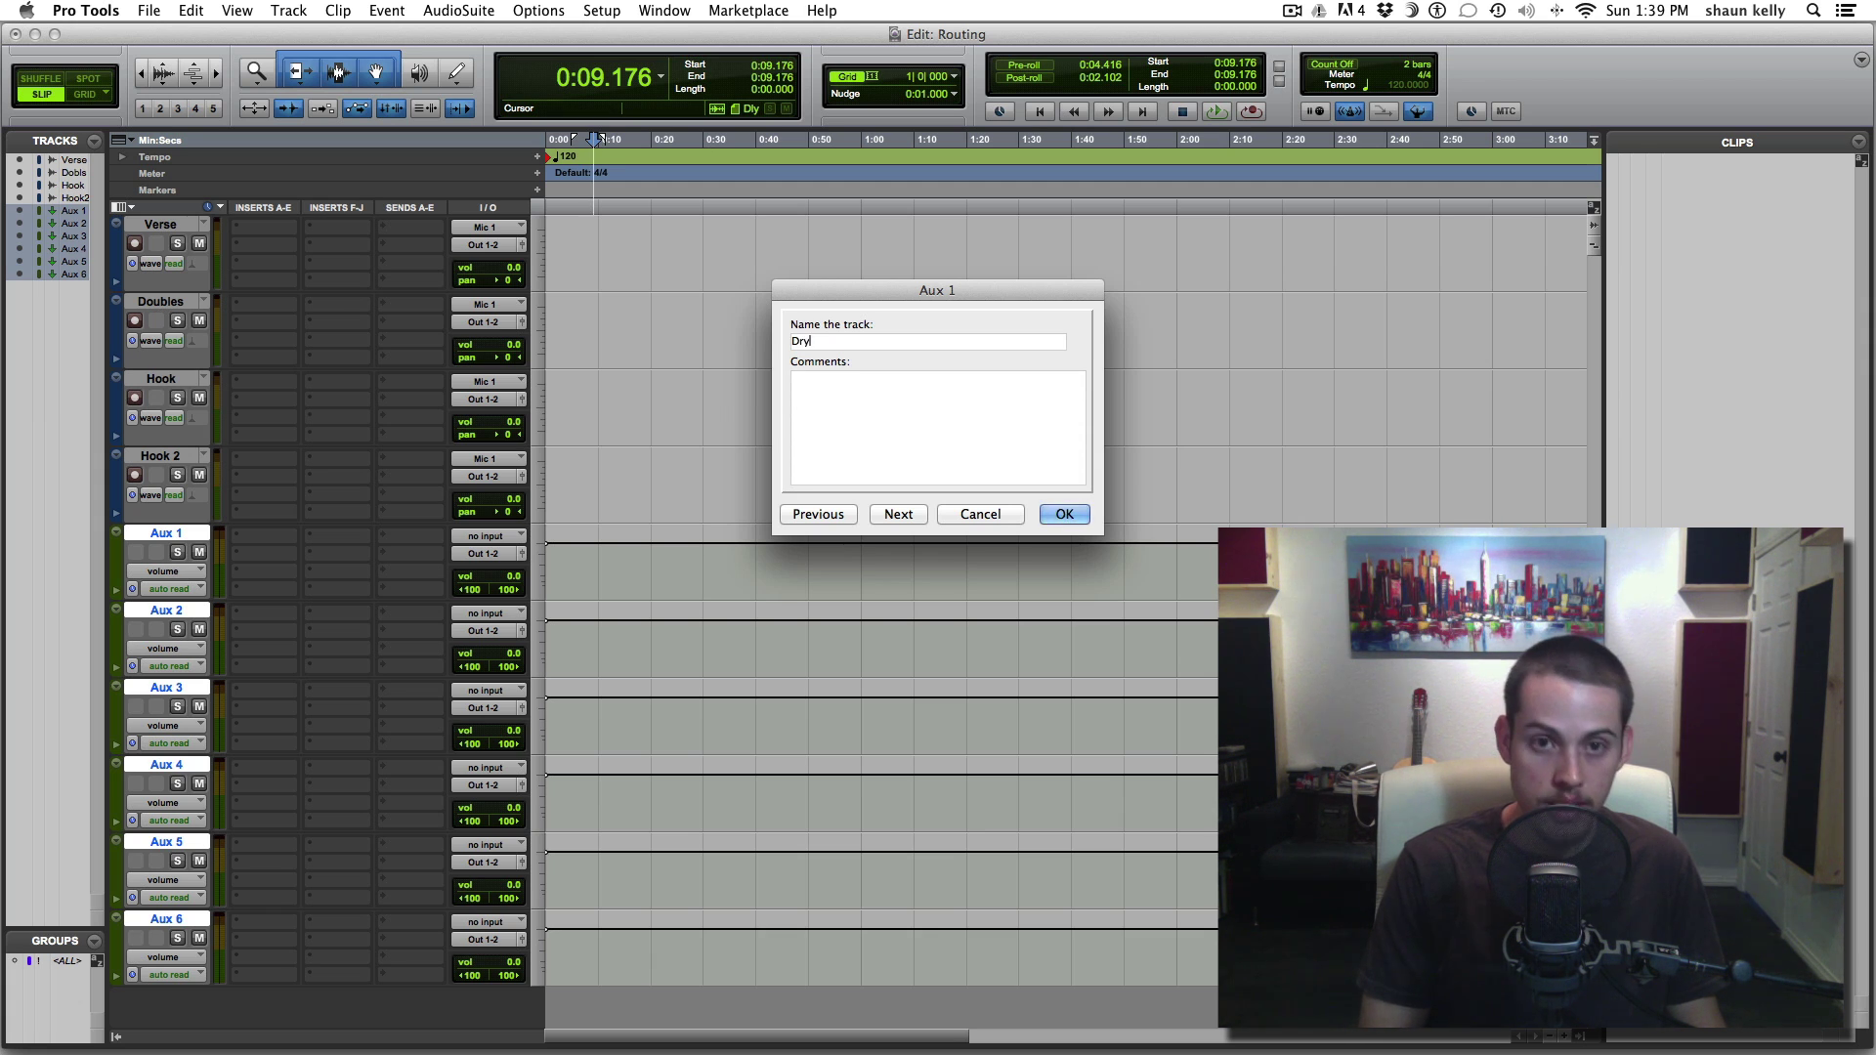
pyautogui.write(' Verse')
pyautogui.press('Return')
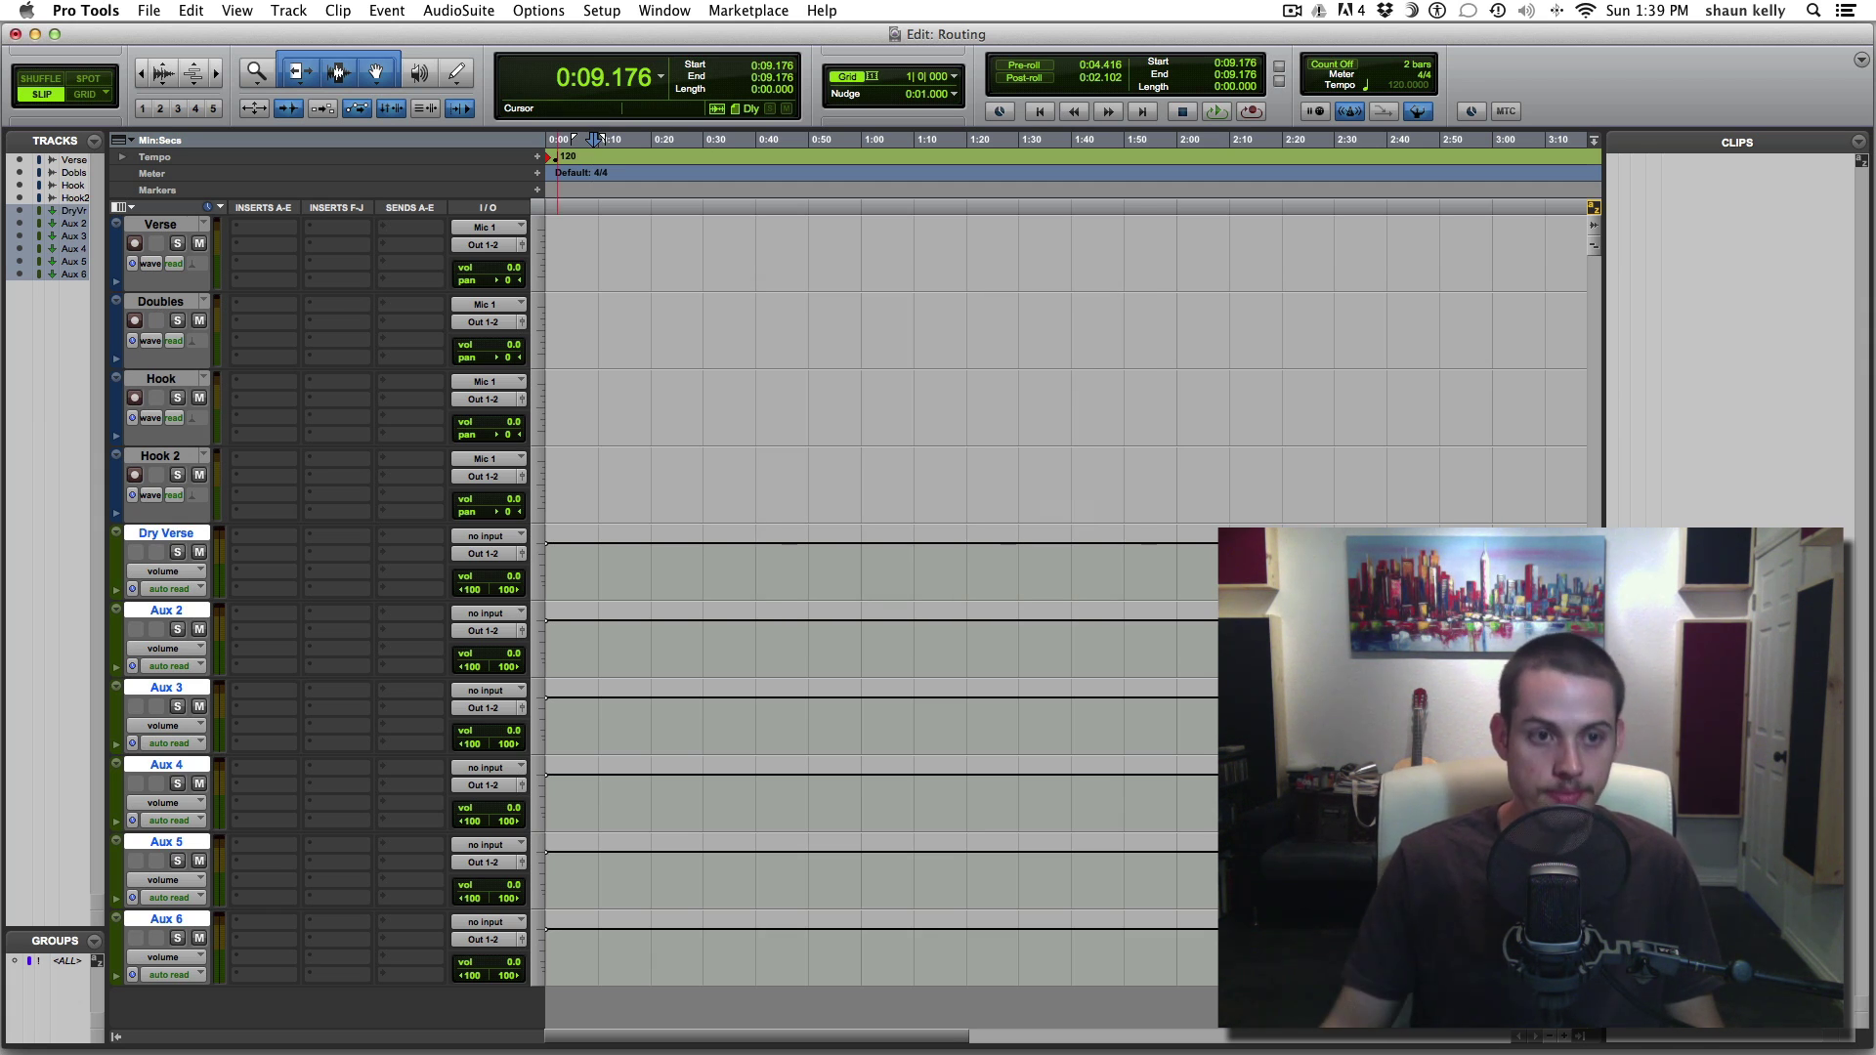
pyautogui.doubleClick(184, 613)
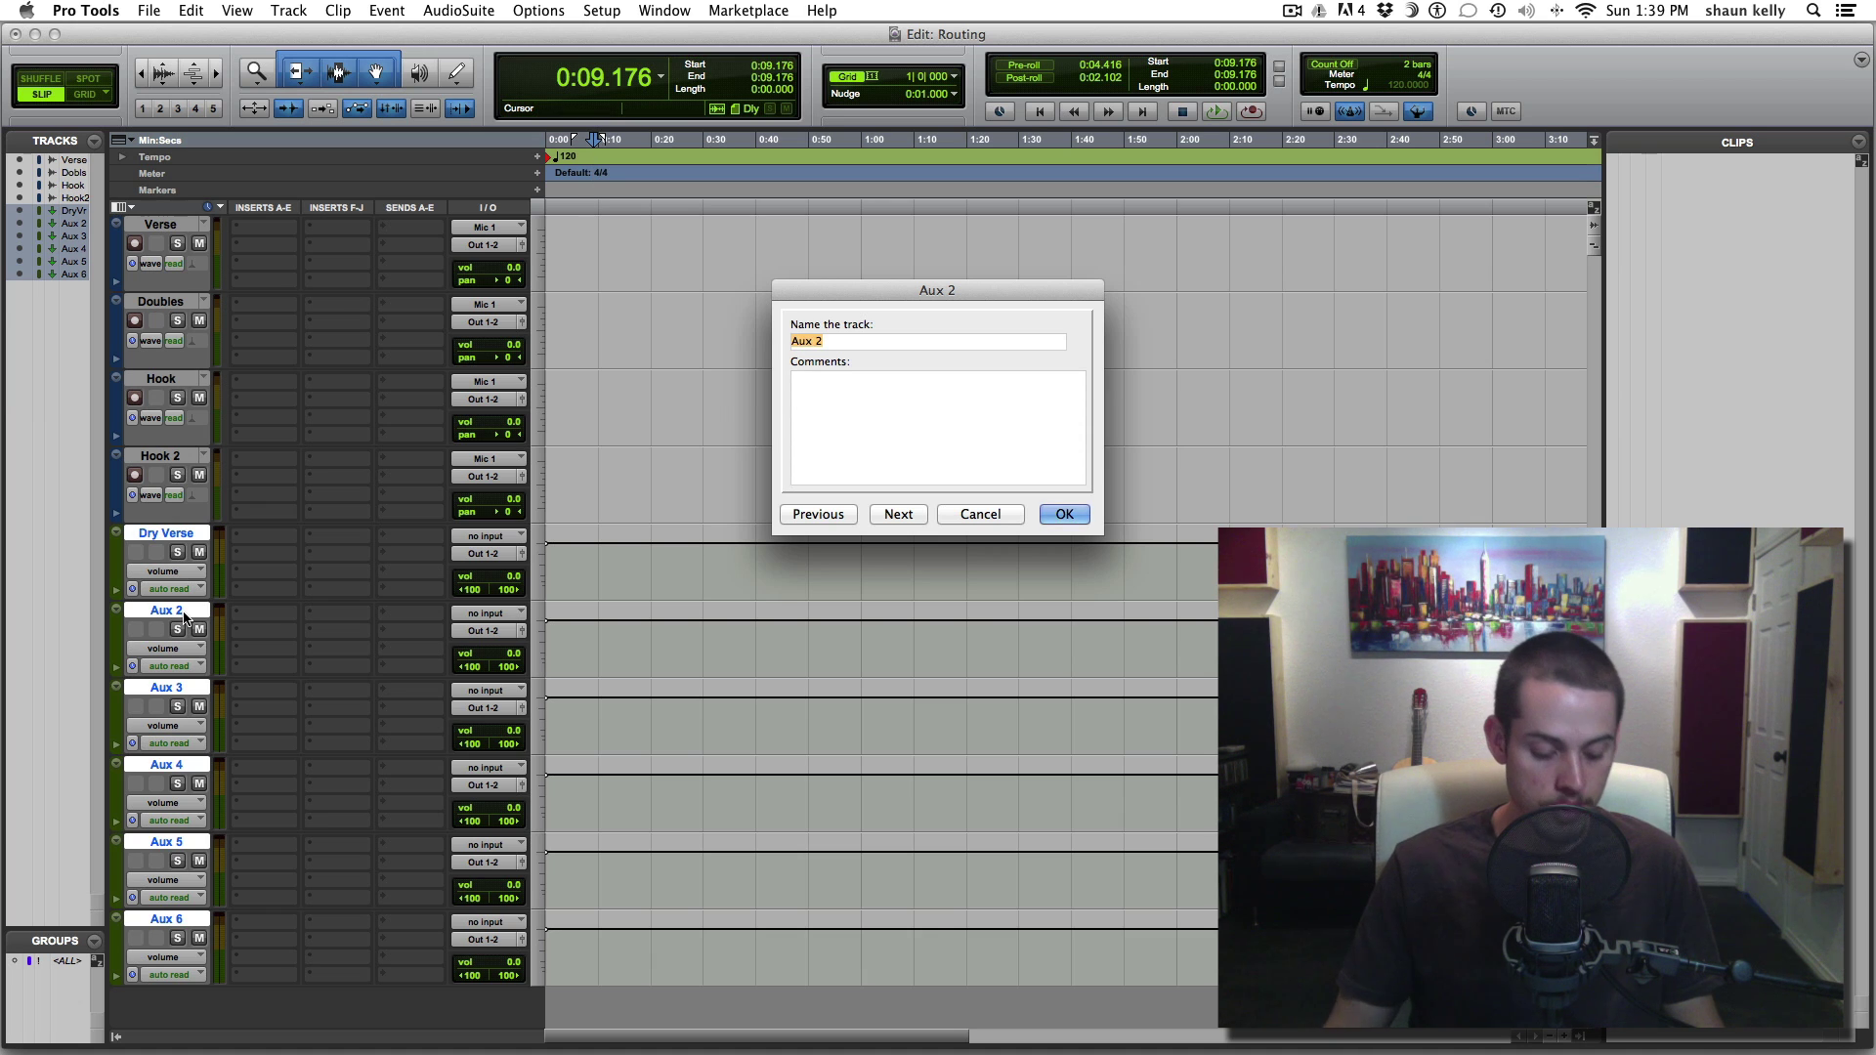
pyautogui.write('Reverb Verse')
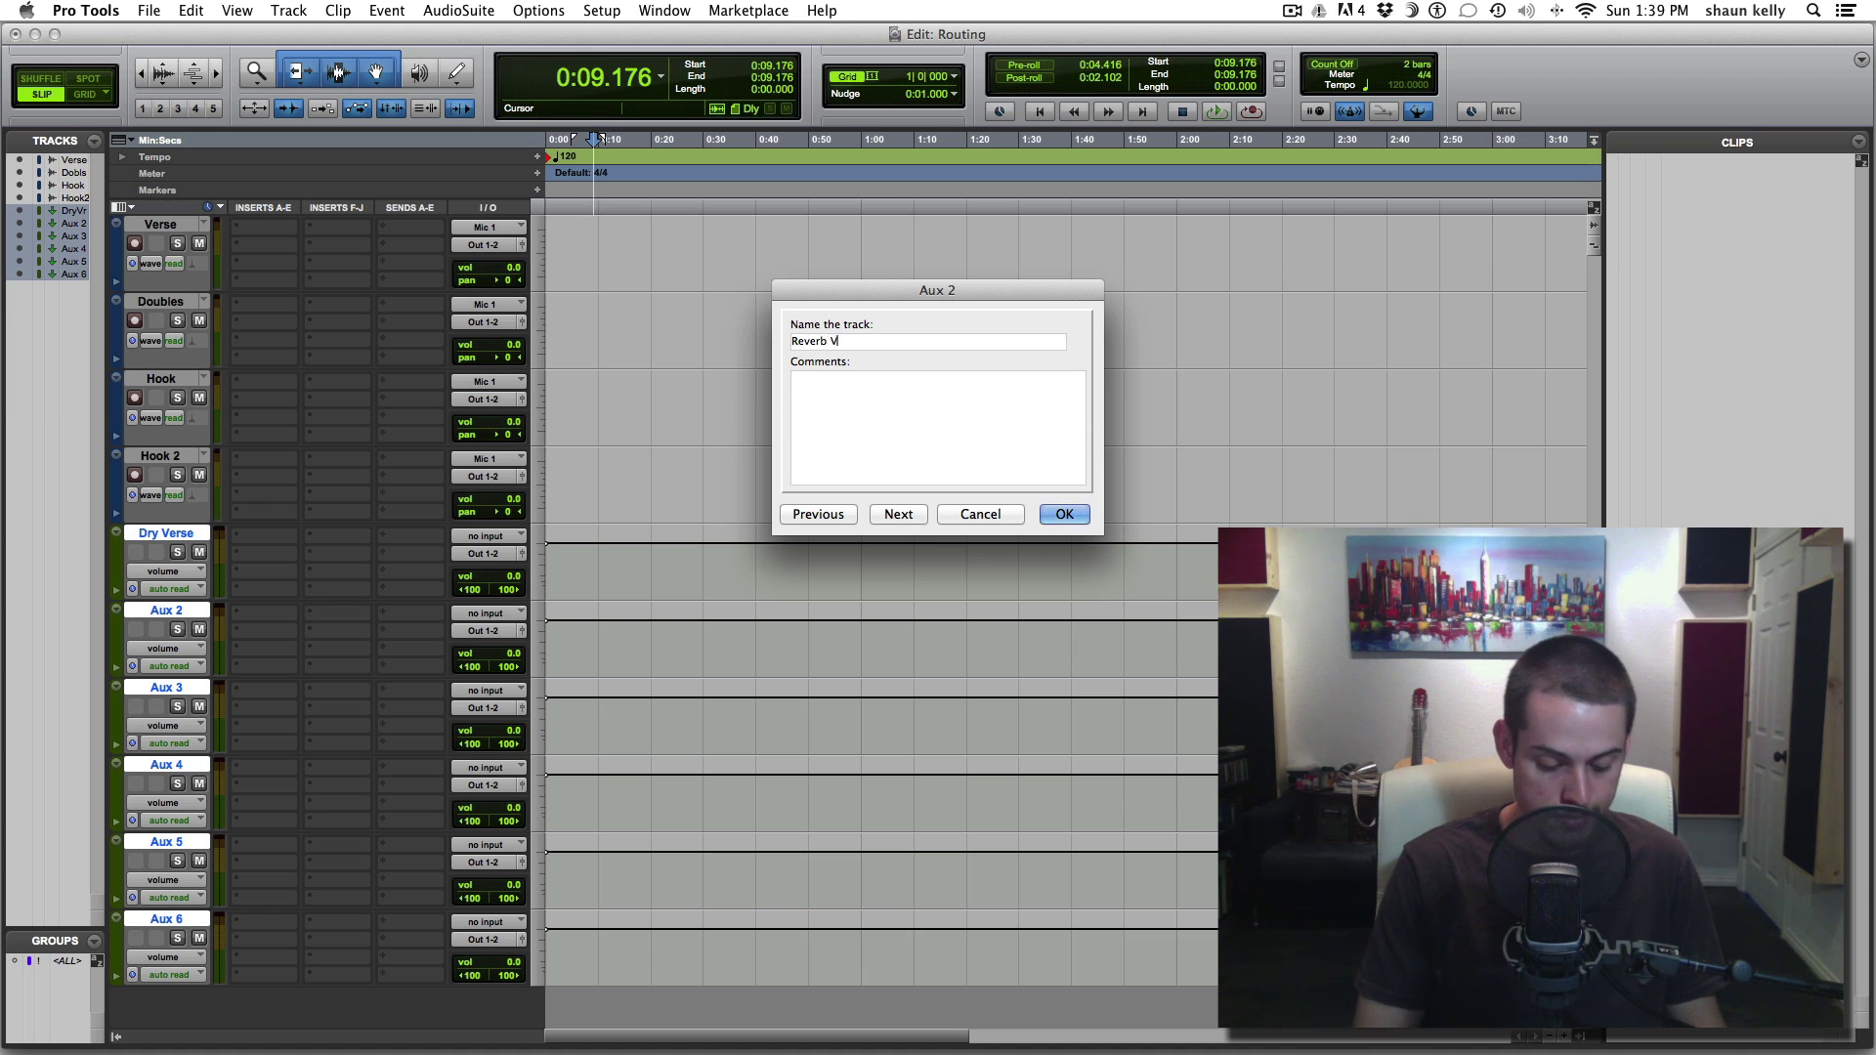
pyautogui.press('Return')
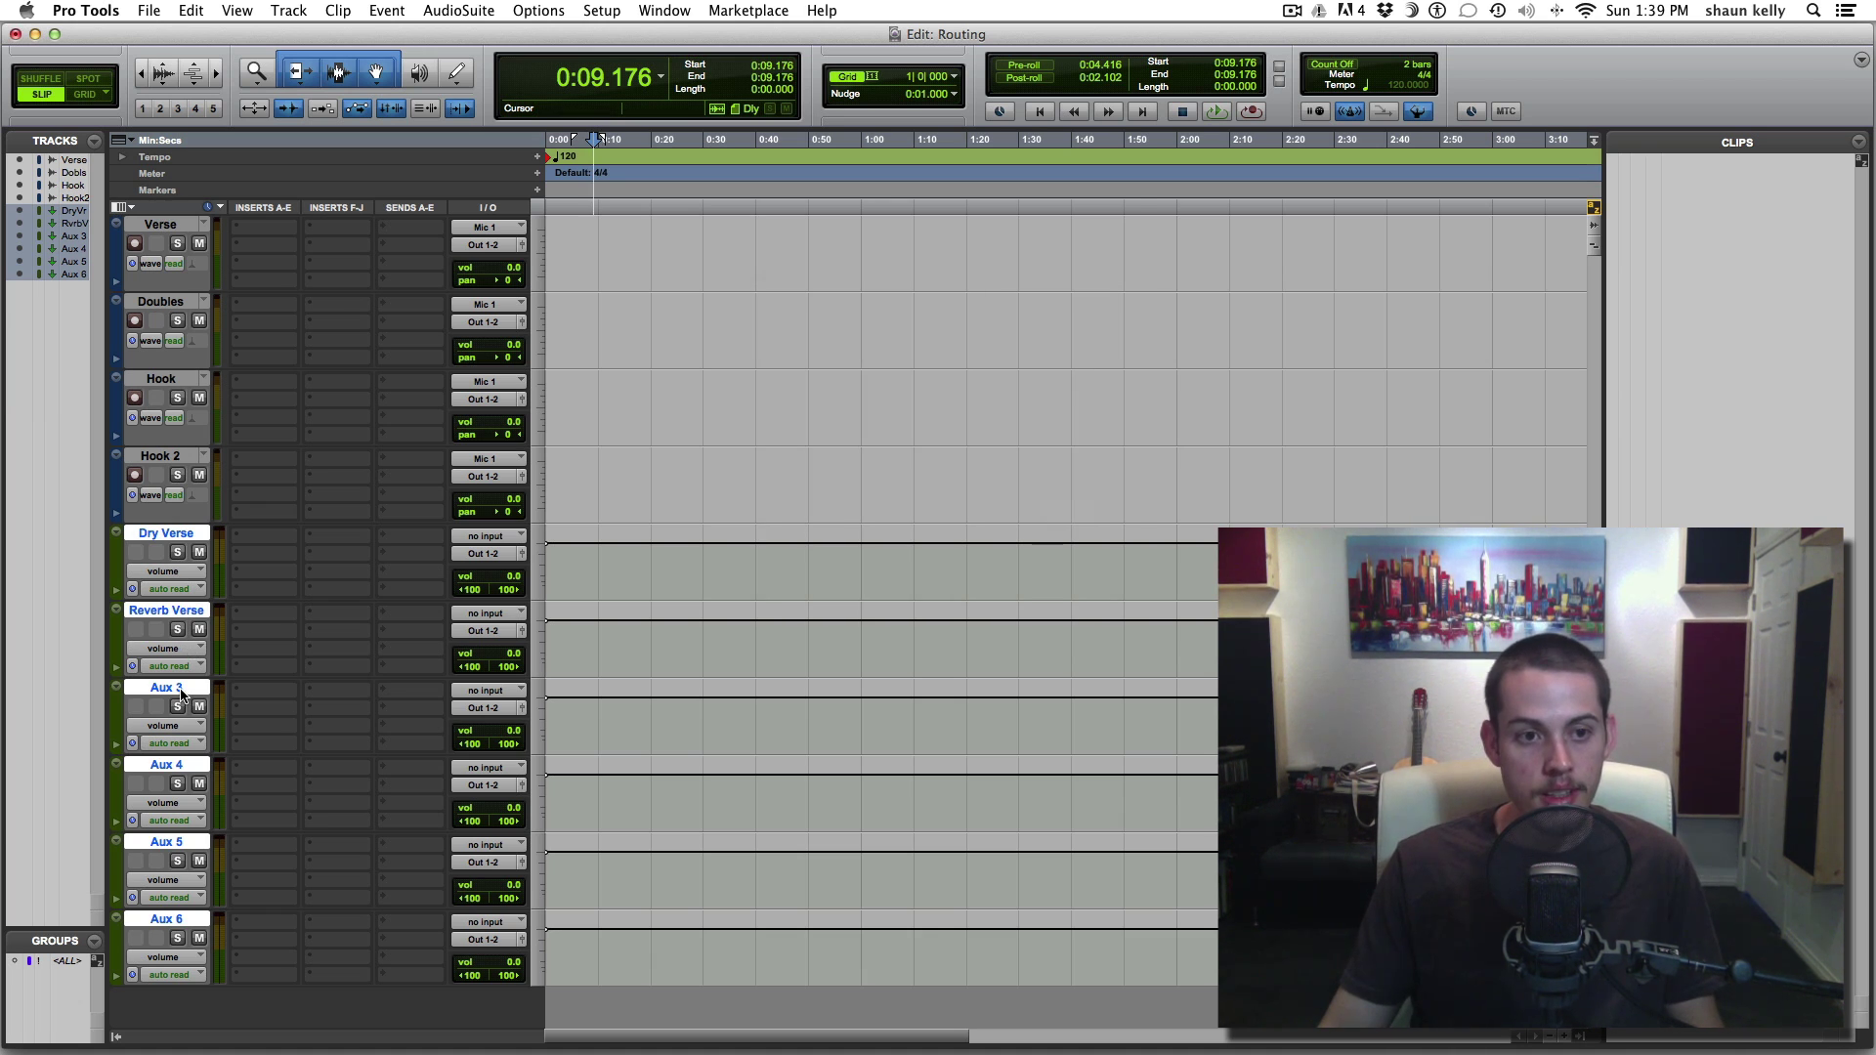
pyautogui.doubleClick(184, 688)
pyautogui.write('Del')
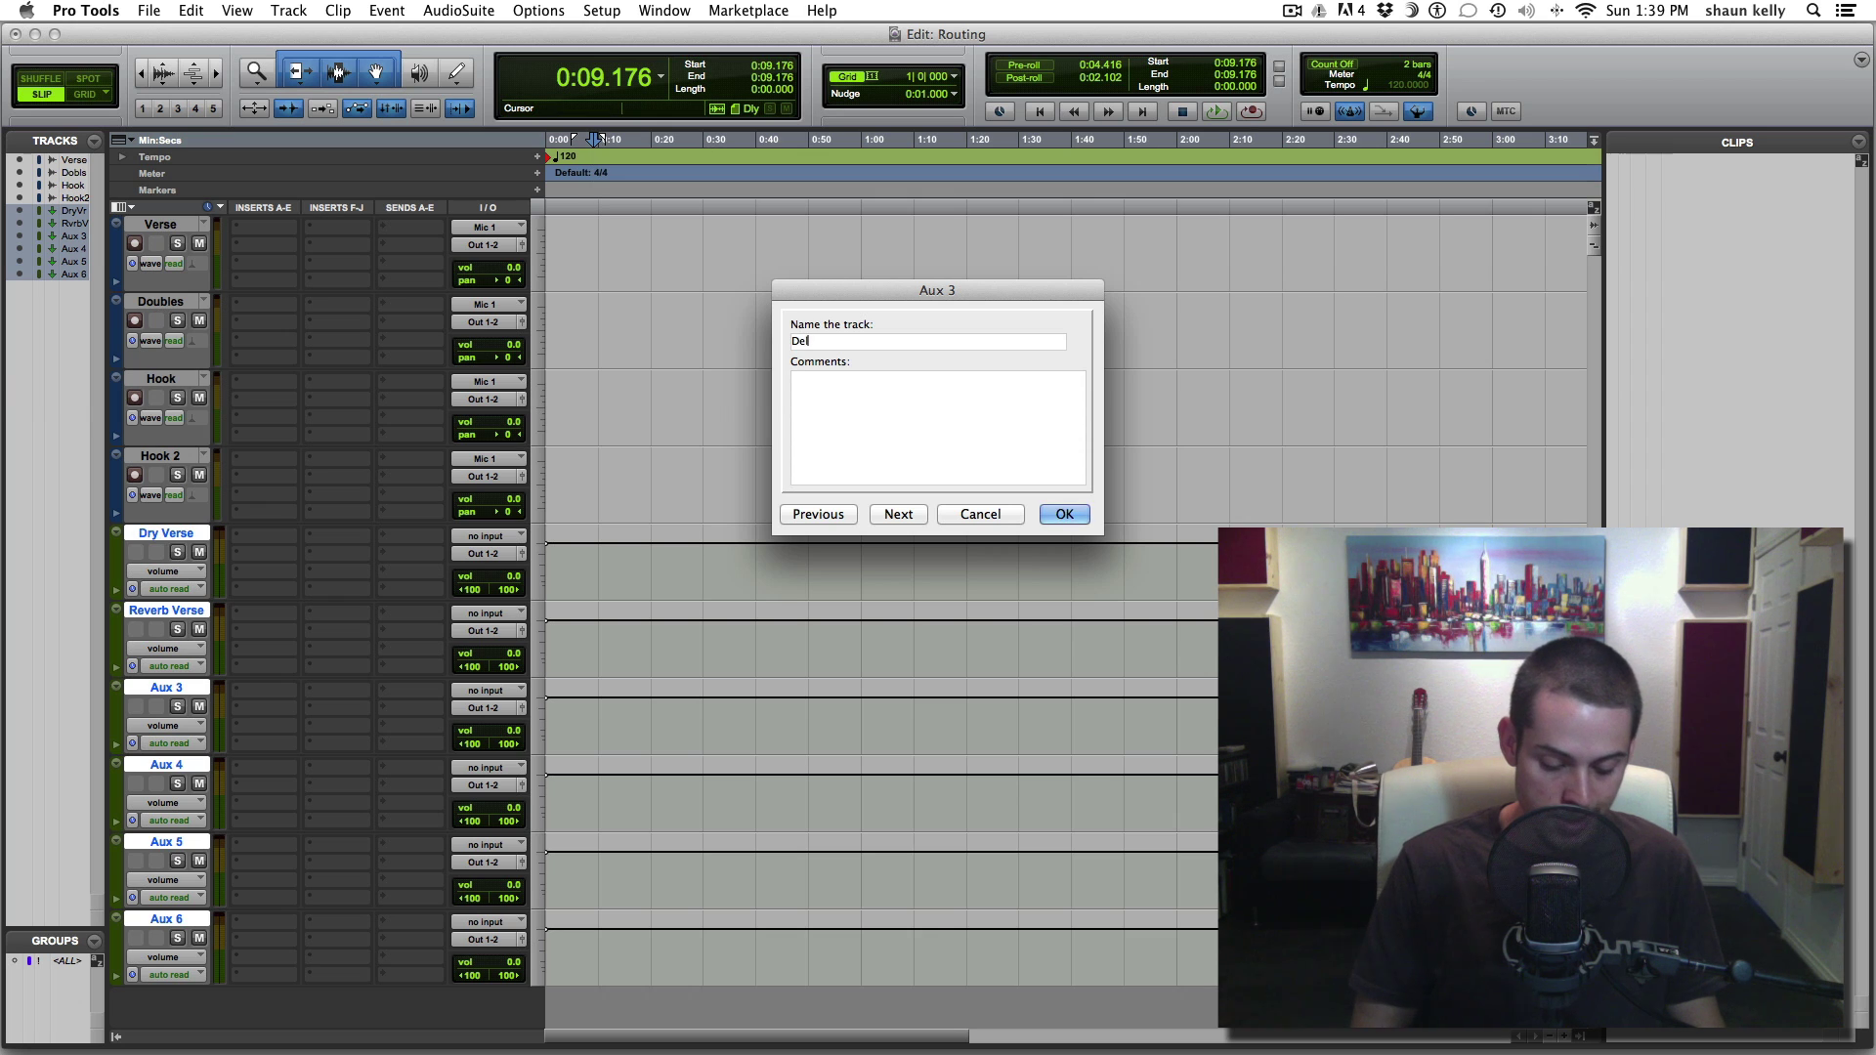
pyautogui.write('ay Verse')
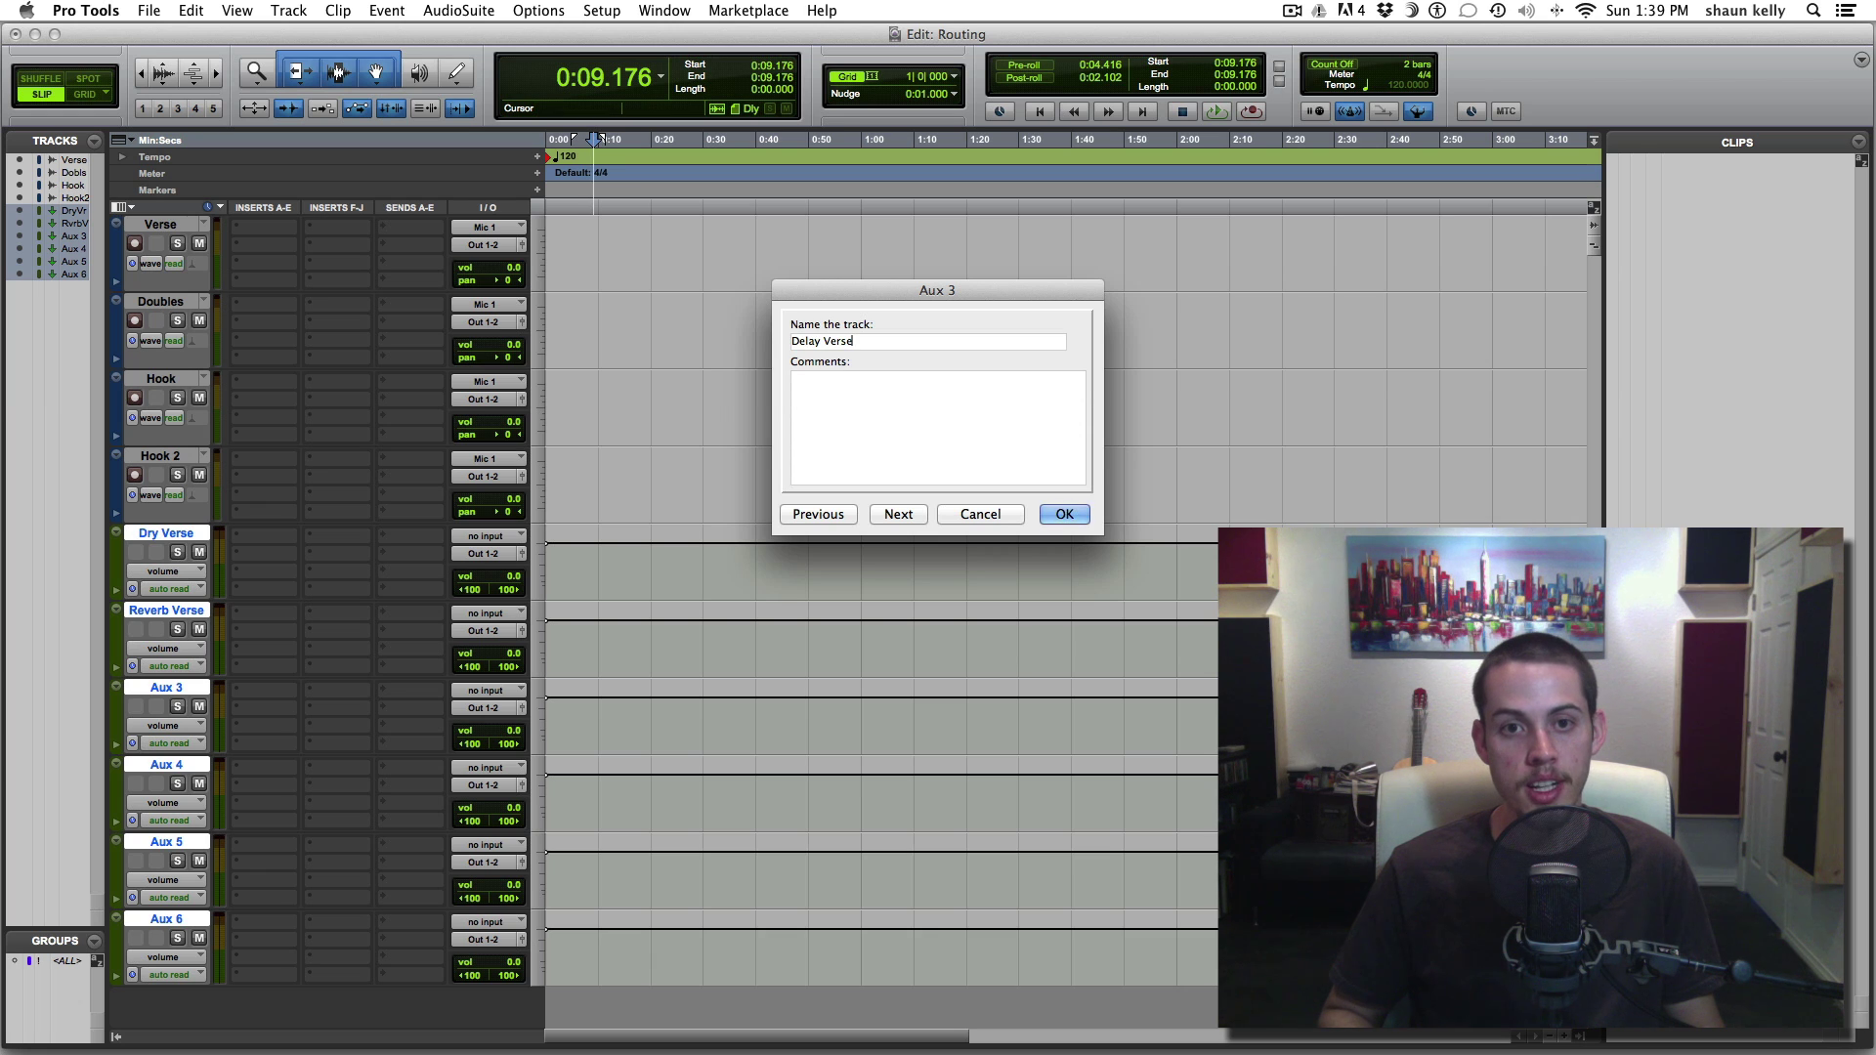
pyautogui.press('super+Right')
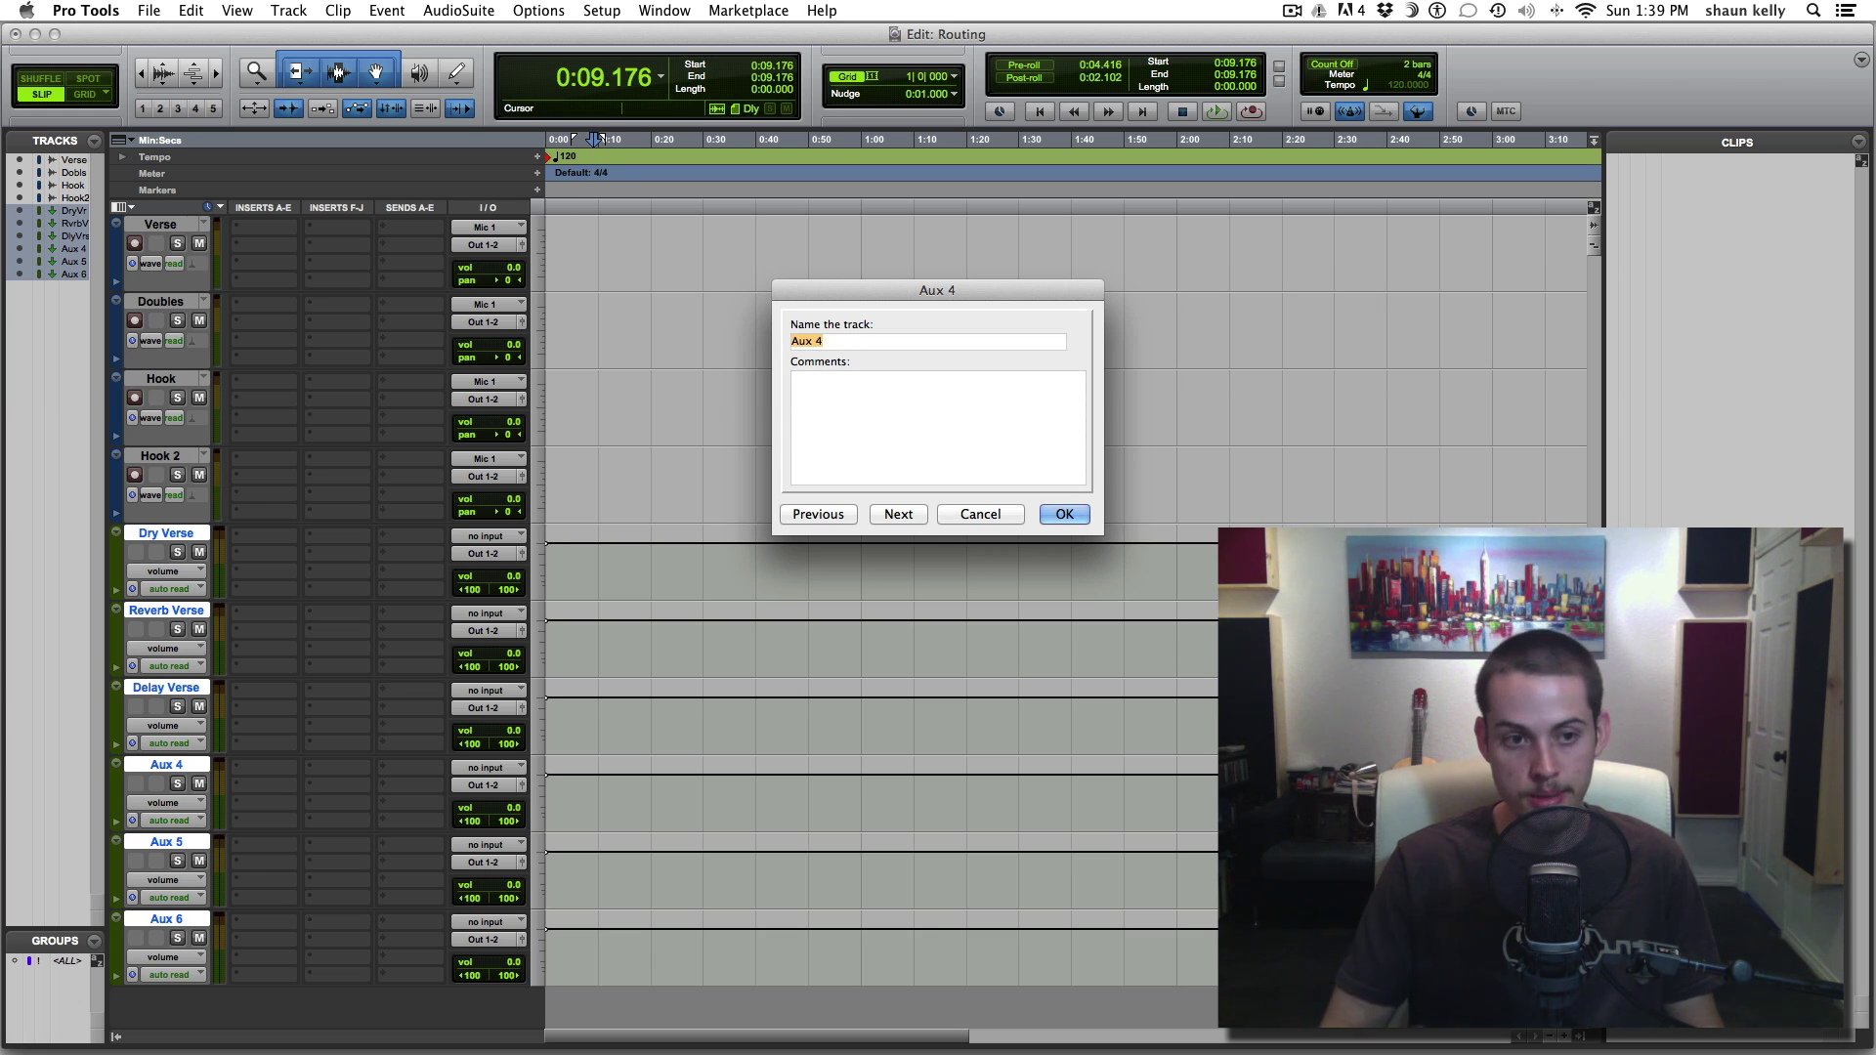
# Rename the remaining three aux tracks, in order, Hook Dry, Hook Reverb and Hook Delay
pyautogui.write('H')
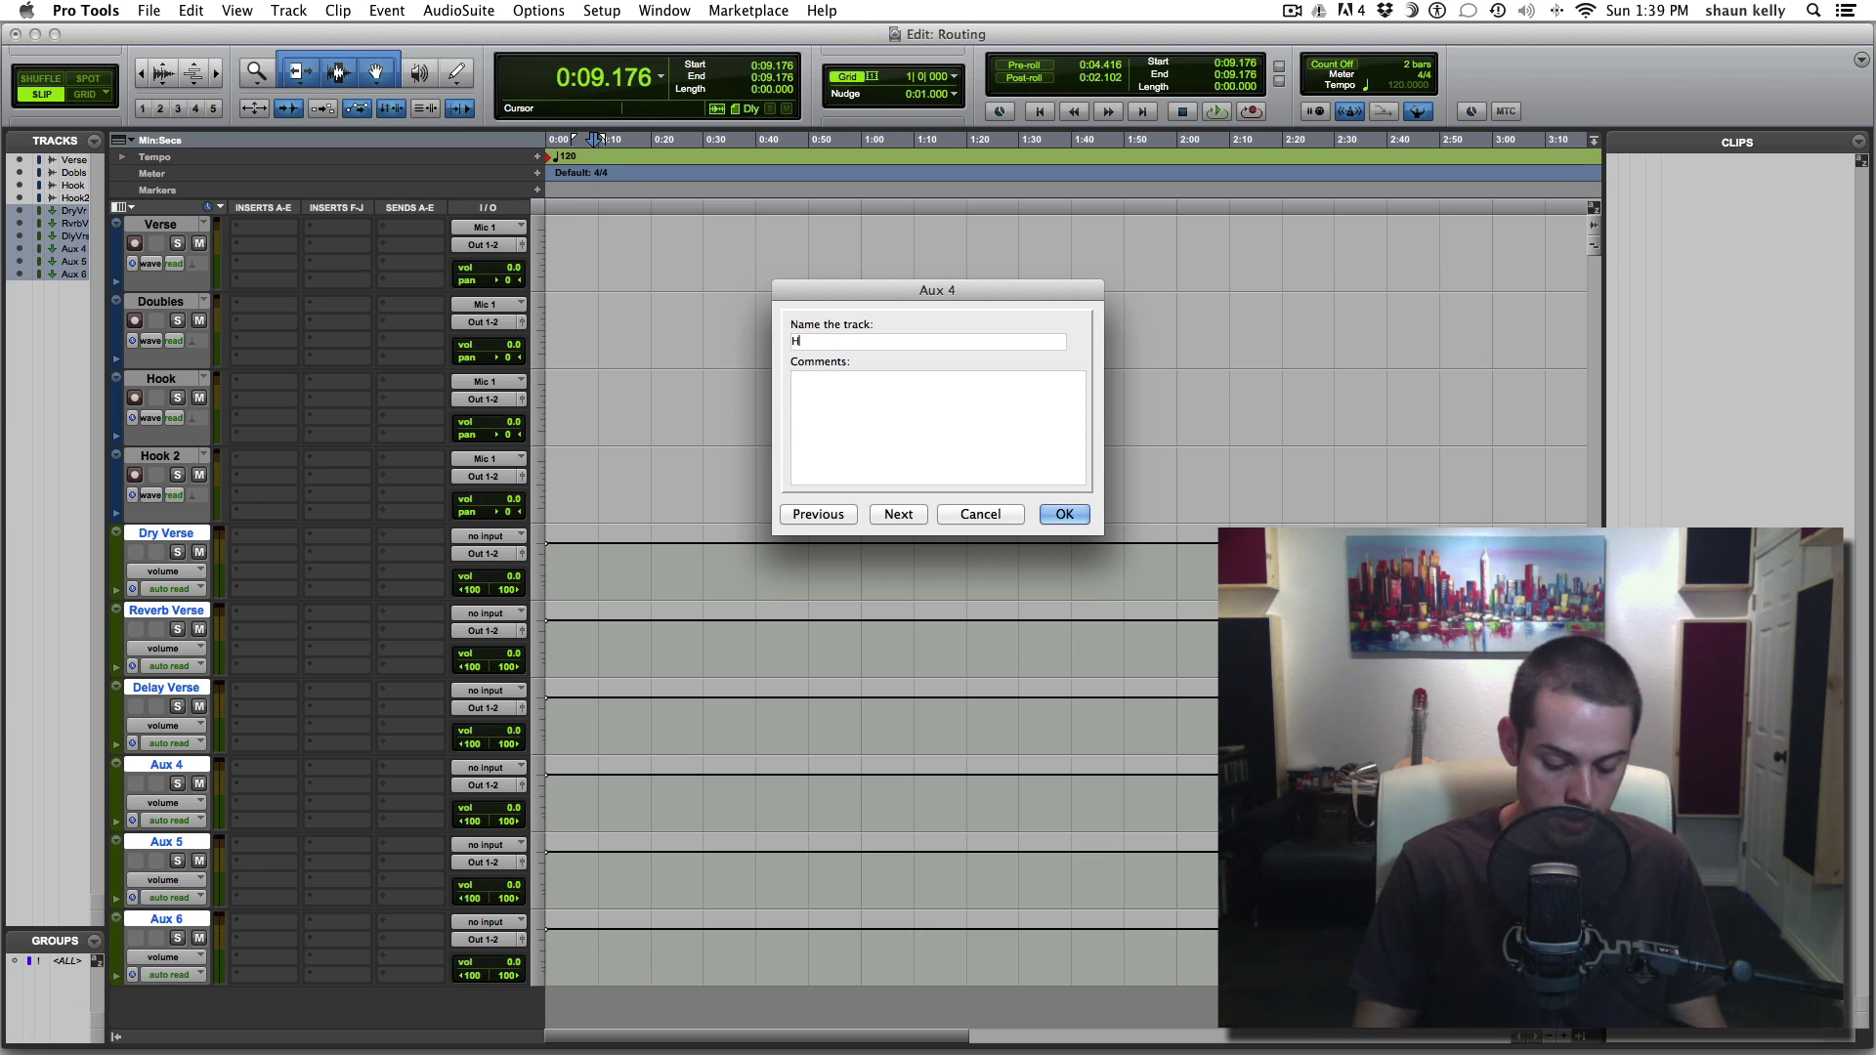
pyautogui.write('ook Dry')
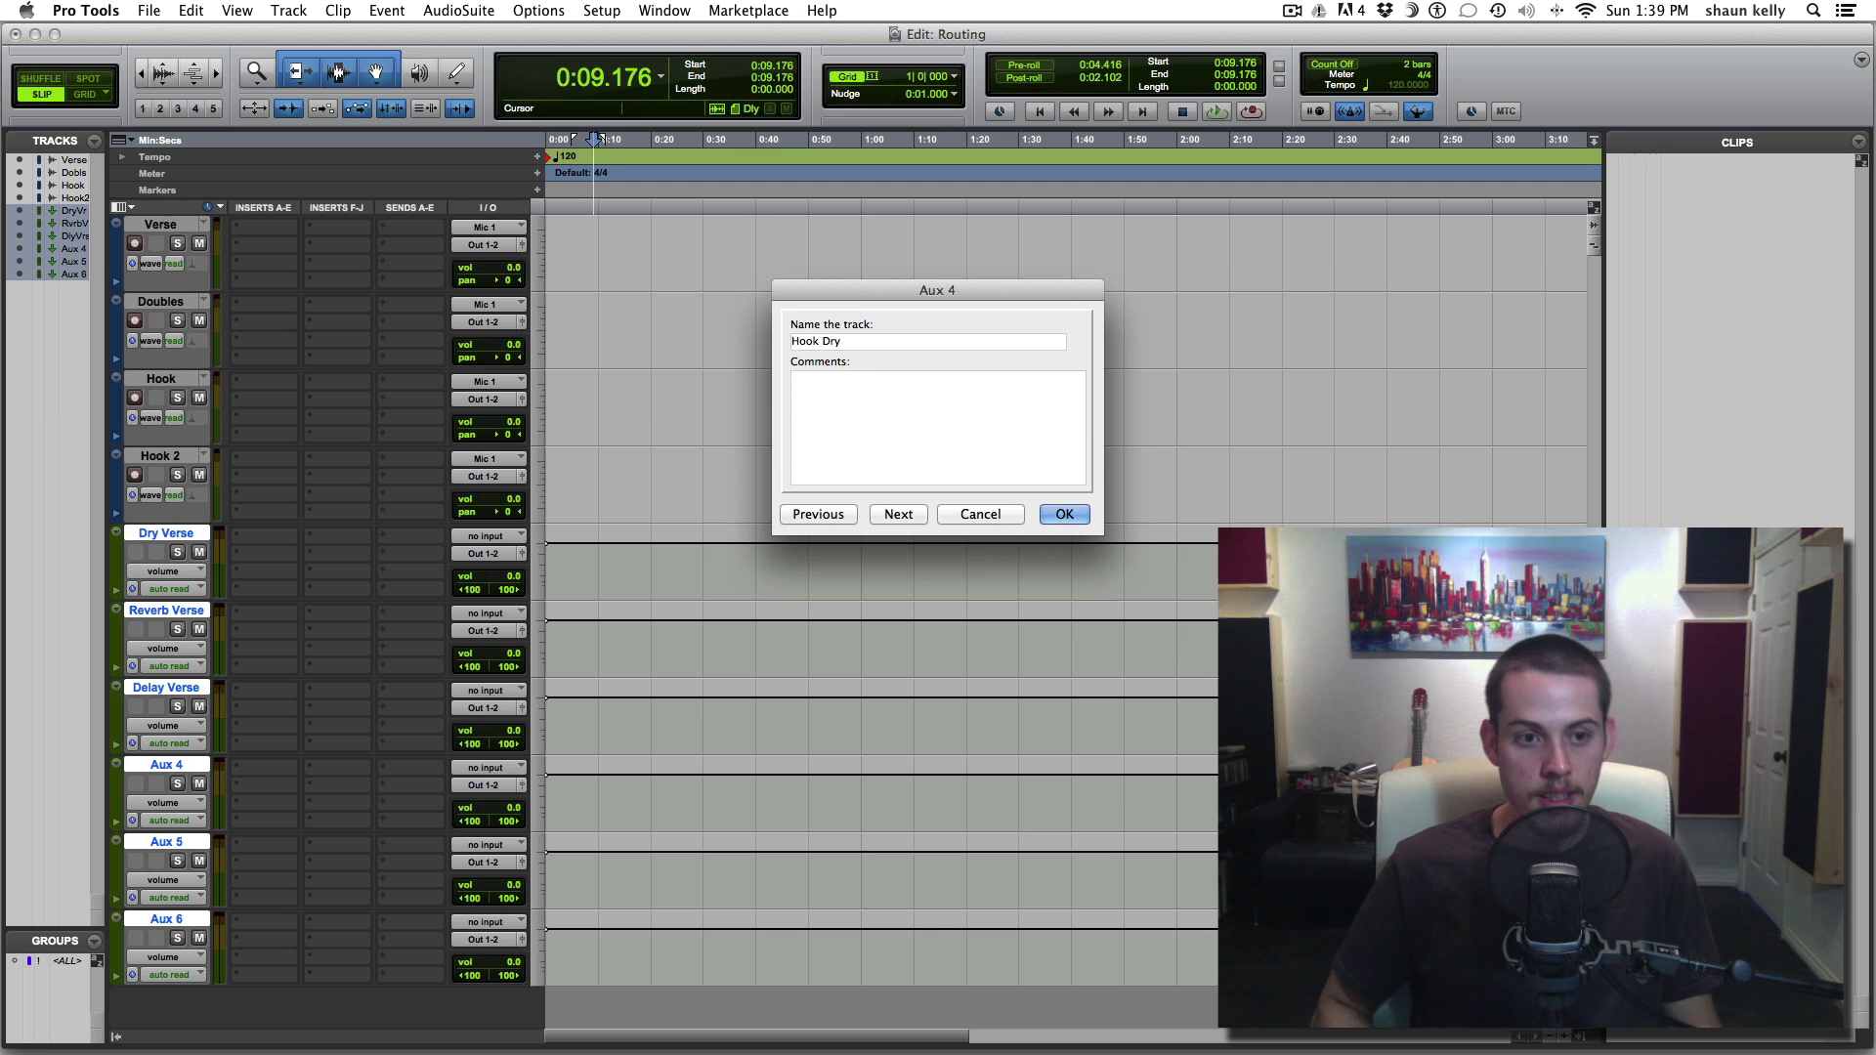
pyautogui.press('super+Right')
pyautogui.write('Hook')
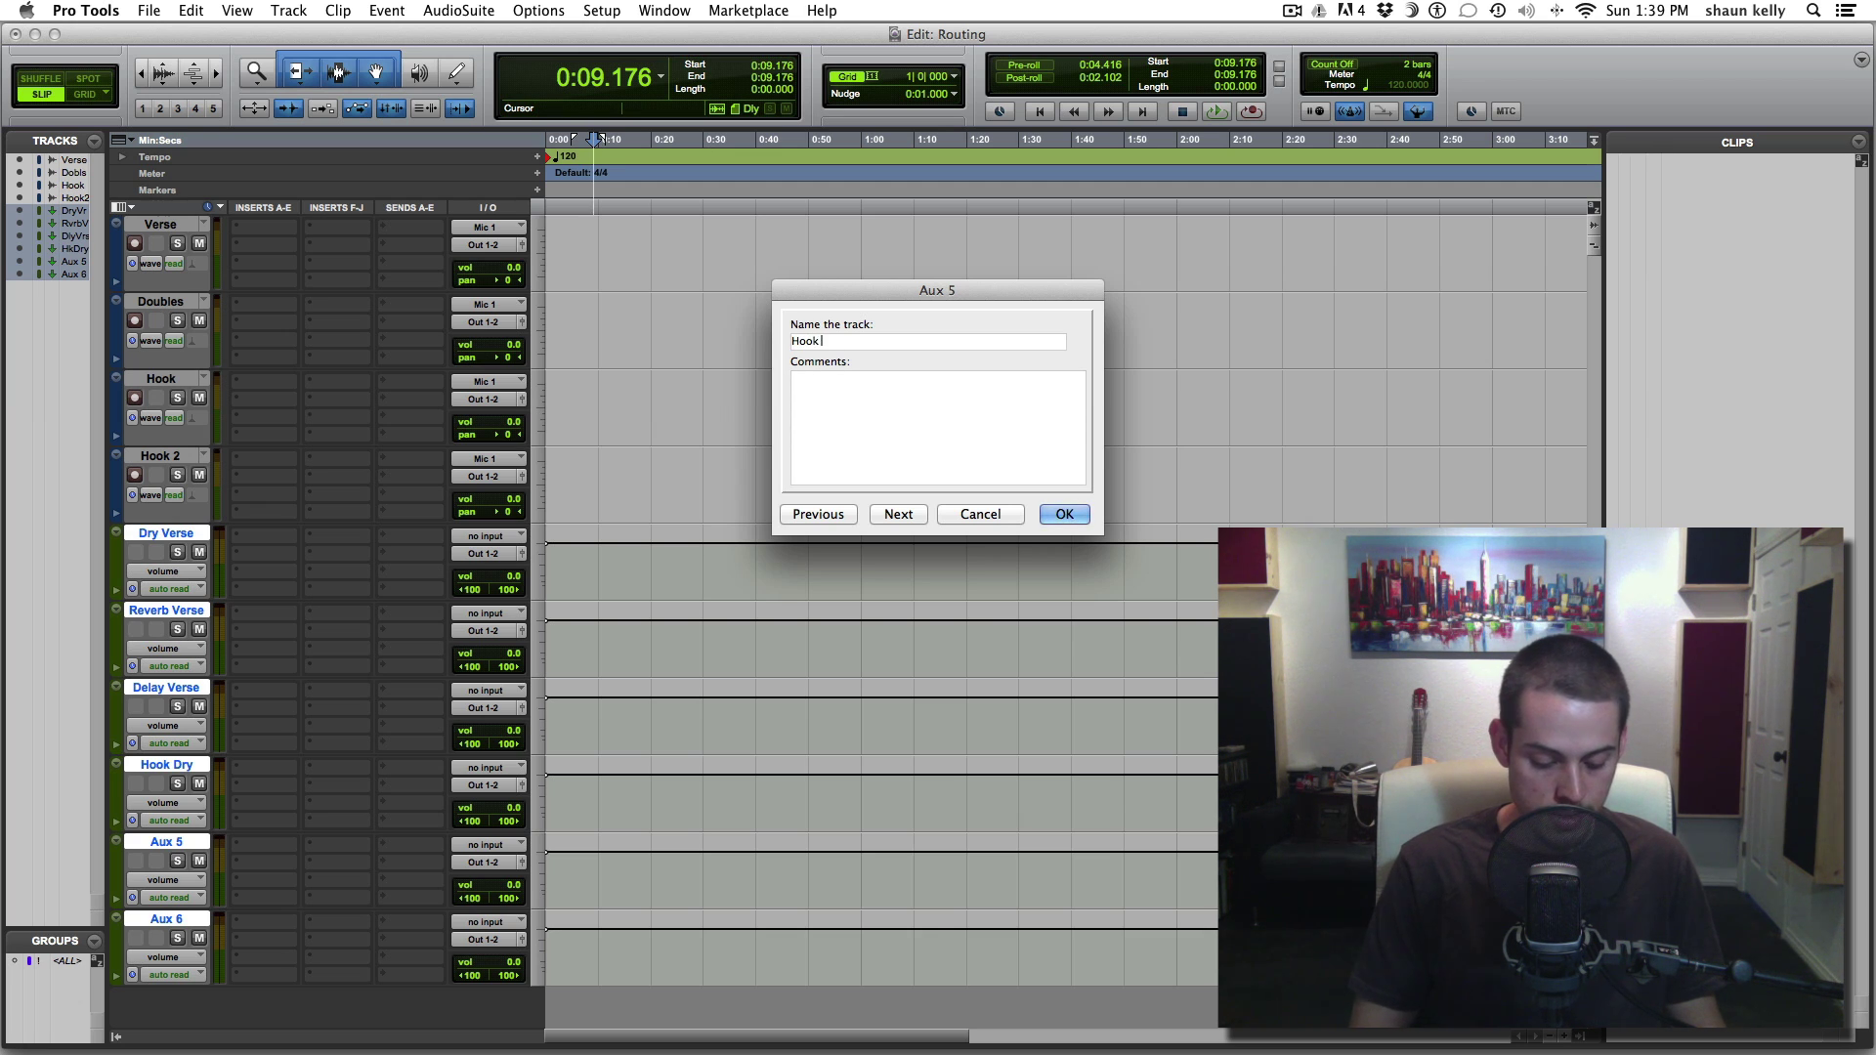
pyautogui.write(' Reverb')
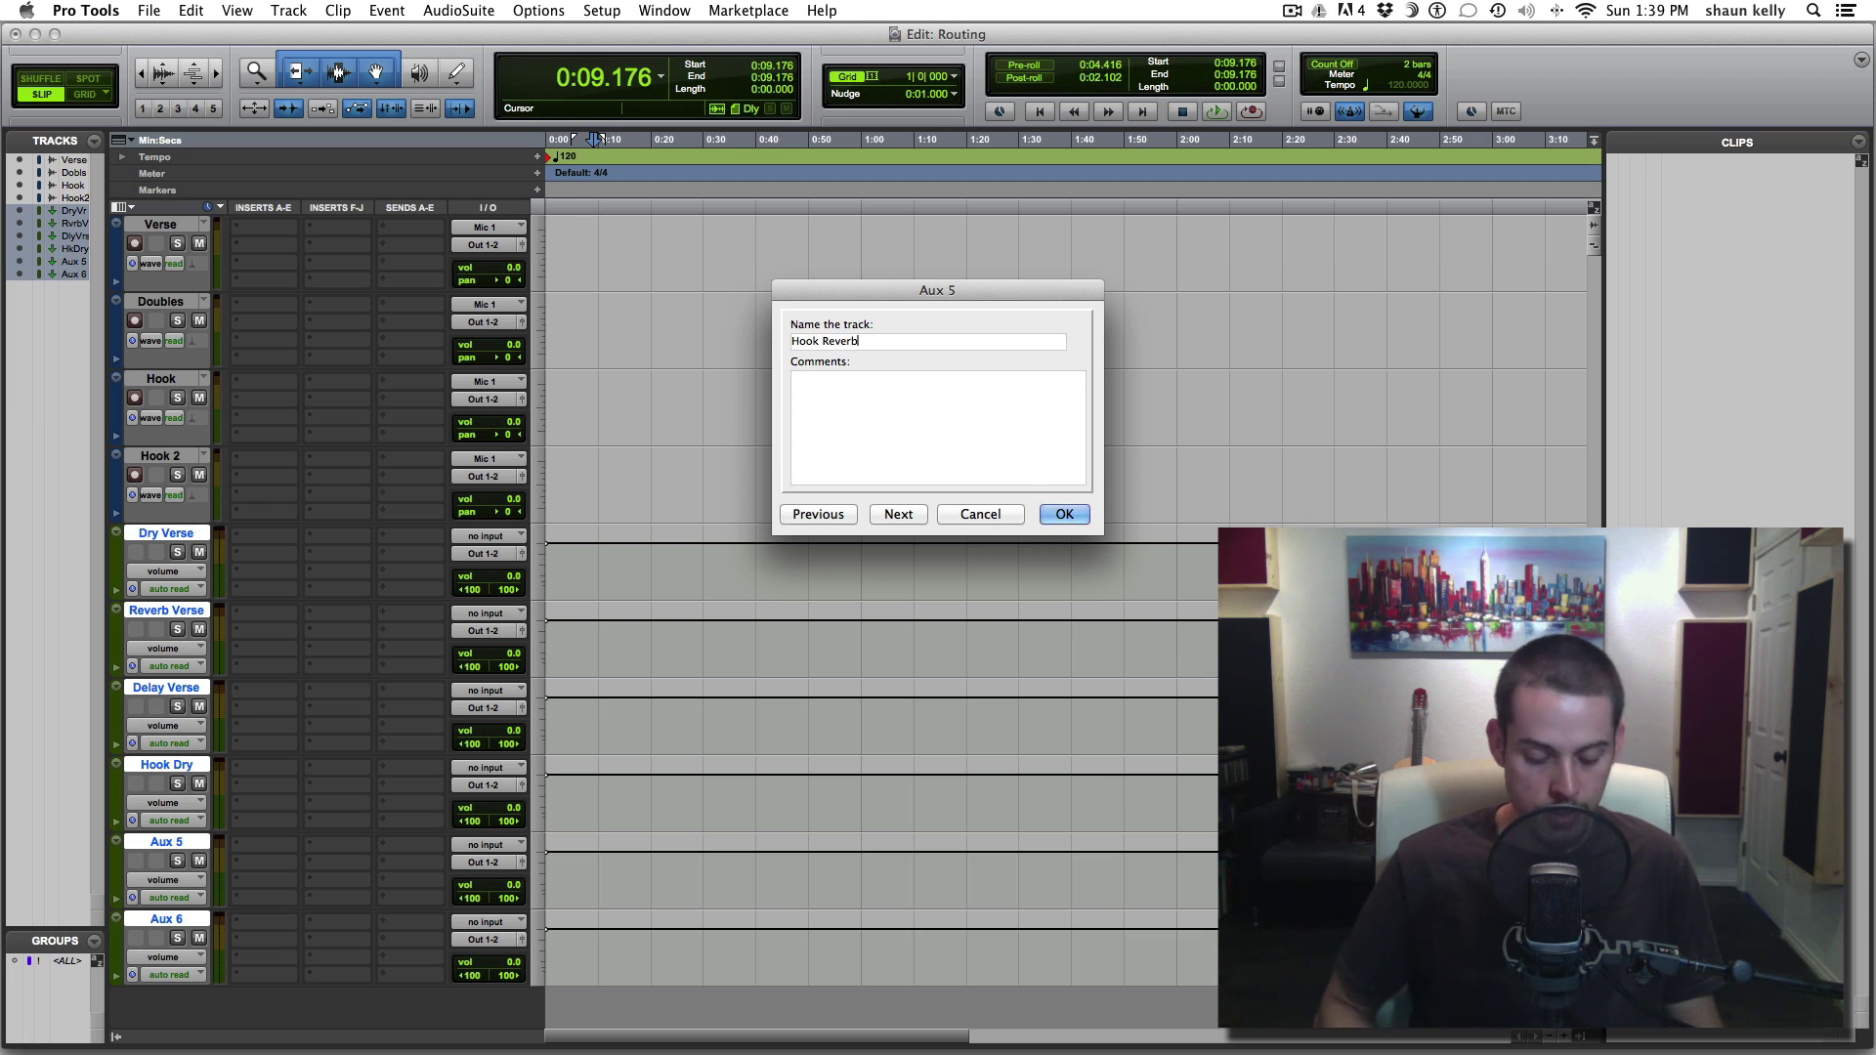
pyautogui.press('super+Right')
pyautogui.write('Hook')
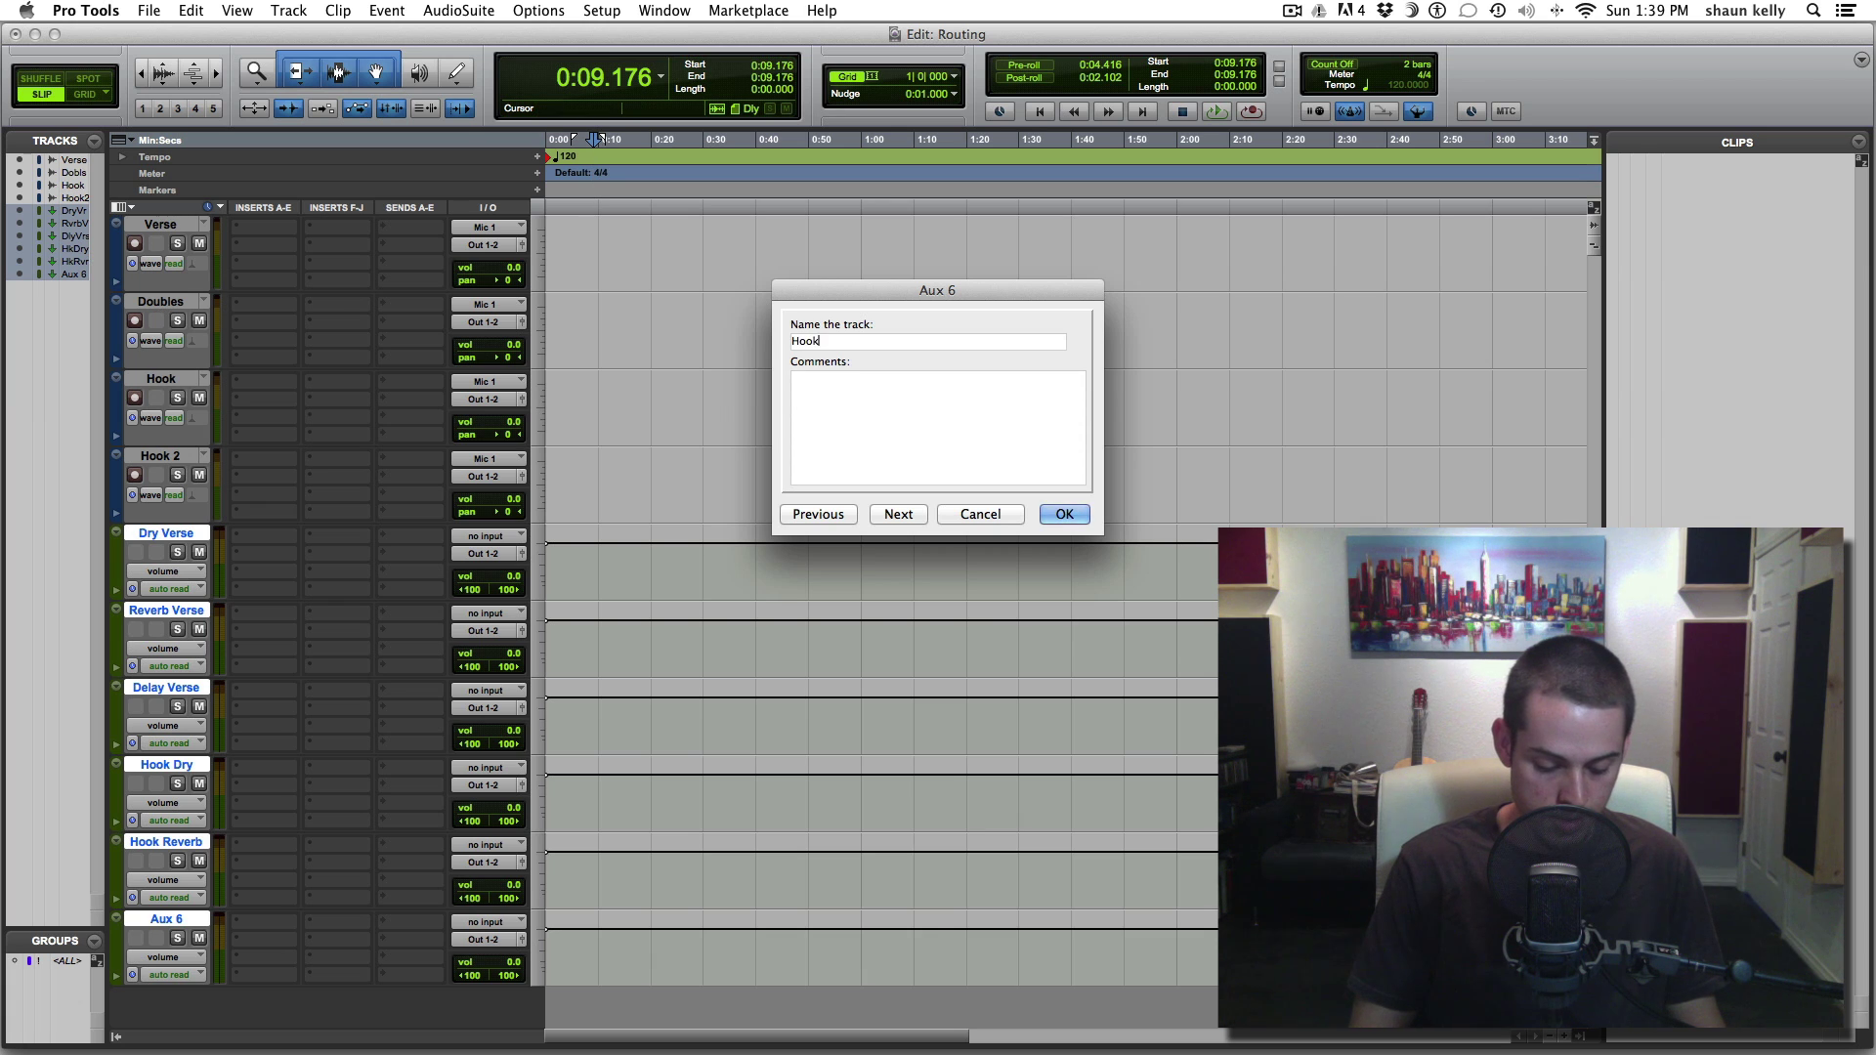
pyautogui.write(' Delay')
pyautogui.press('Return')
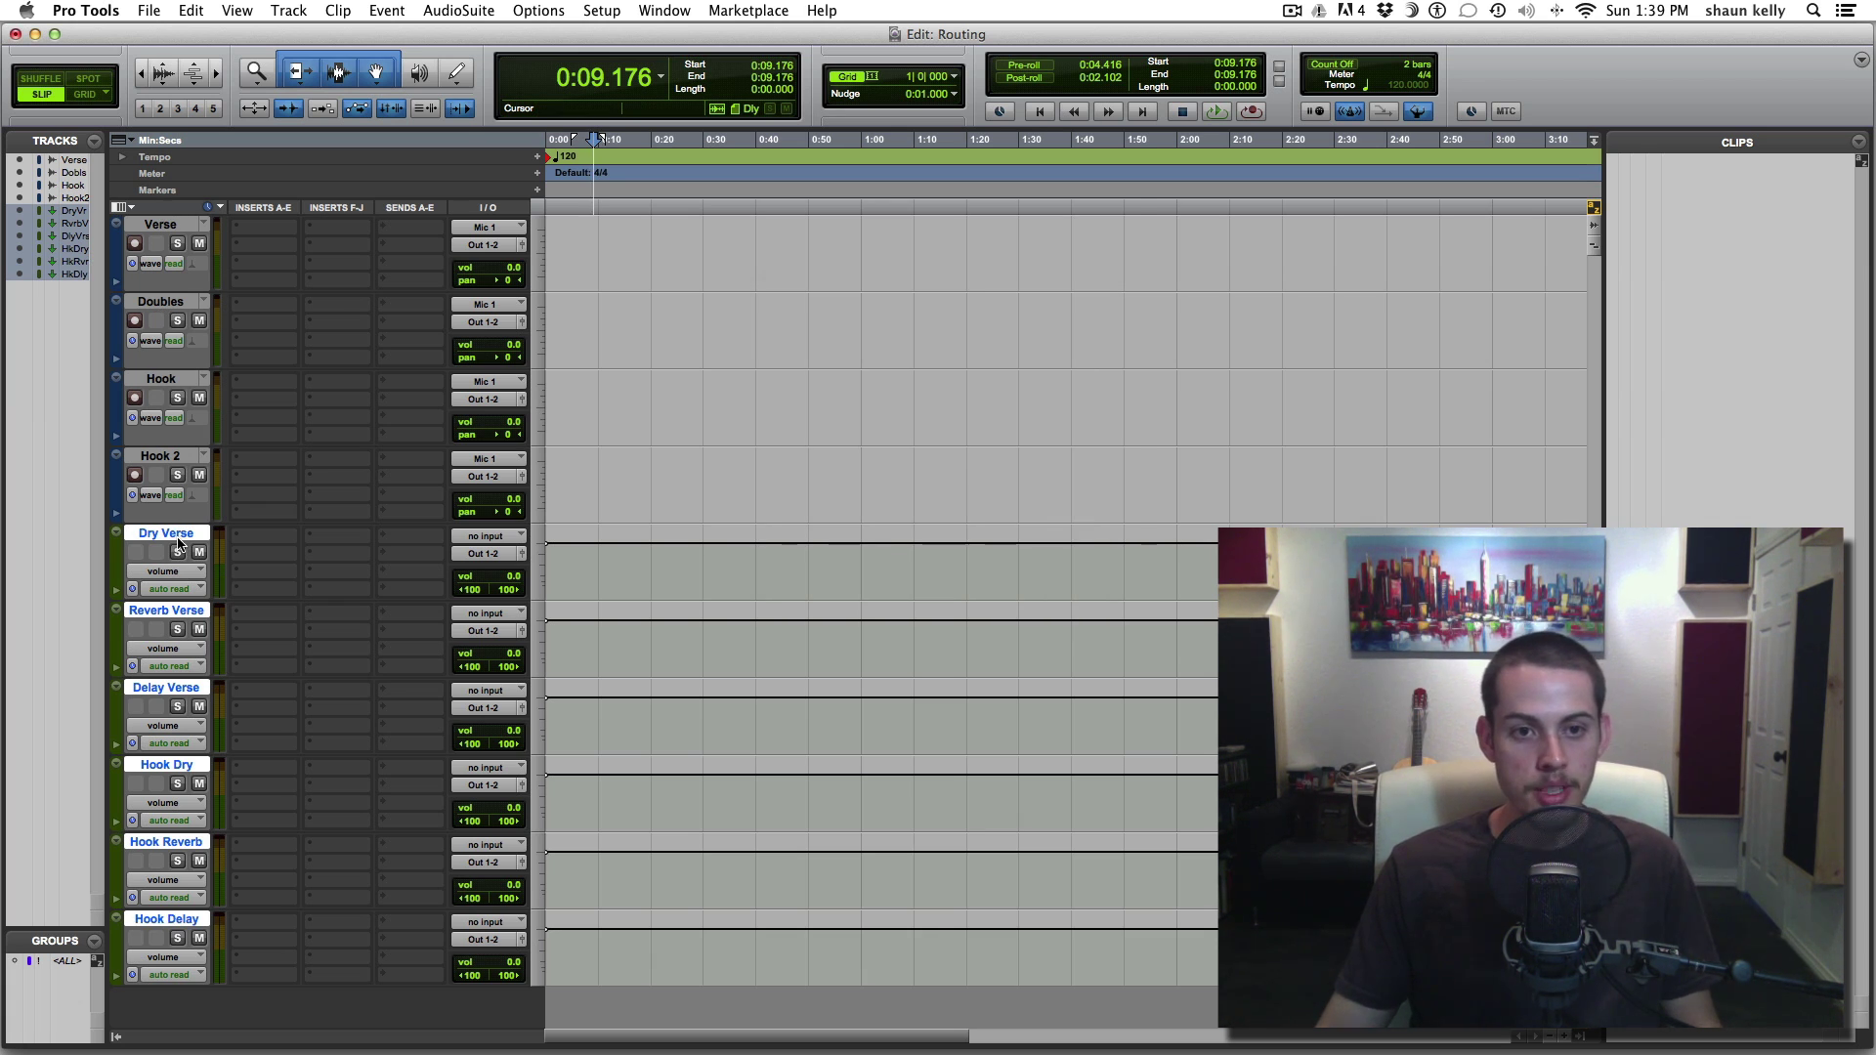
# Solo the Hook audio track
pyautogui.hotkey('ctrl', '1')
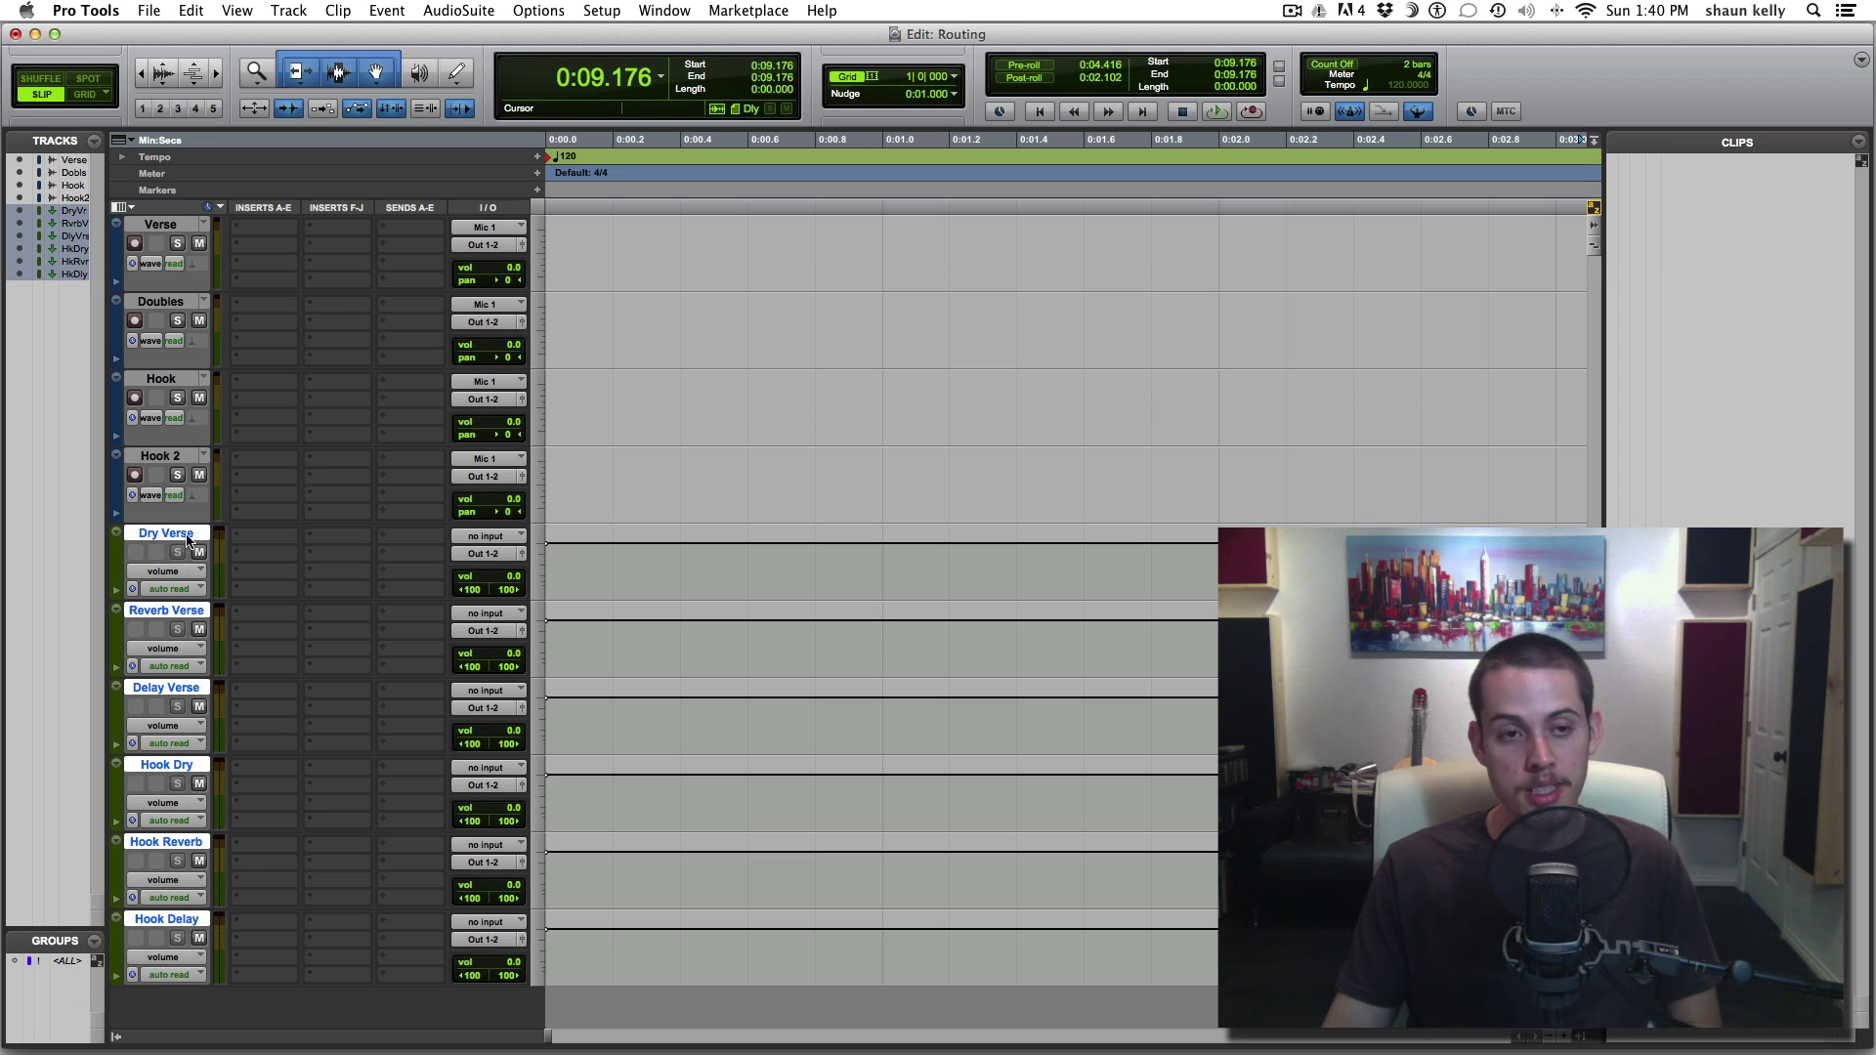
pyautogui.click(178, 398)
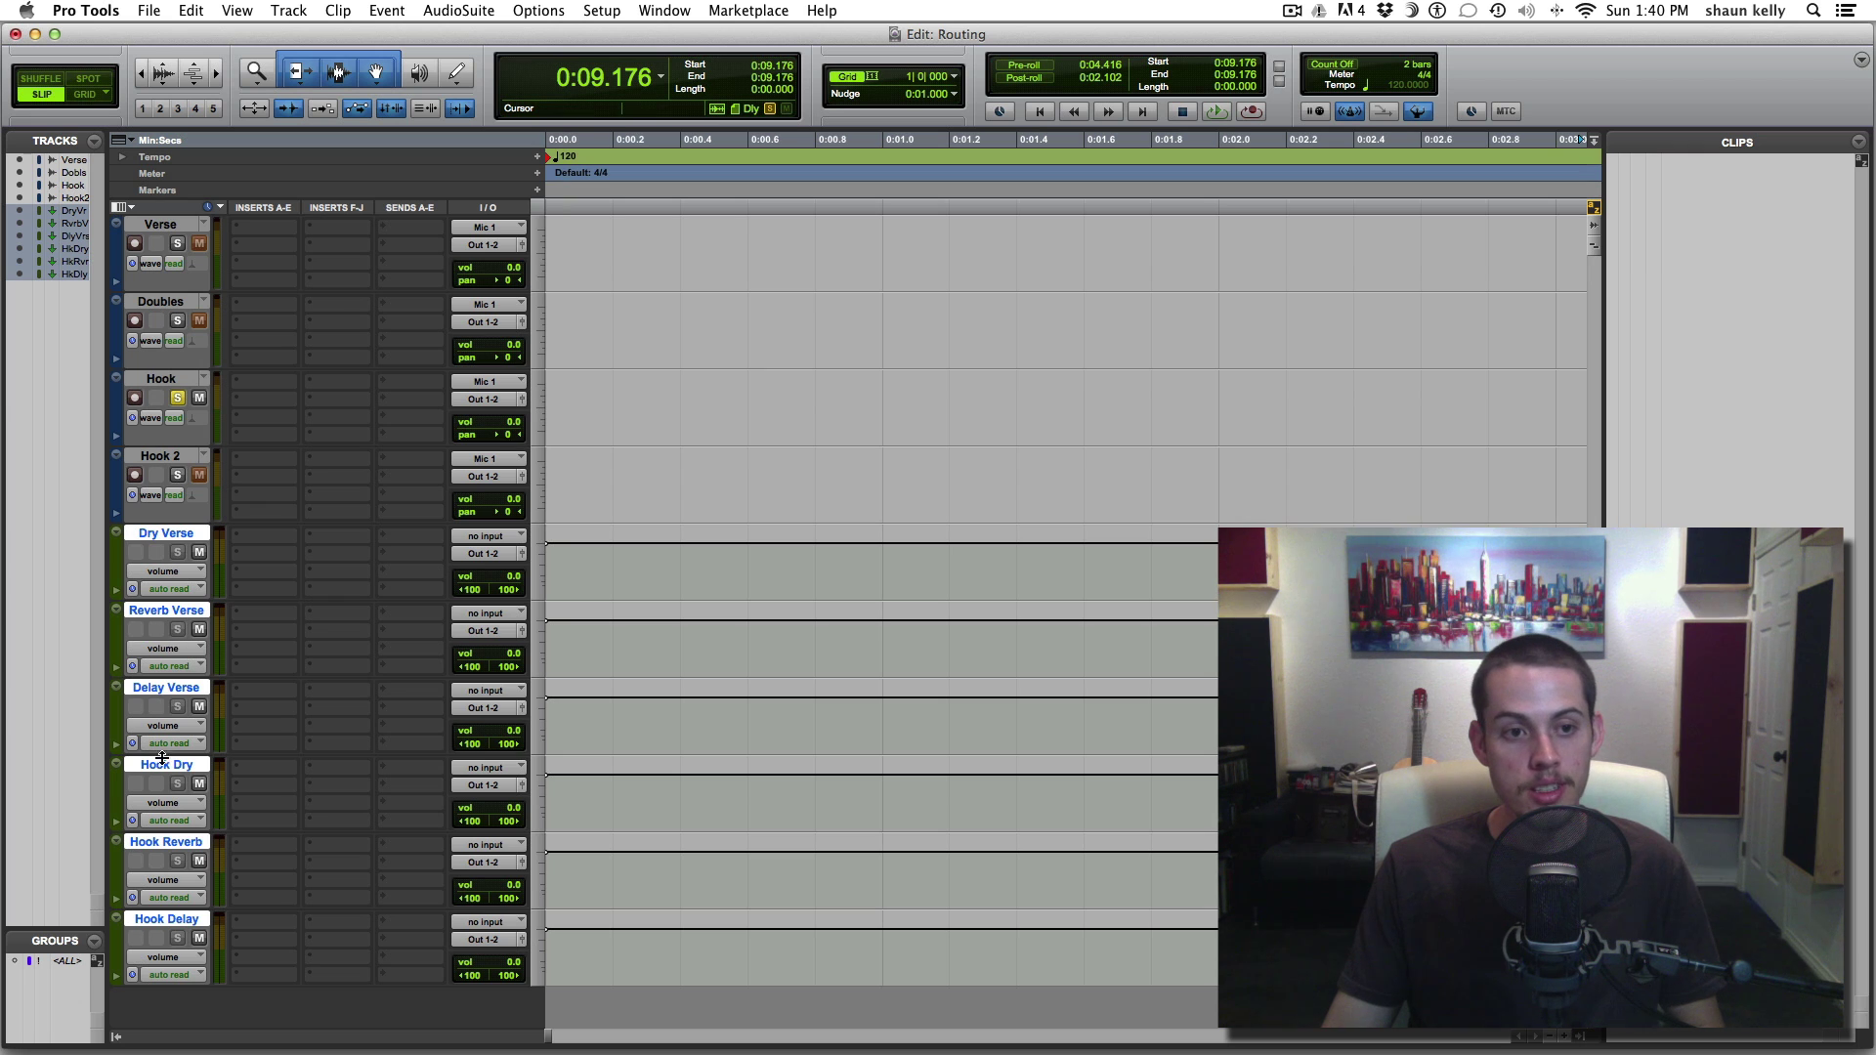
# Unsolo the Hook track and route the outputs of both the Verse and Doubles tracks to Bus 5-6 (Stereo)
pyautogui.click(179, 399)
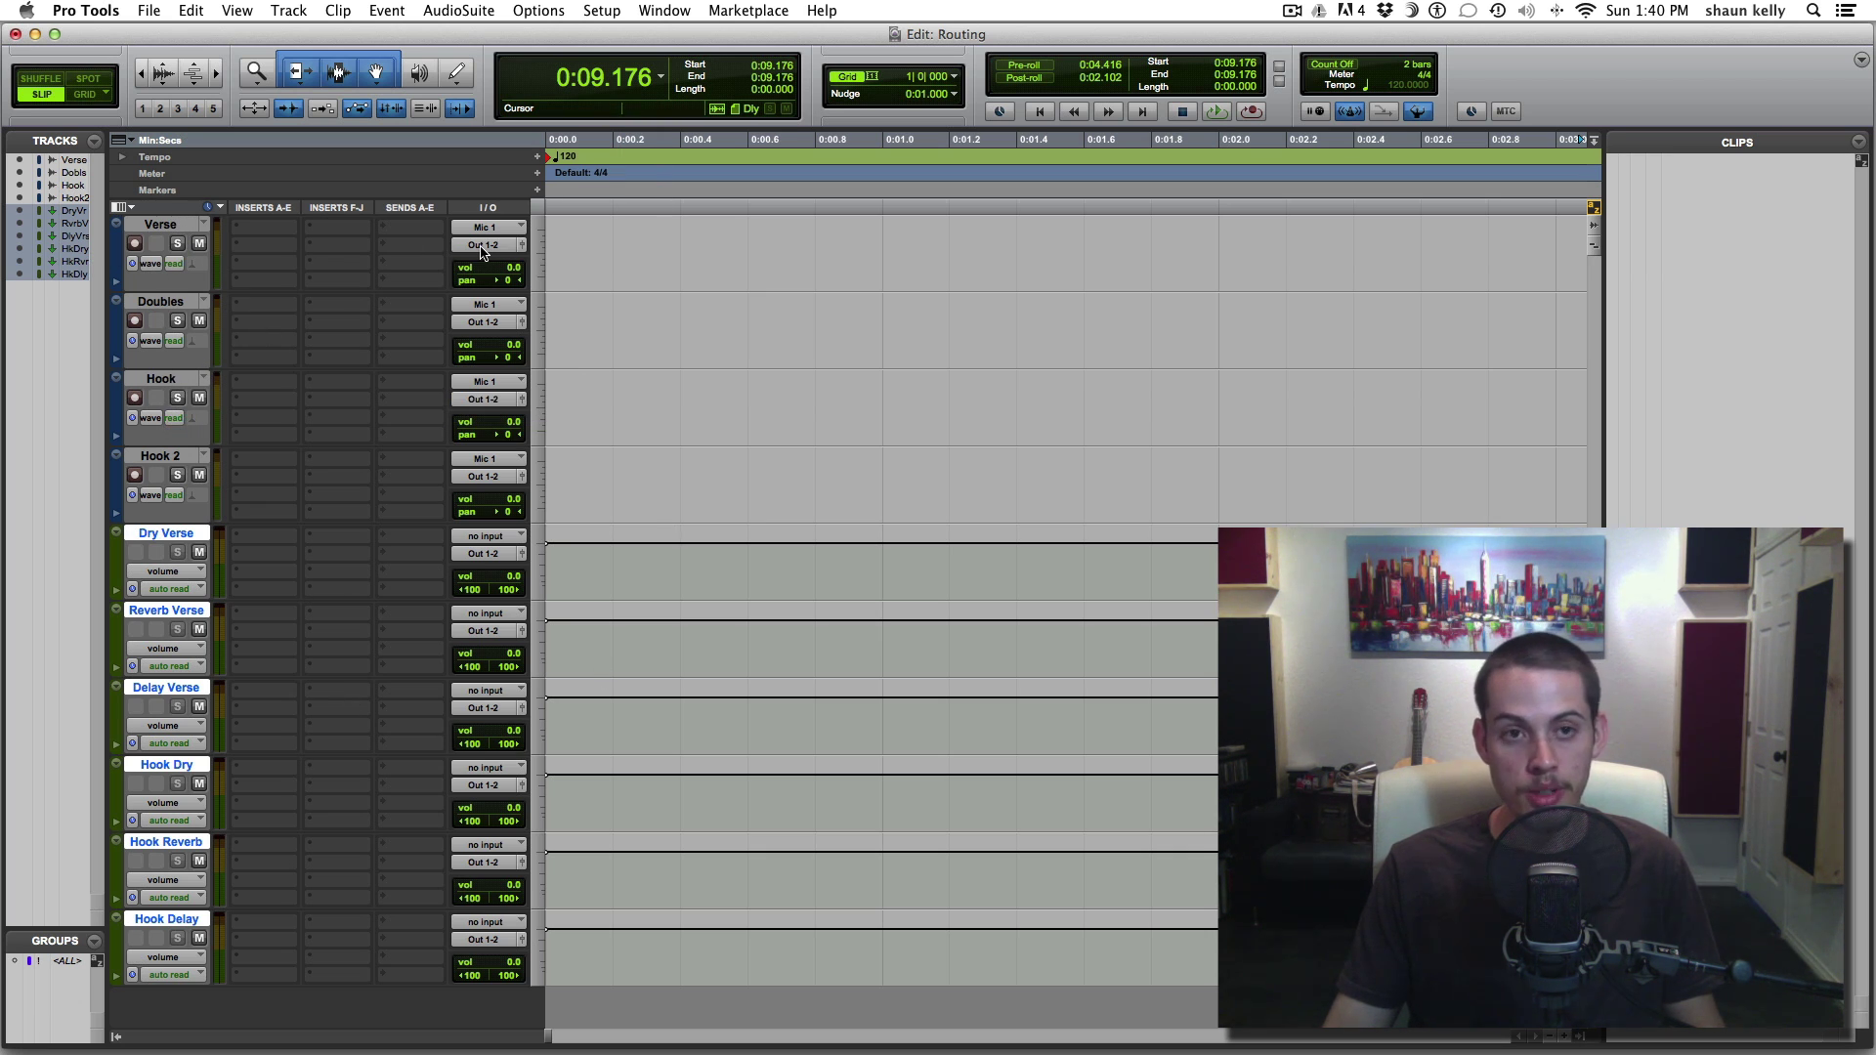
pyautogui.click(161, 225)
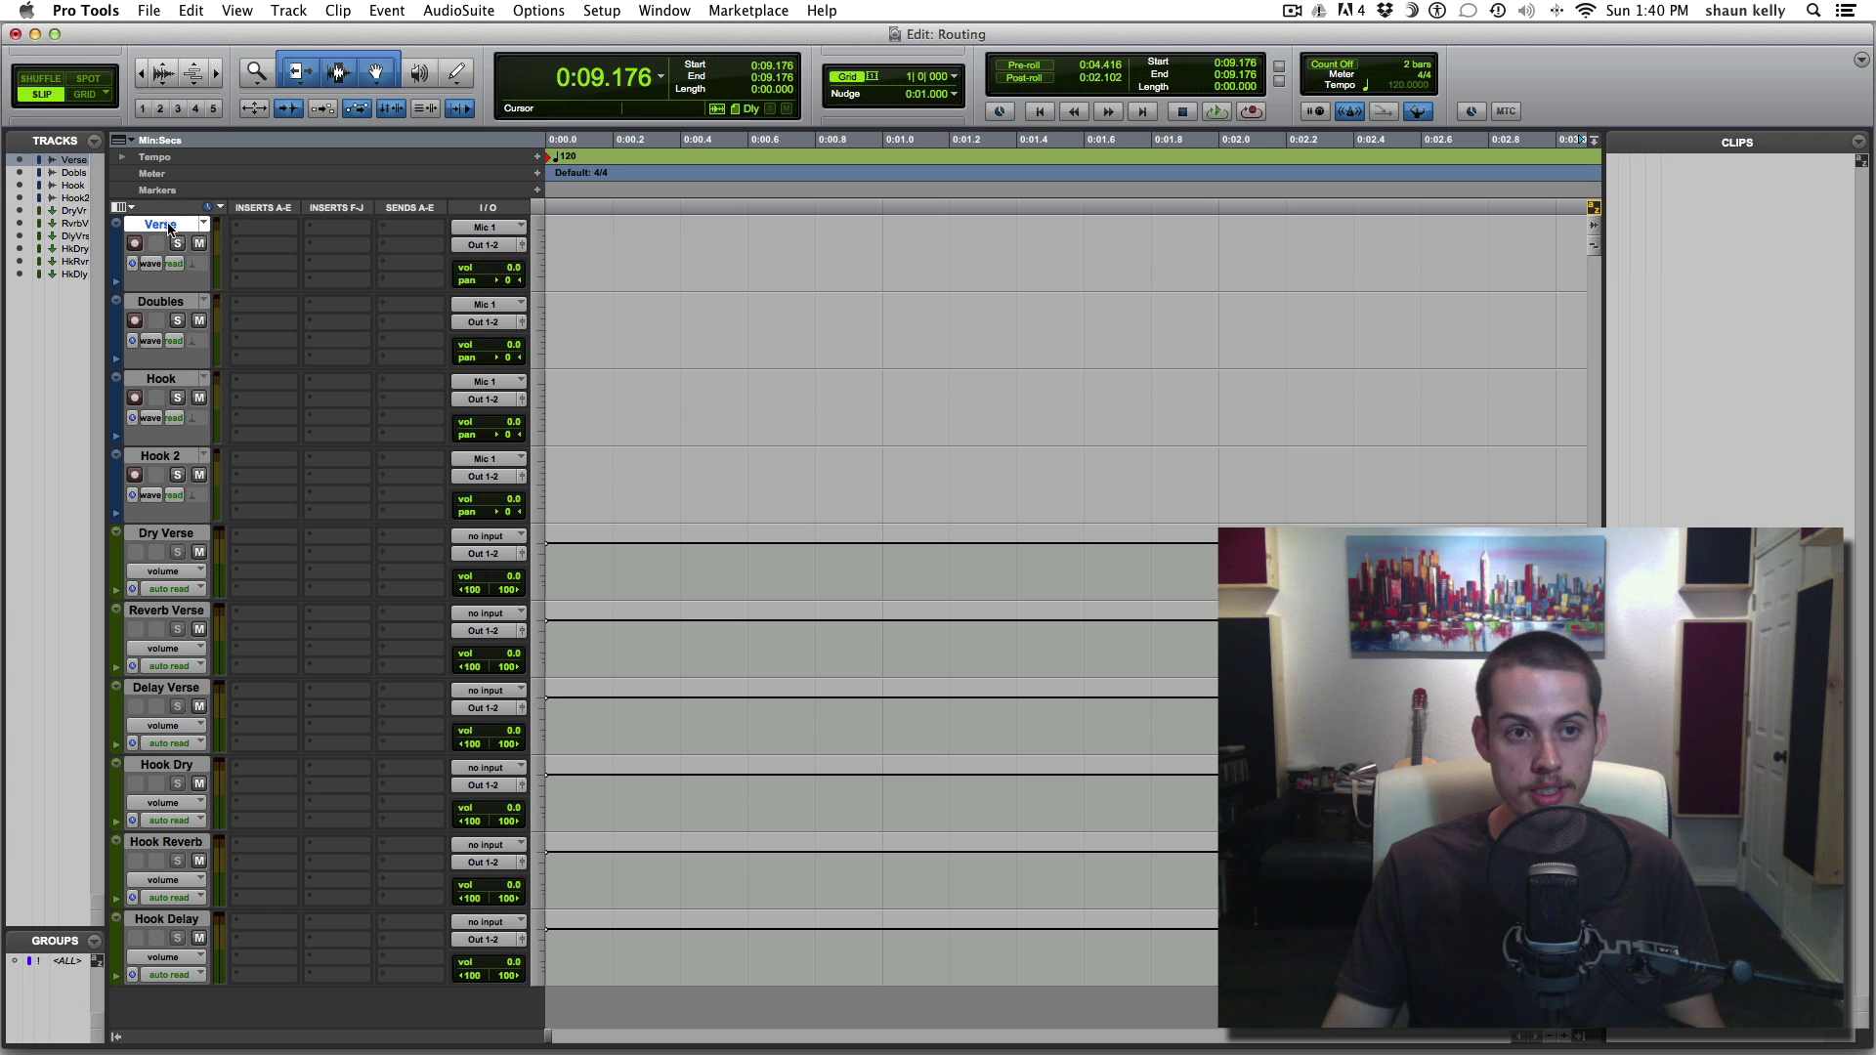
pyautogui.click(168, 302)
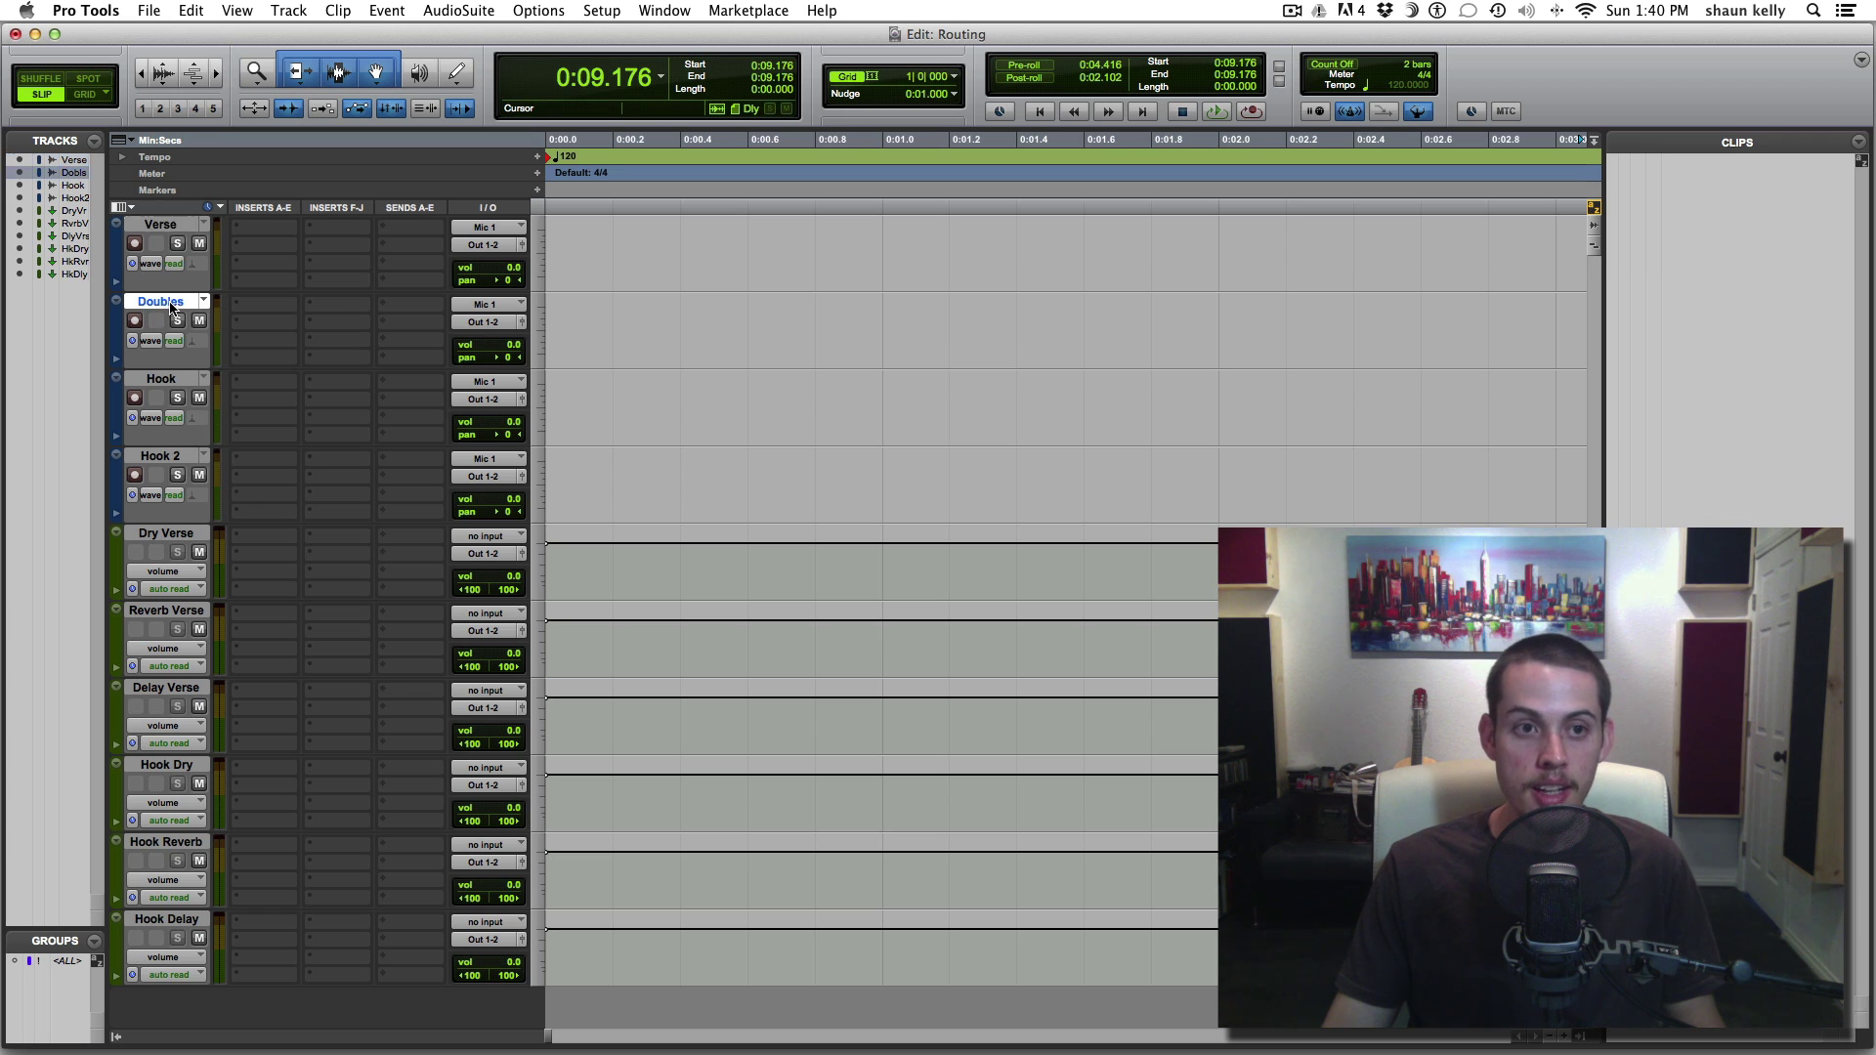
pyautogui.keyDown('shift'); pyautogui.click(161, 225); pyautogui.keyUp('shift')
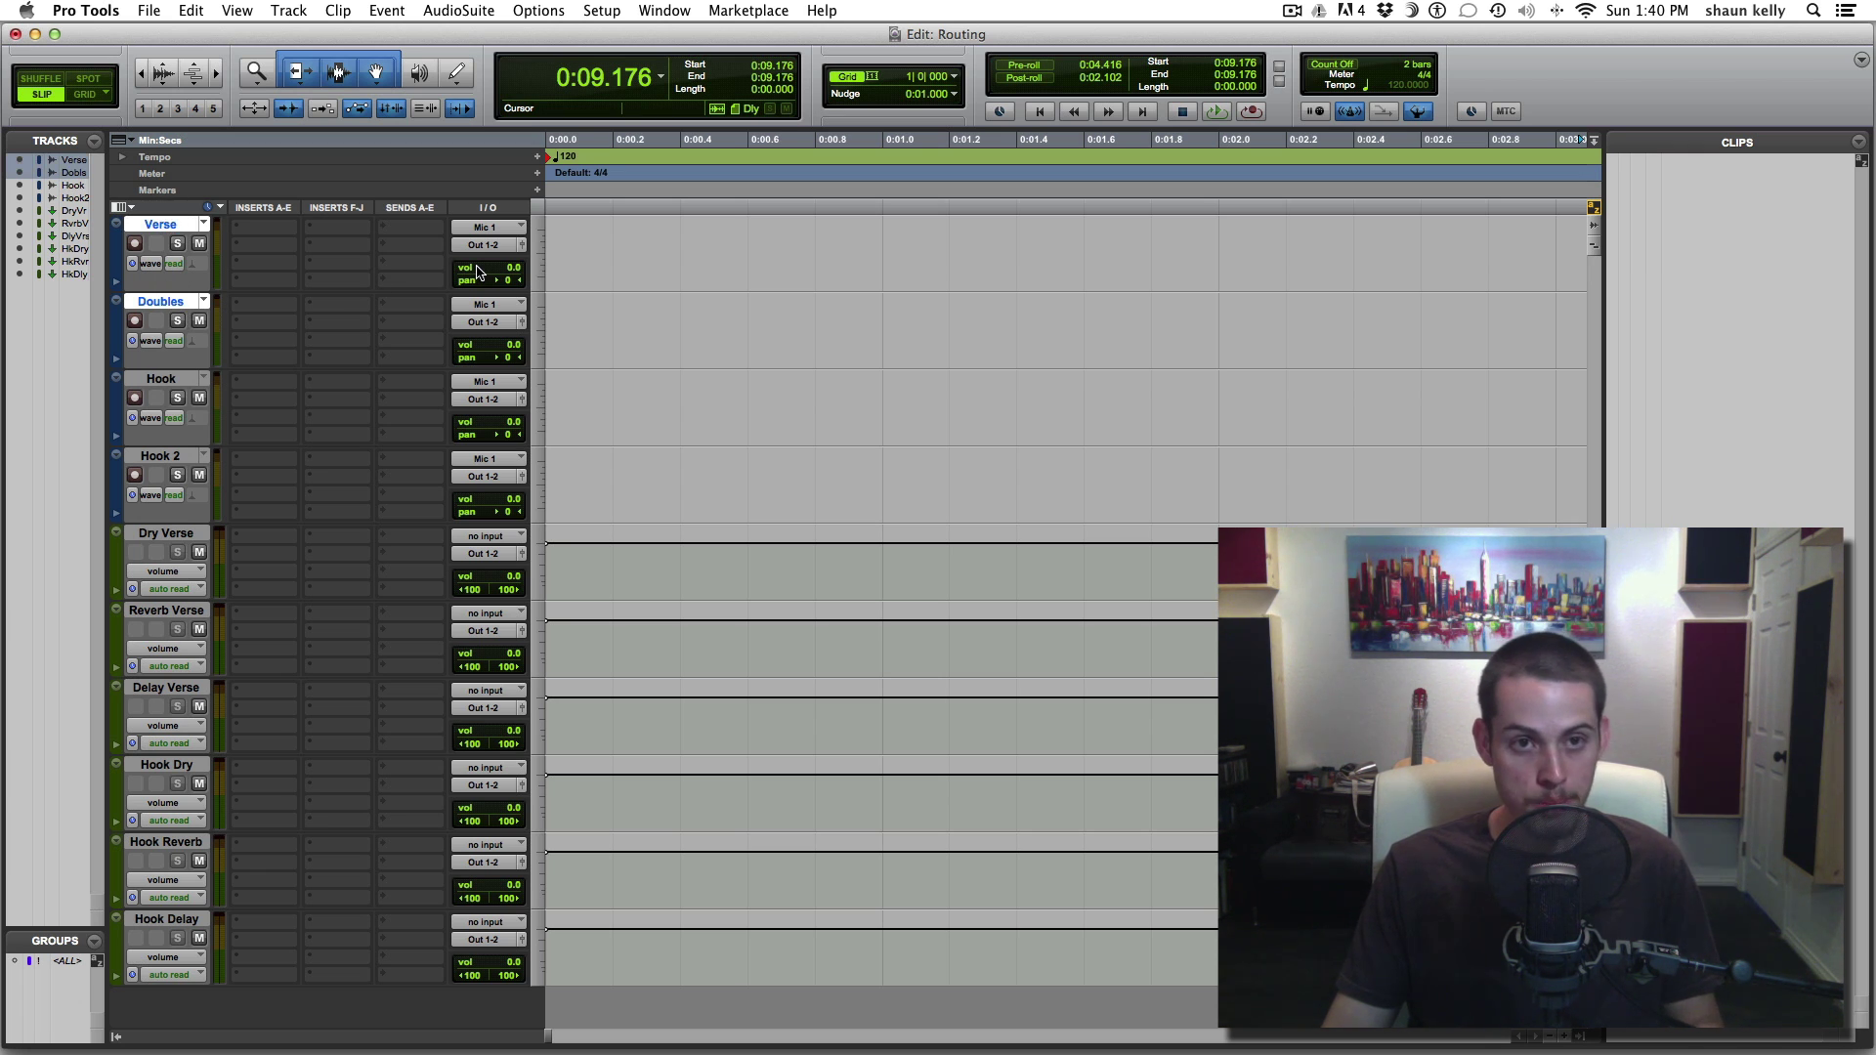
pyautogui.click(483, 246)
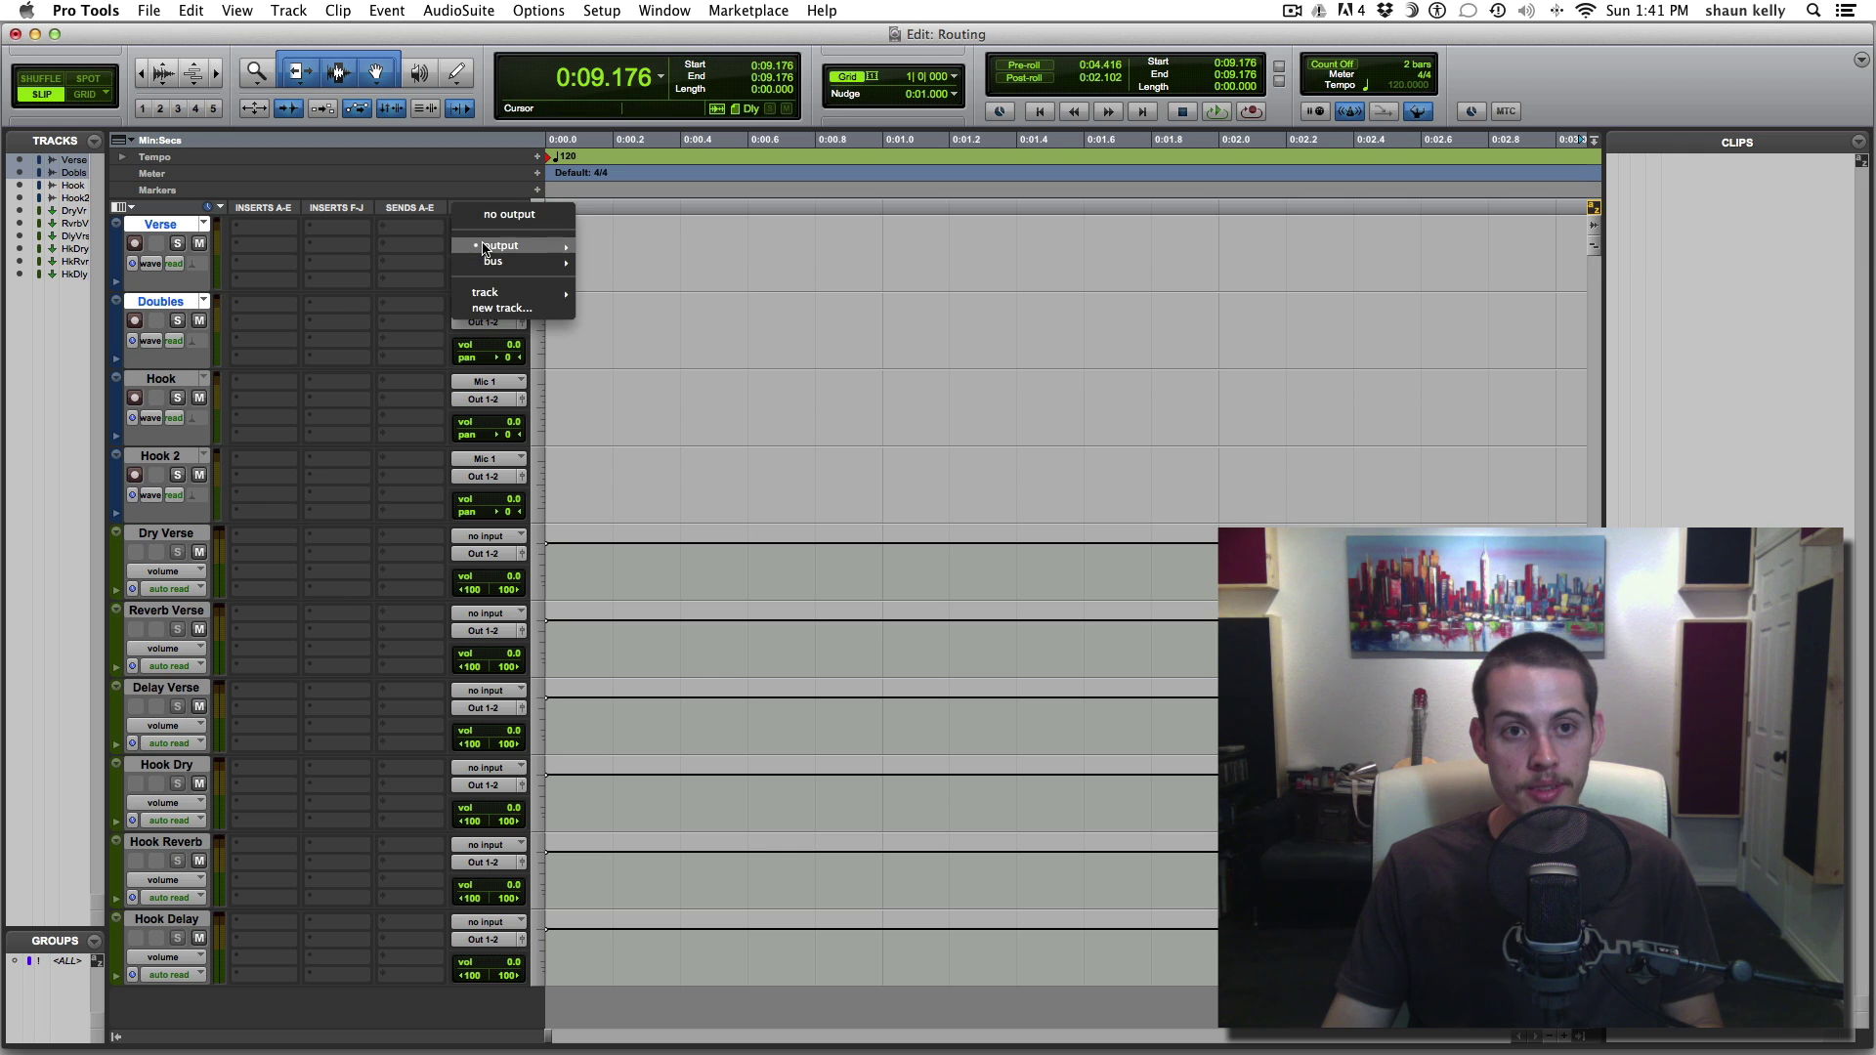
pyautogui.moveTo(489, 265)
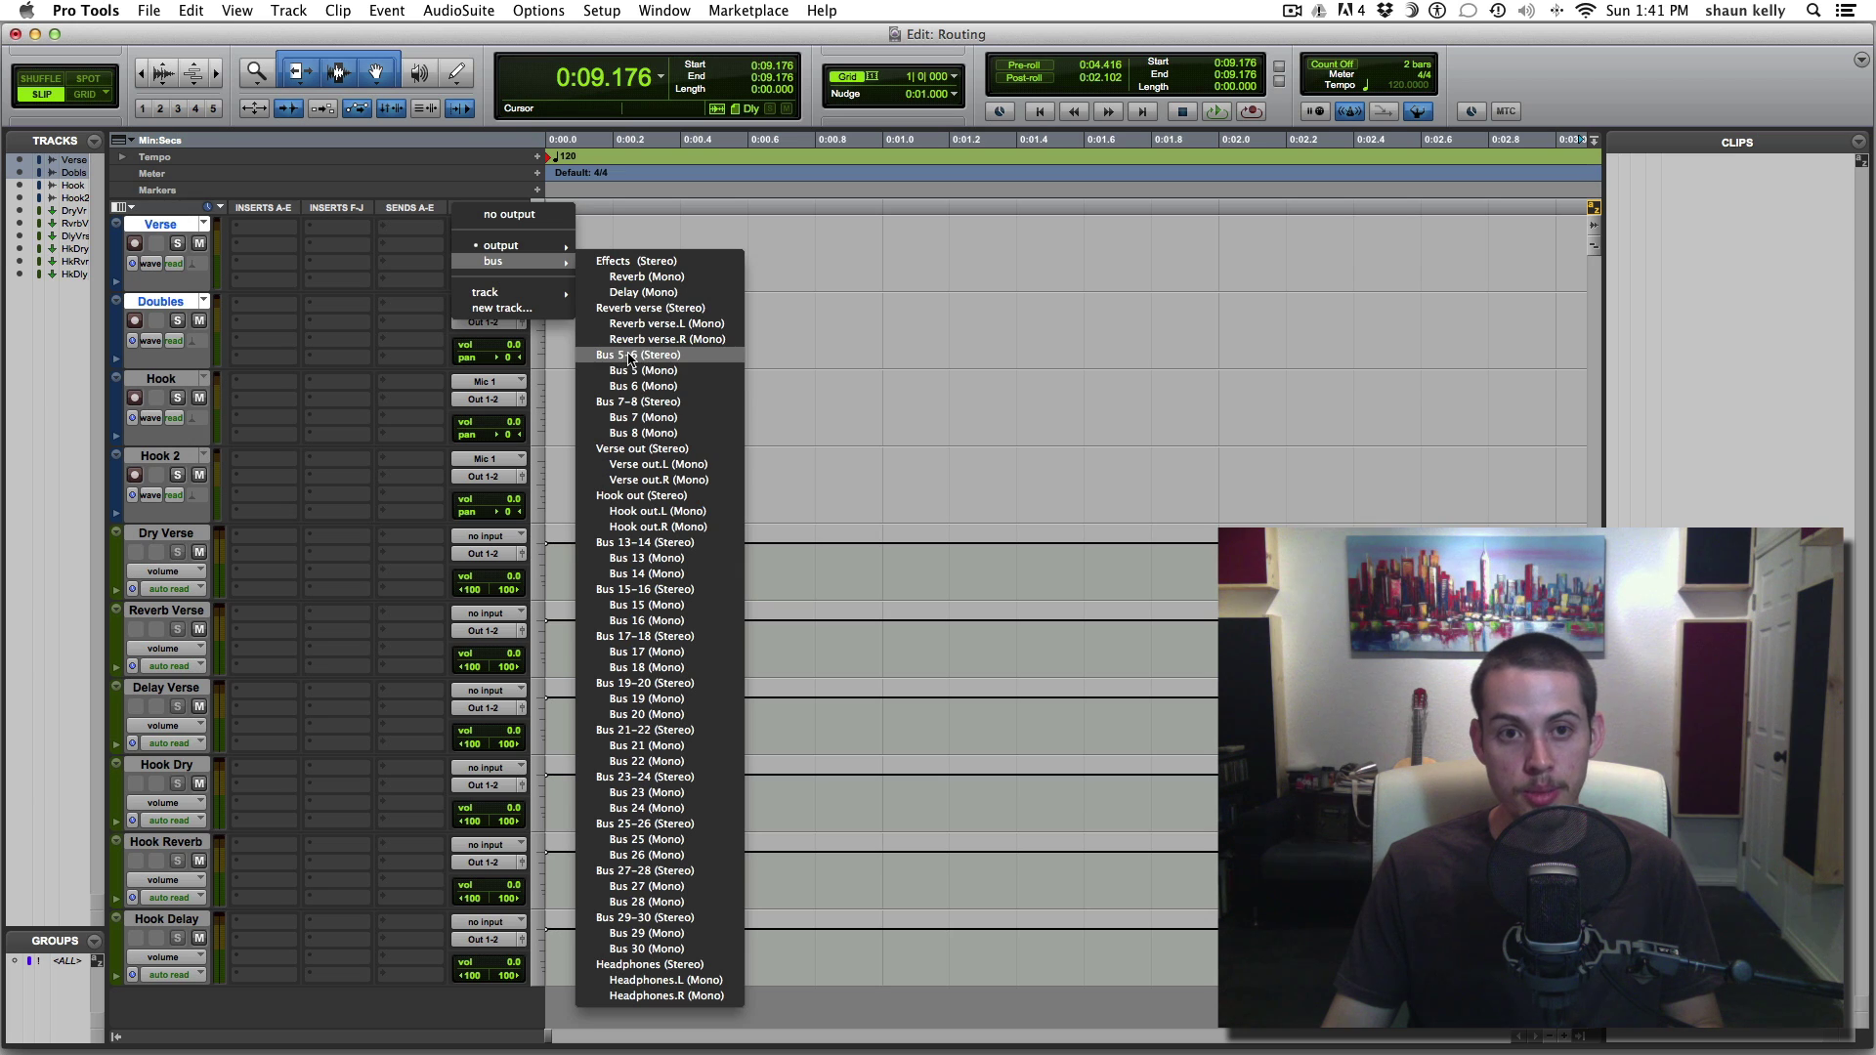
pyautogui.click(630, 355)
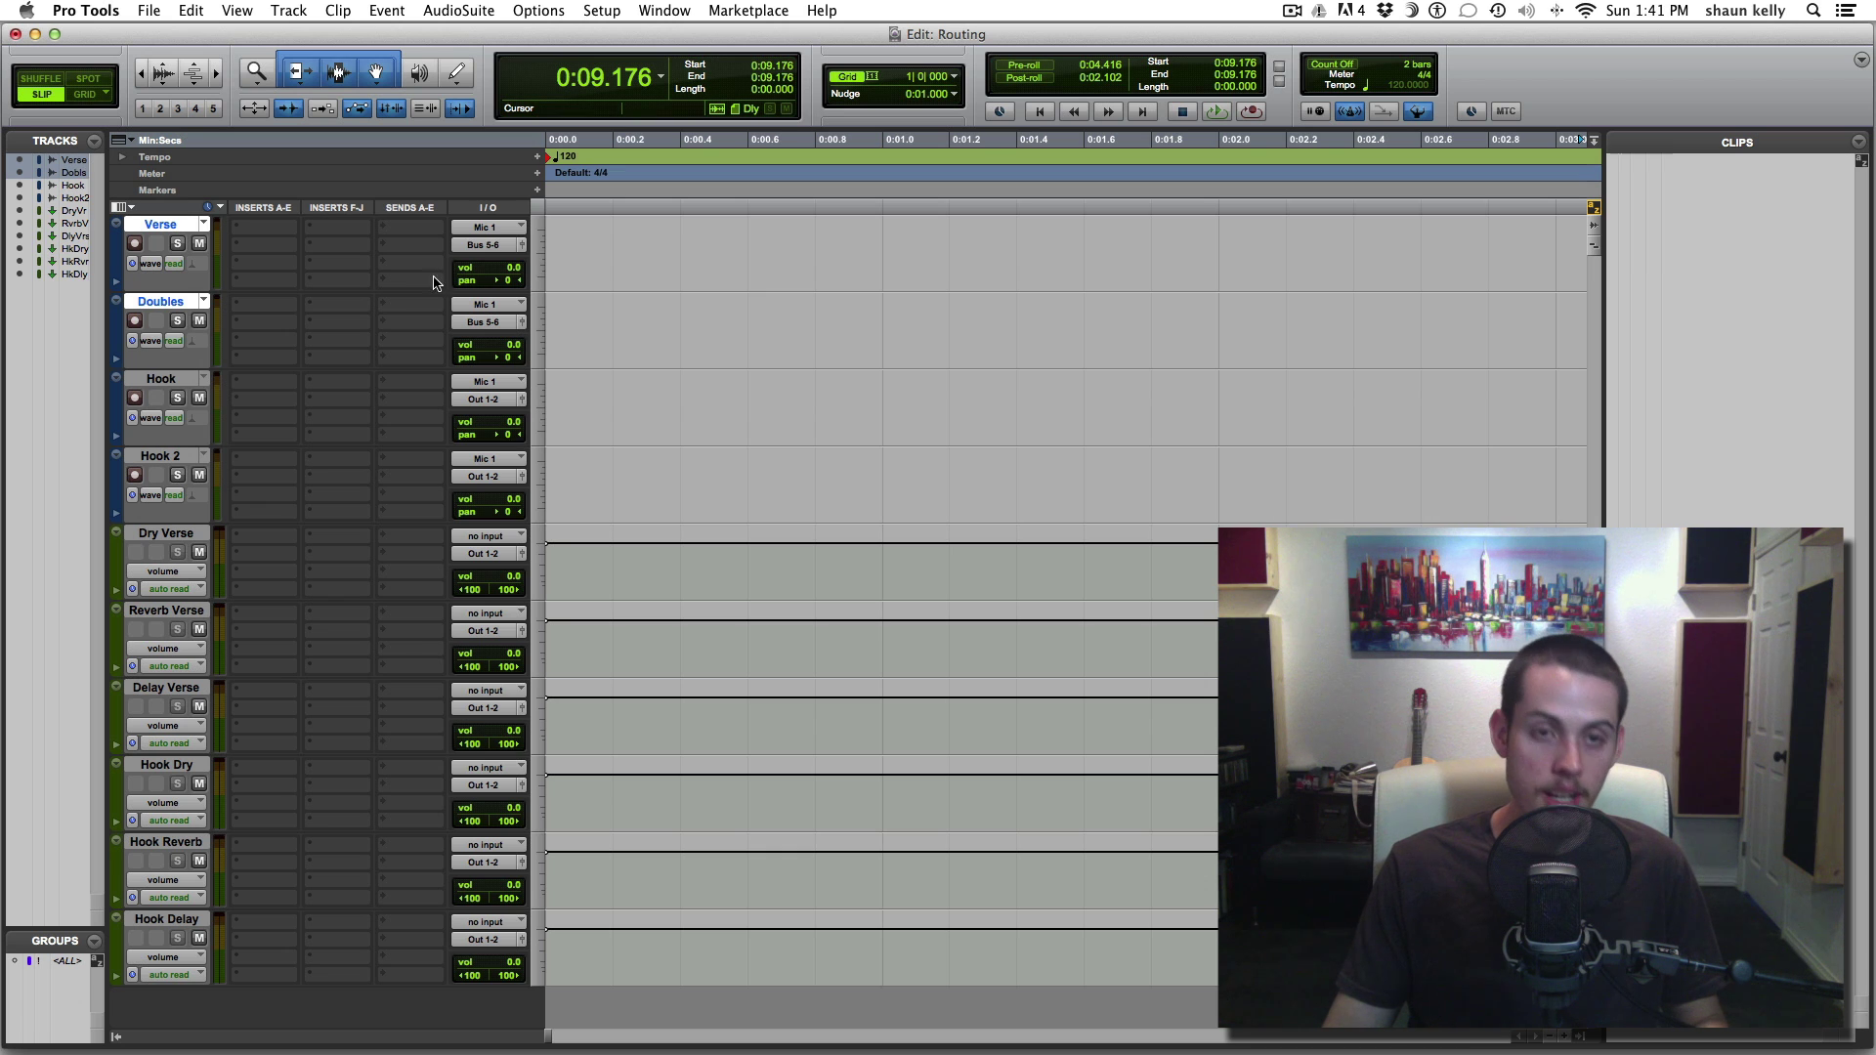
# Rename the output bus shared by the Verse and Doubles tracks as Verse
pyautogui.click(487, 245)
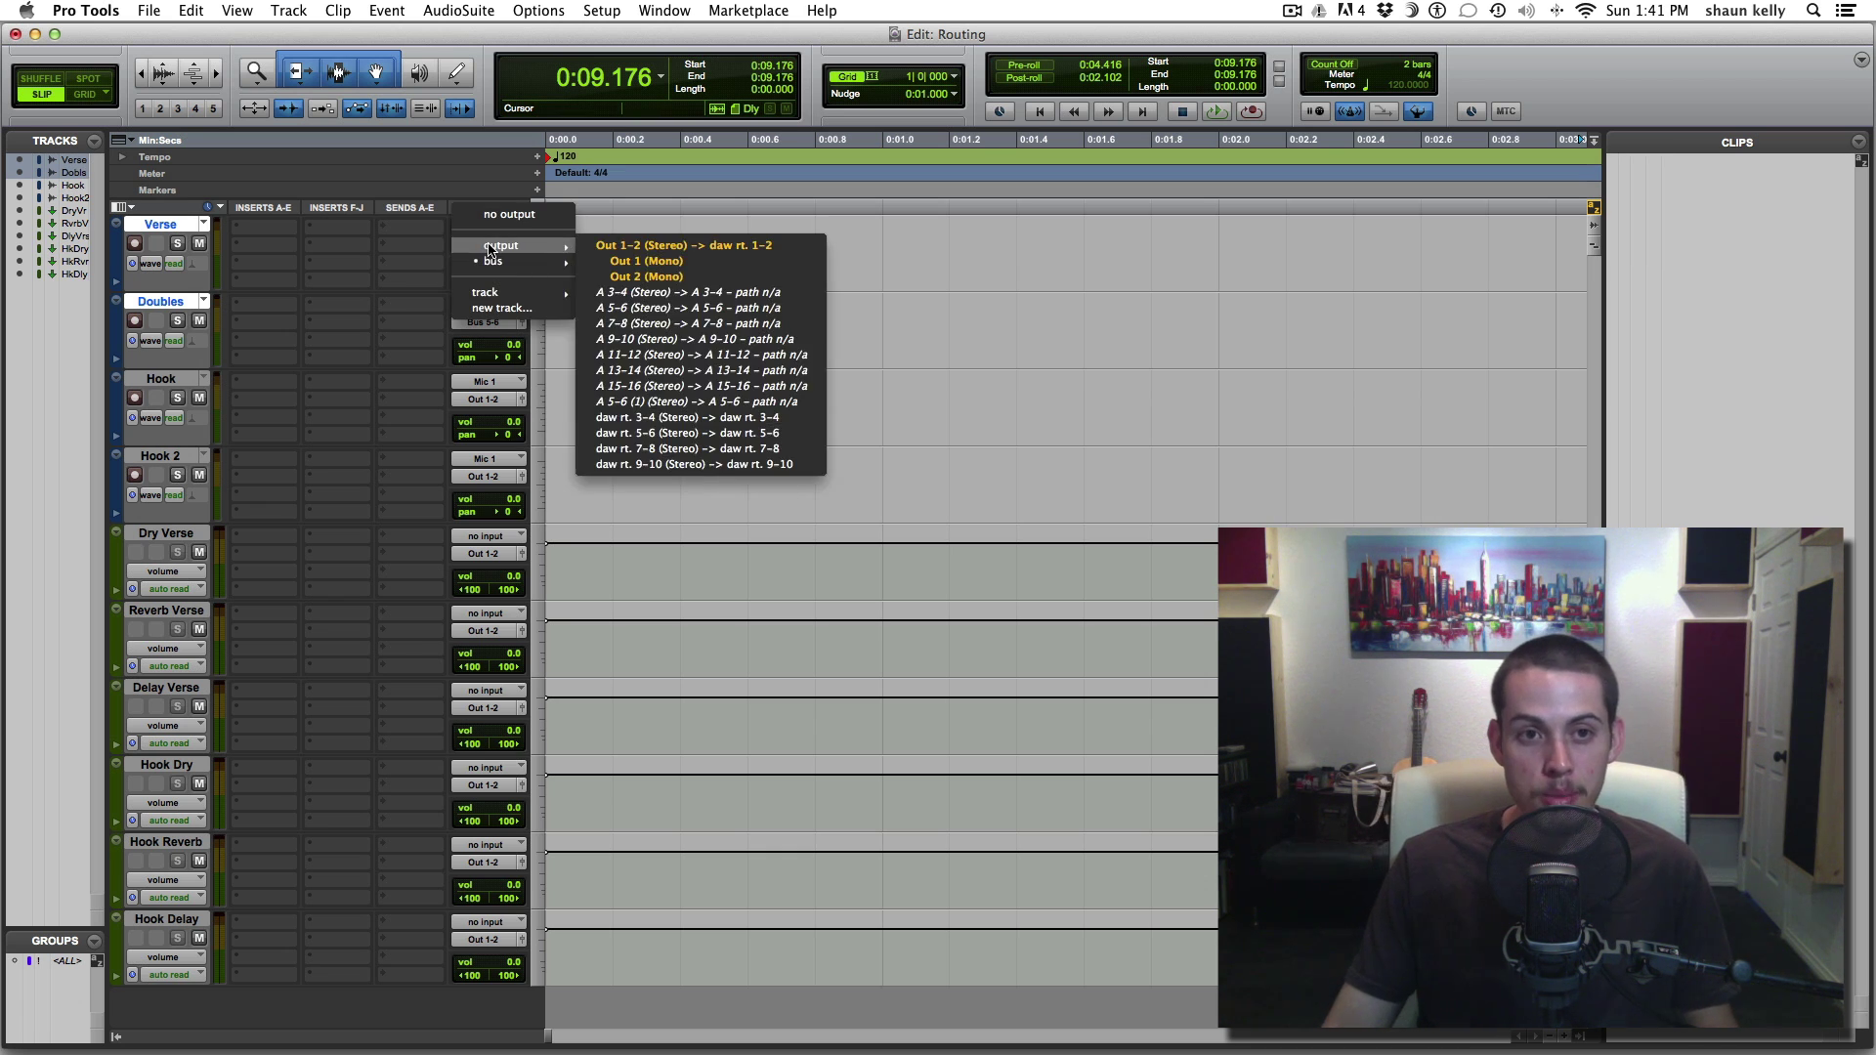
pyautogui.press('Escape')
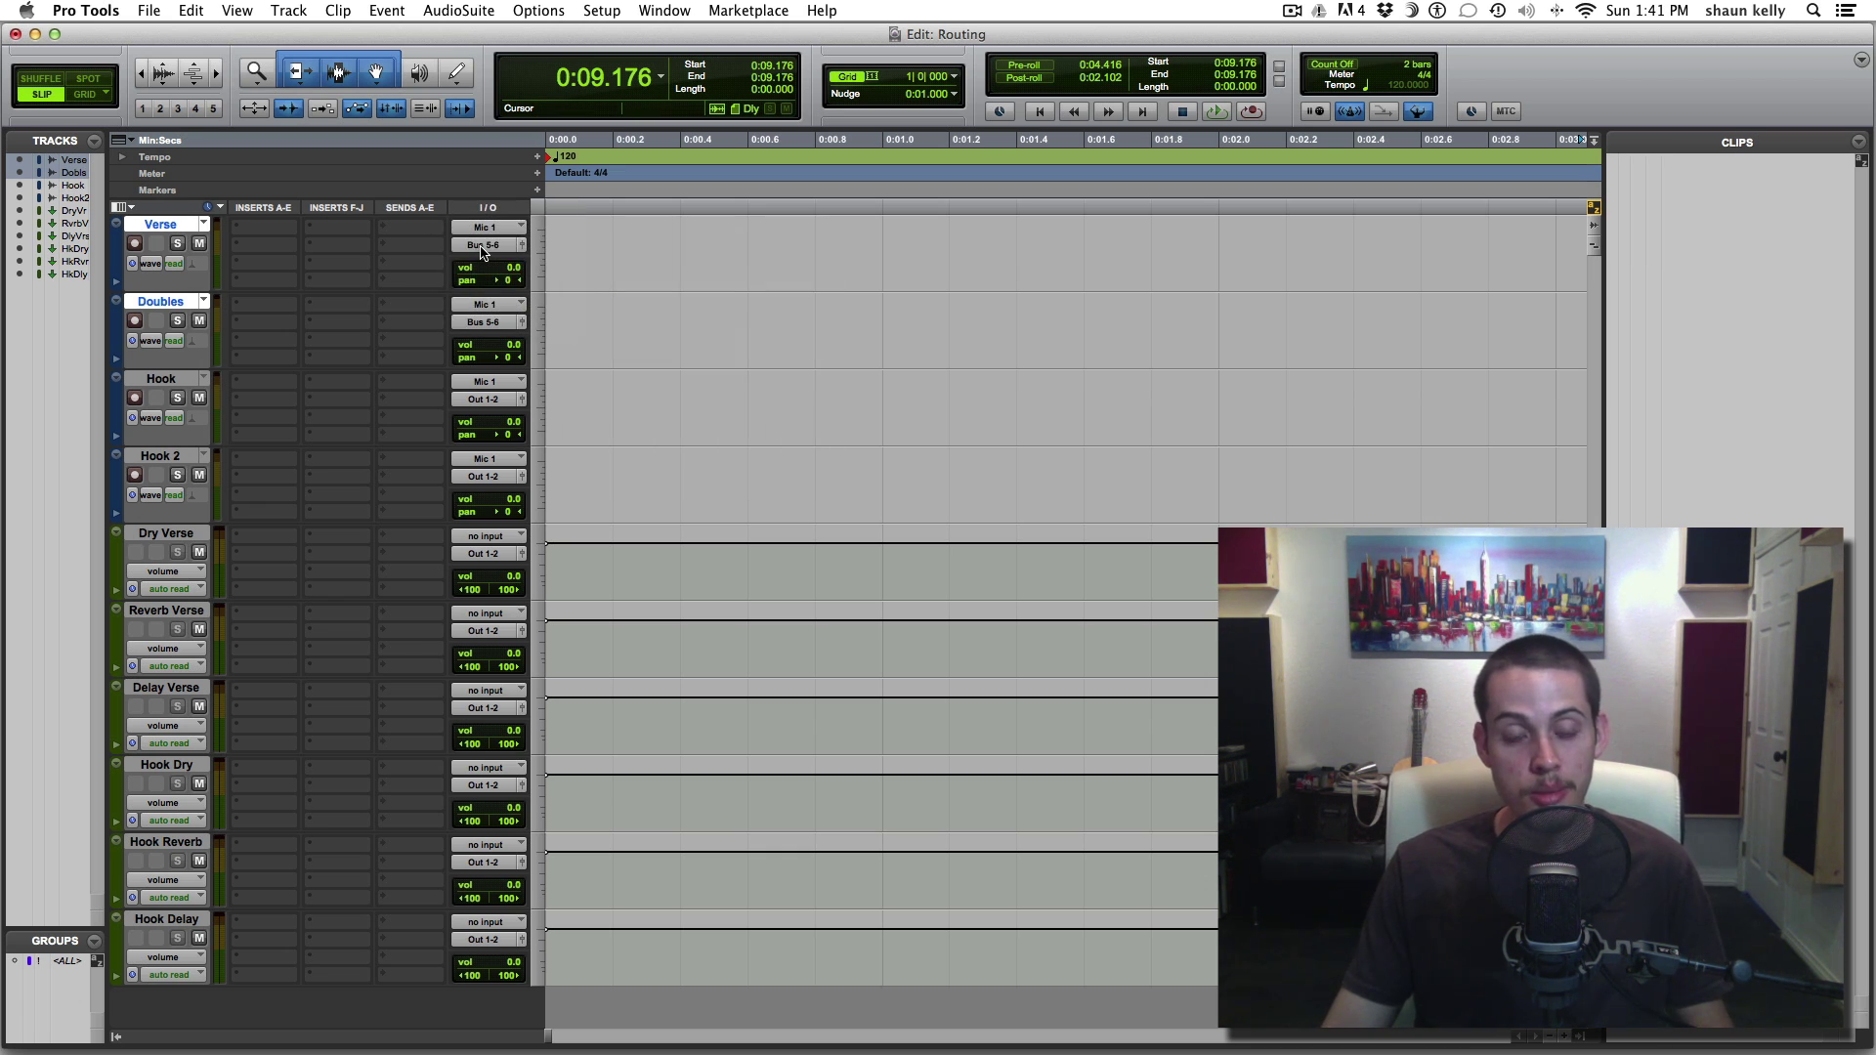
pyautogui.rightClick(485, 252)
pyautogui.click(515, 277)
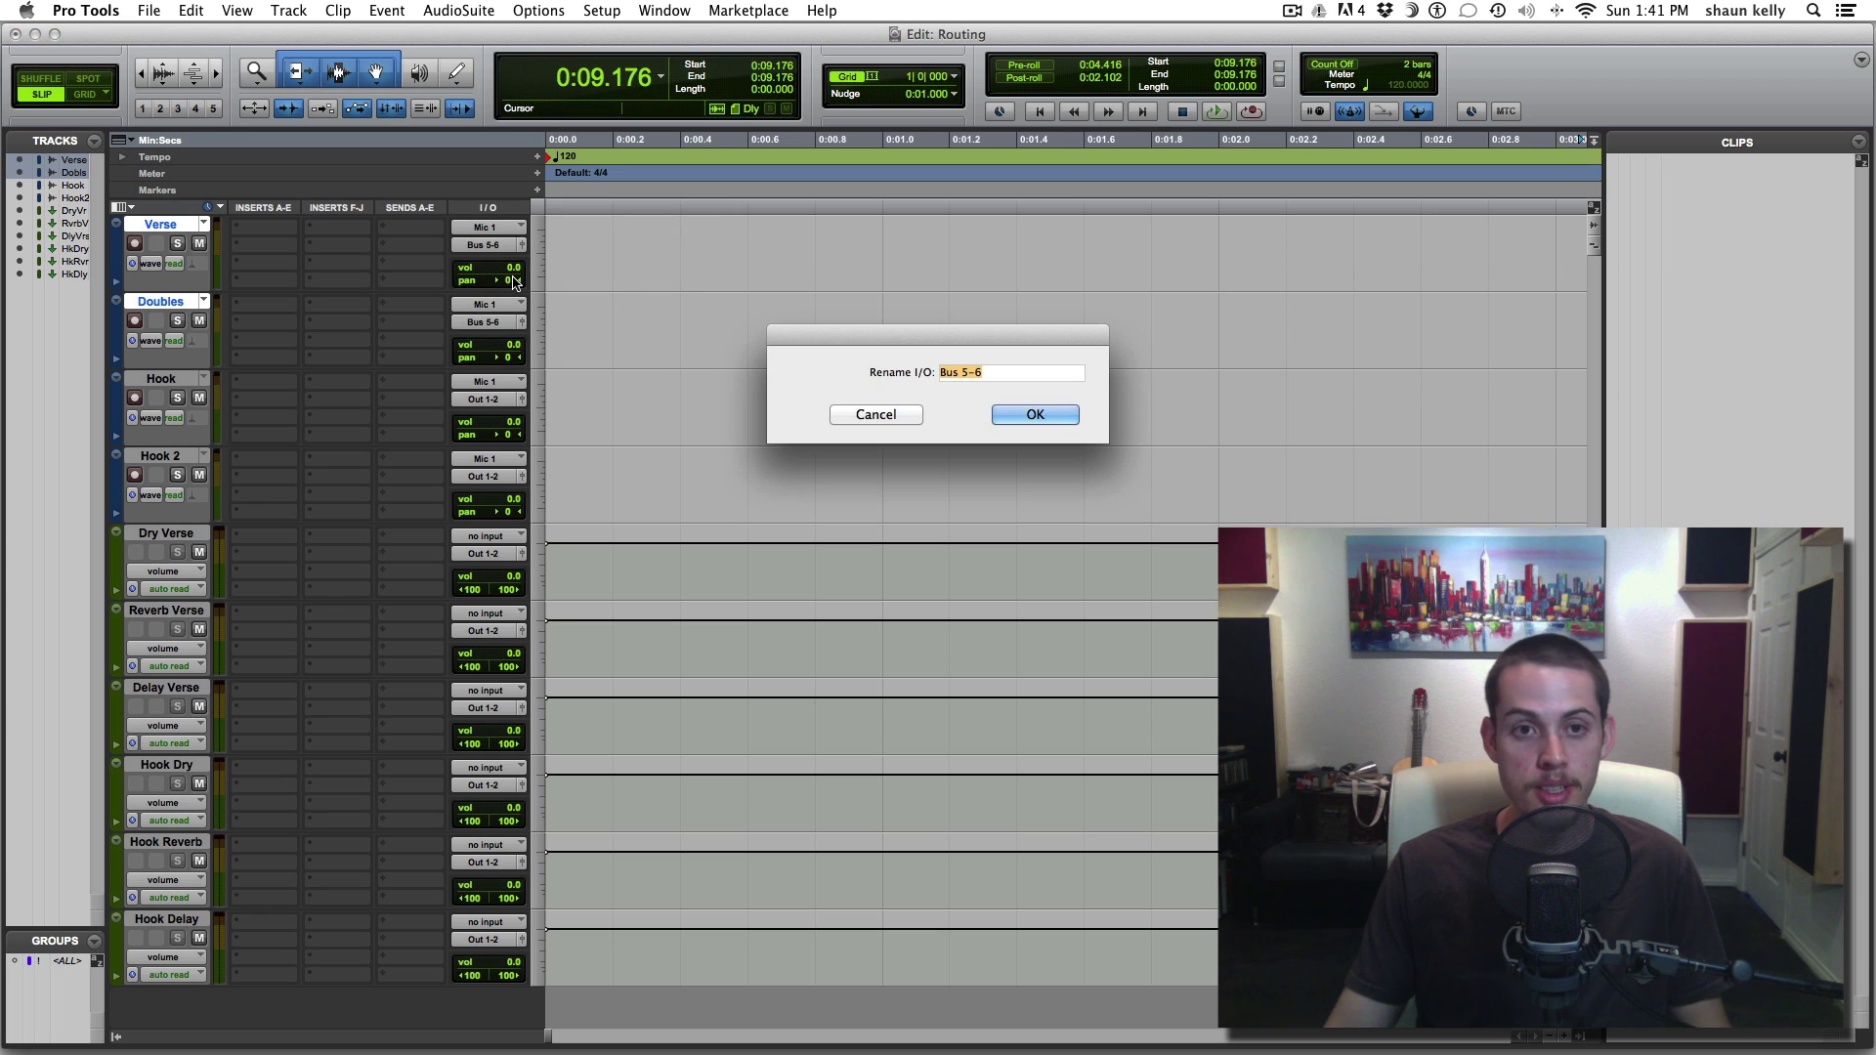
pyautogui.write('Verse')
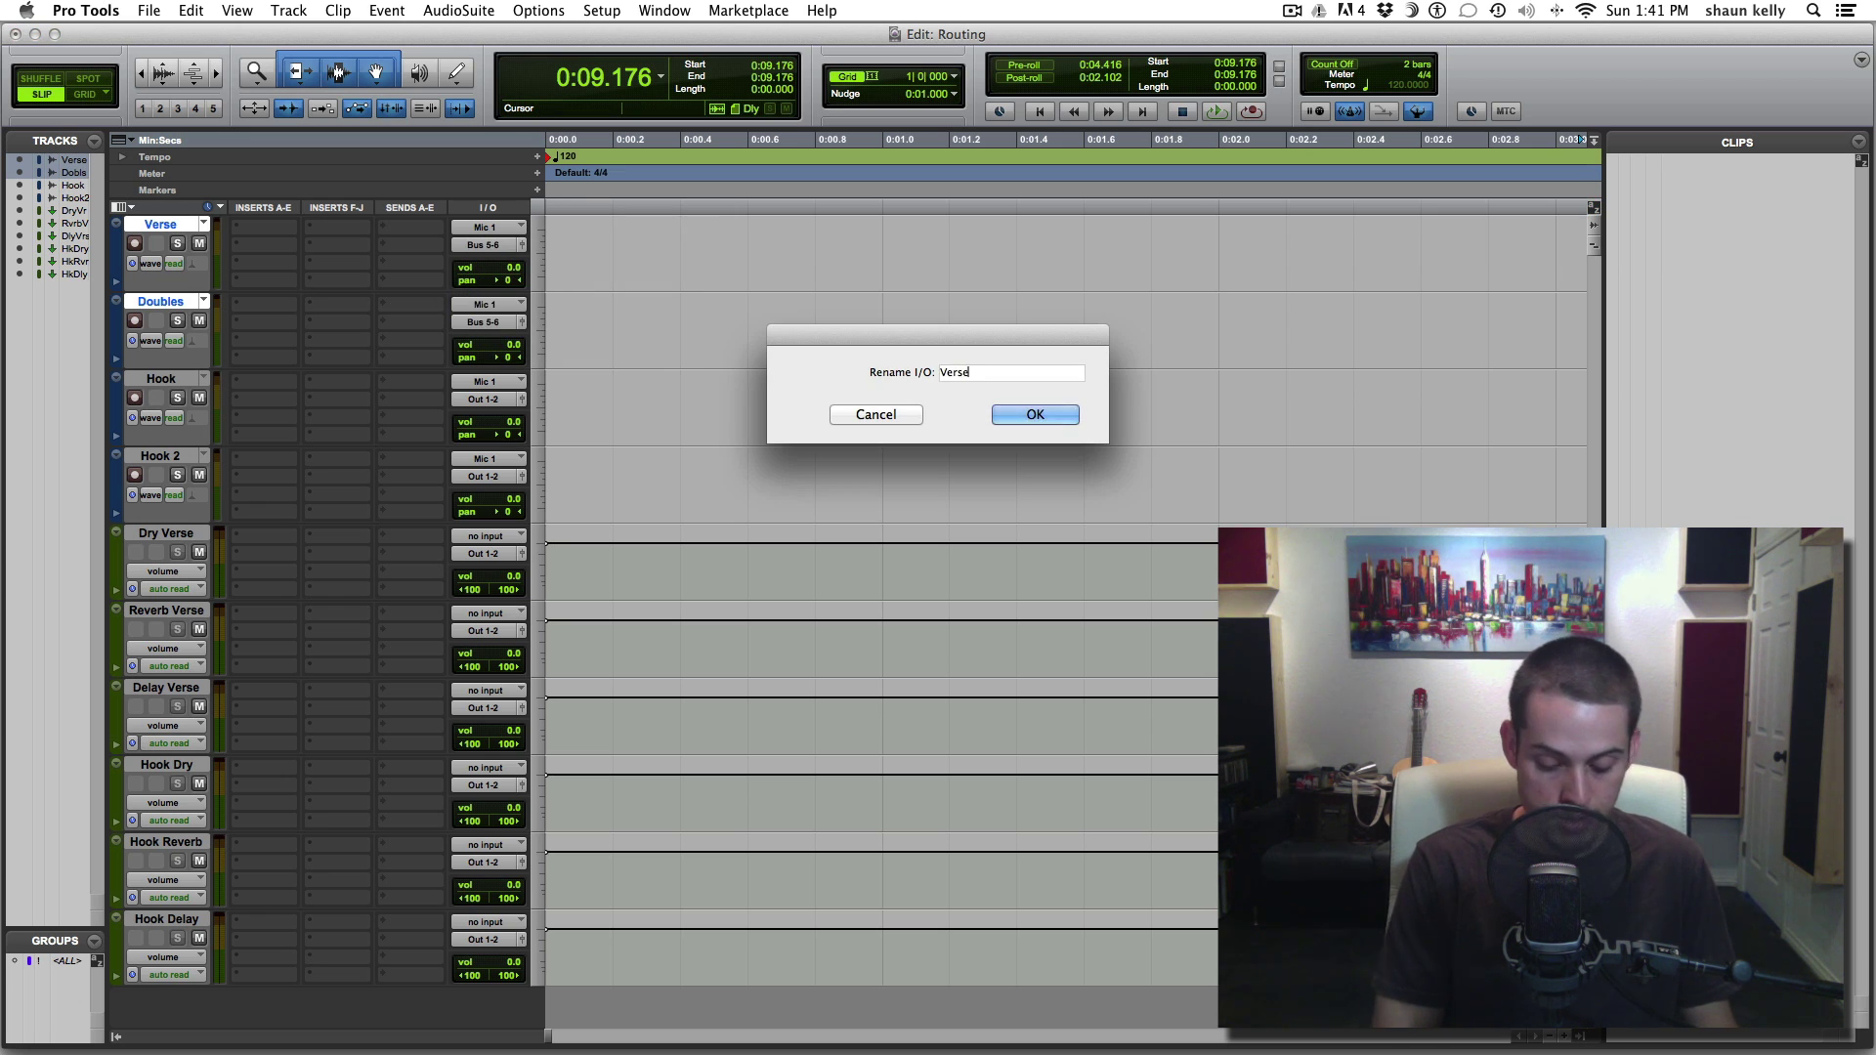
pyautogui.press('Return')
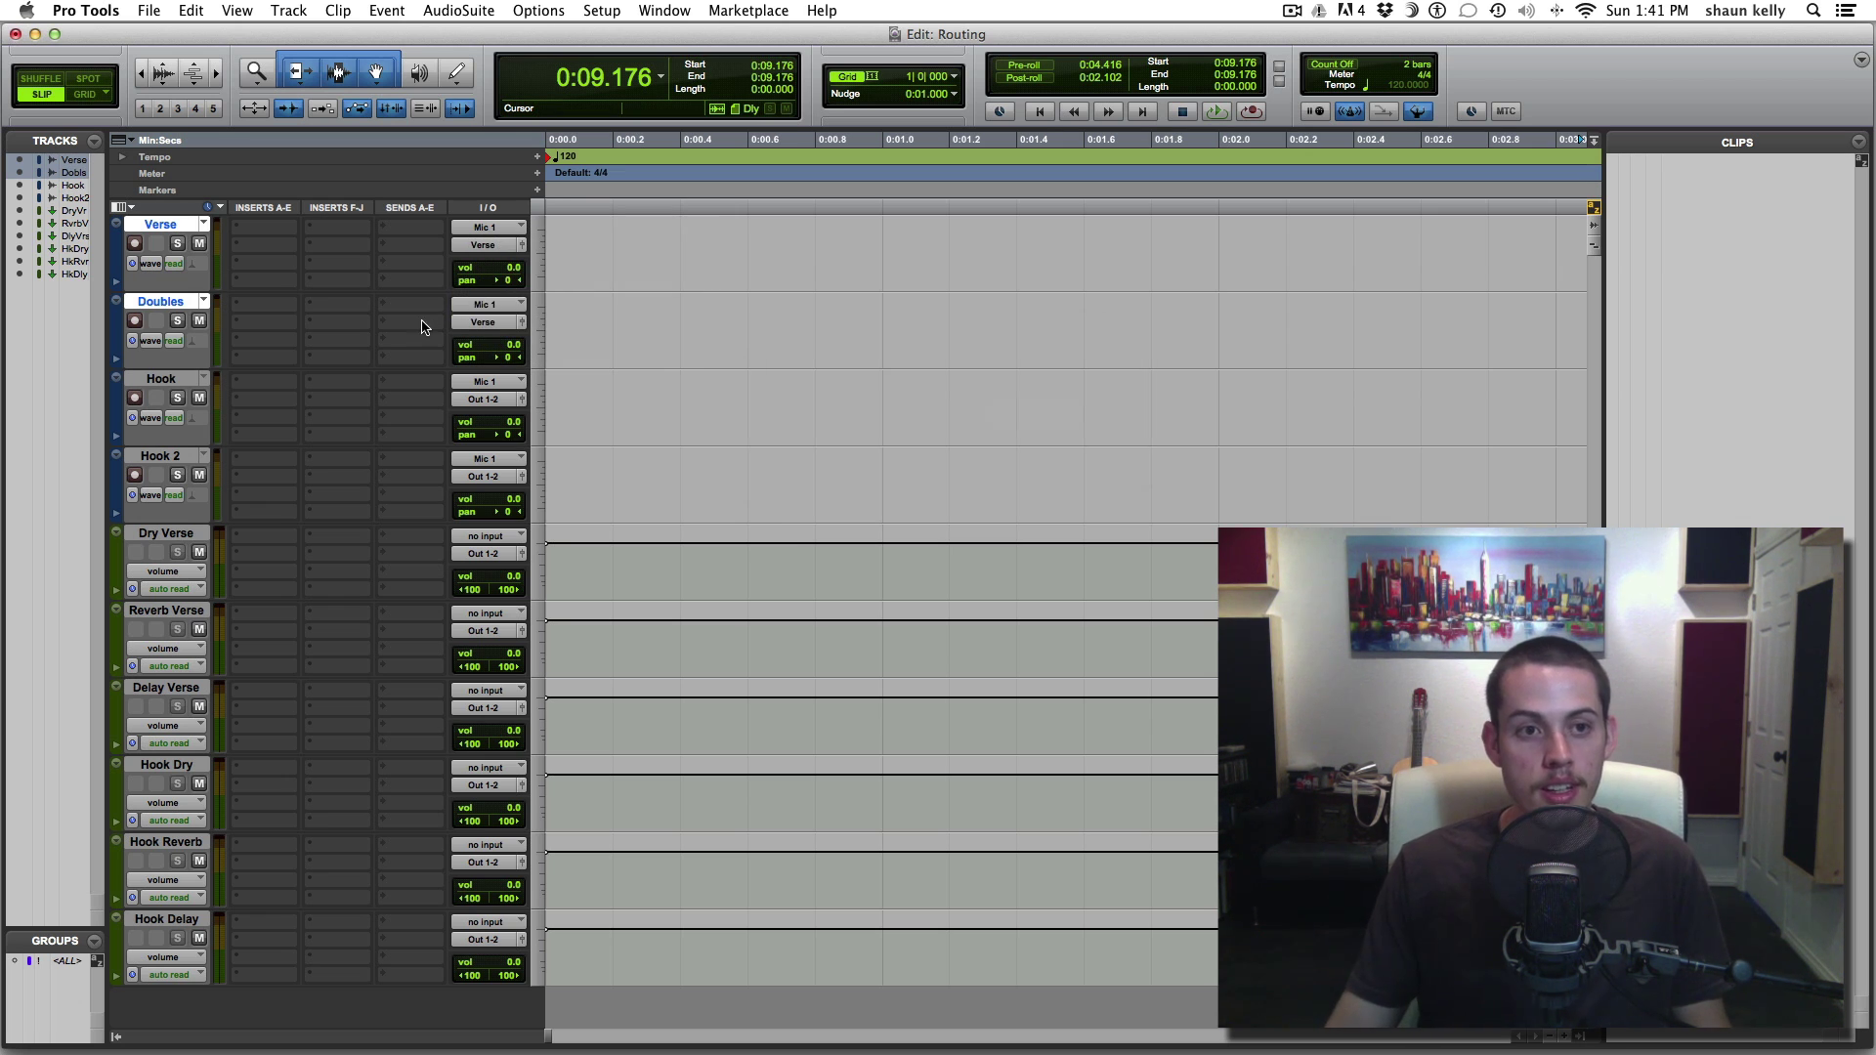
# Route the outputs of both the Hook and Hook 2 tracks to Bus 7-8 (Stereo)
pyautogui.click(164, 381)
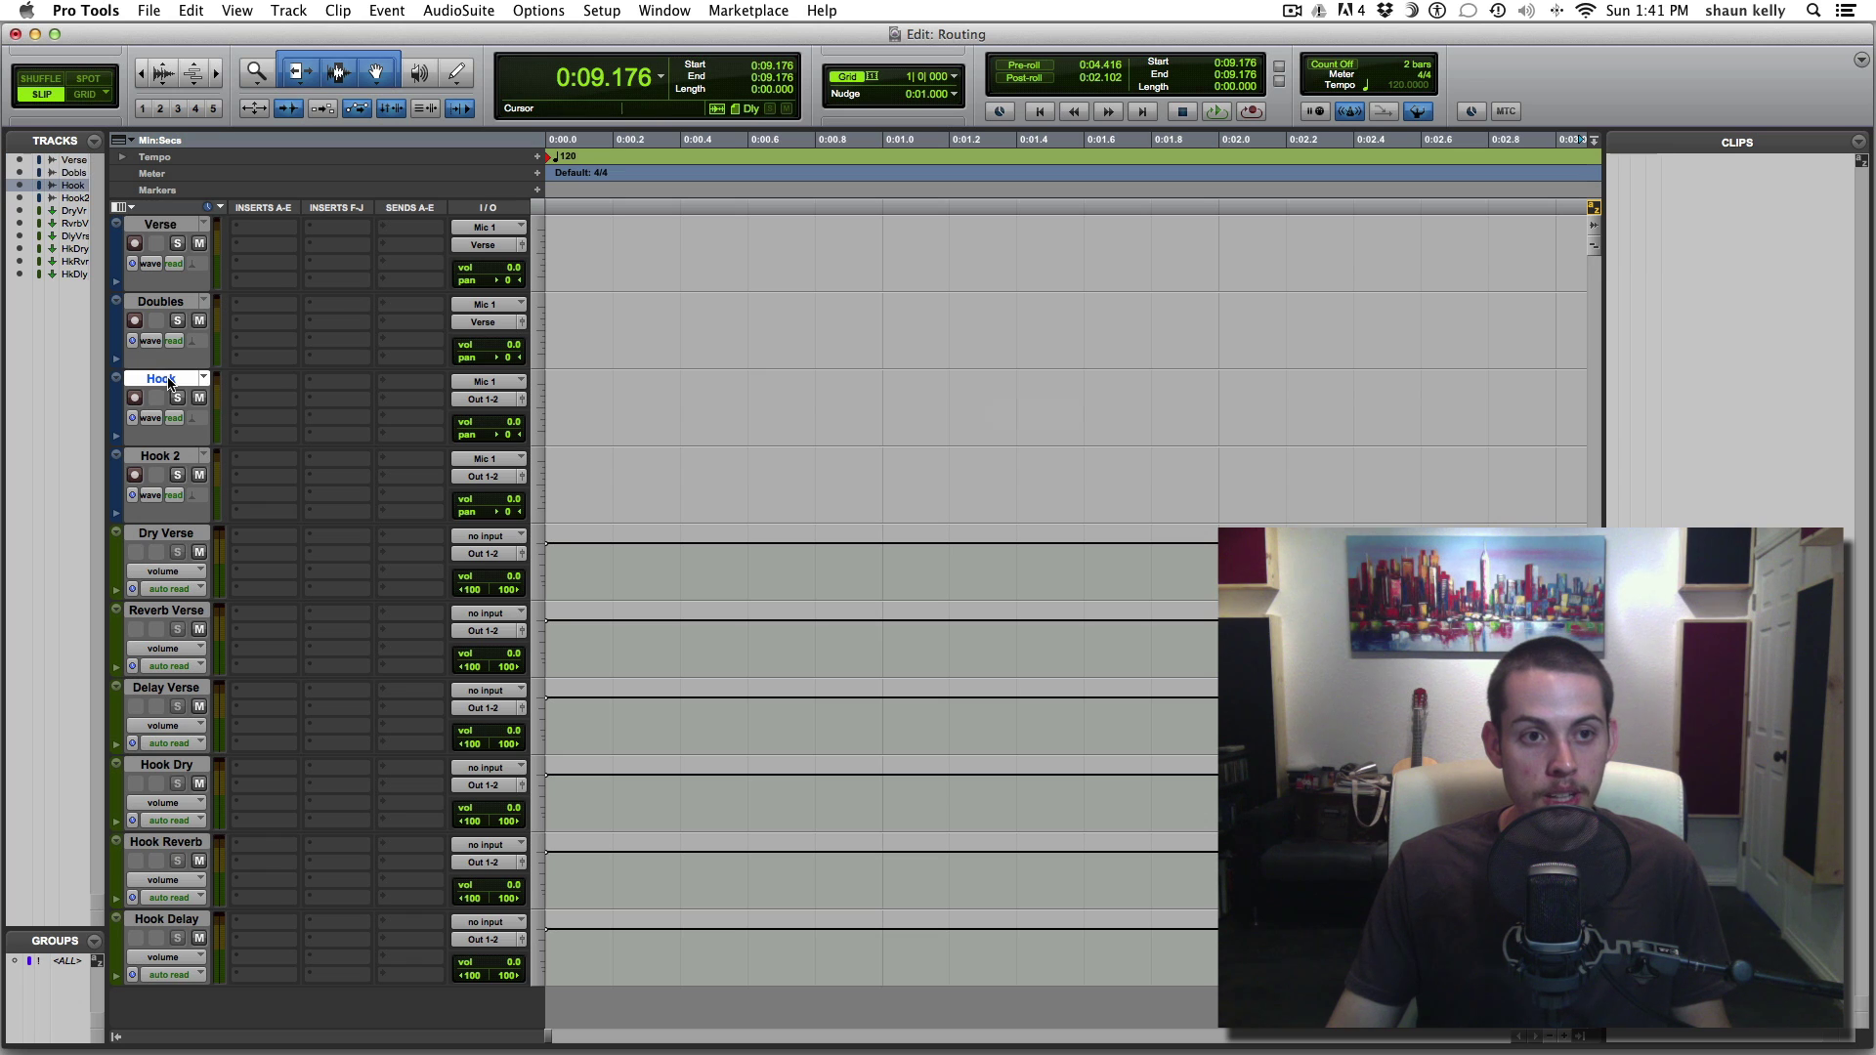
pyautogui.keyDown('shift'); pyautogui.click(170, 459); pyautogui.keyUp('shift')
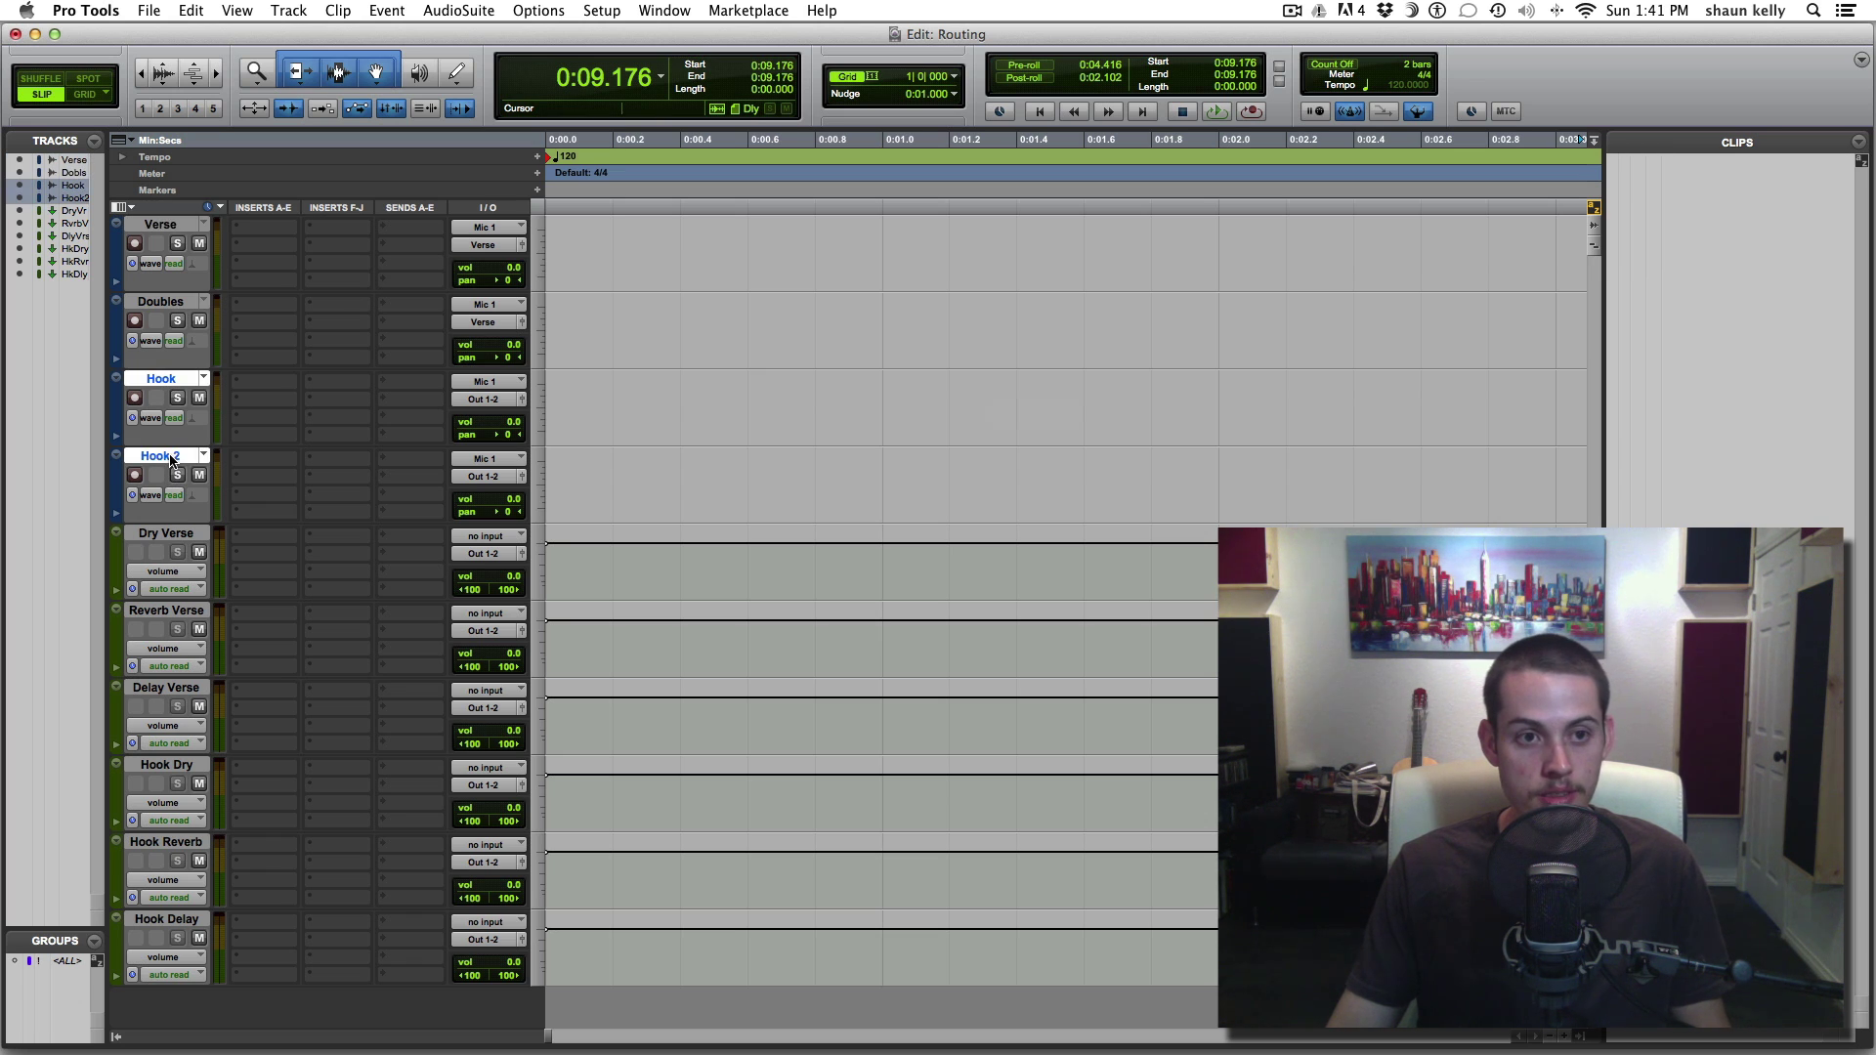
pyautogui.click(489, 401)
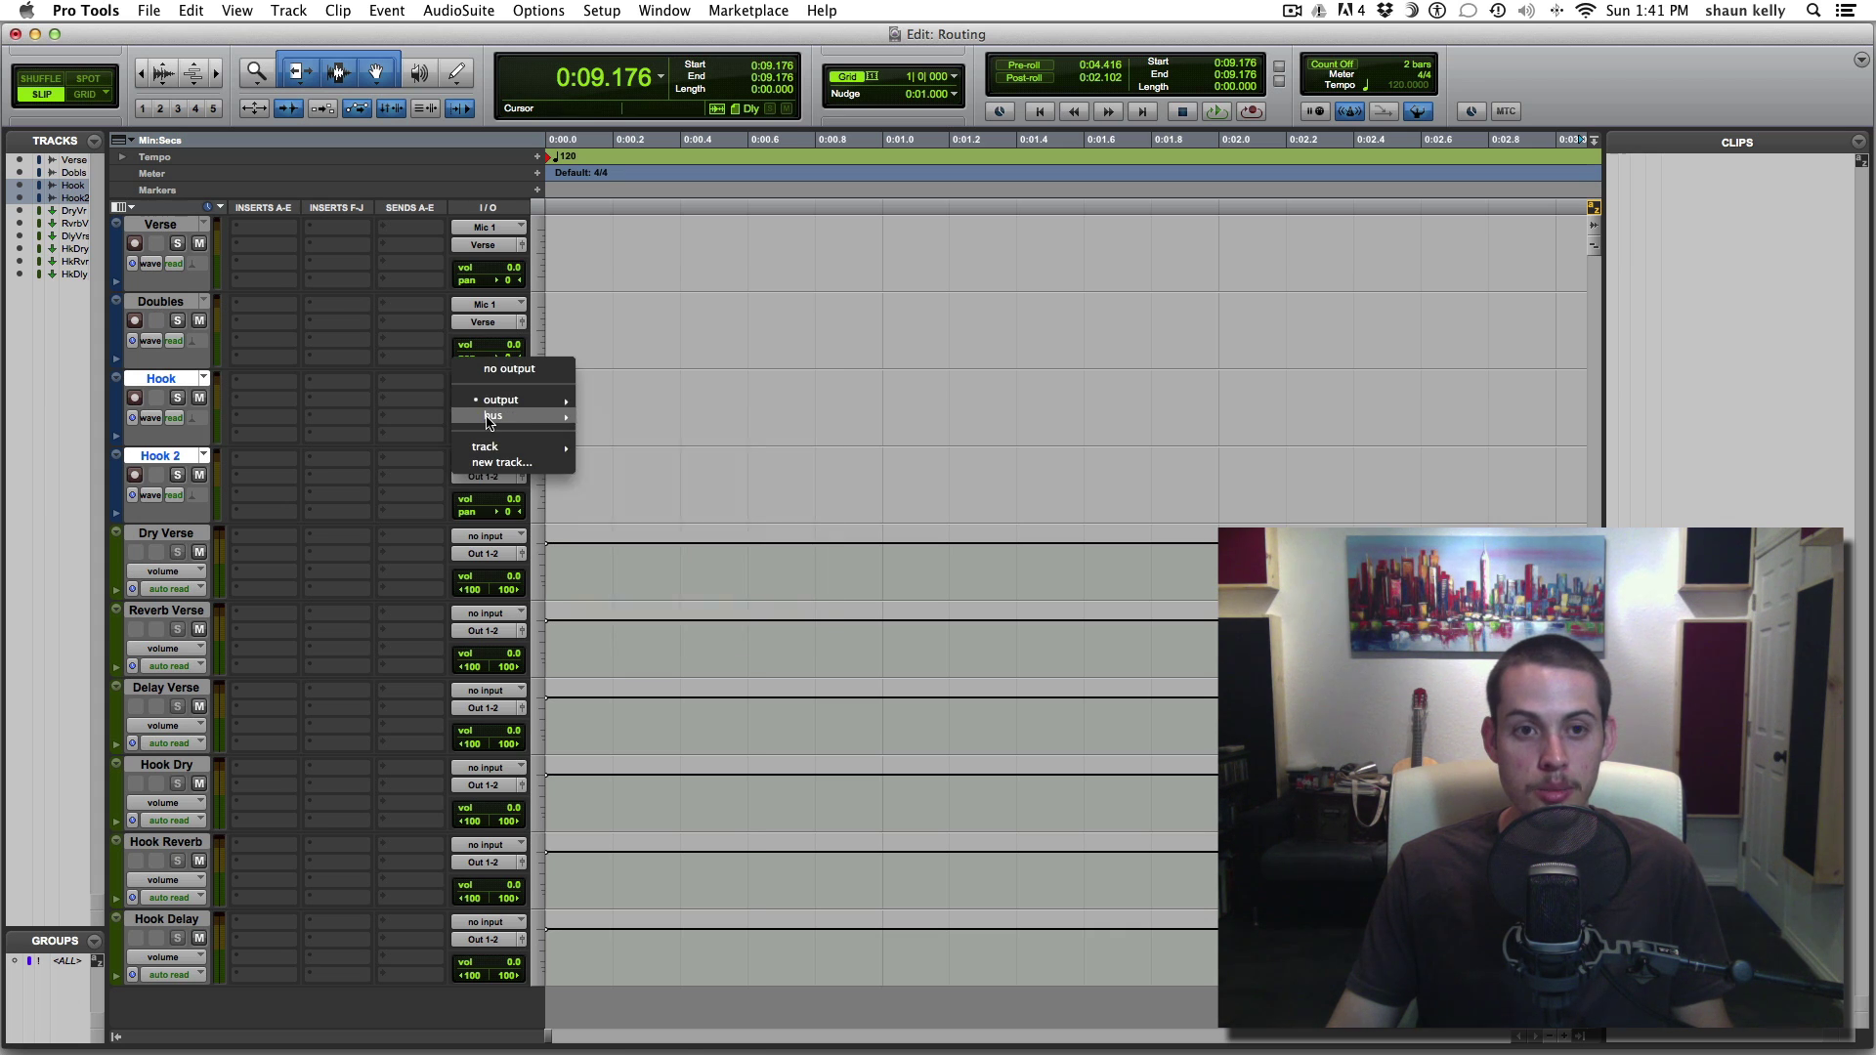
pyautogui.moveTo(494, 417)
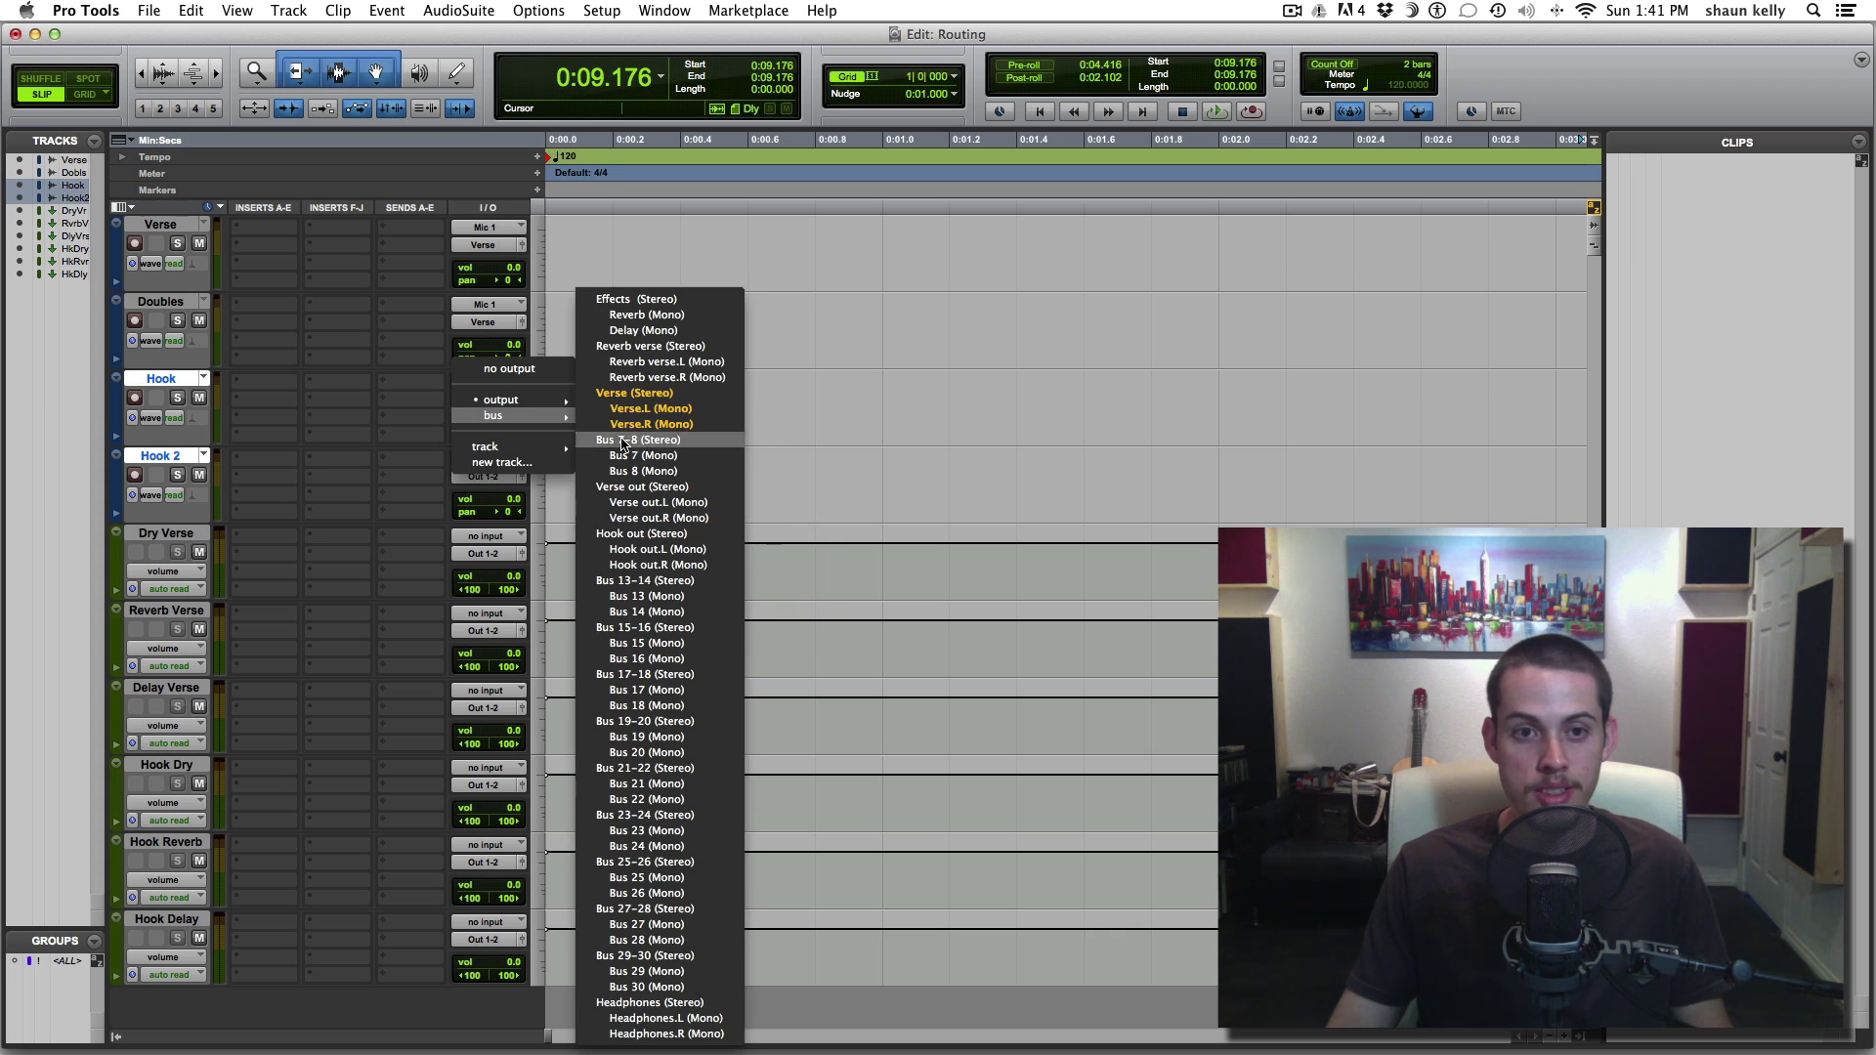
pyautogui.keyDown('alt'); pyautogui.keyDown('shift'); pyautogui.click(622, 441); pyautogui.keyUp('shift'); pyautogui.keyUp('alt')
# Rename the output bus shared by the Hook and Hook 2 tracks as Hook
pyautogui.rightClick(489, 400)
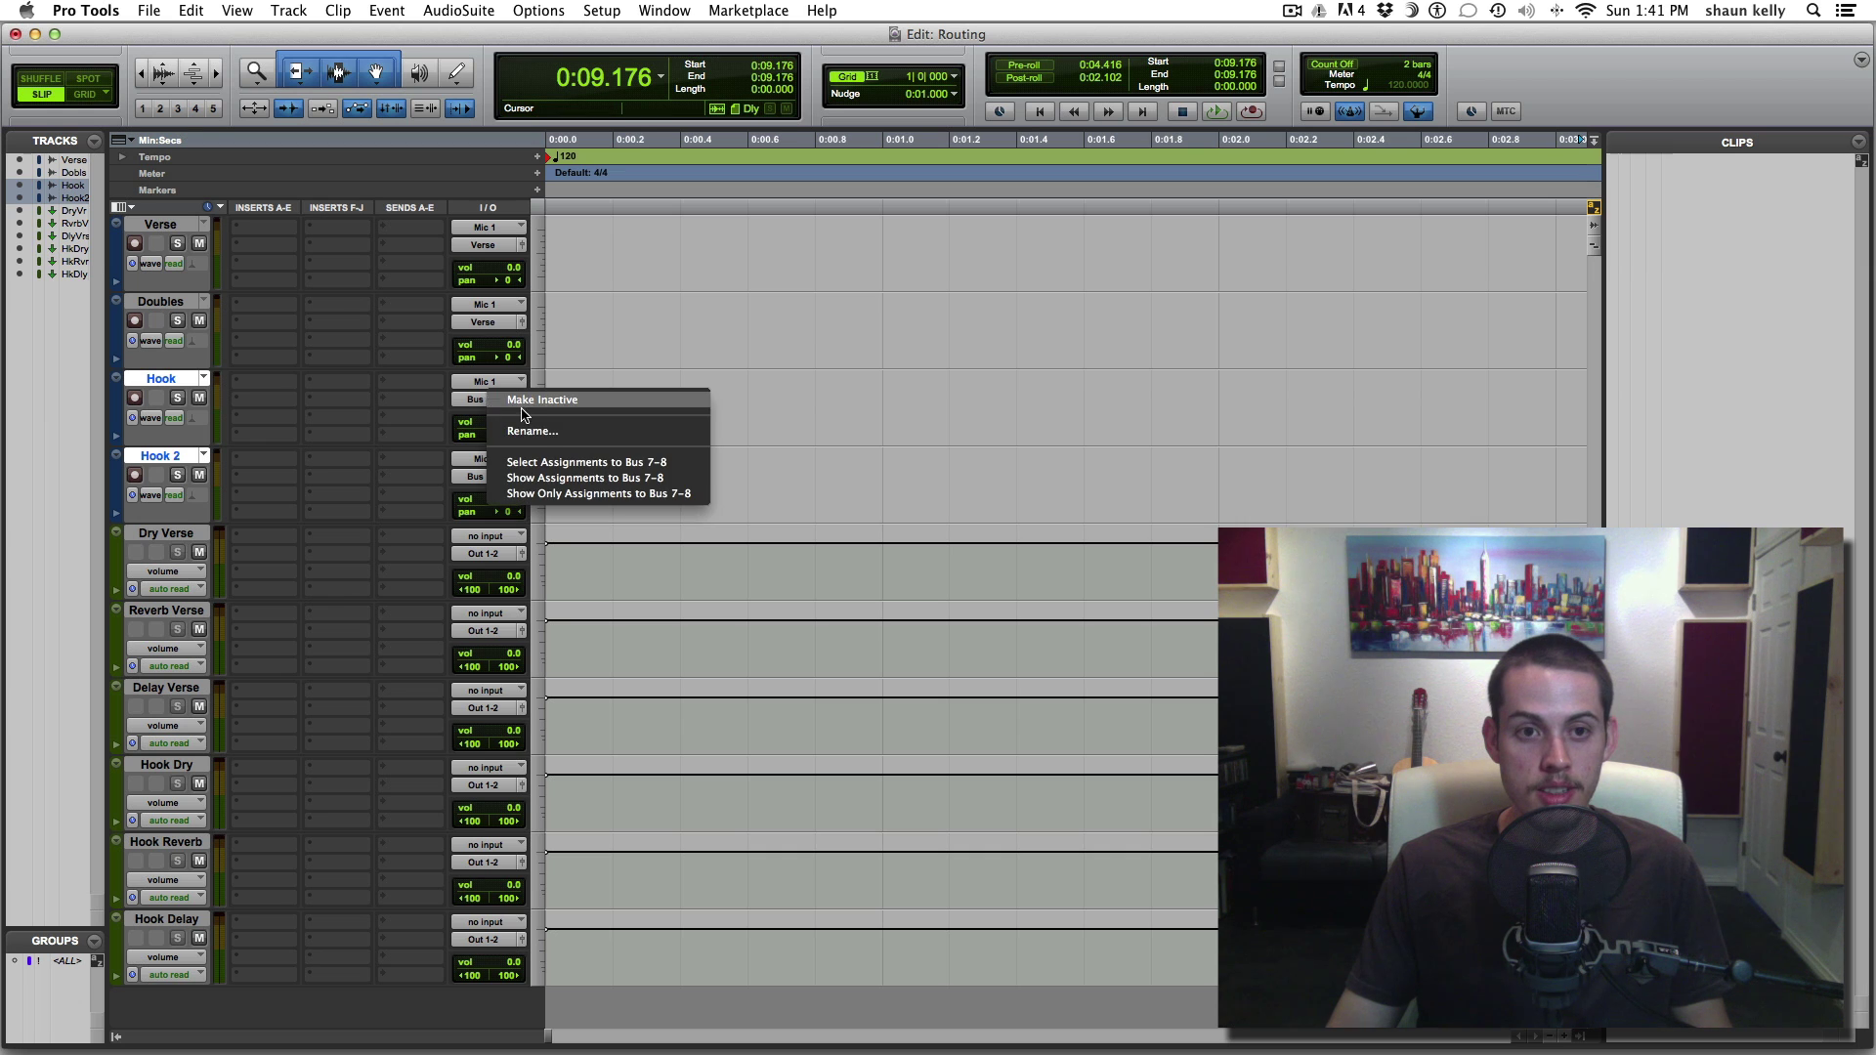
pyautogui.click(538, 426)
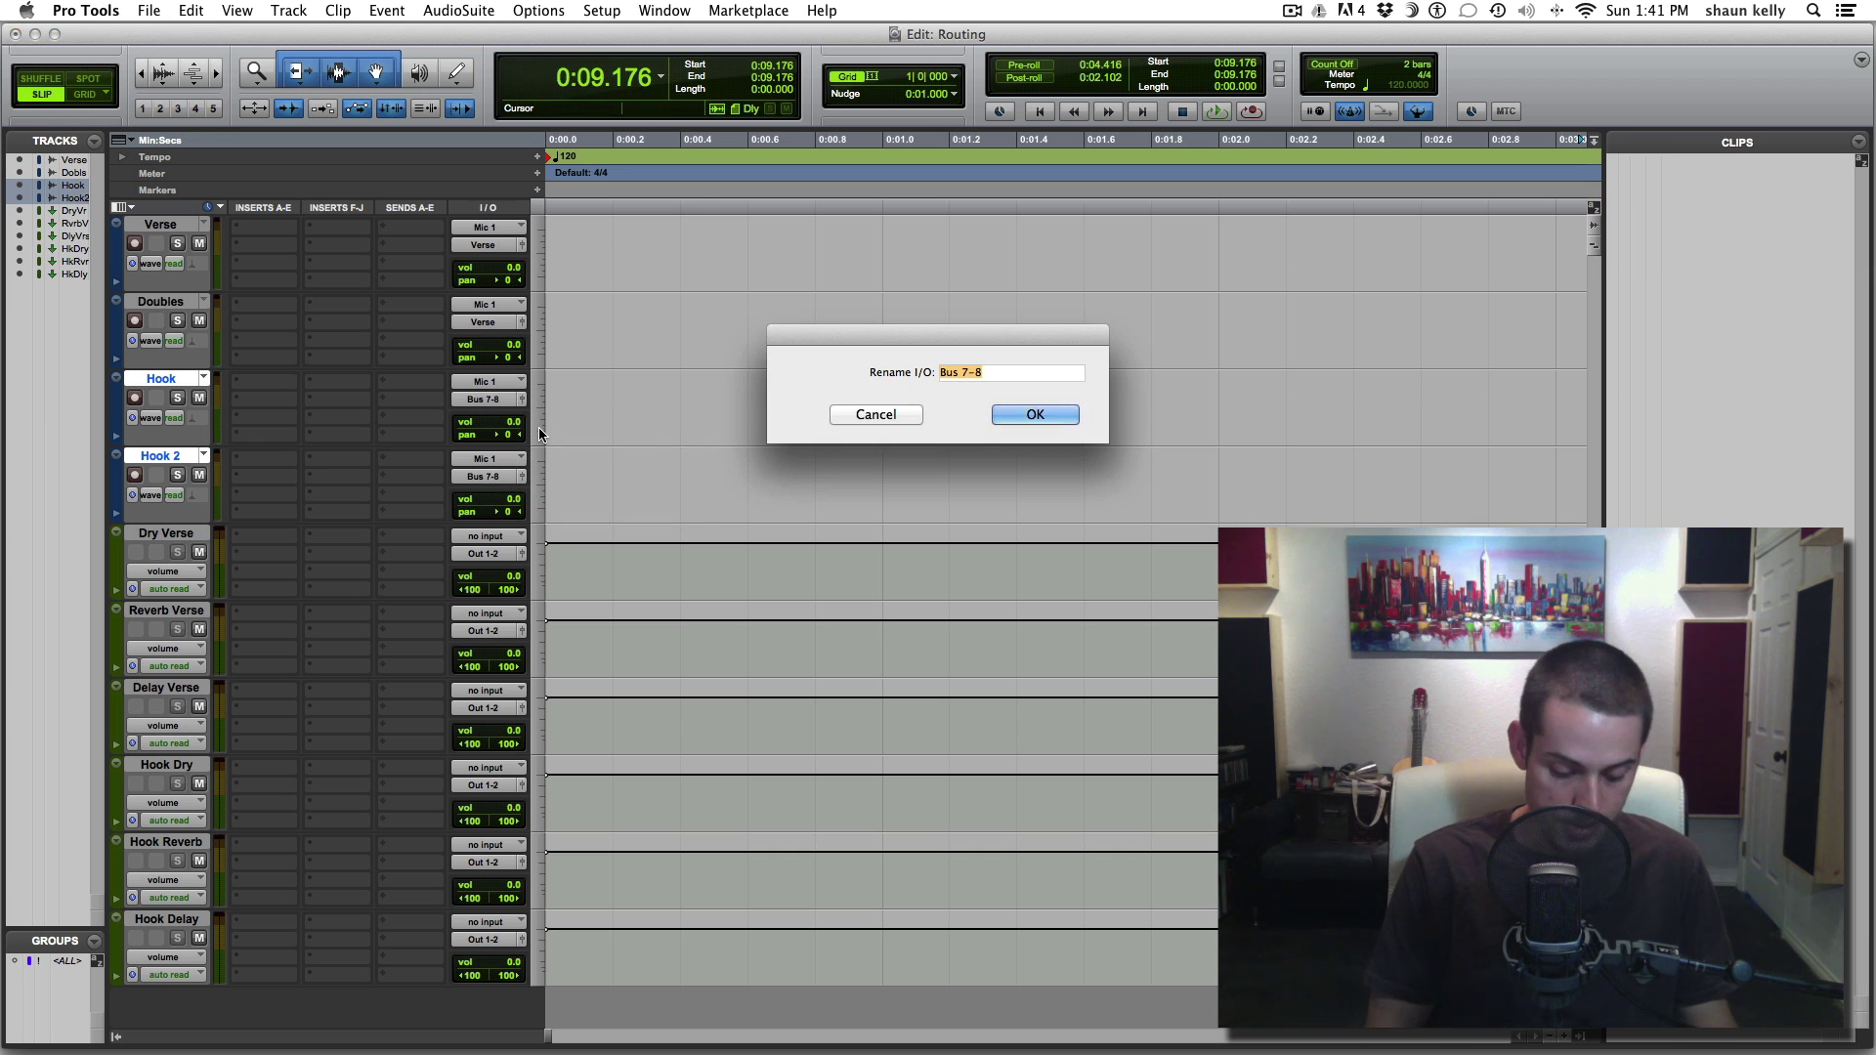
pyautogui.write('Hook')
pyautogui.press('Return')
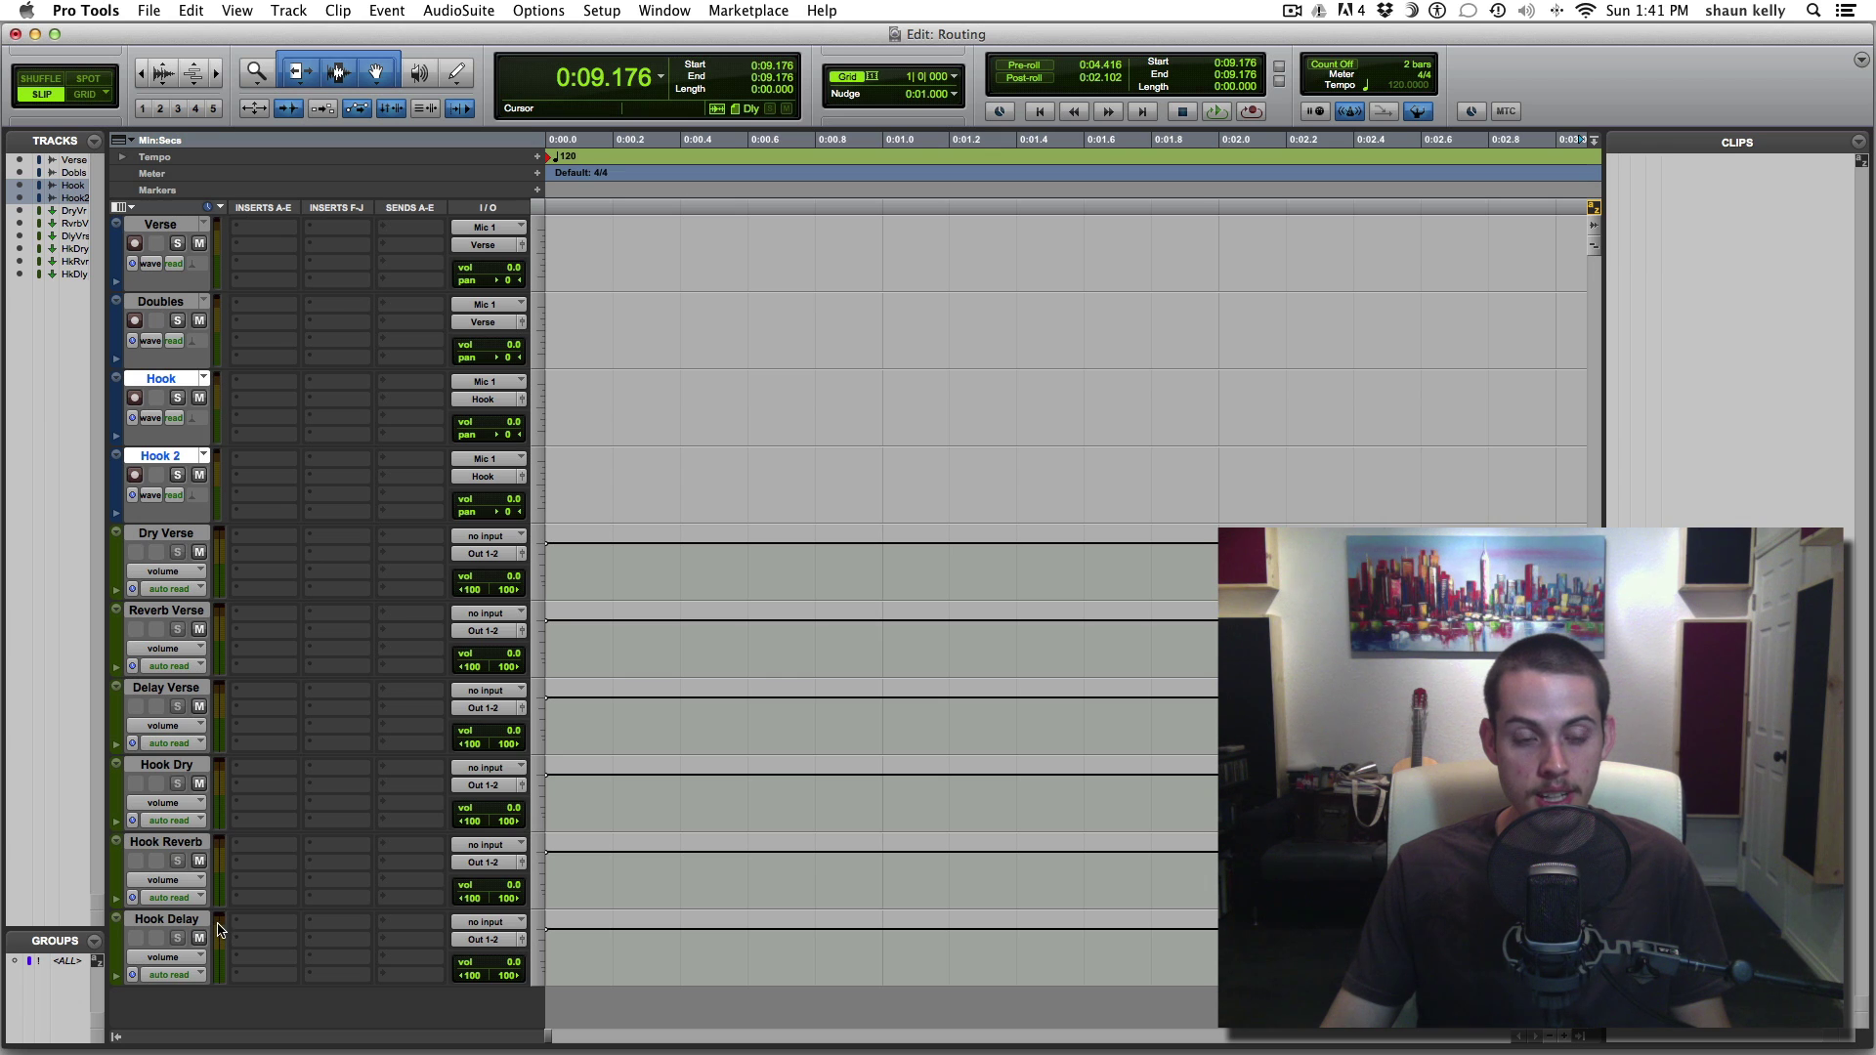
# Set the input of the Dry Verse aux track to the stereo Verse bus
pyautogui.click(166, 533)
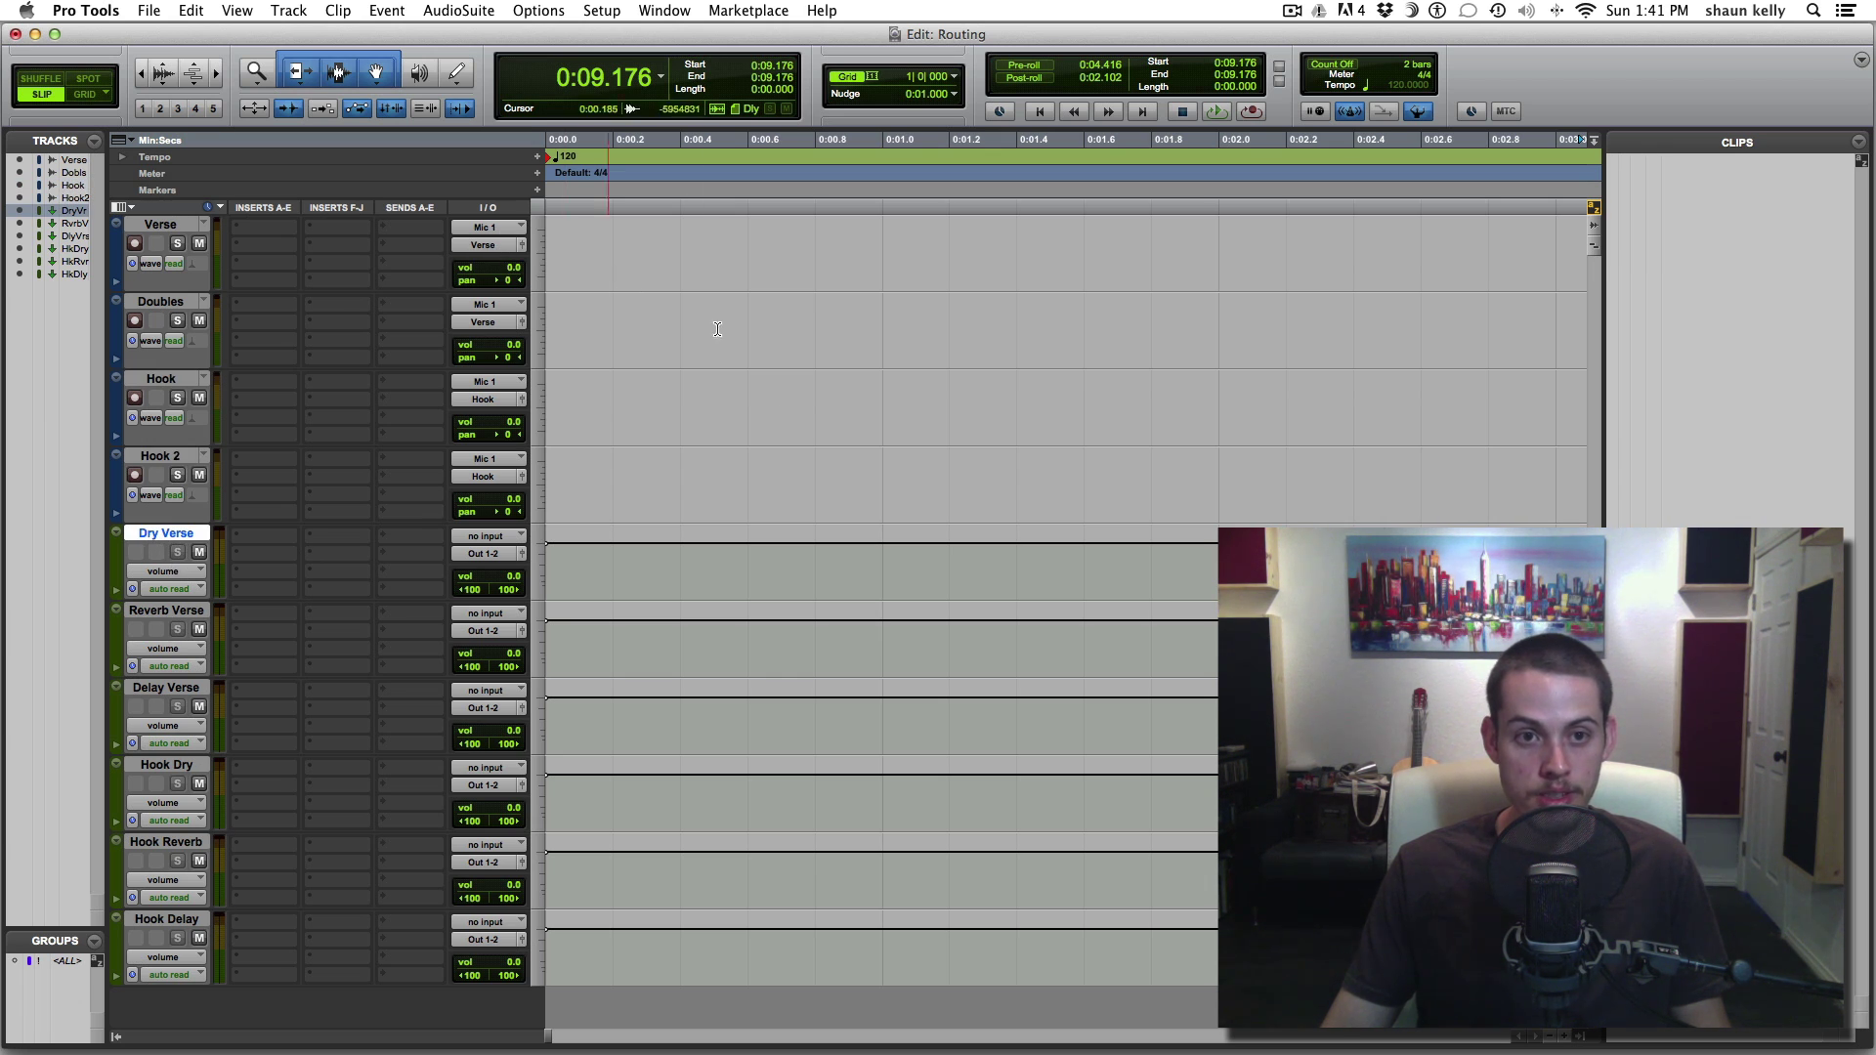
pyautogui.click(494, 539)
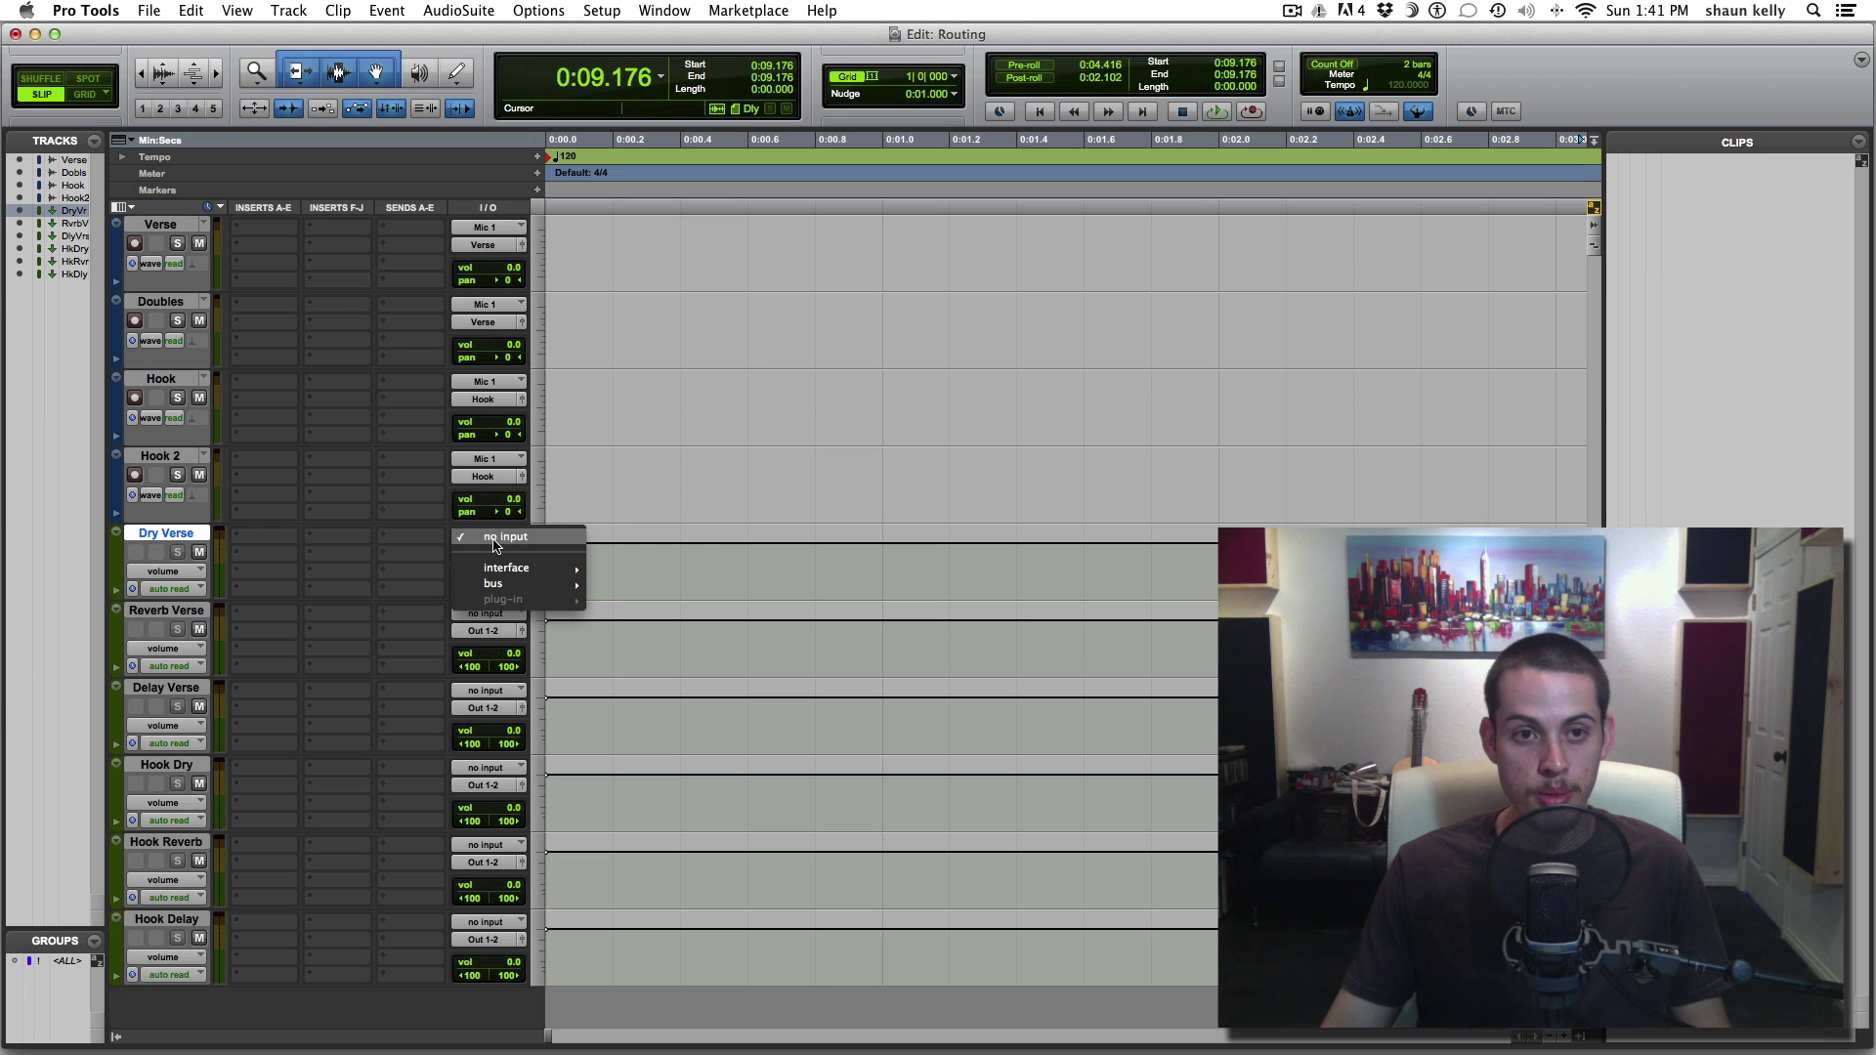
pyautogui.moveTo(493, 584)
pyautogui.click(631, 618)
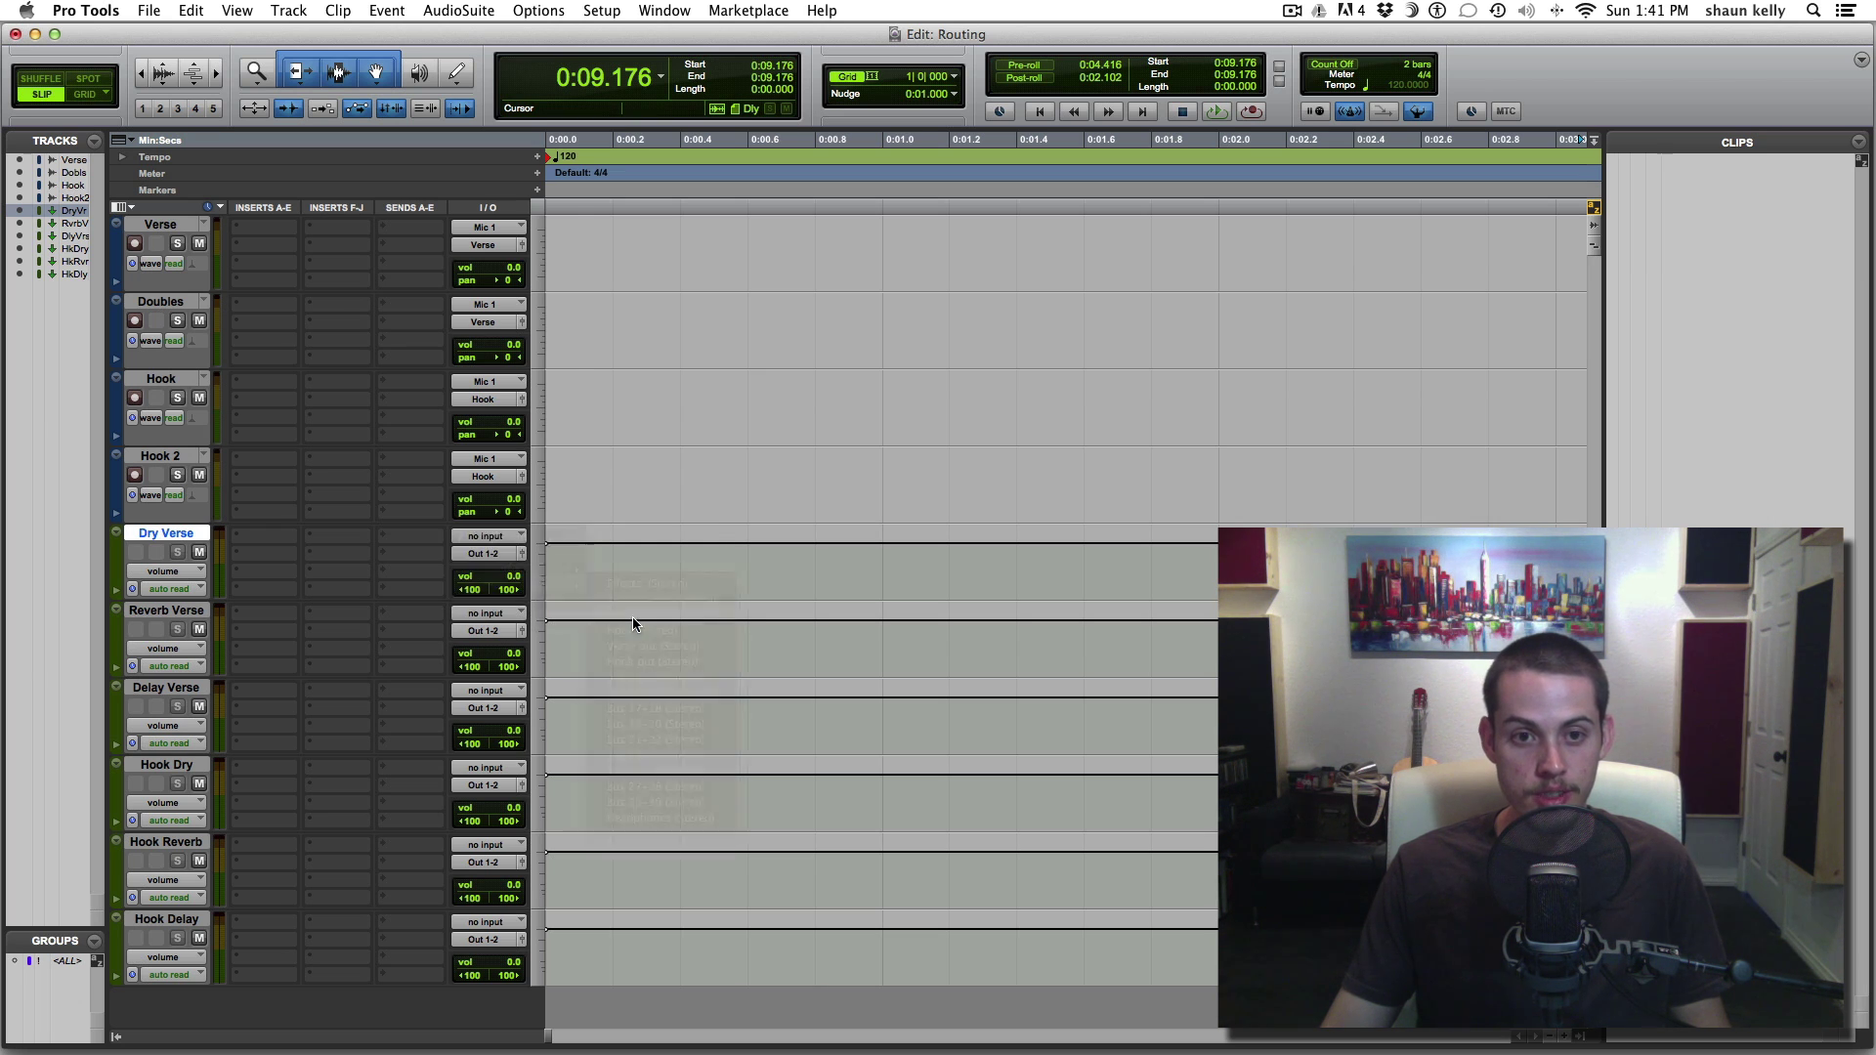
# Set the input of the Hook Dry aux track to the stereo Hook bus
pyautogui.click(143, 765)
pyautogui.click(466, 772)
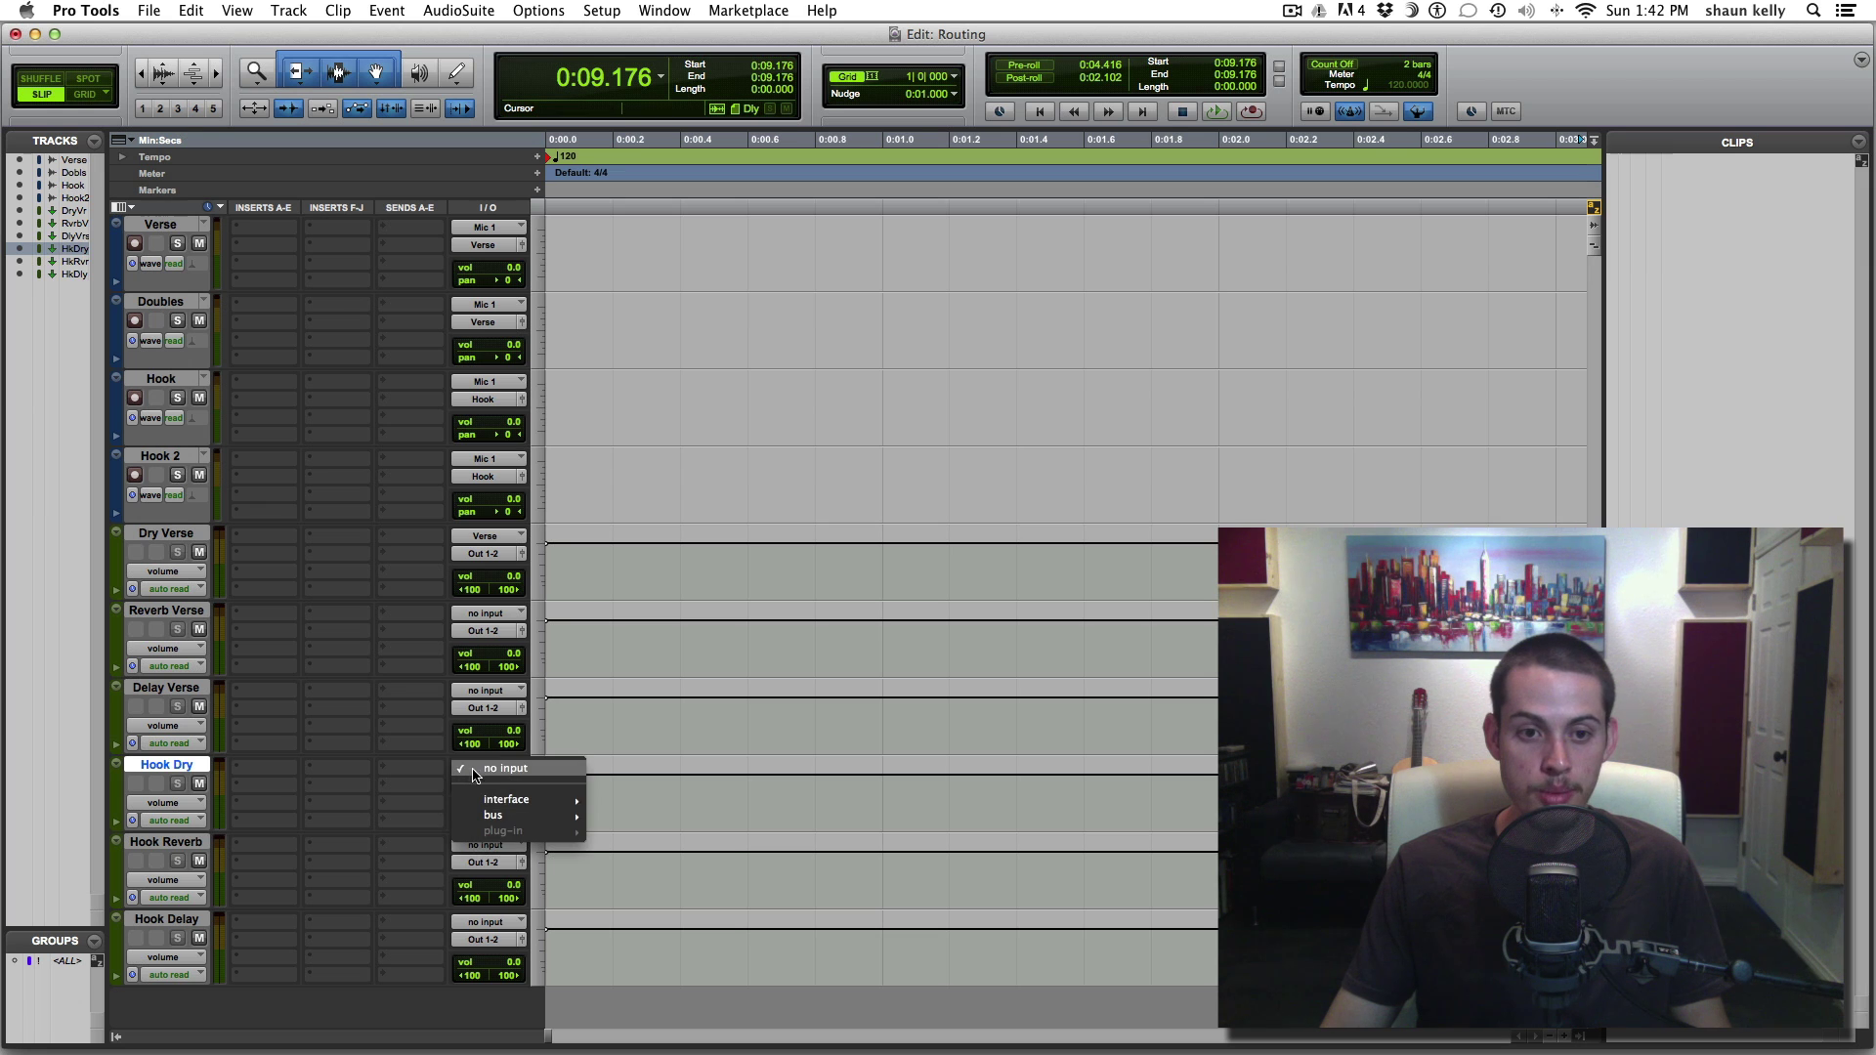
pyautogui.moveTo(547, 819)
pyautogui.click(684, 852)
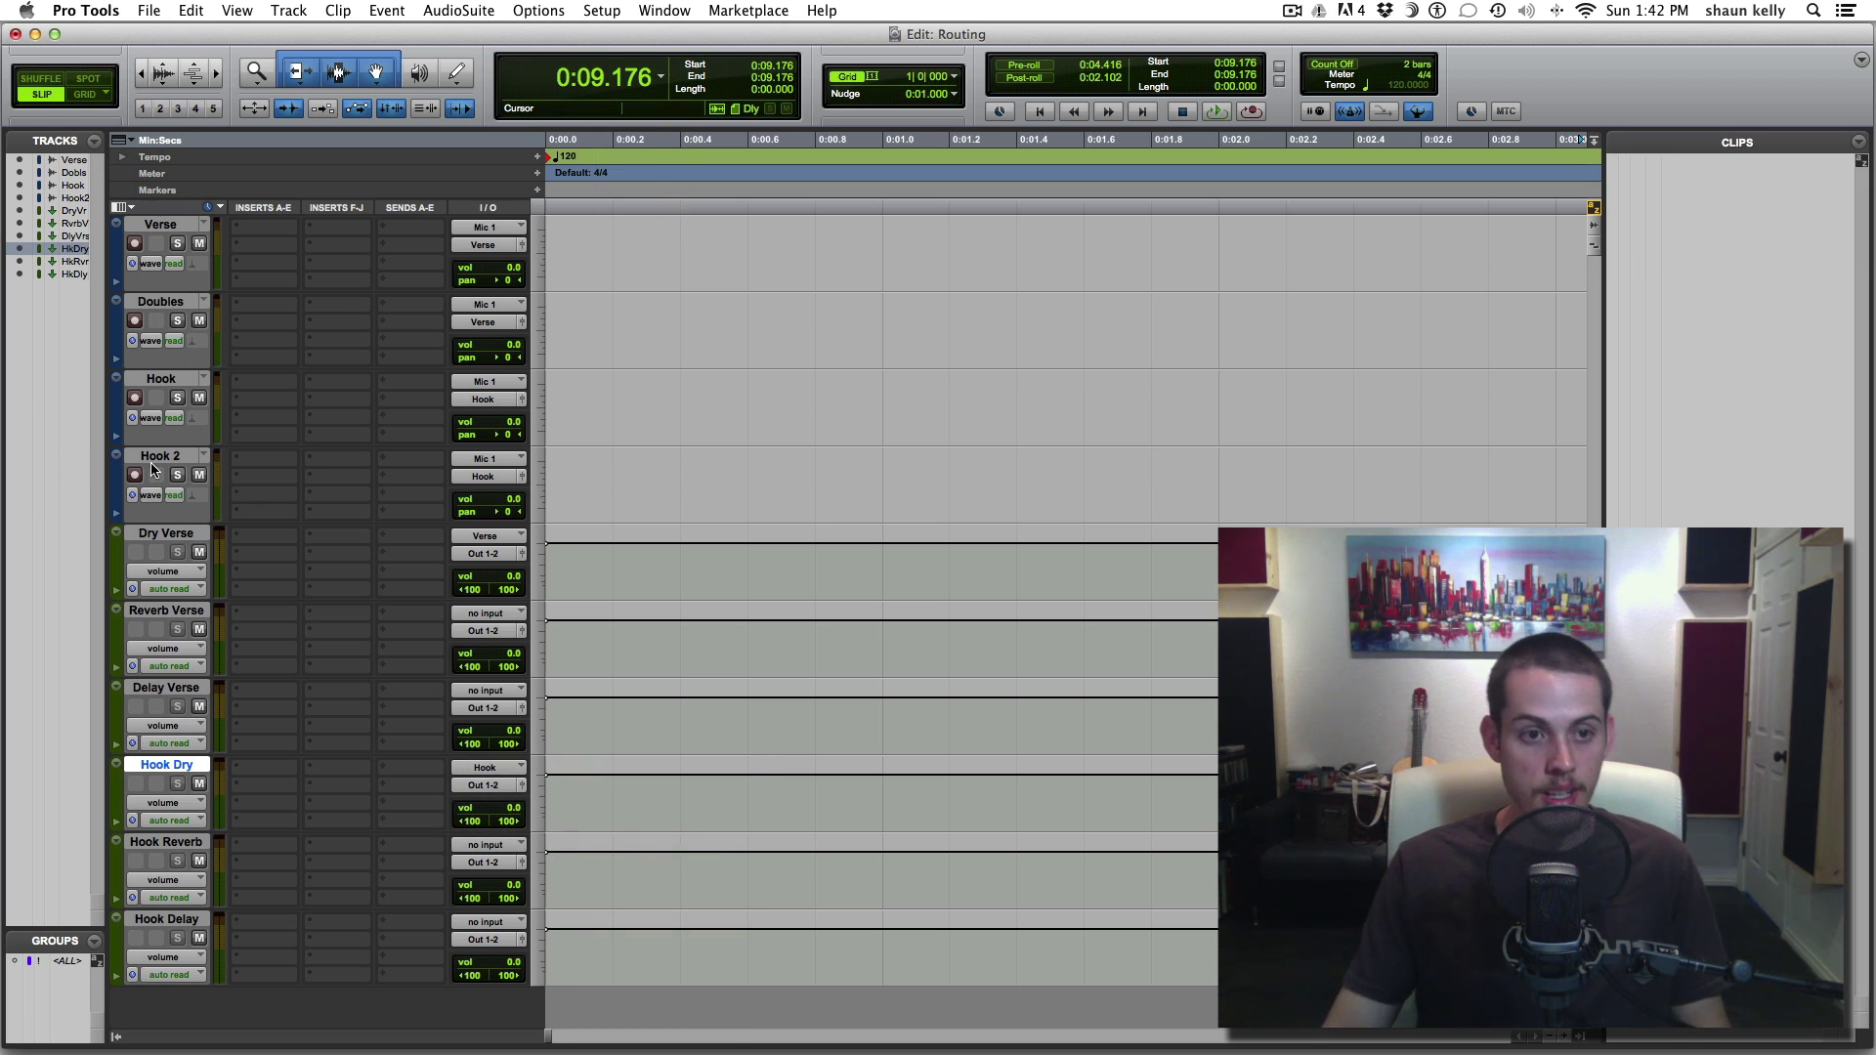
pyautogui.click(184, 614)
pyautogui.click(186, 689)
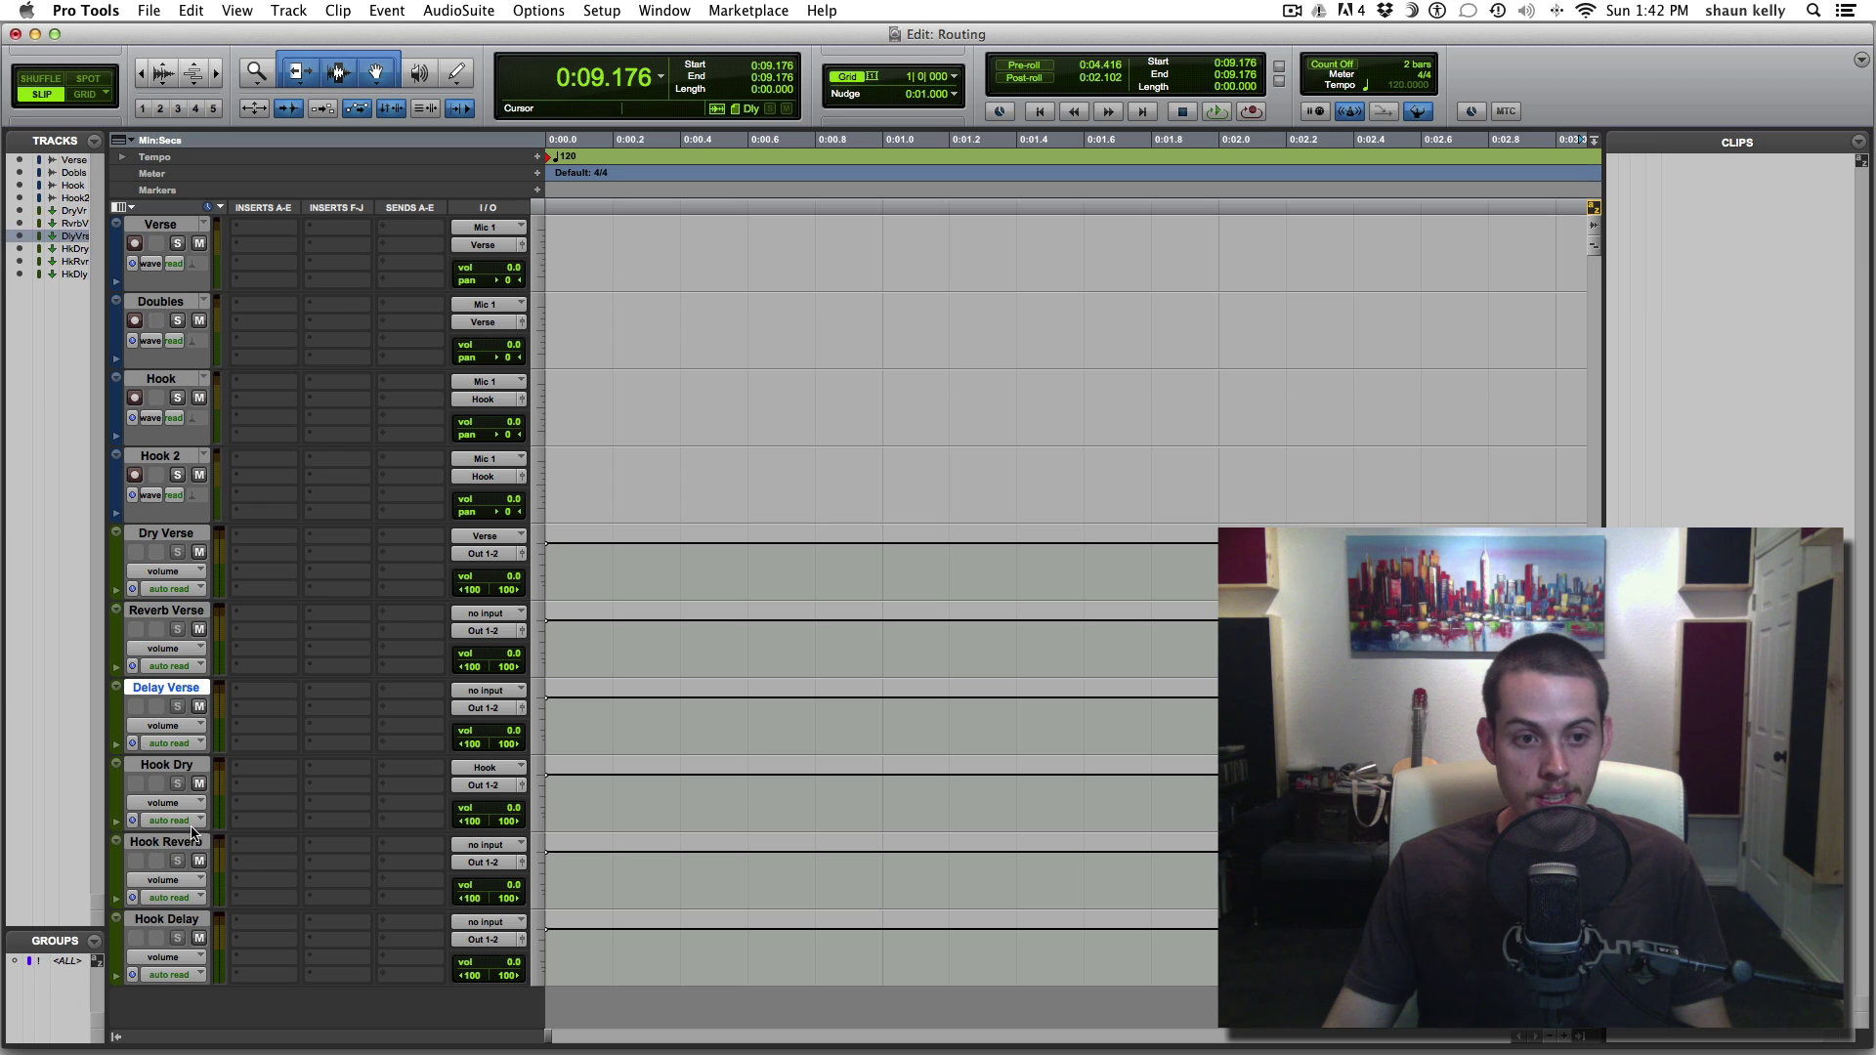
pyautogui.click(179, 846)
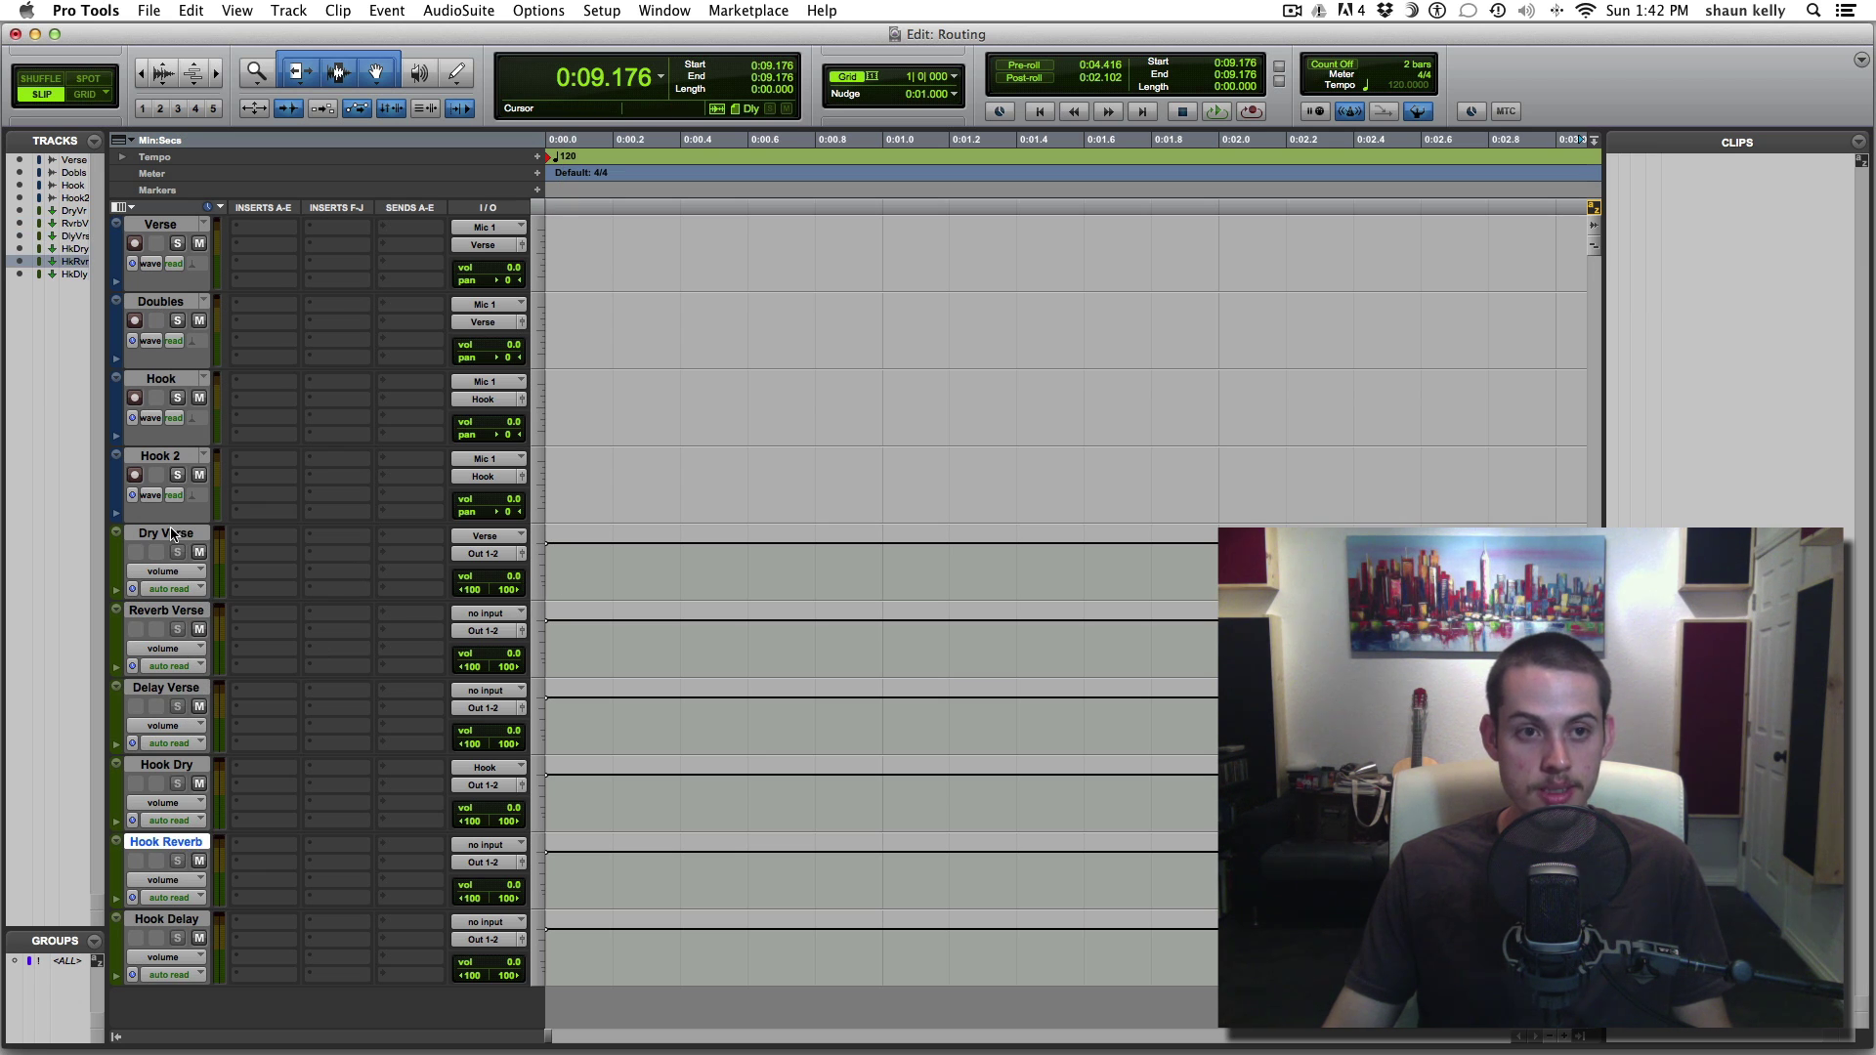
# Add a send to Bus 15-16 (Stereo) in the first send slot of the Verse track
pyautogui.click(389, 232)
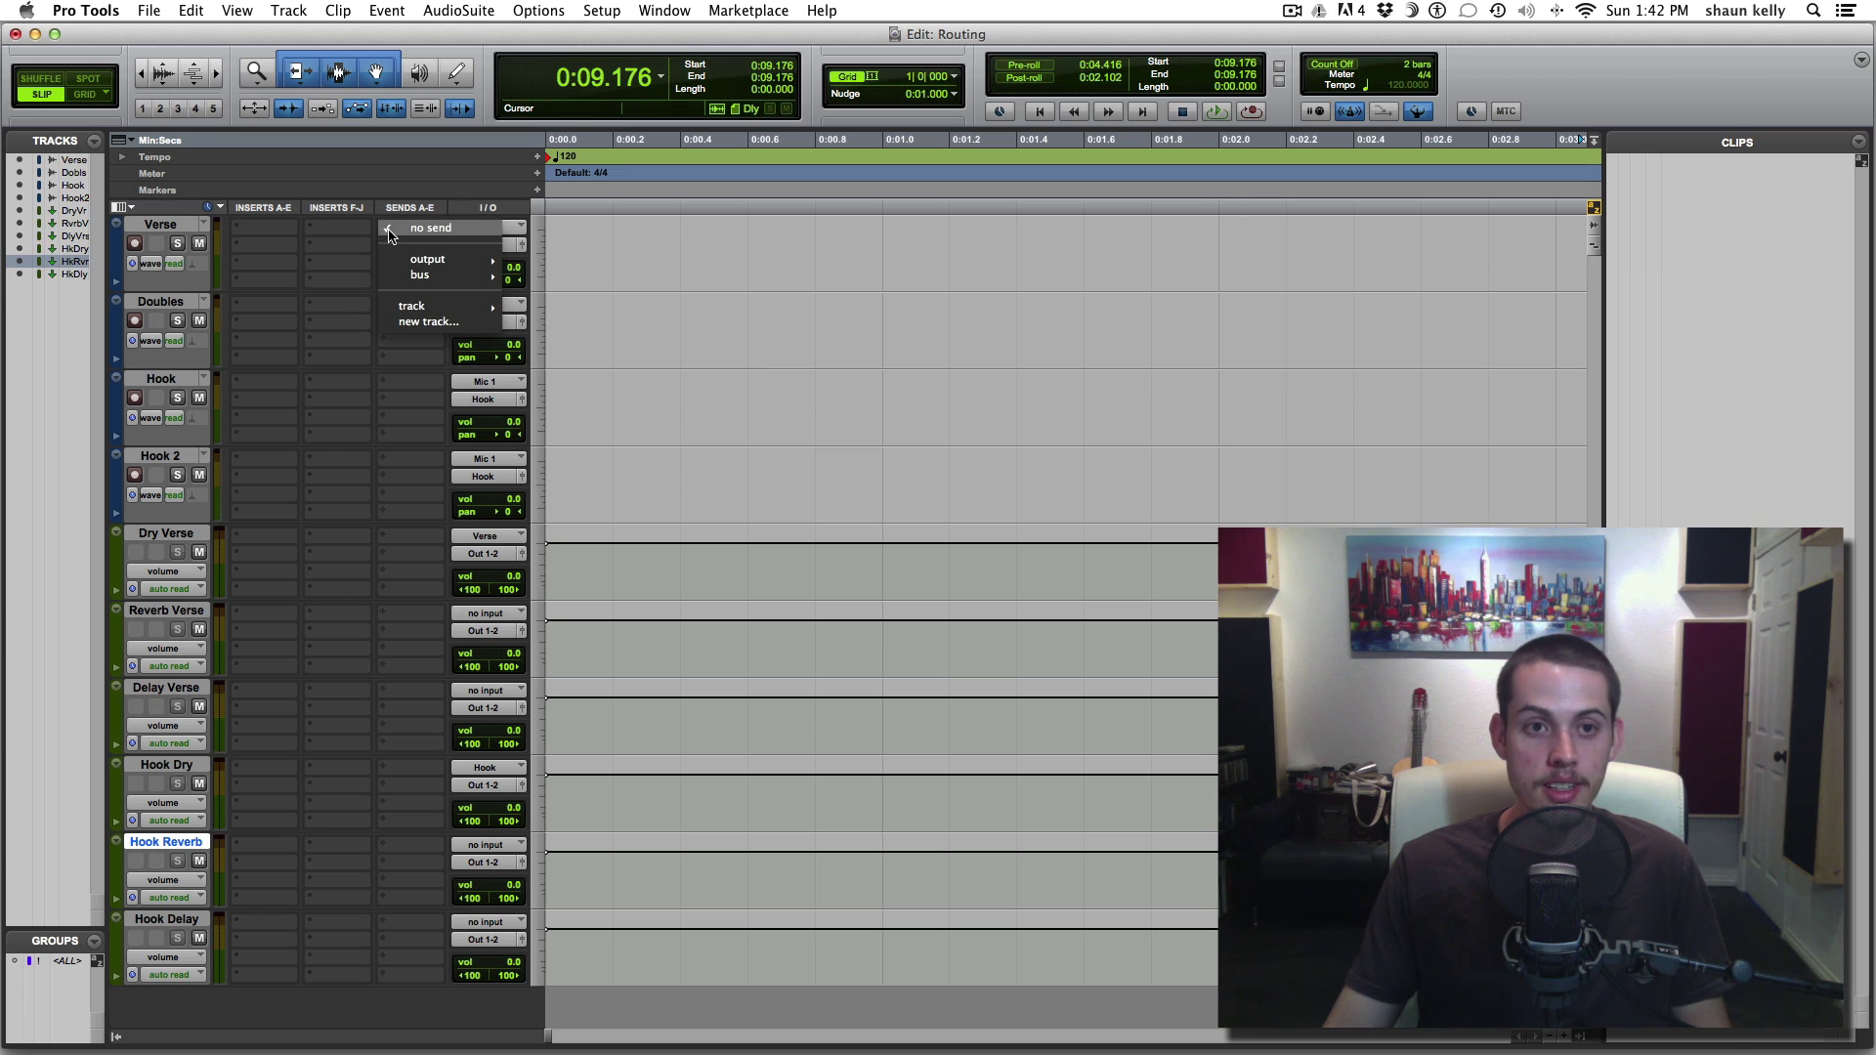
pyautogui.moveTo(415, 283)
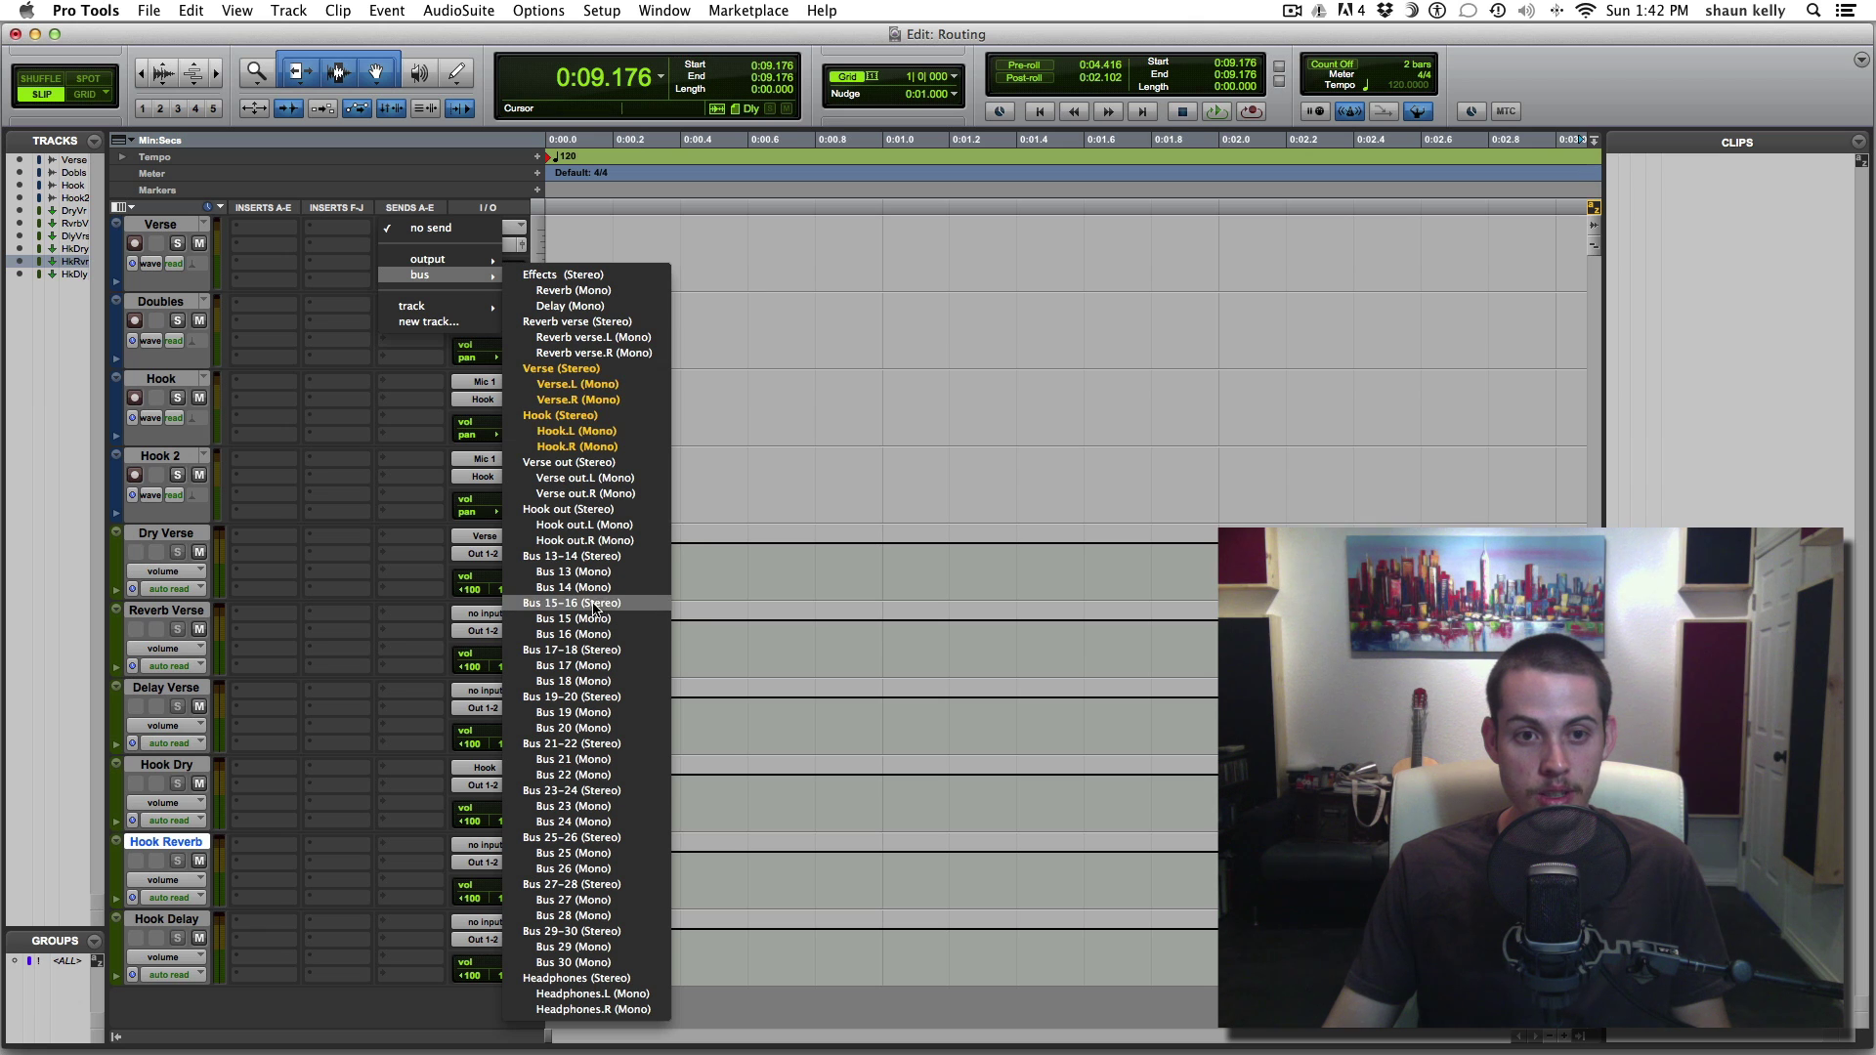
pyautogui.click(563, 603)
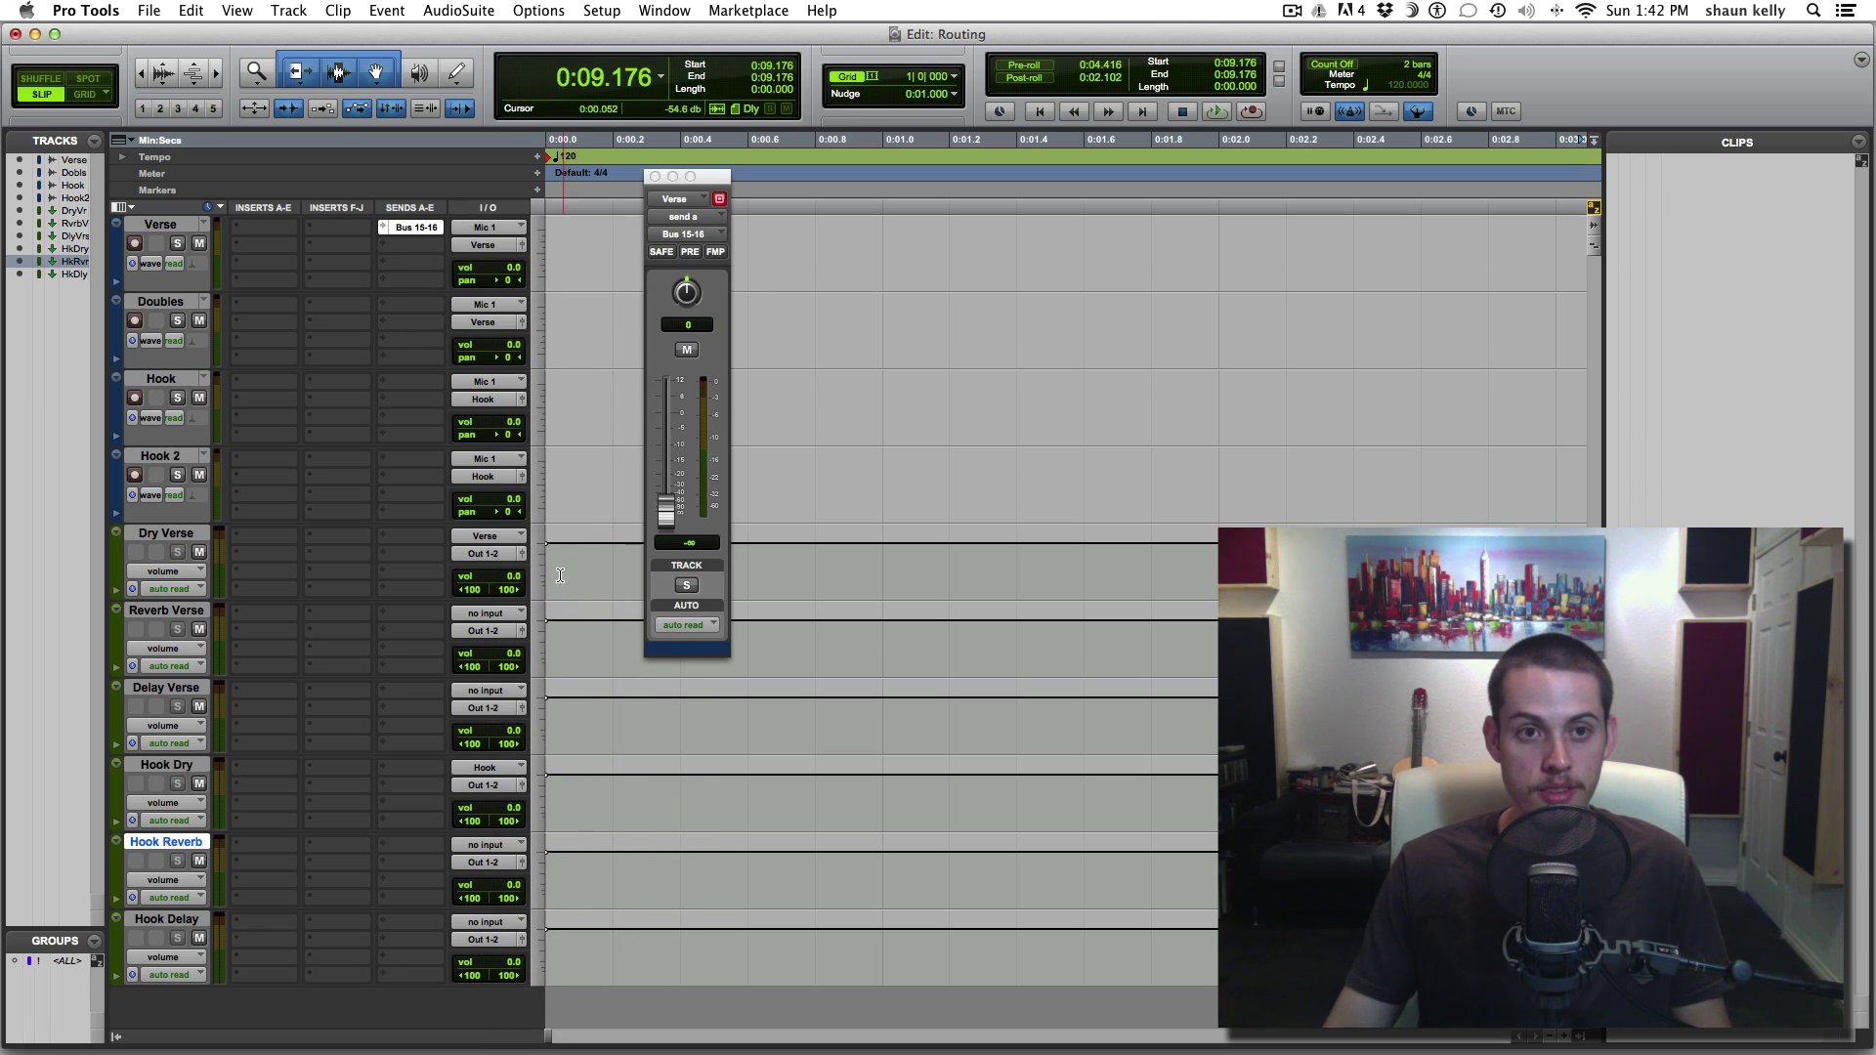
pyautogui.rightClick(409, 232)
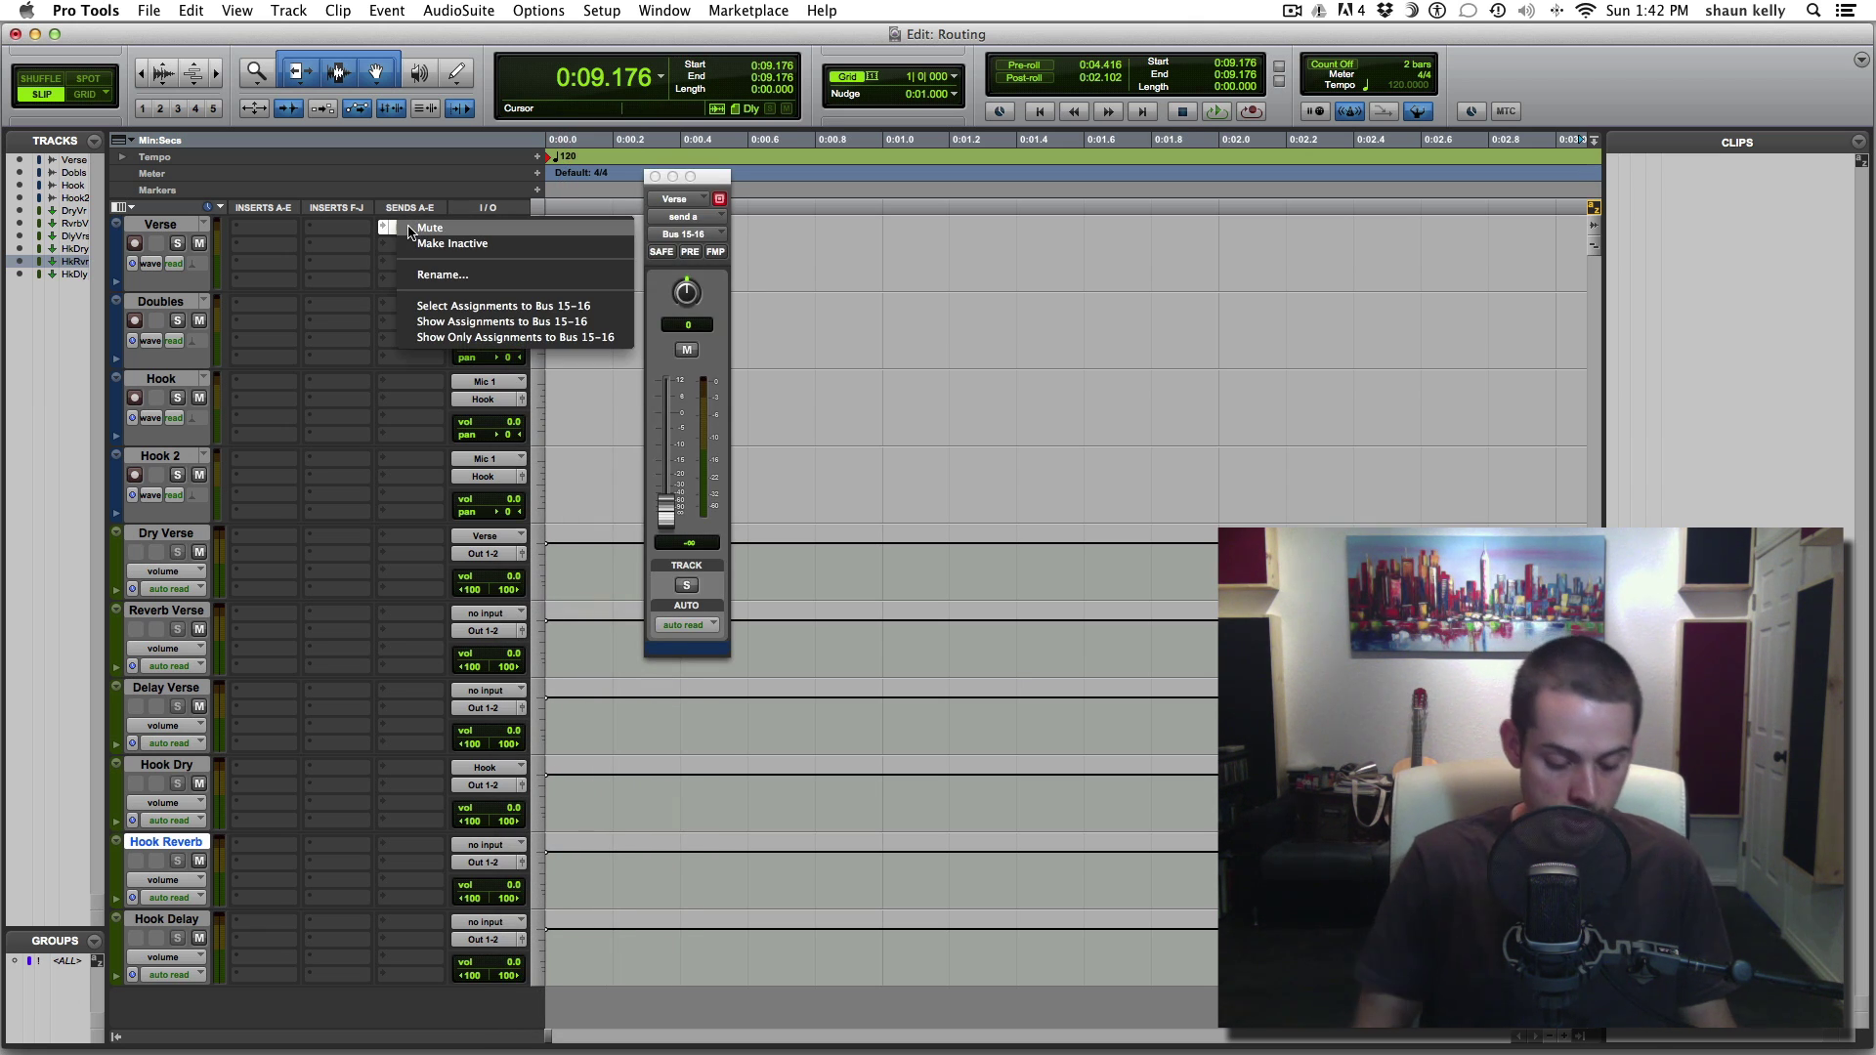
pyautogui.press('Up')
pyautogui.press('Up')
pyautogui.press('Up')
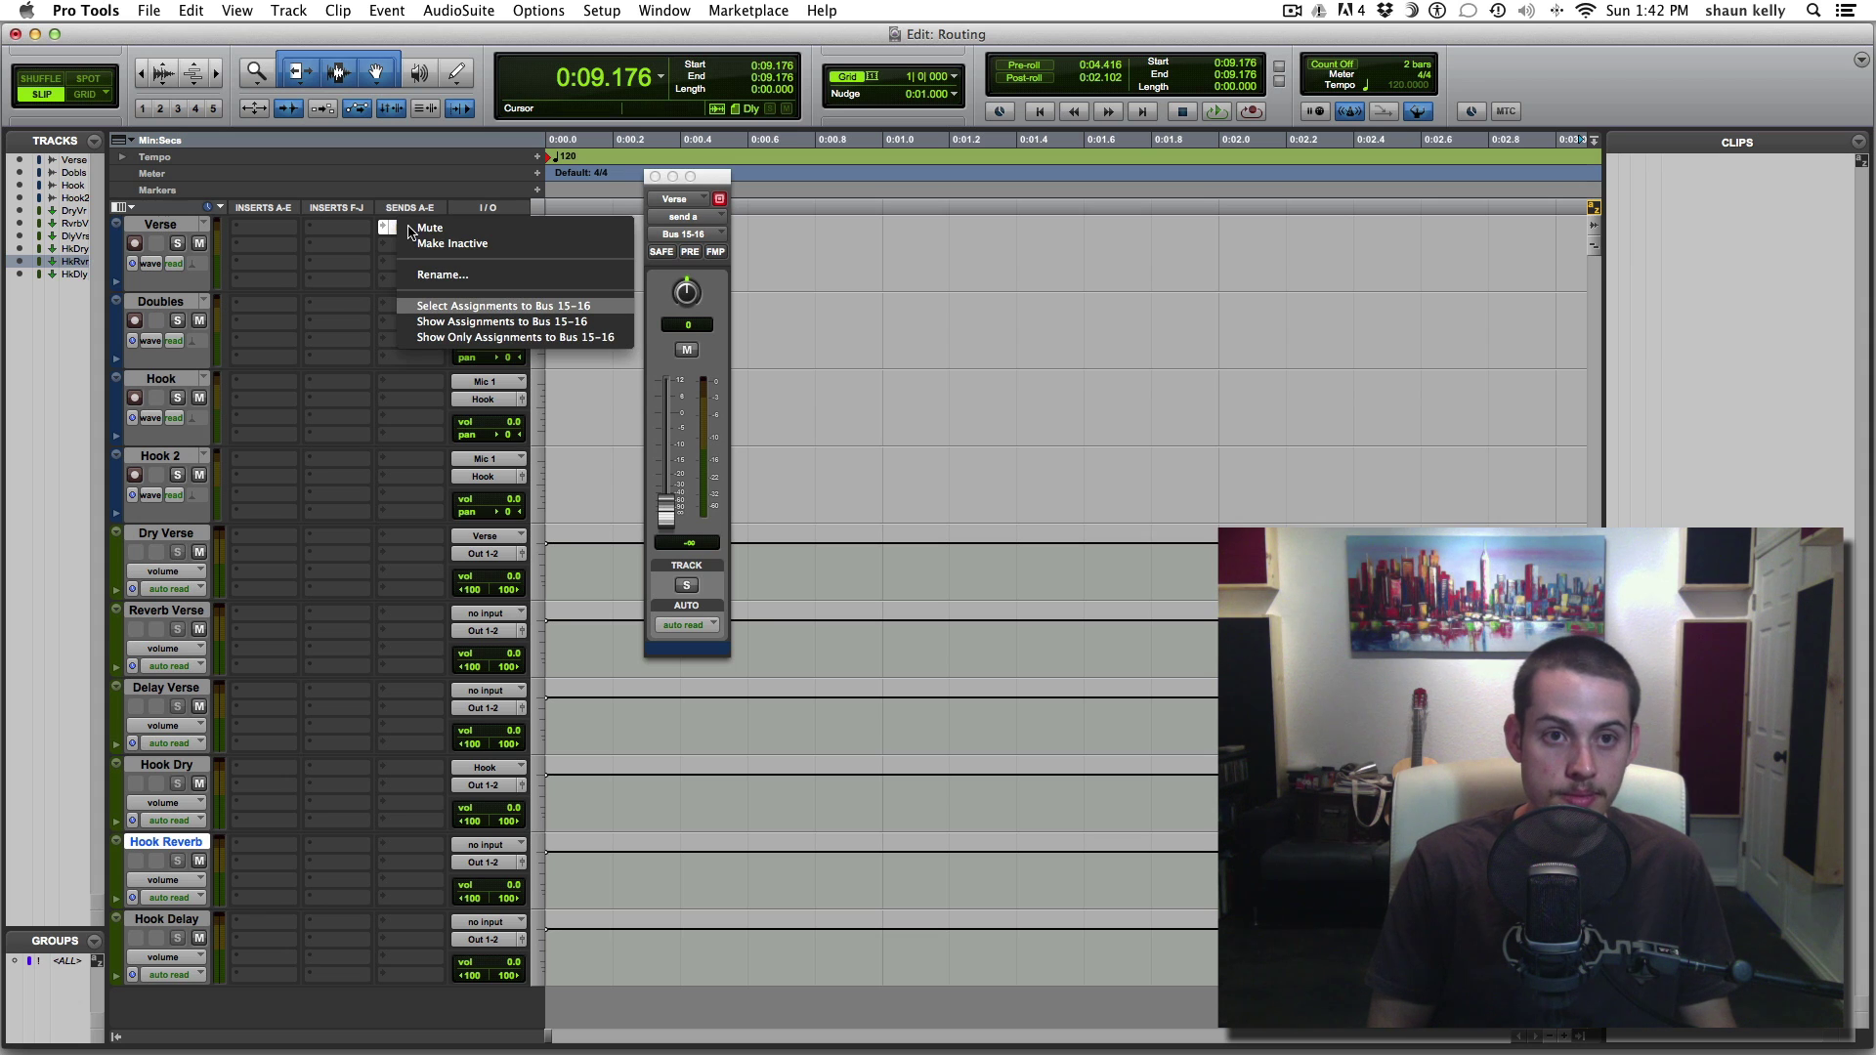
pyautogui.press('Escape')
pyautogui.click(423, 233)
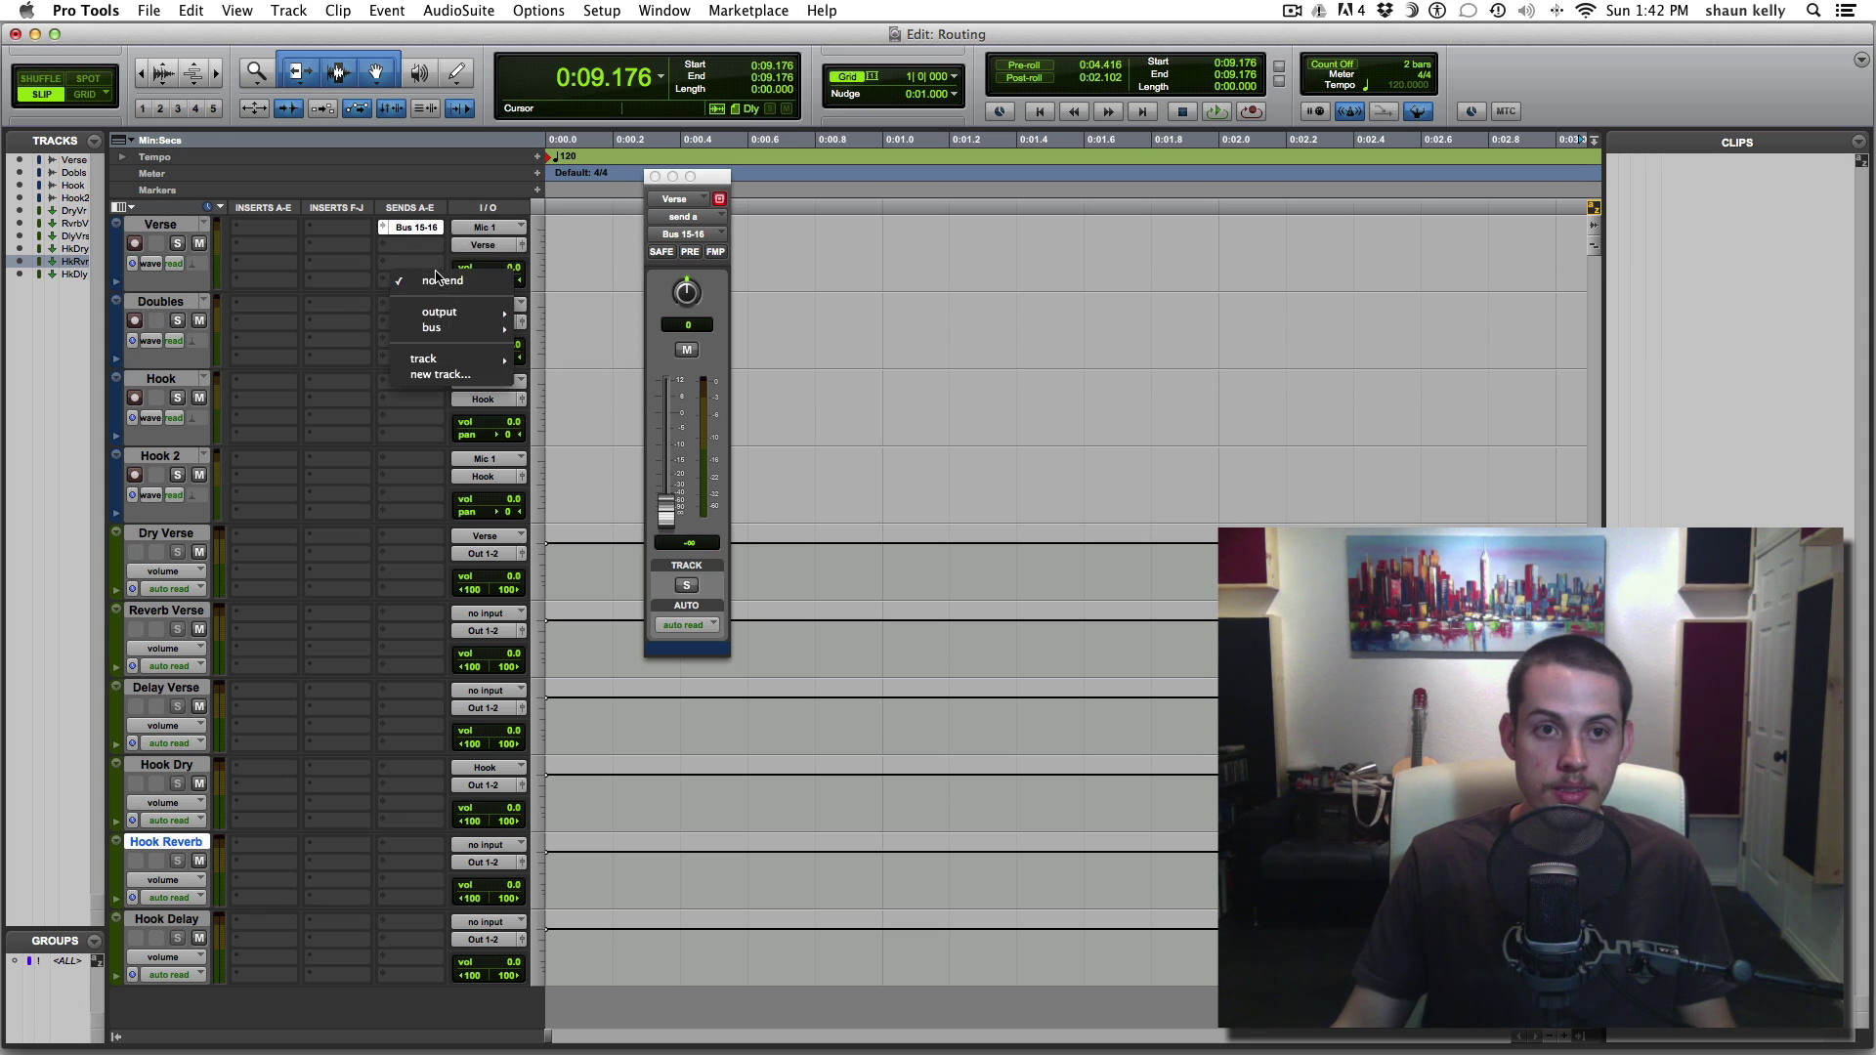
# Rename the bus used by the Verse track's first send as Verse Verb
pyautogui.rightClick(422, 234)
pyautogui.click(444, 295)
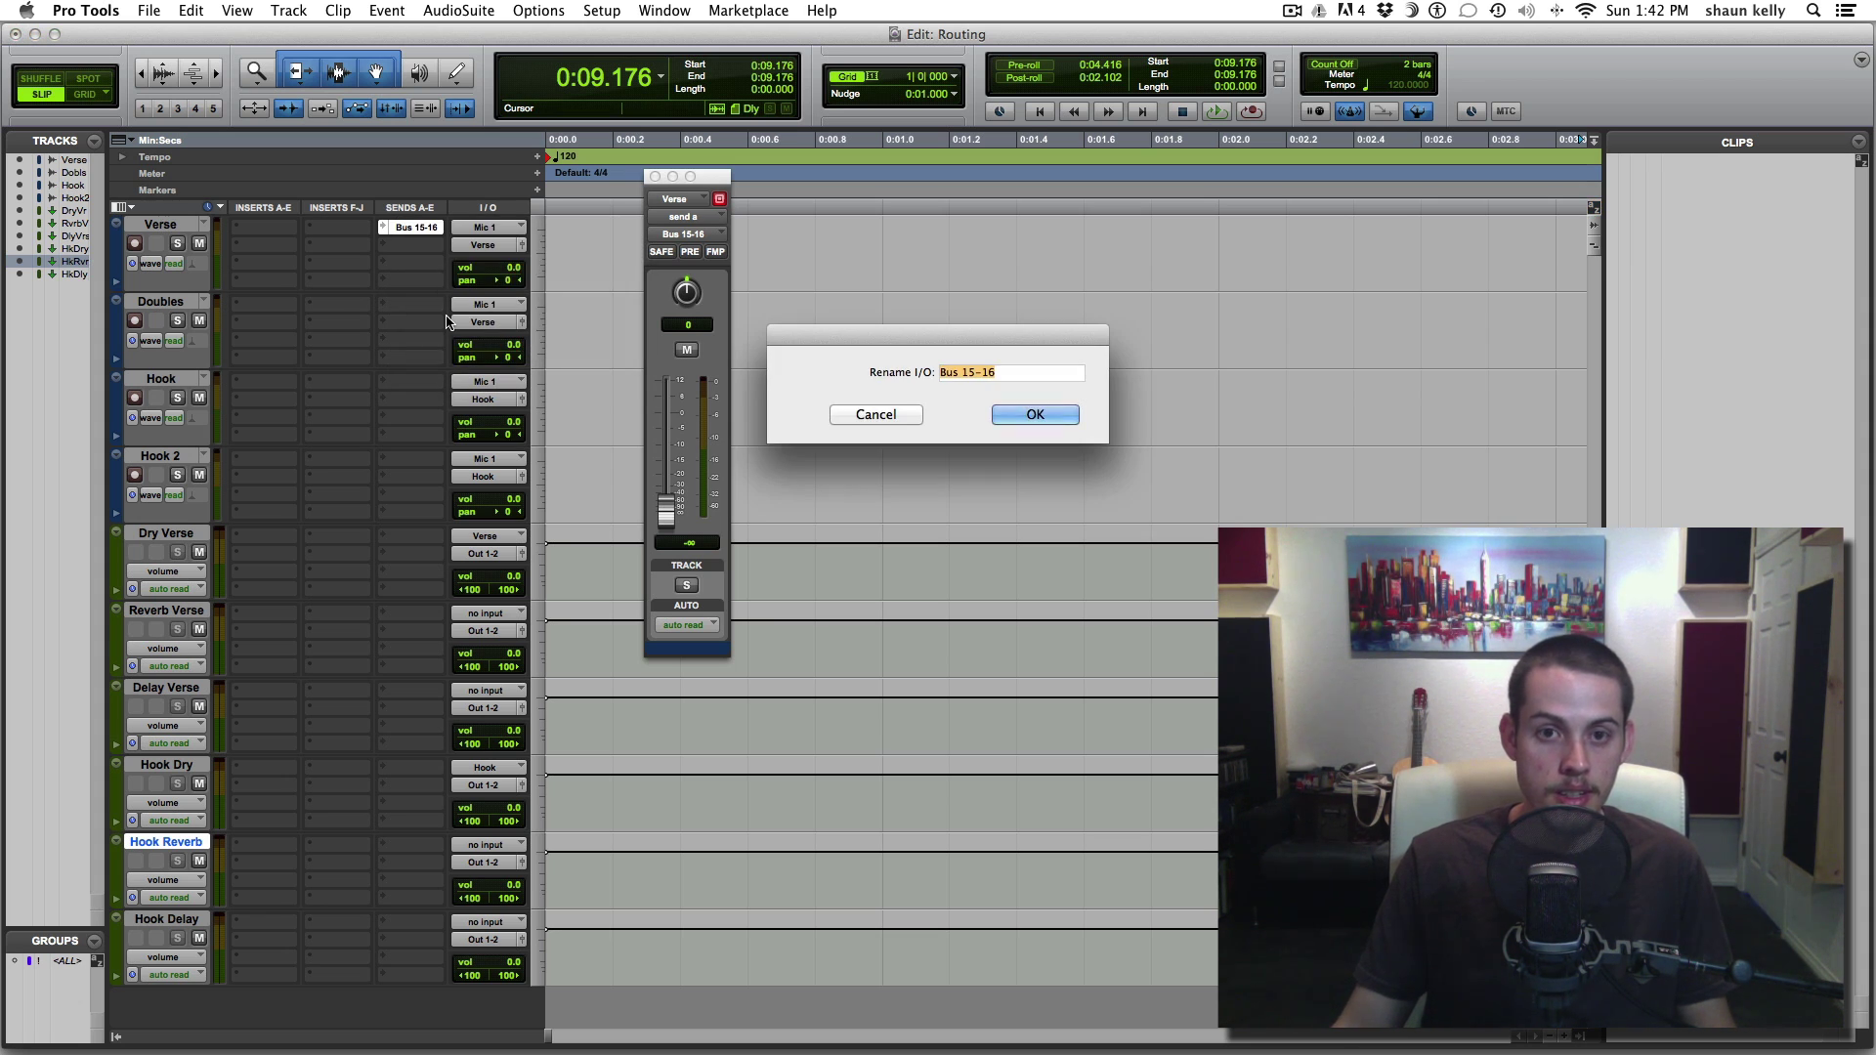
pyautogui.write('Verse')
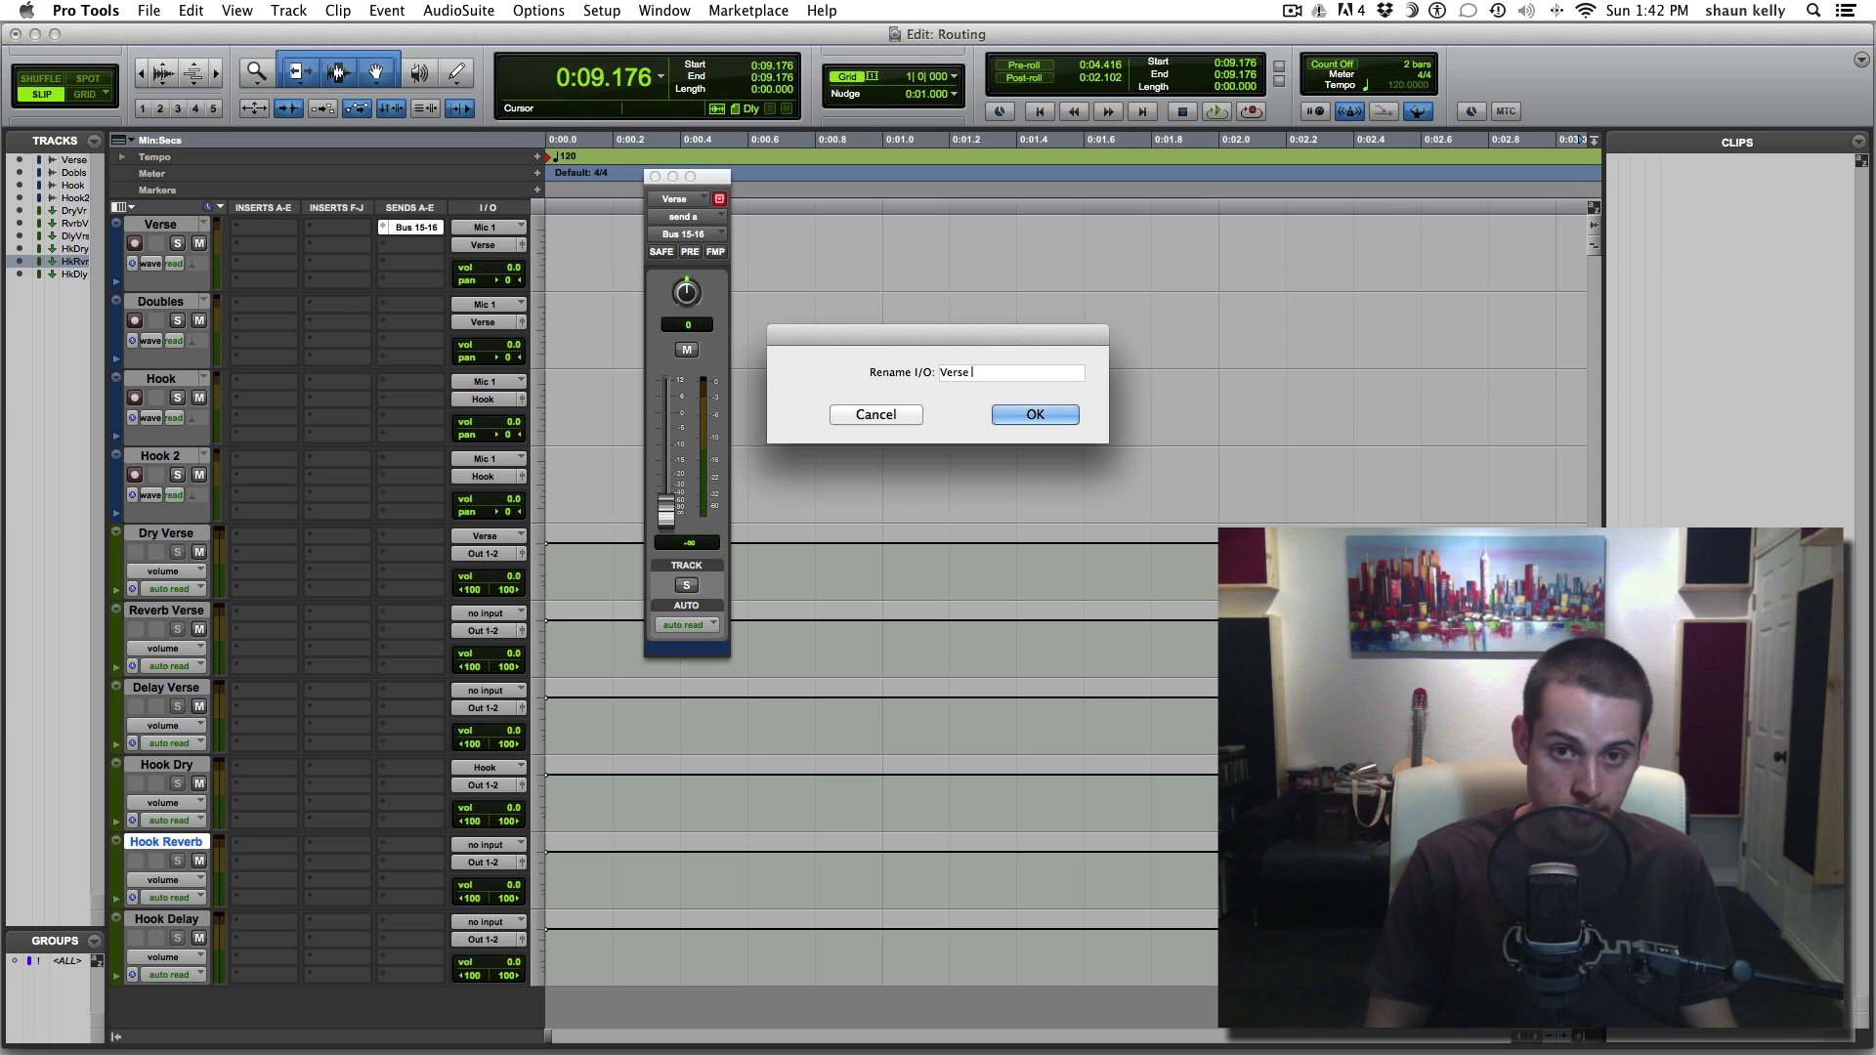
pyautogui.write(' Verb')
pyautogui.press('Return')
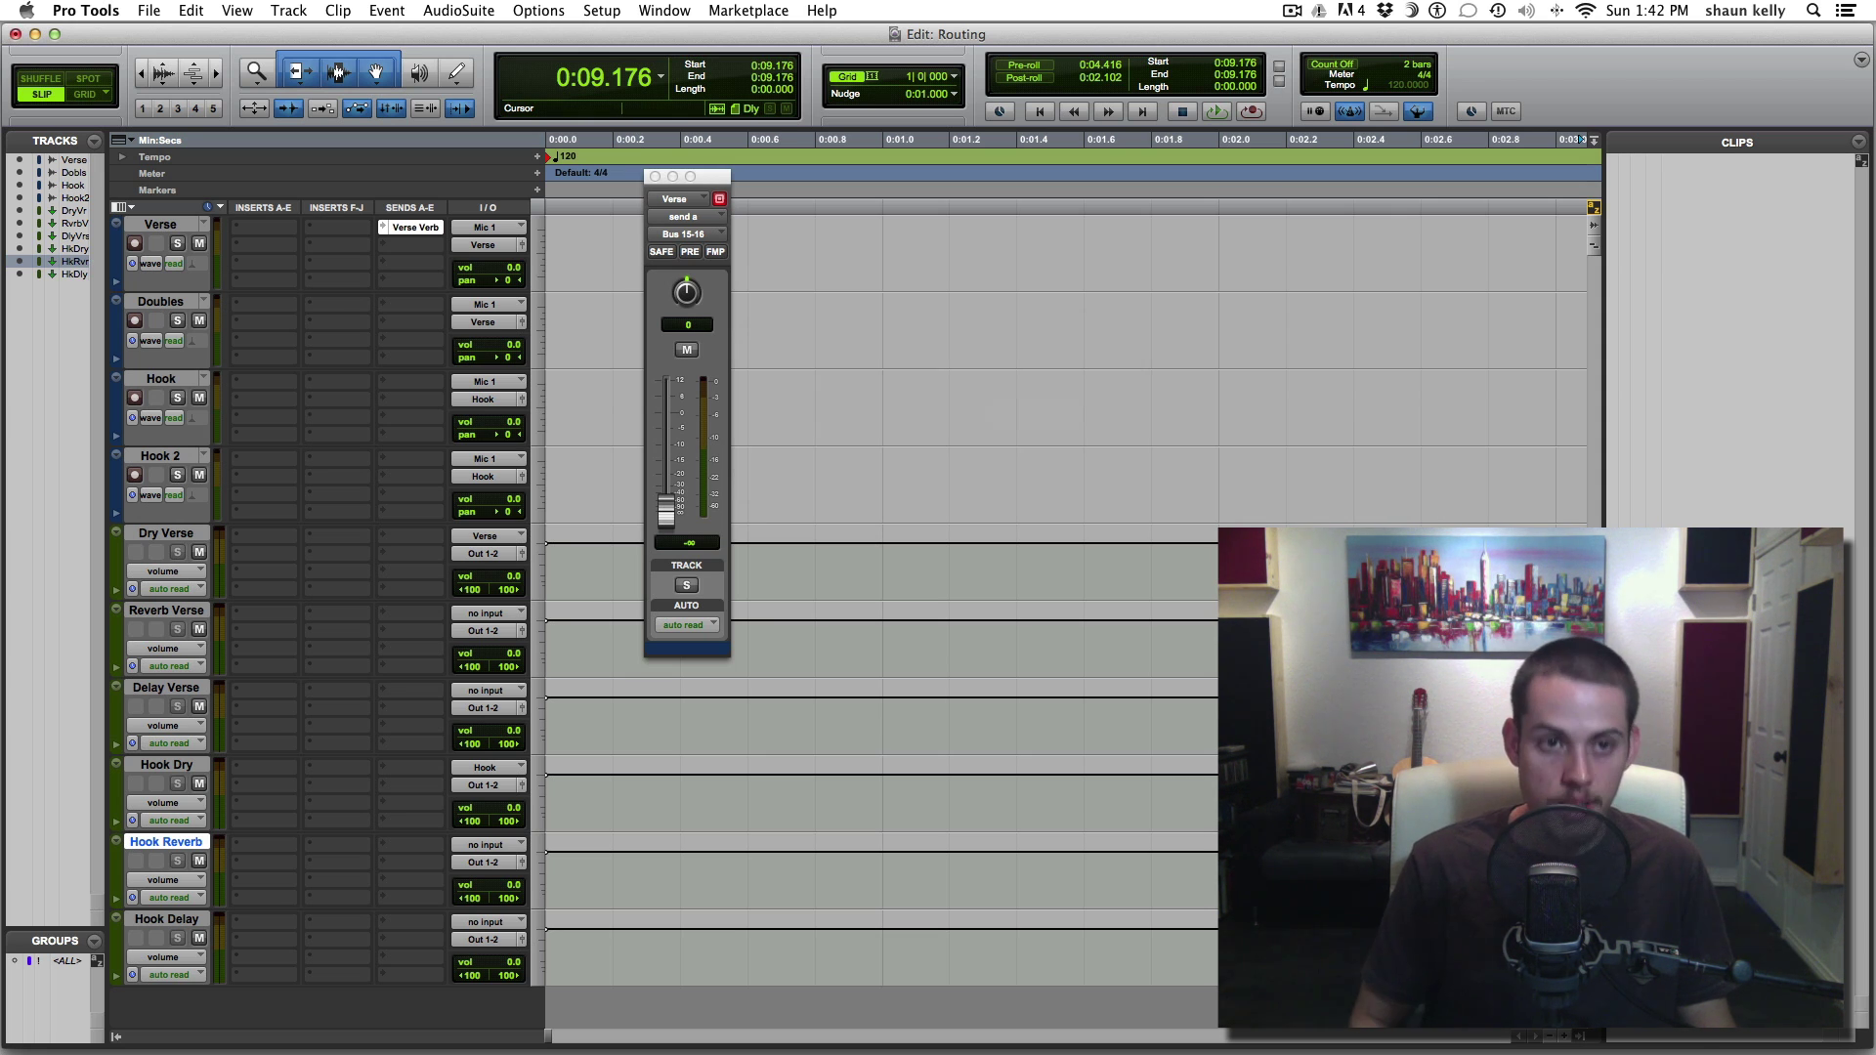
# Set the input of the Reverb Verse aux track to the stereo Verse Verb bus
pyautogui.click(164, 612)
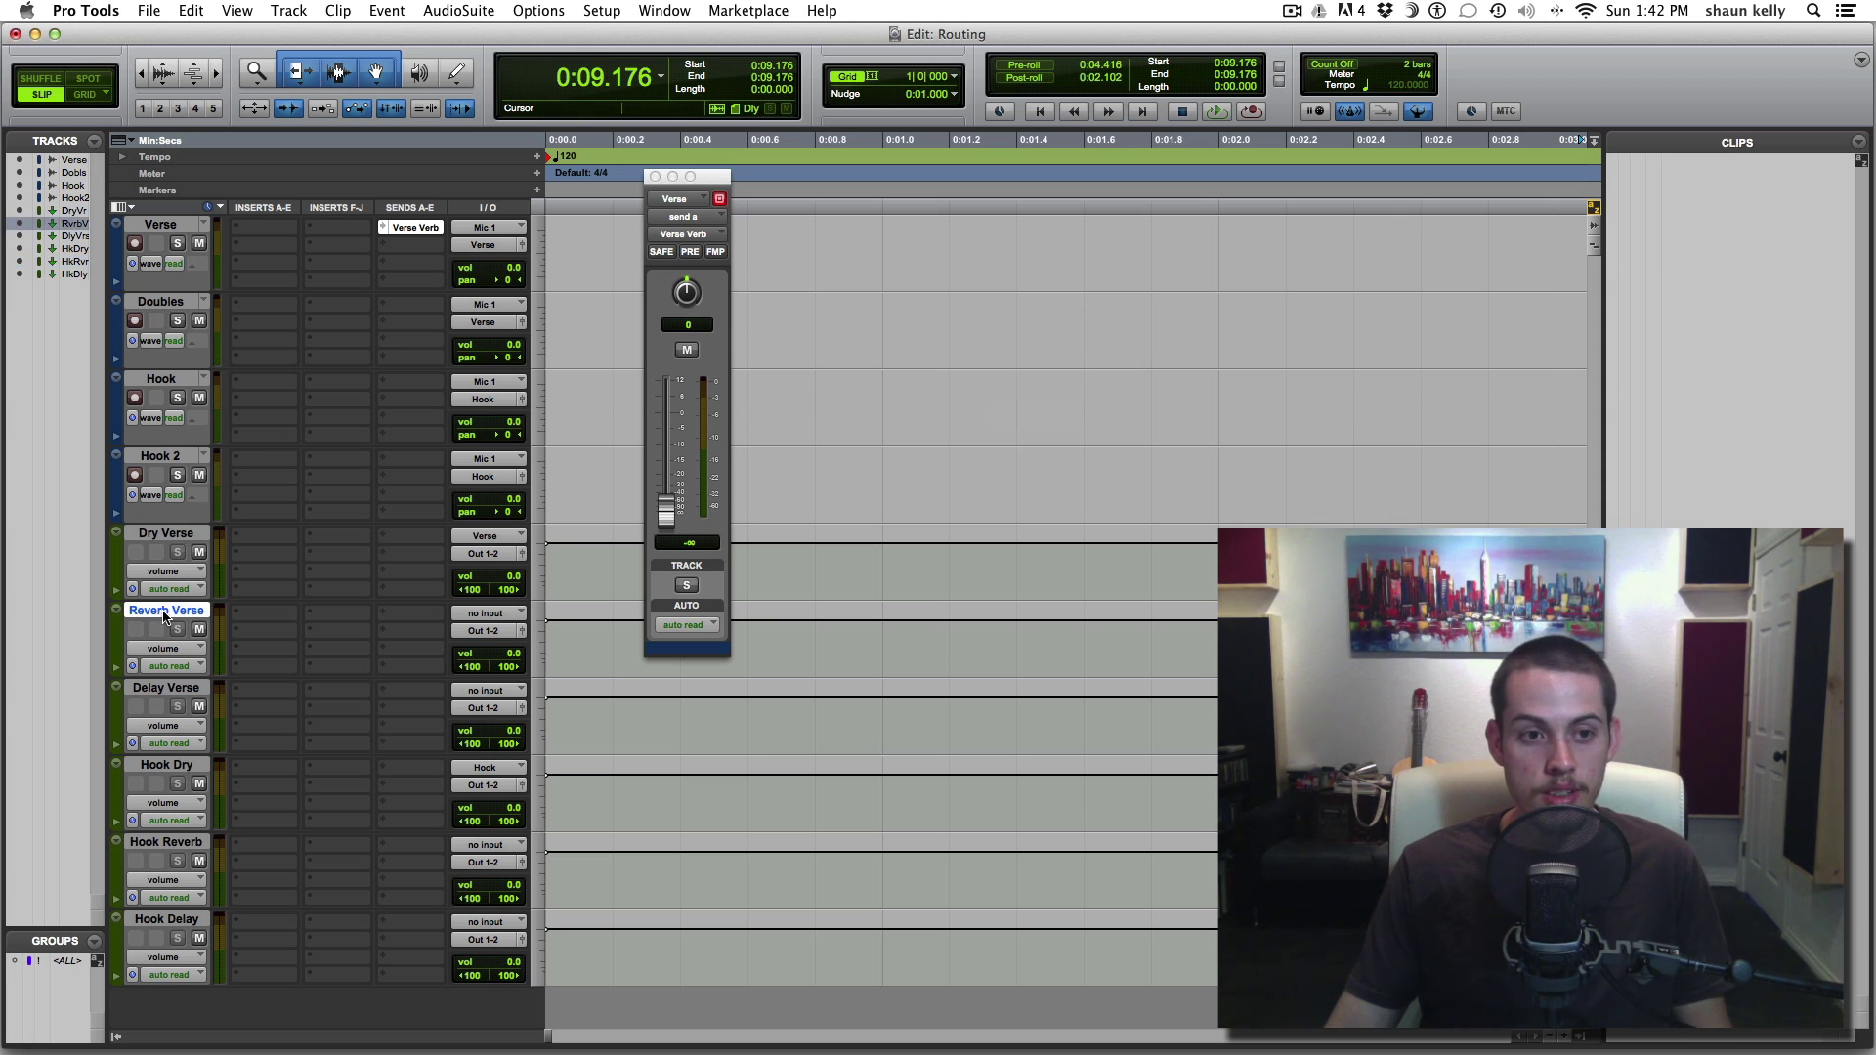
pyautogui.click(510, 615)
pyautogui.moveTo(501, 662)
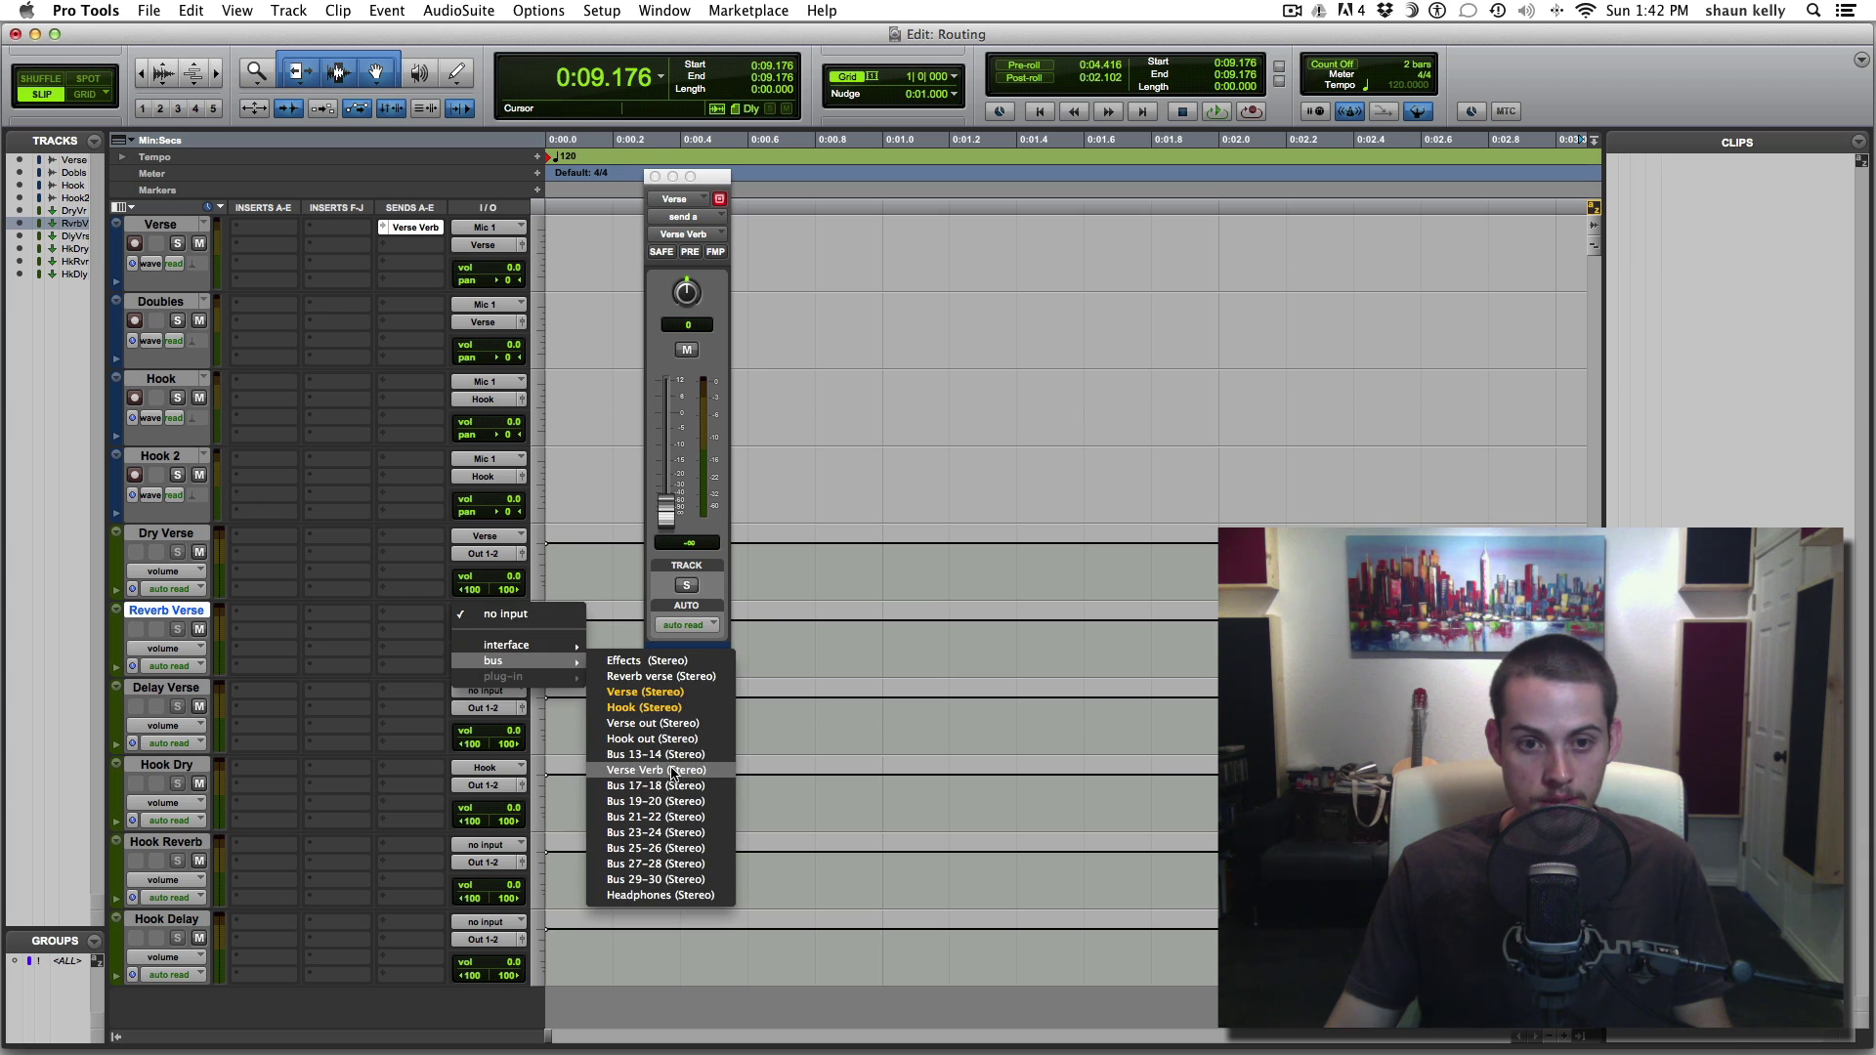
pyautogui.click(672, 771)
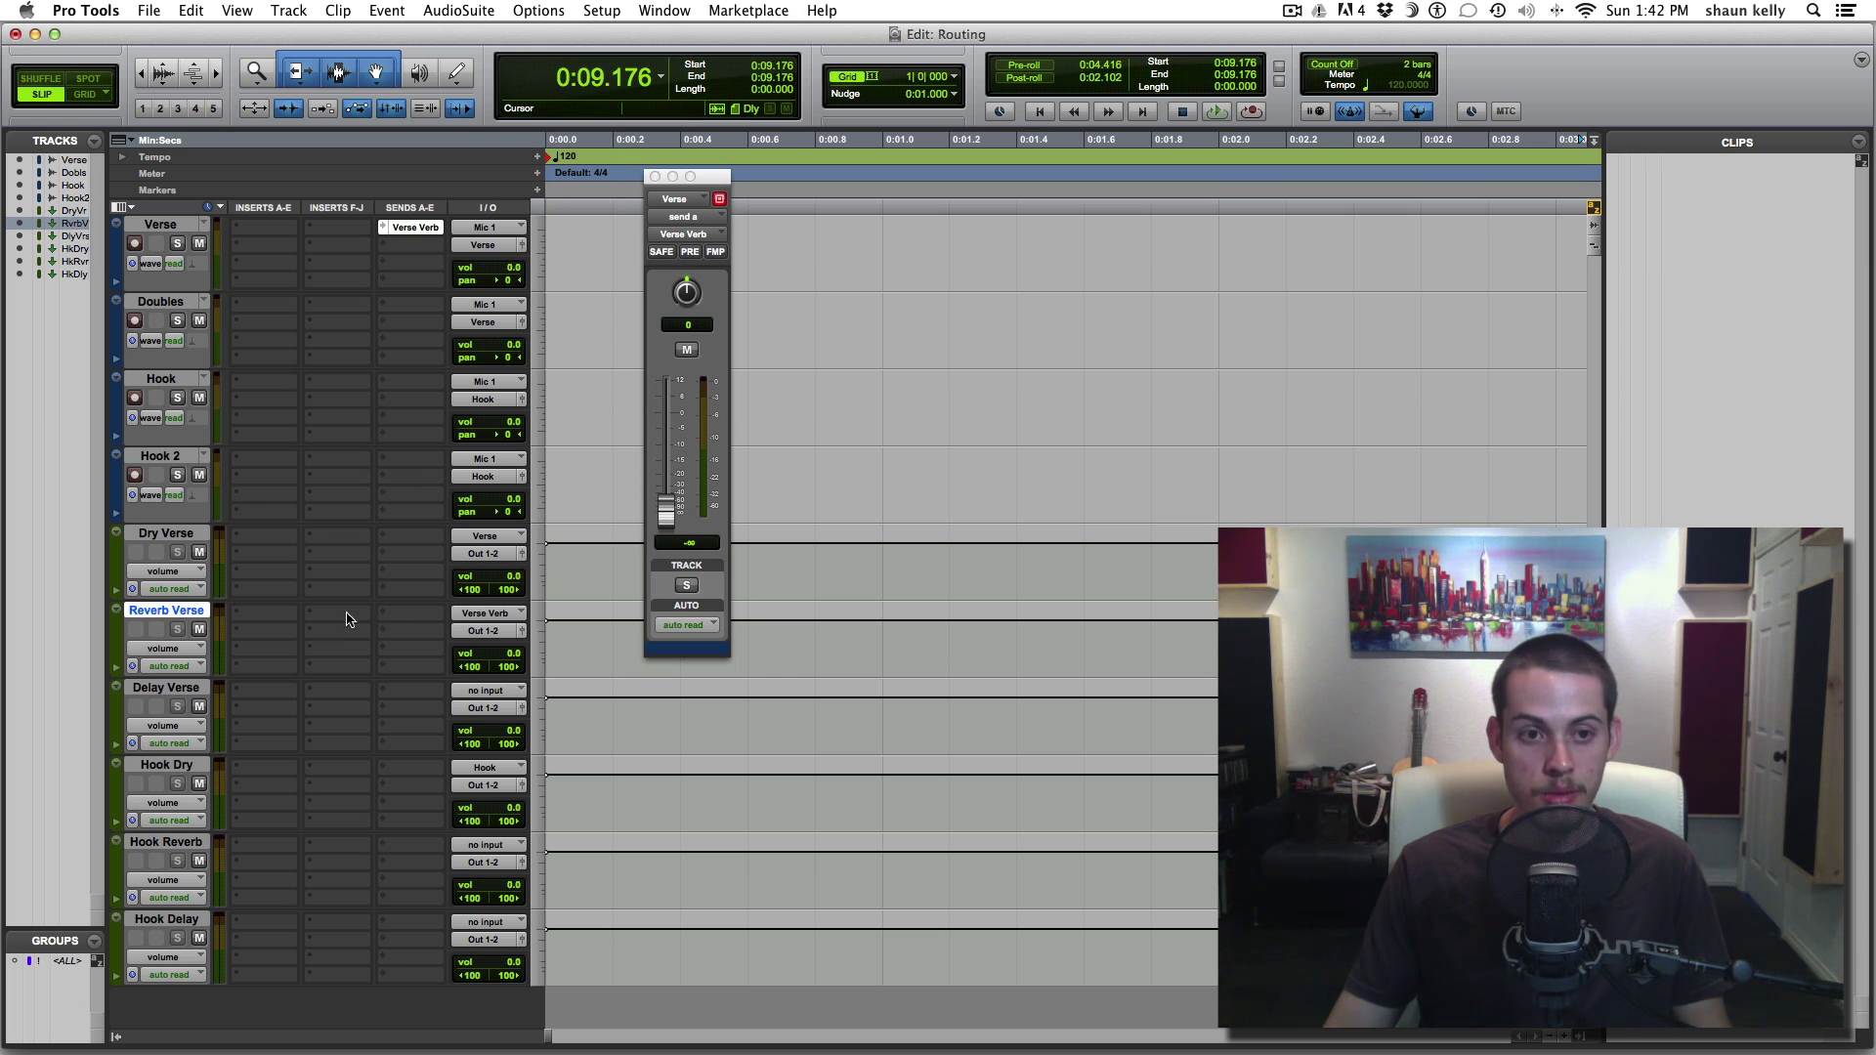
# Insert the D-Verb (stereo) multichannel plug-in in the first insert slot of the Reverb Verse track and close its window
pyautogui.click(236, 616)
pyautogui.moveTo(322, 645)
pyautogui.moveTo(508, 692)
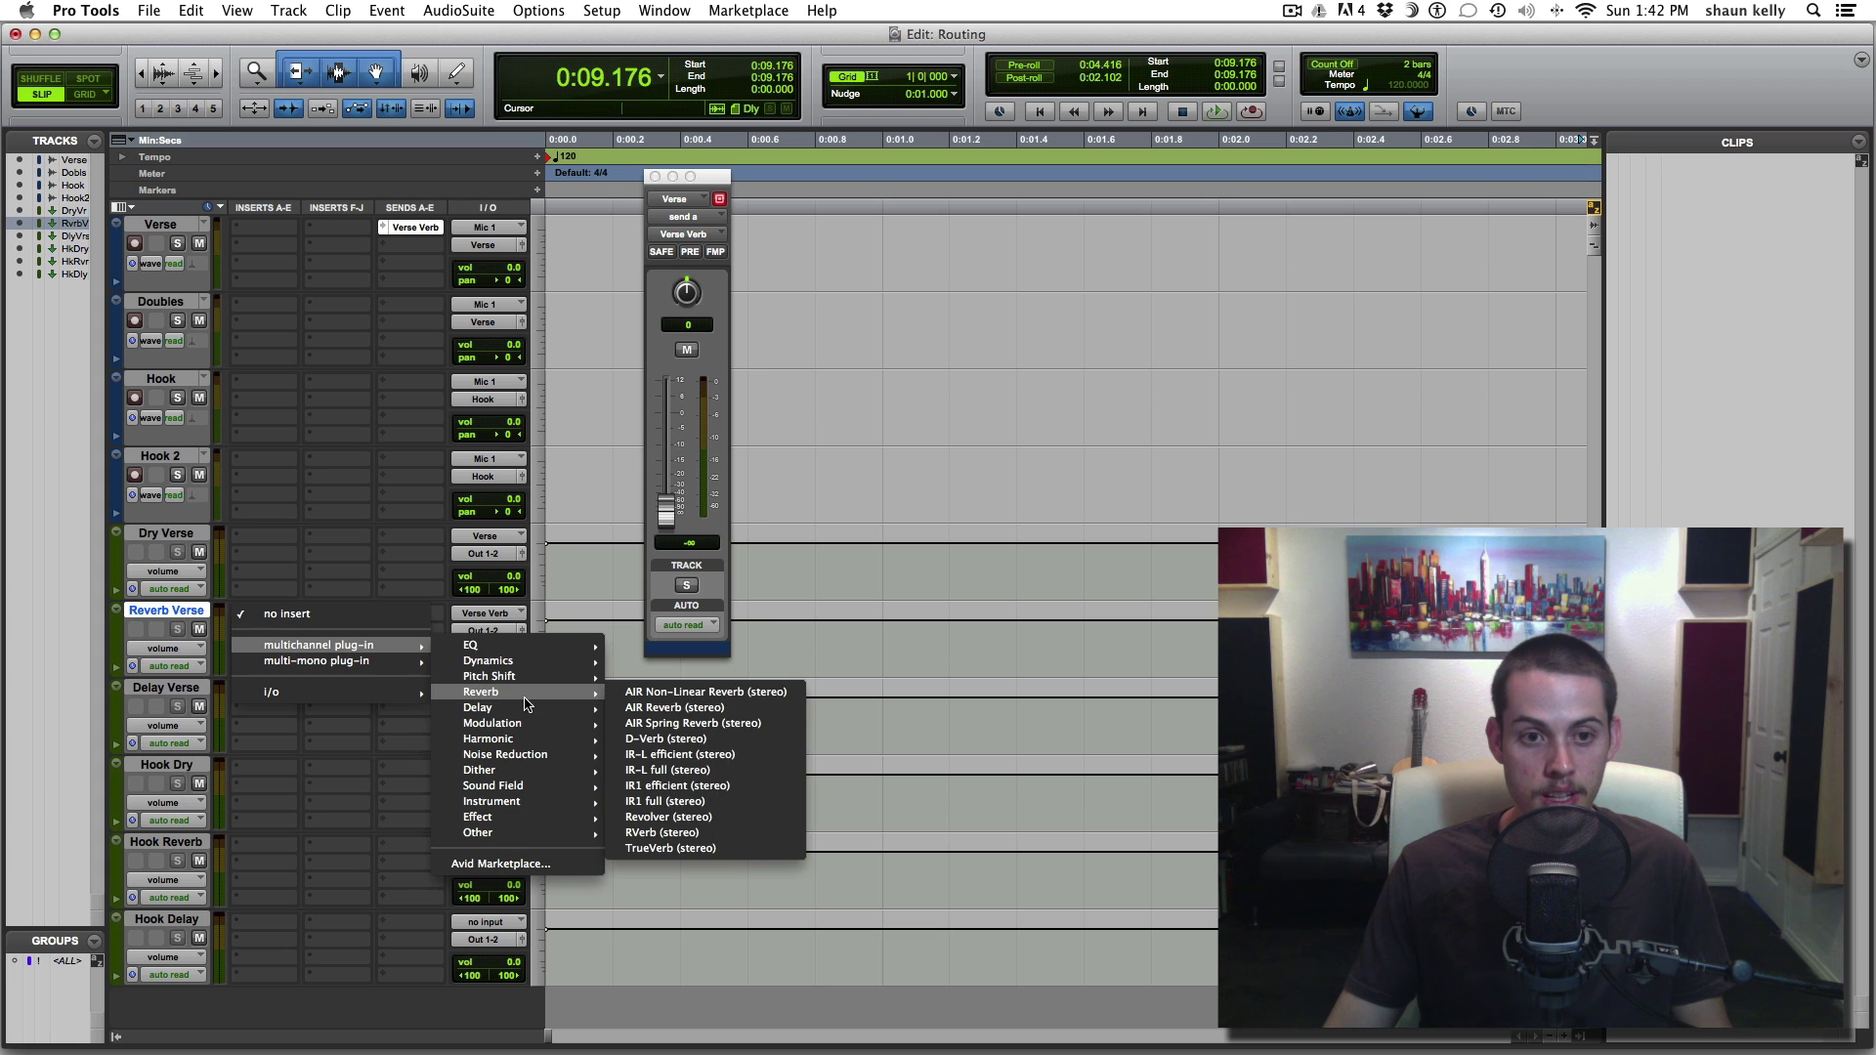
pyautogui.click(664, 740)
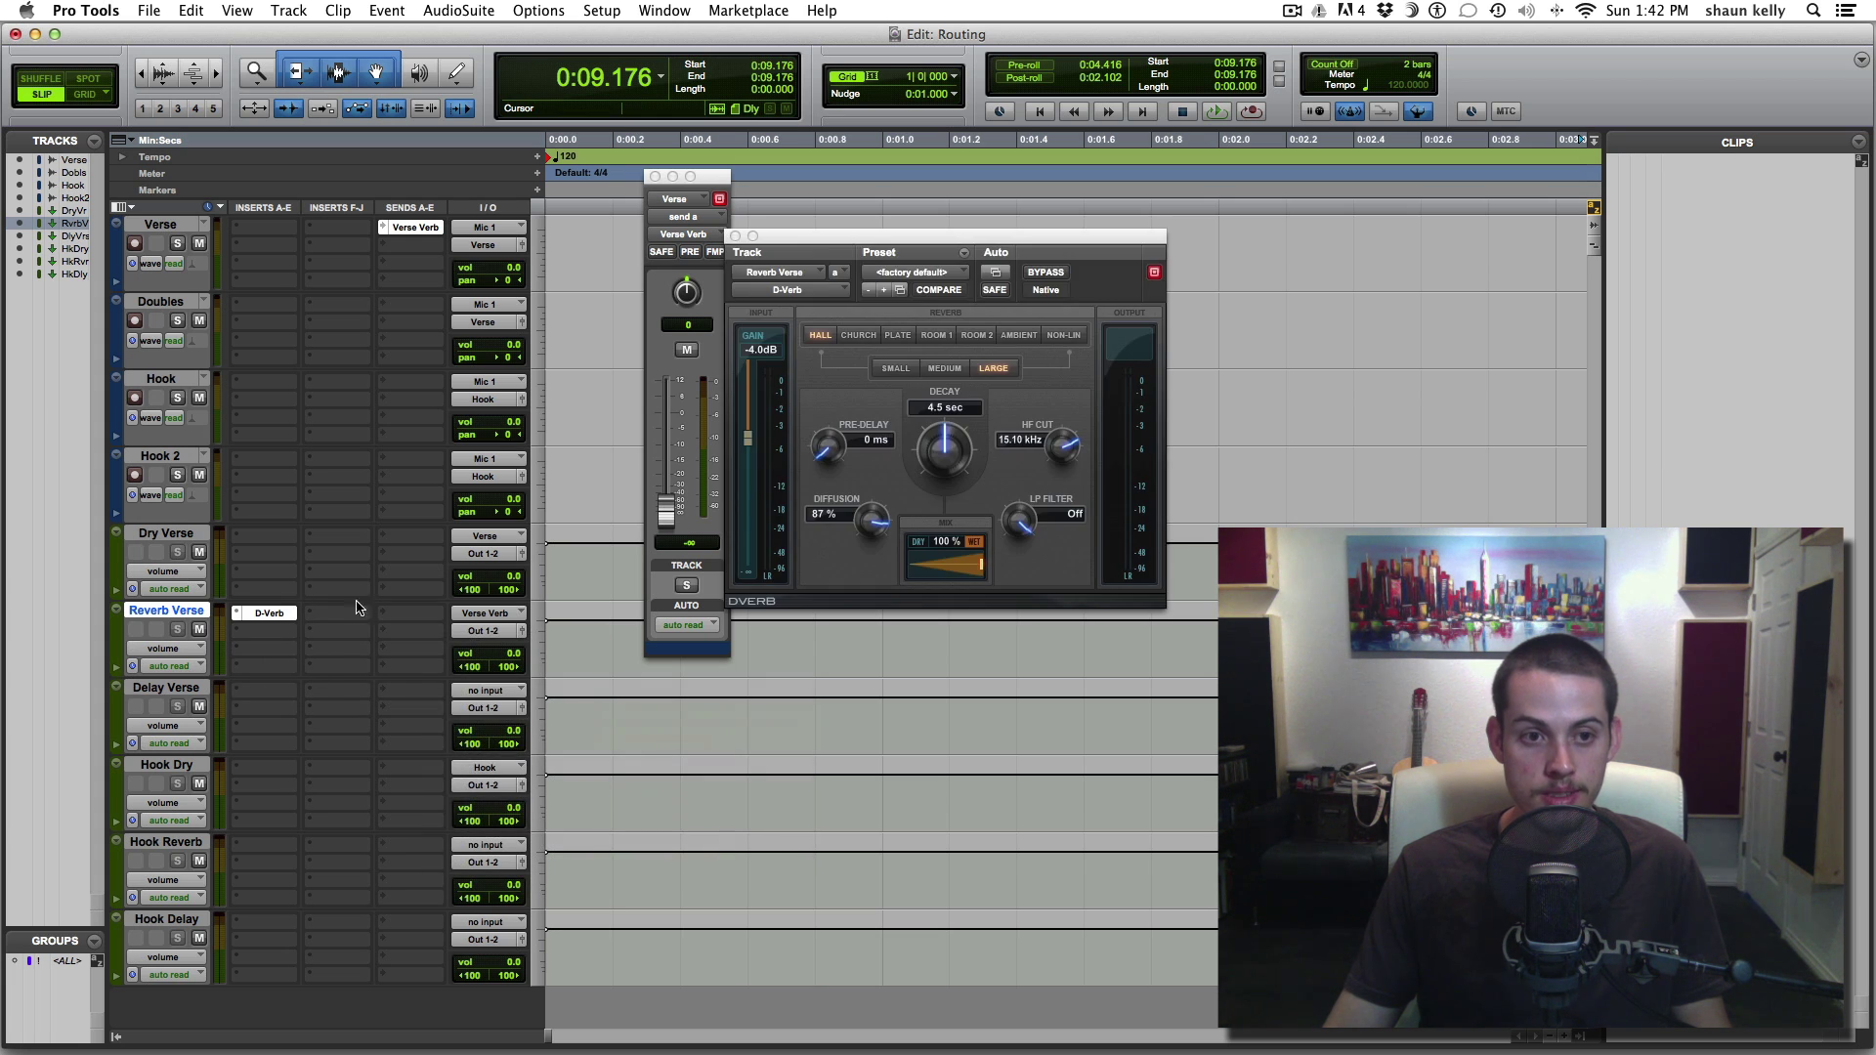
pyautogui.click(736, 236)
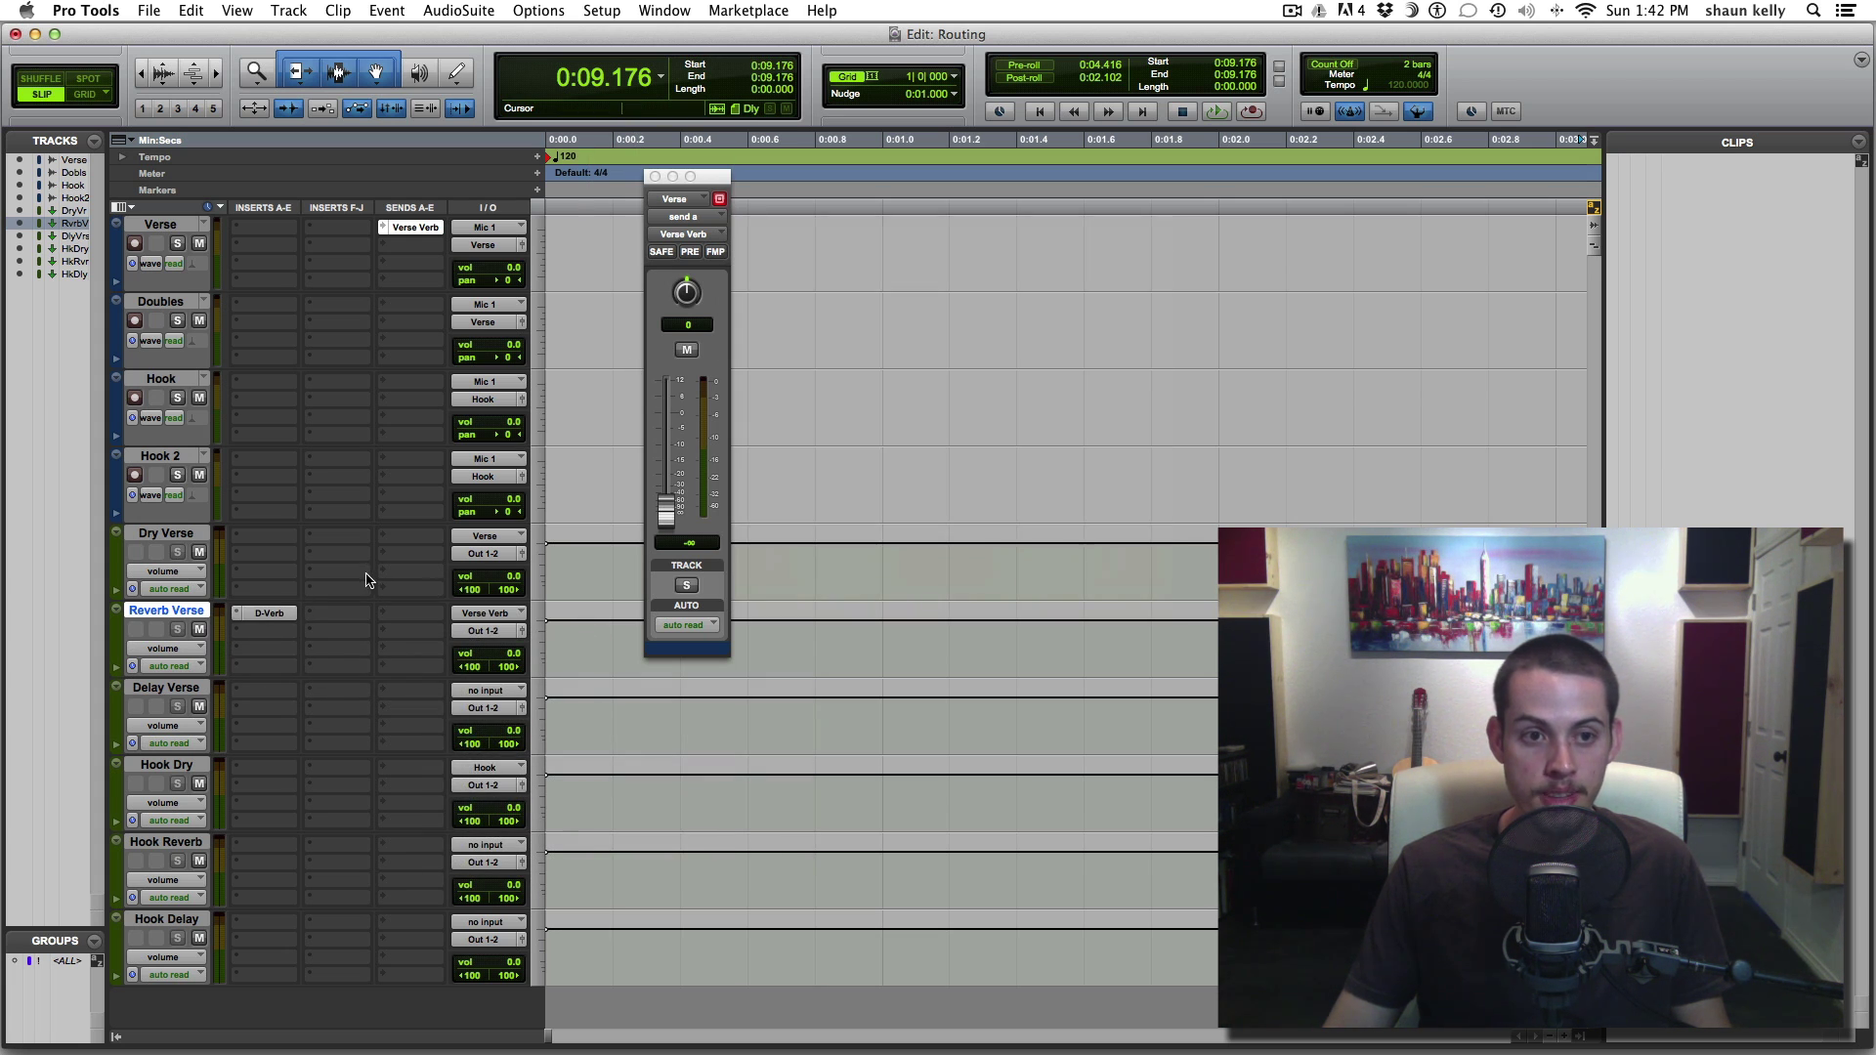
# Try raising the Verse track's Verse Verb send level to -8.3 dB, lower it fully again and close the send window
pyautogui.click(420, 231)
pyautogui.click(420, 231)
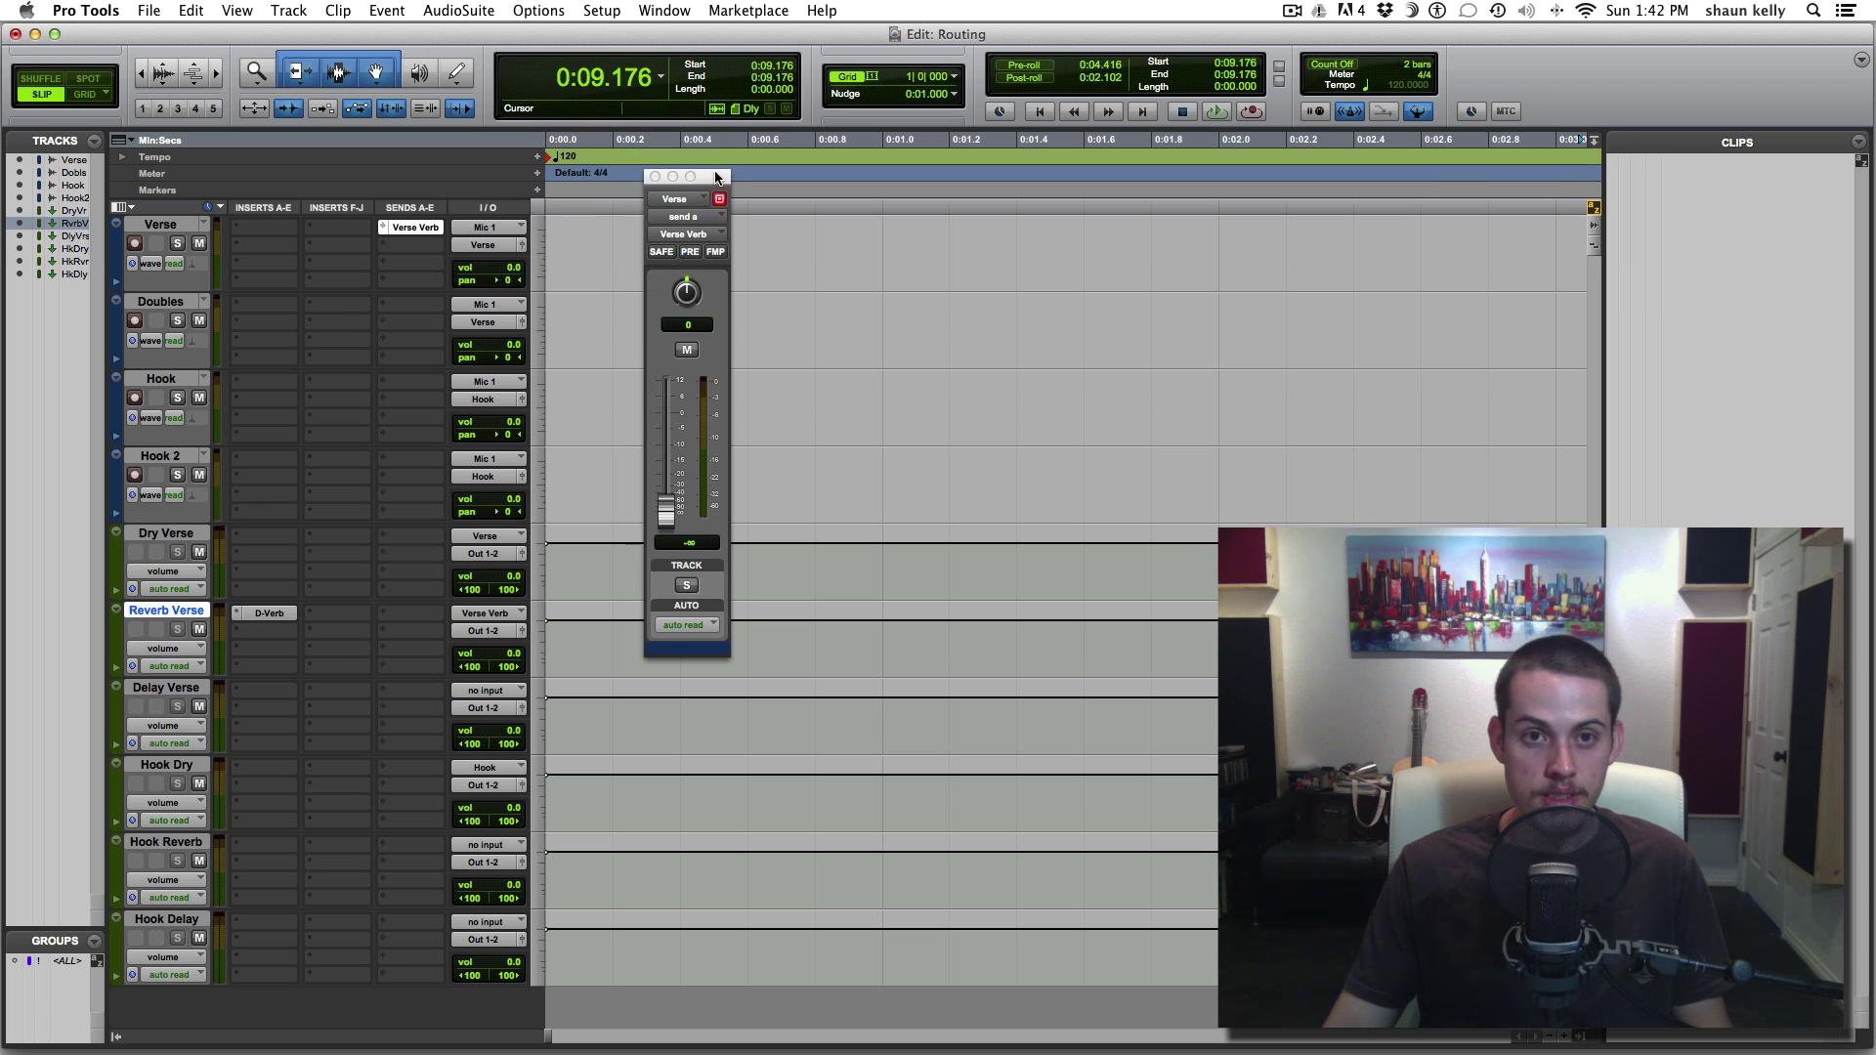
pyautogui.moveTo(717, 180)
pyautogui.mouseDown()
pyautogui.moveTo(672, 233)
pyautogui.moveTo(705, 174)
pyautogui.mouseUp()
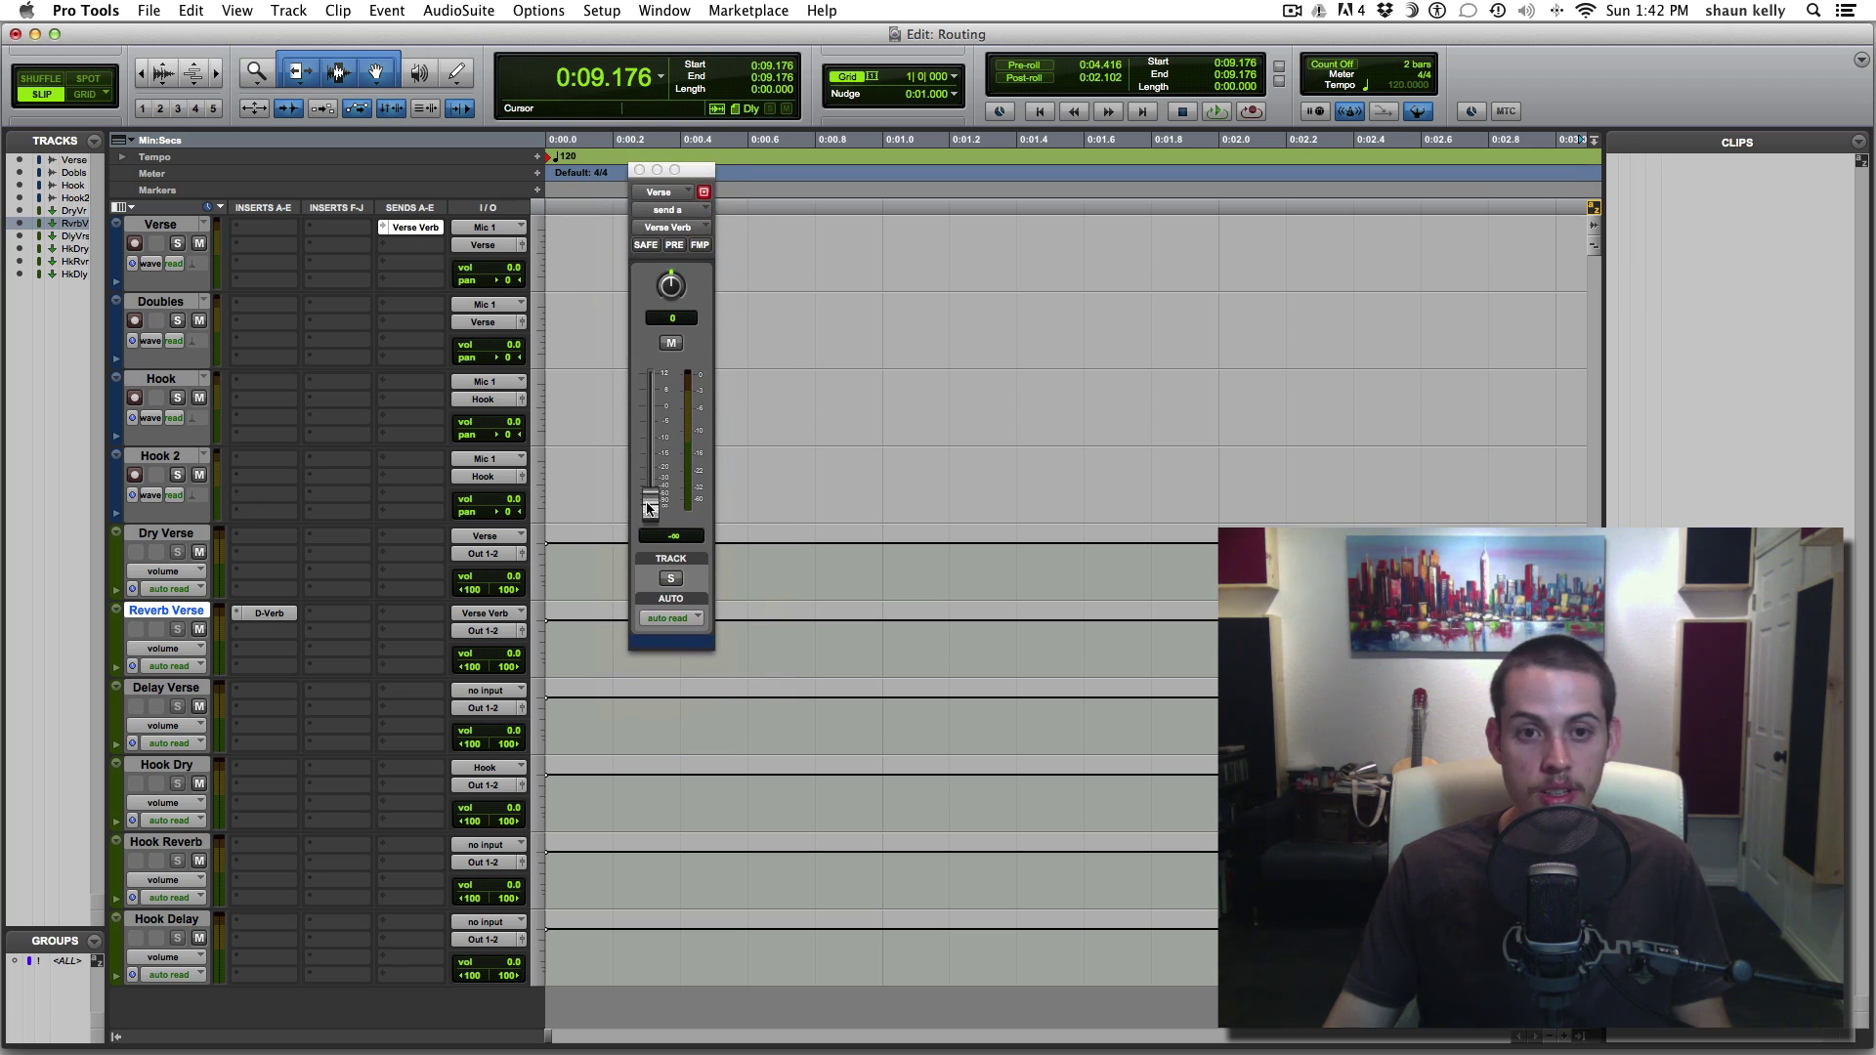
pyautogui.moveTo(648, 507); pyautogui.dragTo(650, 433)
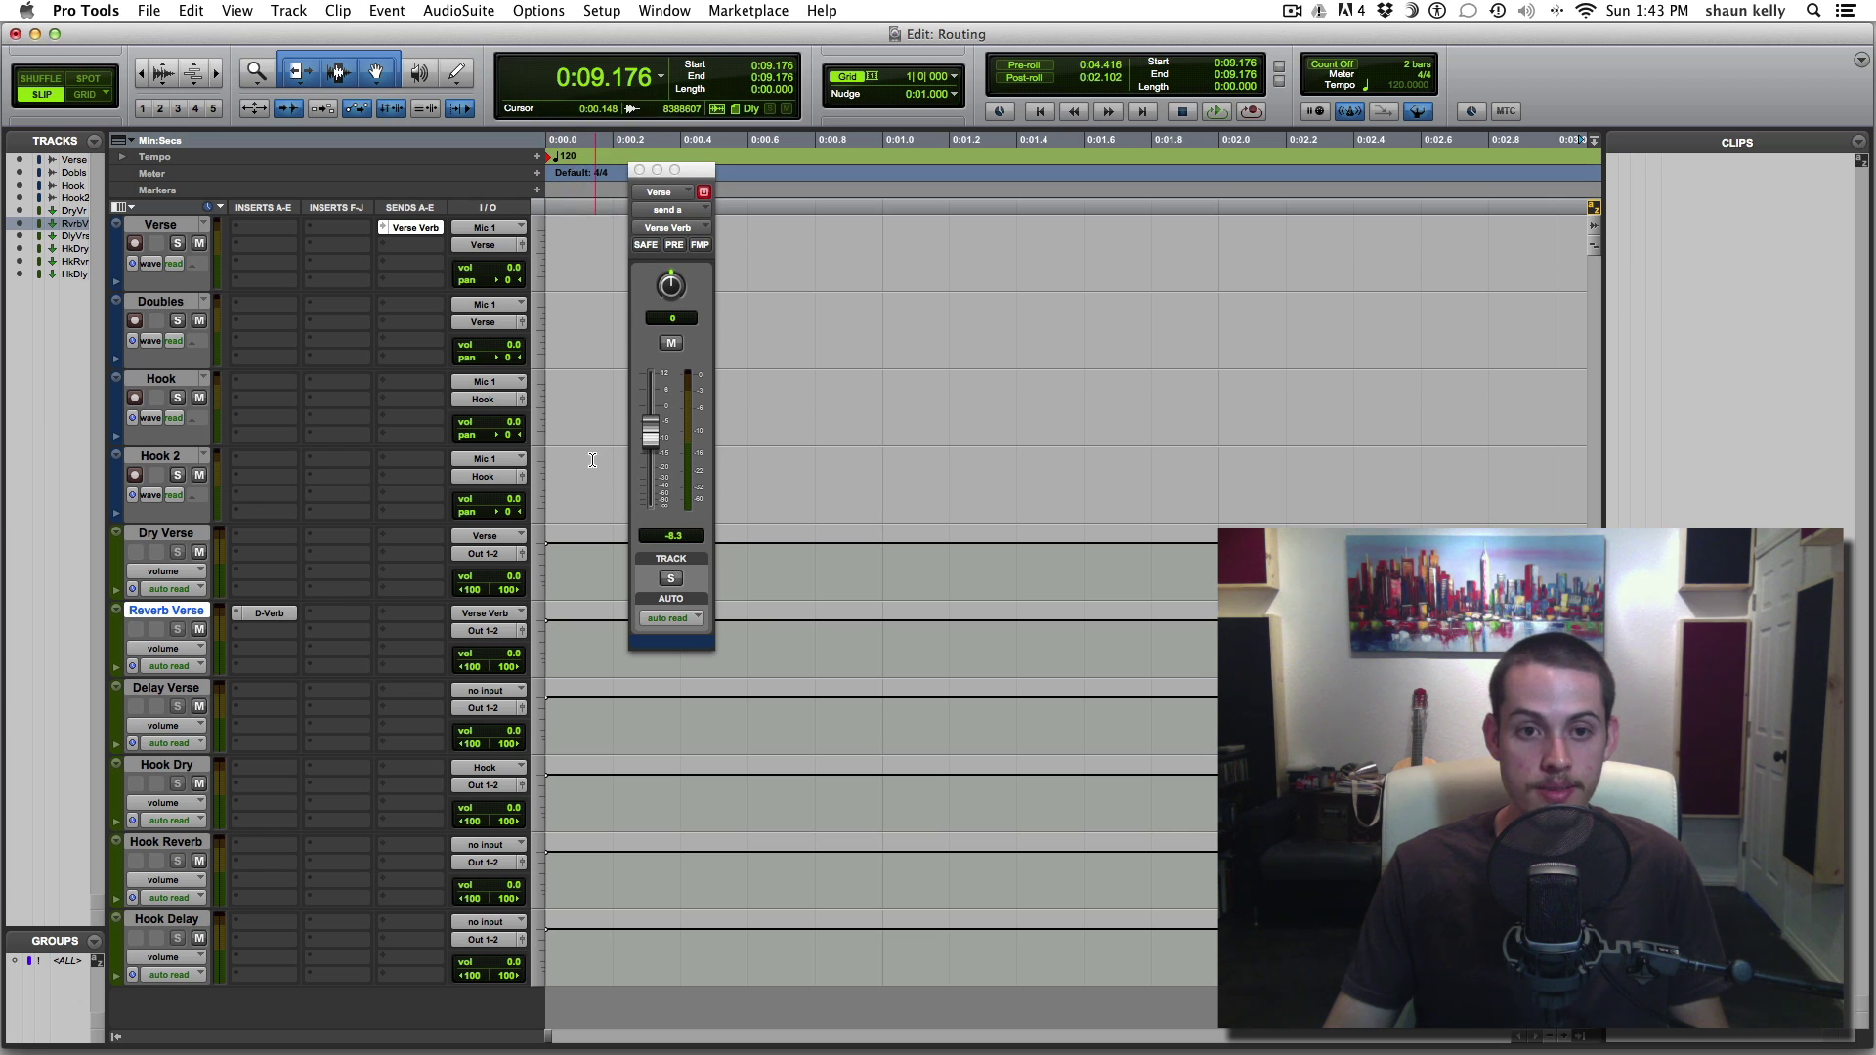
pyautogui.moveTo(650, 433); pyautogui.dragTo(656, 548)
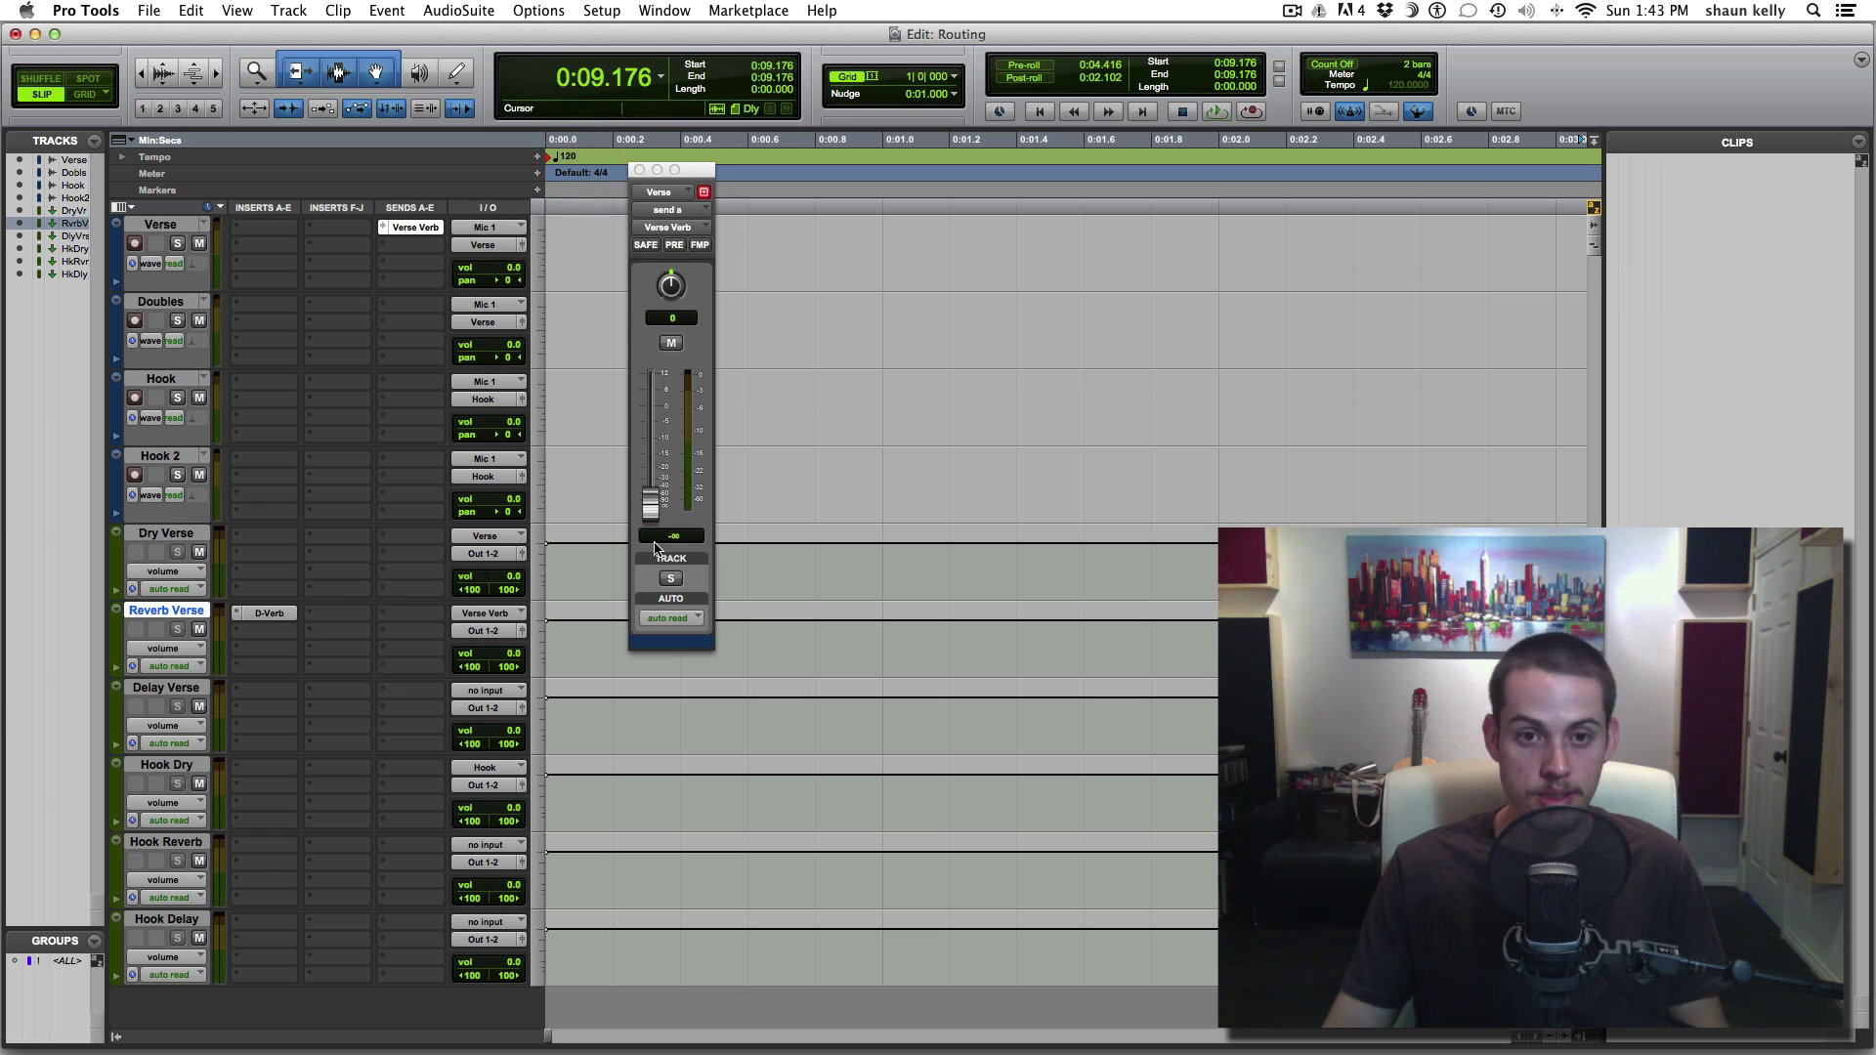
pyautogui.click(639, 170)
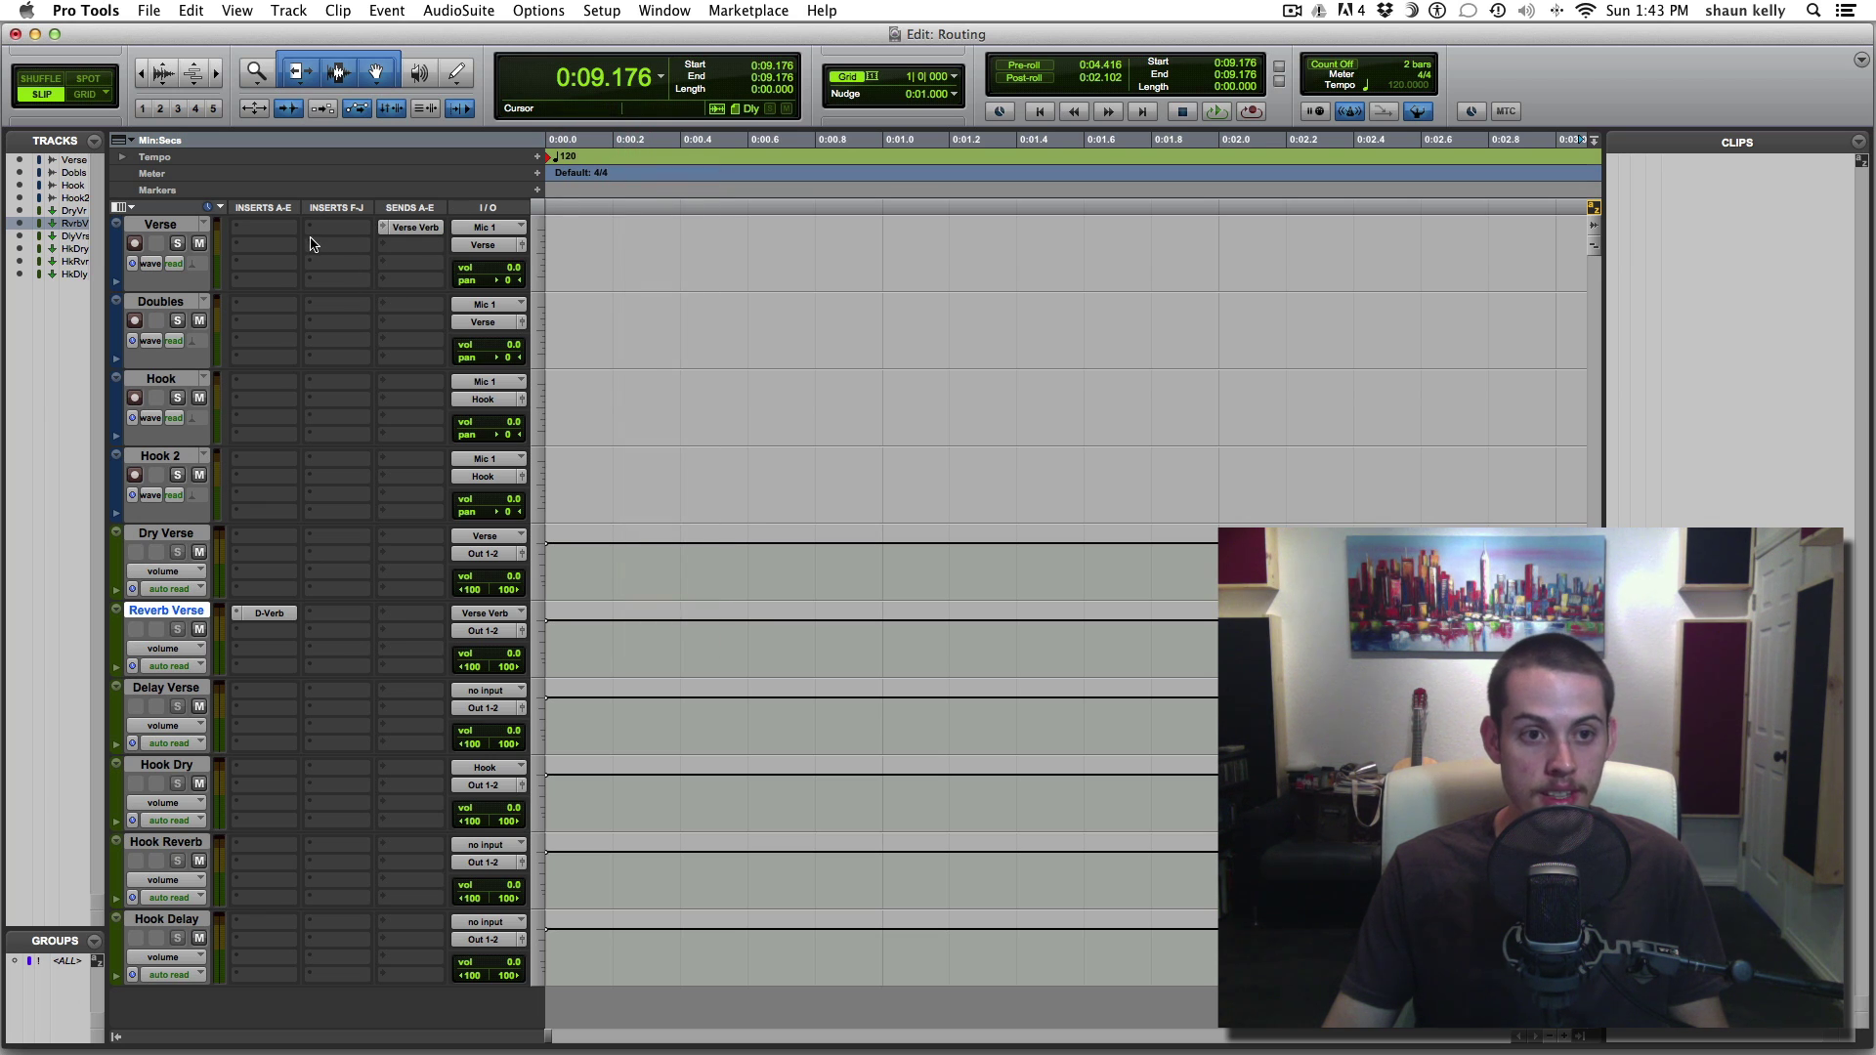
# Add a send to Bus 19-20 (Stereo) in the second send slot of the Verse track
pyautogui.click(386, 251)
pyautogui.moveTo(430, 292)
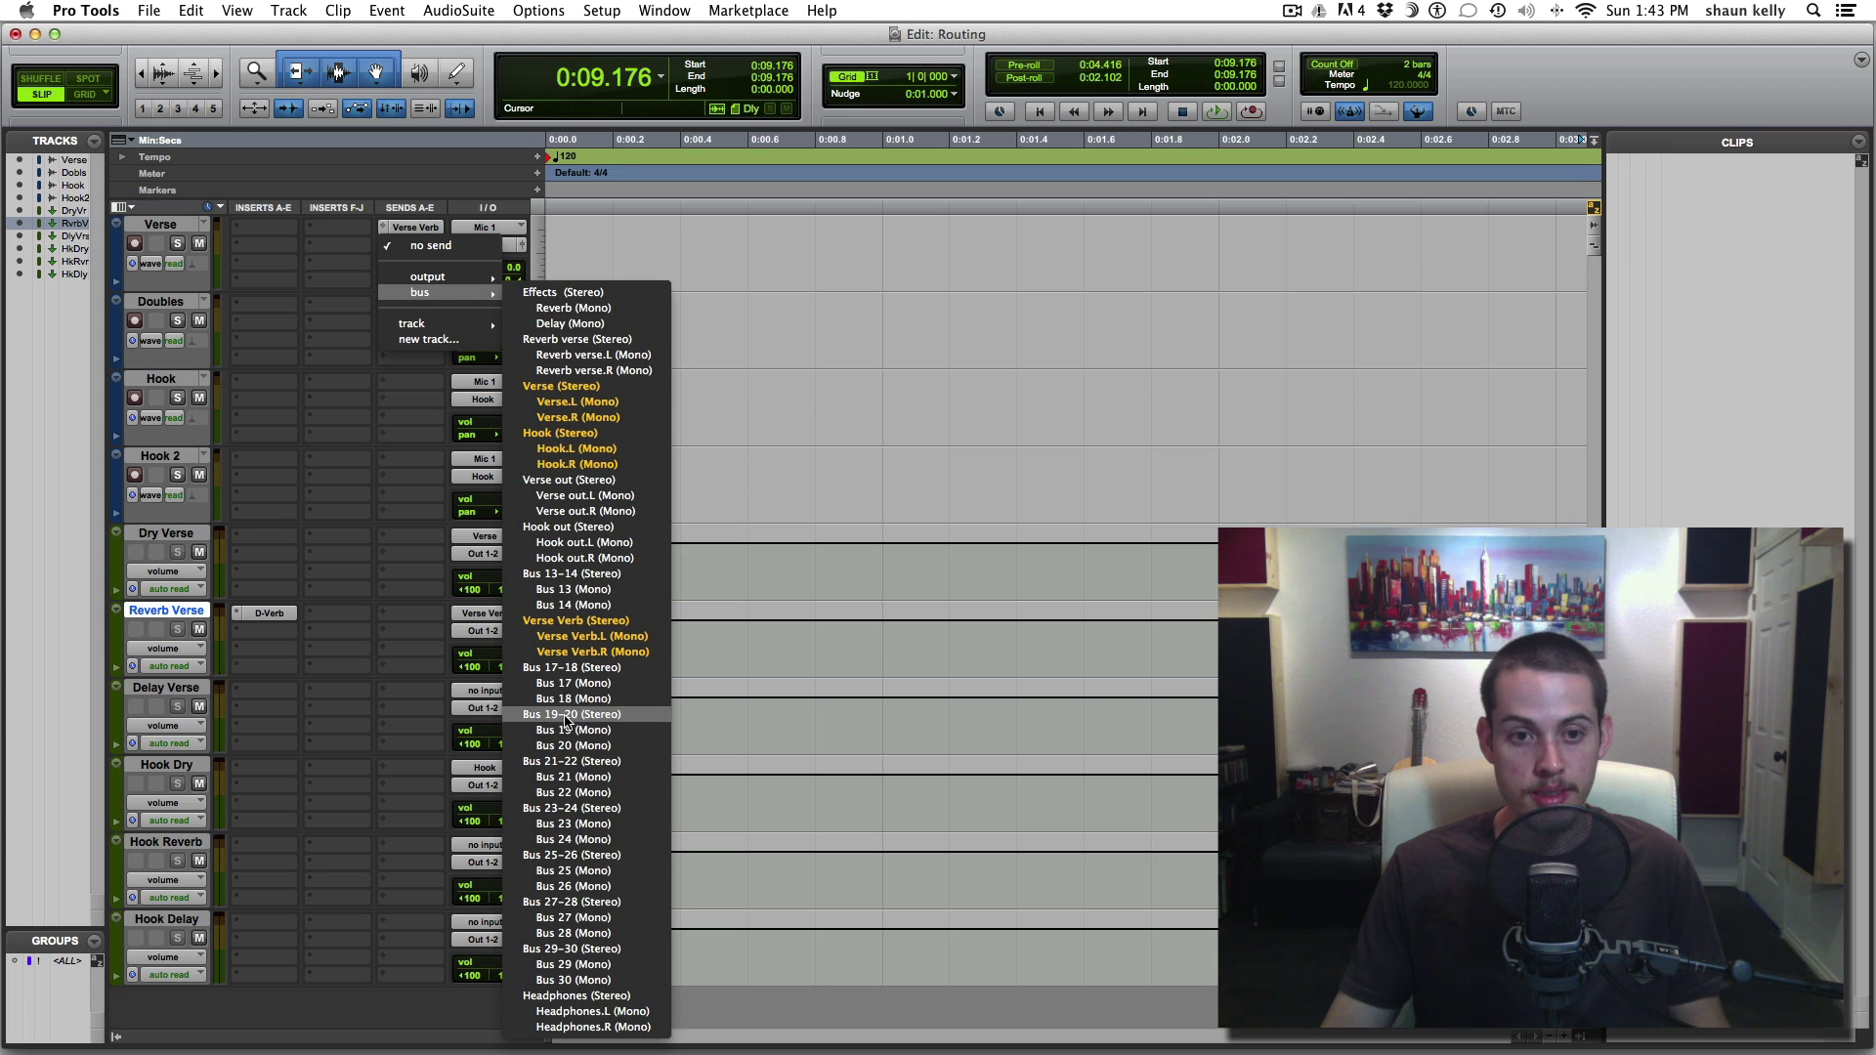
pyautogui.click(567, 714)
# Rename the bus used by the Verse track's second send as Verse delay
pyautogui.rightClick(418, 245)
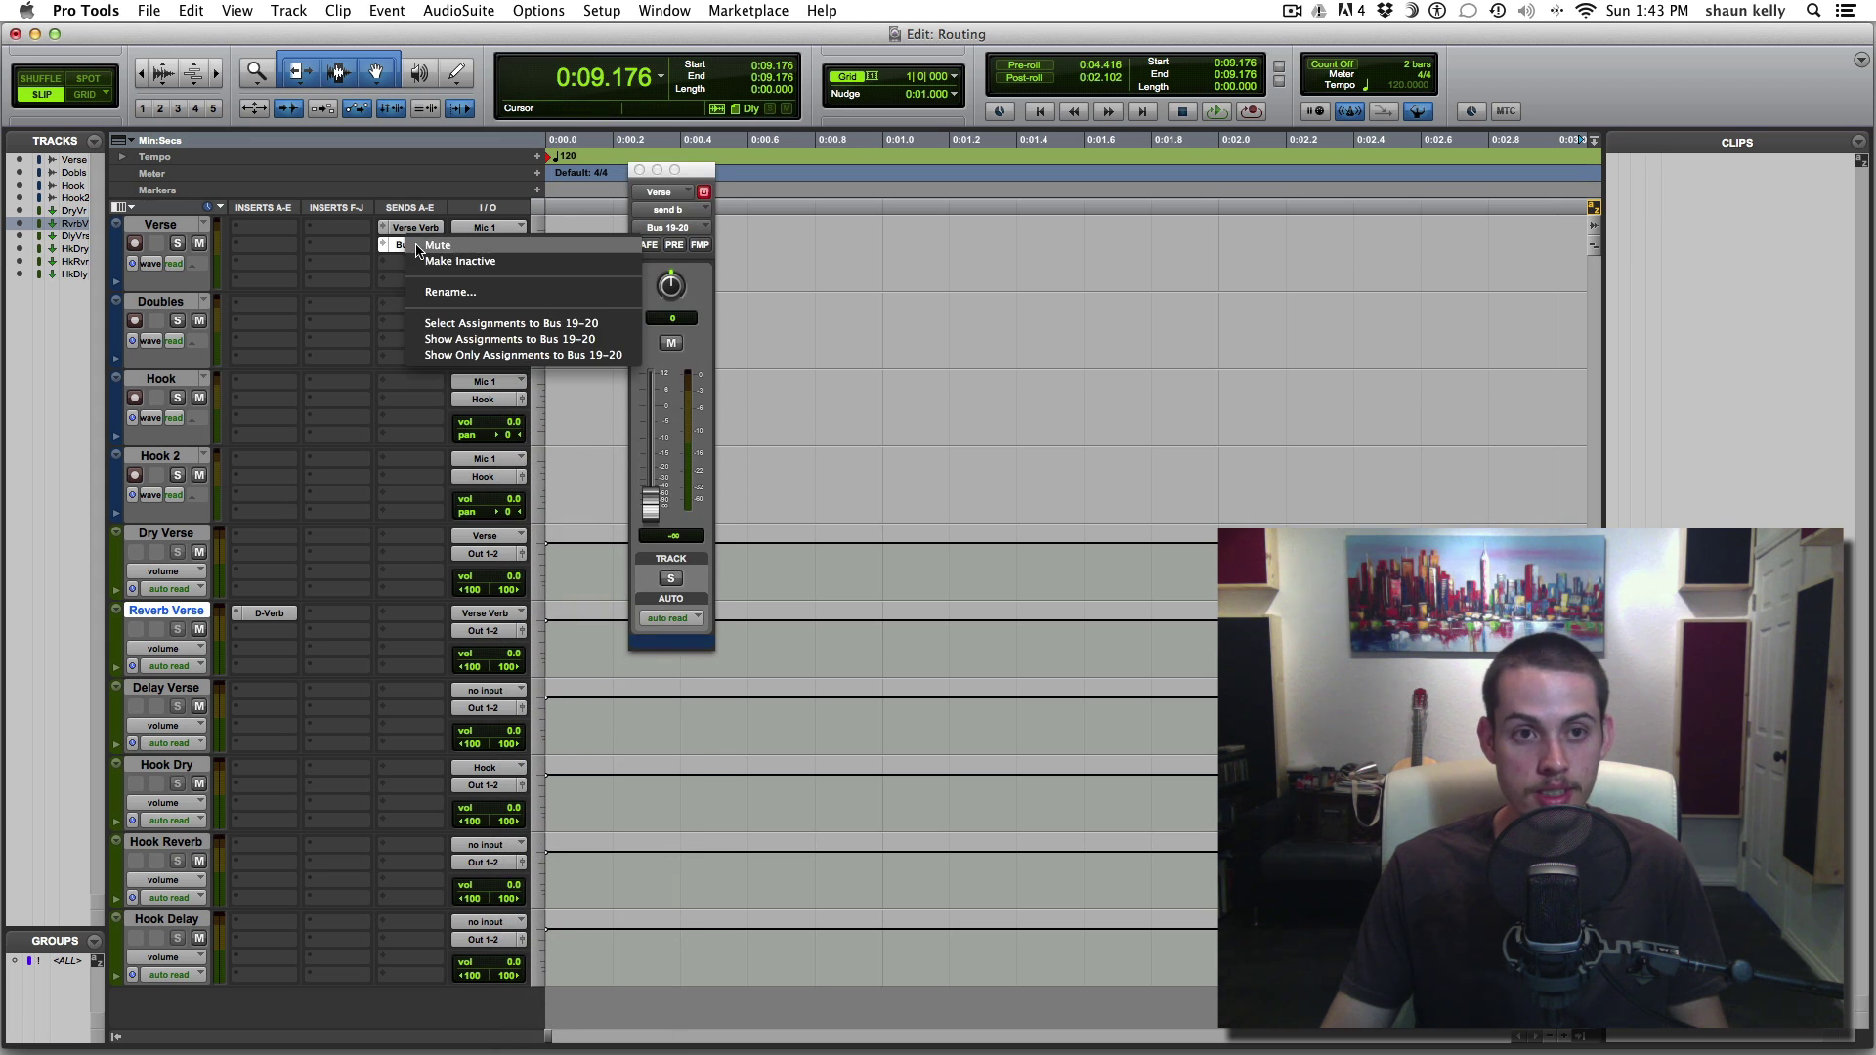
pyautogui.click(437, 294)
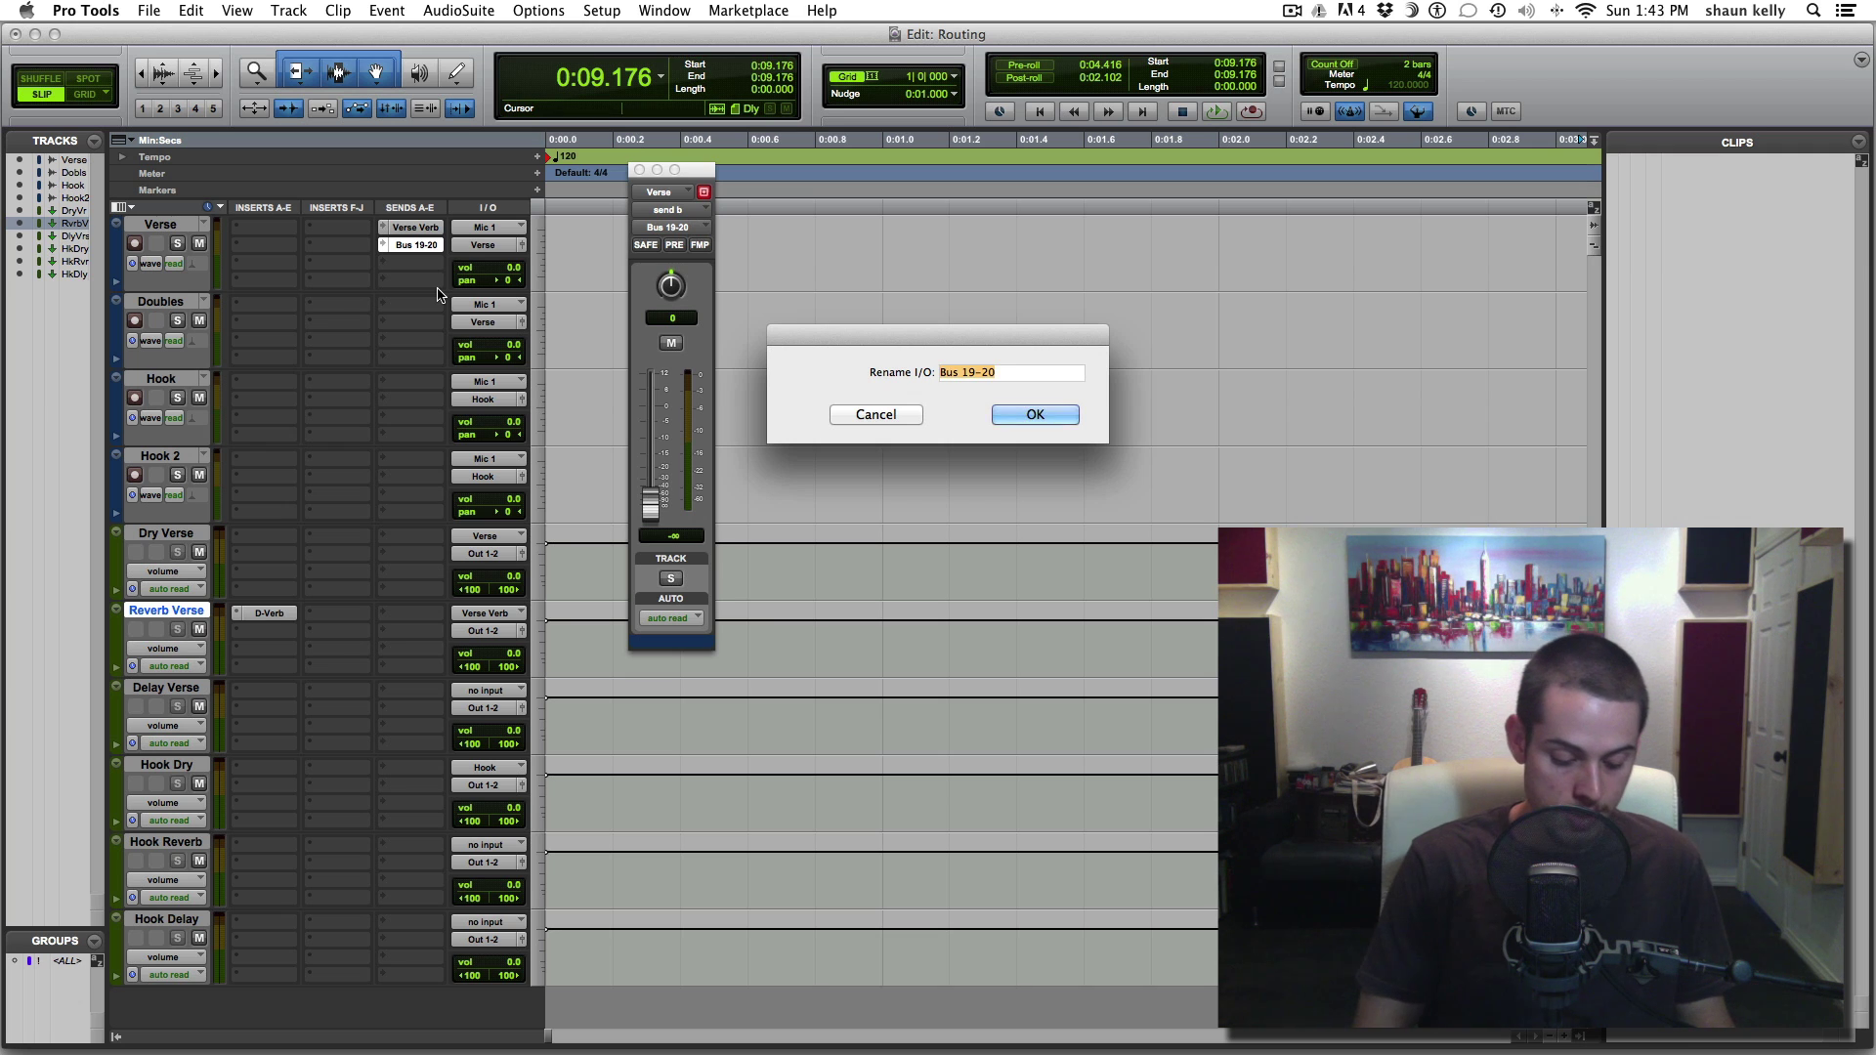
pyautogui.write('Verse de')
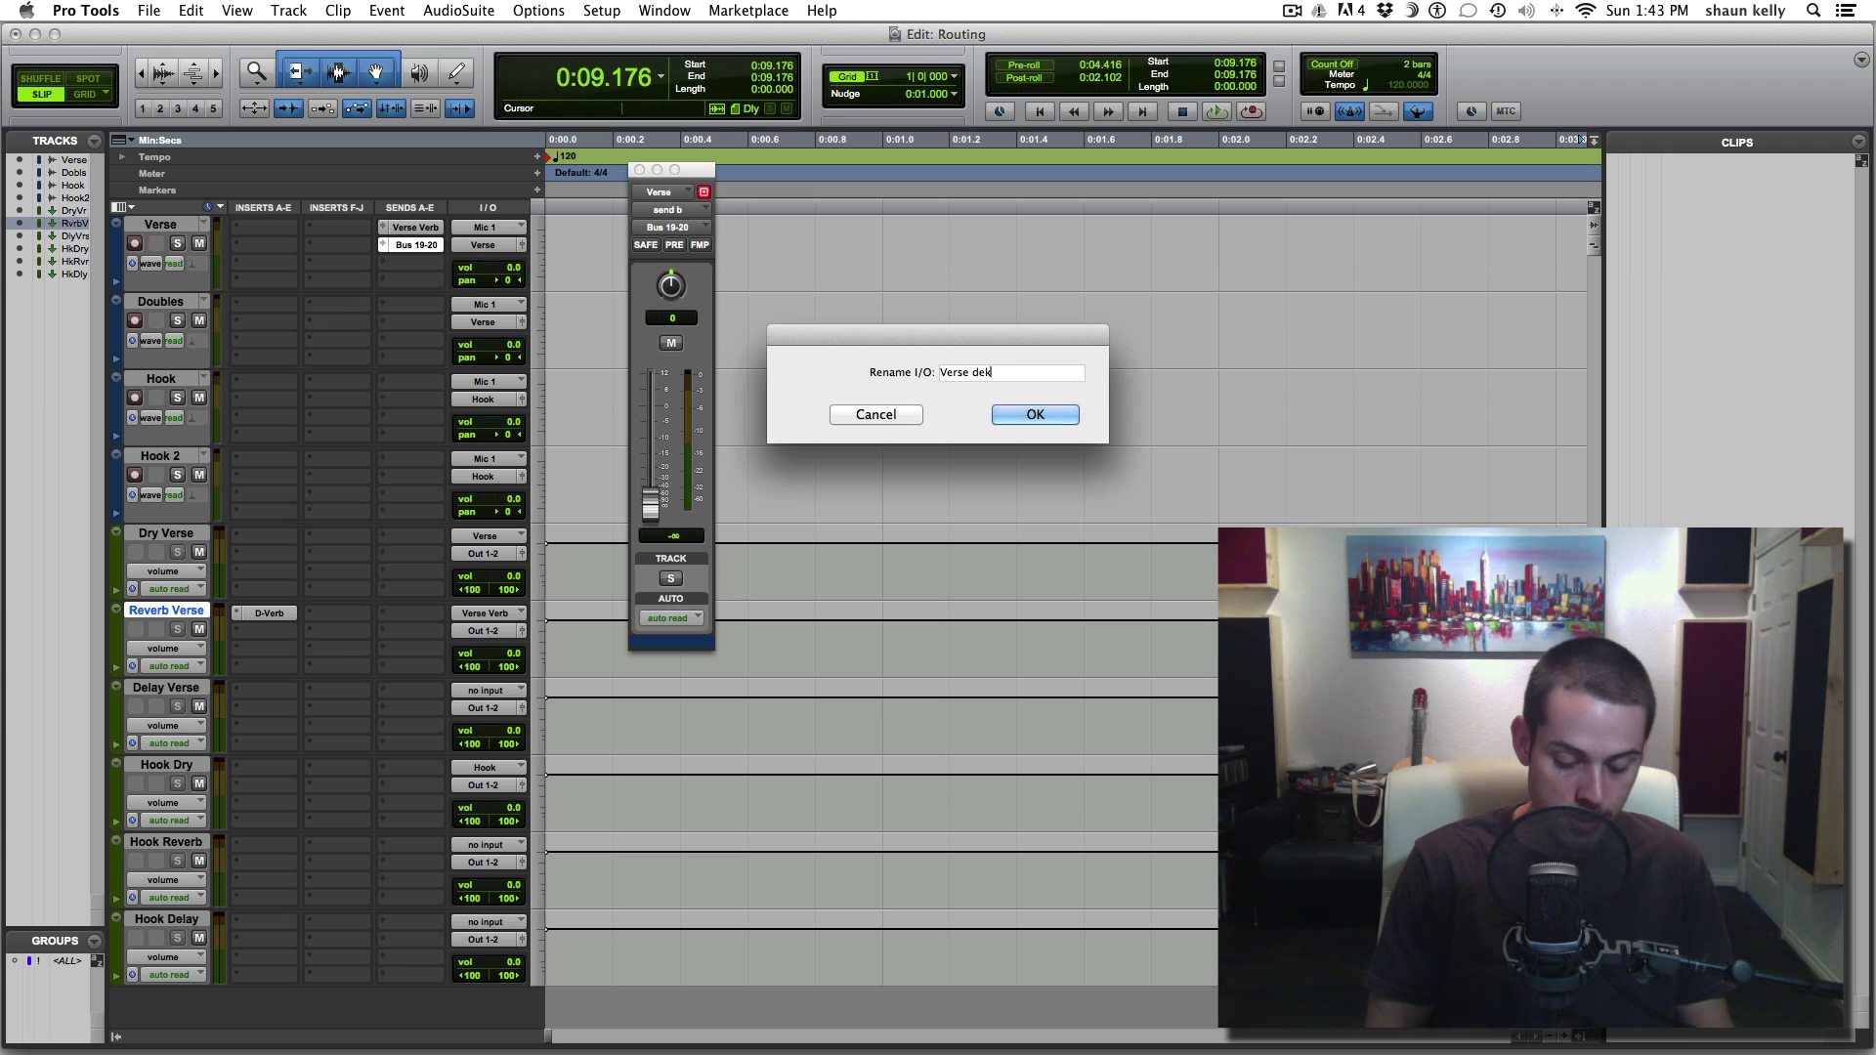
pyautogui.write('lay')
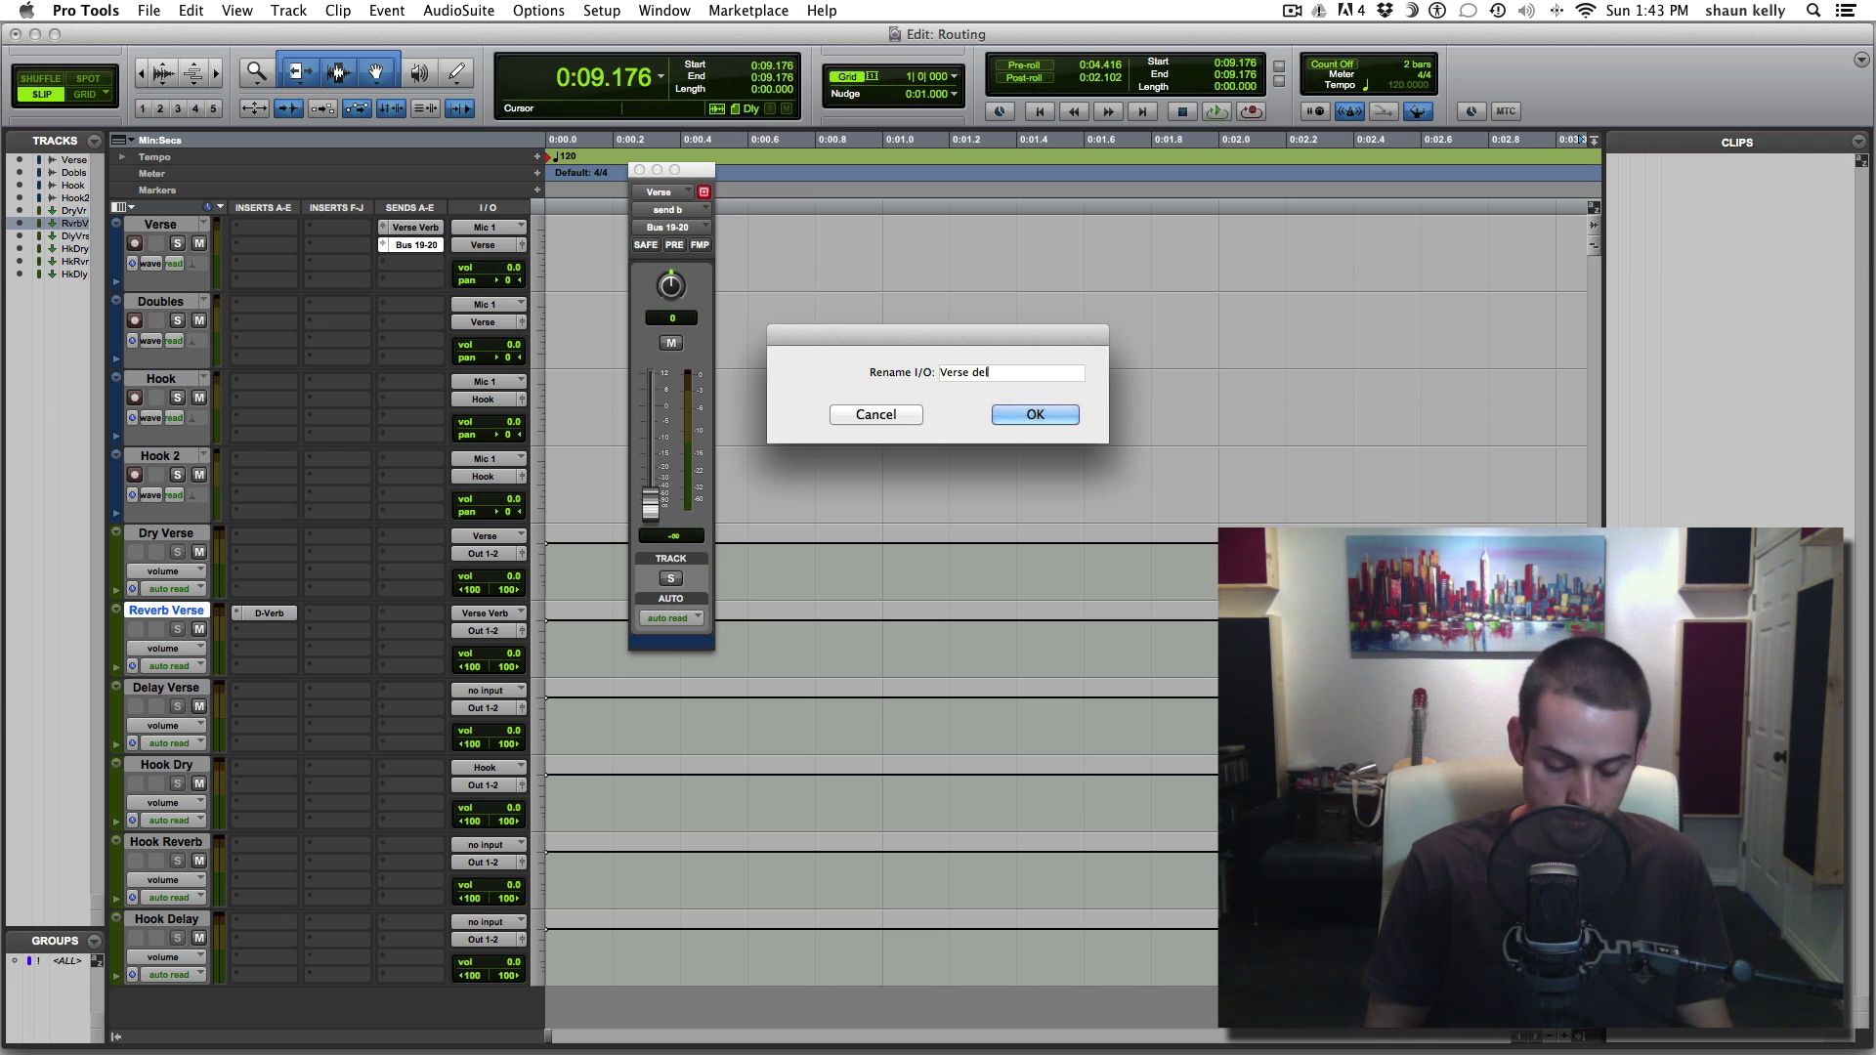
pyautogui.press('Return')
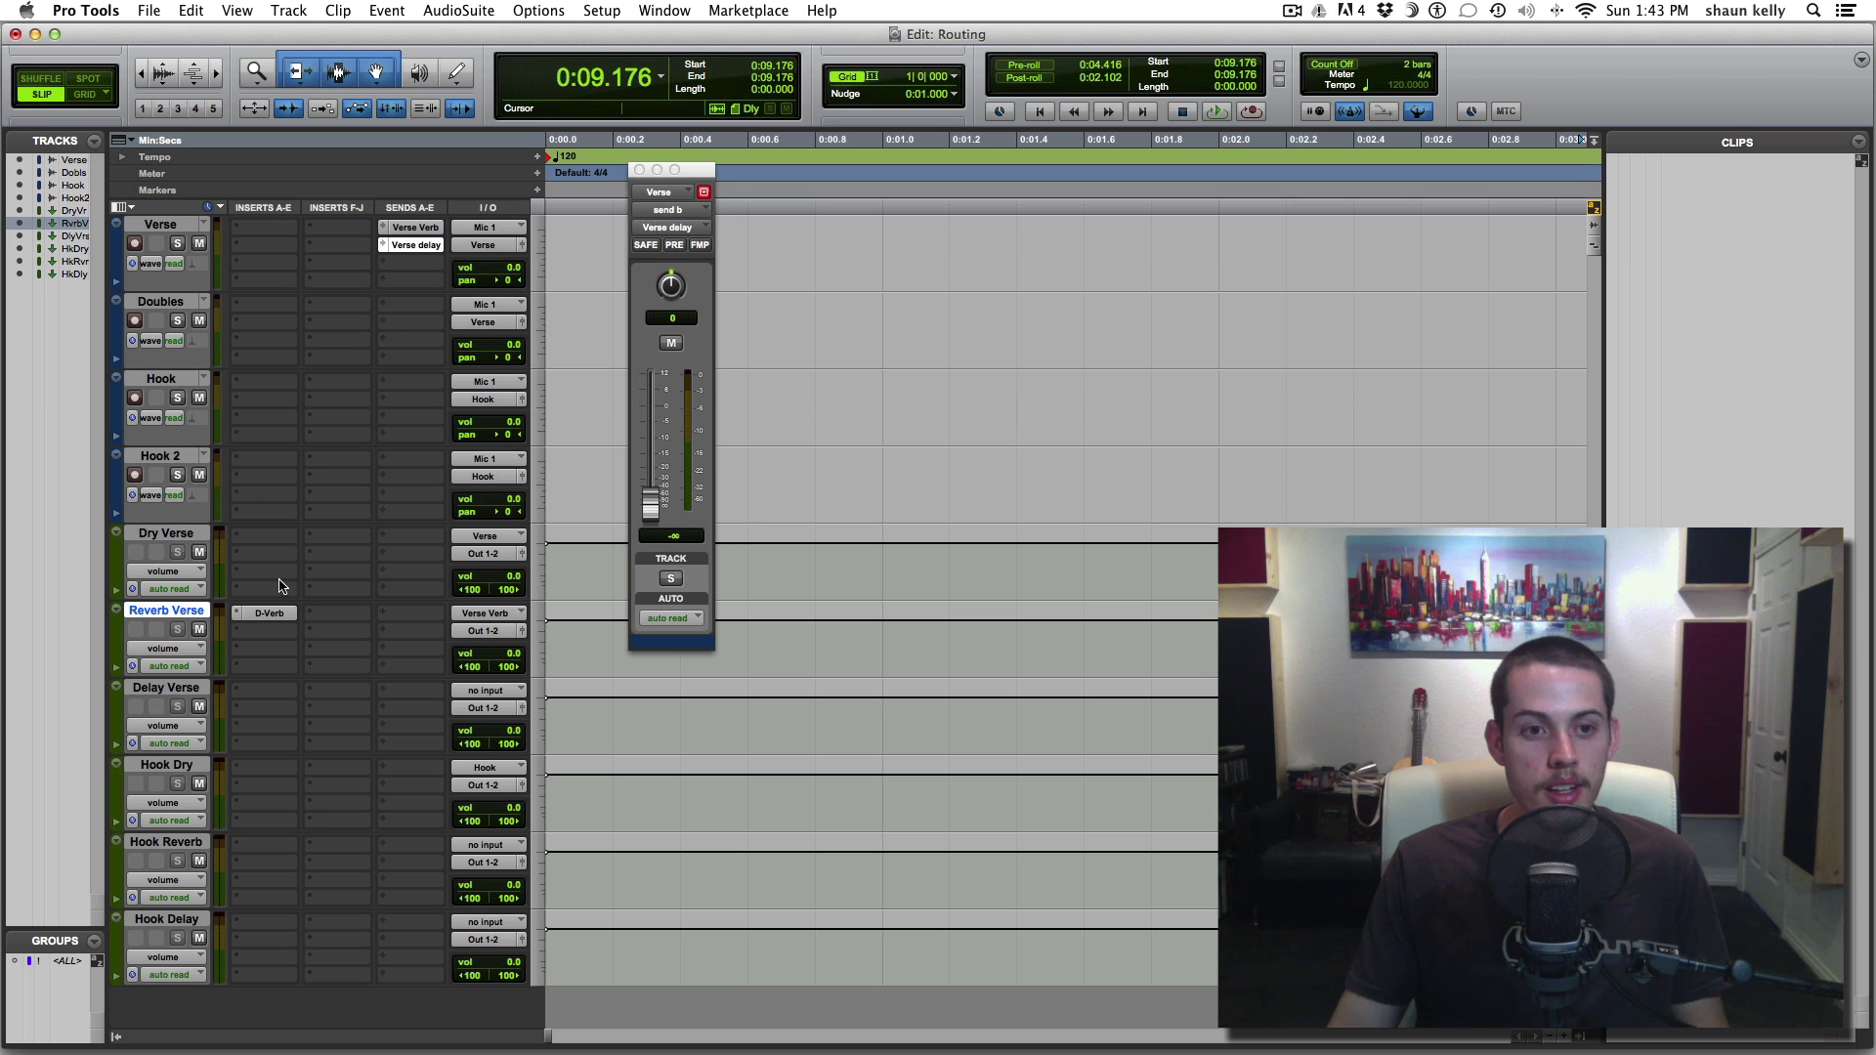
# Set the input of the Delay Verse aux track to the stereo Verse delay bus
pyautogui.click(160, 690)
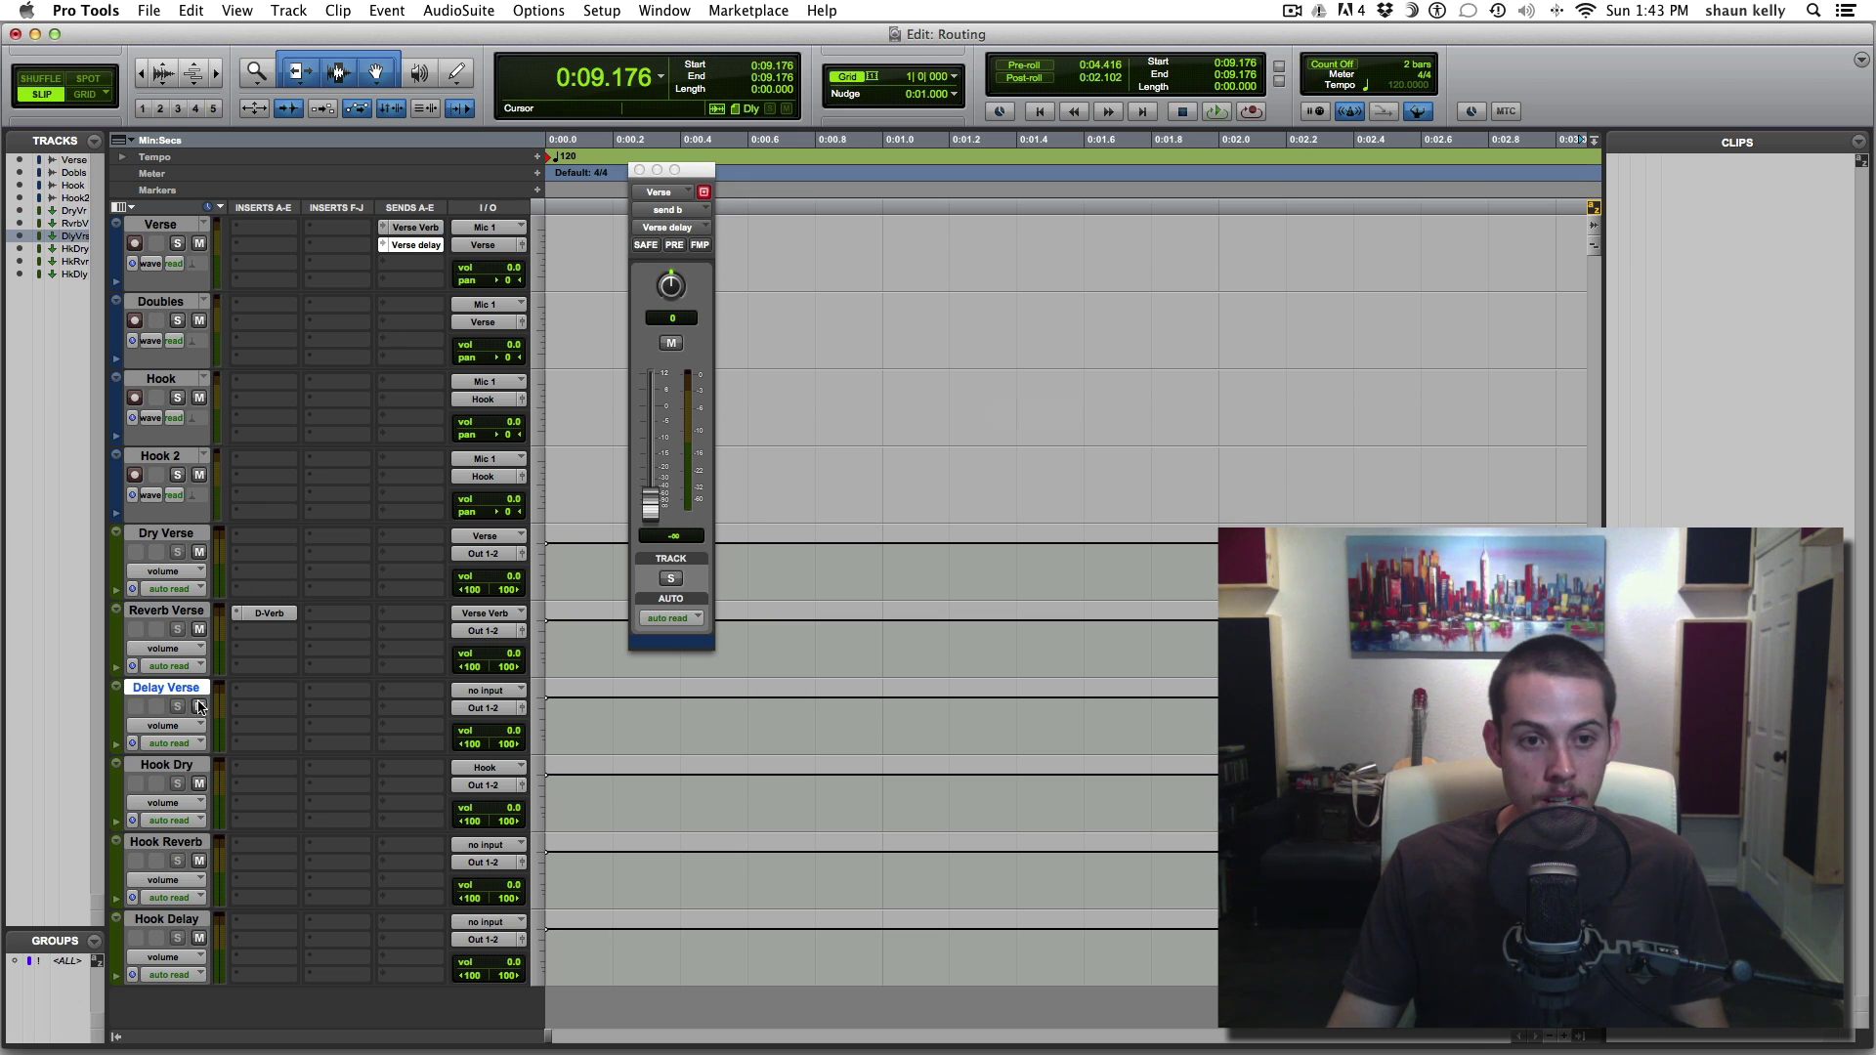
pyautogui.click(480, 691)
pyautogui.moveTo(515, 741)
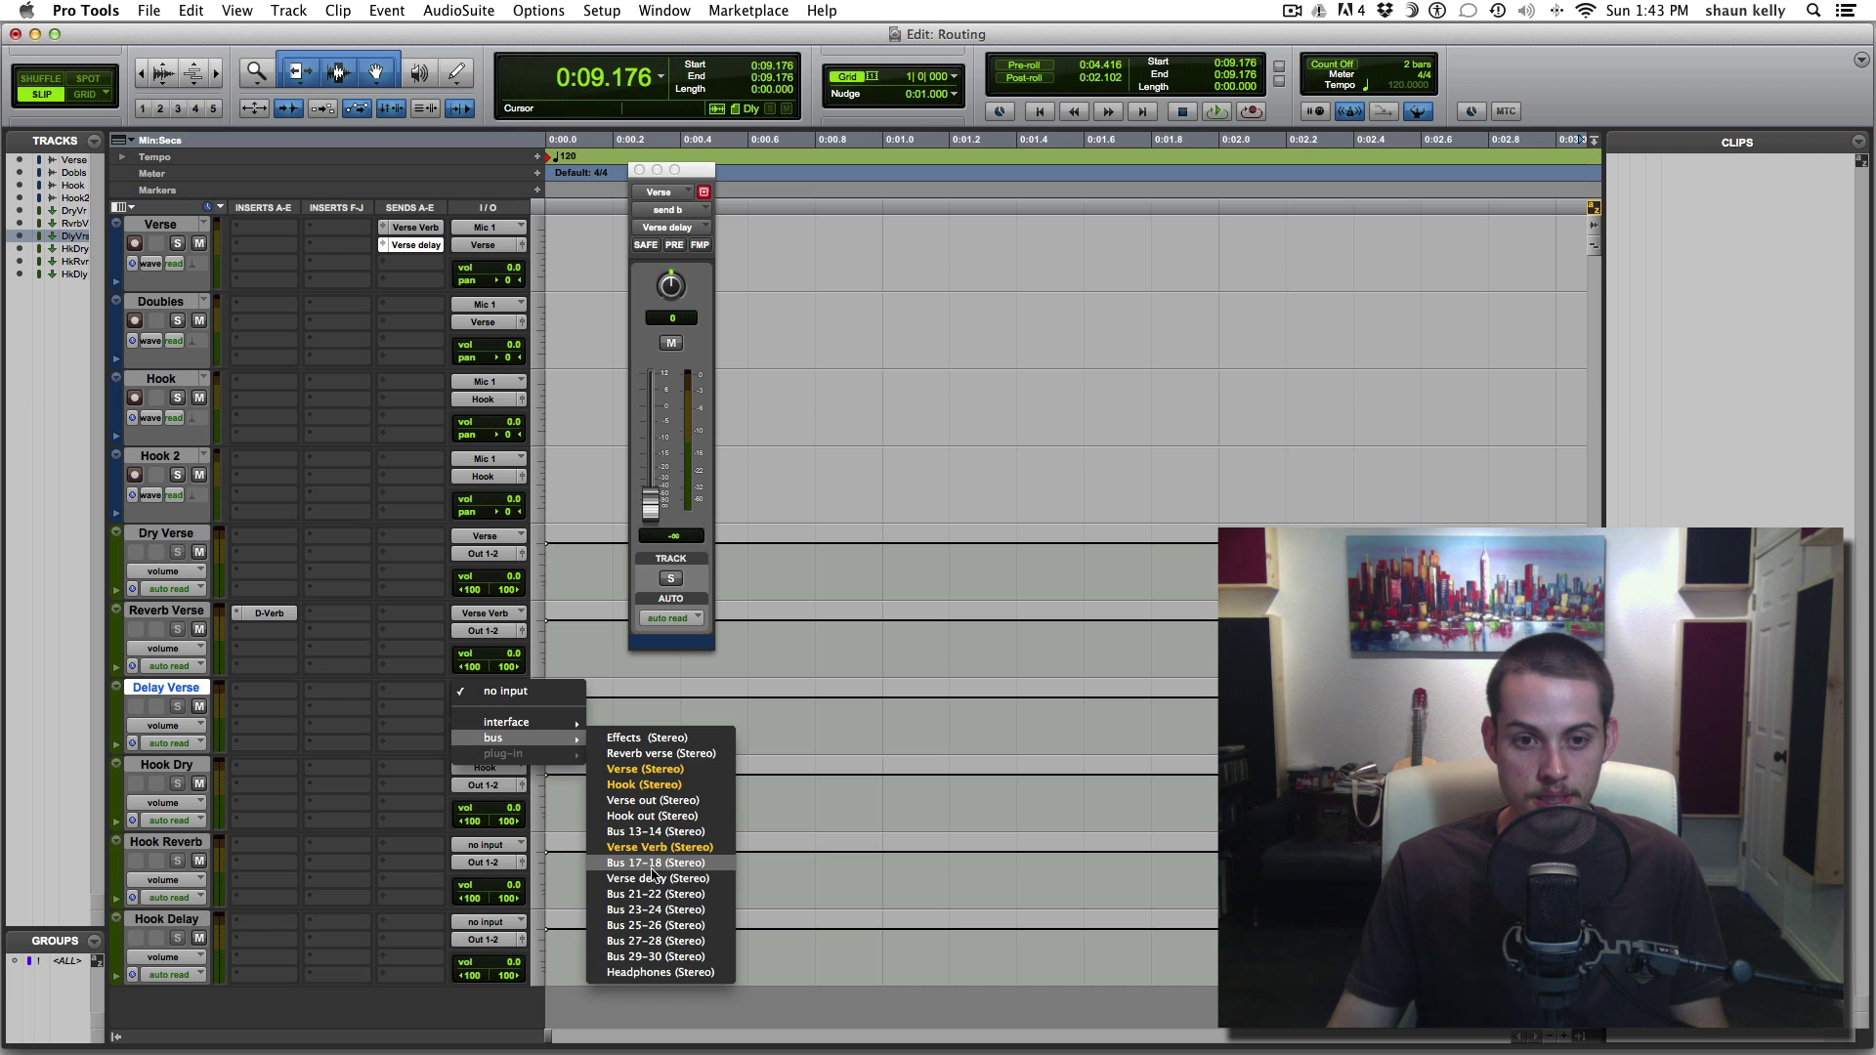
pyautogui.click(650, 879)
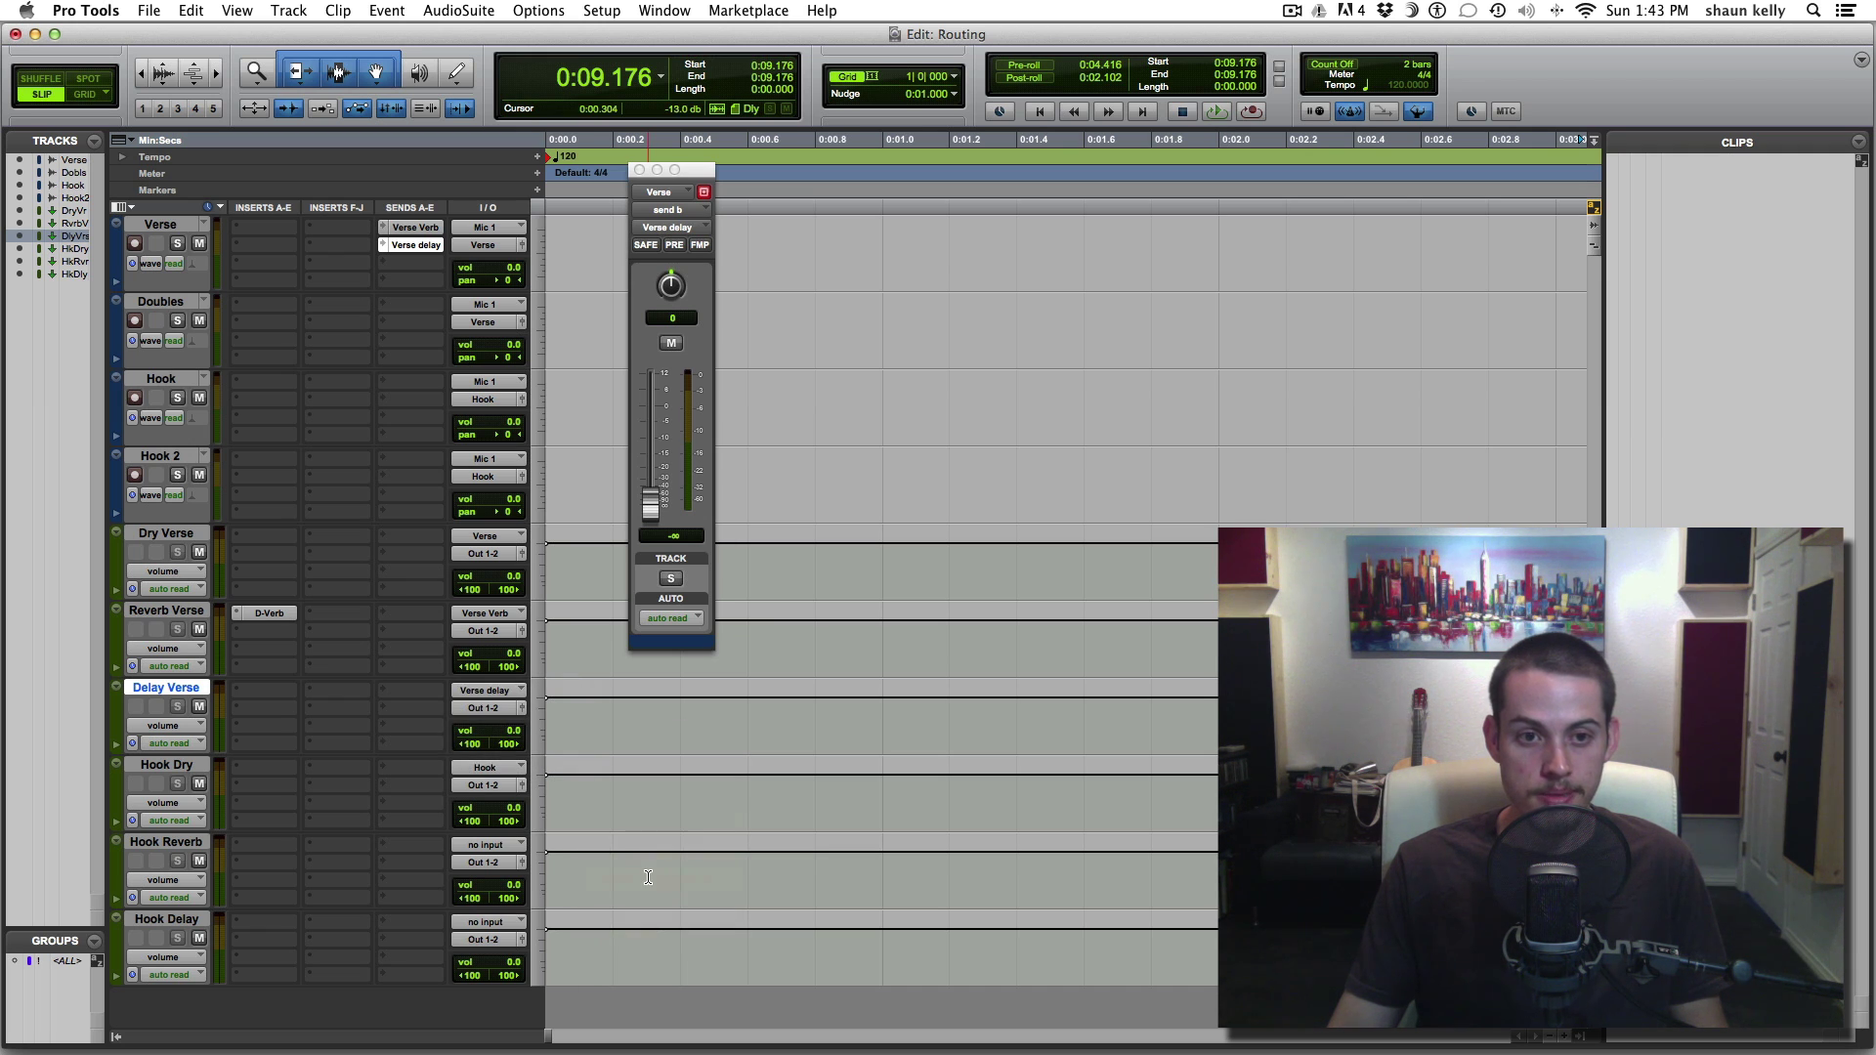
# Reopen the Verse track's Verse delay send window and try out its level fader
pyautogui.click(418, 245)
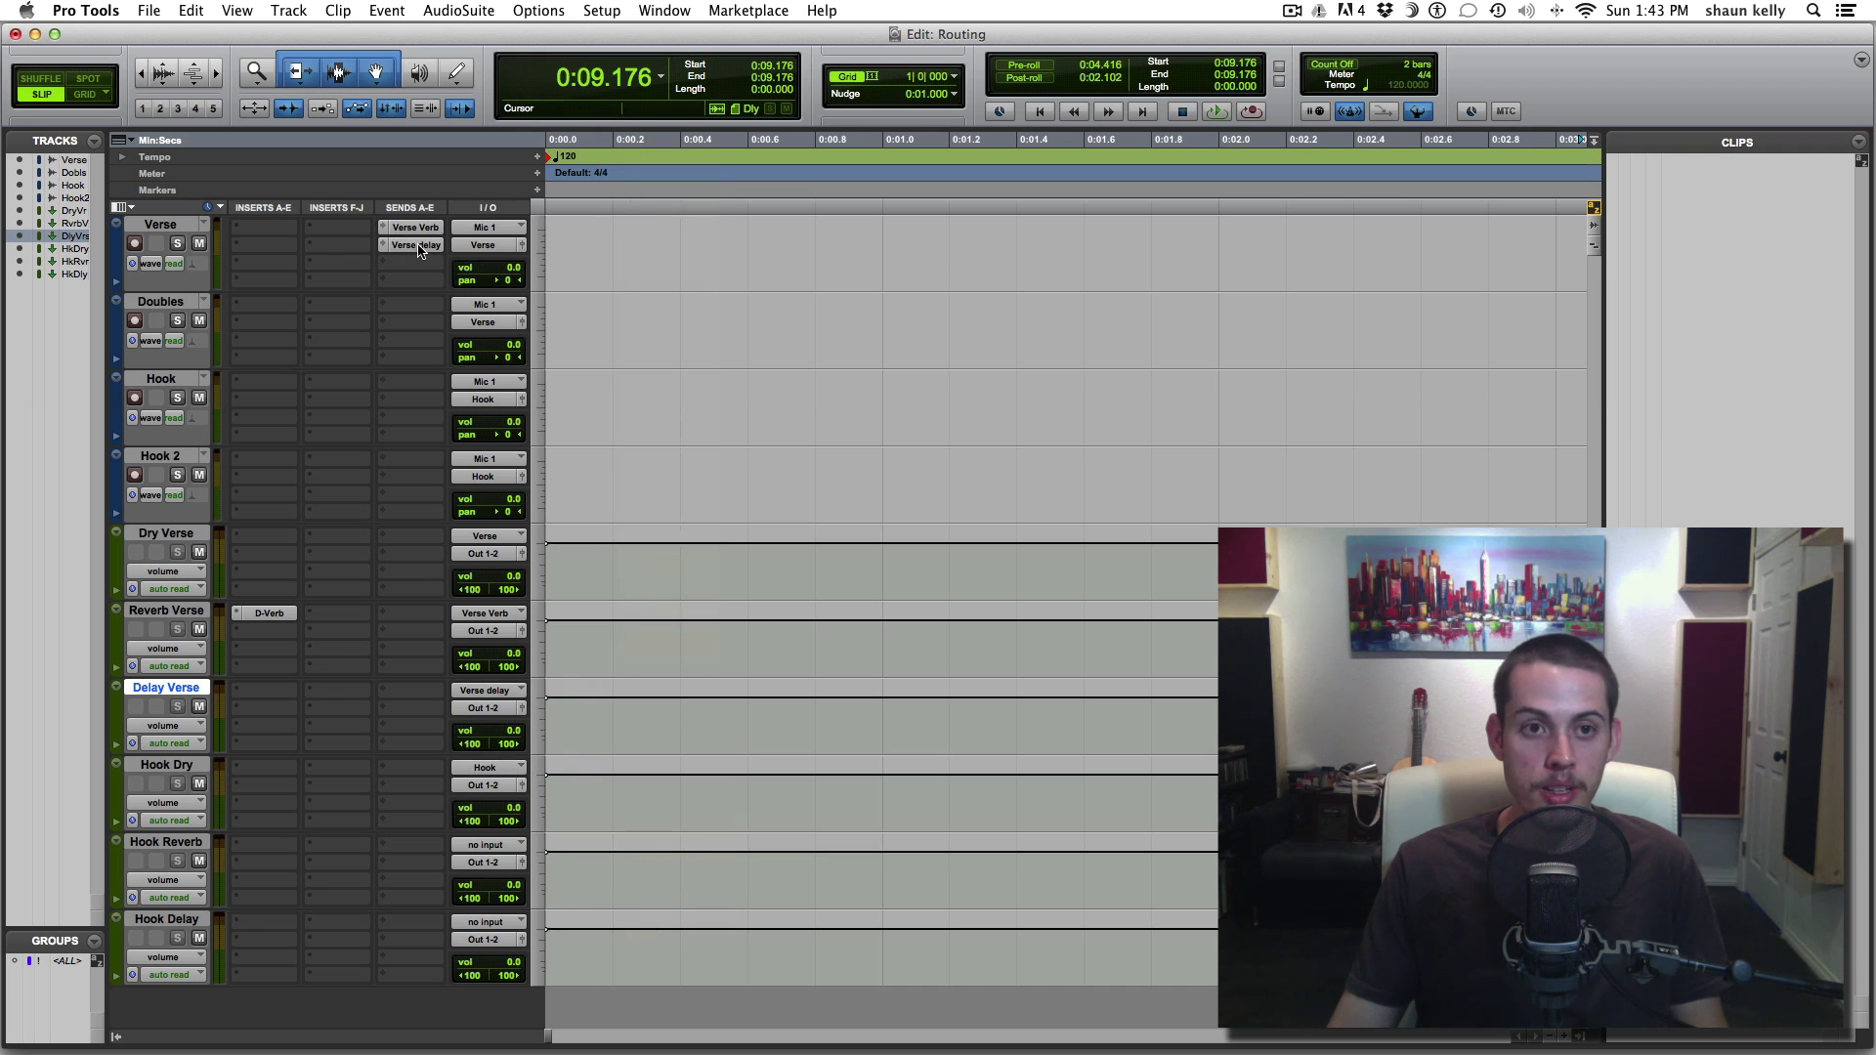
pyautogui.click(418, 245)
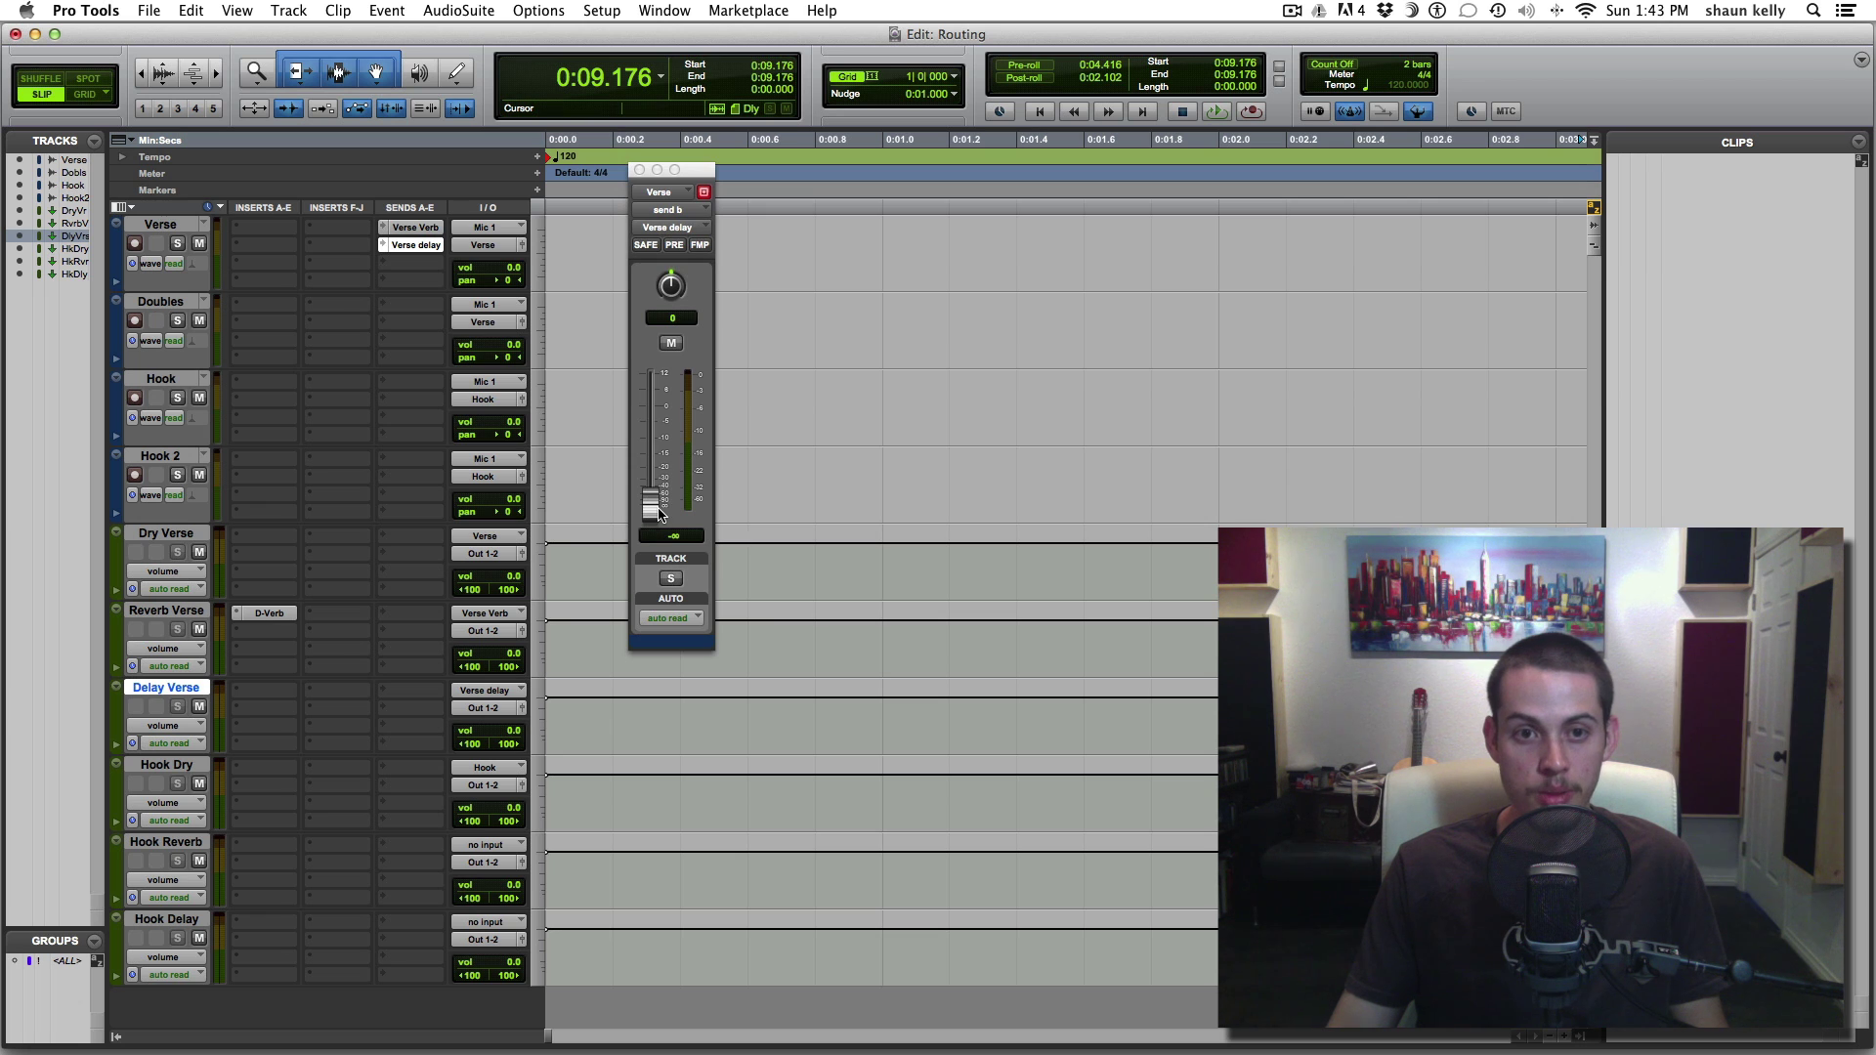
pyautogui.moveTo(659, 515)
pyautogui.mouseDown()
pyautogui.moveTo(650, 405)
pyautogui.moveTo(650, 506)
pyautogui.mouseUp()
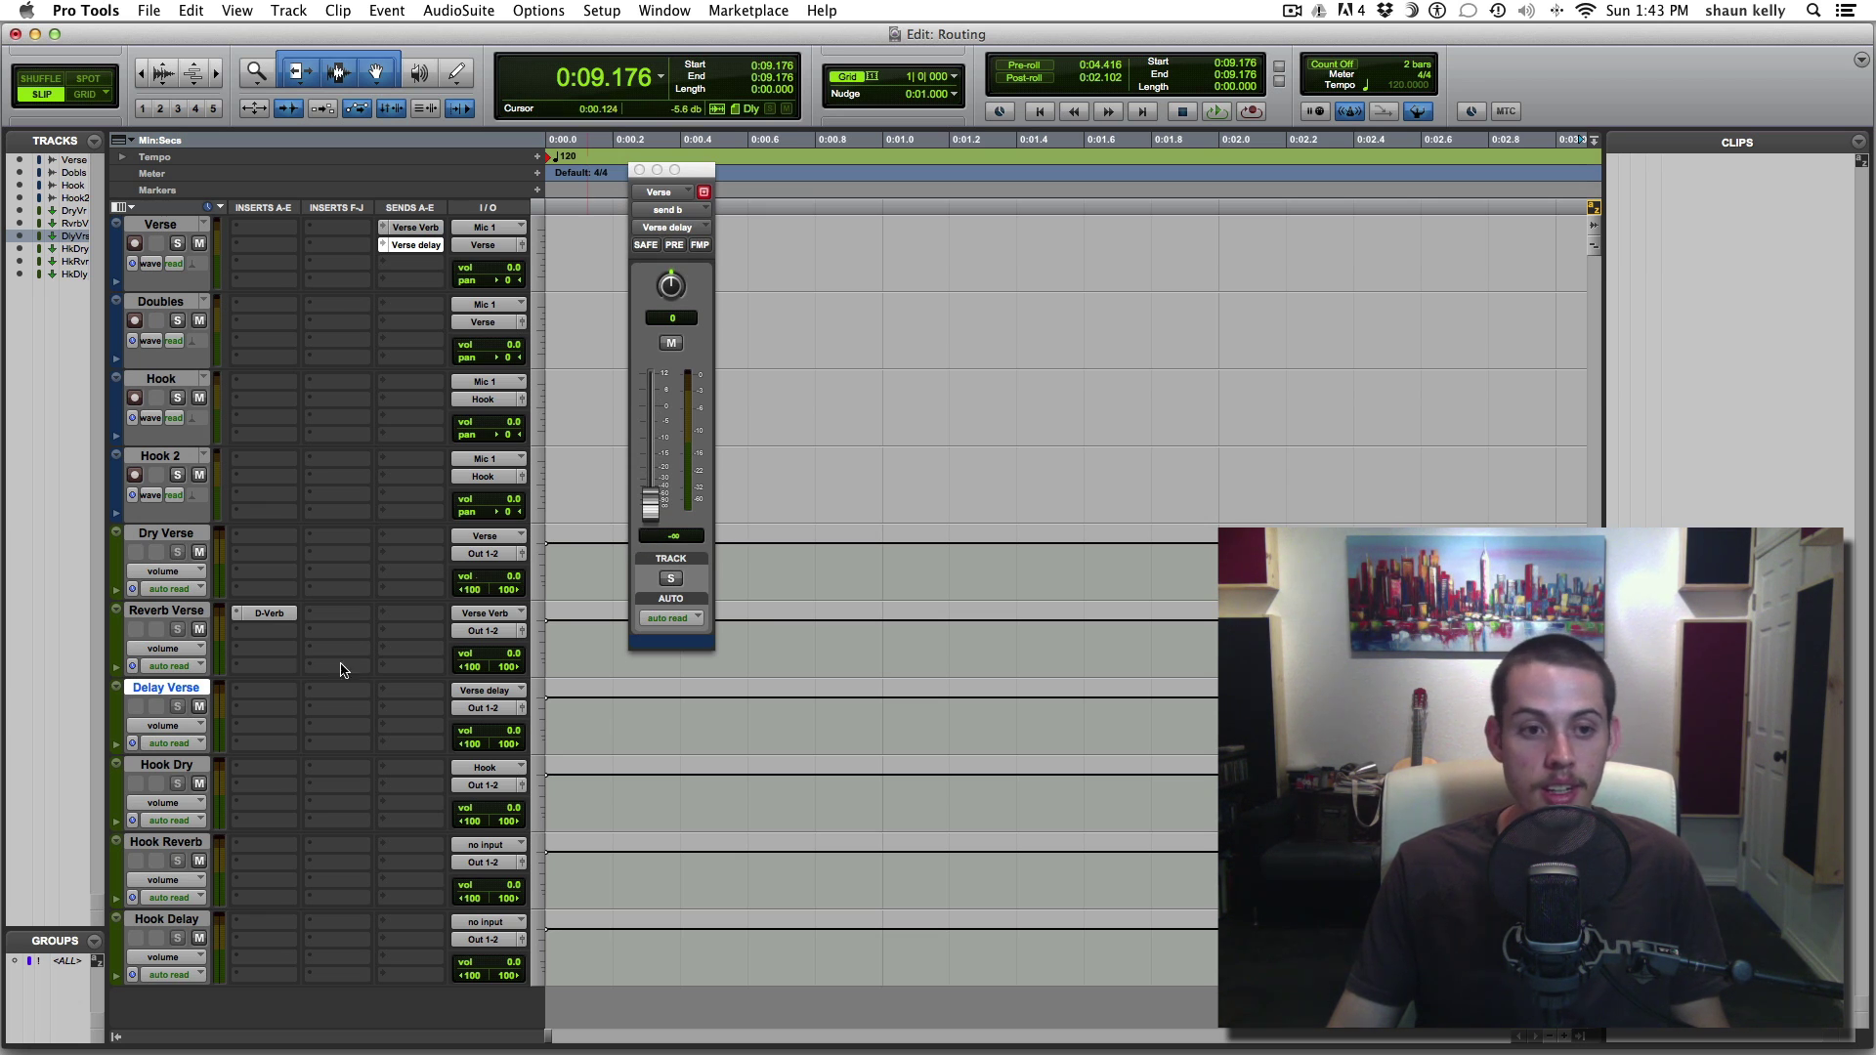
# Insert the AIR Dynamic Delay (stereo) multichannel plug-in in the first insert slot of the Delay Verse track
pyautogui.click(259, 690)
pyautogui.moveTo(275, 723)
pyautogui.moveTo(516, 740)
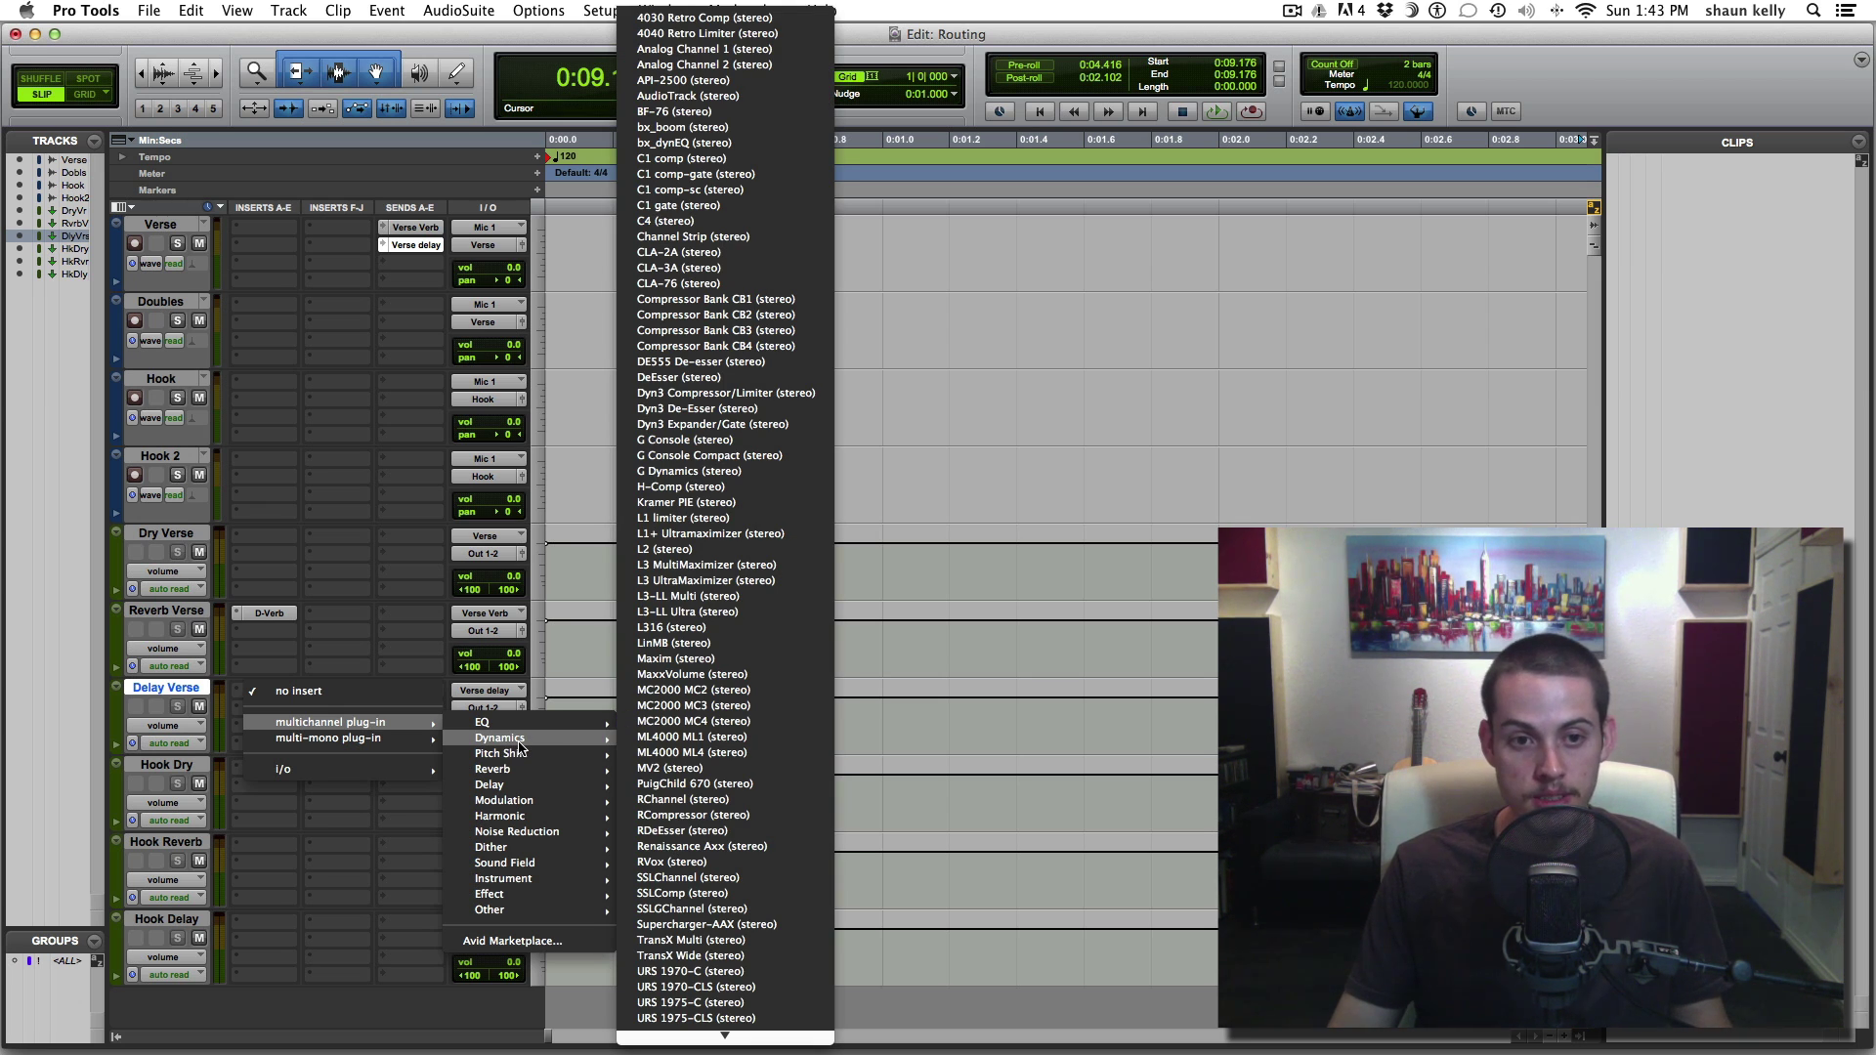
pyautogui.moveTo(503, 788)
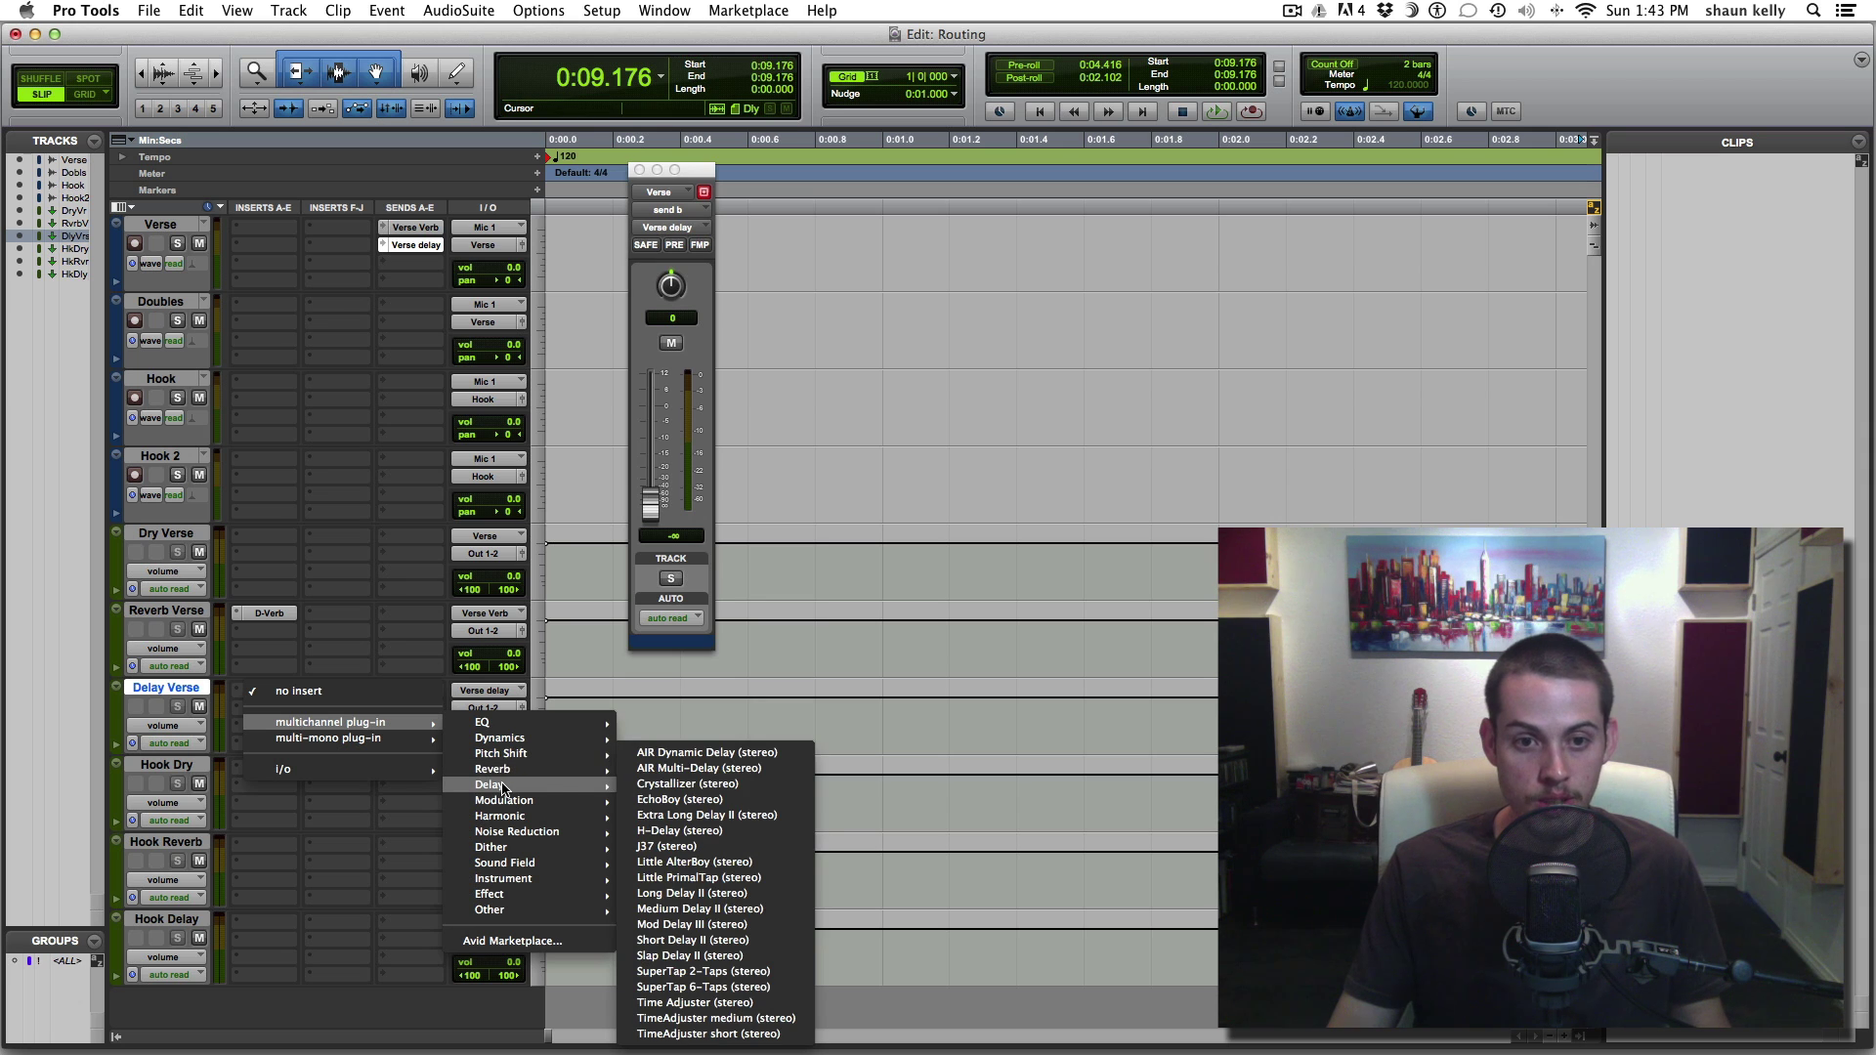
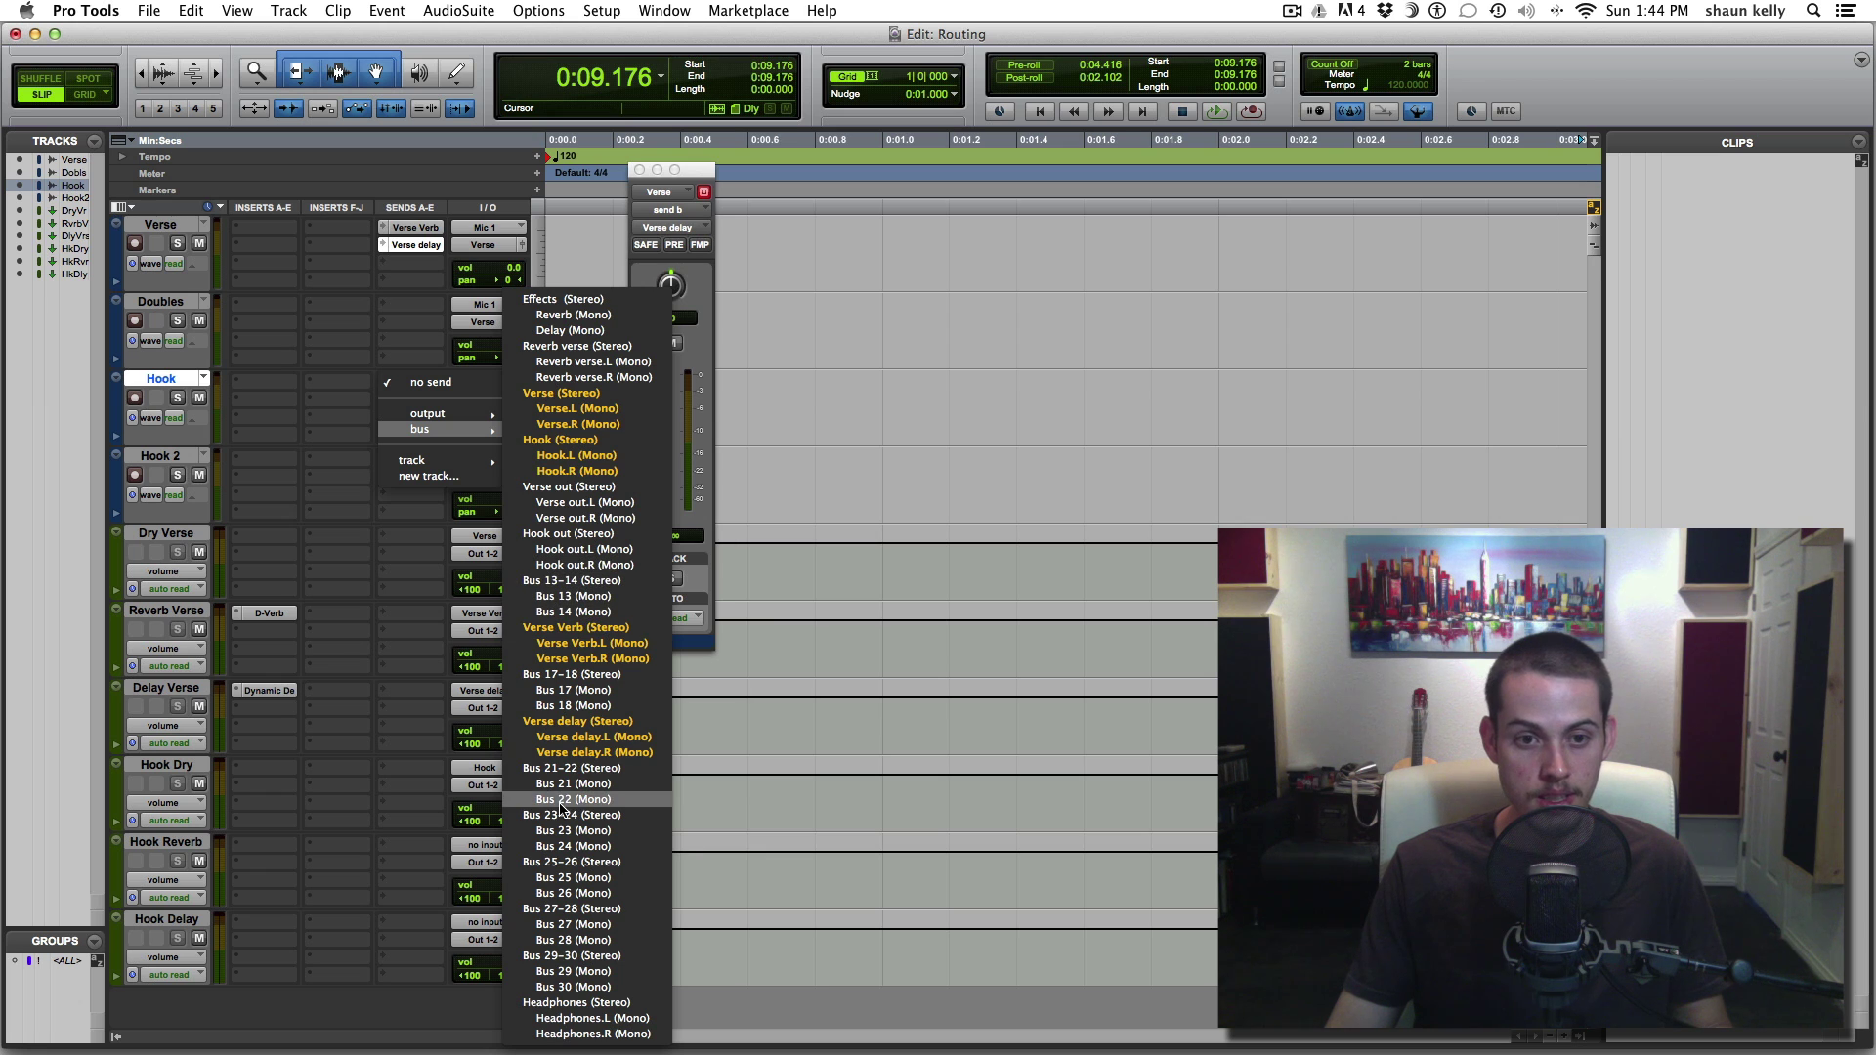
# Add a send to Bus 21-22 (Stereo) in the Hook track's first send slot and rename that bus as Hook verb
pyautogui.click(572, 768)
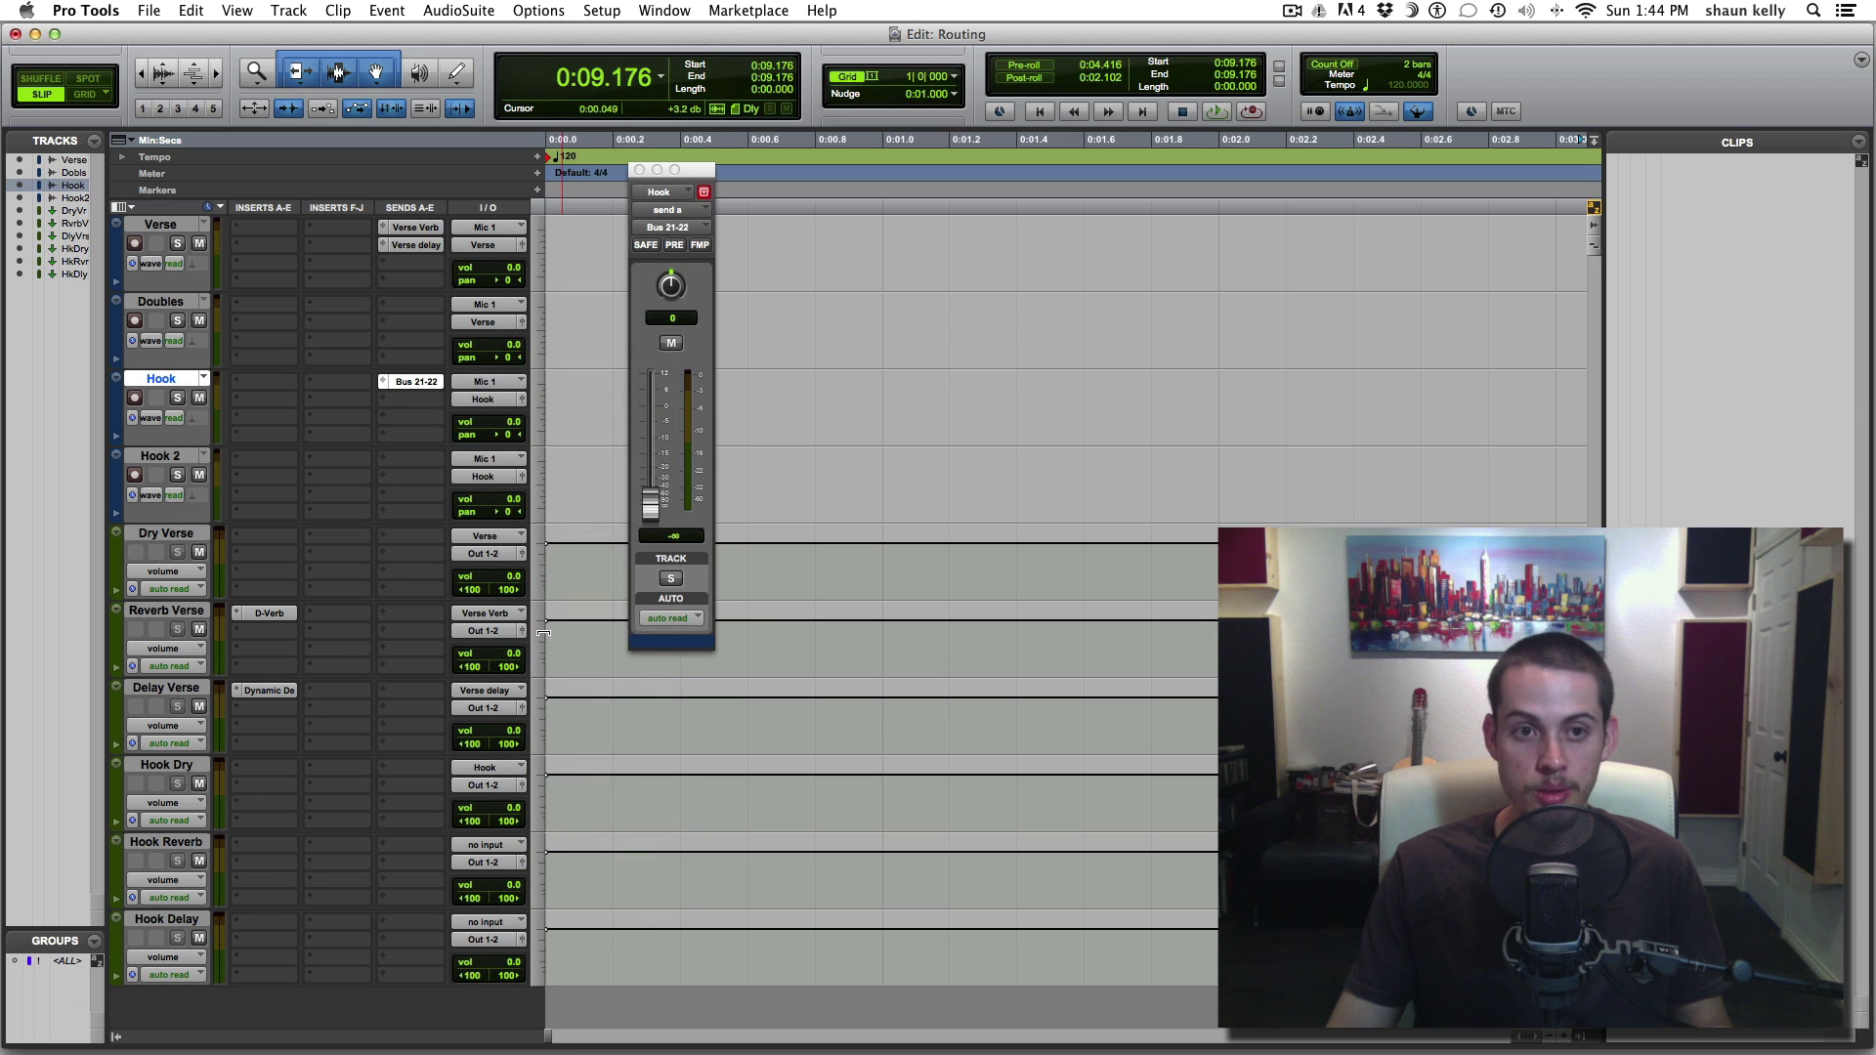
pyautogui.rightClick(420, 381)
pyautogui.click(464, 428)
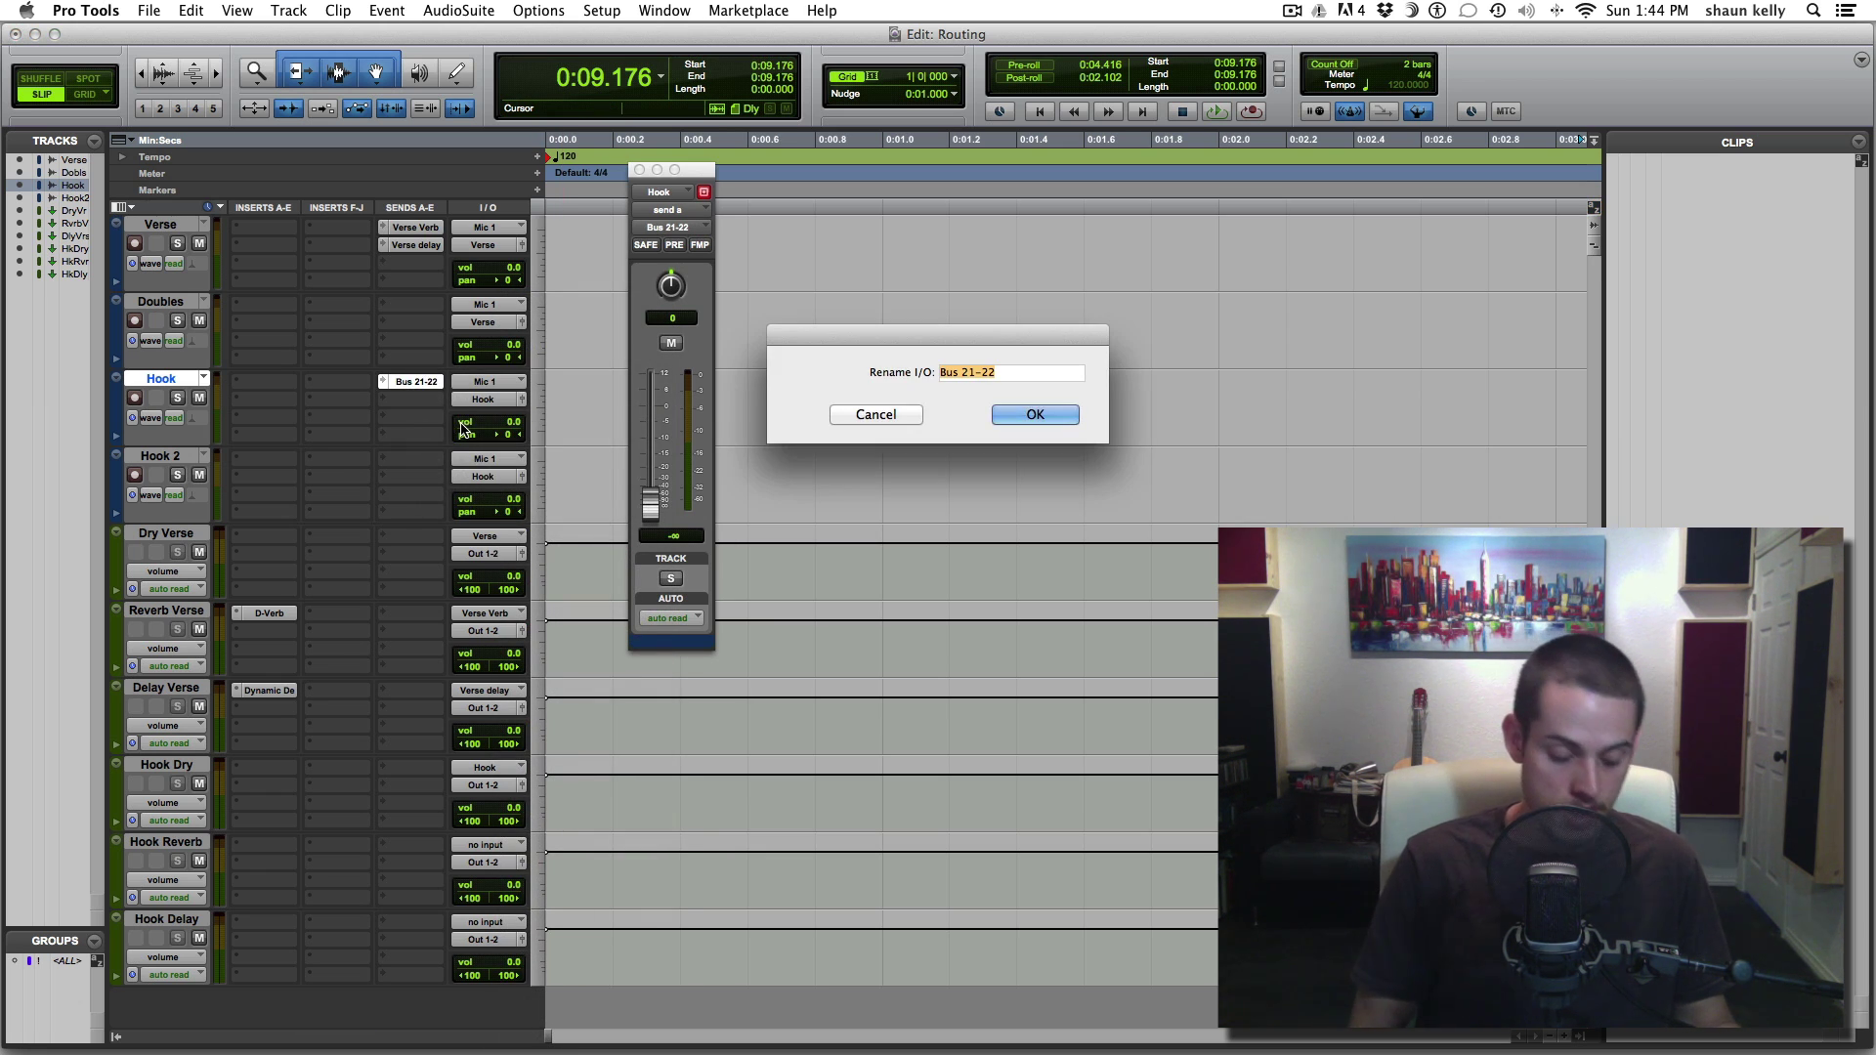
pyautogui.write('Hook verb')
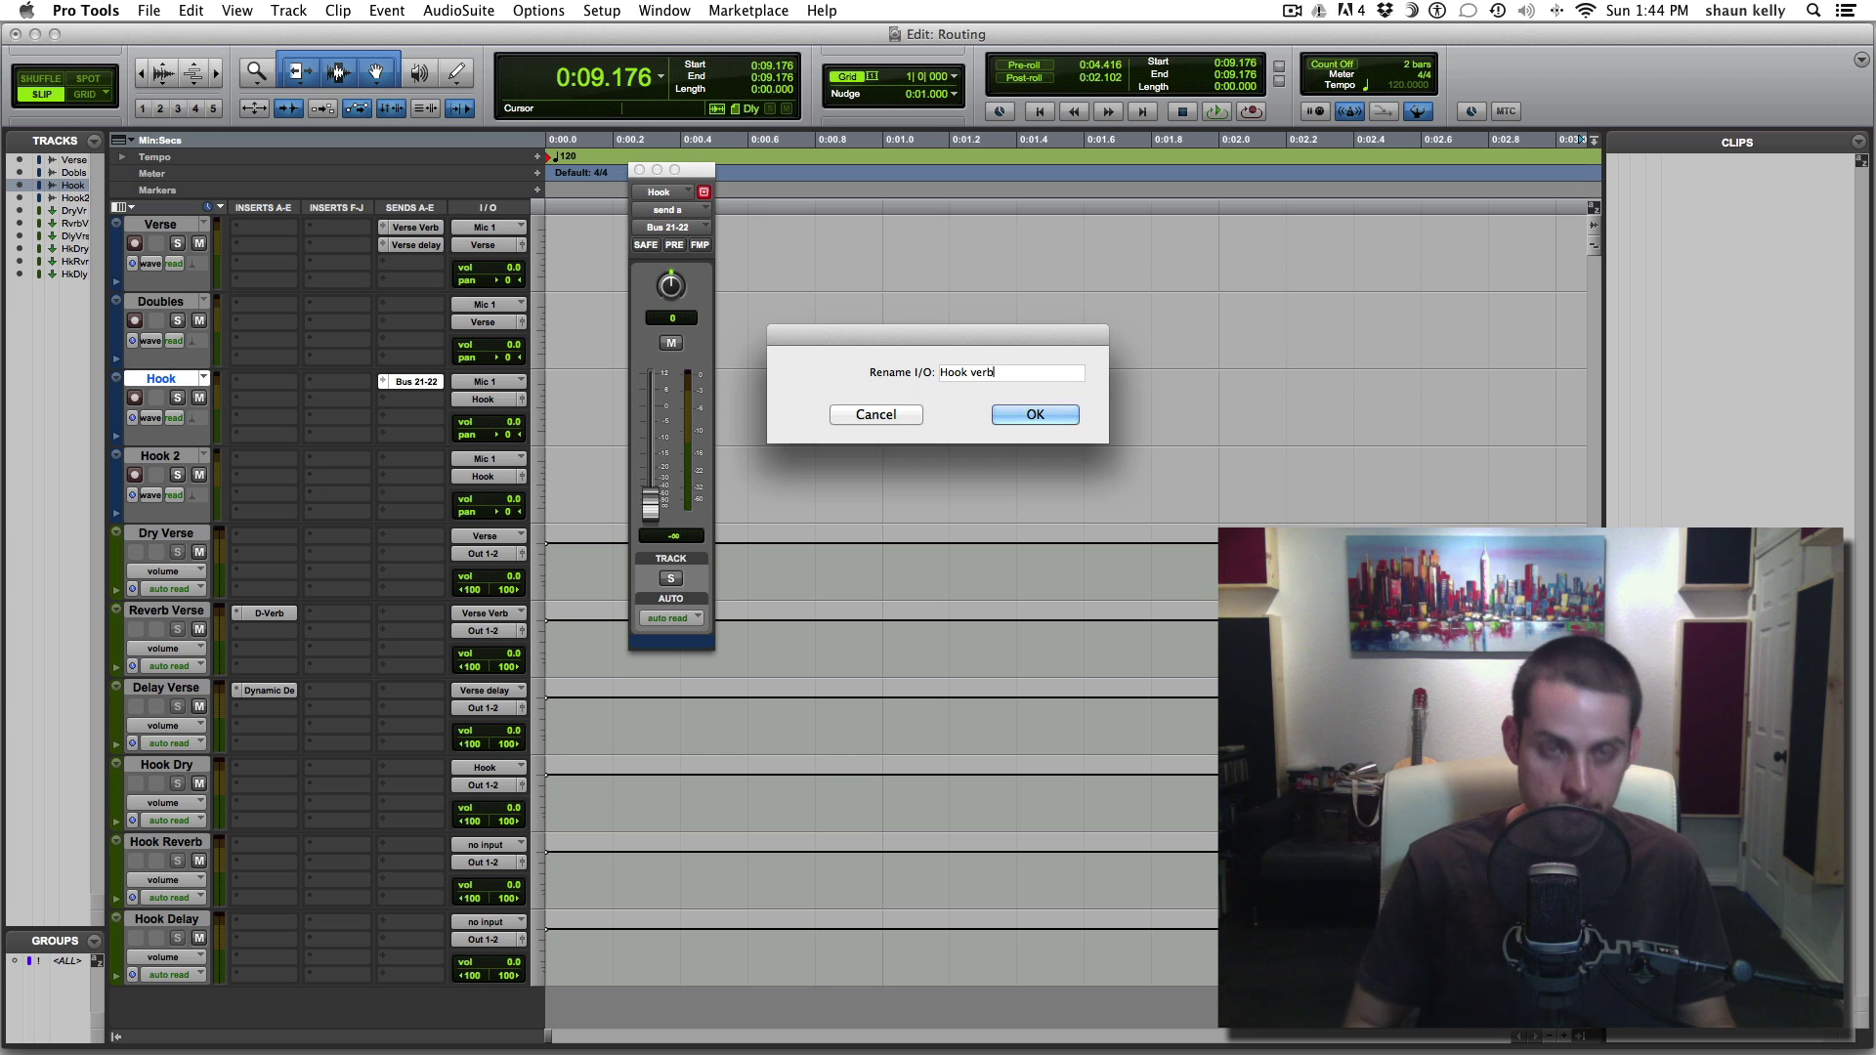
pyautogui.press('Return')
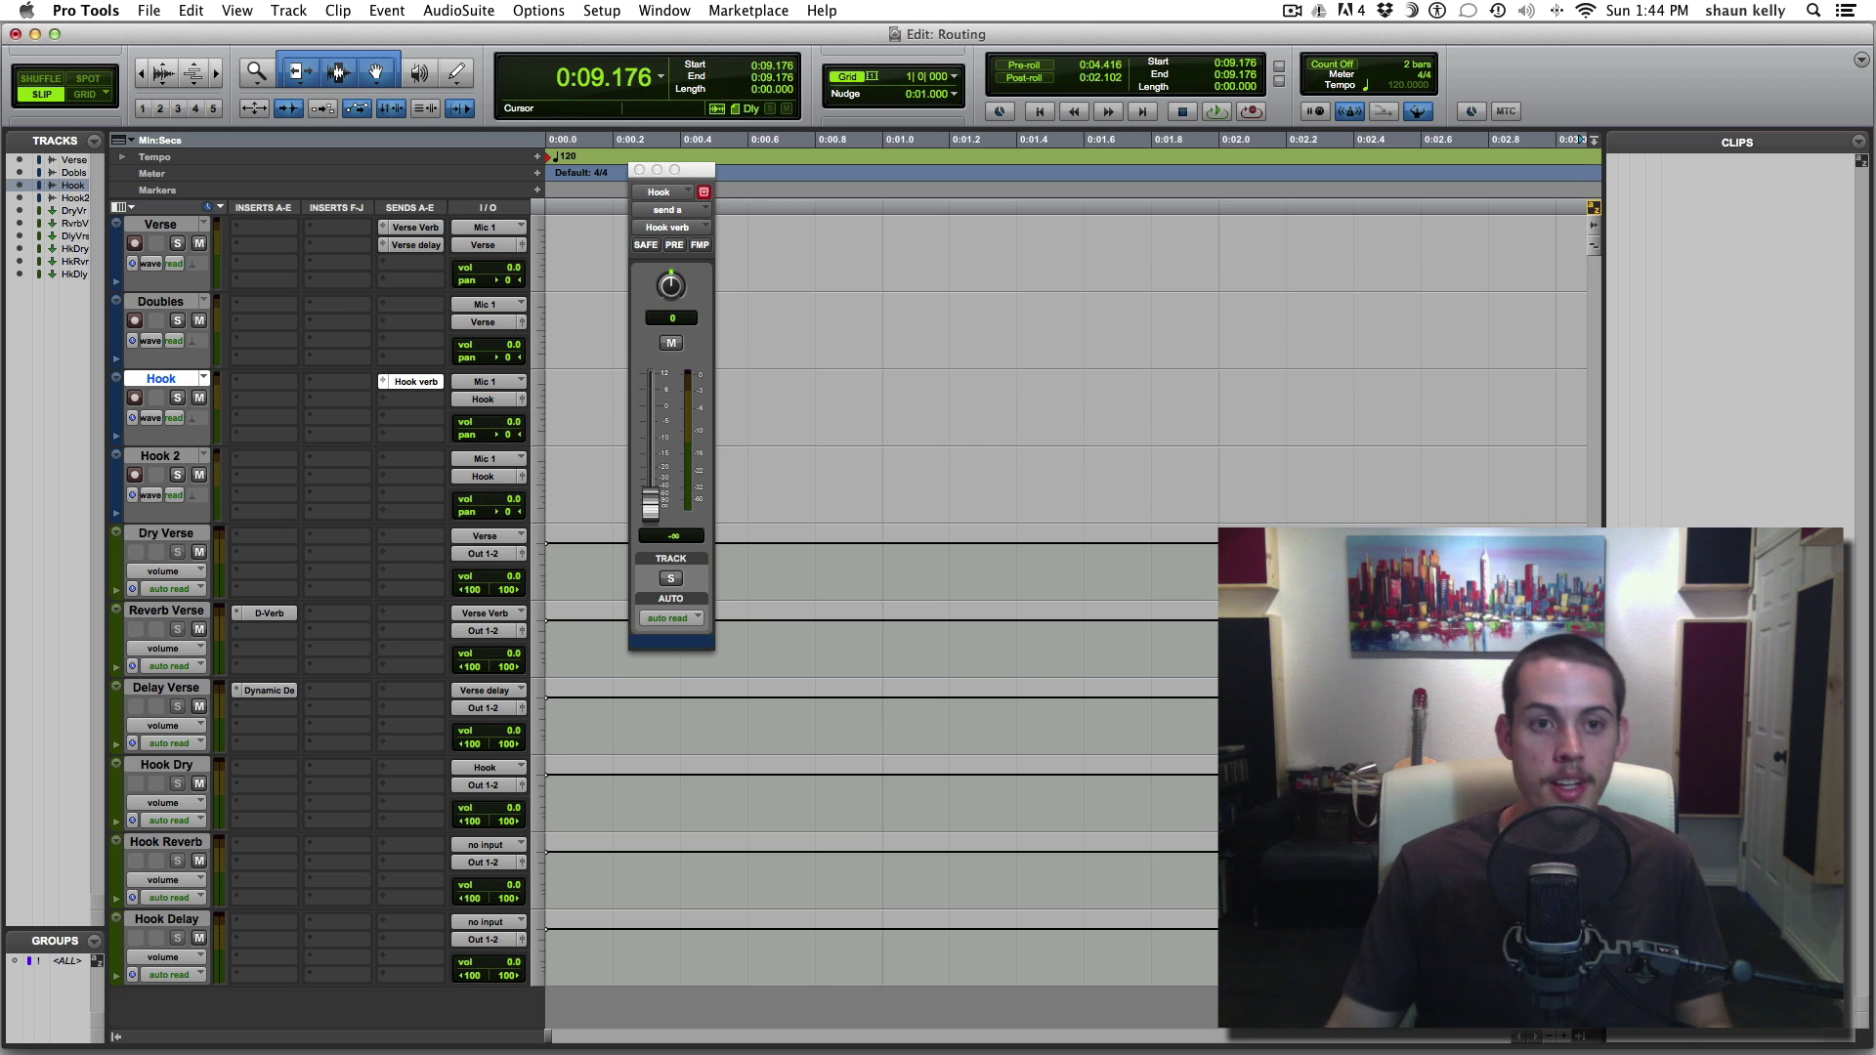
# Set the input of the Hook Reverb aux track to the stereo Hook verb bus
pyautogui.click(166, 842)
pyautogui.click(485, 844)
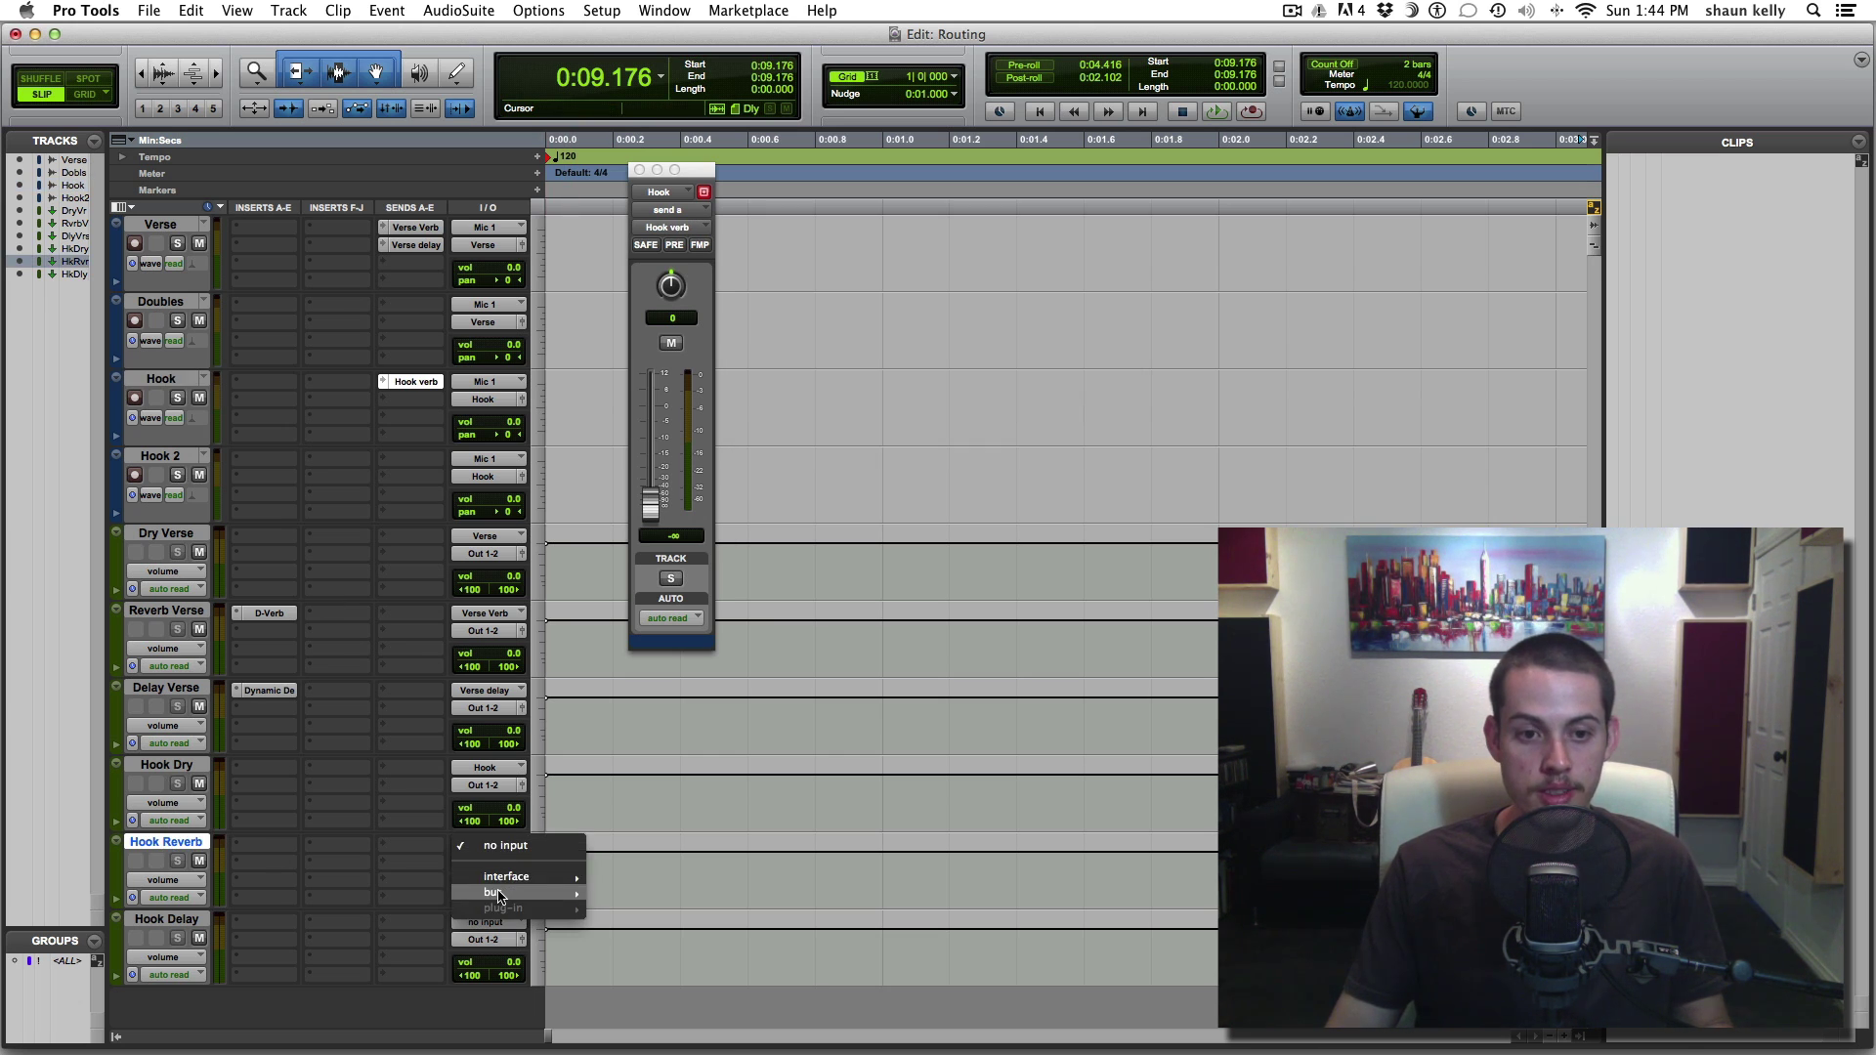
pyautogui.moveTo(499, 895)
pyautogui.click(653, 962)
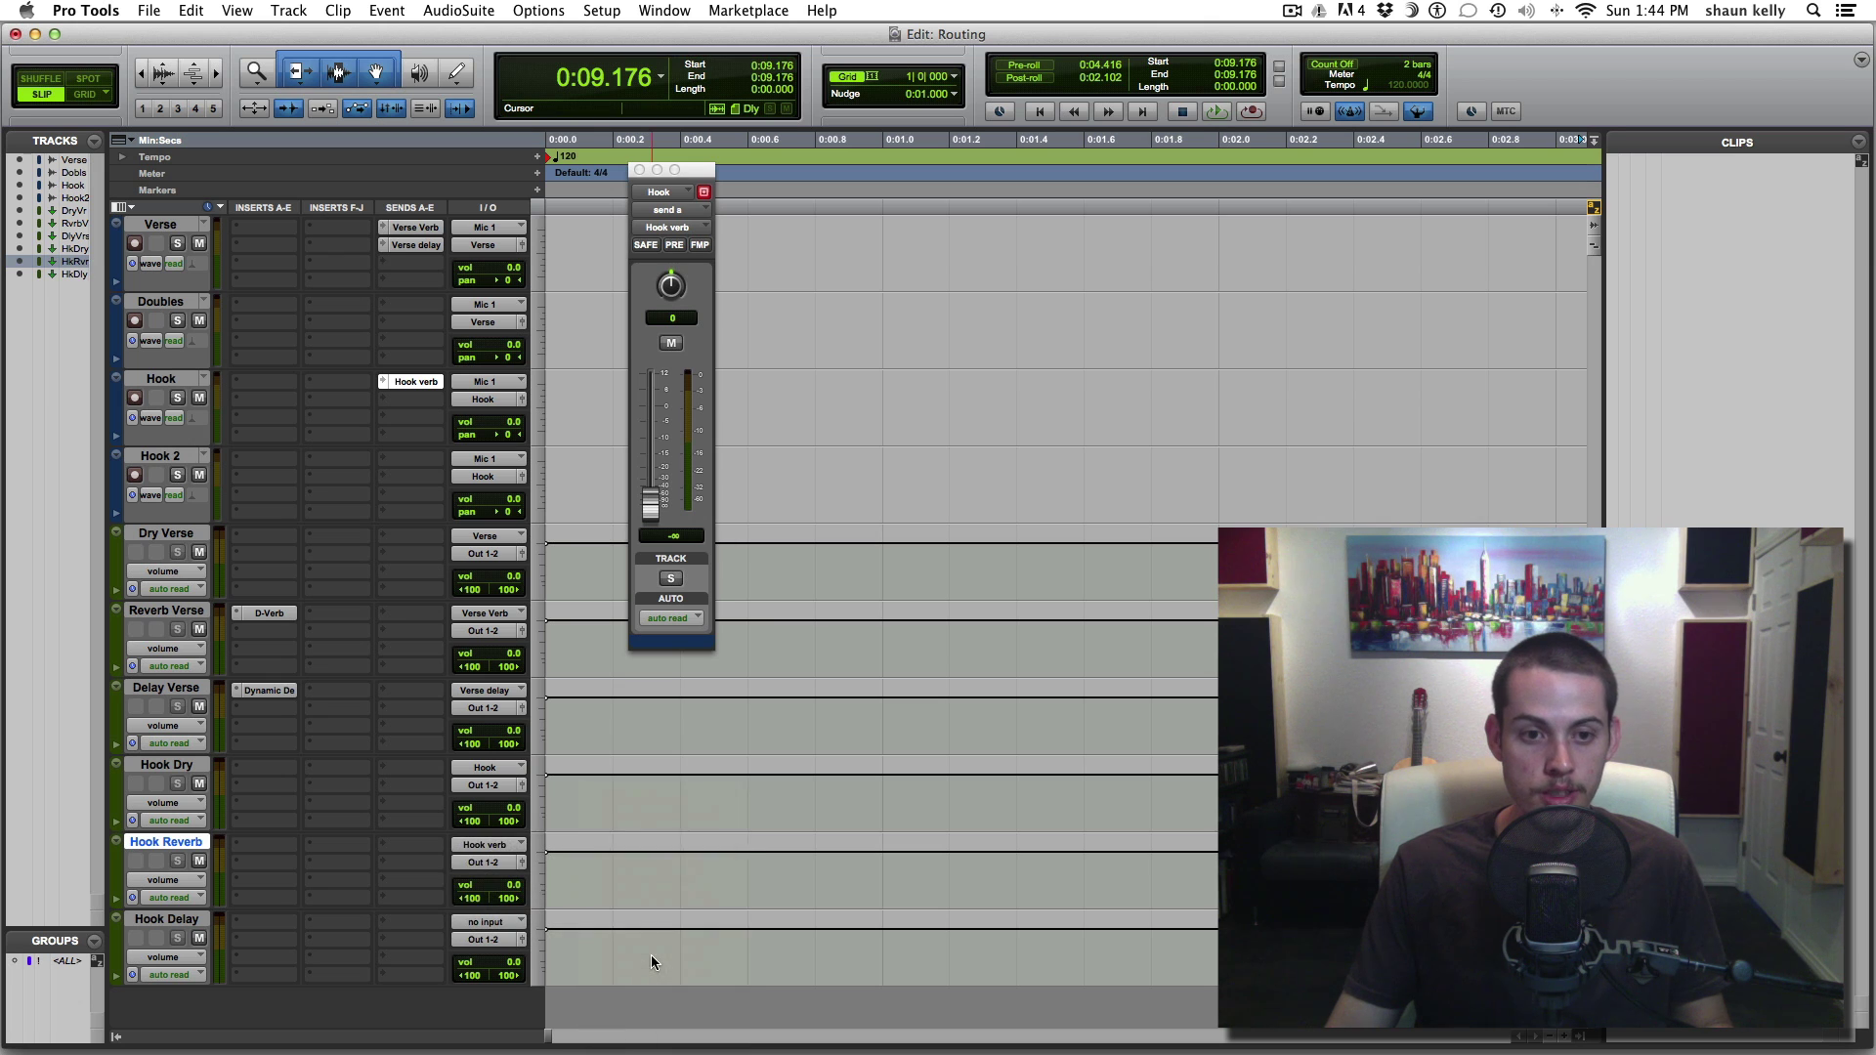
# Reopen the Hook track's Hook verb send window and try out its level fader
pyautogui.click(409, 382)
pyautogui.click(409, 382)
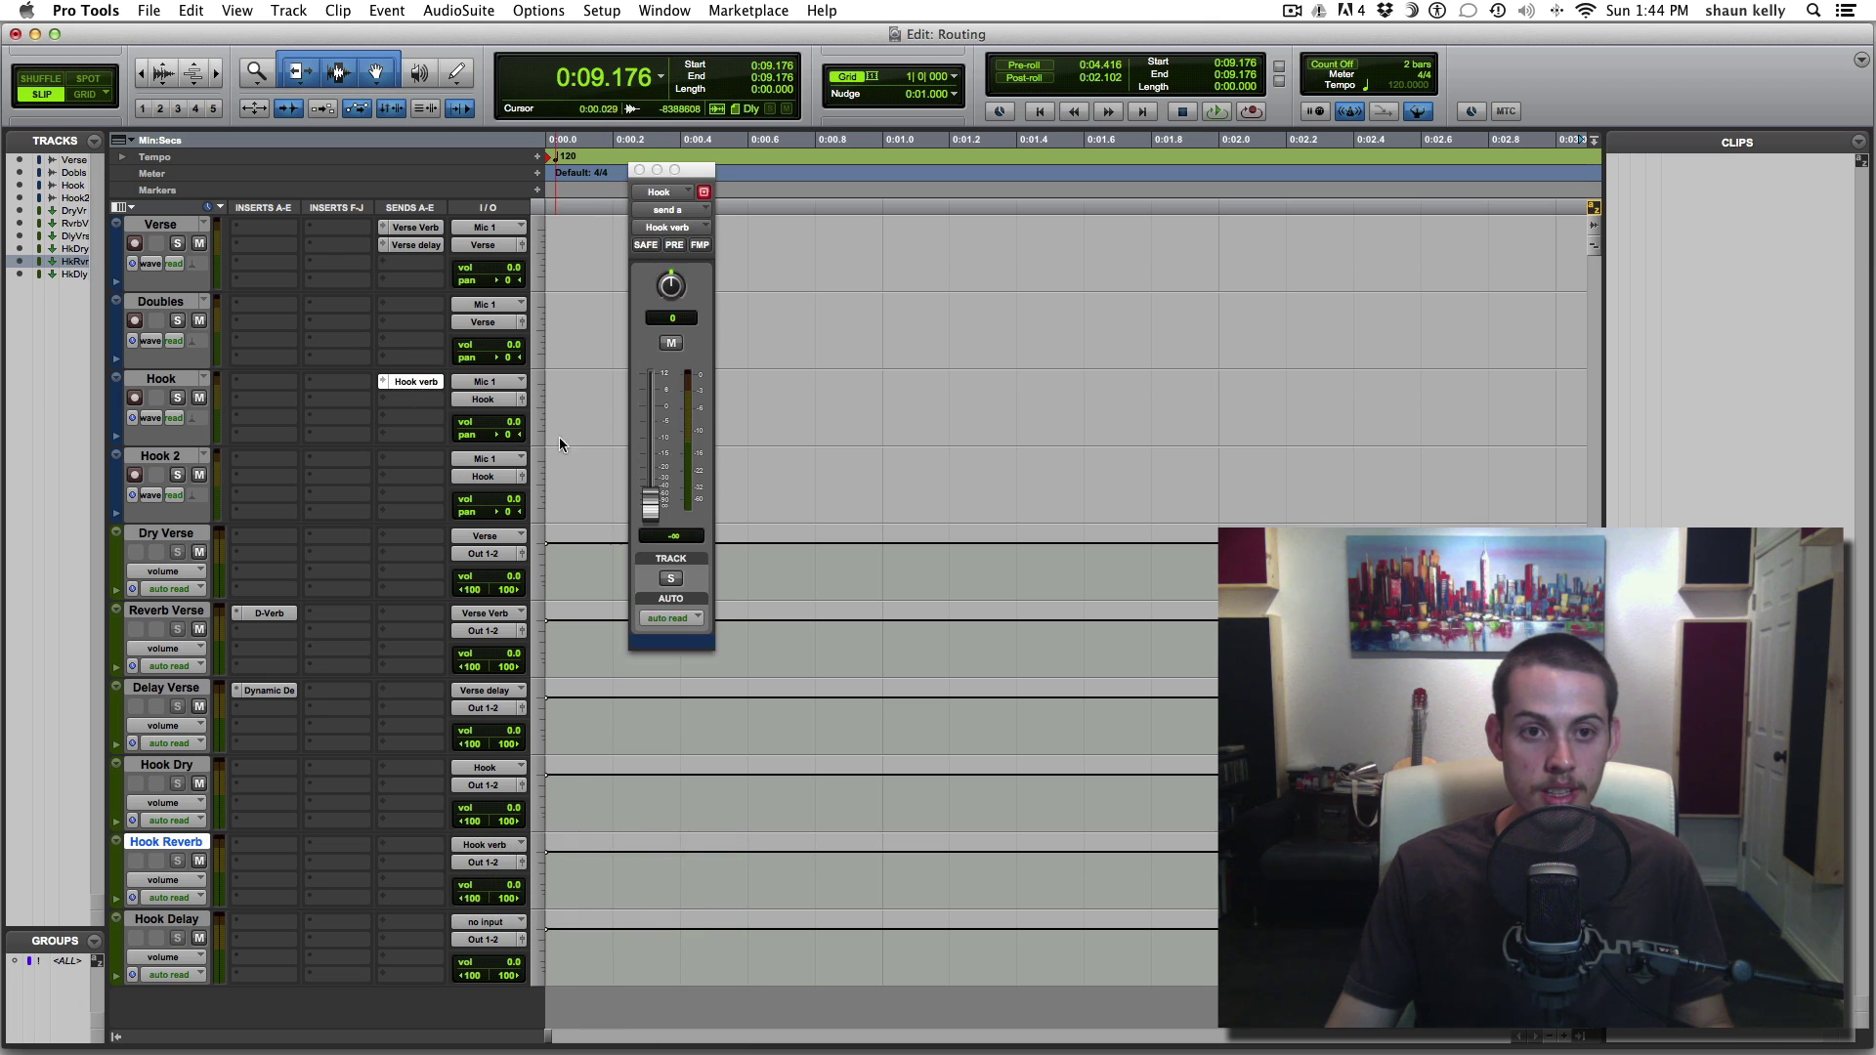
pyautogui.moveTo(650, 505)
pyautogui.mouseDown()
pyautogui.moveTo(653, 405)
pyautogui.moveTo(651, 506)
pyautogui.mouseUp()
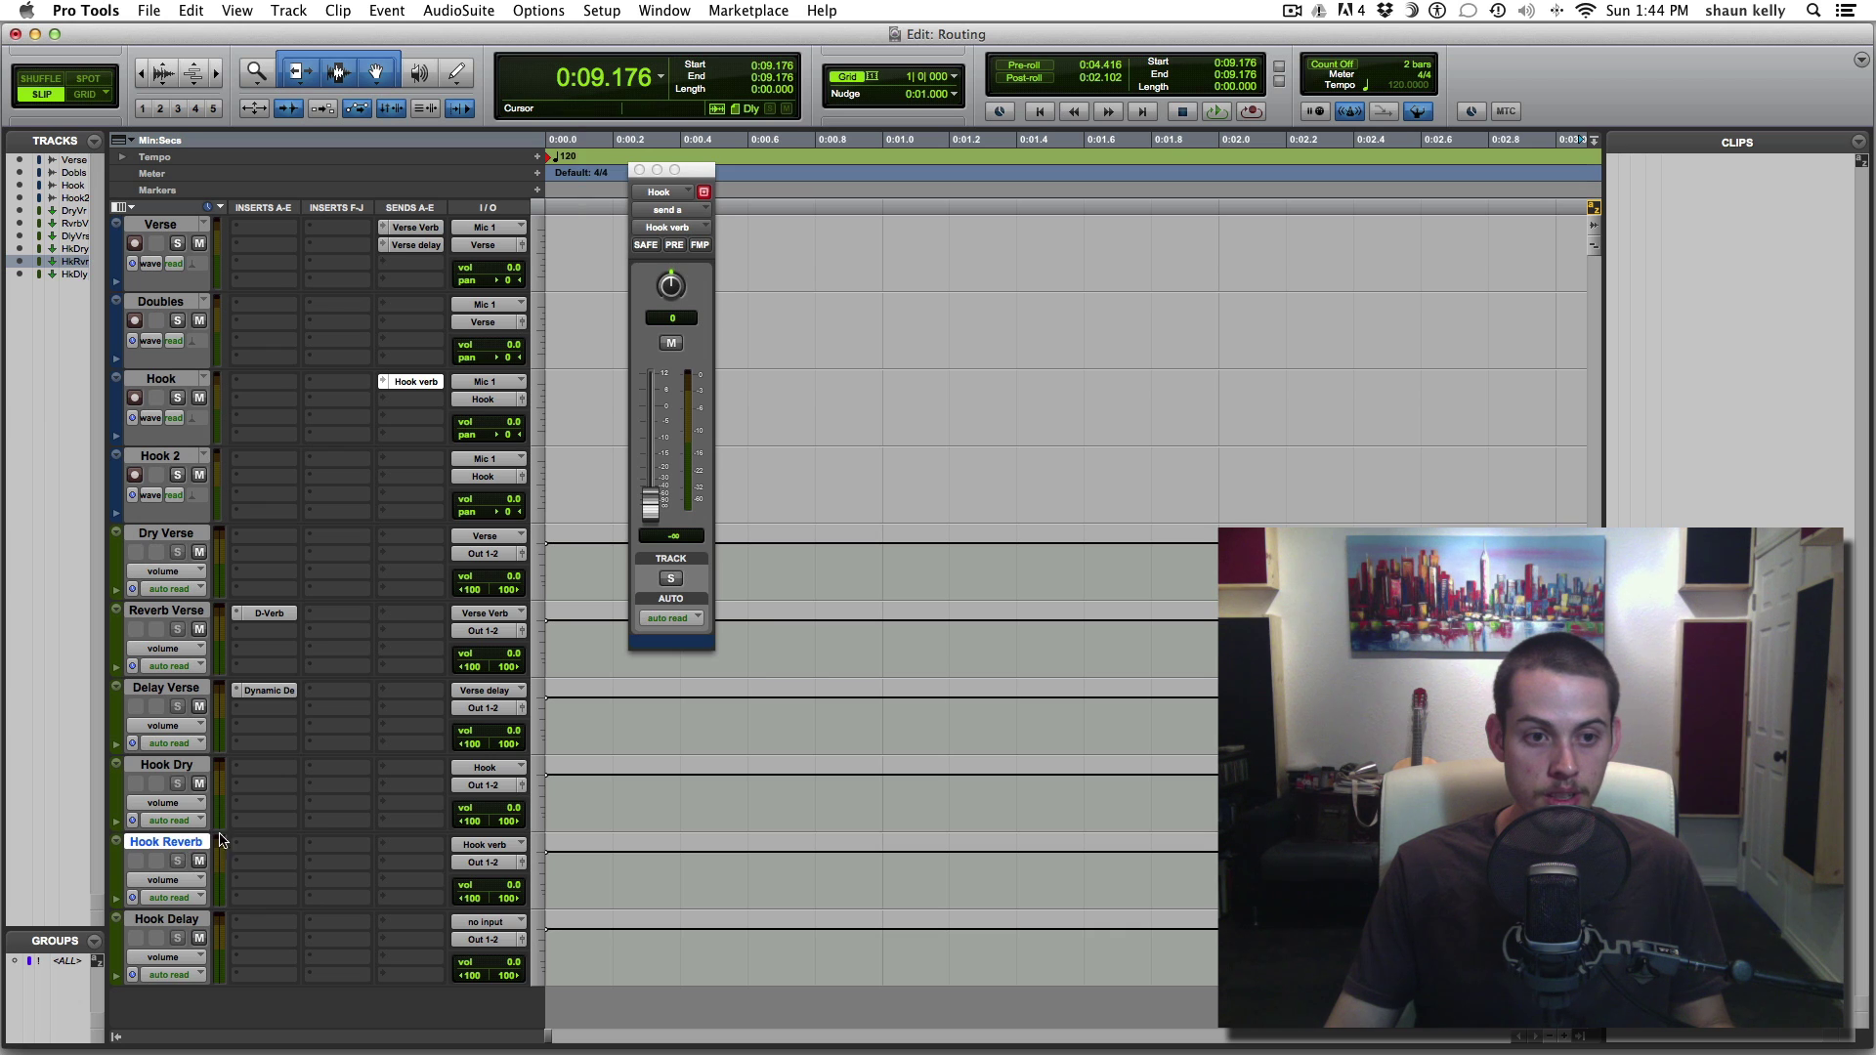
# Copy the D-Verb insert from the Reverb Verse track to the first insert slot of the Hook Reverb track
pyautogui.moveTo(274, 615); pyautogui.dragTo(273, 847)
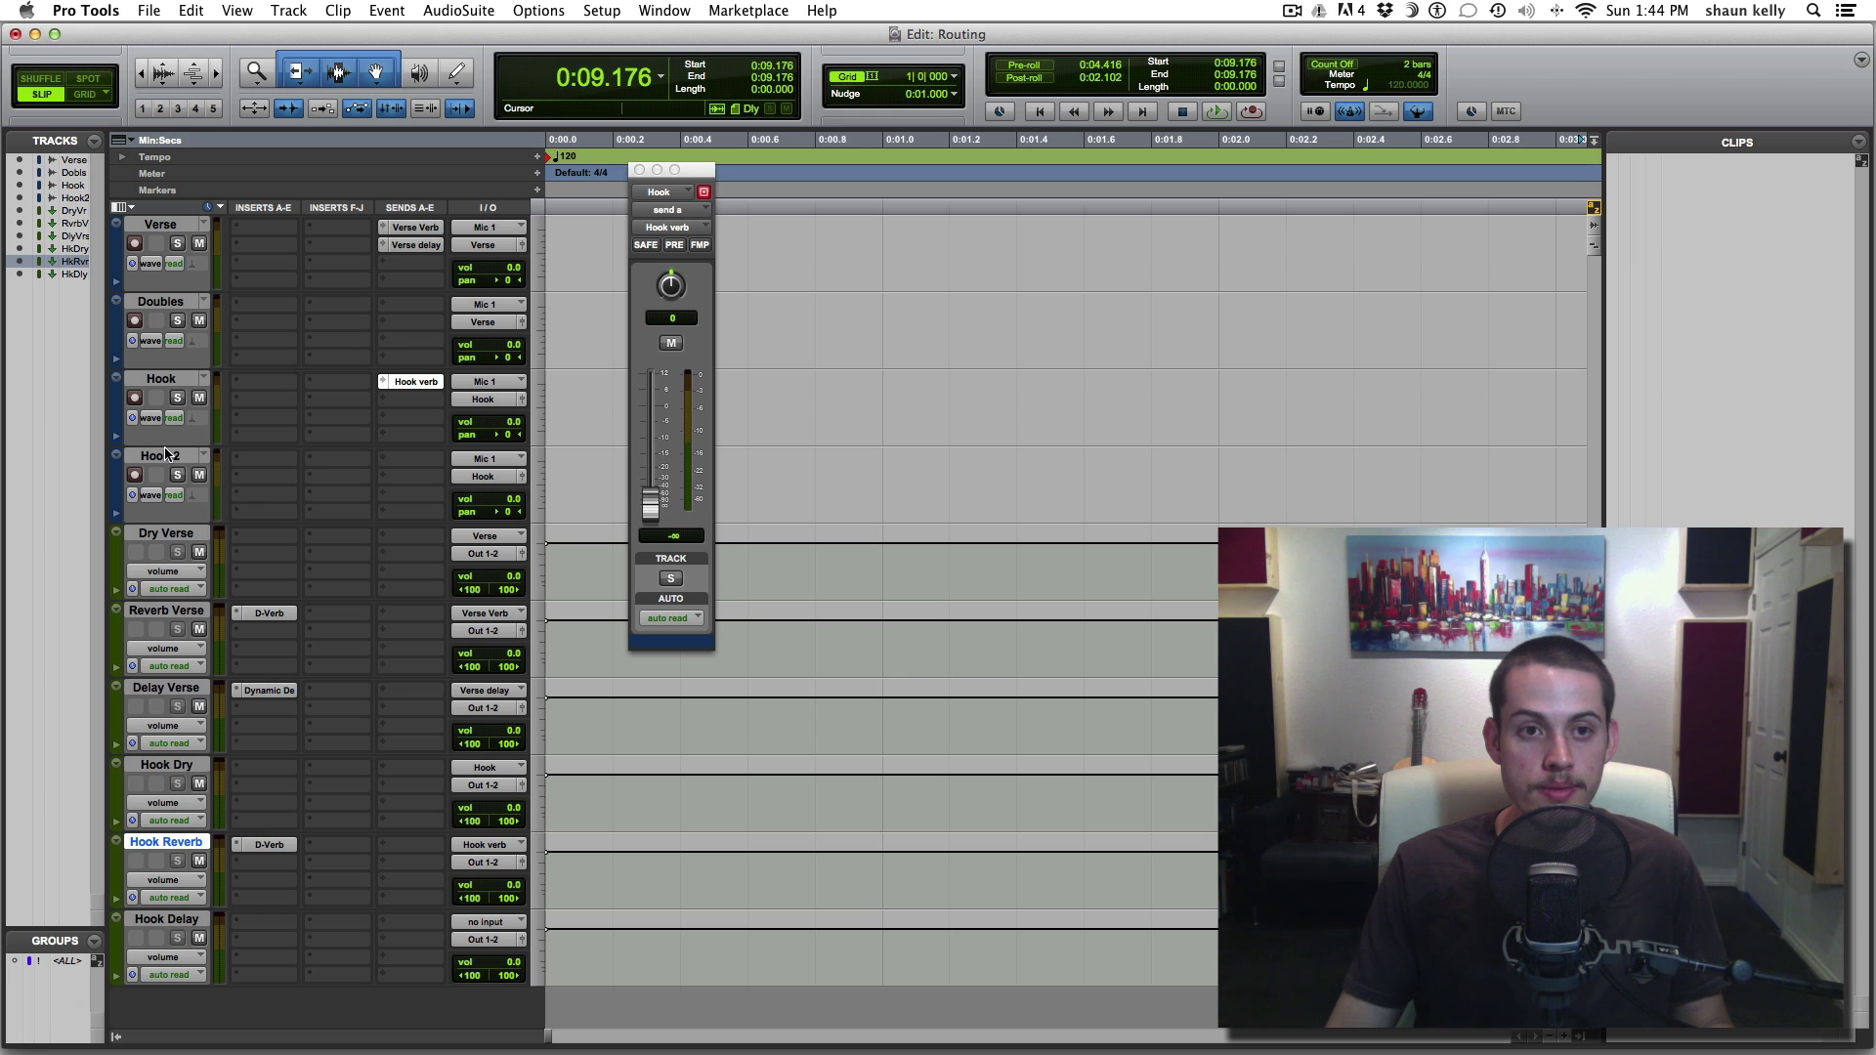
# Add a send to Bus 25-26 (Stereo) in the Hook track's second send slot and rename that bus as Hook Delay
pyautogui.click(389, 400)
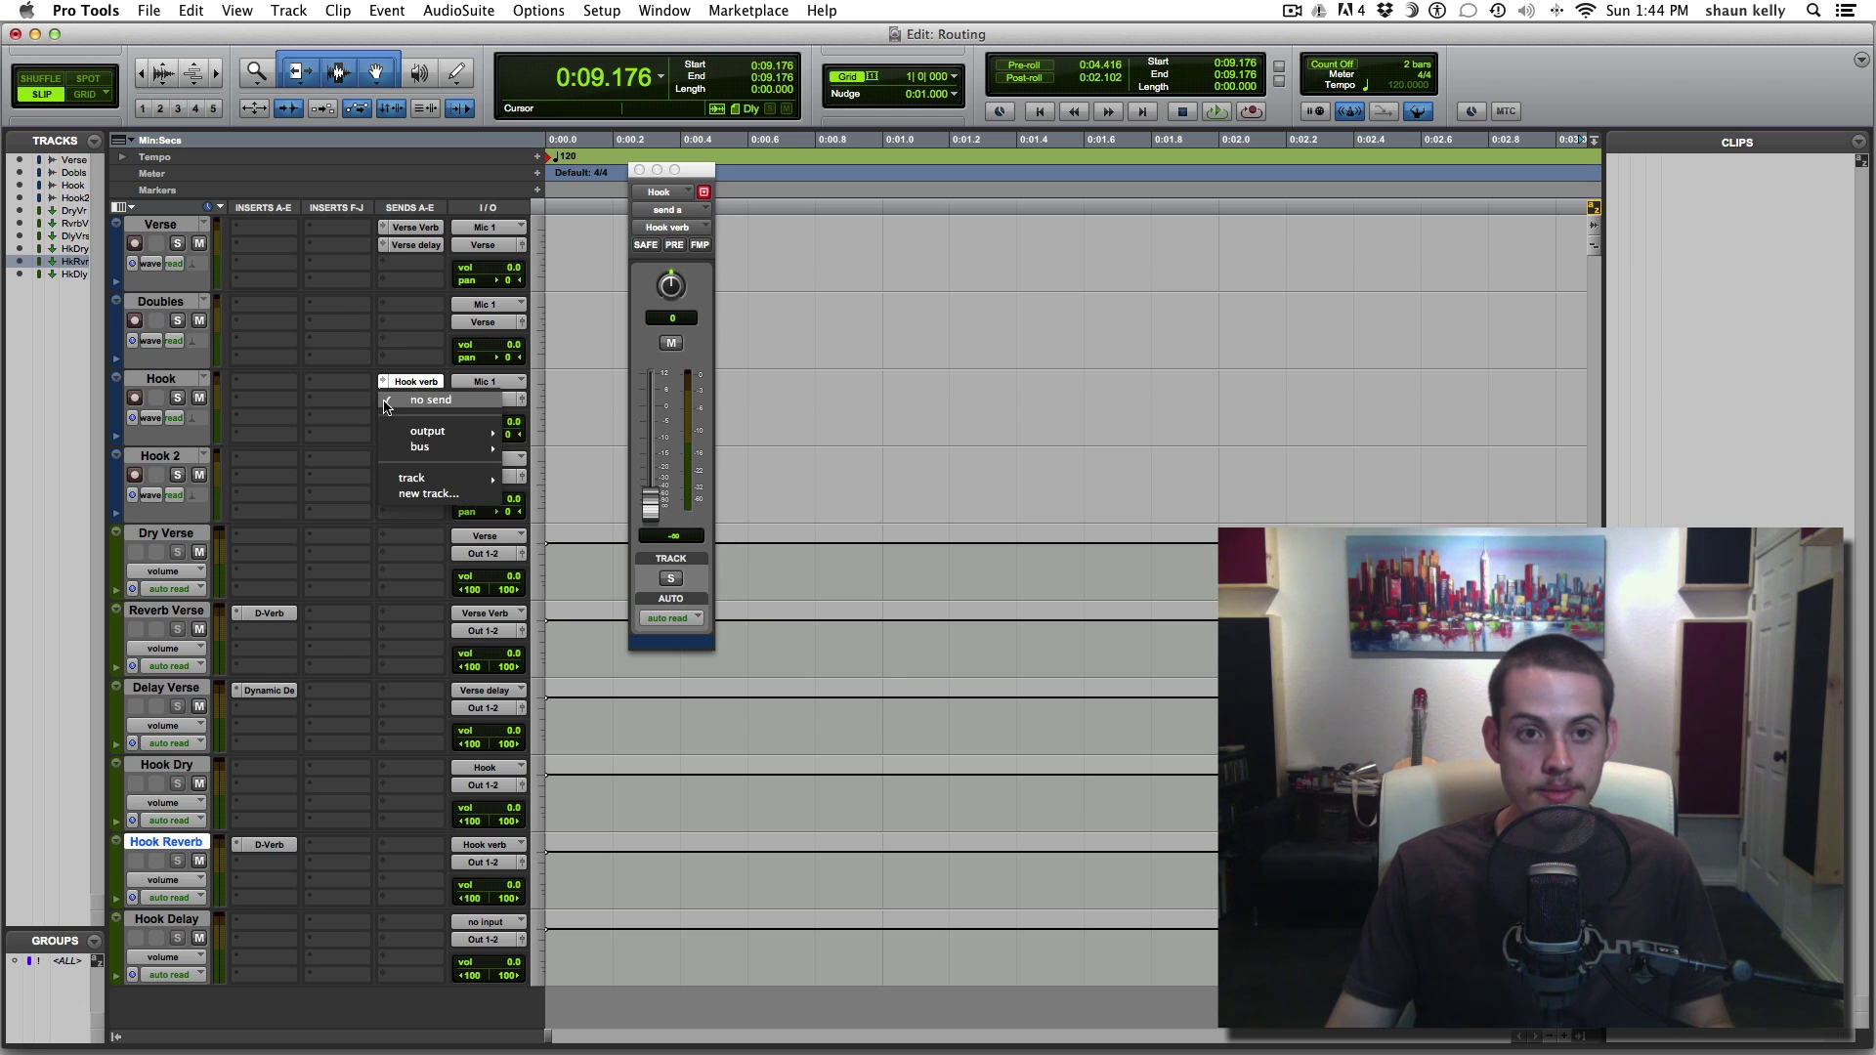
pyautogui.click(385, 405)
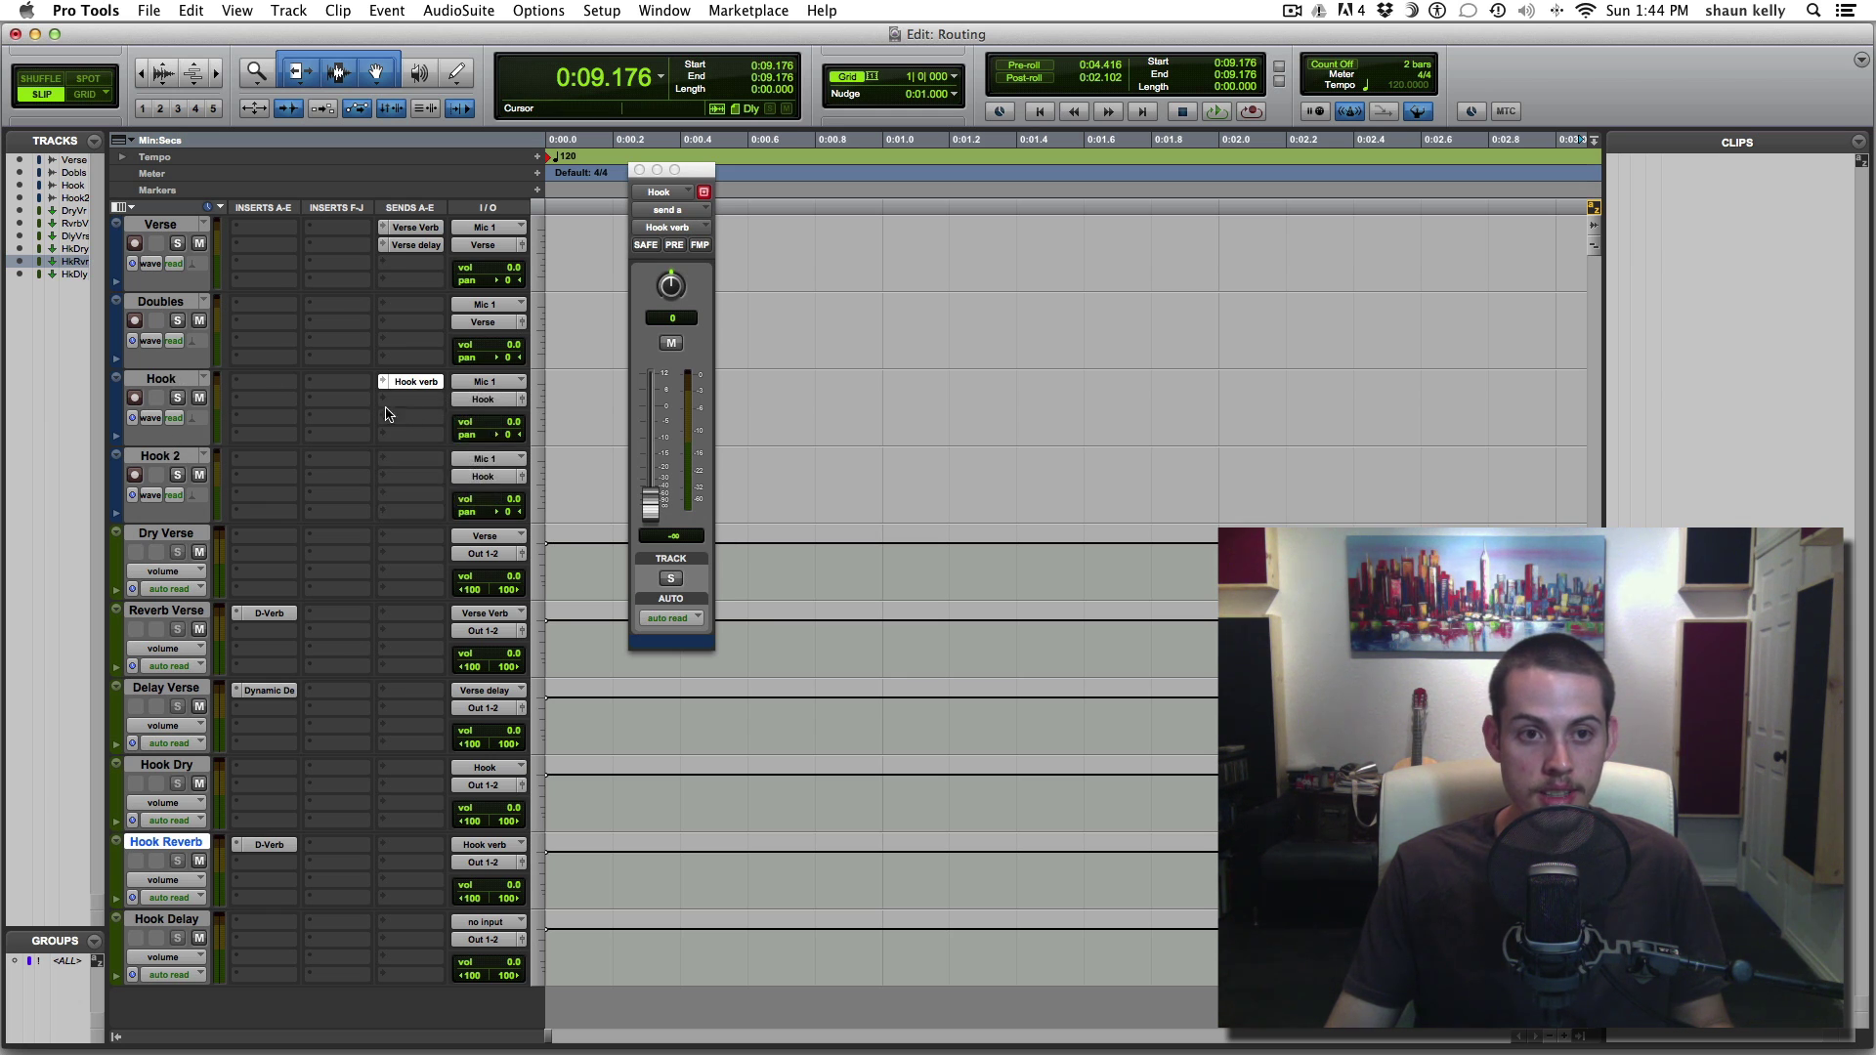
pyautogui.click(408, 403)
pyautogui.moveTo(420, 452)
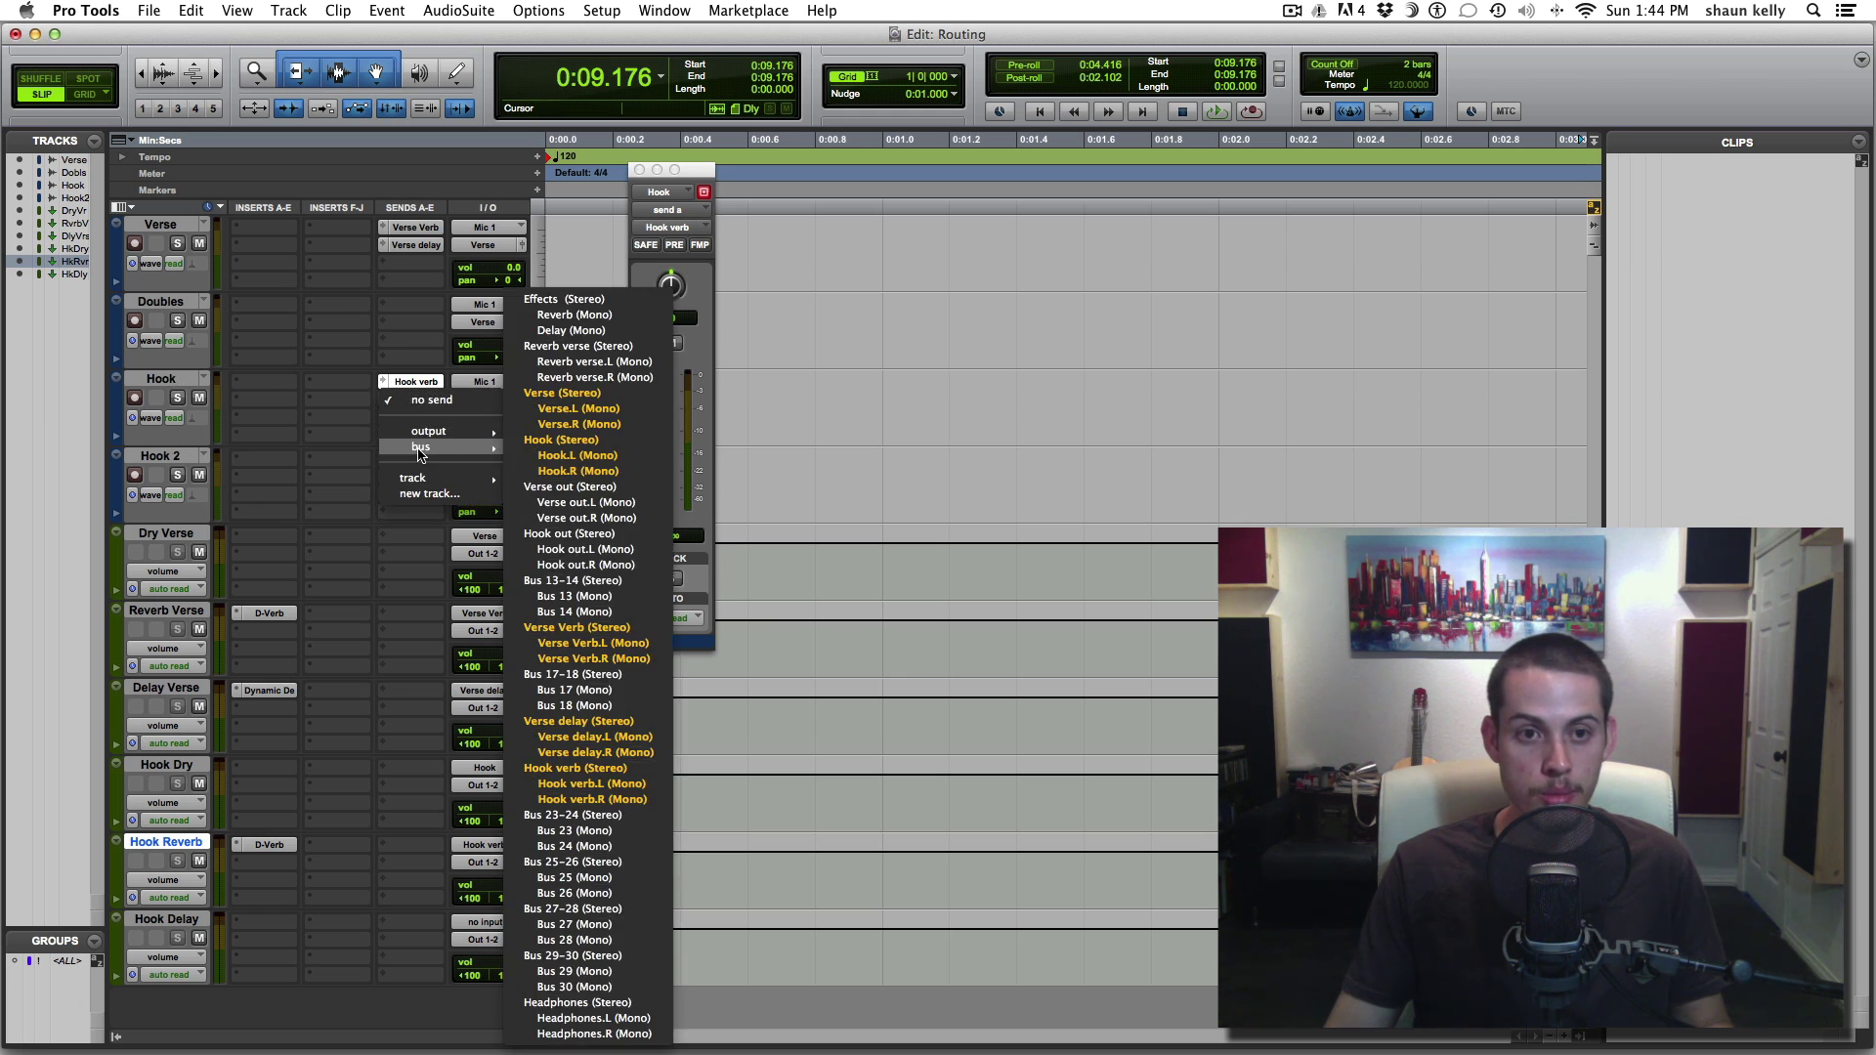
pyautogui.click(598, 862)
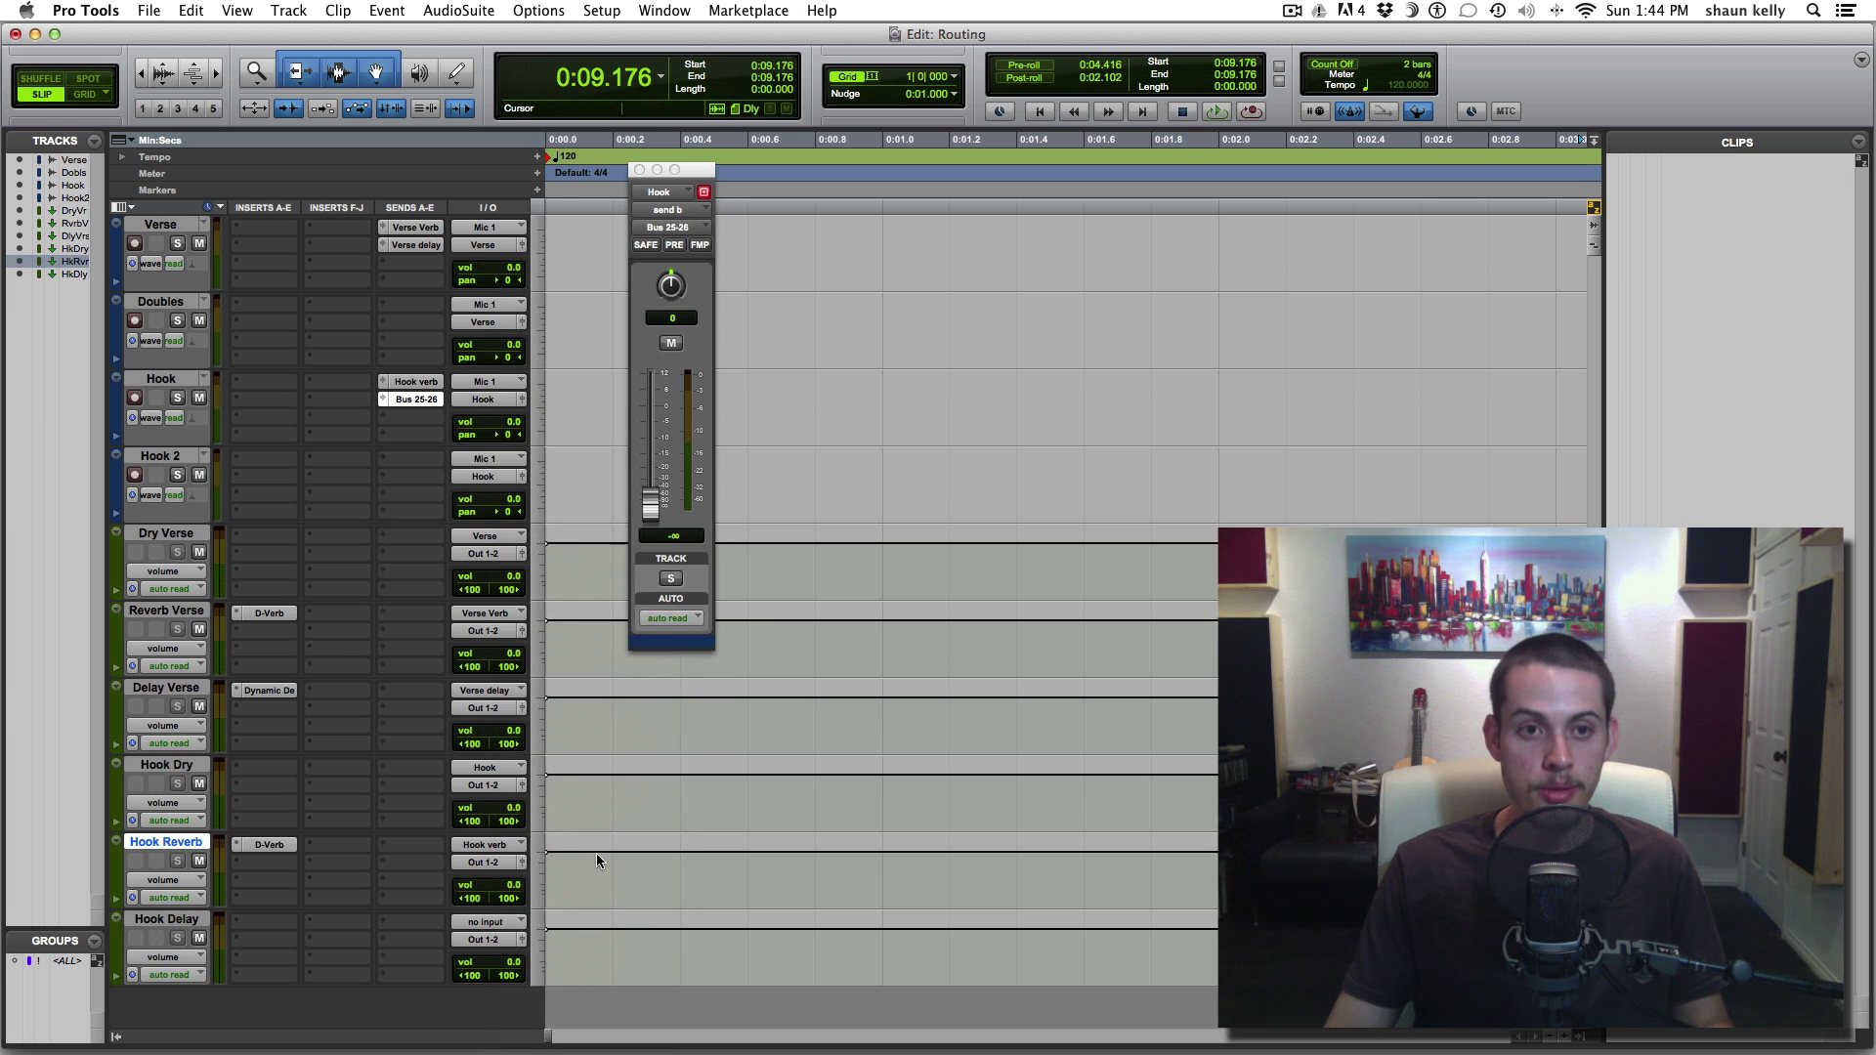
pyautogui.rightClick(442, 407)
pyautogui.click(451, 442)
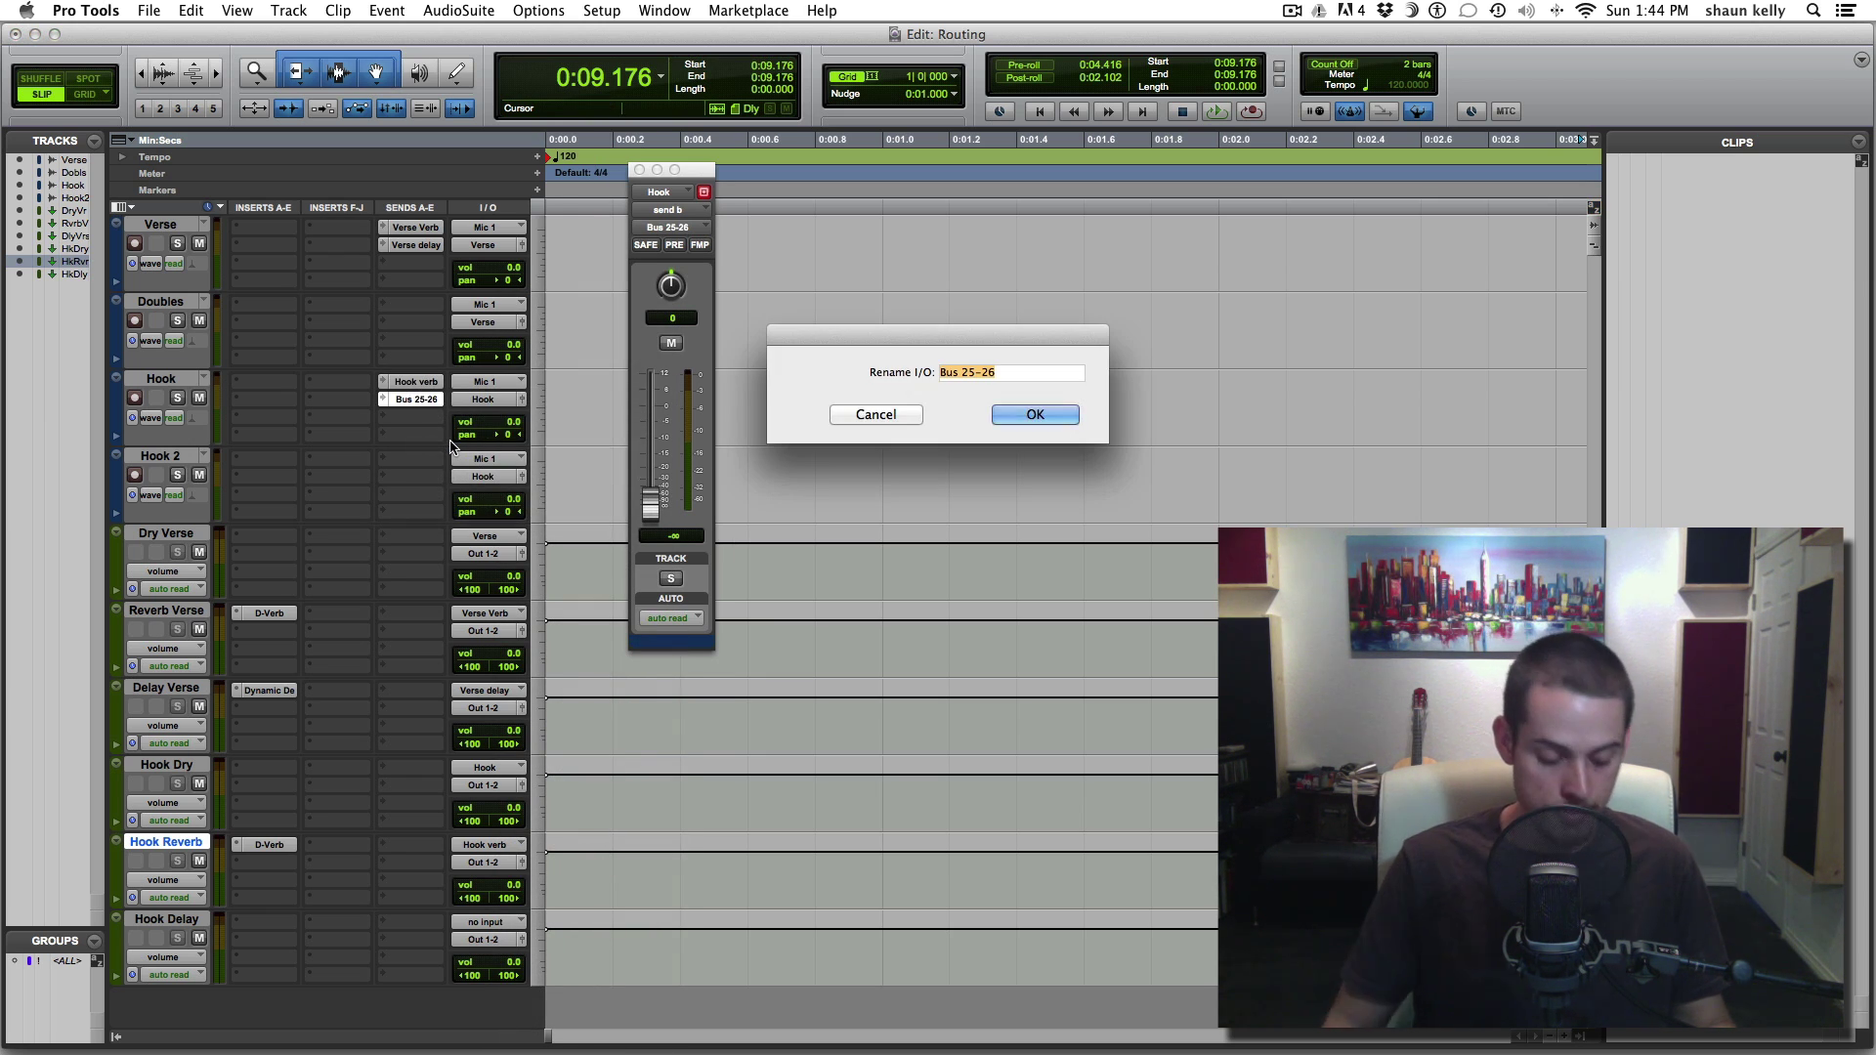
pyautogui.write('Hoo')
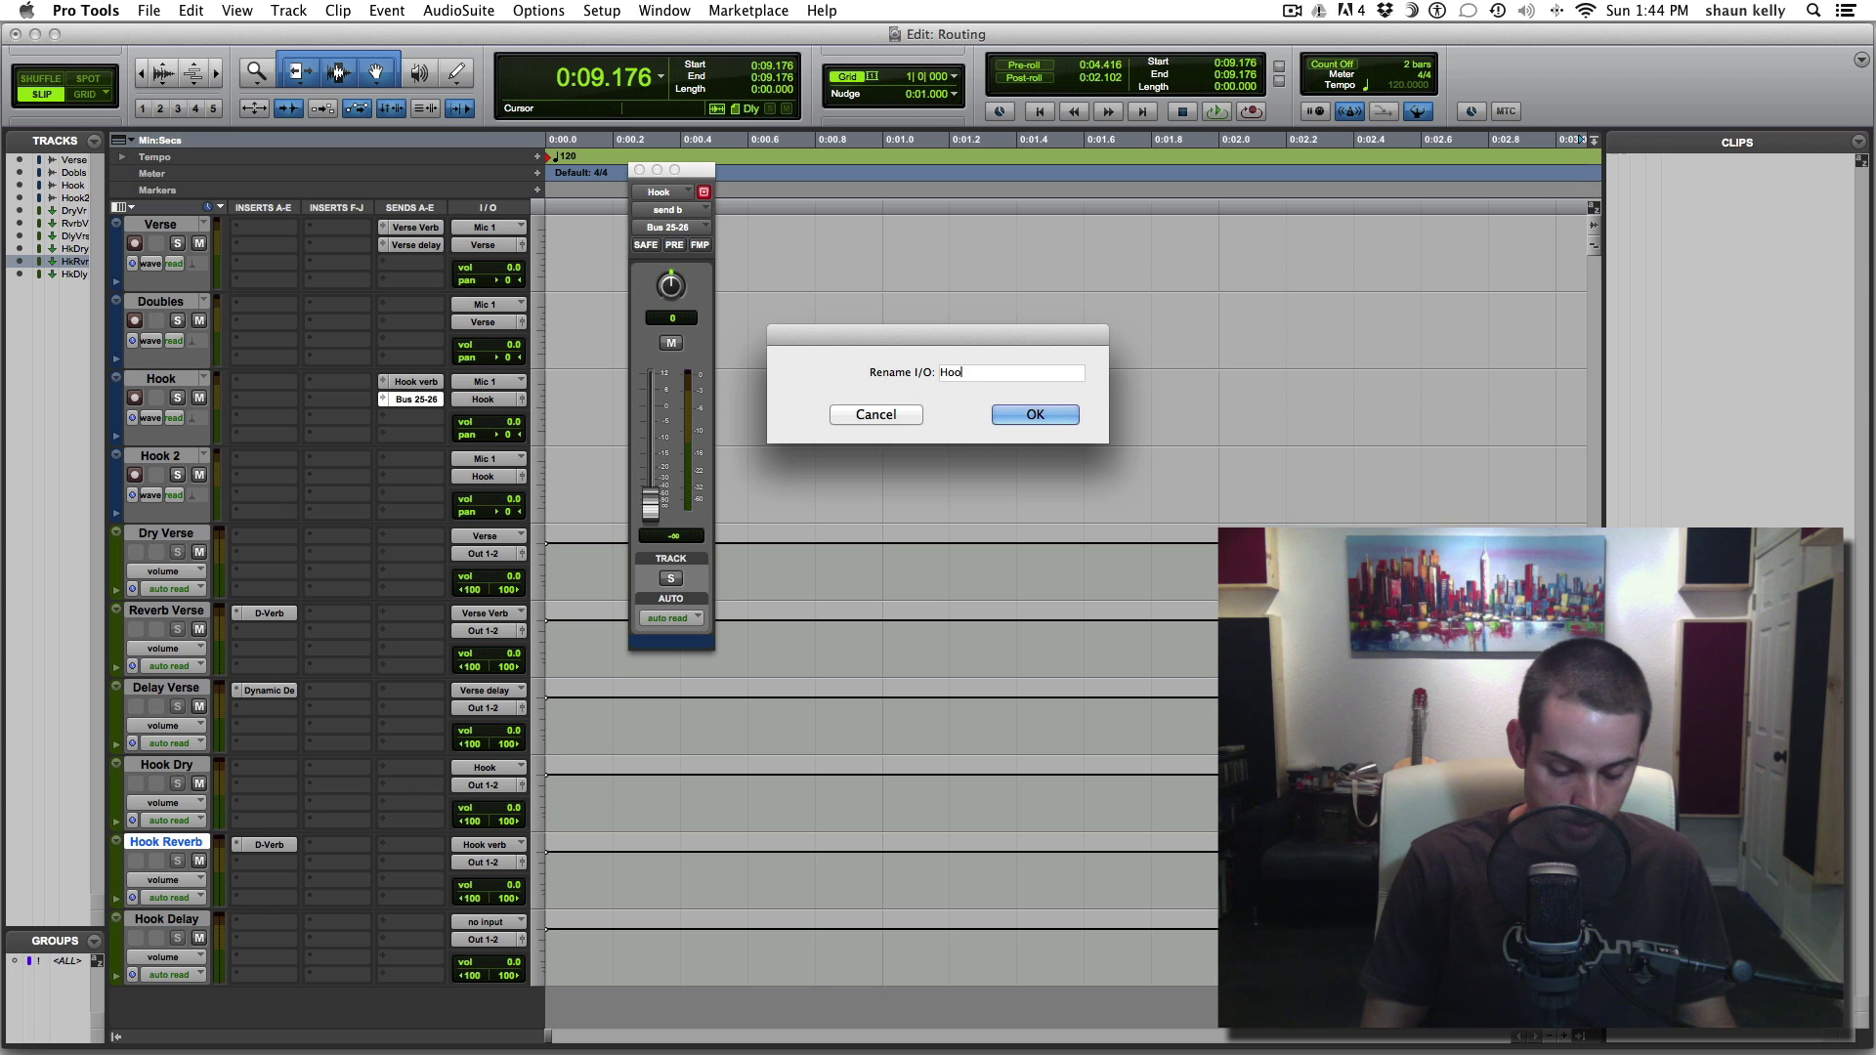
pyautogui.write('k Delay')
pyautogui.press('Return')
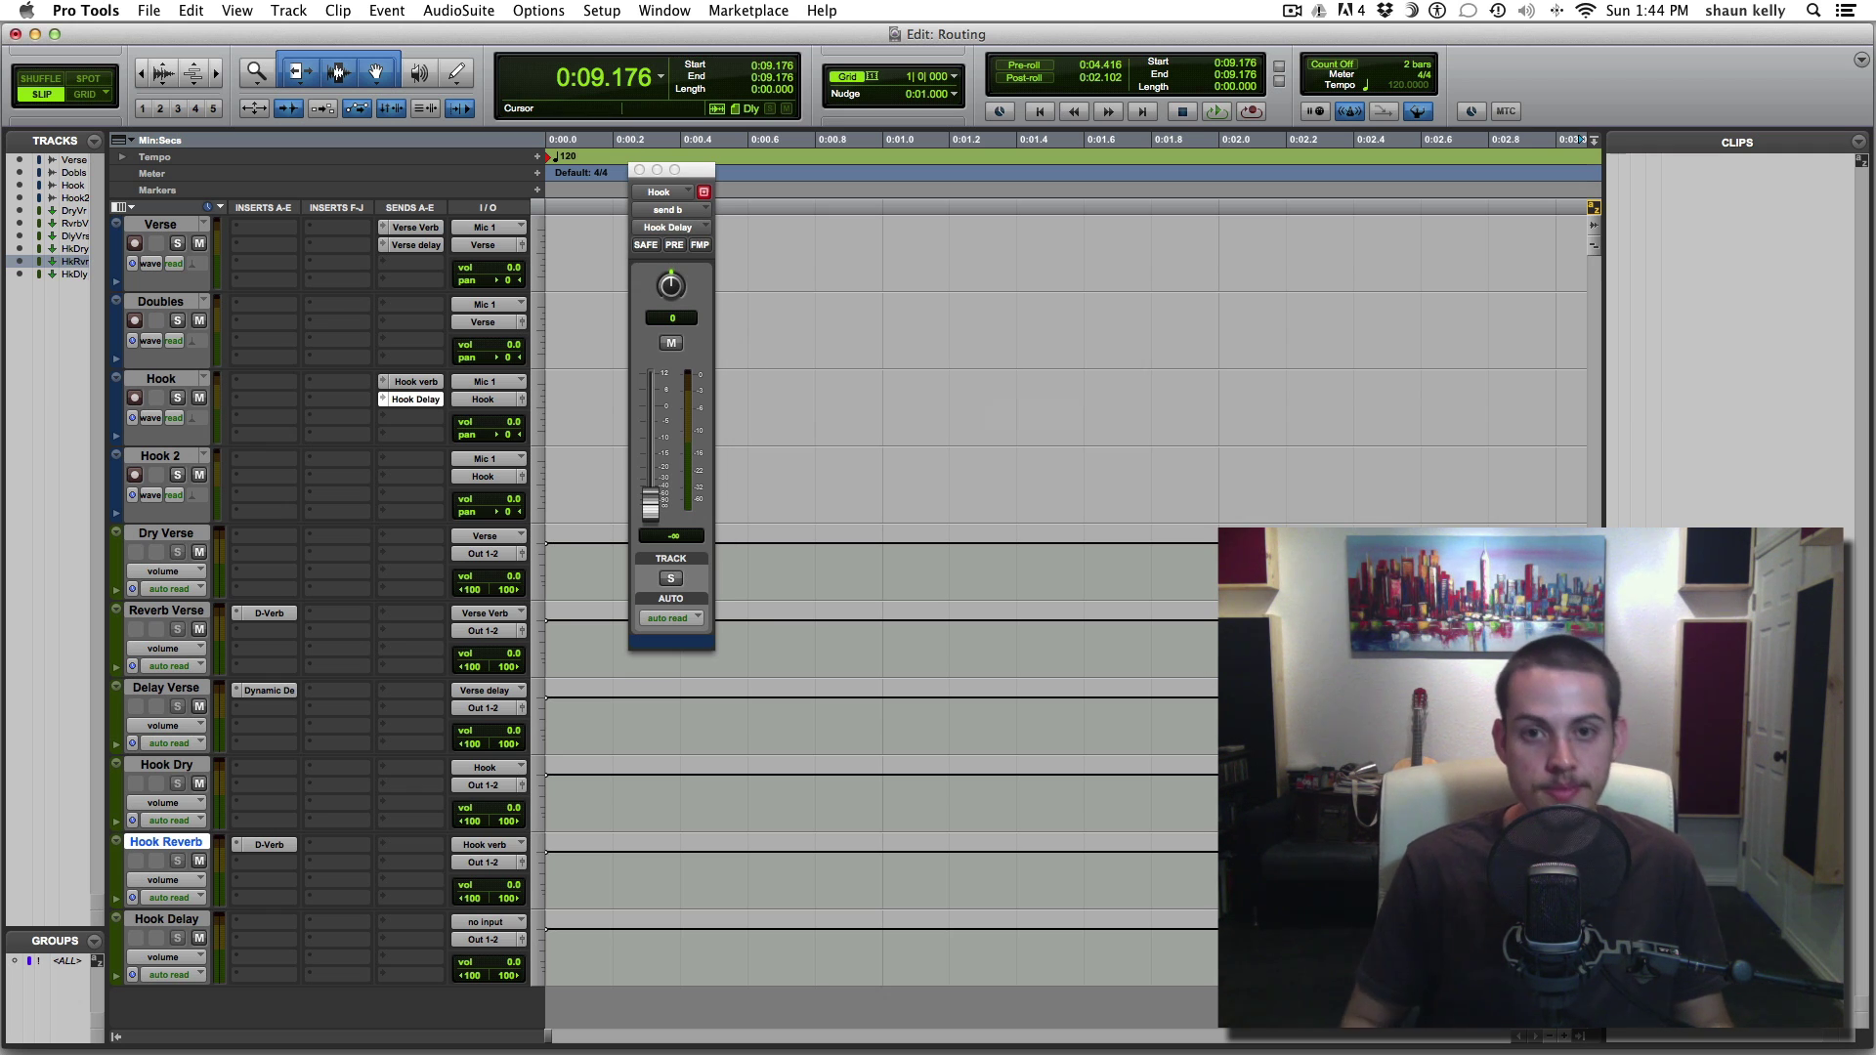
# Set the input of the Hook Delay aux track to the stereo Hook Delay bus
pyautogui.click(168, 921)
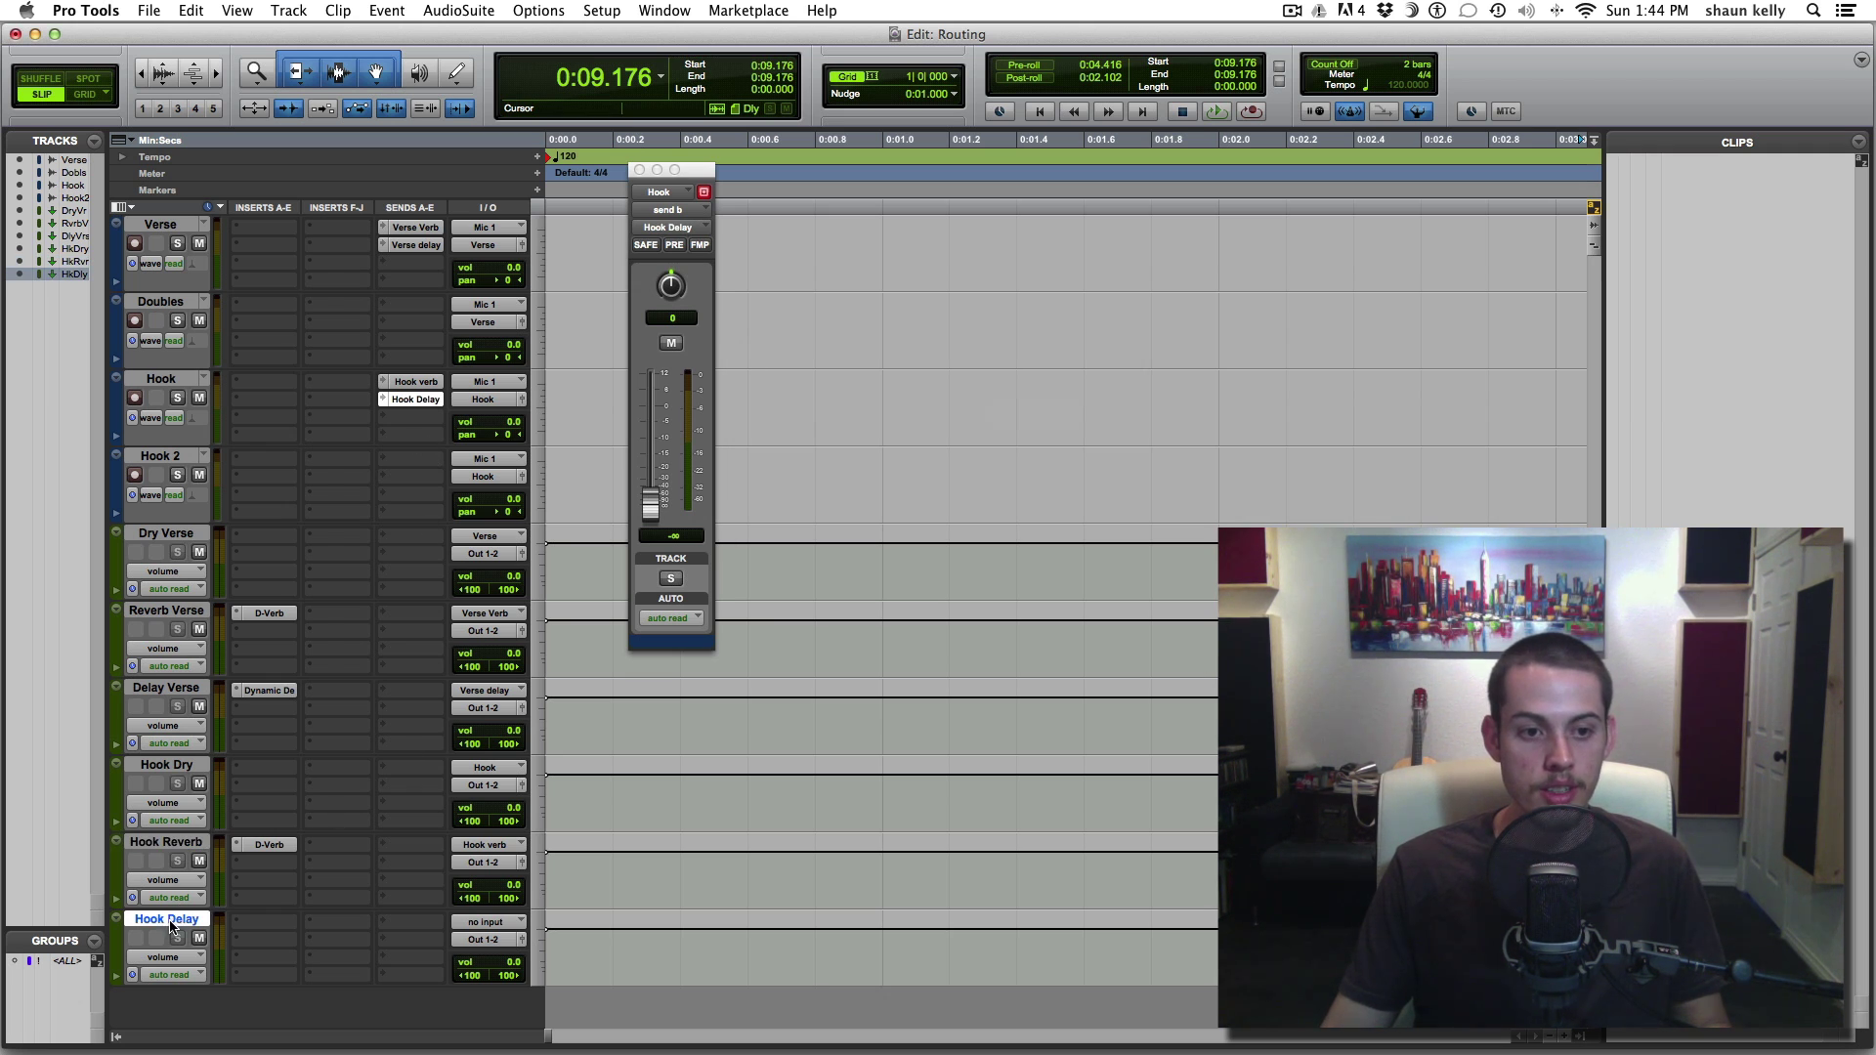
pyautogui.click(512, 925)
pyautogui.moveTo(508, 969)
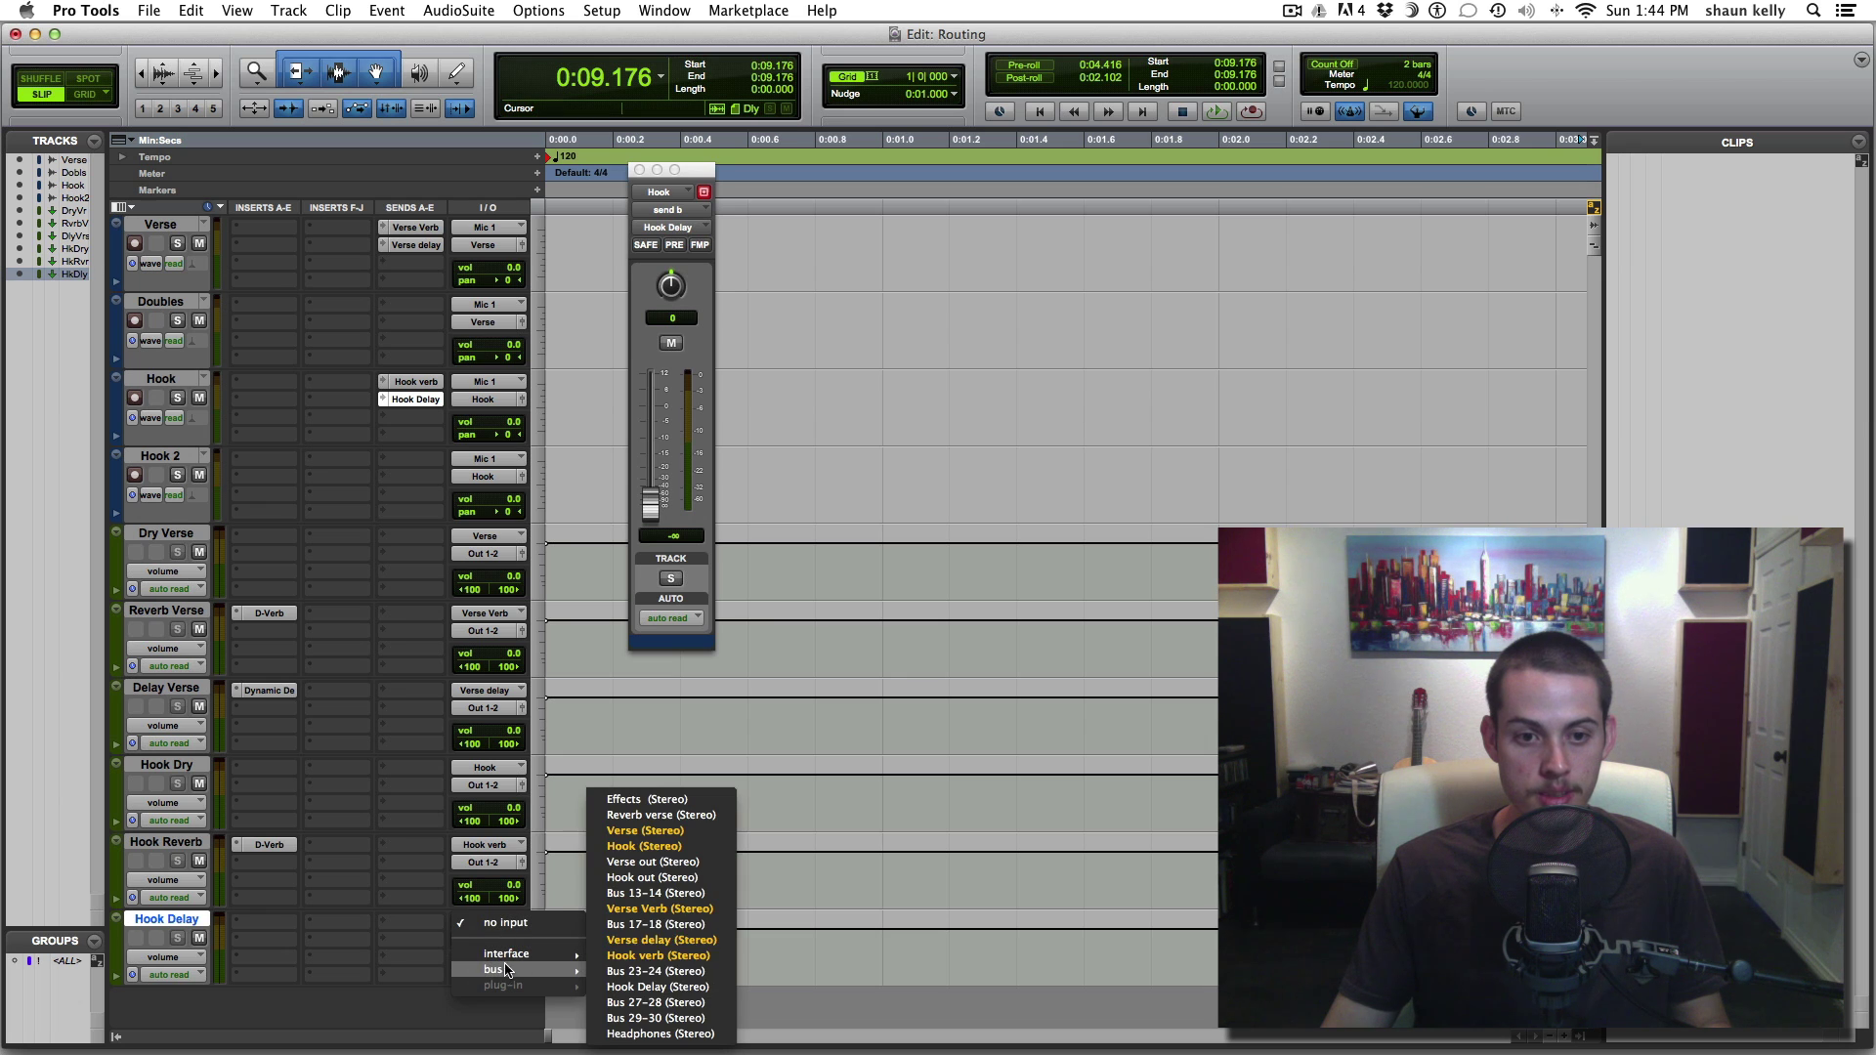
pyautogui.click(670, 987)
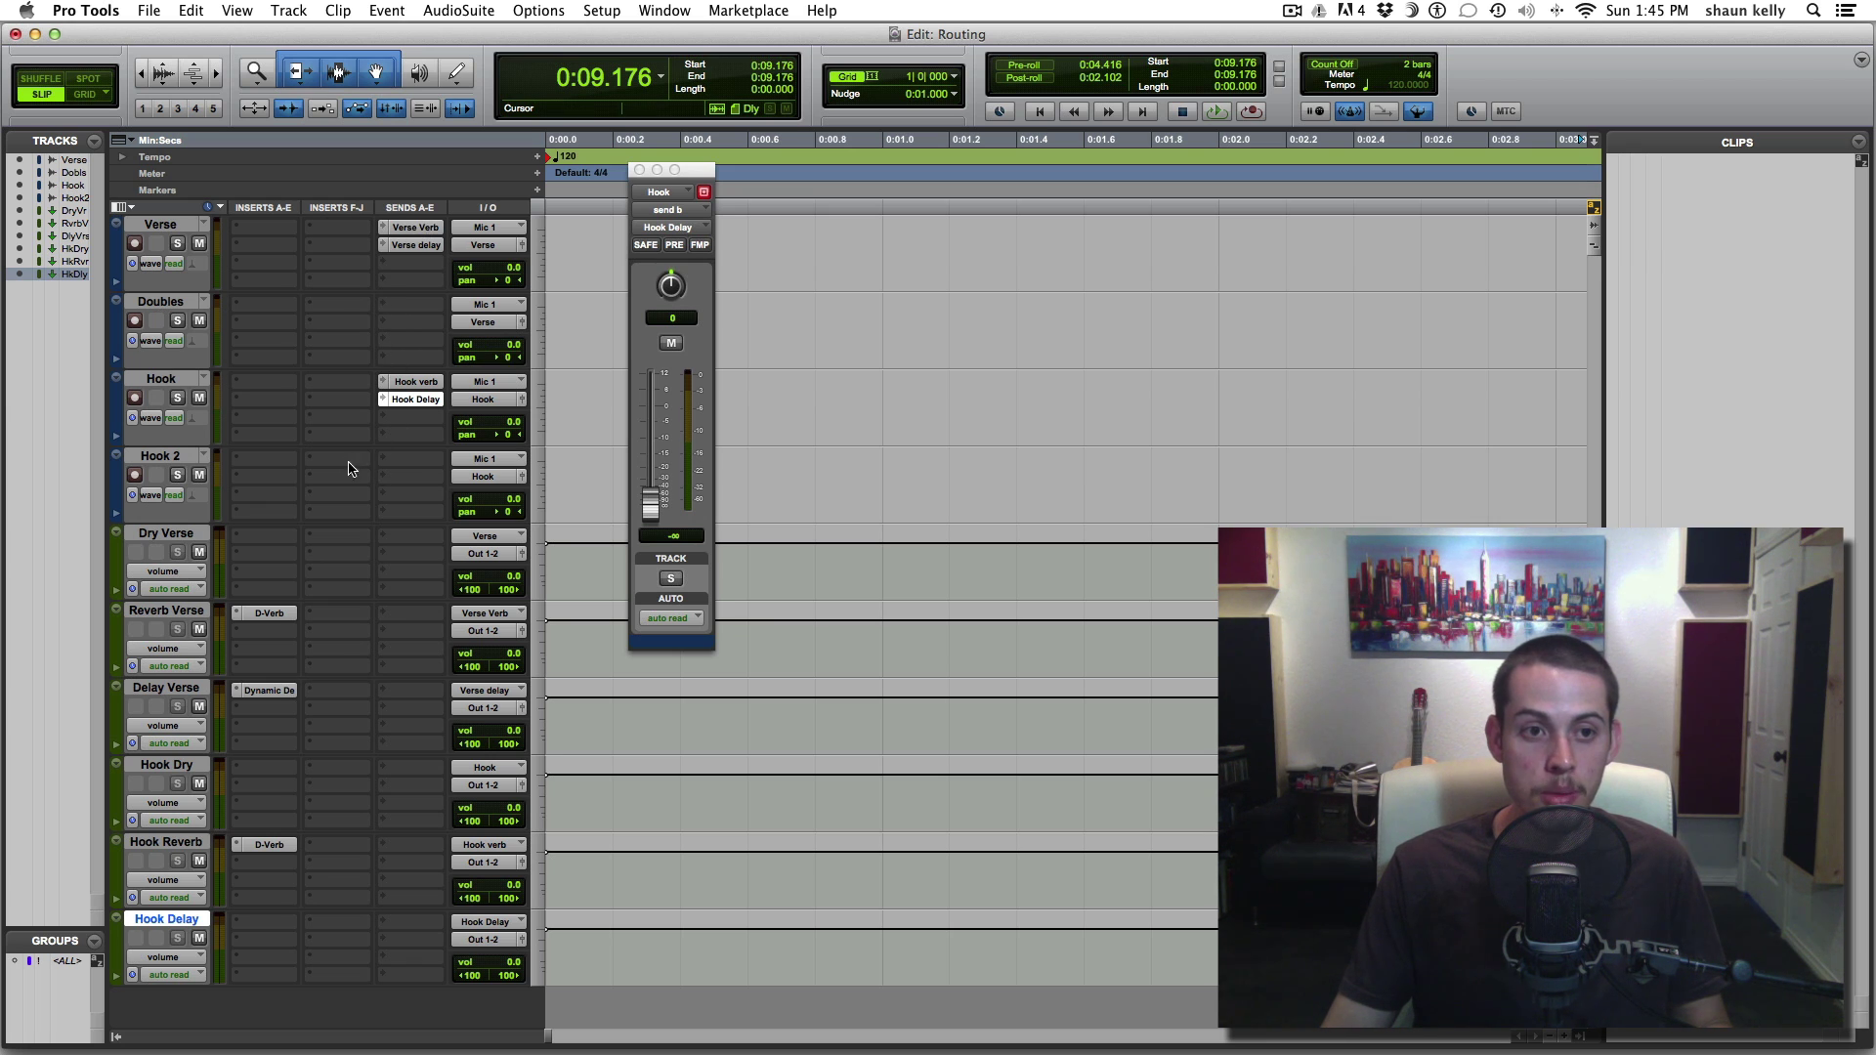
# Copy the Verse track's two sends to Doubles and the Hook track's two sends to Hook 2
pyautogui.click(169, 456)
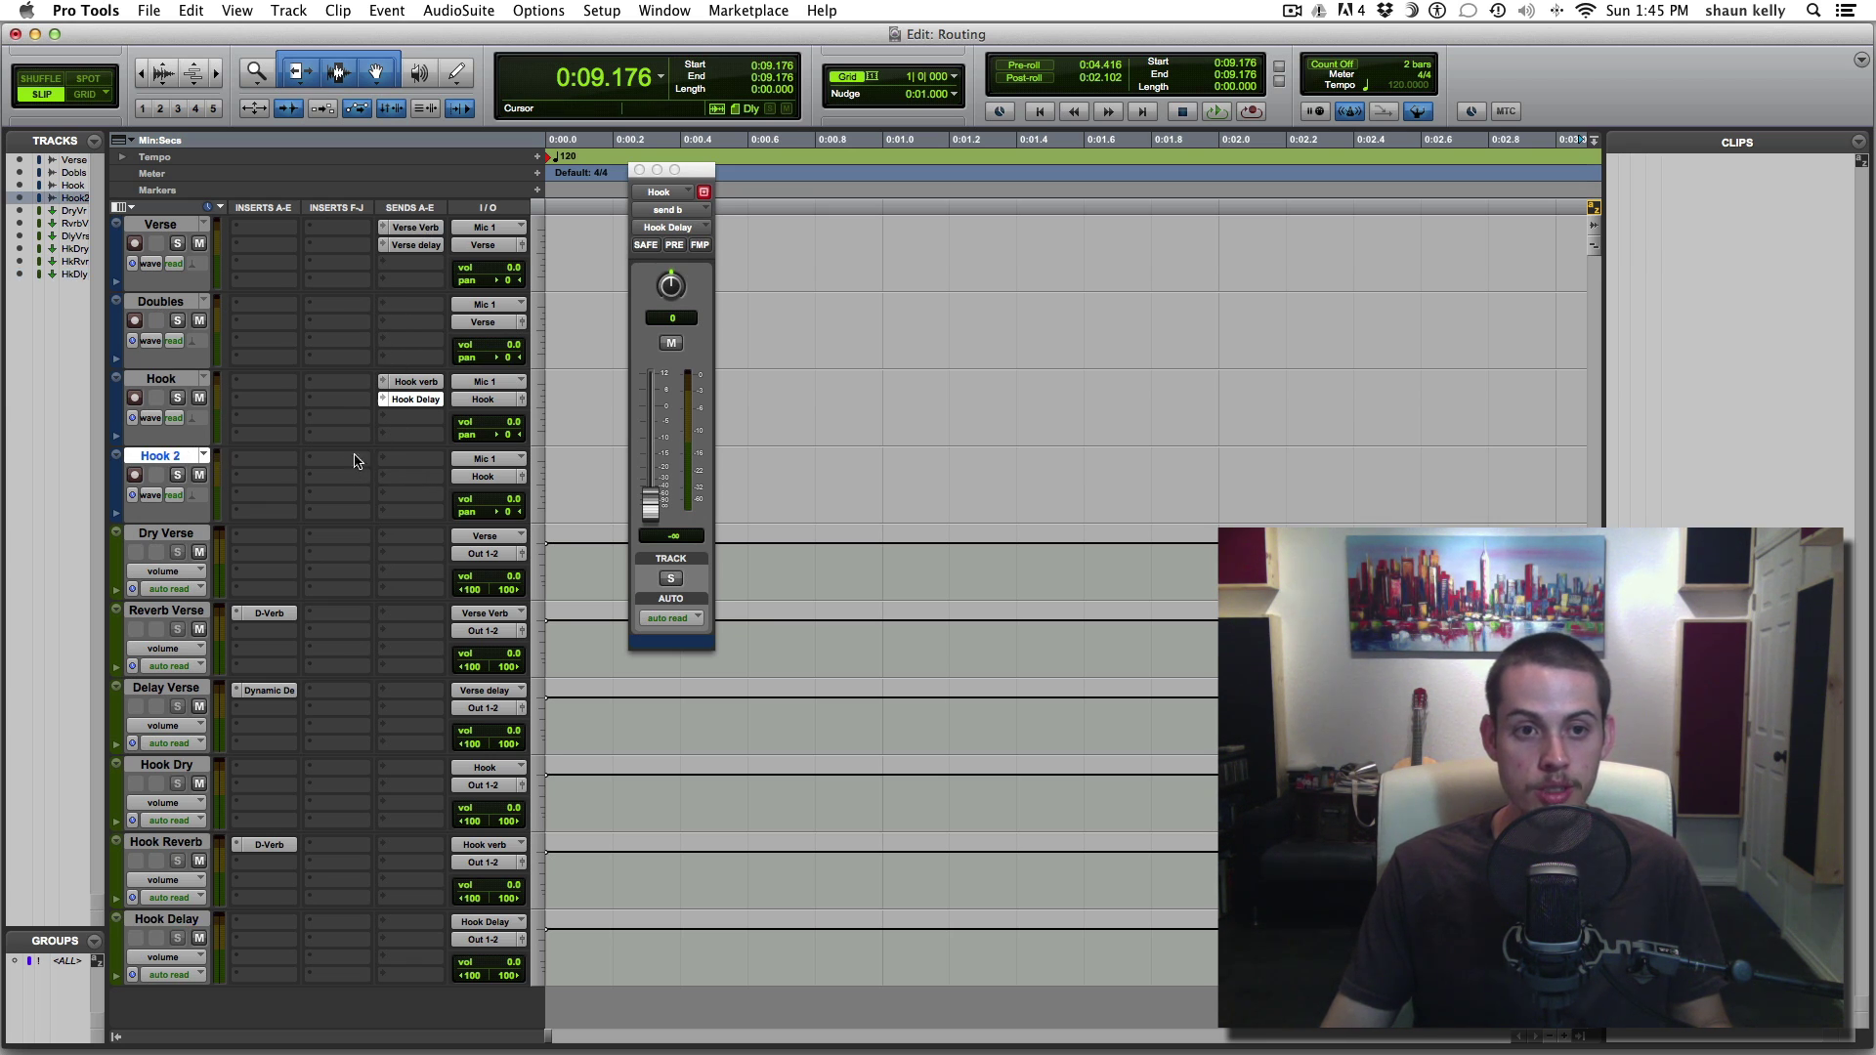
pyautogui.moveTo(404, 231); pyautogui.dragTo(423, 477)
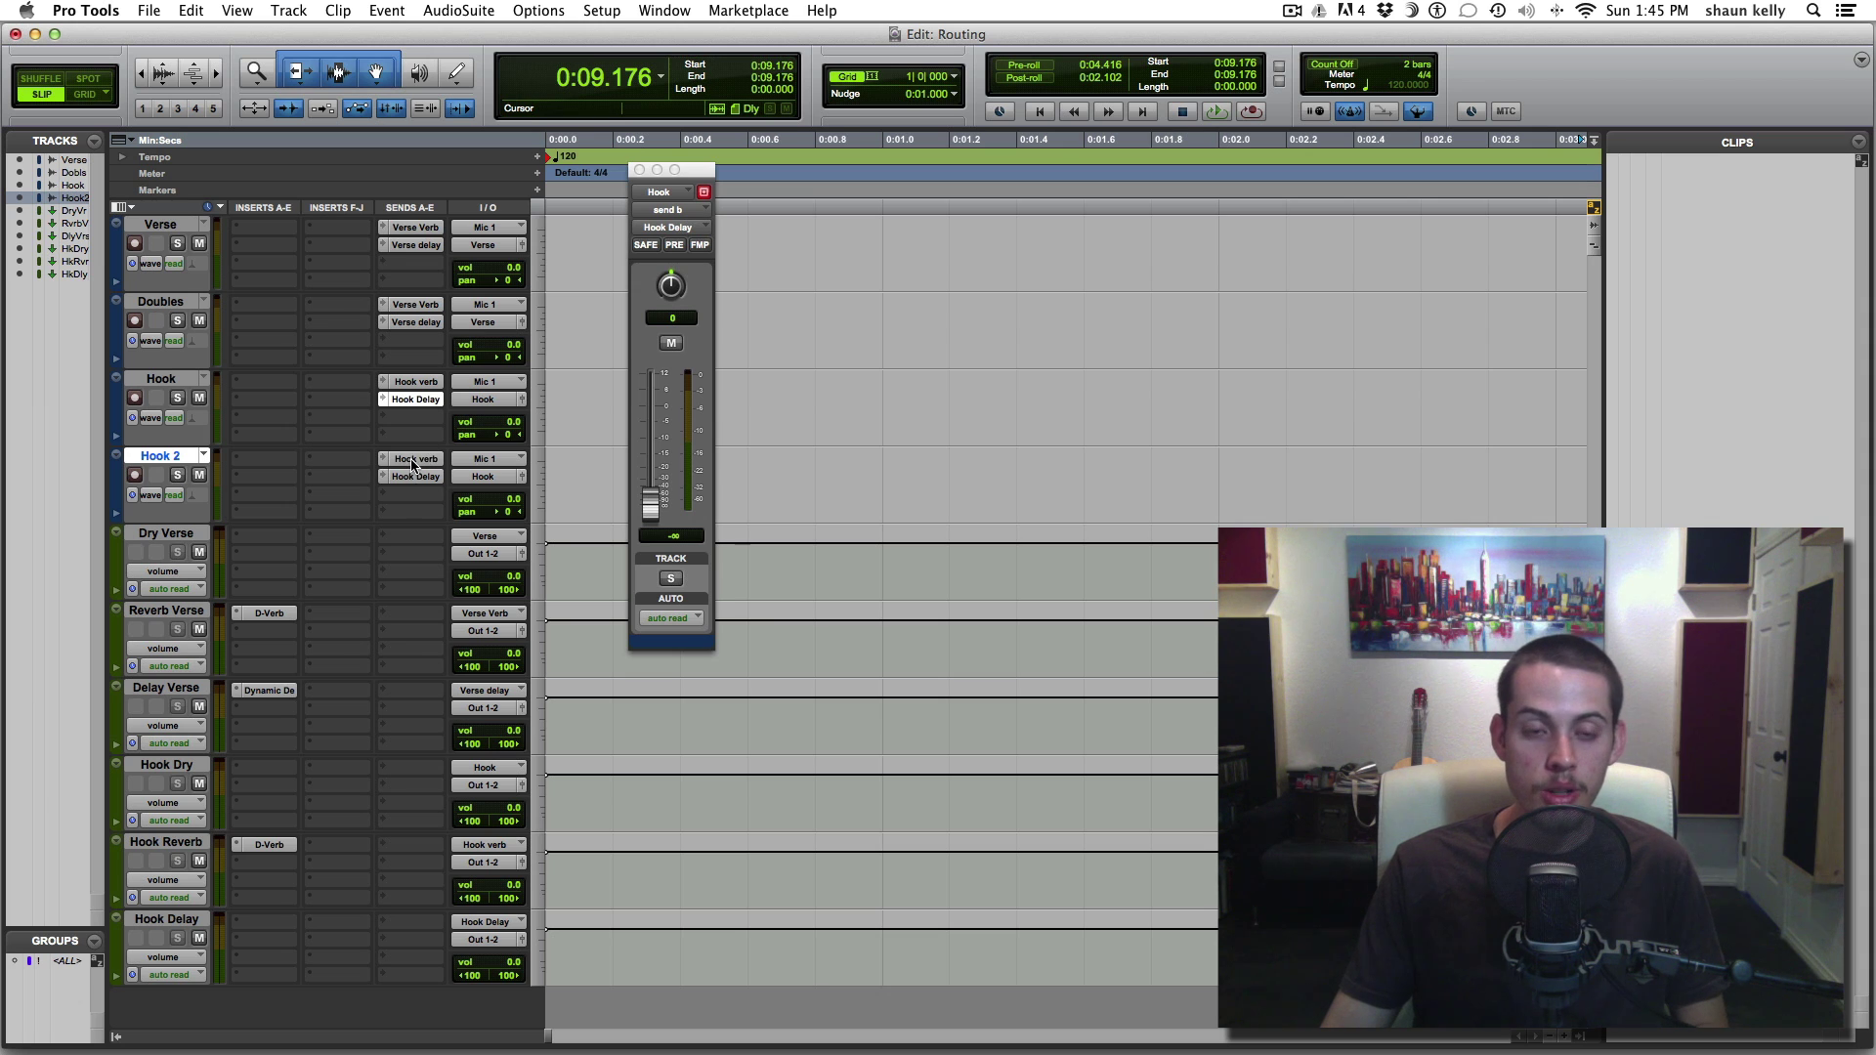
# Open the Hook 2 track's Hook verb send, try out its level fader, and open its Hook Delay send
pyautogui.click(411, 460)
pyautogui.moveTo(646, 520)
pyautogui.mouseDown()
pyautogui.moveTo(650, 438)
pyautogui.moveTo(651, 513)
pyautogui.mouseUp()
pyautogui.click(421, 475)
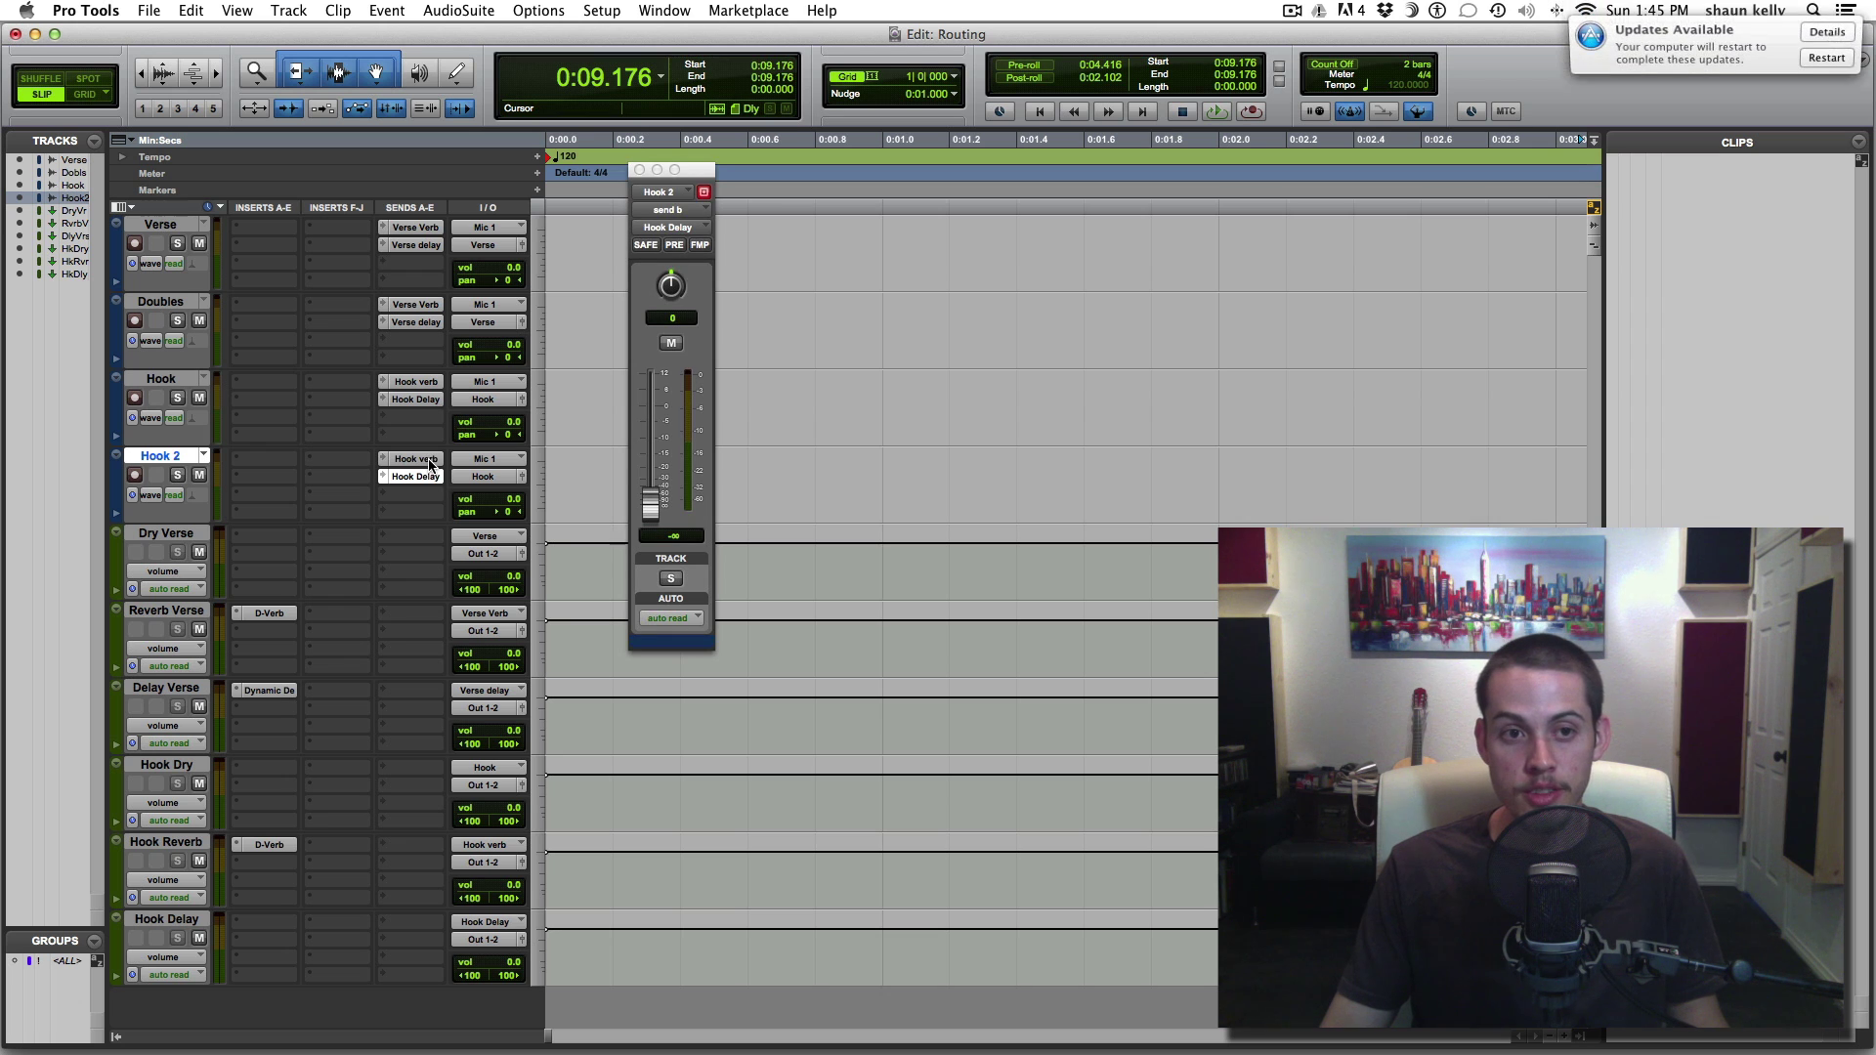
pyautogui.hscroll(3, 1703, 68)
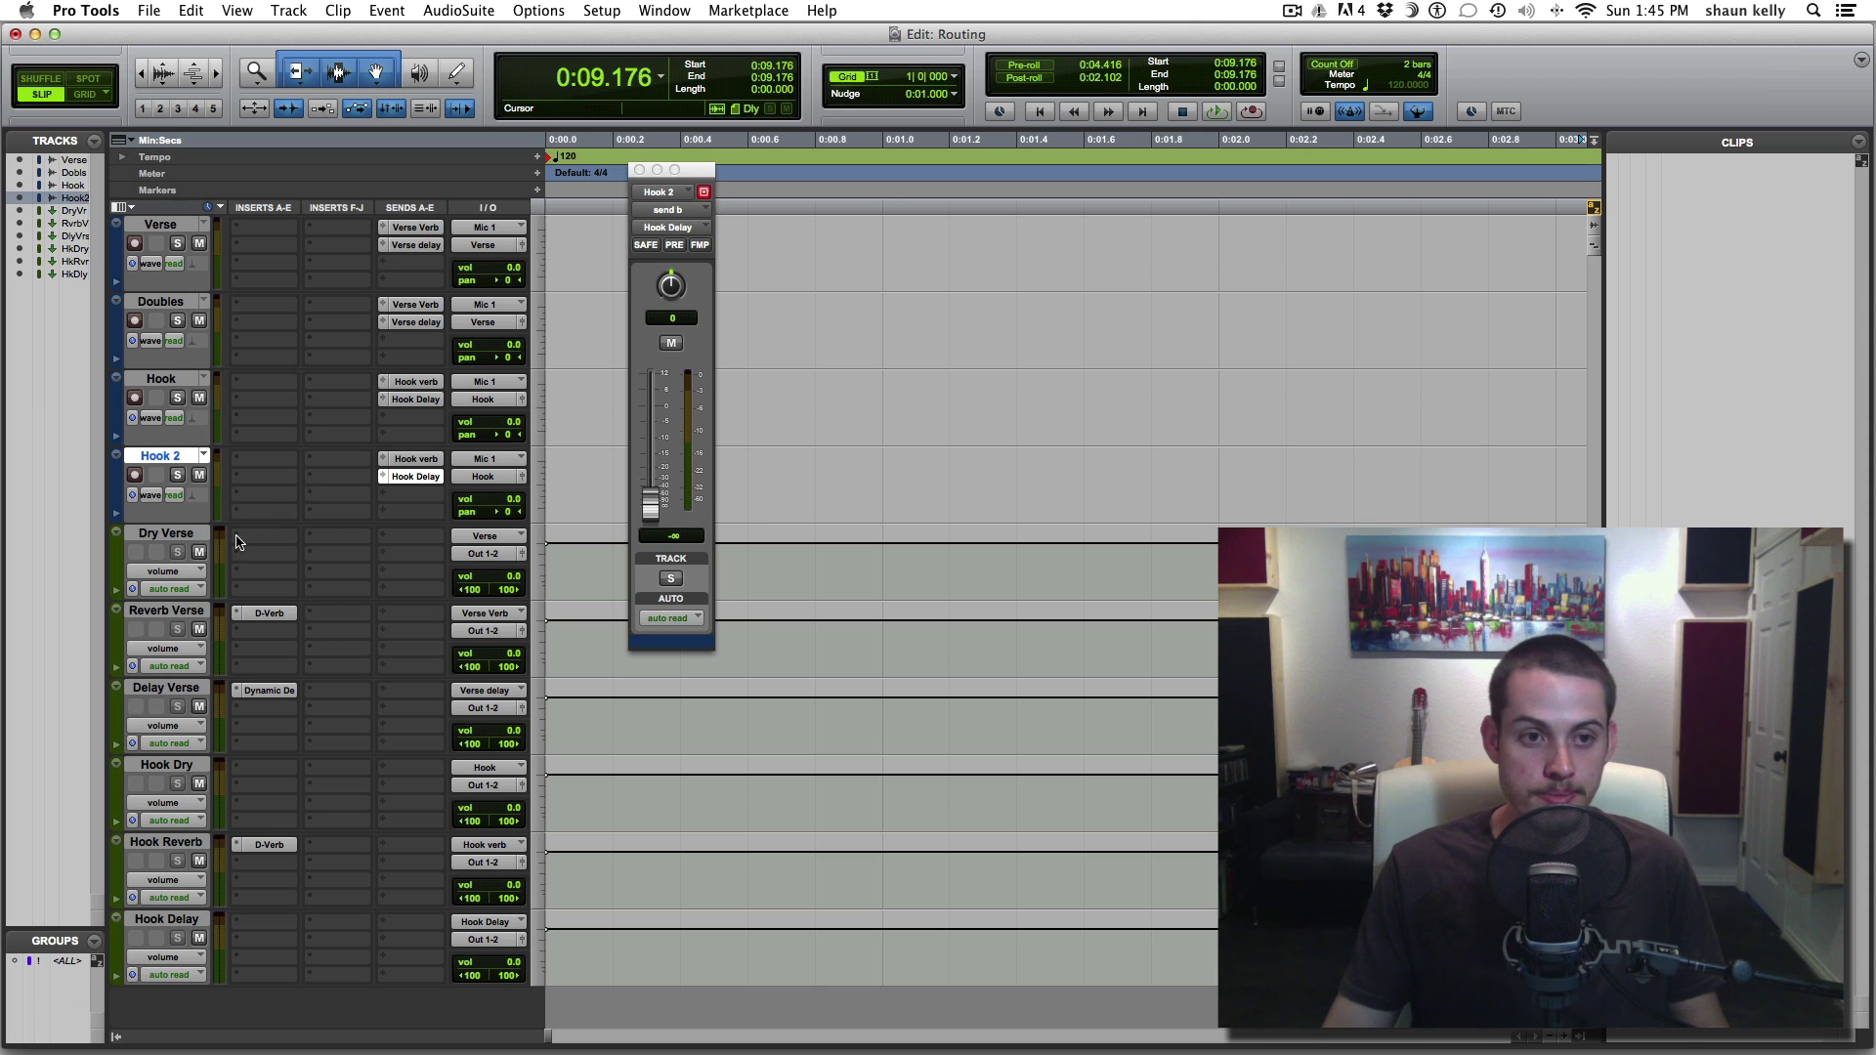
# Select the Dry Verse, Reverb Verse and Delay Verse aux tracks and create one new stereo Aux Input track below them
pyautogui.click(176, 532)
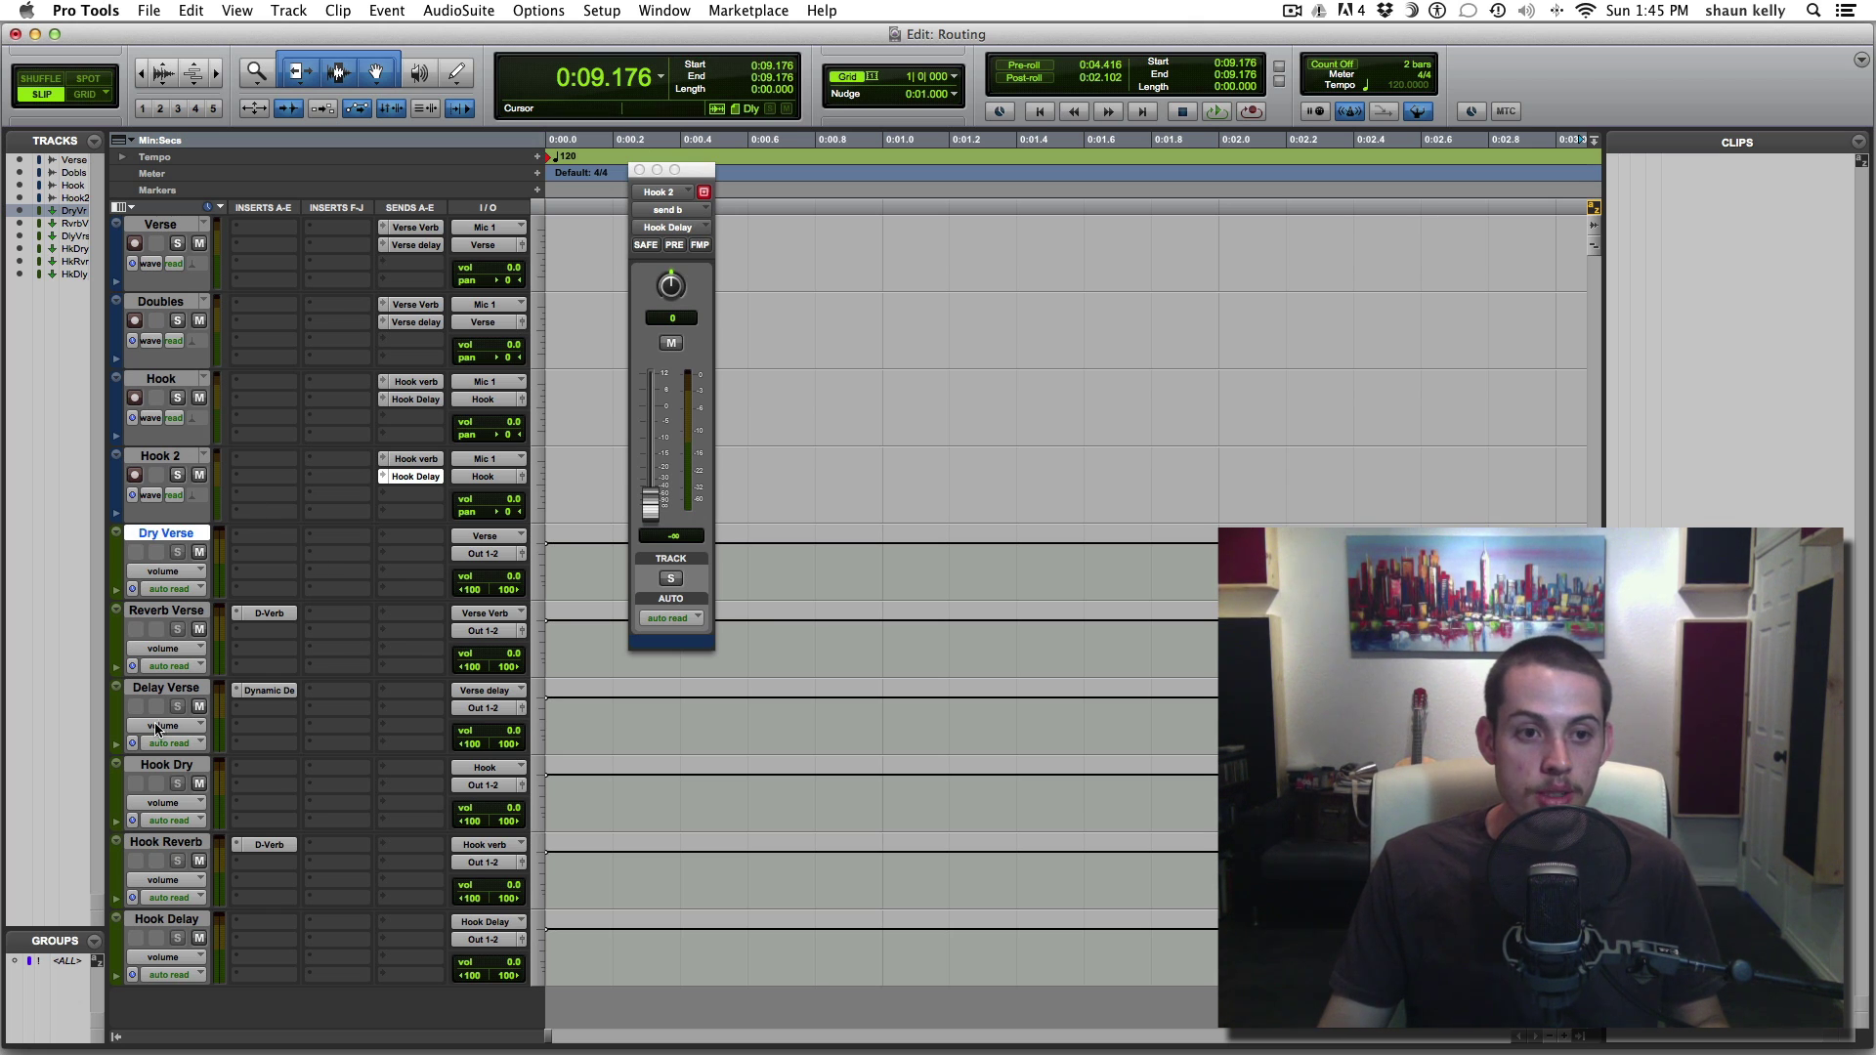
pyautogui.keyDown('shift'); pyautogui.click(161, 922); pyautogui.keyUp('shift')
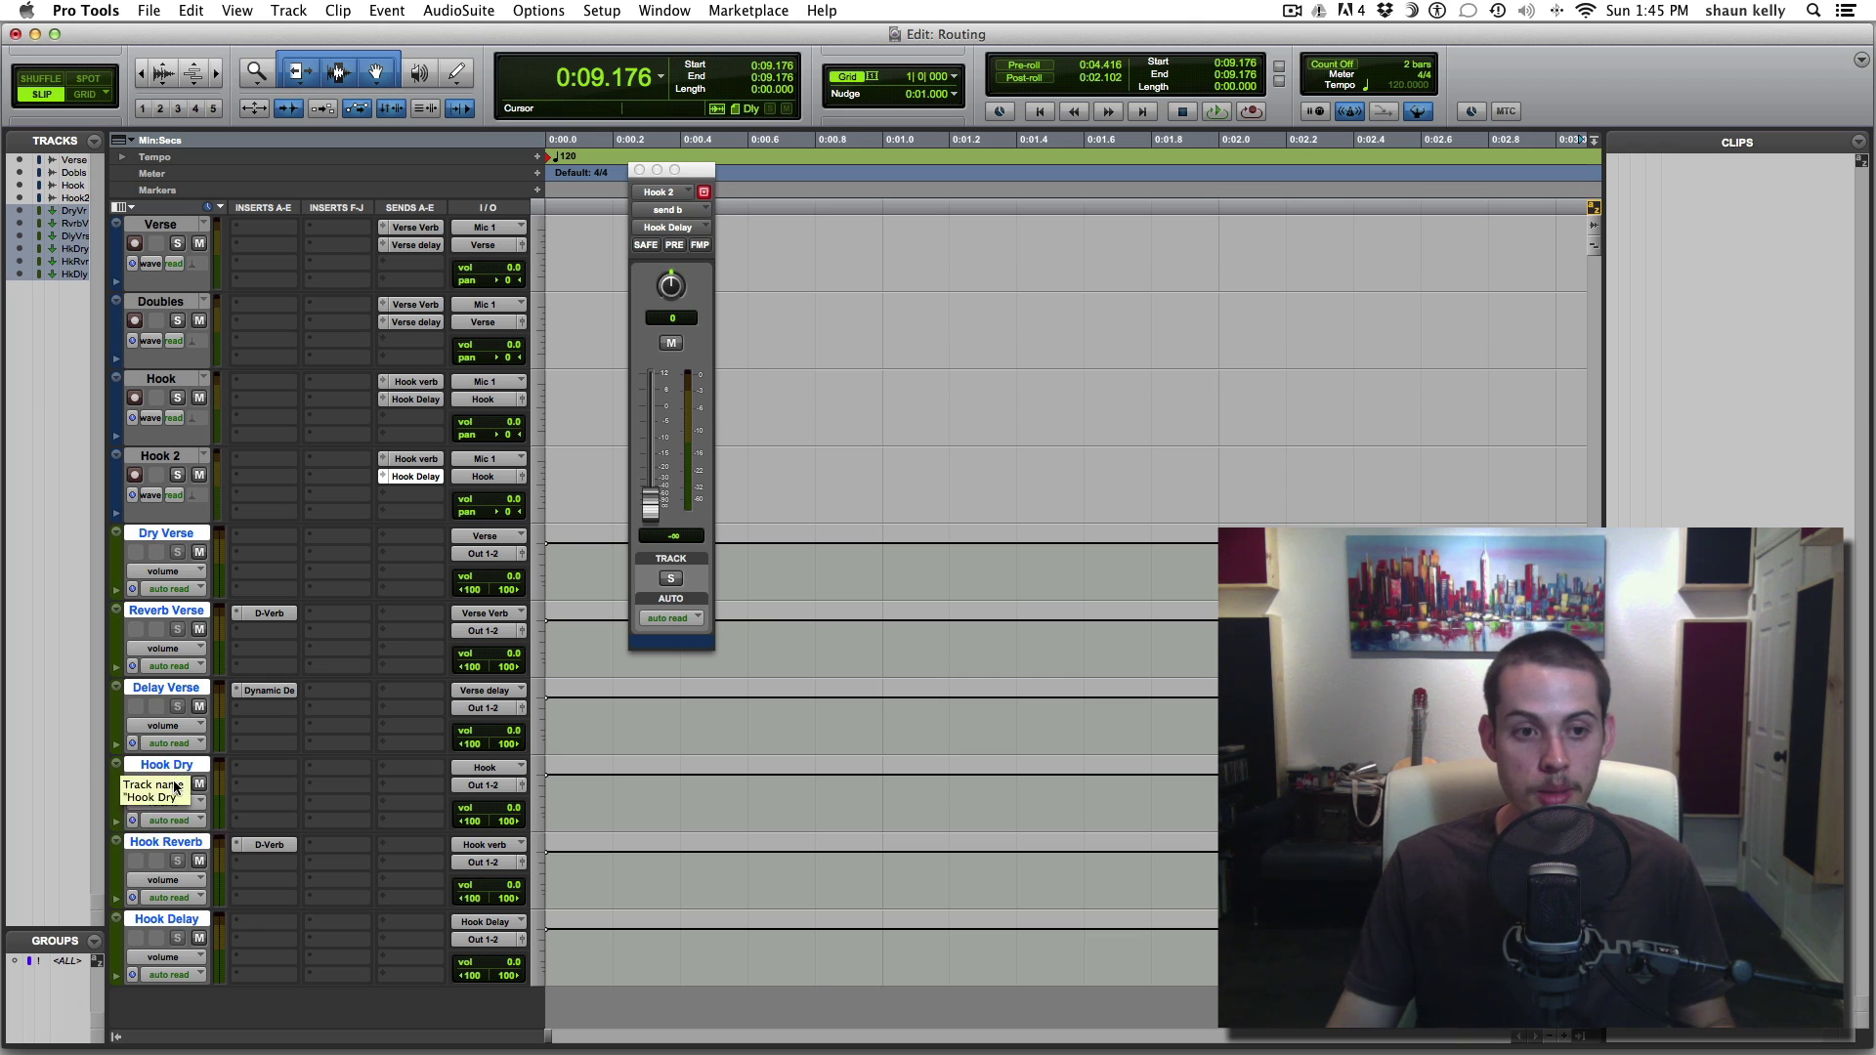
pyautogui.click(171, 541)
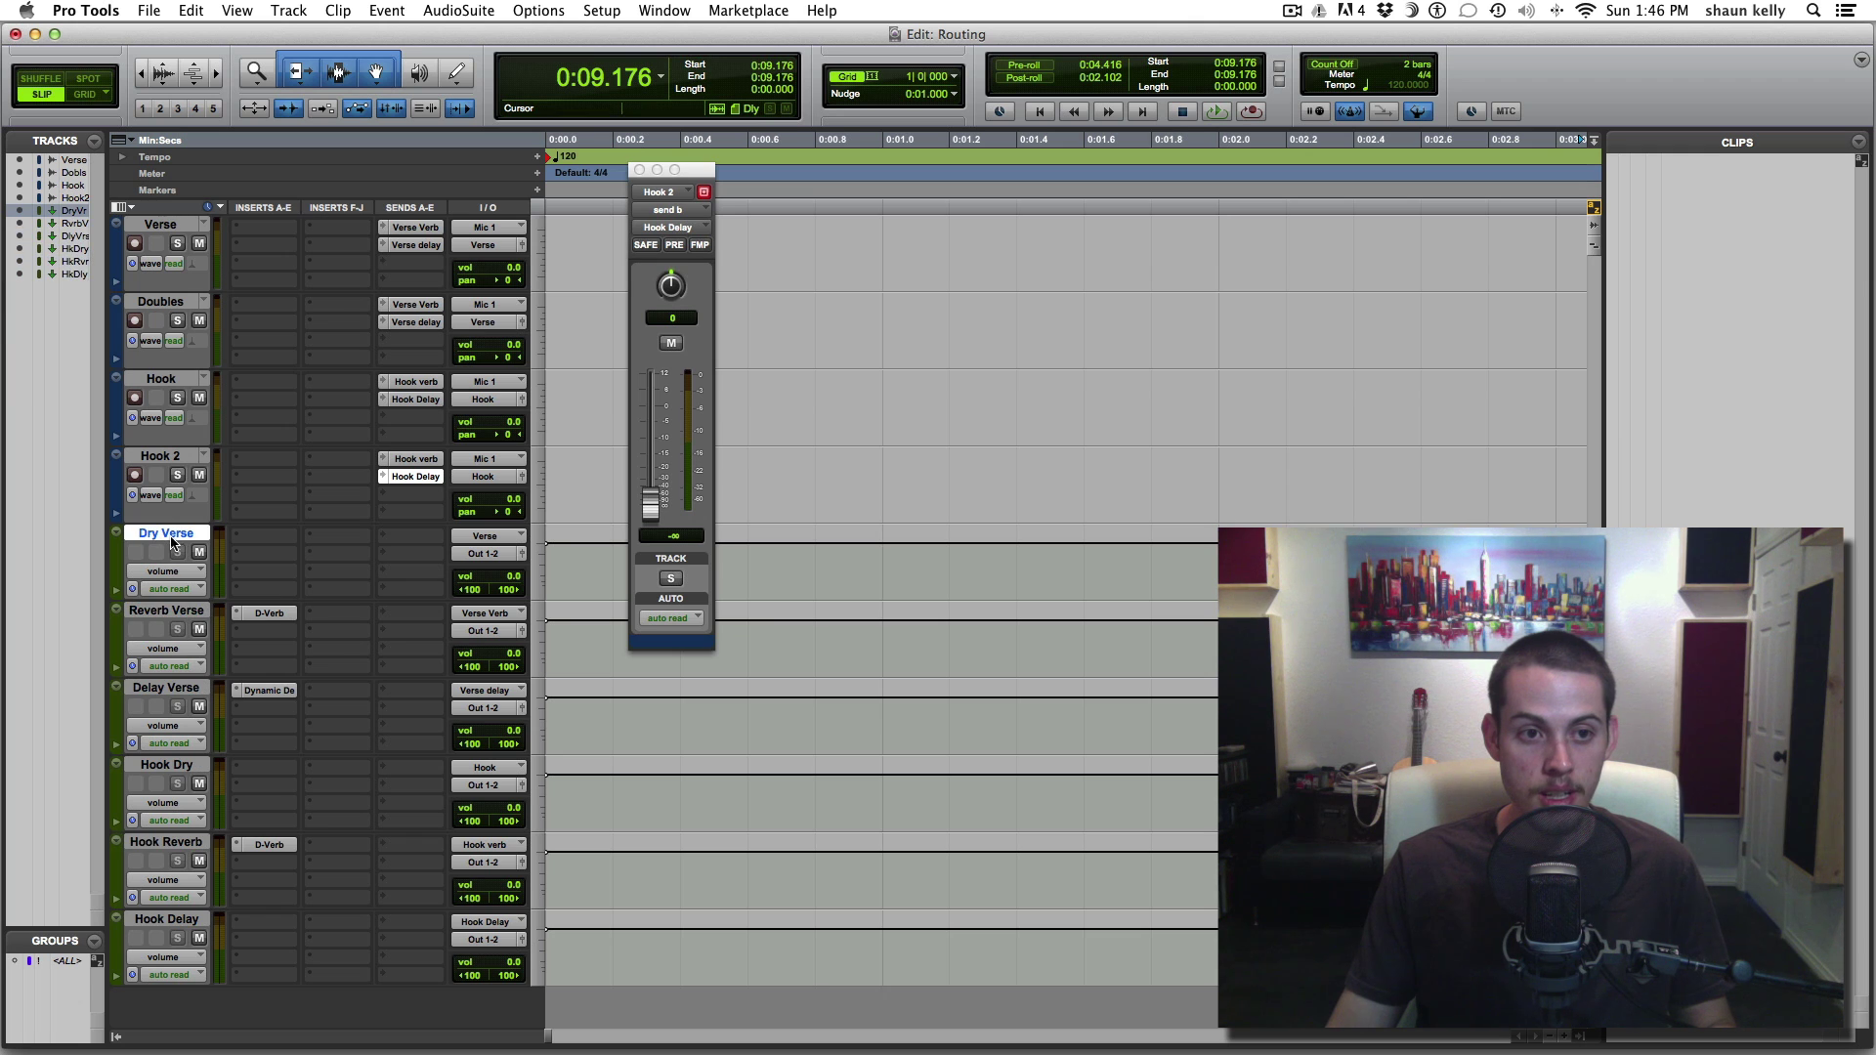
pyautogui.keyDown('shift'); pyautogui.click(182, 688); pyautogui.keyUp('shift')
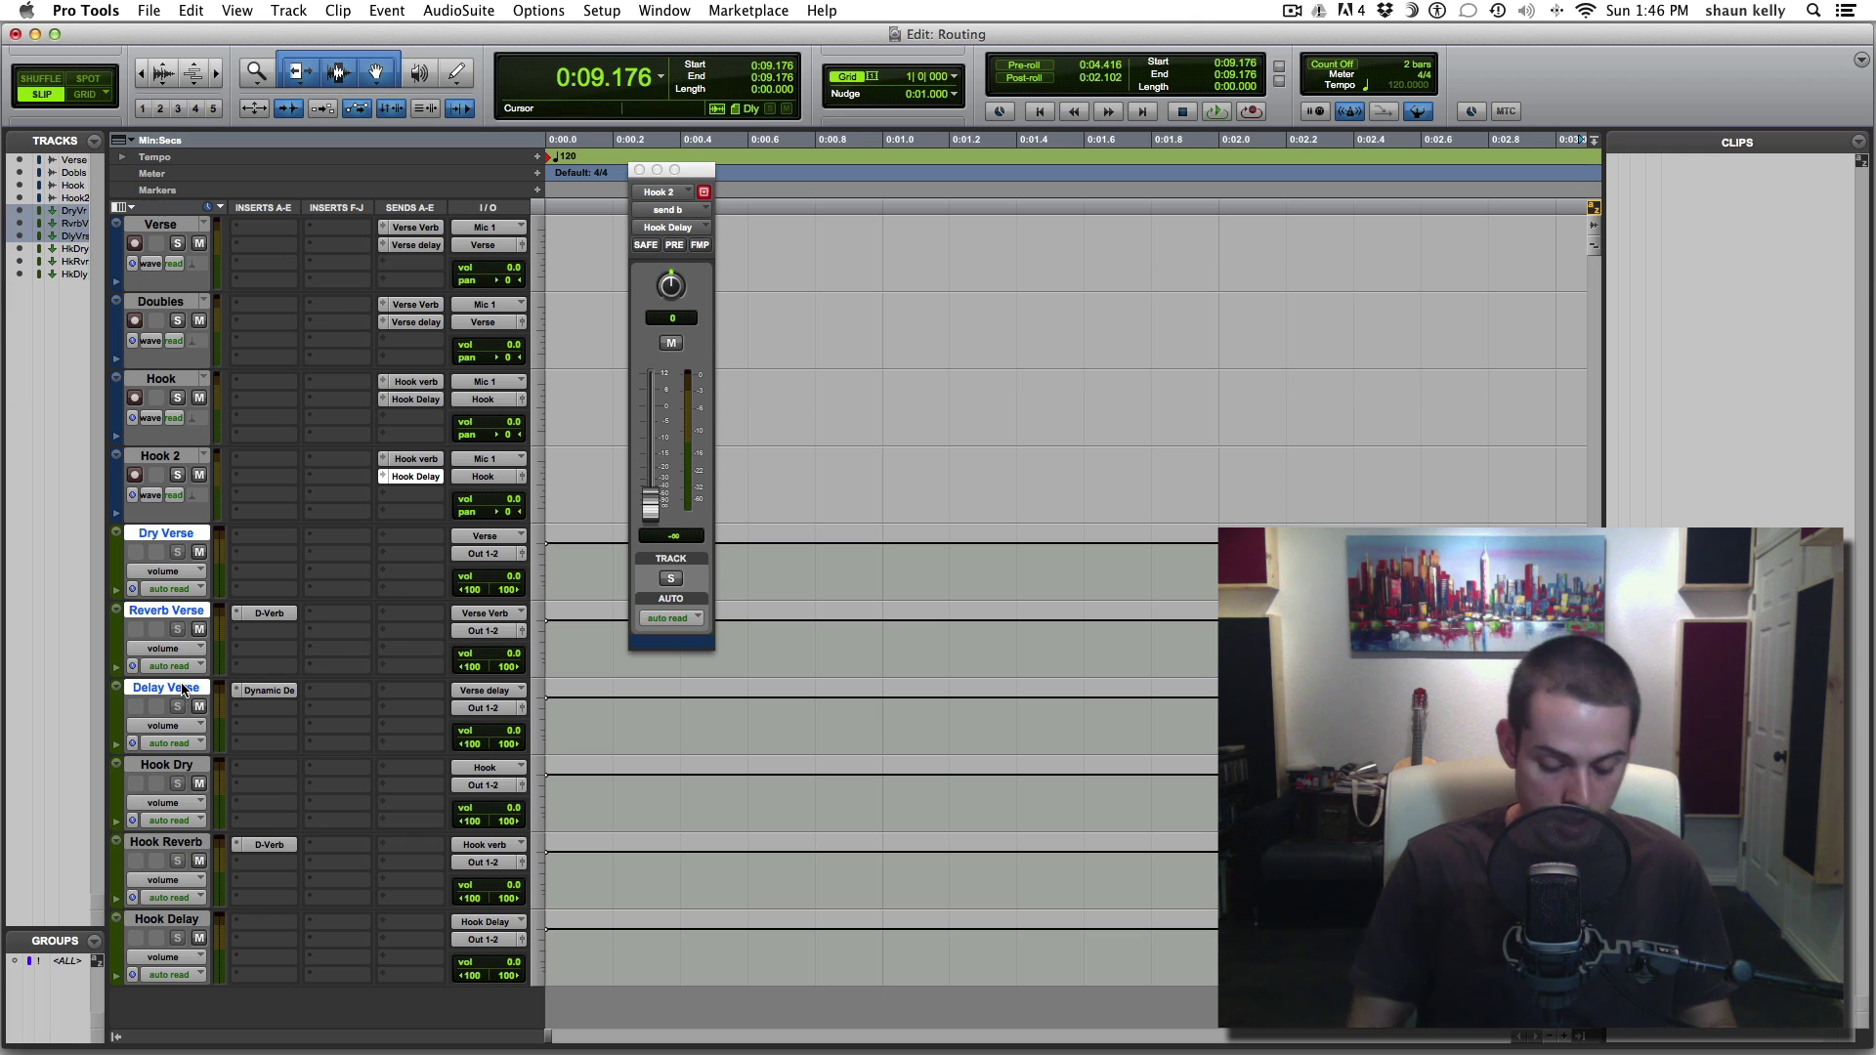
pyautogui.press('super+shift+n')
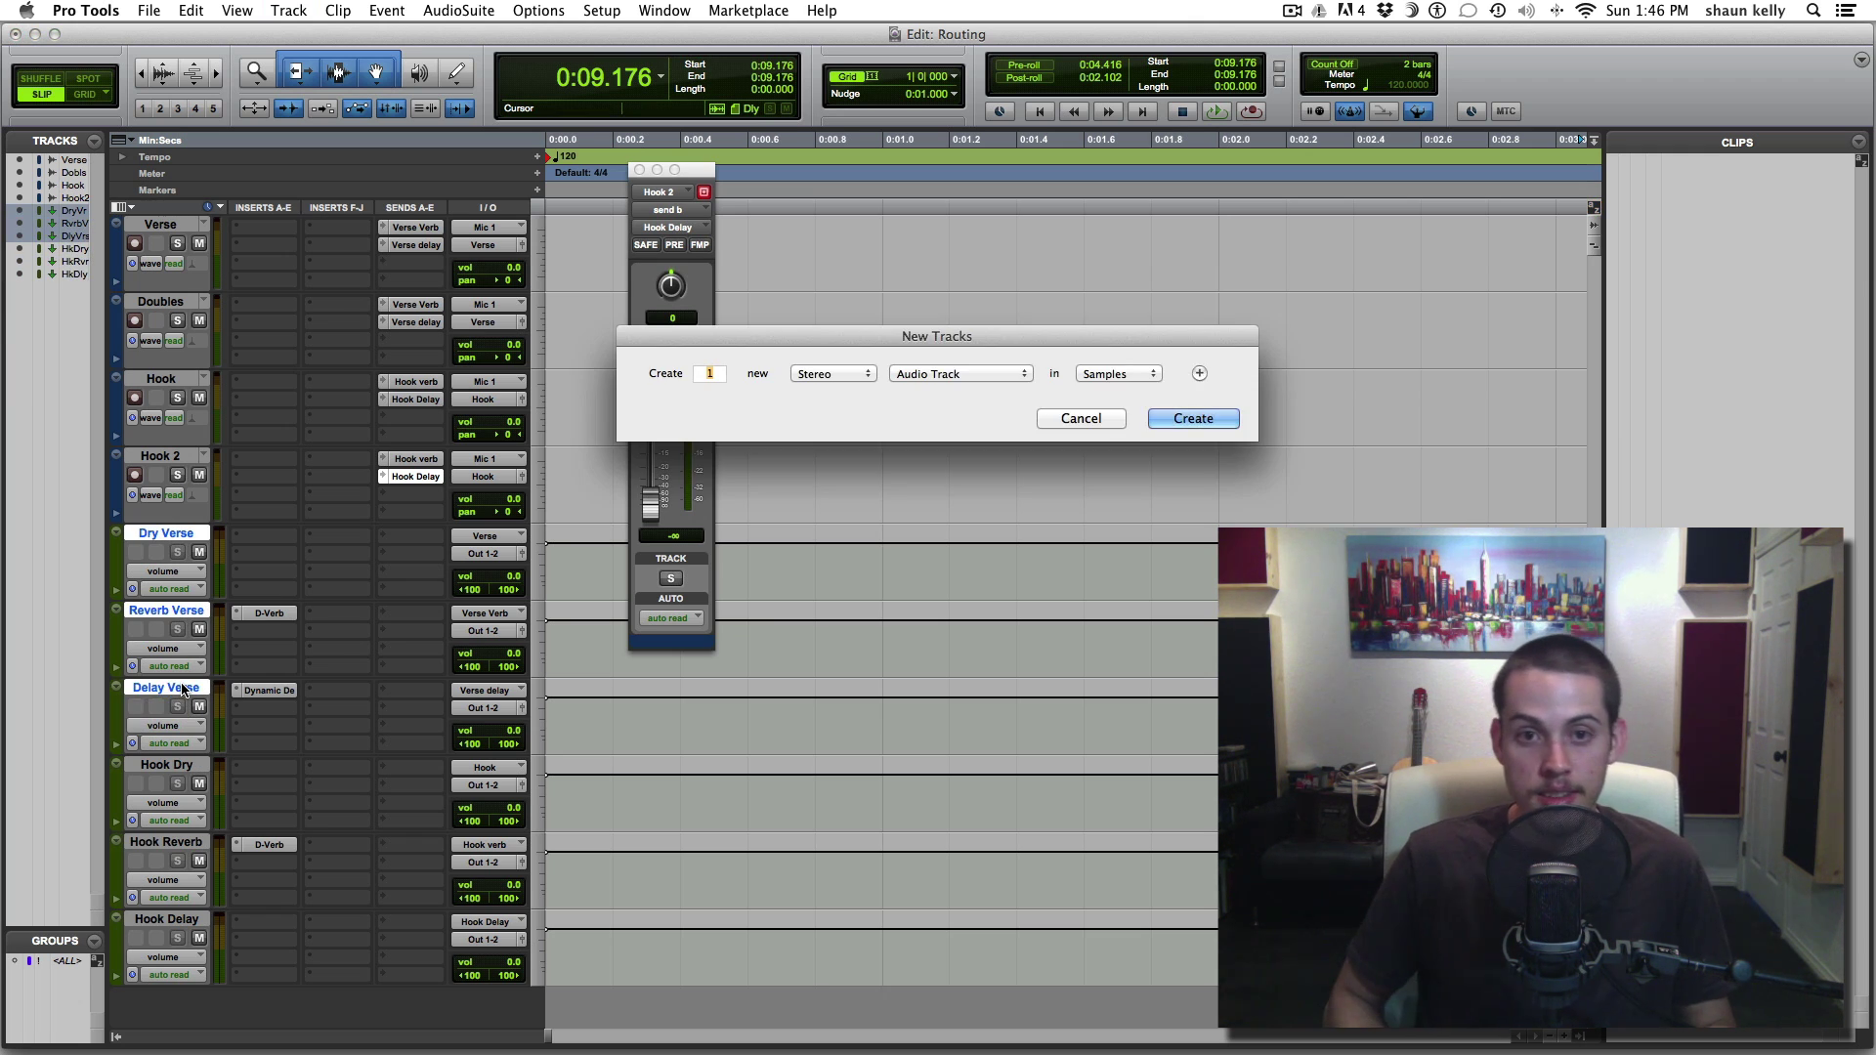
pyautogui.press('super+Right')
pyautogui.press('super+Down')
pyautogui.press('Return')
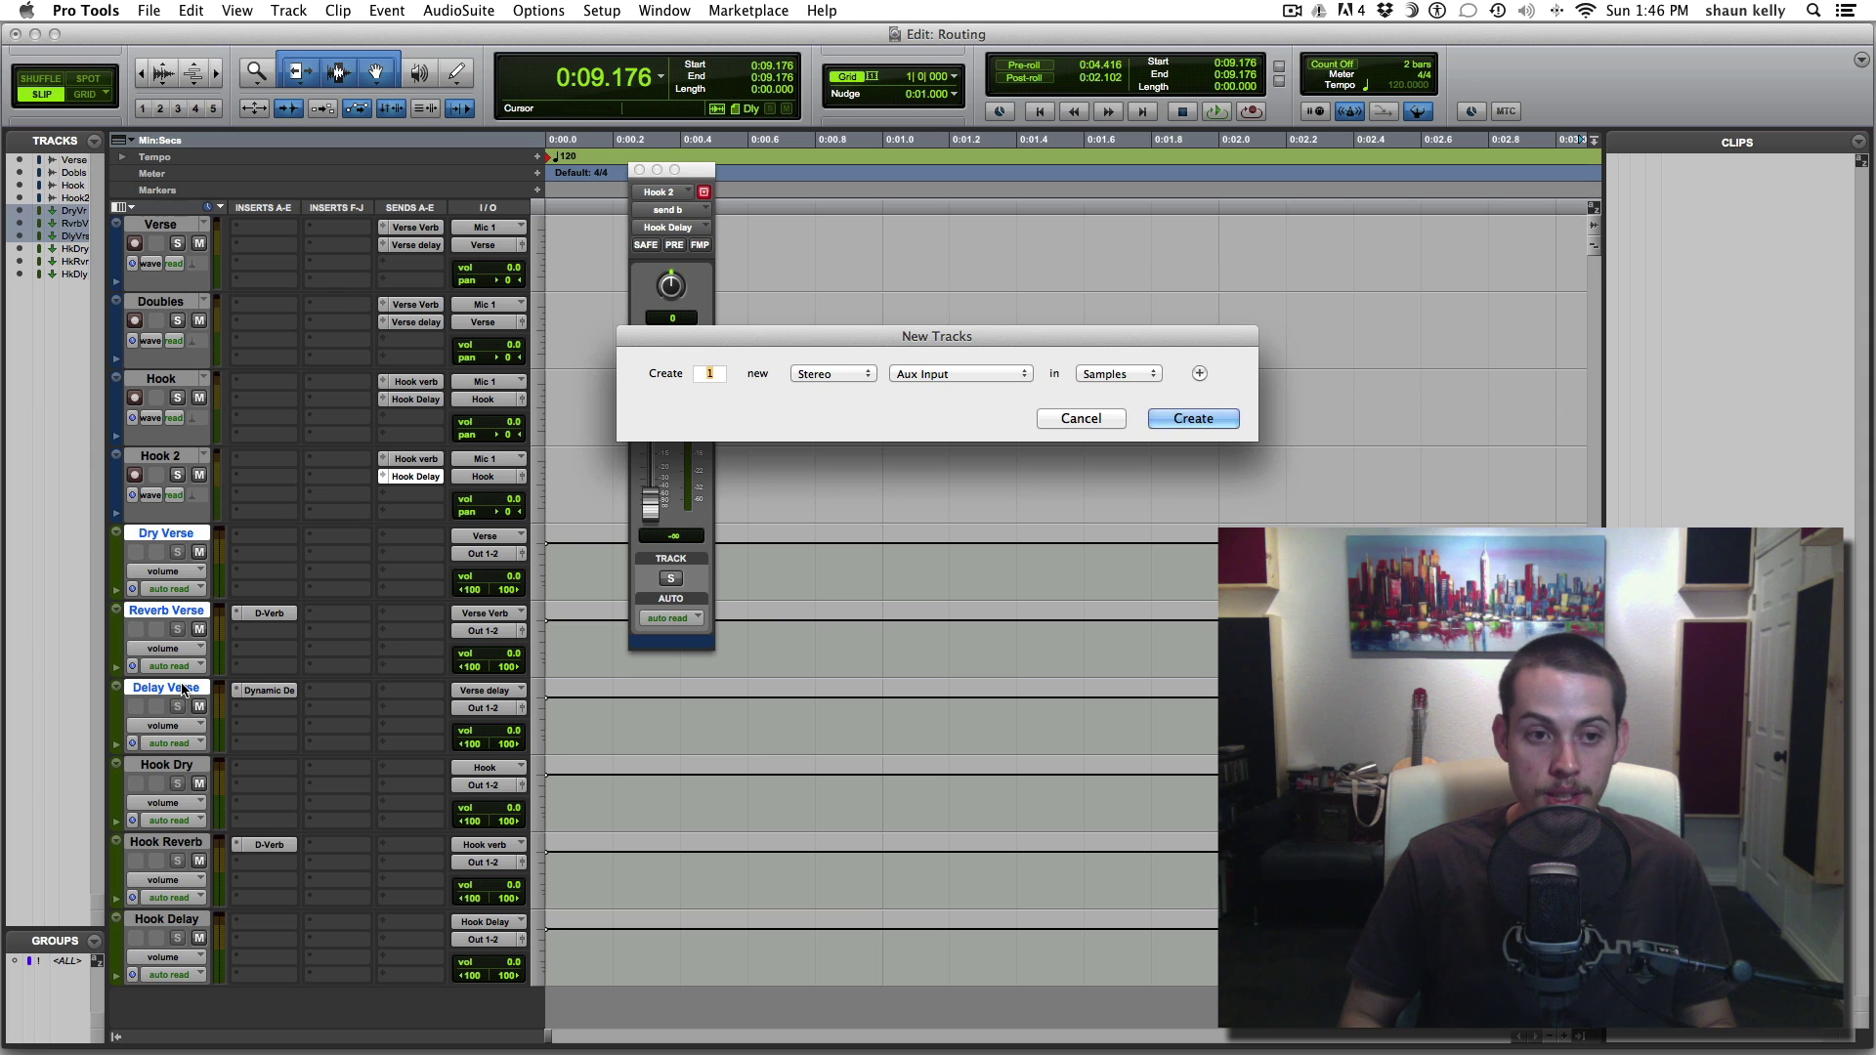
# Color the new aux track orange and name it Verse sum
pyautogui.doubleClick(121, 788)
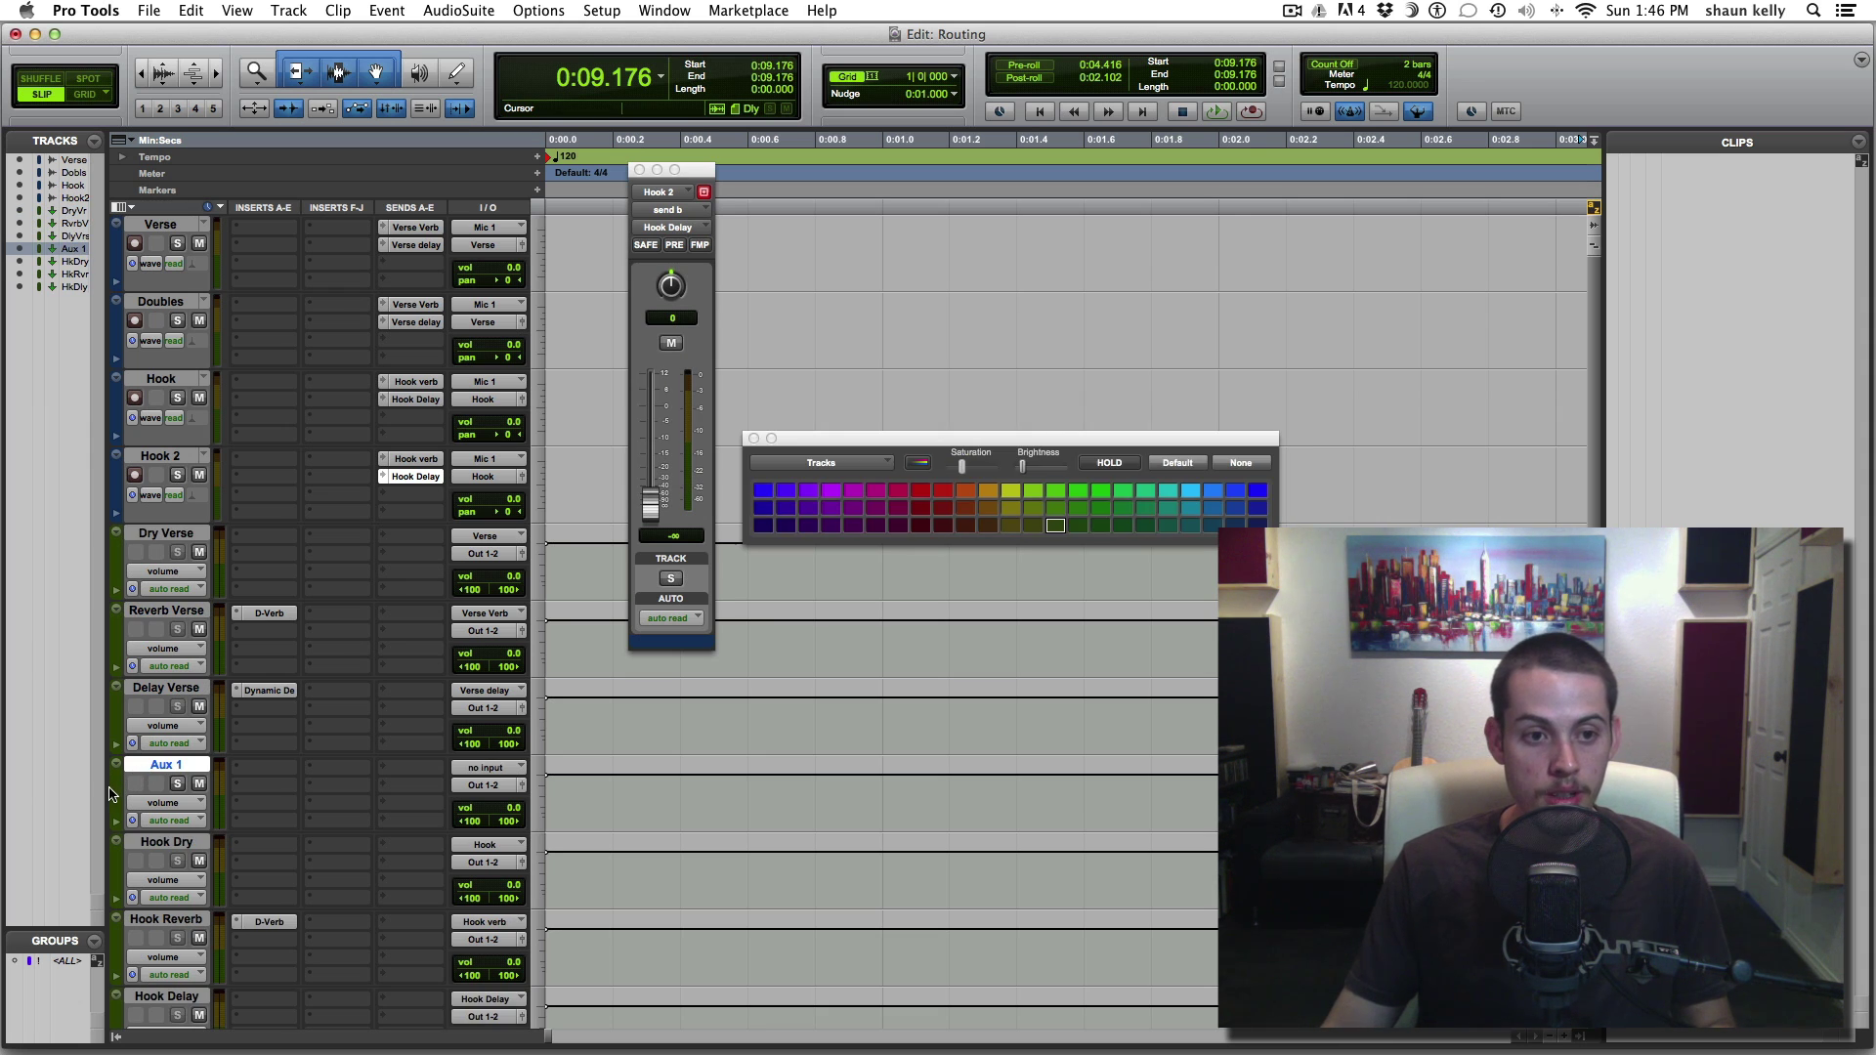
pyautogui.click(968, 491)
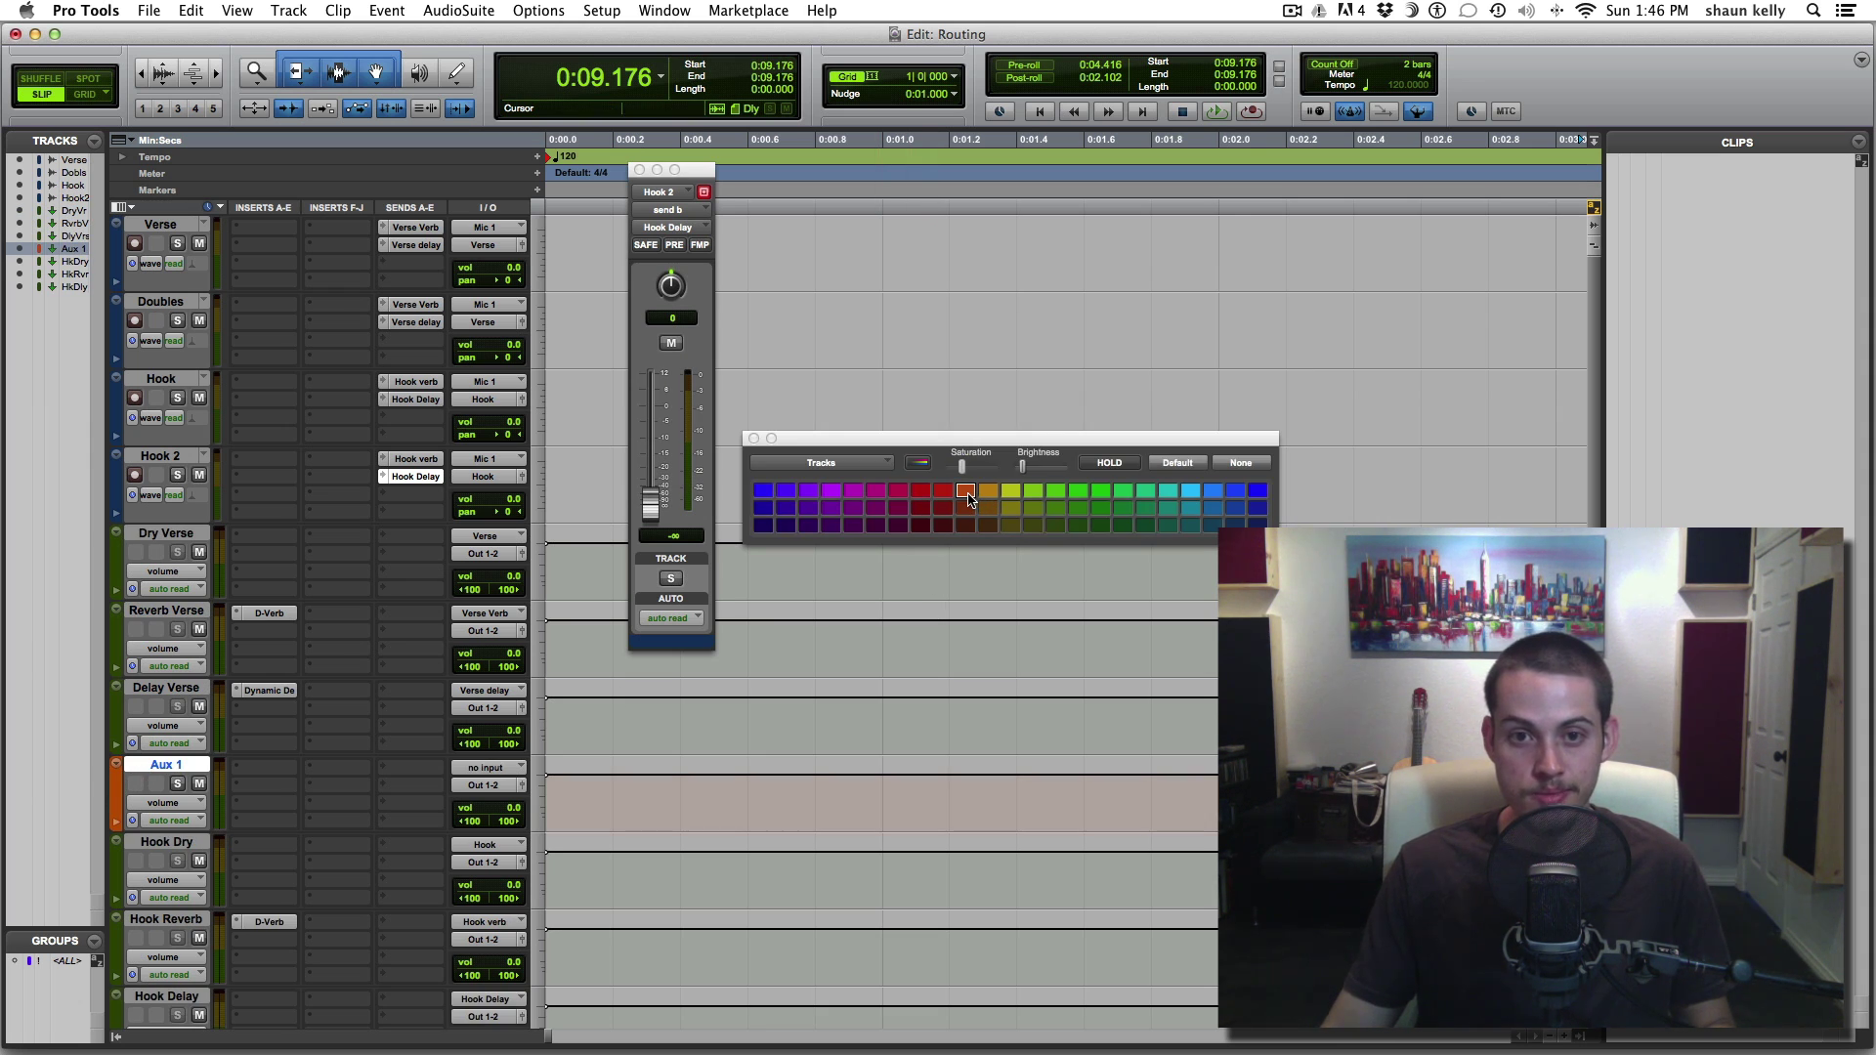
pyautogui.doubleClick(163, 768)
pyautogui.write('Verse ')
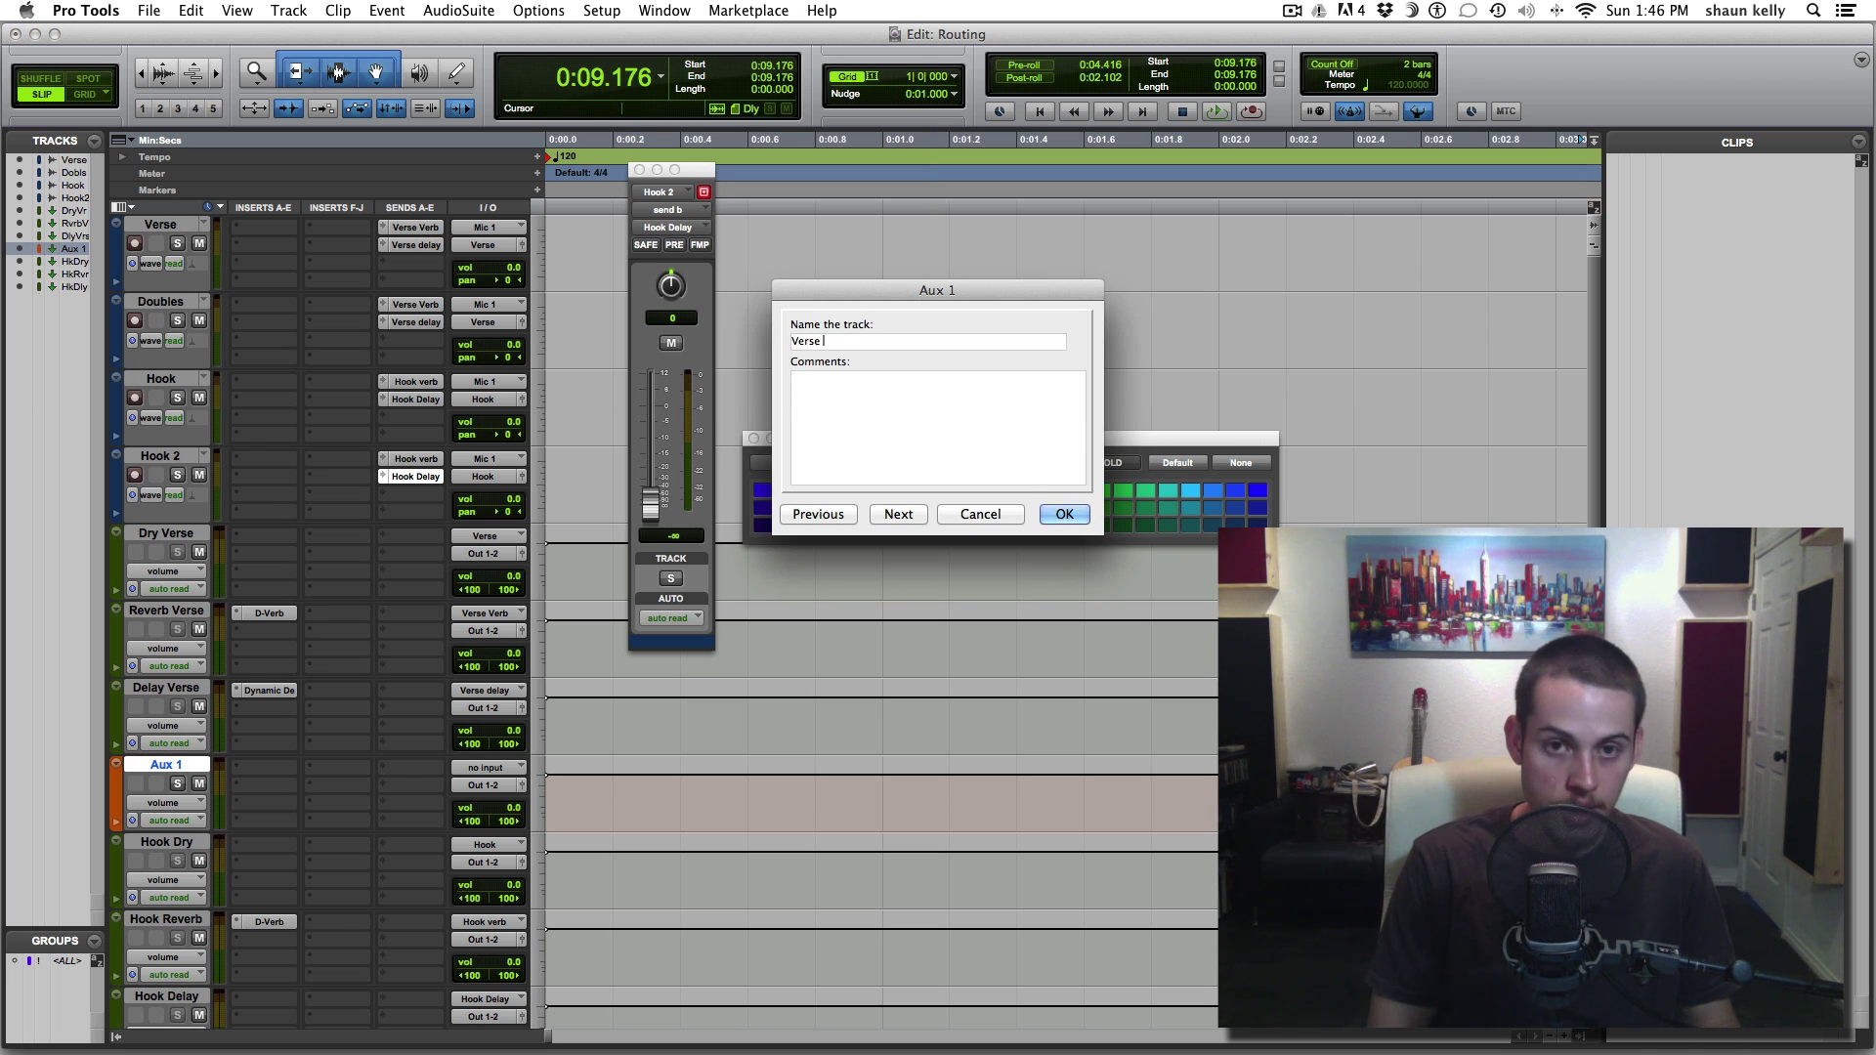
pyautogui.write('sum')
pyautogui.press('Return')
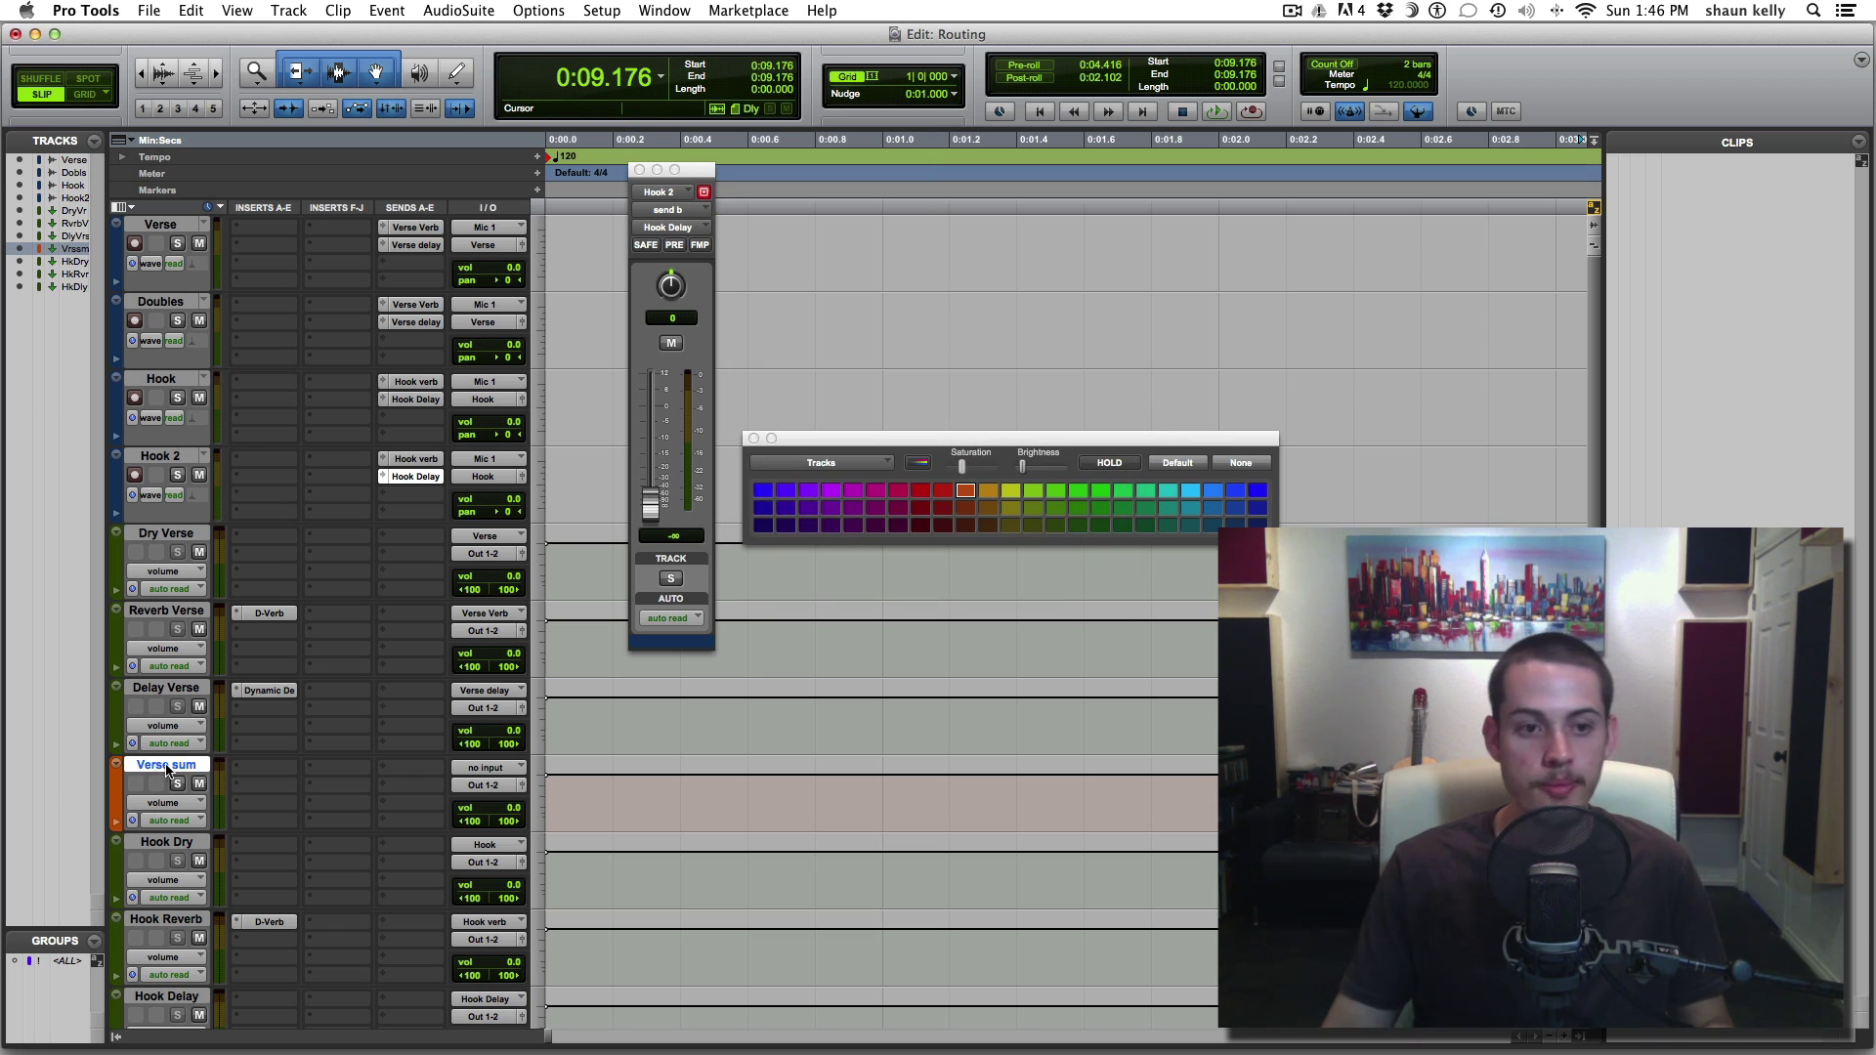
# Route the outputs of the Dry Verse, Reverb Verse and Delay Verse aux tracks together to Bus 27-28 (Stereo)
pyautogui.click(180, 689)
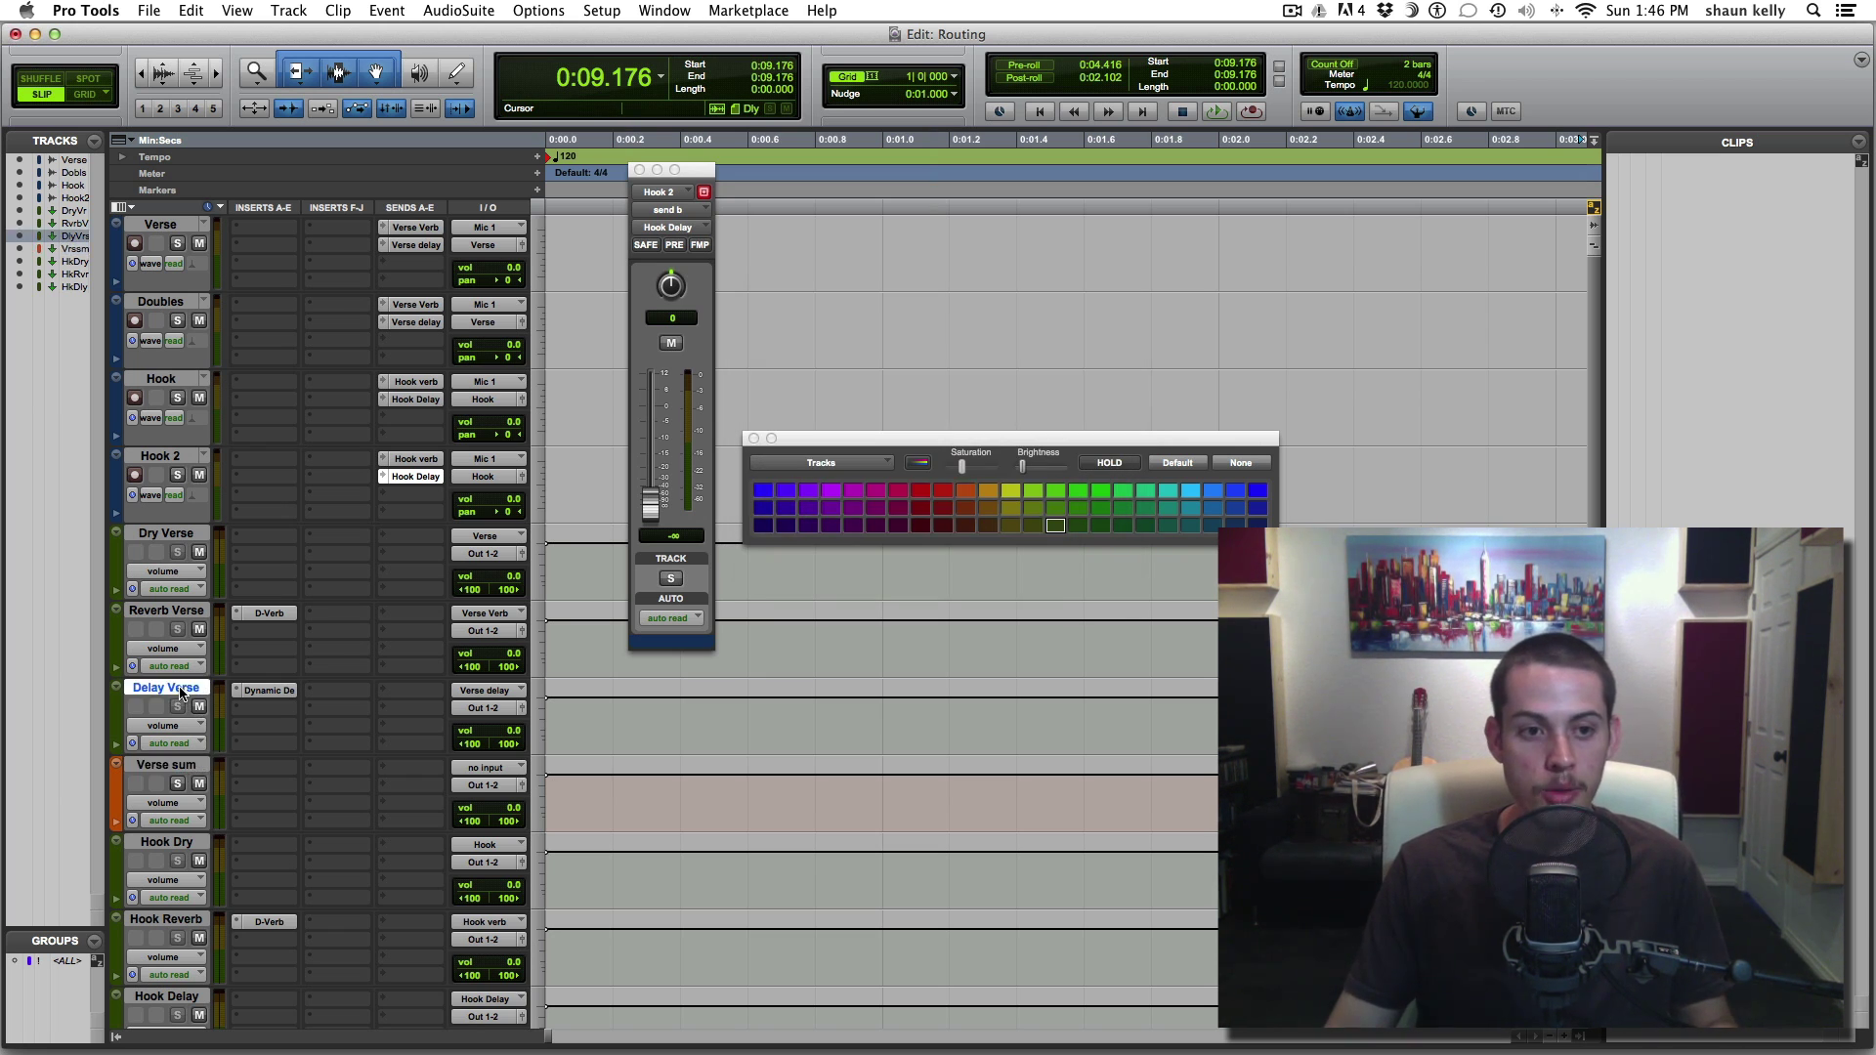
pyautogui.keyDown('shift'); pyautogui.click(168, 532); pyautogui.keyUp('shift')
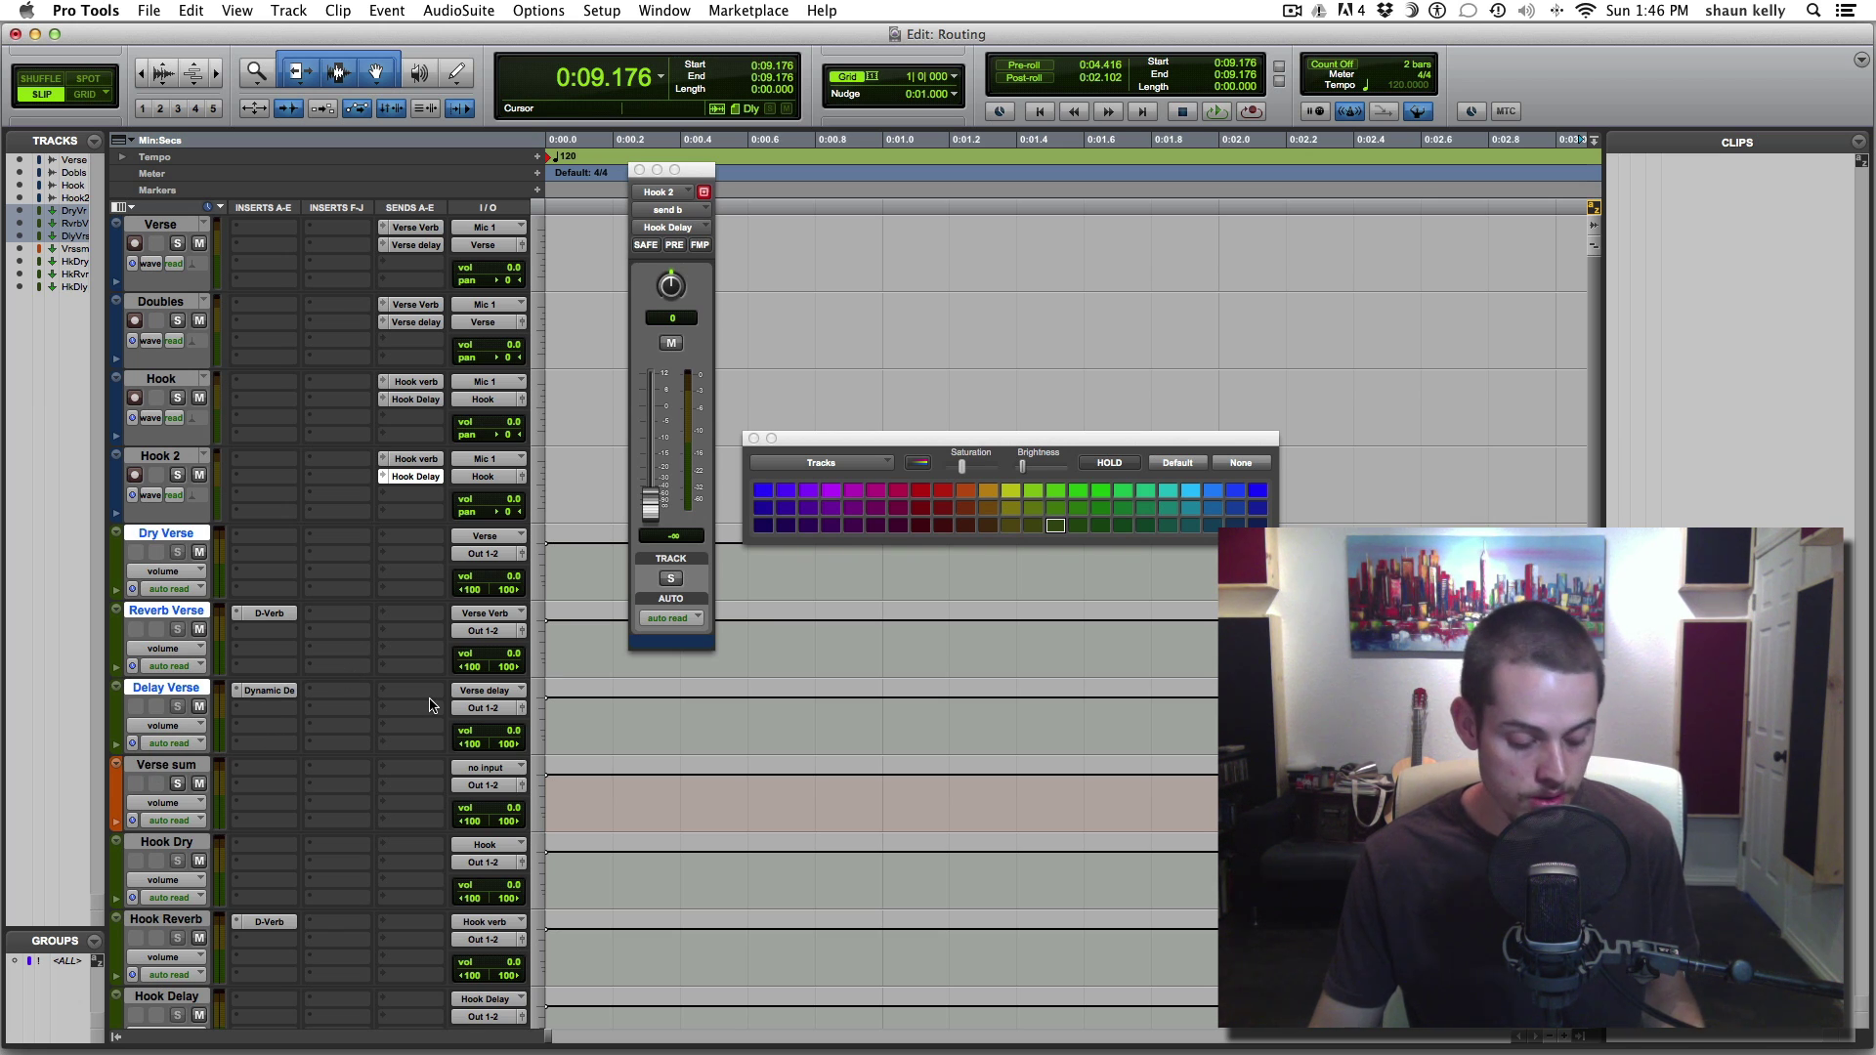
pyautogui.click(486, 710)
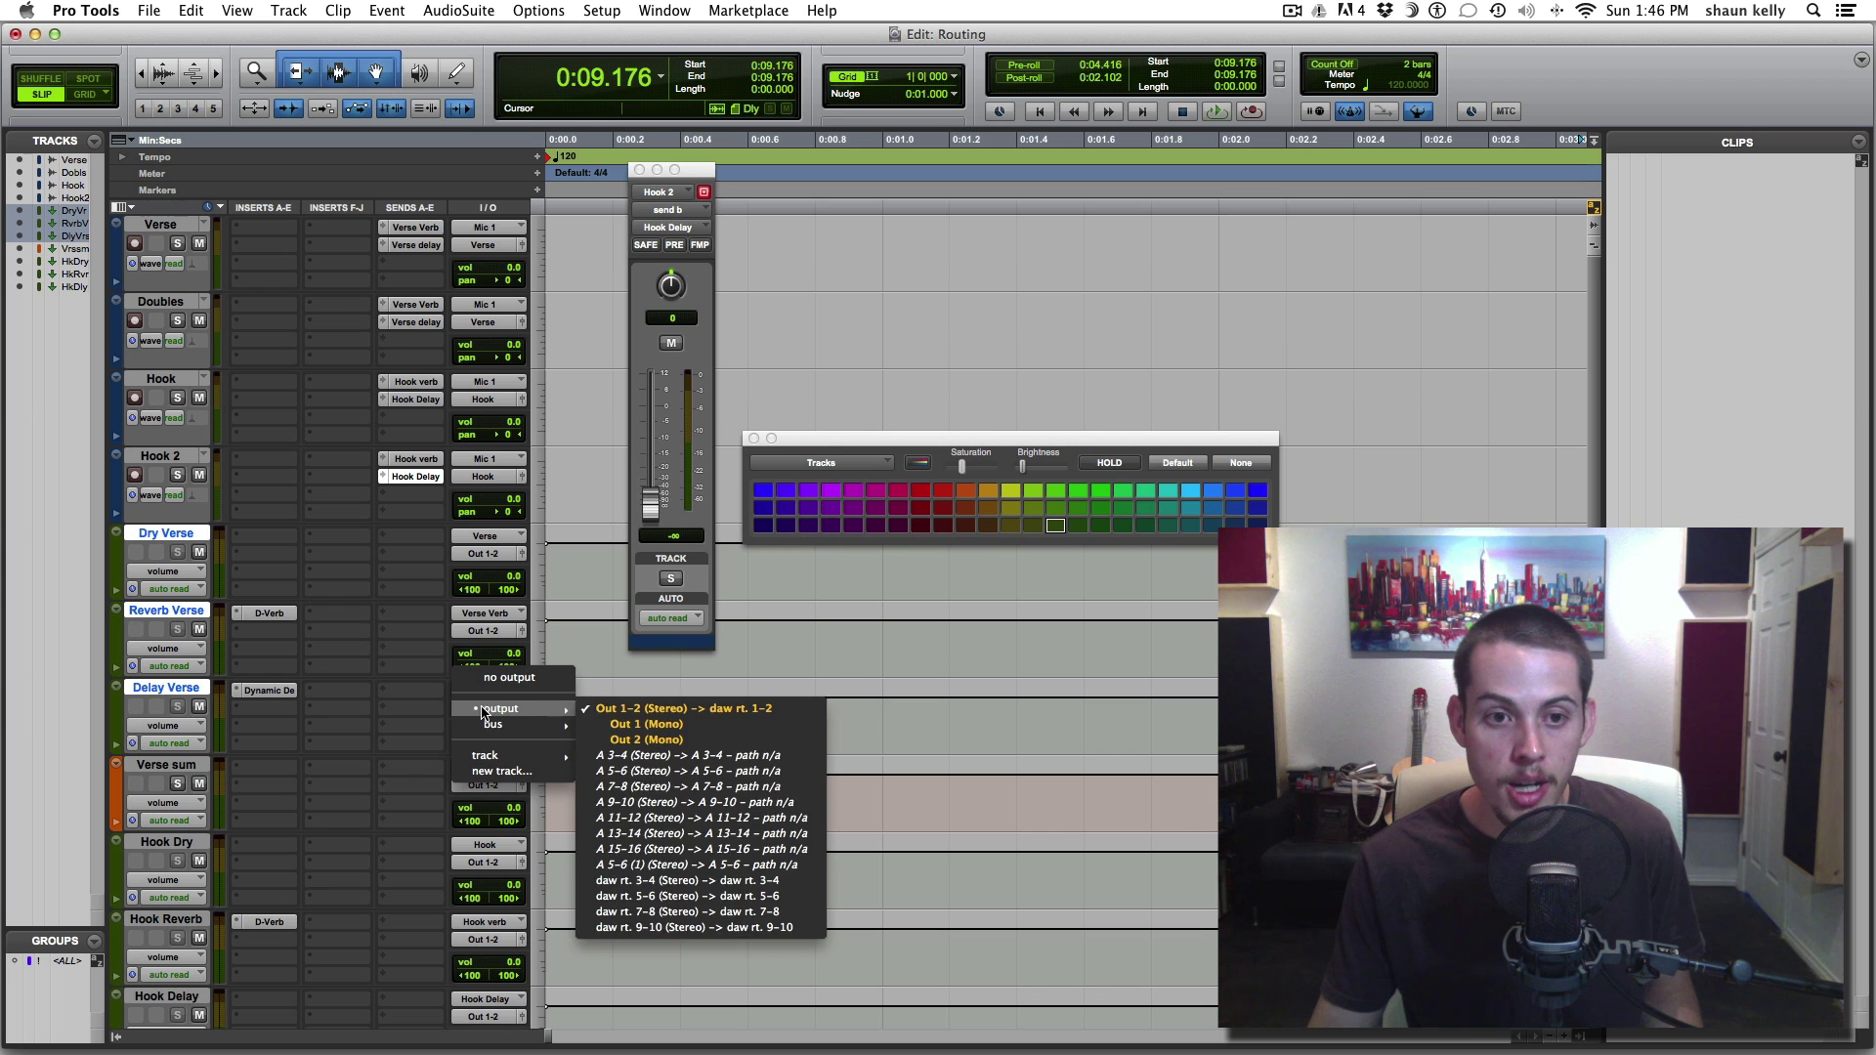
pyautogui.moveTo(485, 727)
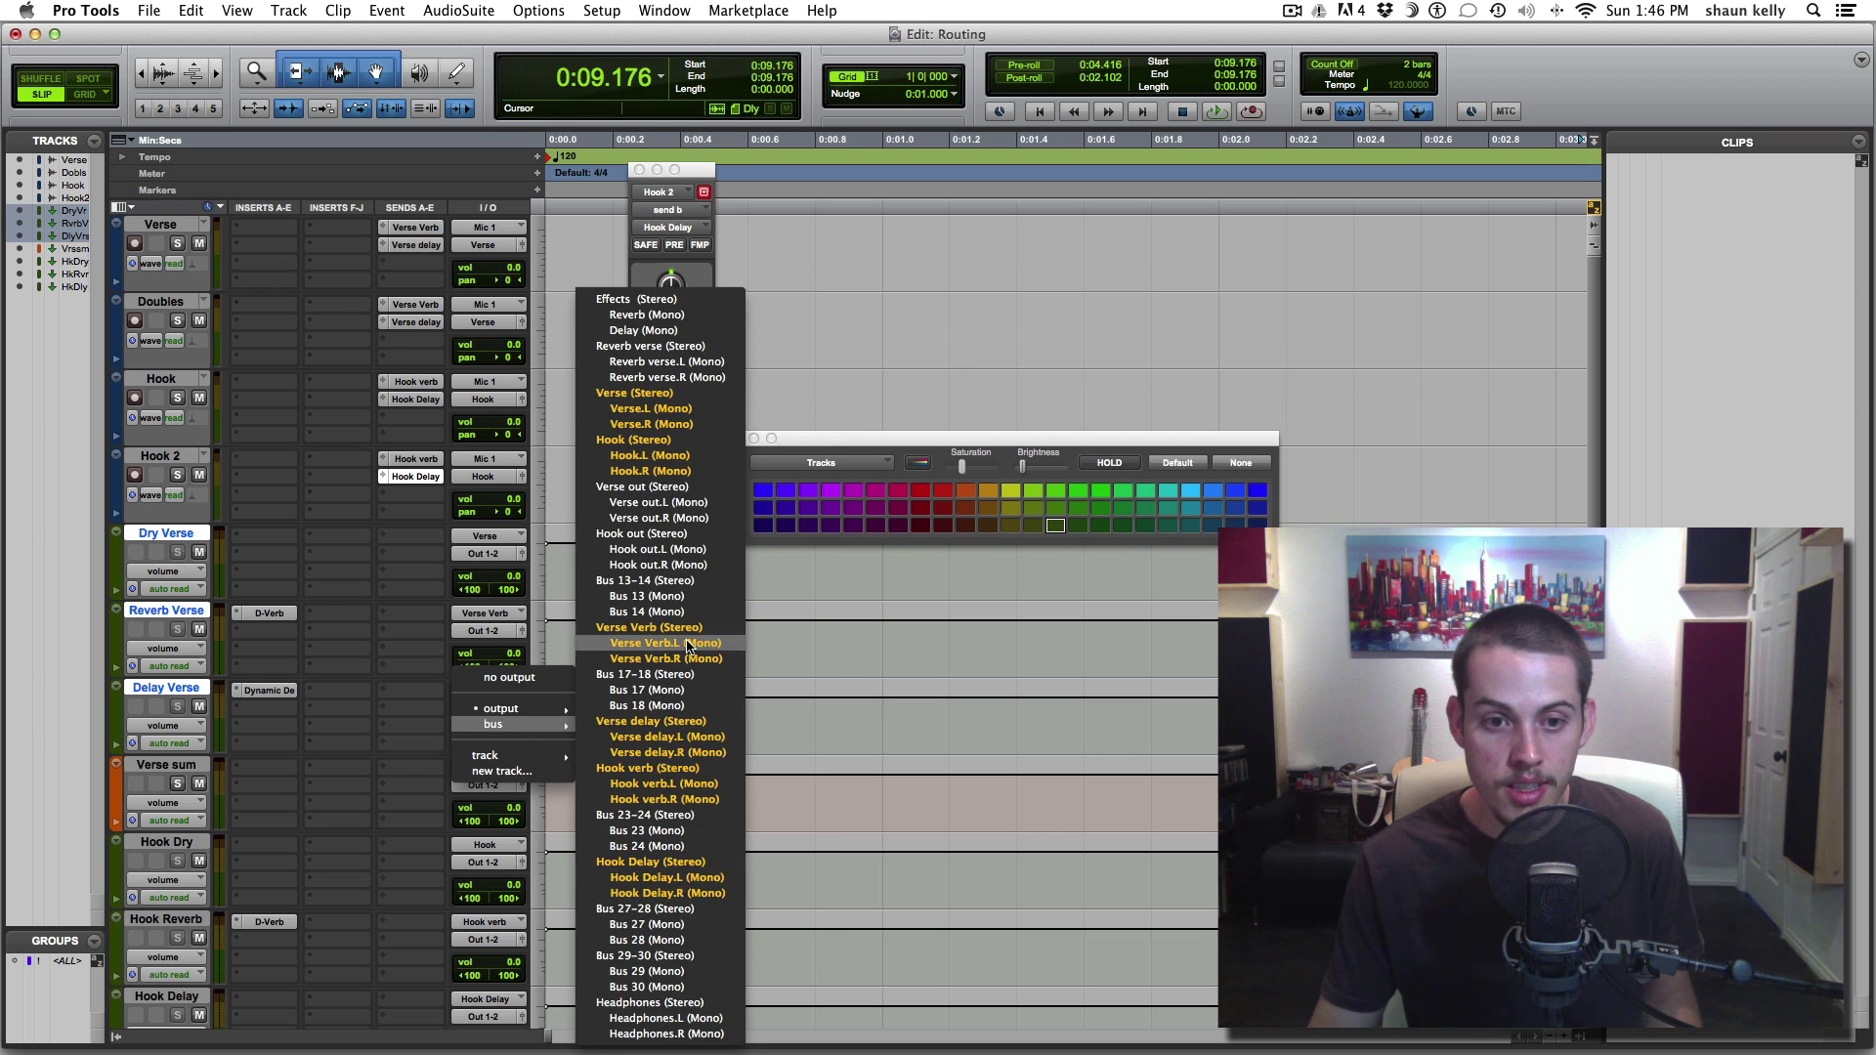
pyautogui.keyDown('alt'); pyautogui.keyDown('shift'); pyautogui.click(628, 910); pyautogui.keyUp('shift'); pyautogui.keyUp('alt')
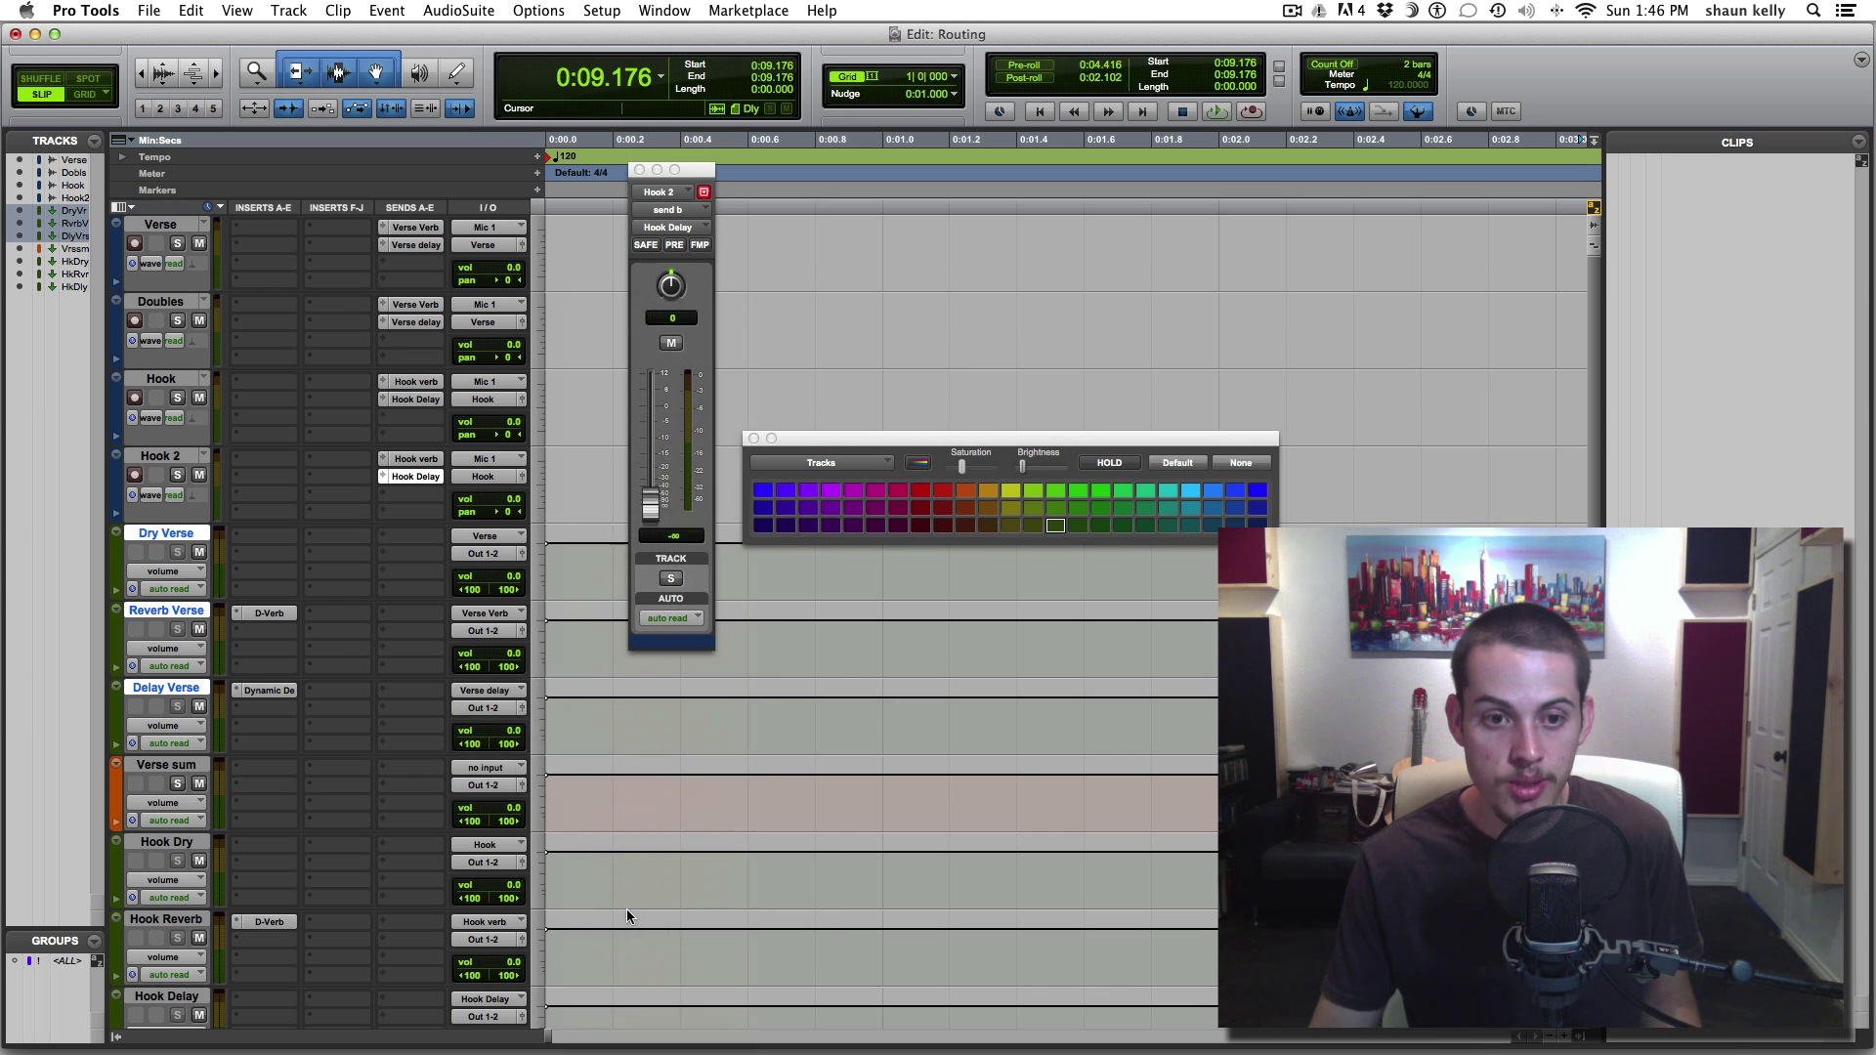
# Rename the output bus of the three verse aux tracks as Verse Sum
pyautogui.rightClick(495, 710)
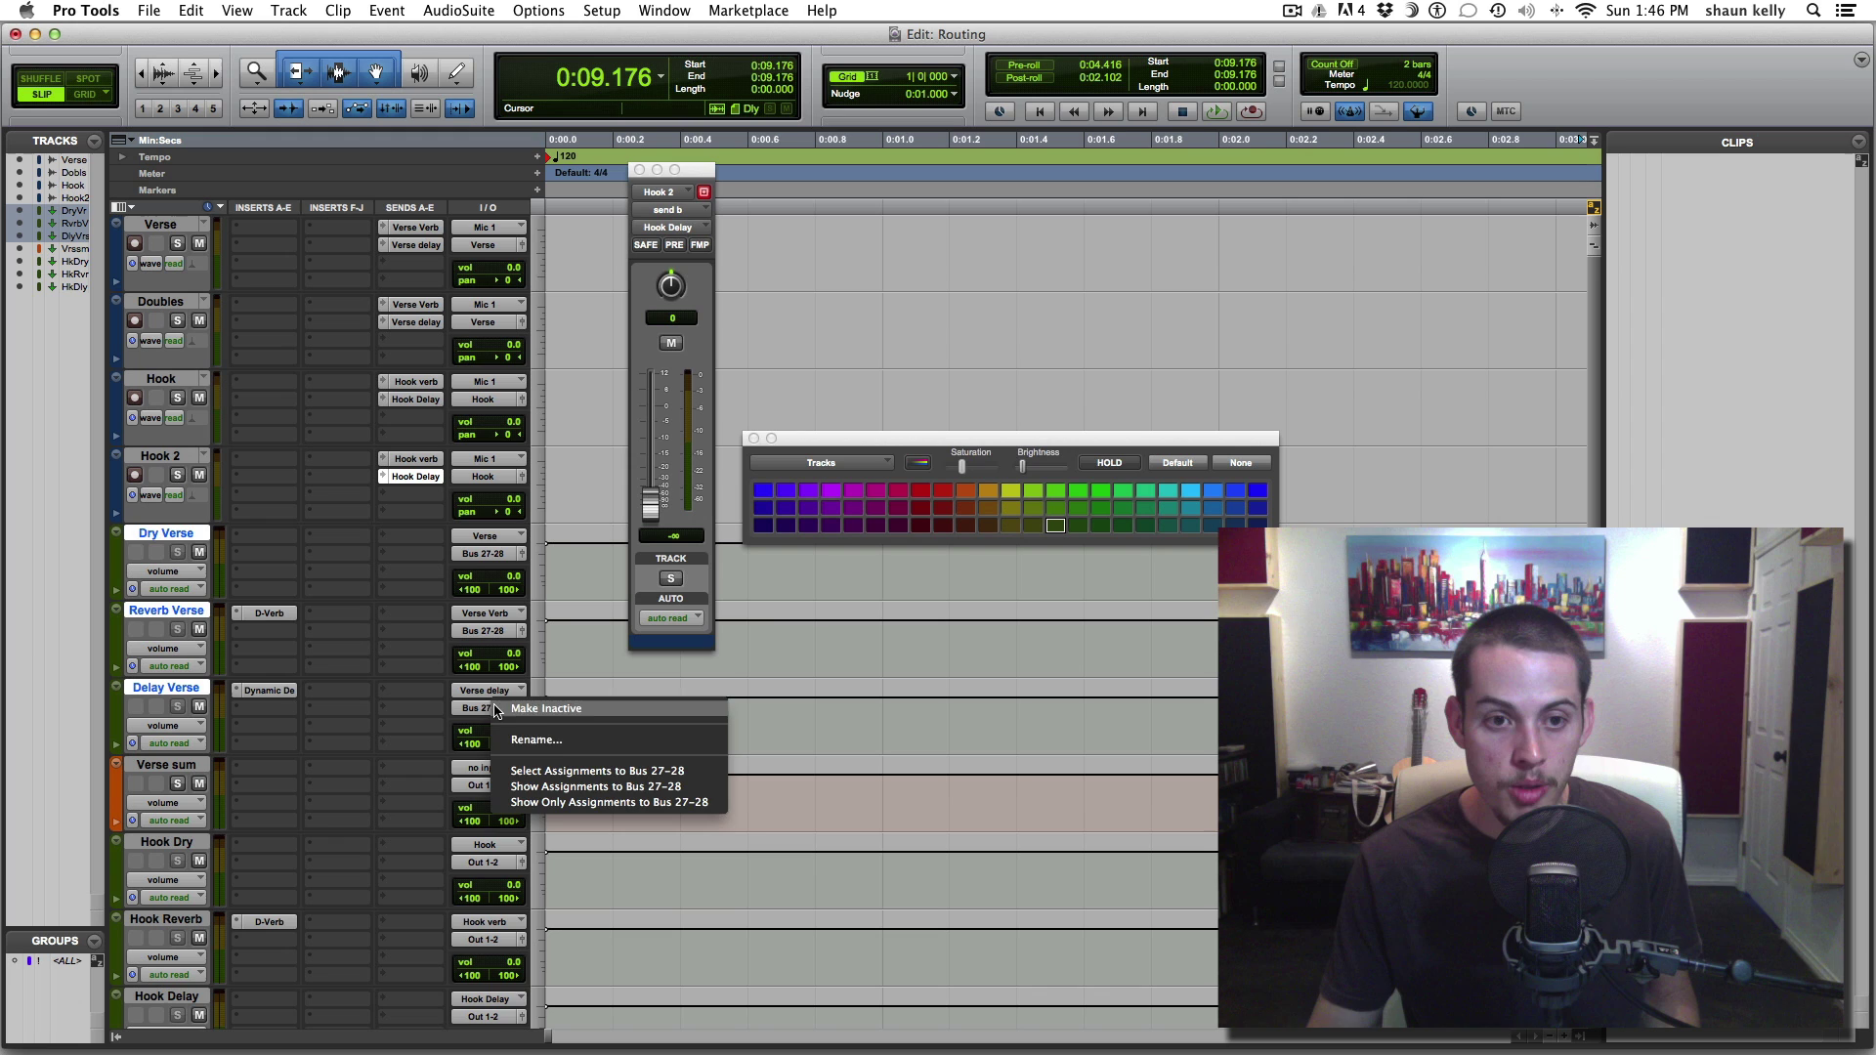
pyautogui.click(554, 738)
pyautogui.write('Verse Sum')
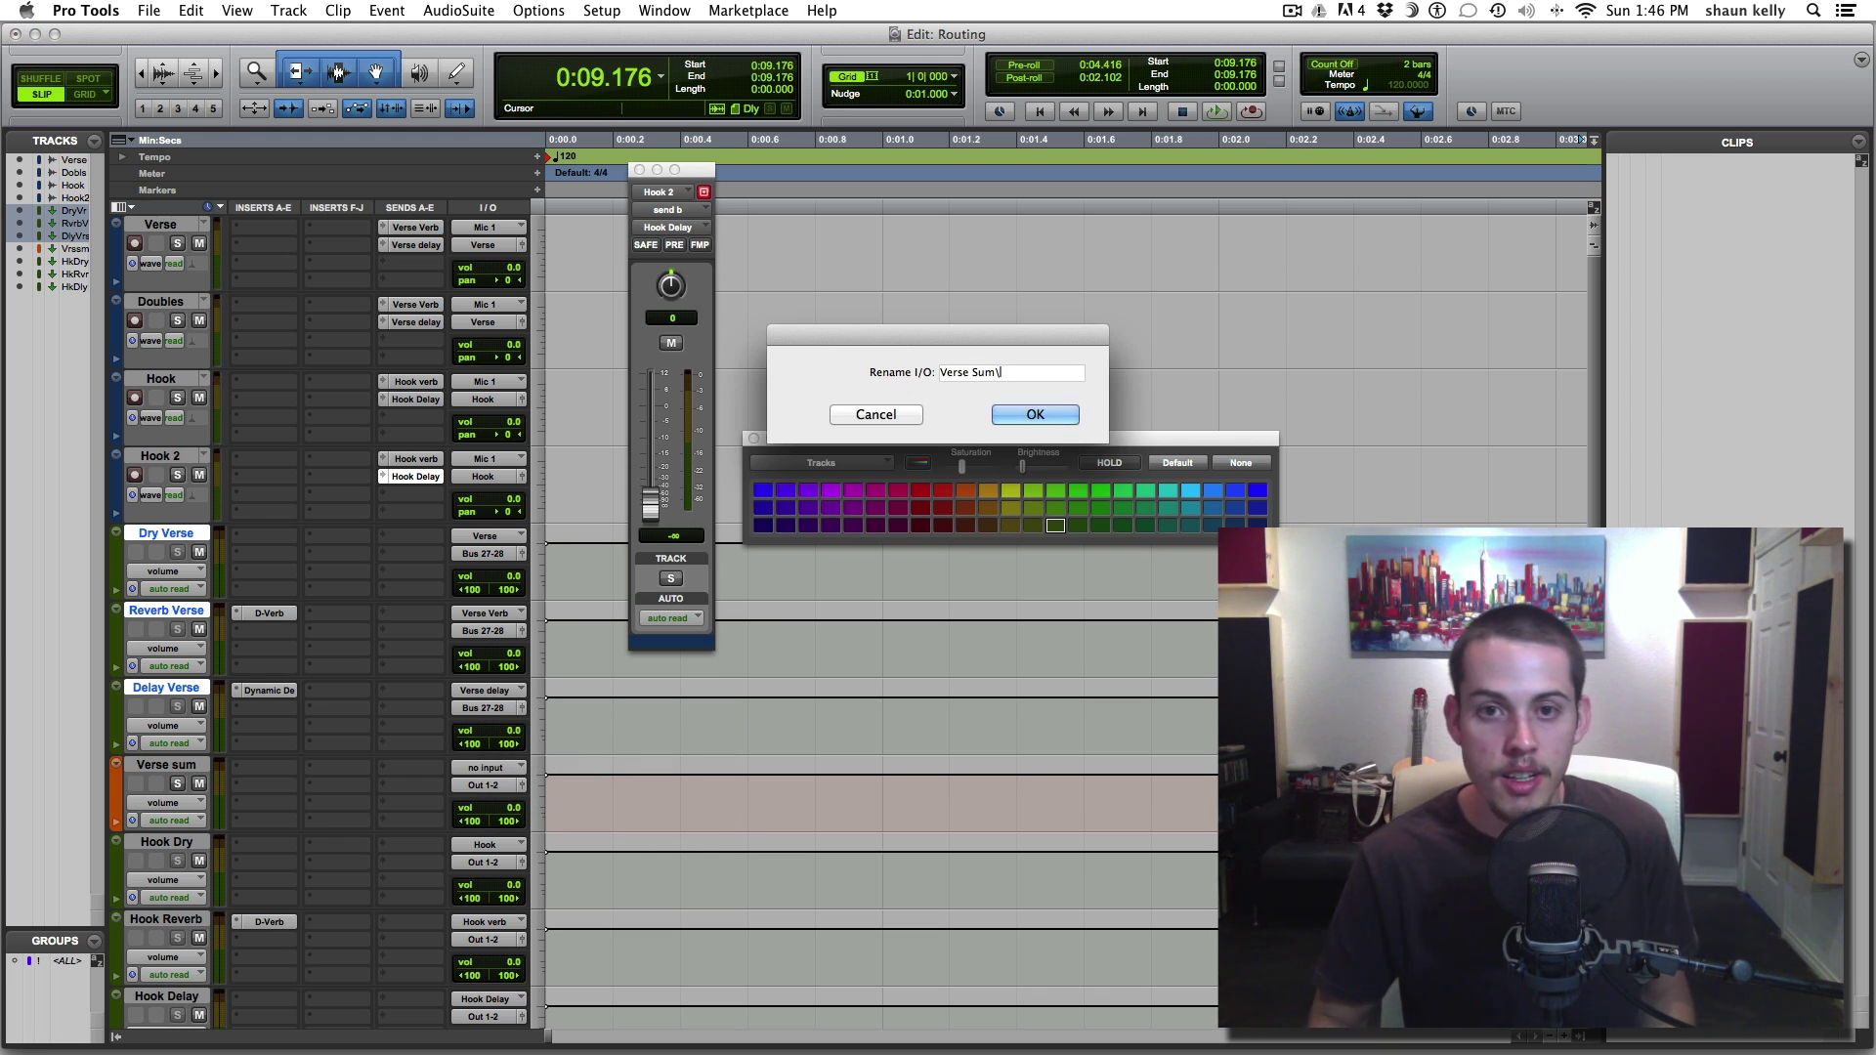
pyautogui.press('Return')
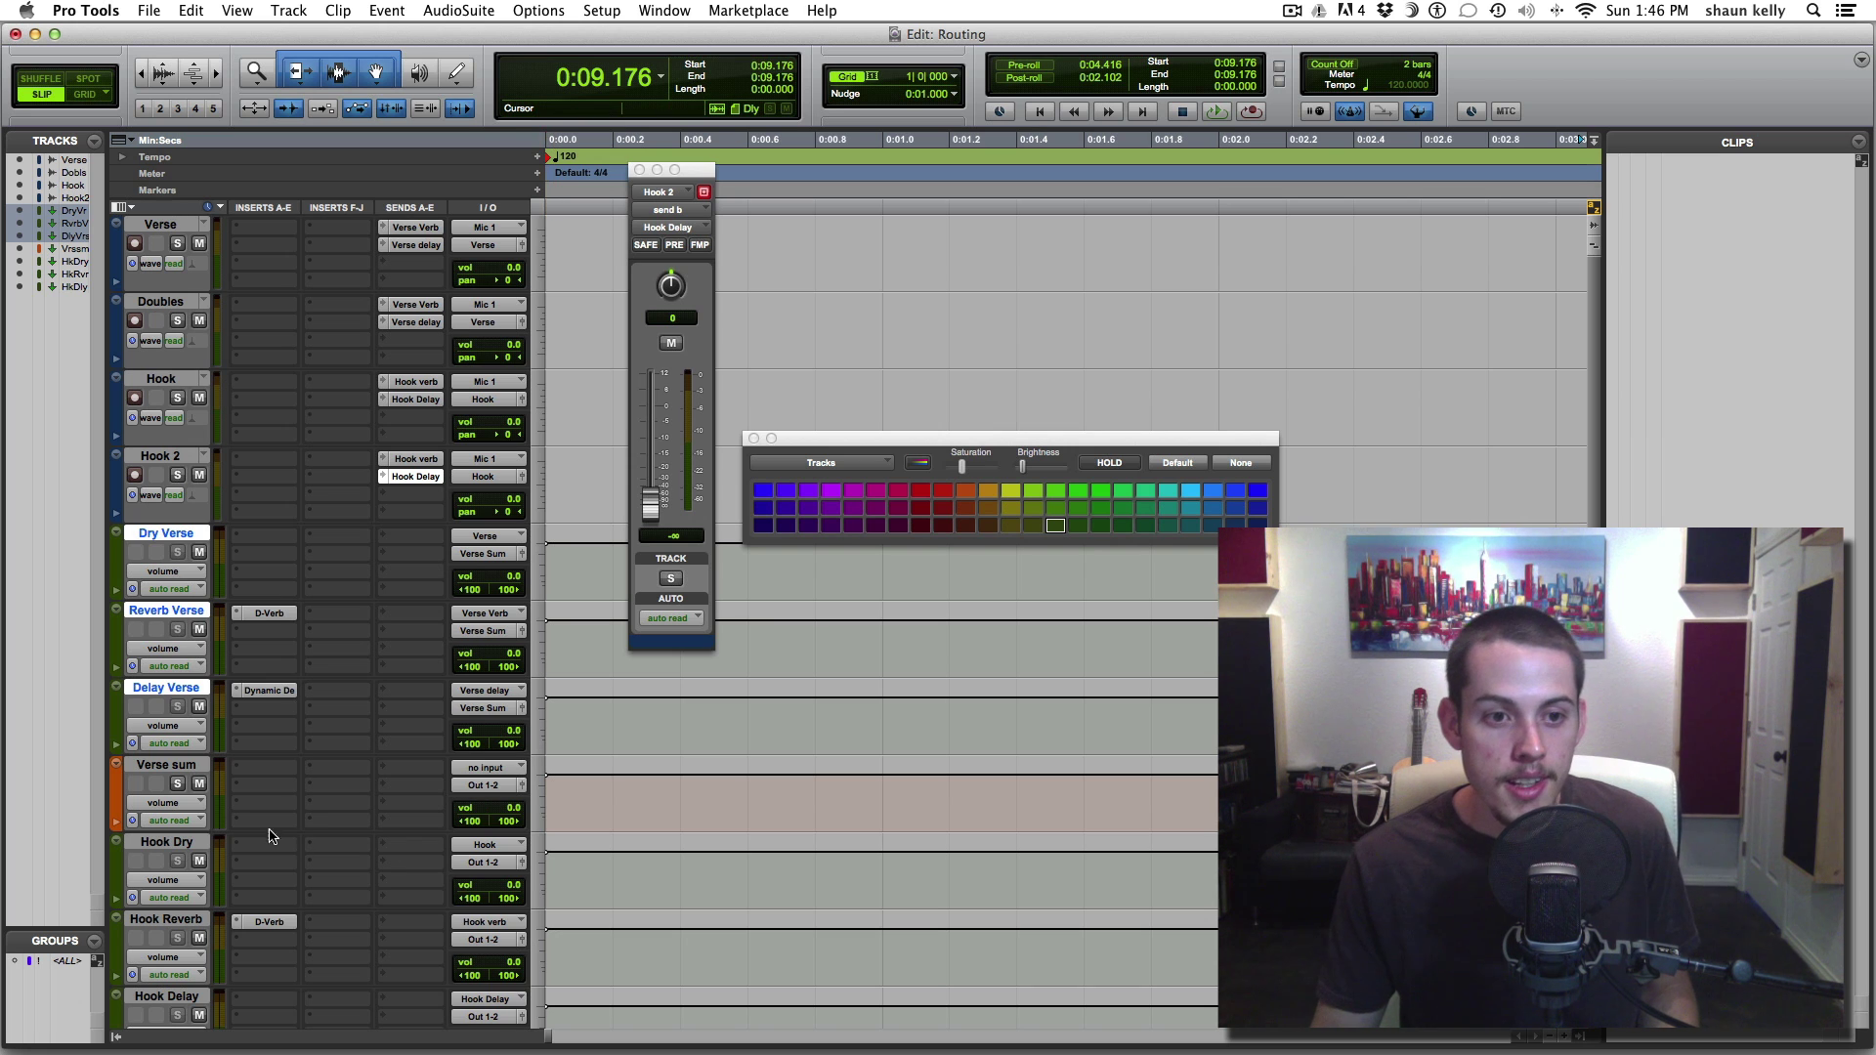
# Set the input of the Verse sum aux track to the stereo Verse Sum bus
pyautogui.click(158, 765)
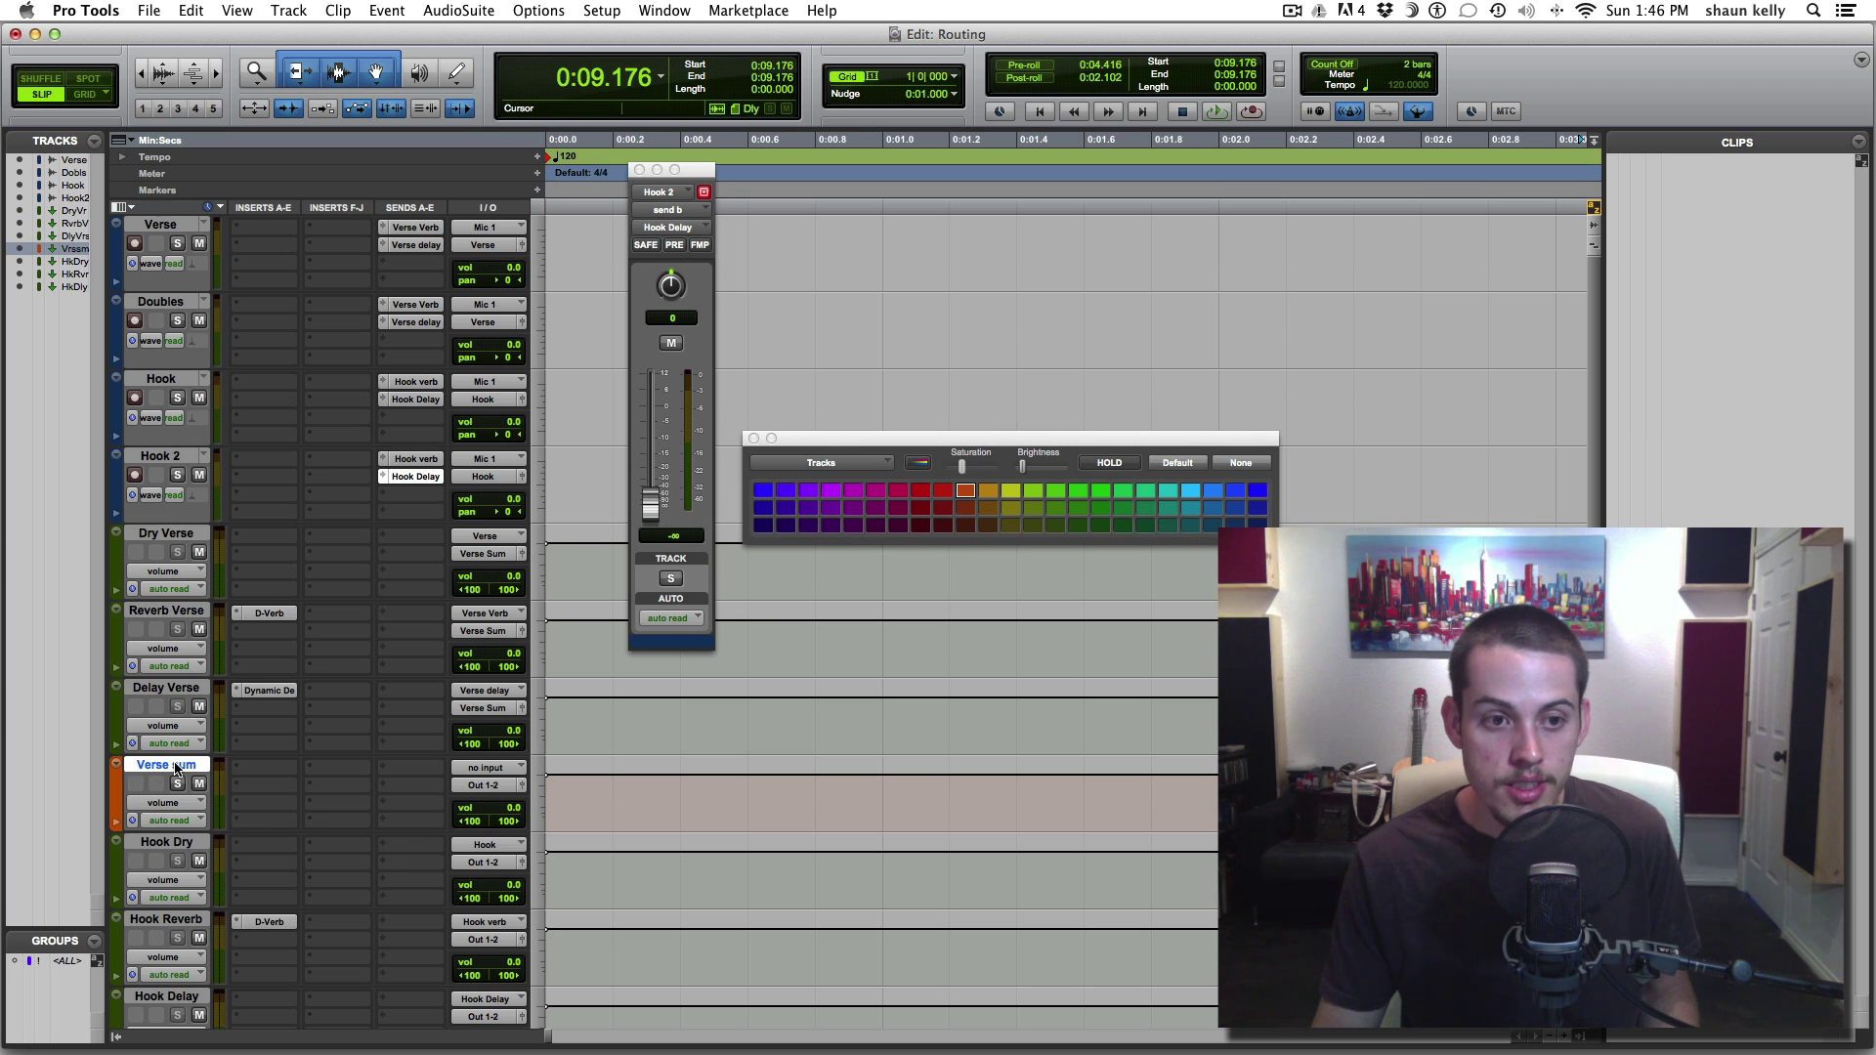
pyautogui.click(485, 768)
pyautogui.moveTo(508, 815)
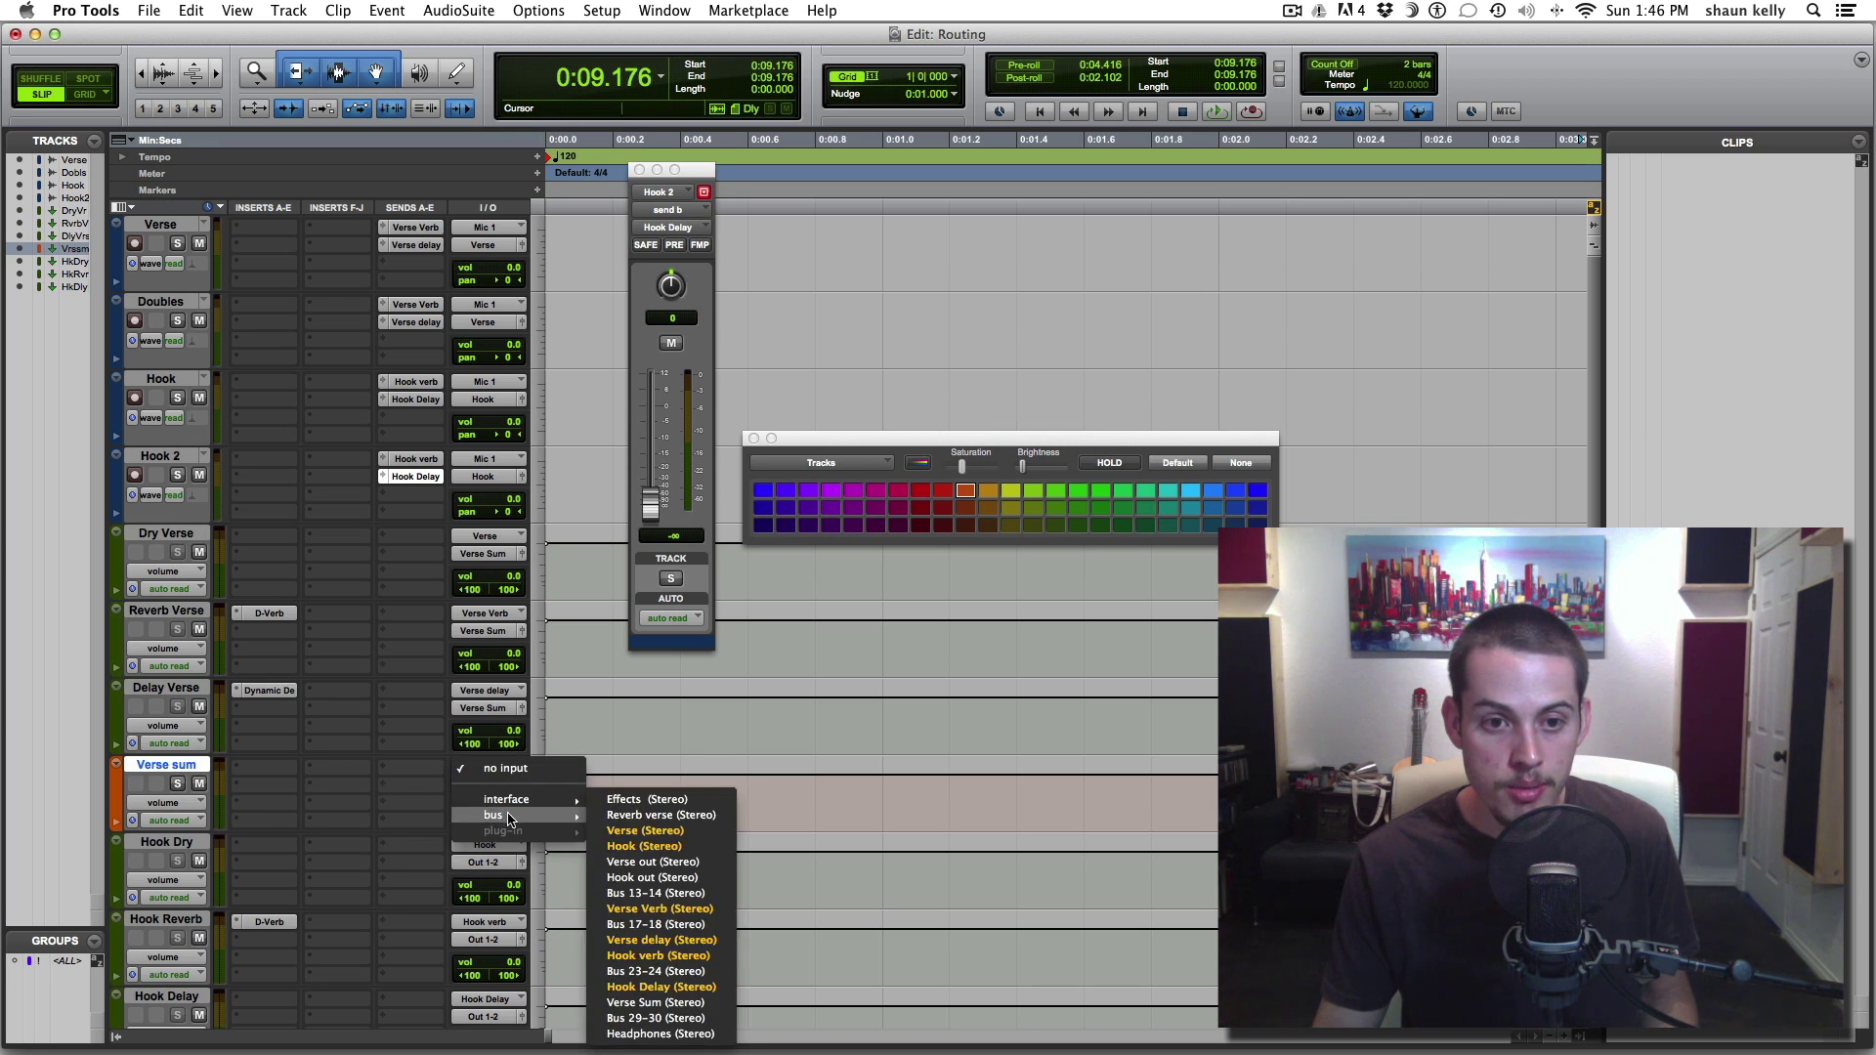
pyautogui.click(681, 1002)
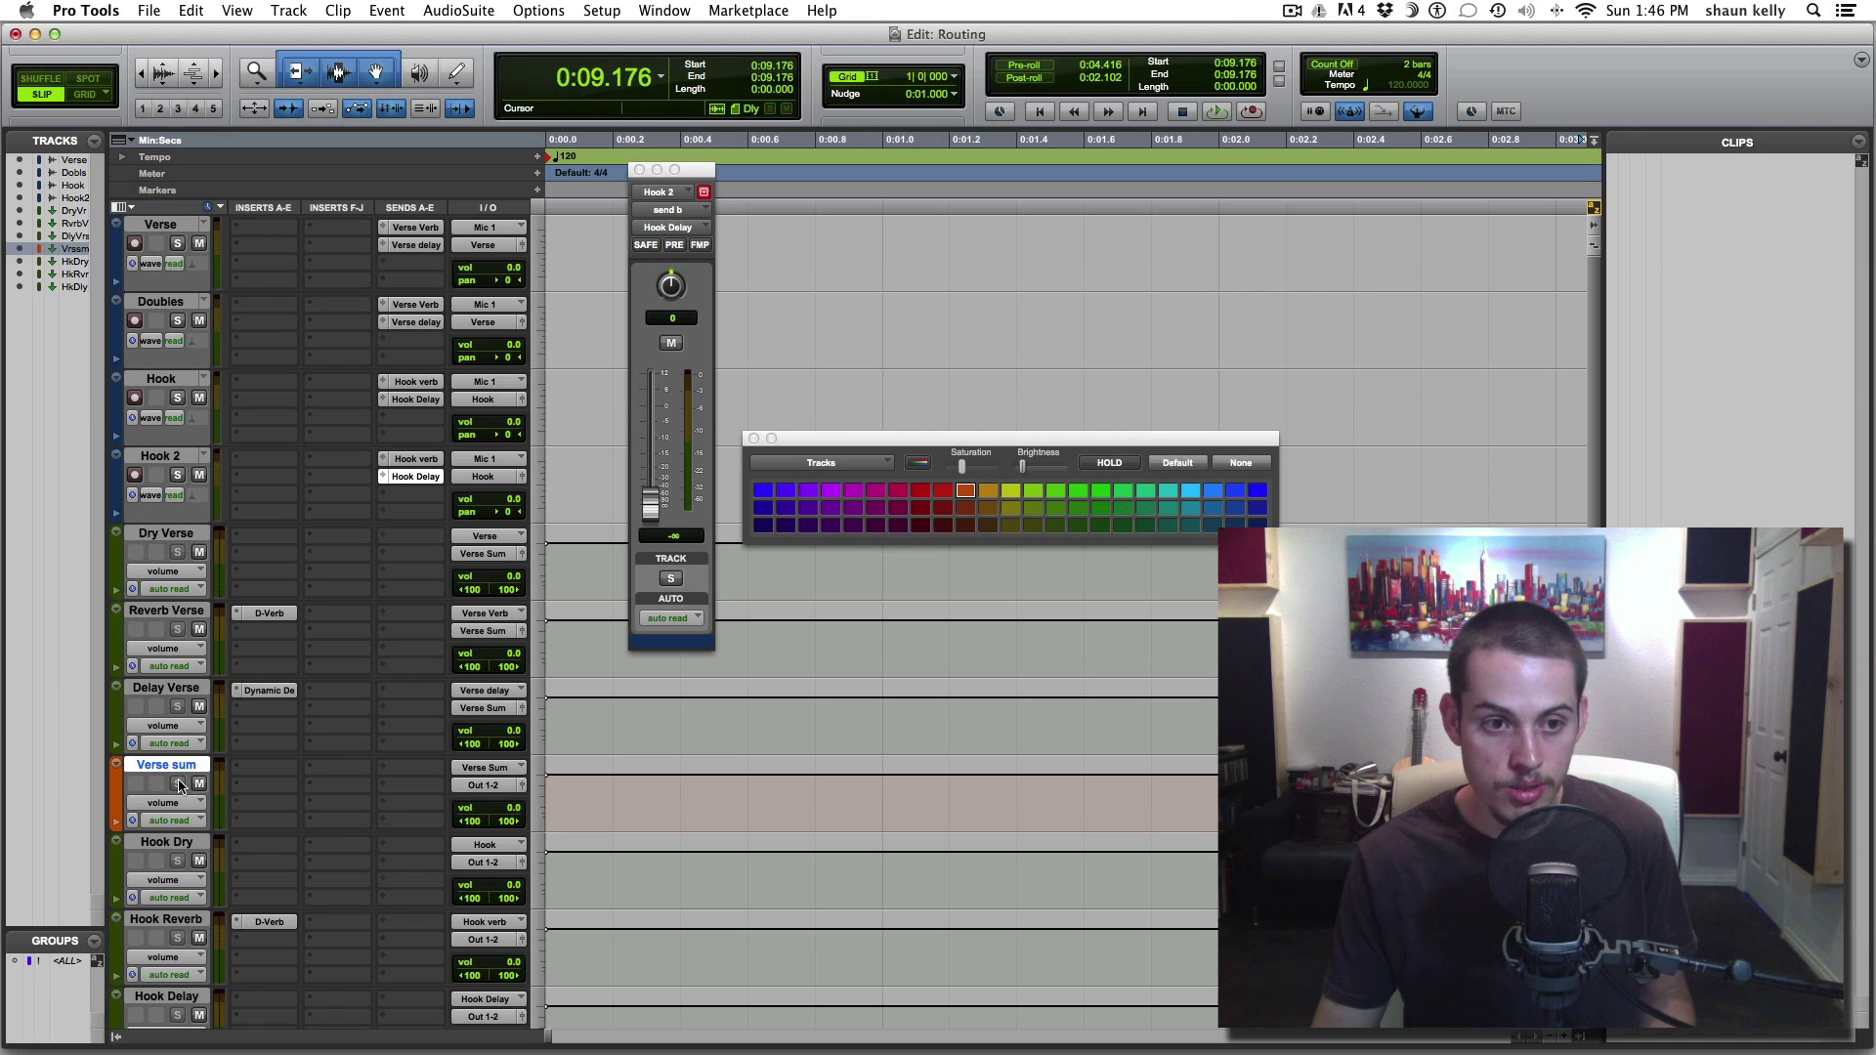
# Create one new stereo Aux Input track directly below the Hook Dry, Hook Reverb and Hook Delay tracks
pyautogui.scroll(-1, 176, 801)
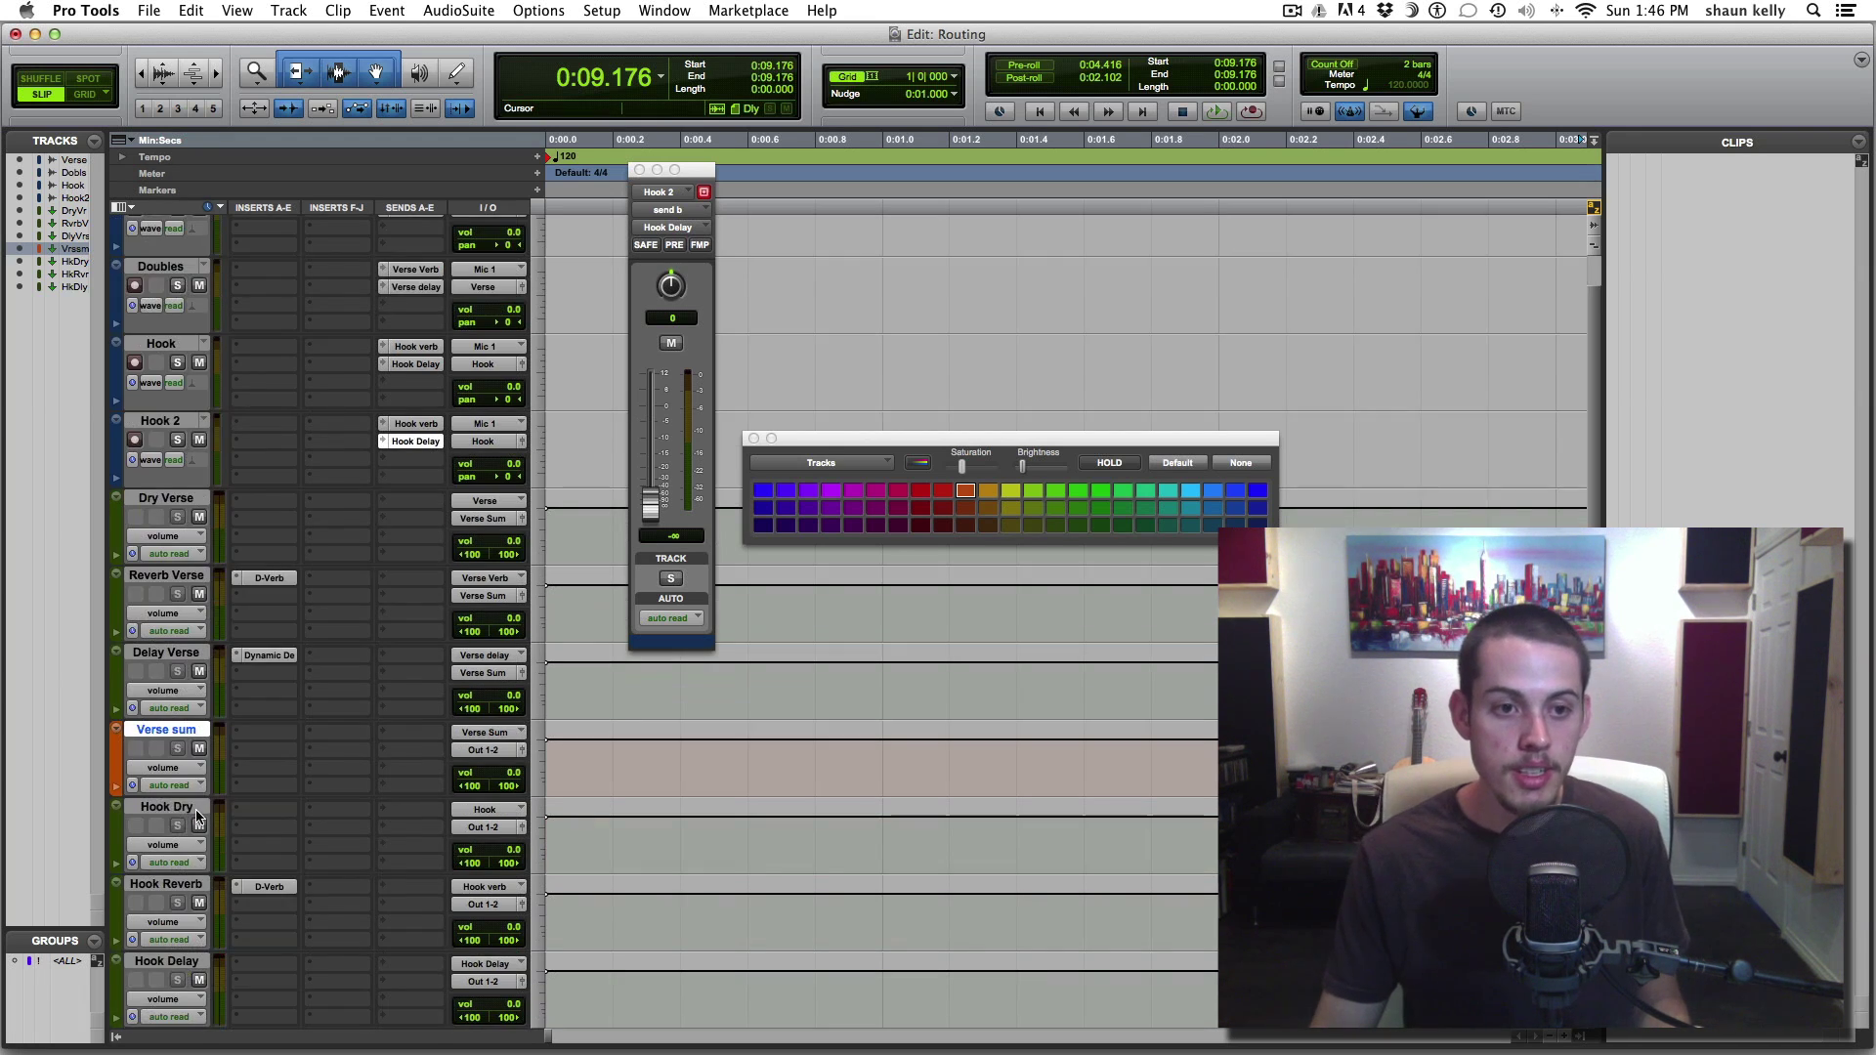
pyautogui.click(170, 811)
pyautogui.keyDown('shift'); pyautogui.click(172, 961); pyautogui.keyUp('shift')
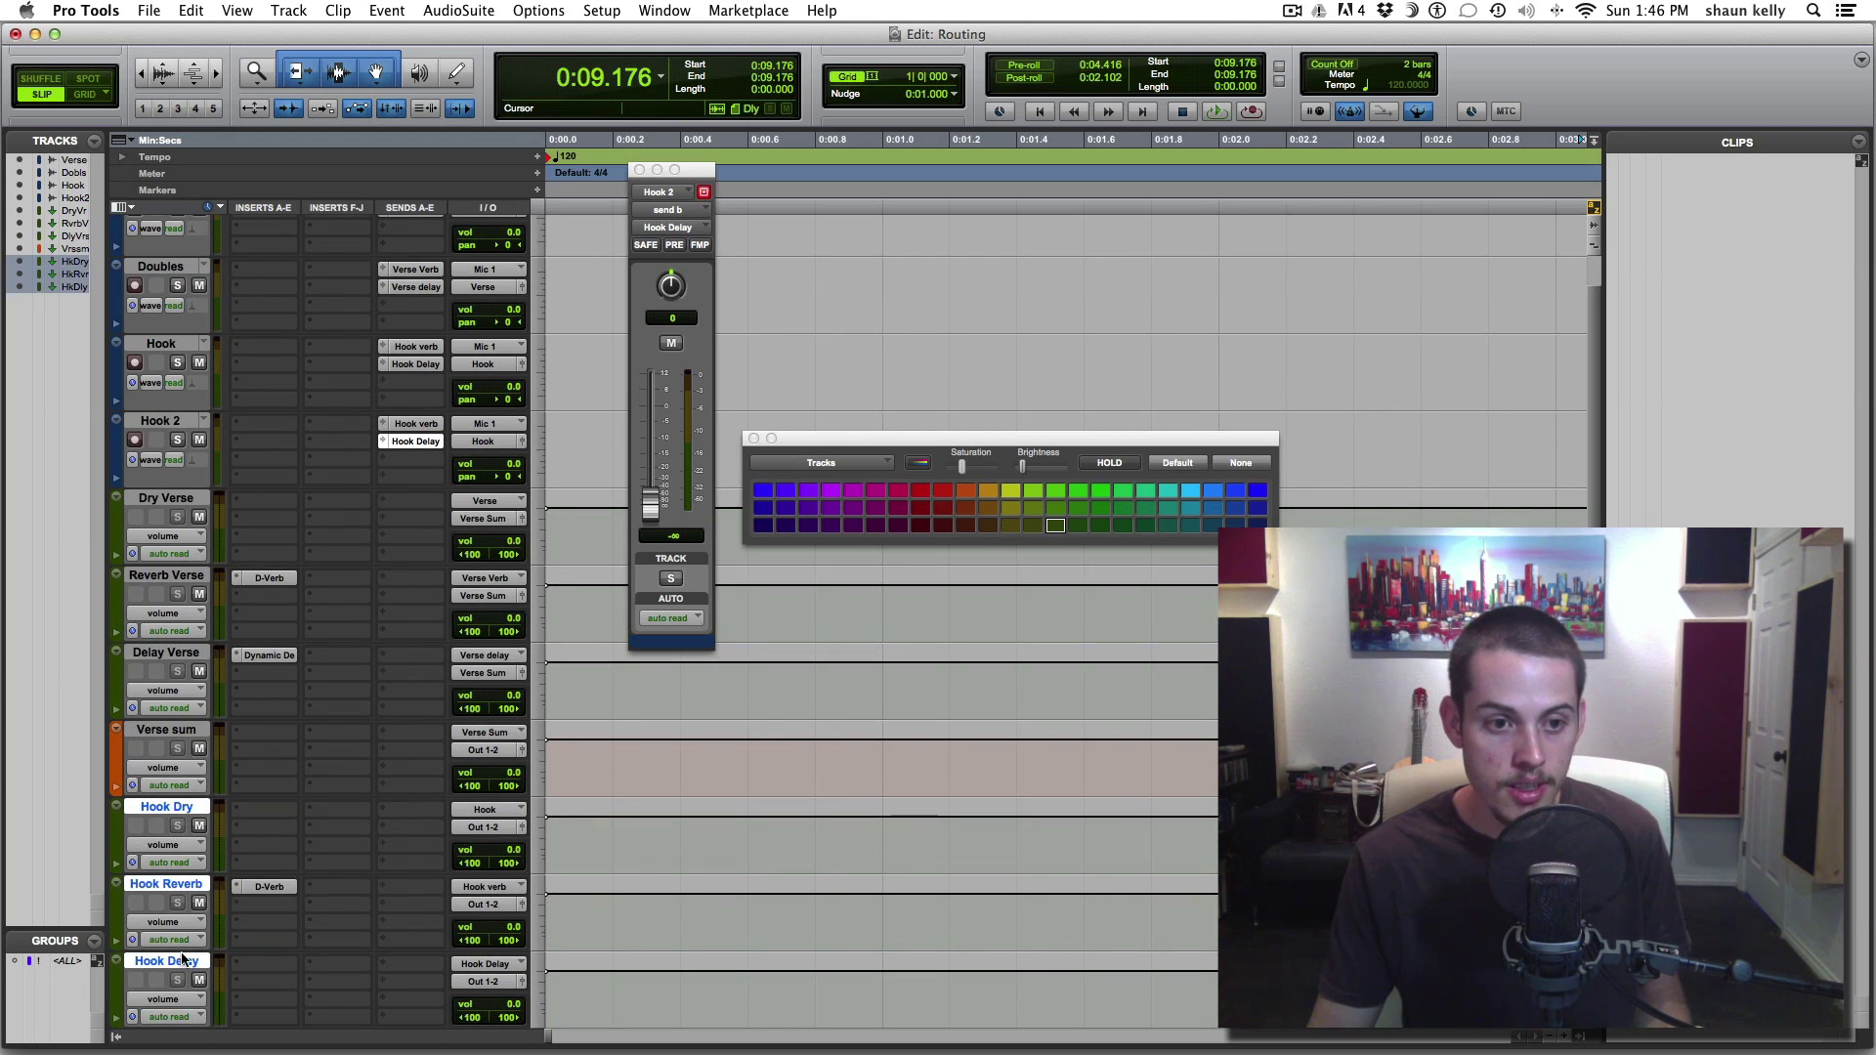
pyautogui.press('super+shift+n')
pyautogui.press('super+Down')
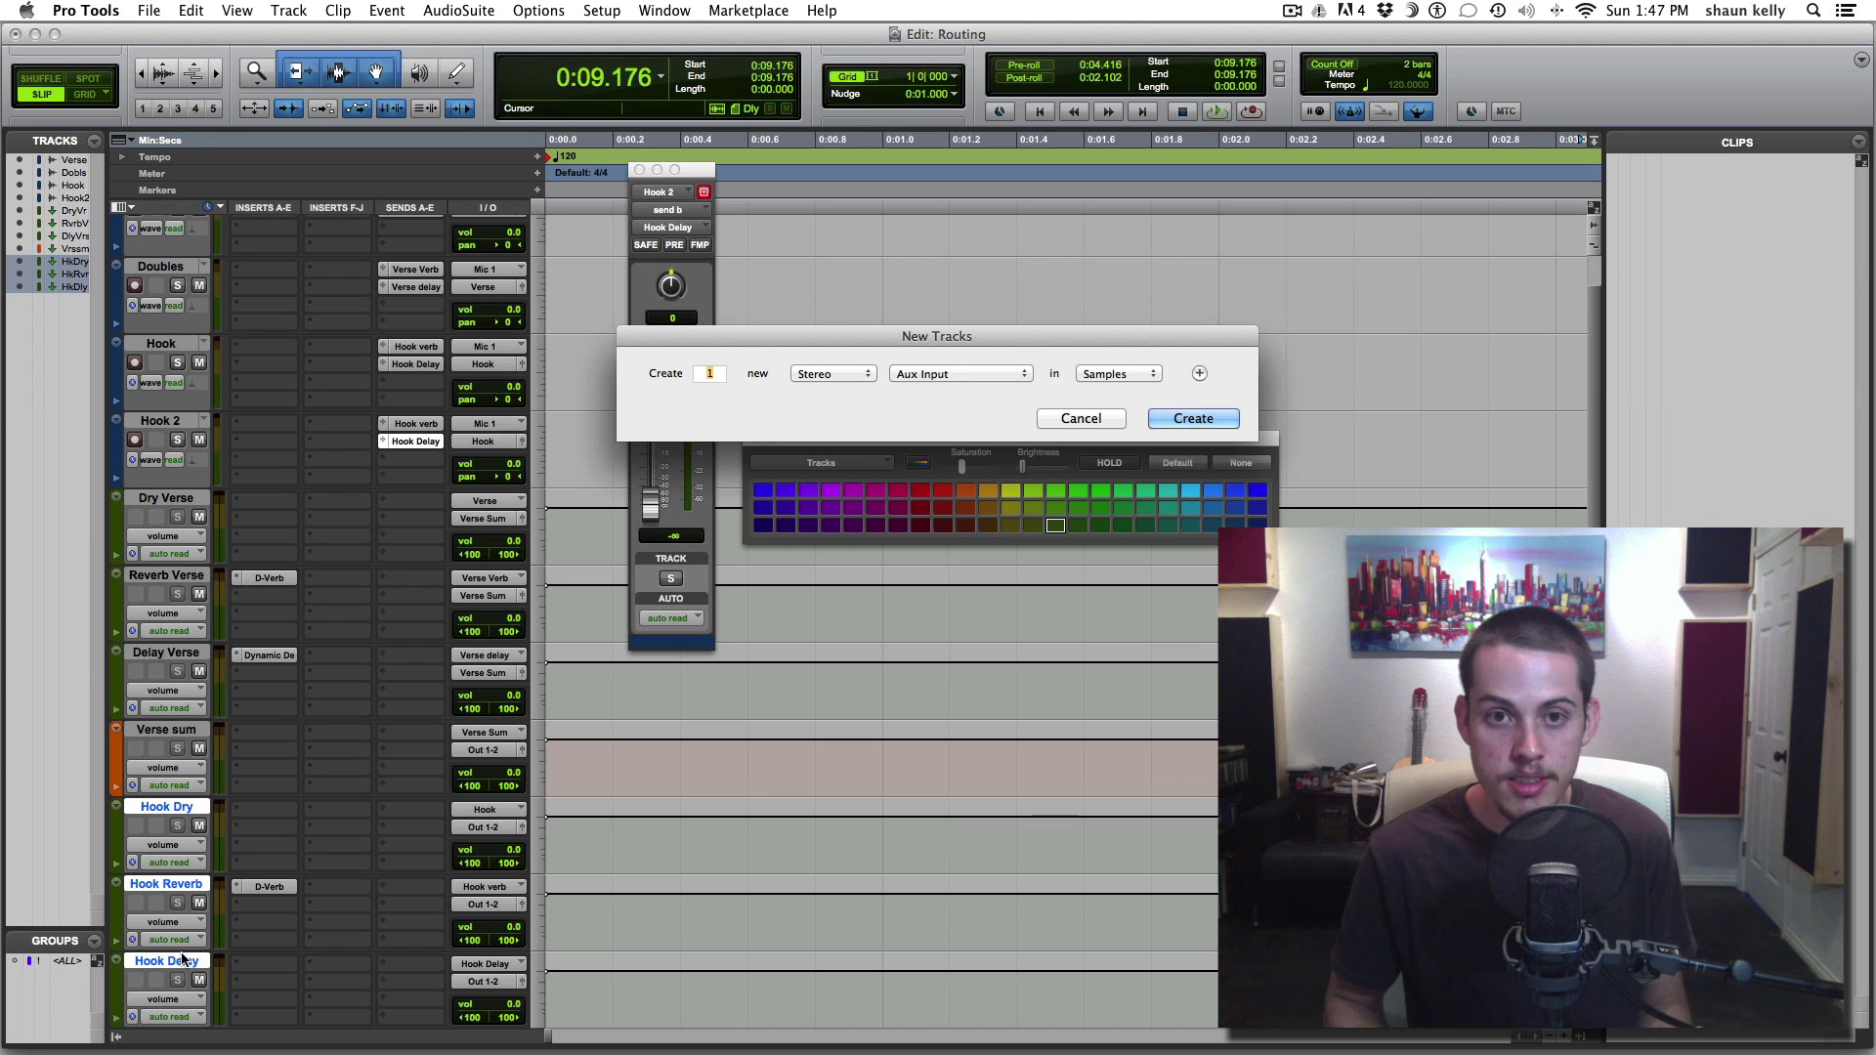
pyautogui.press('Return')
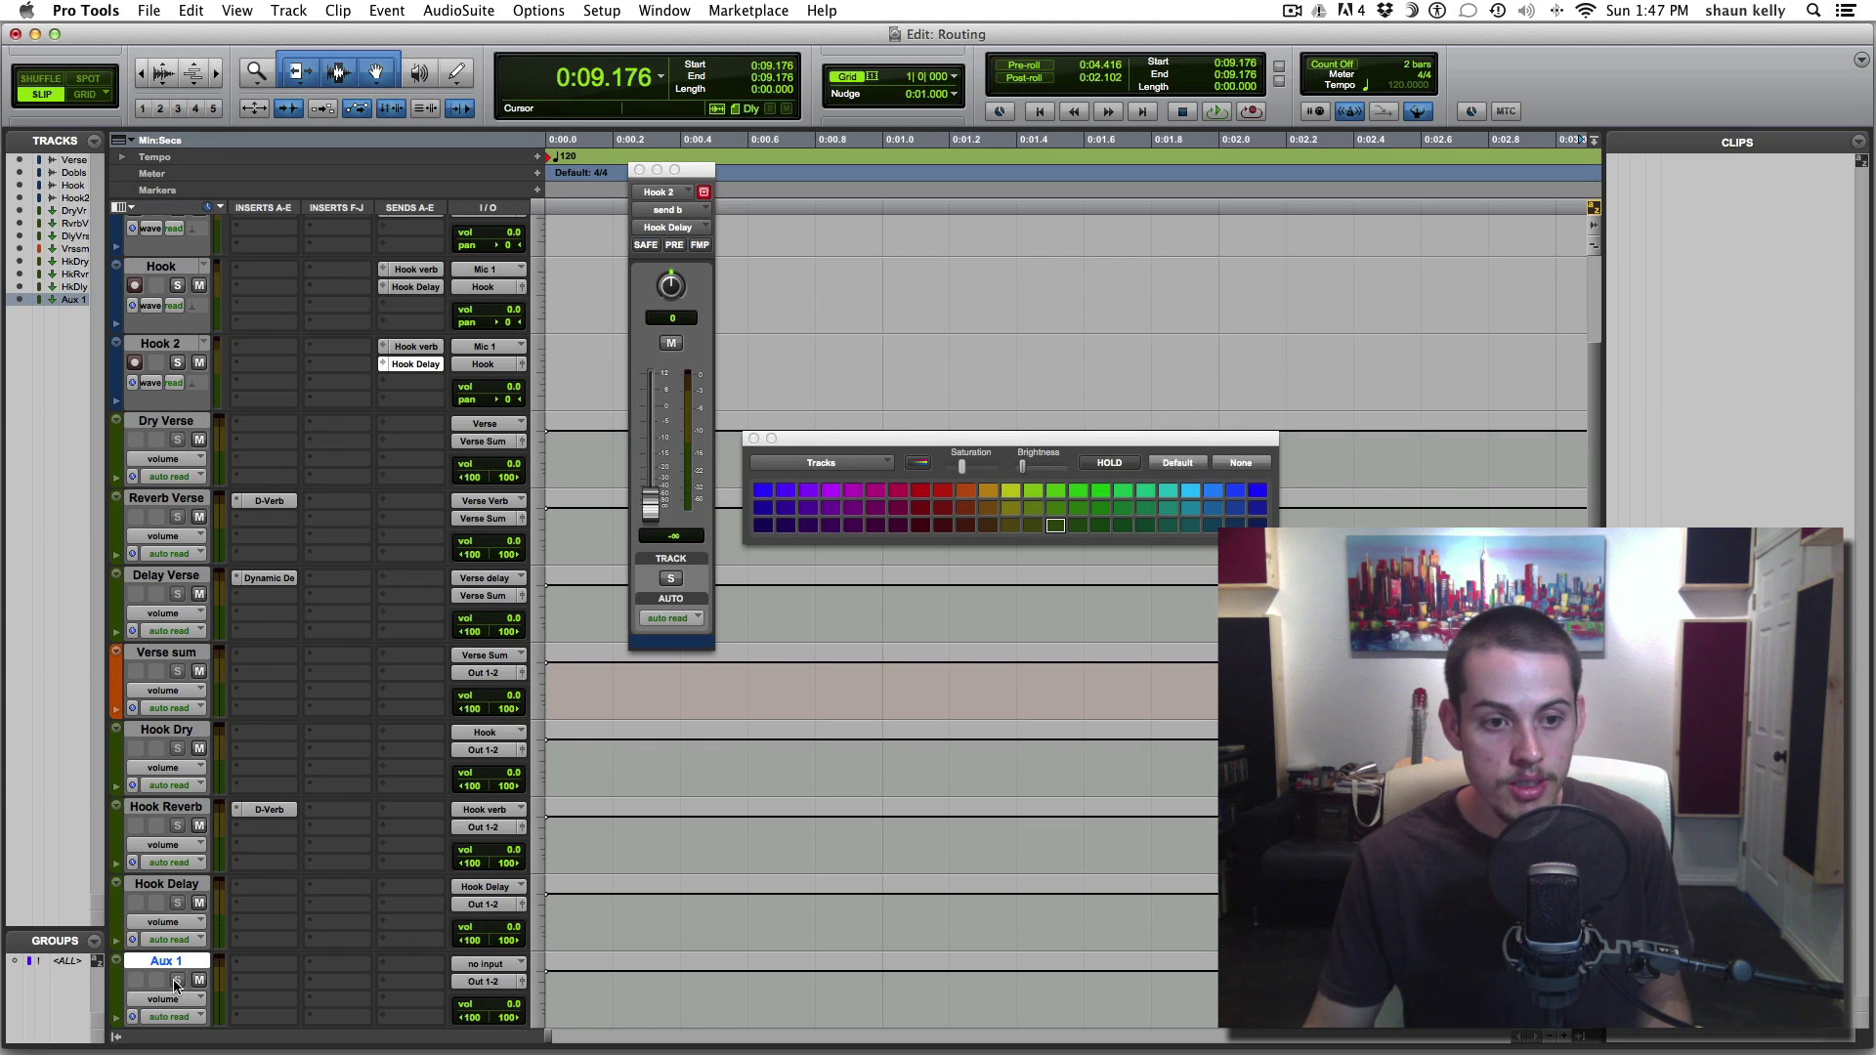
# Color the new aux track orange and name it Hook Sum
pyautogui.click(965, 494)
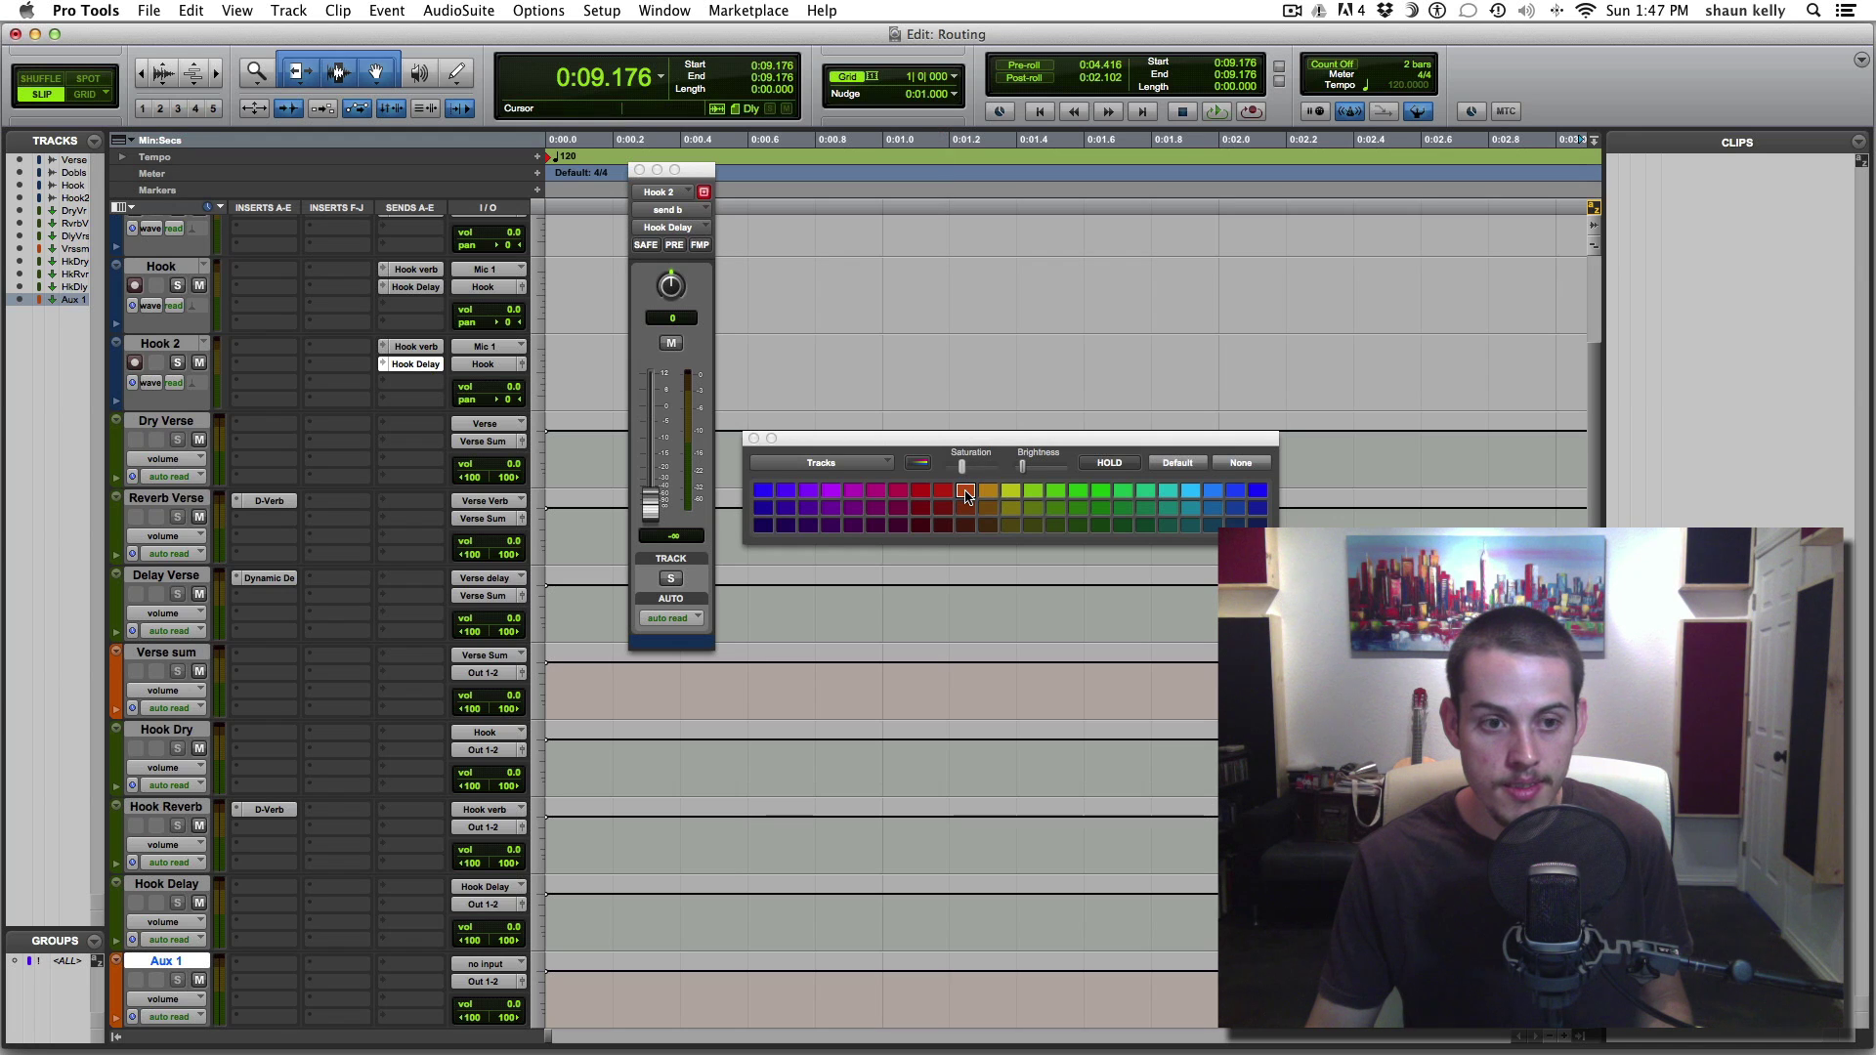
pyautogui.doubleClick(195, 963)
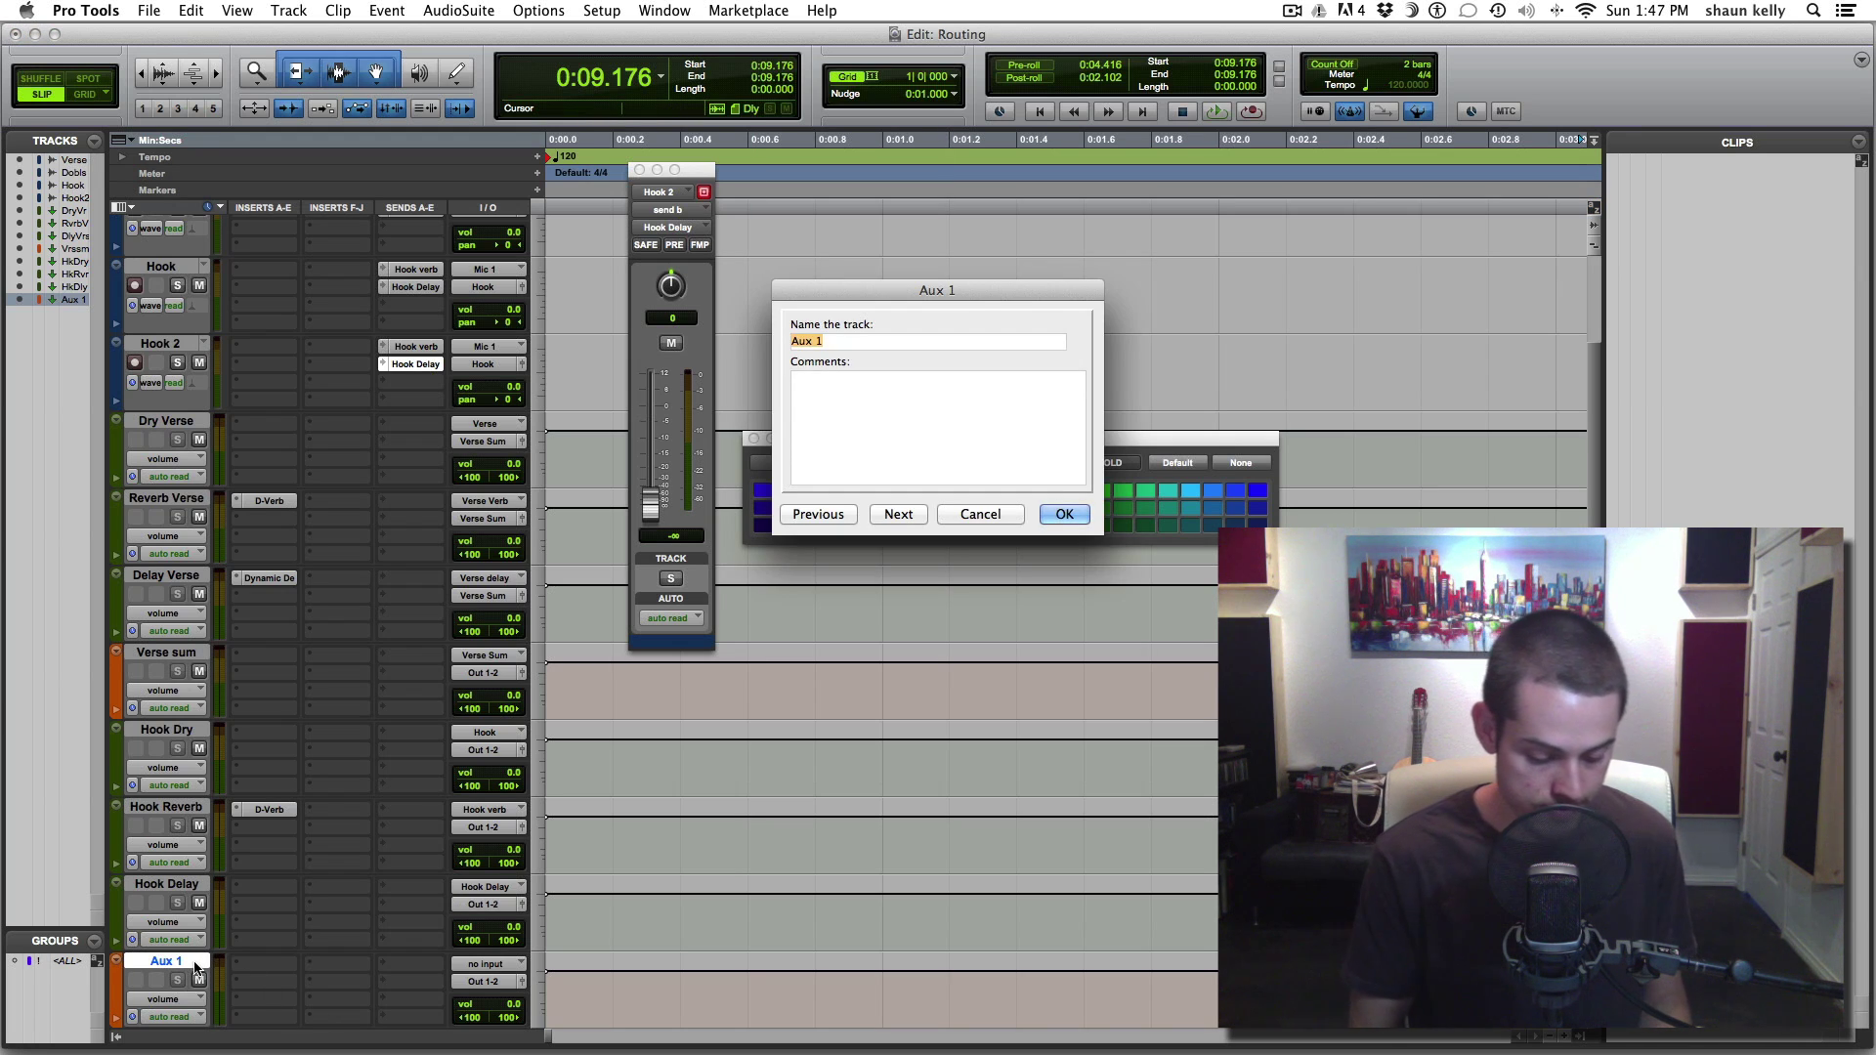
pyautogui.write('Hook Sum')
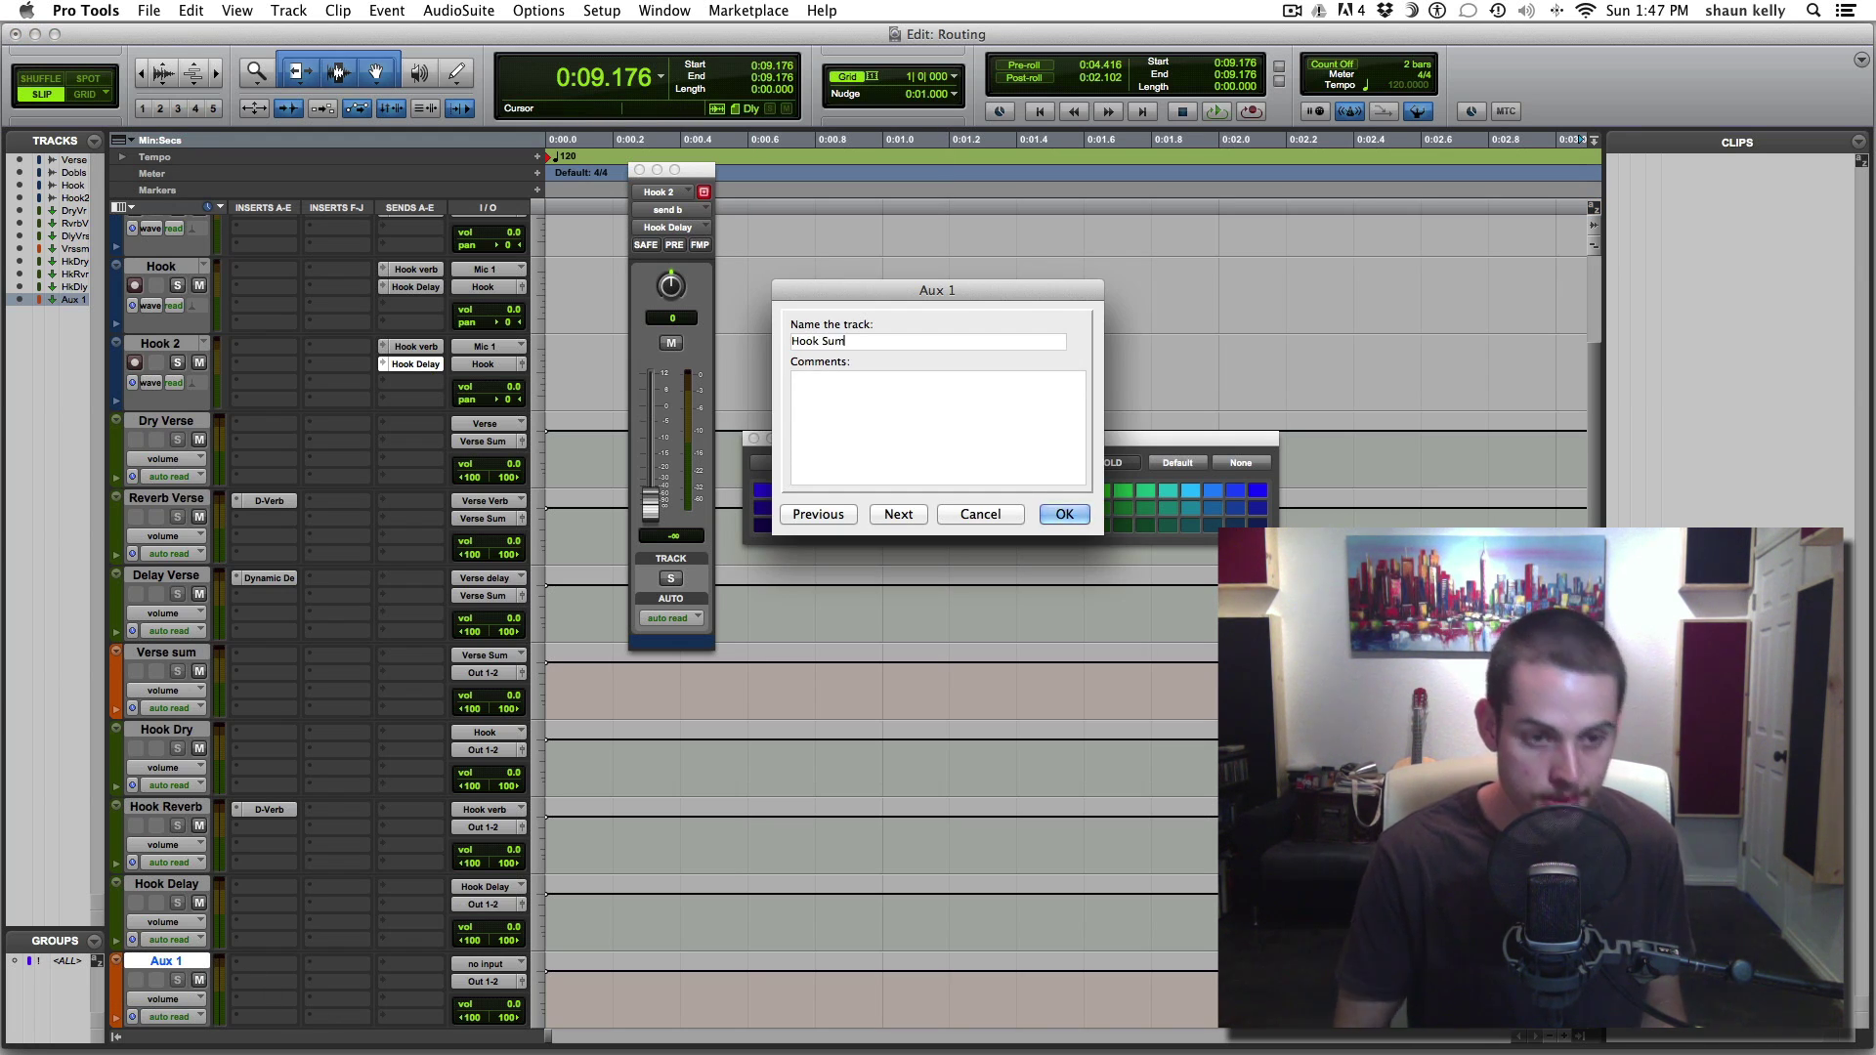
pyautogui.press('Return')
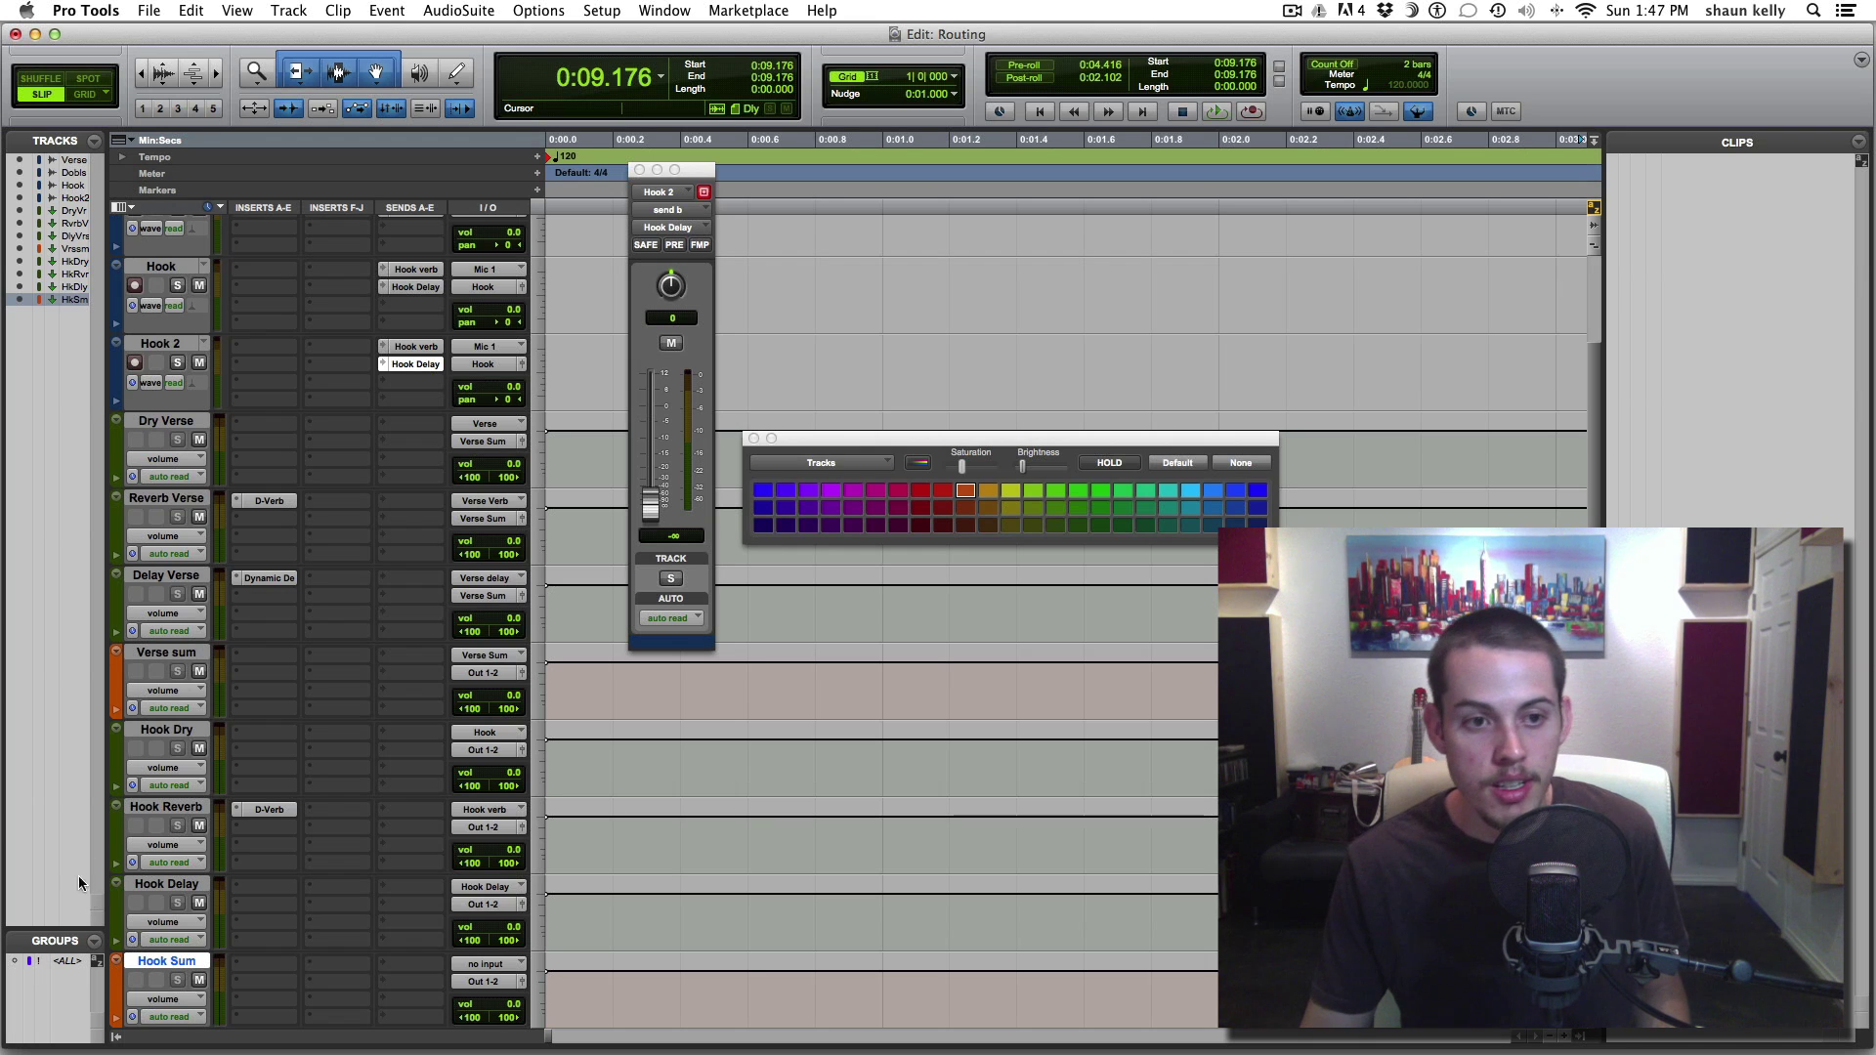
# Route the outputs of the Hook Dry, Hook Reverb and Hook Delay aux tracks together to Bus 23-24 (Stereo)
pyautogui.click(164, 740)
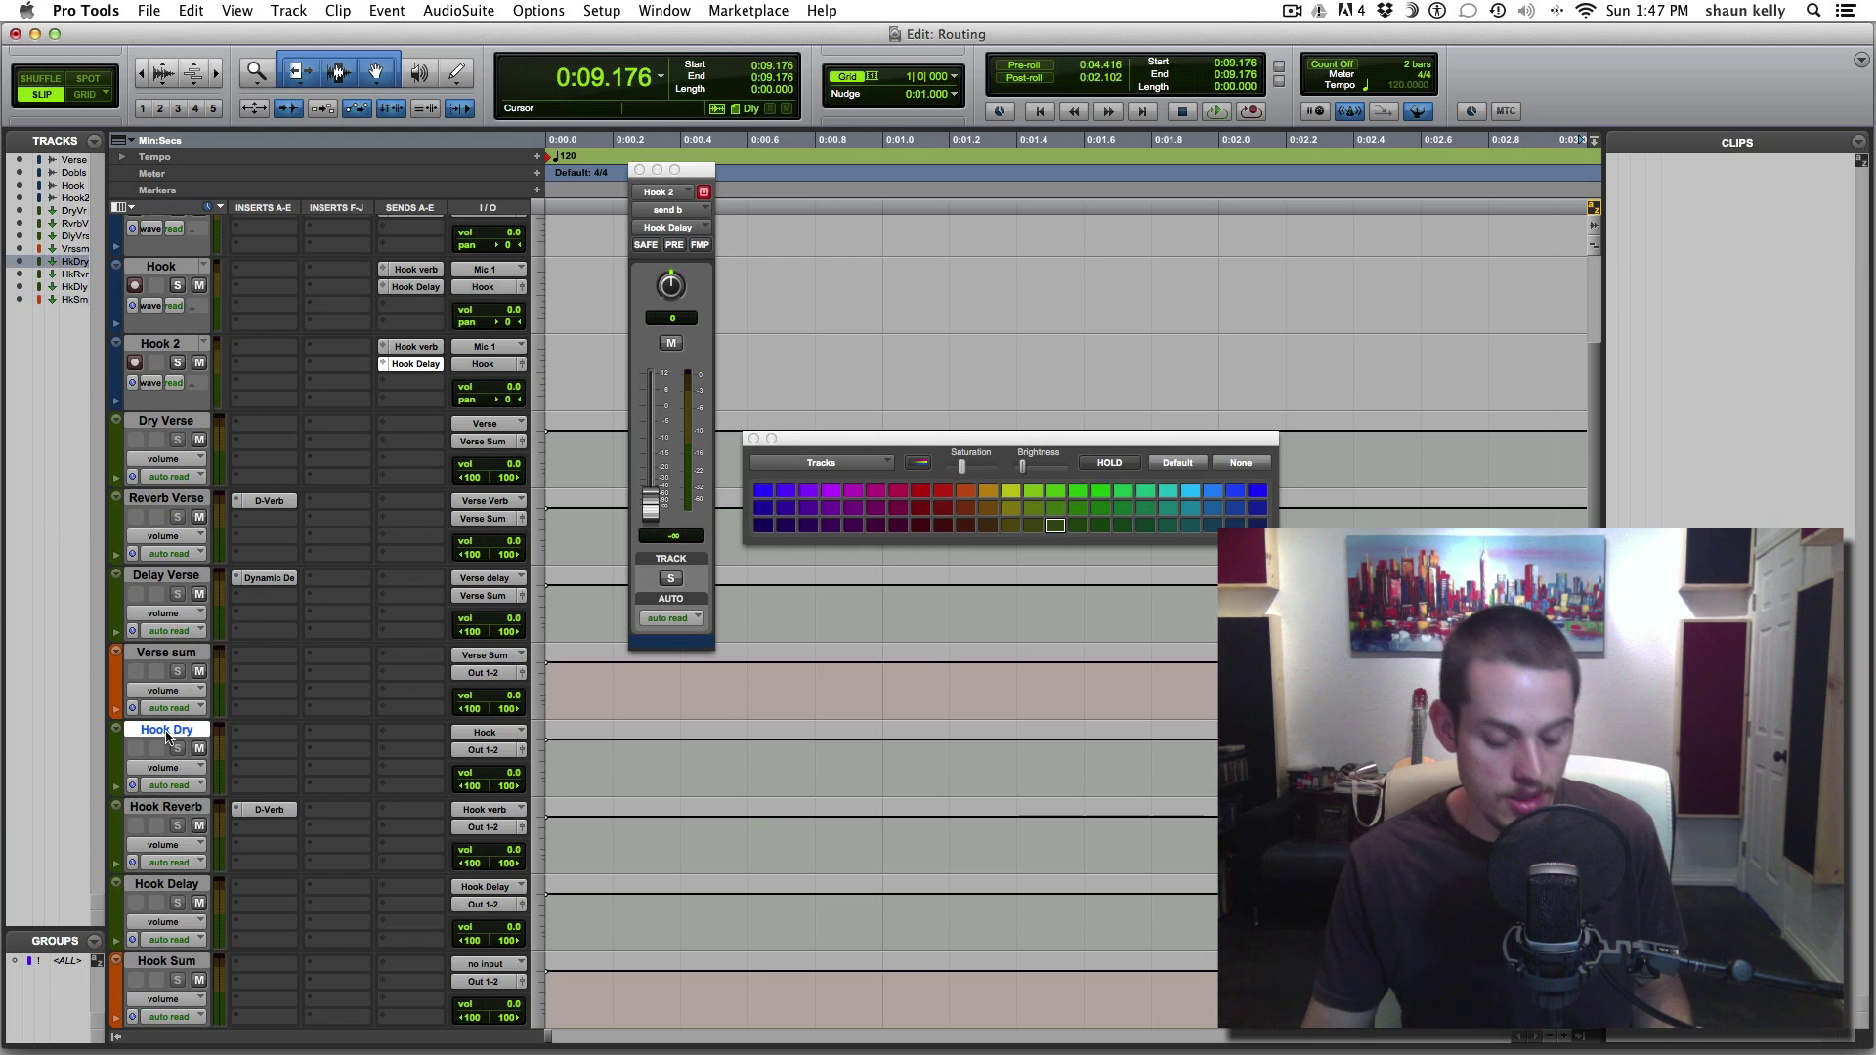
pyautogui.keyDown('shift'); pyautogui.click(178, 887); pyautogui.keyUp('shift')
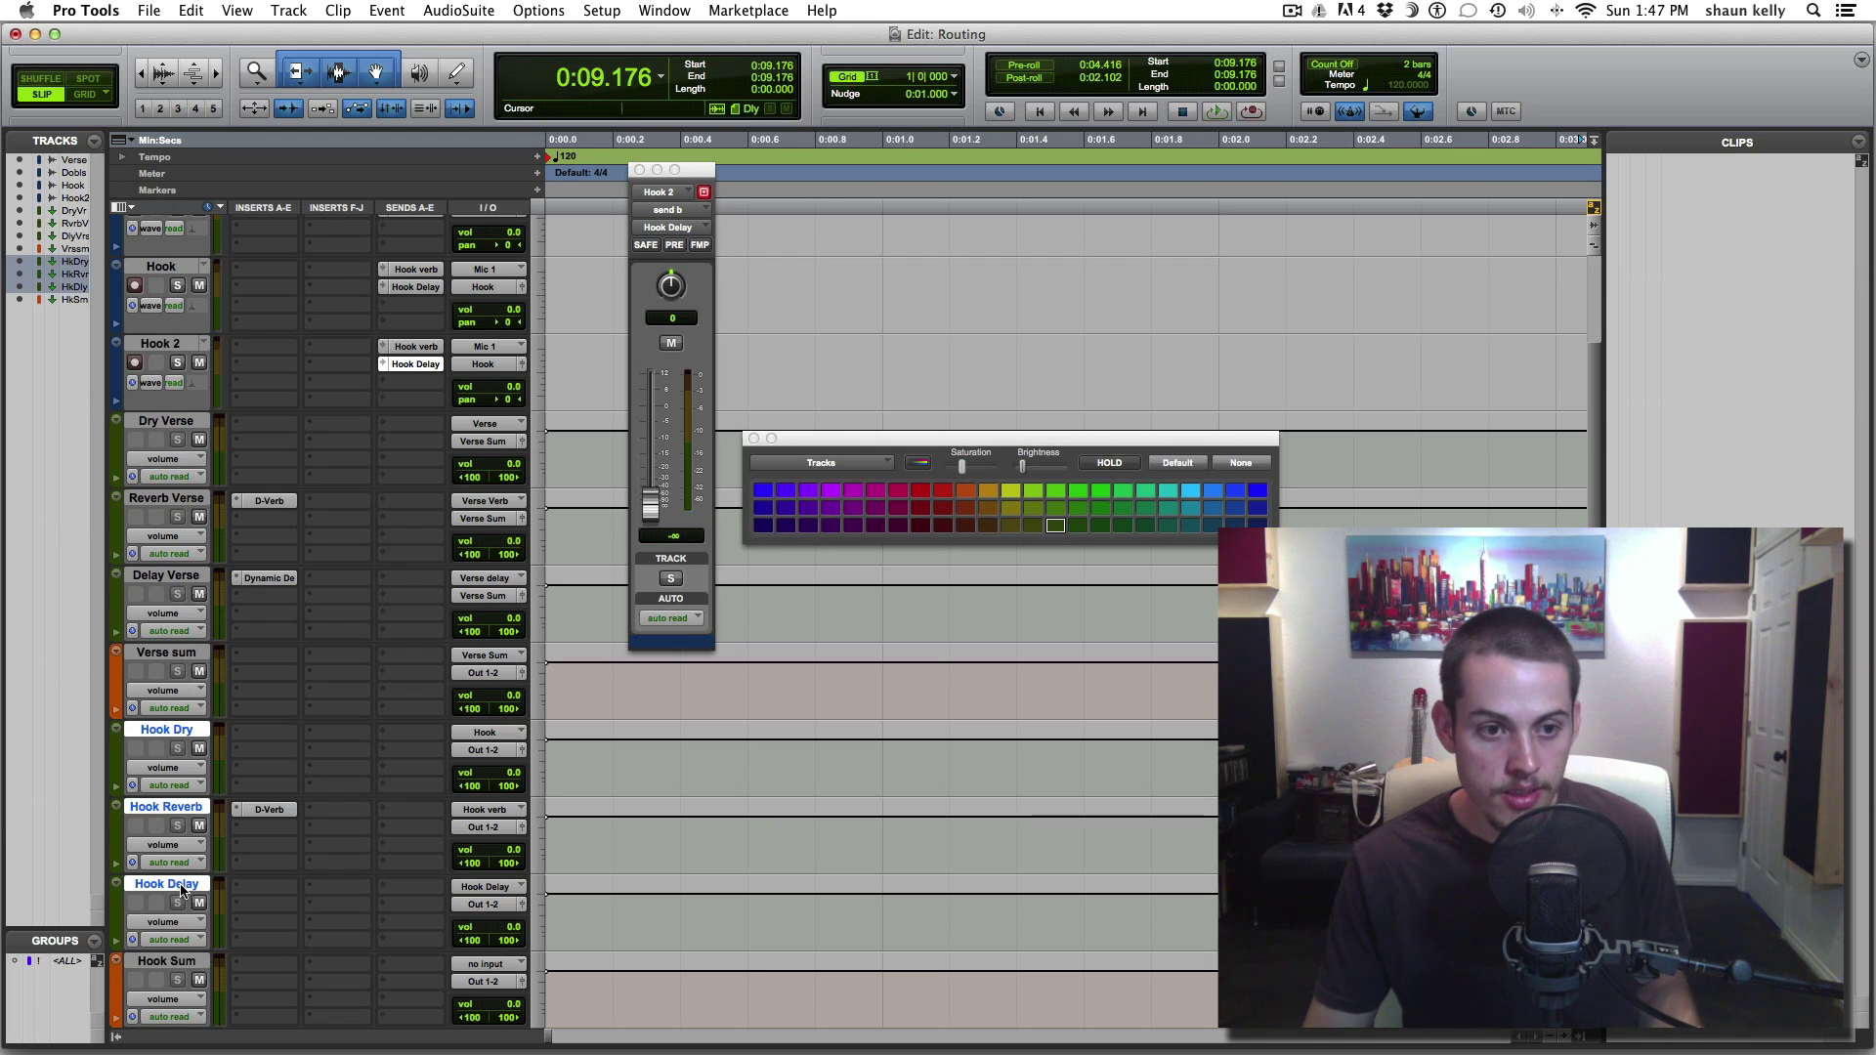
pyautogui.click(493, 828)
pyautogui.moveTo(494, 846)
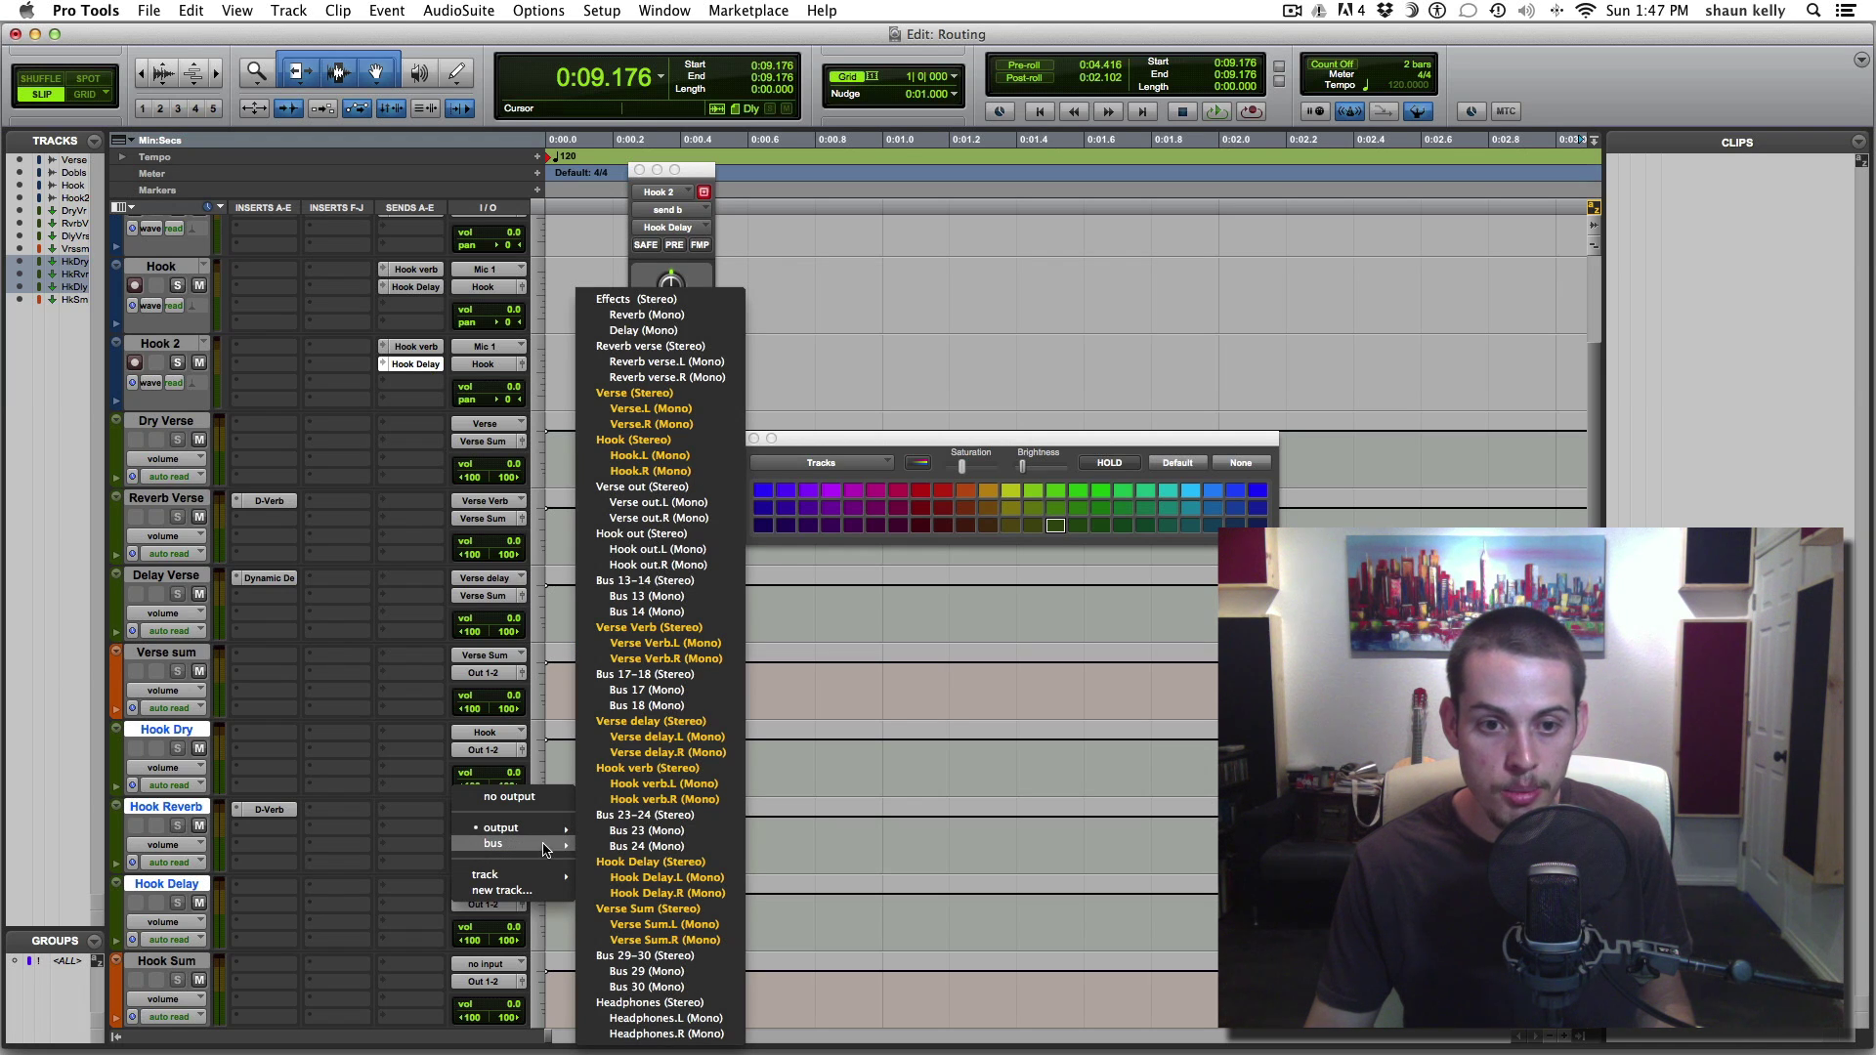
pyautogui.keyDown('alt'); pyautogui.keyDown('shift'); pyautogui.click(653, 815); pyautogui.keyUp('shift'); pyautogui.keyUp('alt')
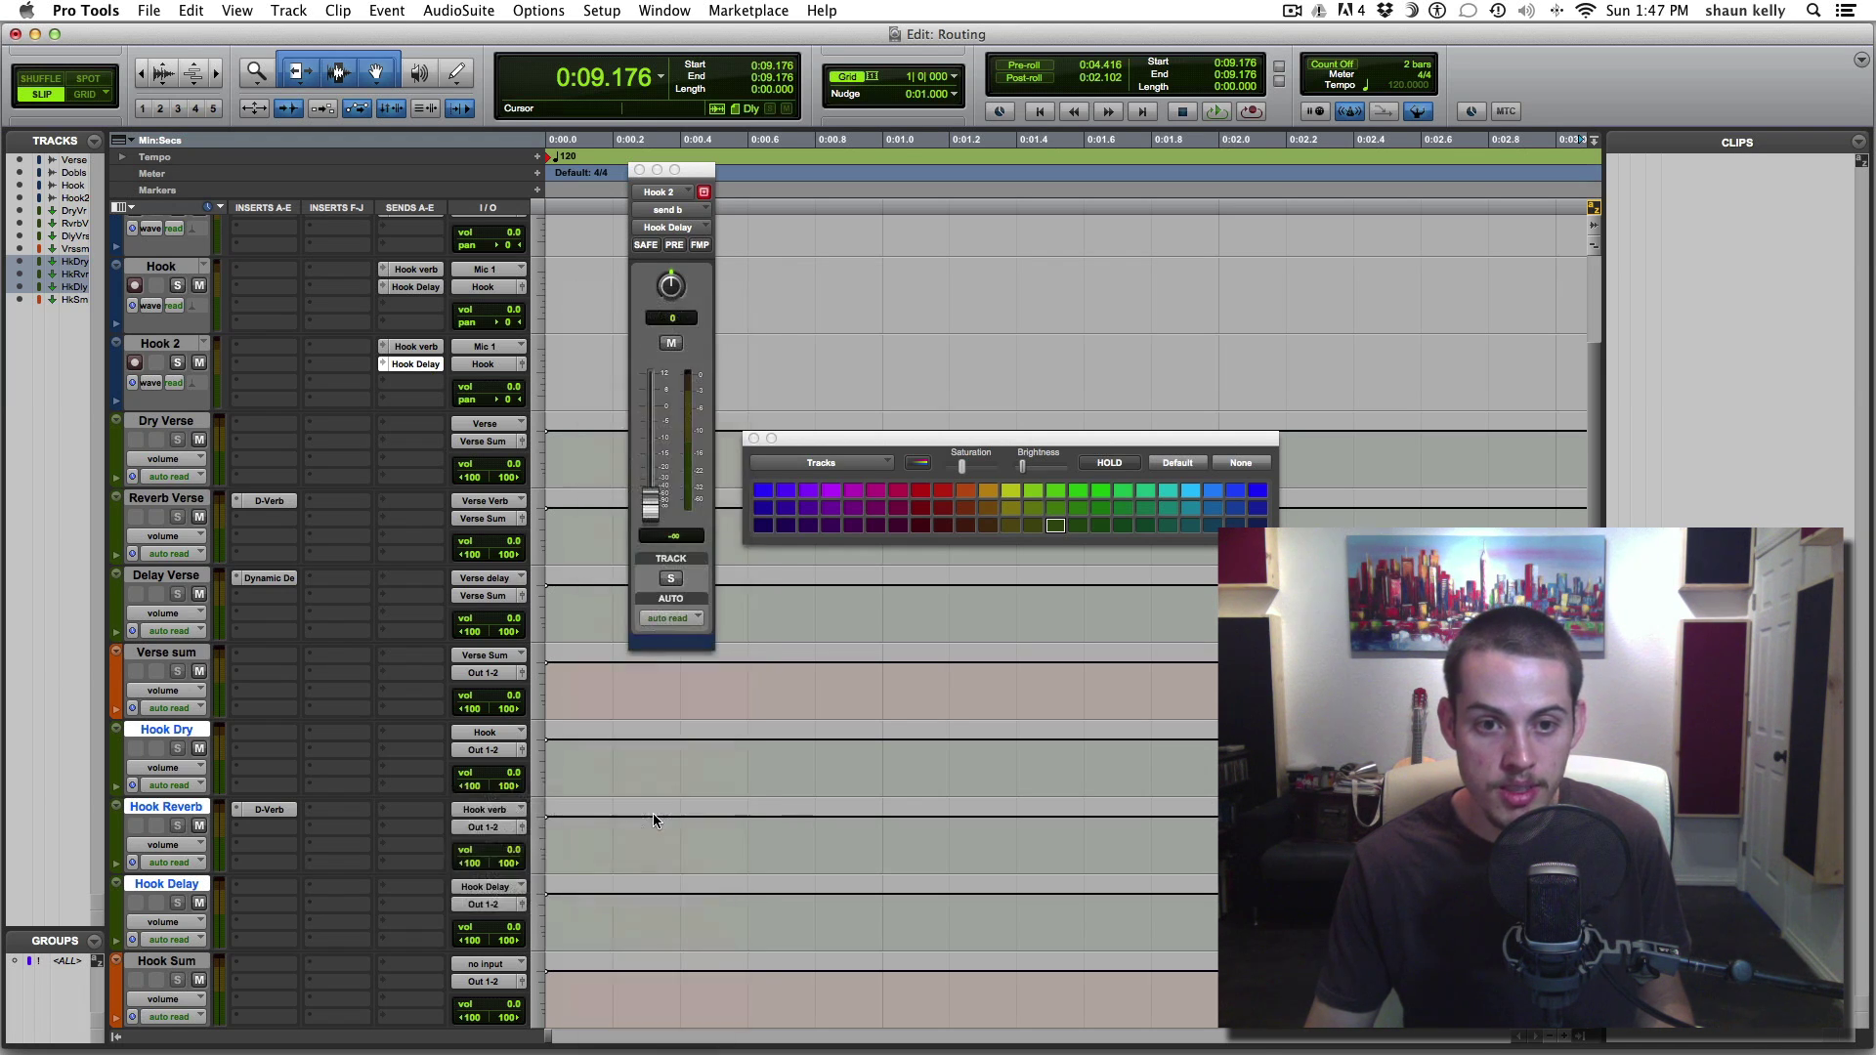
# Rename the output bus of the three hook aux tracks as Hook Sum
pyautogui.rightClick(500, 832)
pyautogui.click(527, 860)
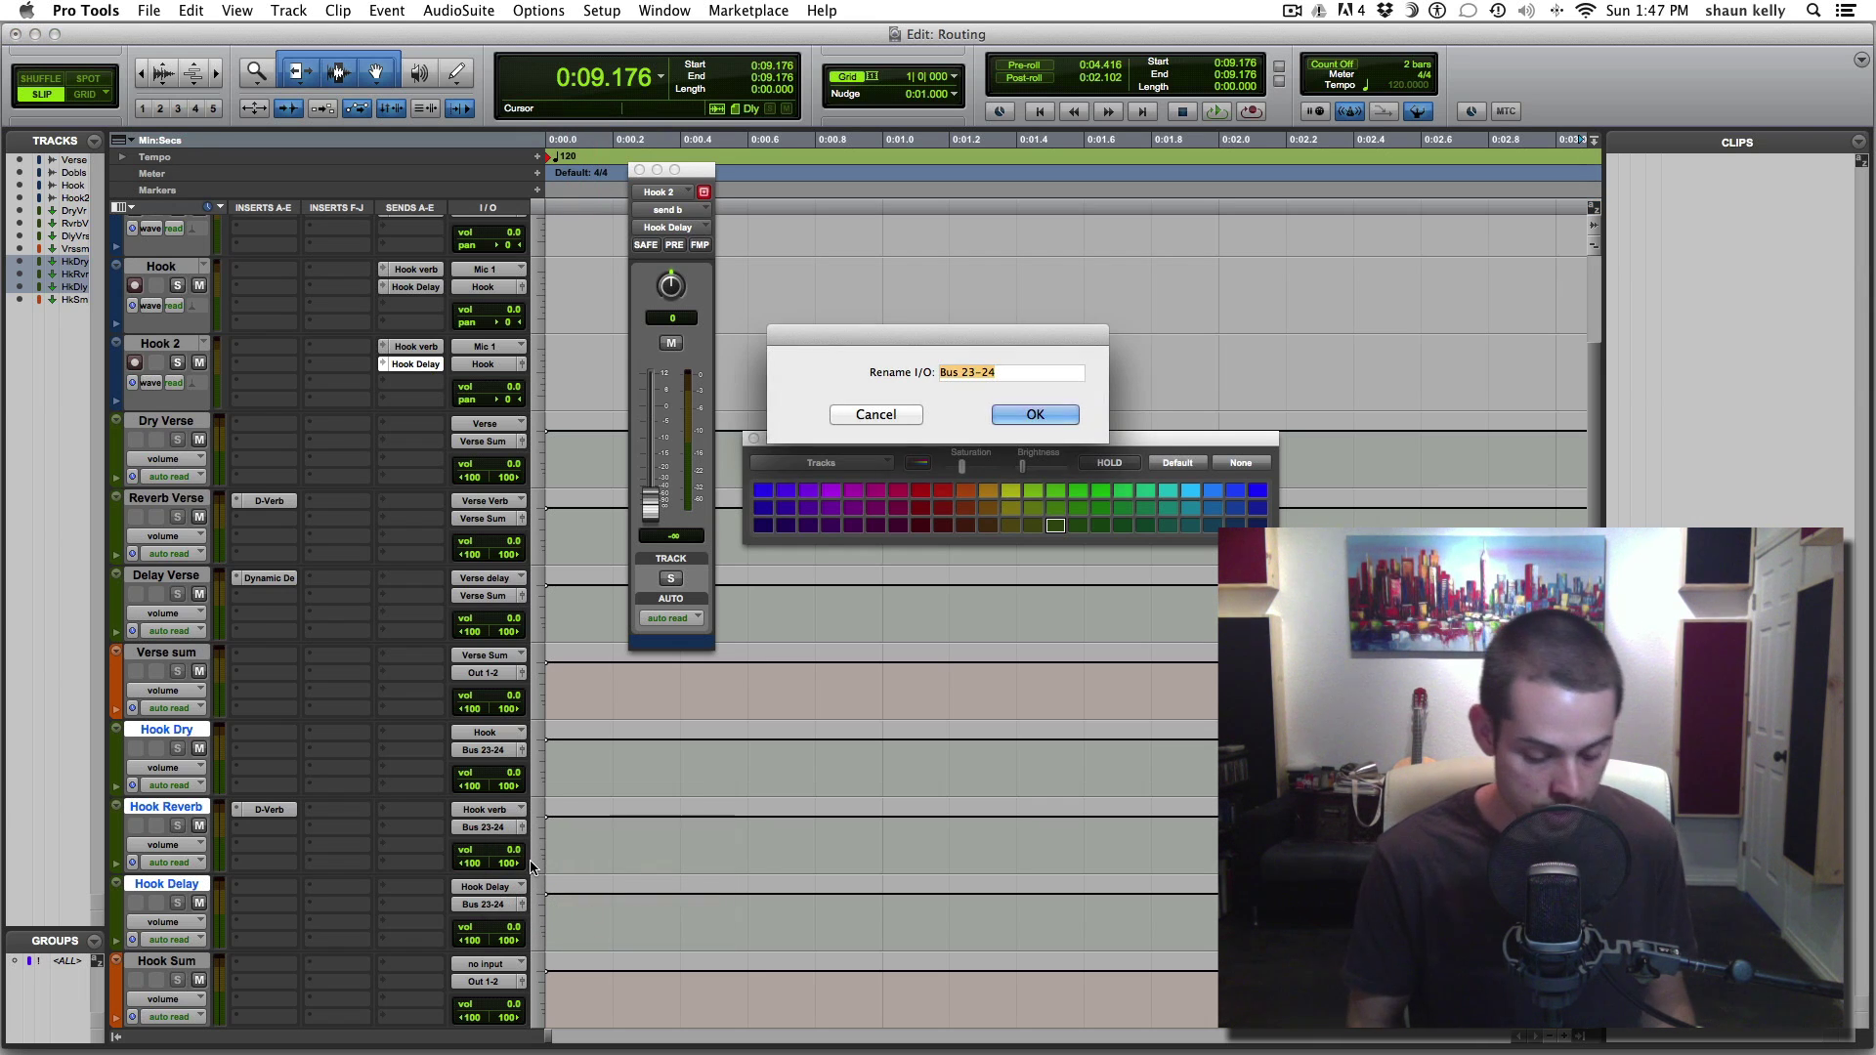
pyautogui.write('Hook Sum')
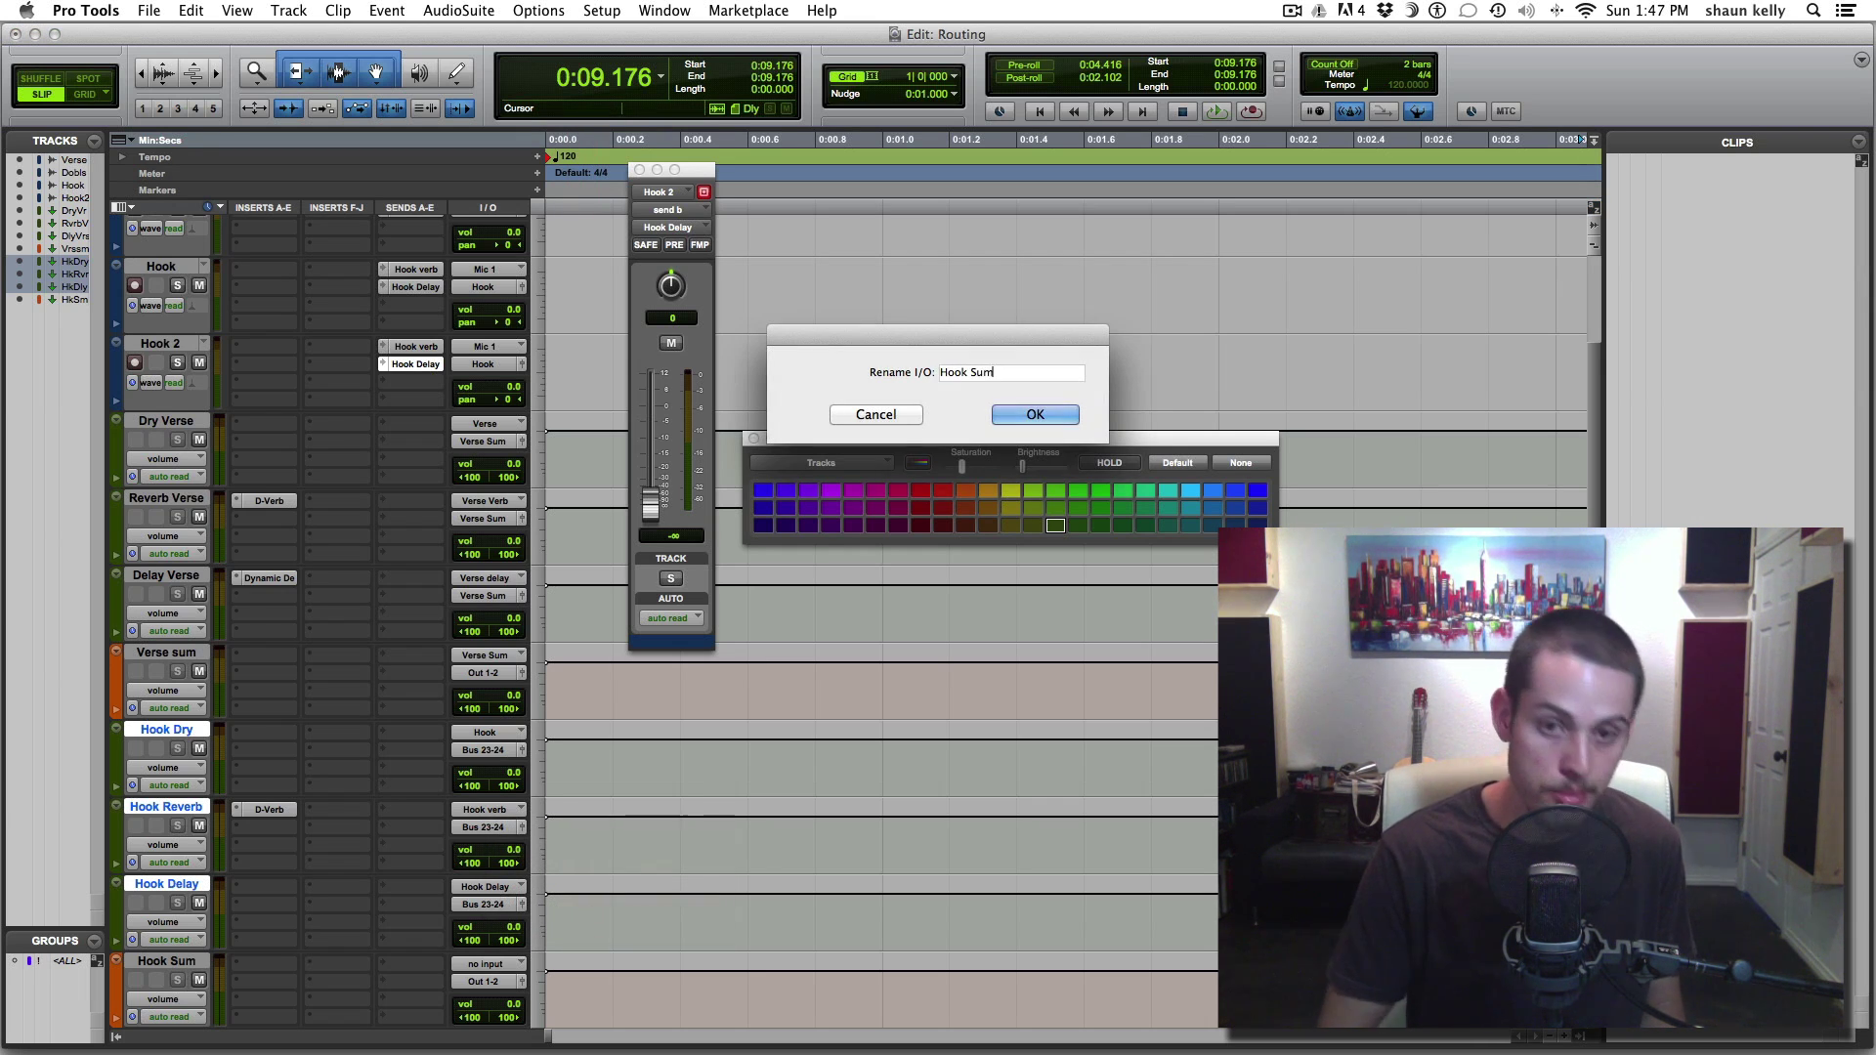
pyautogui.press('Return')
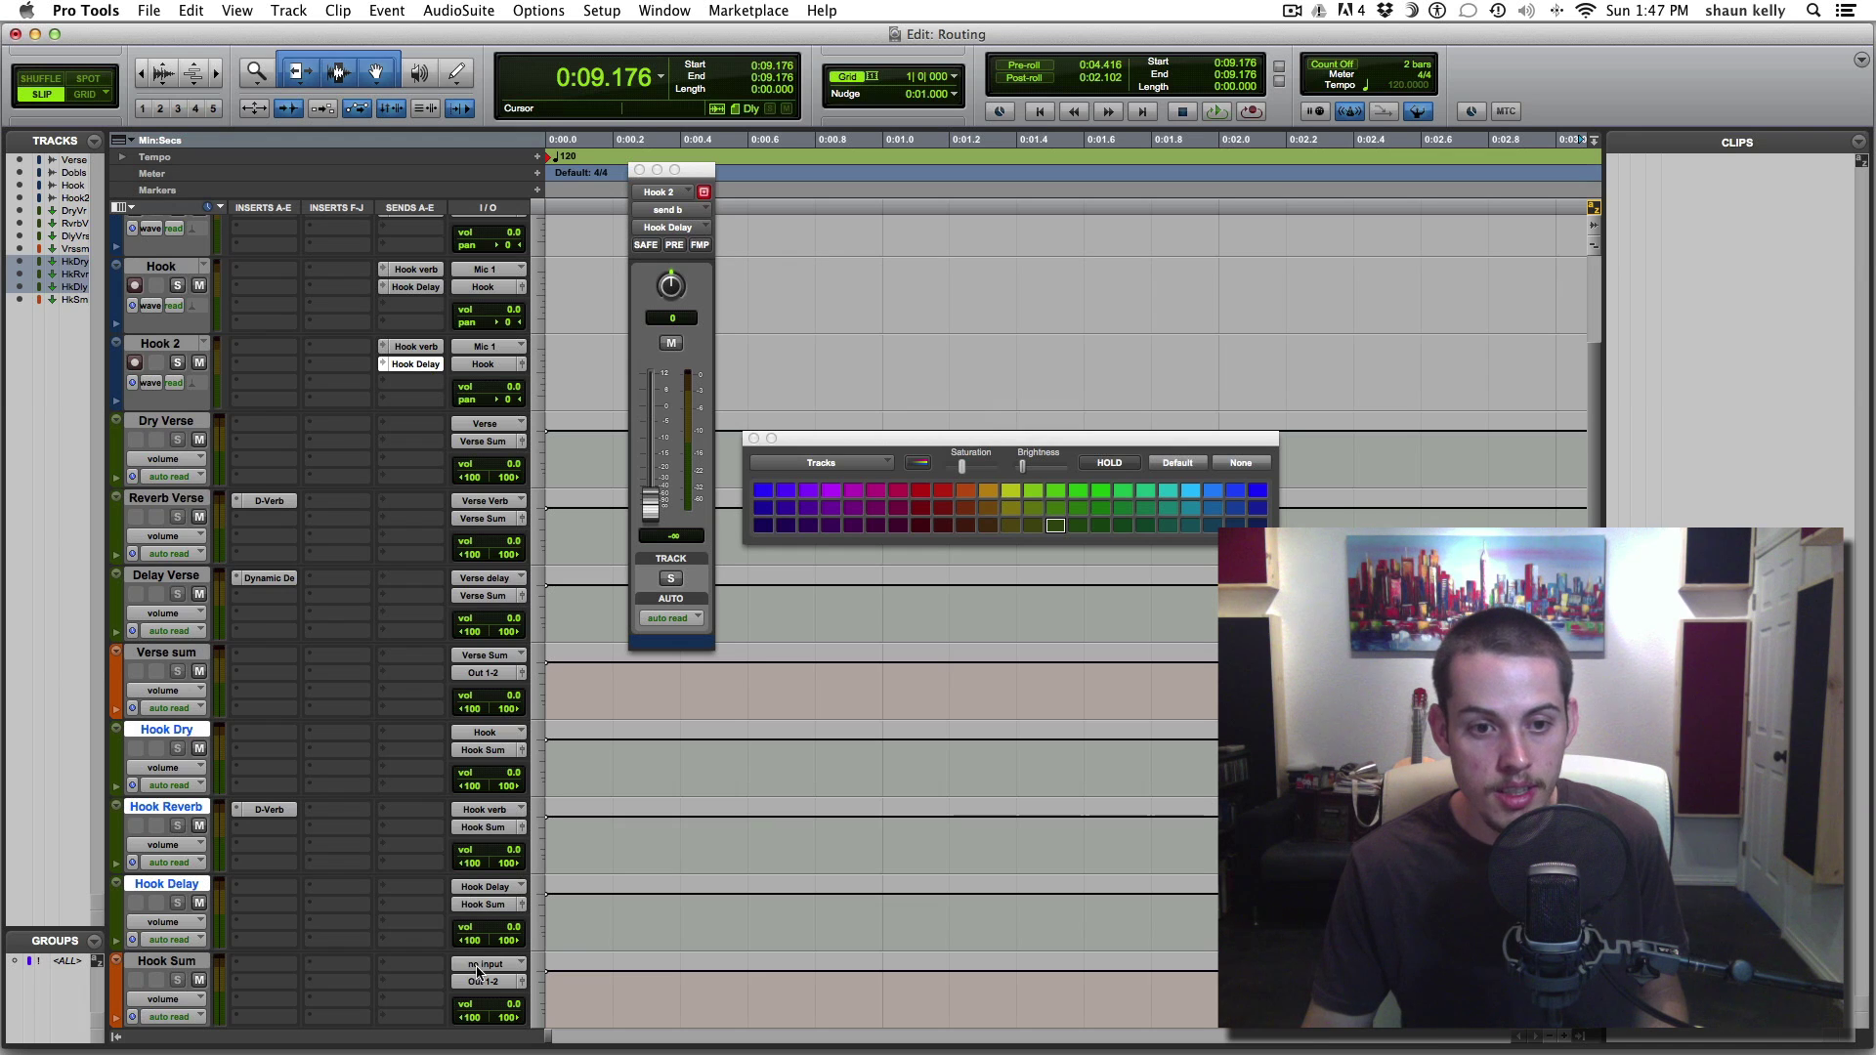
# Set the input of the Hook Sum aux track to the stereo Hook Sum bus
pyautogui.click(164, 961)
pyautogui.click(485, 964)
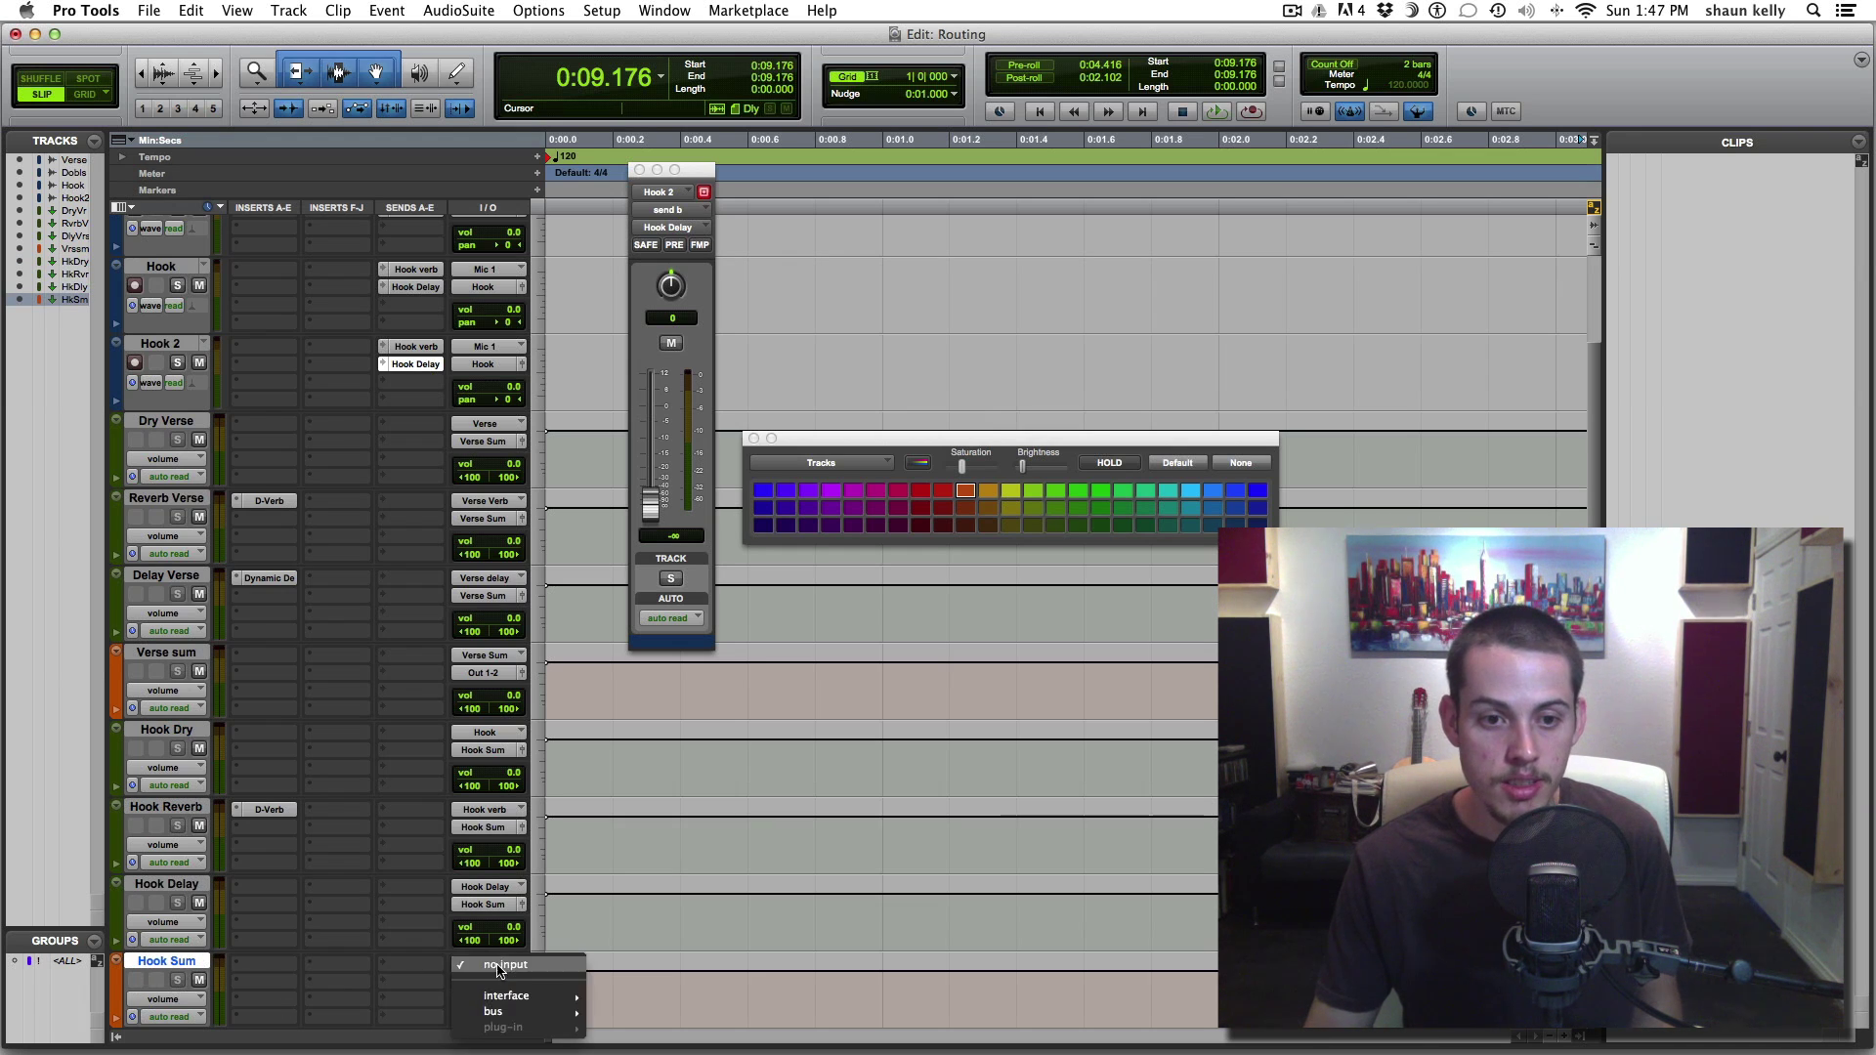
pyautogui.moveTo(504, 1012)
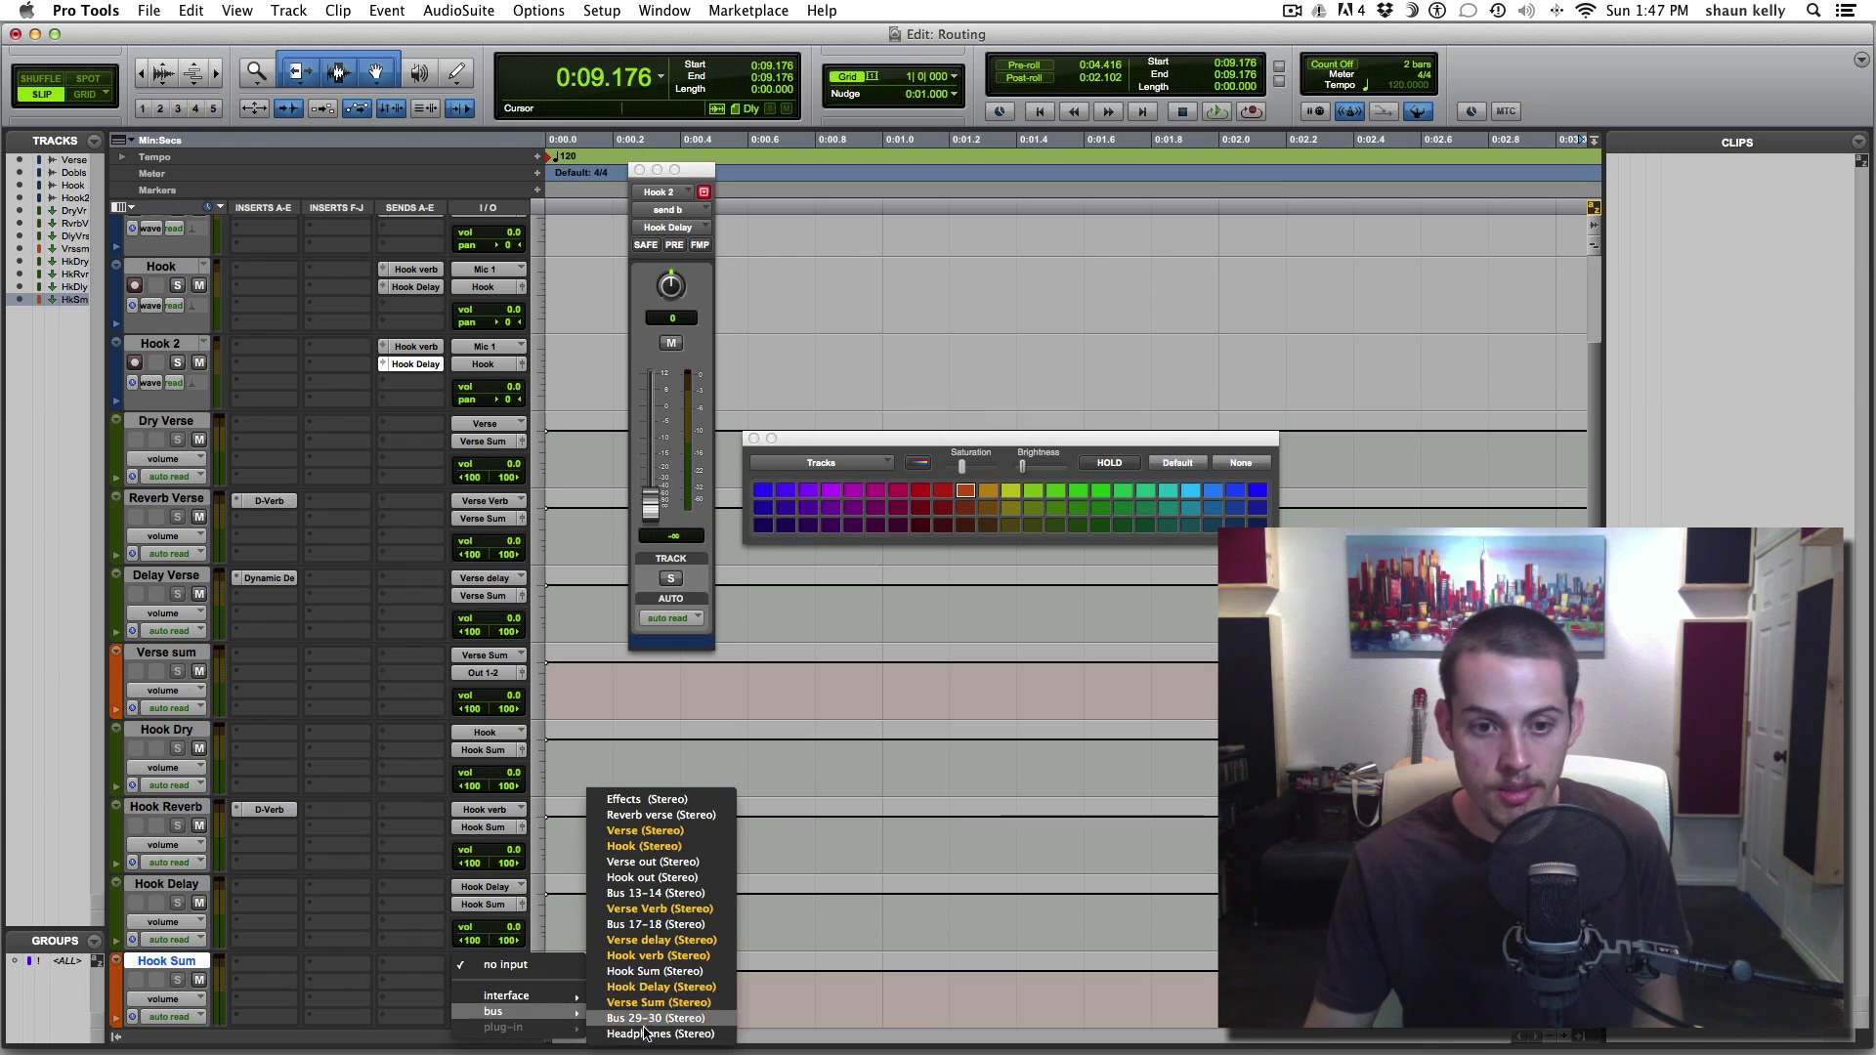
pyautogui.click(645, 971)
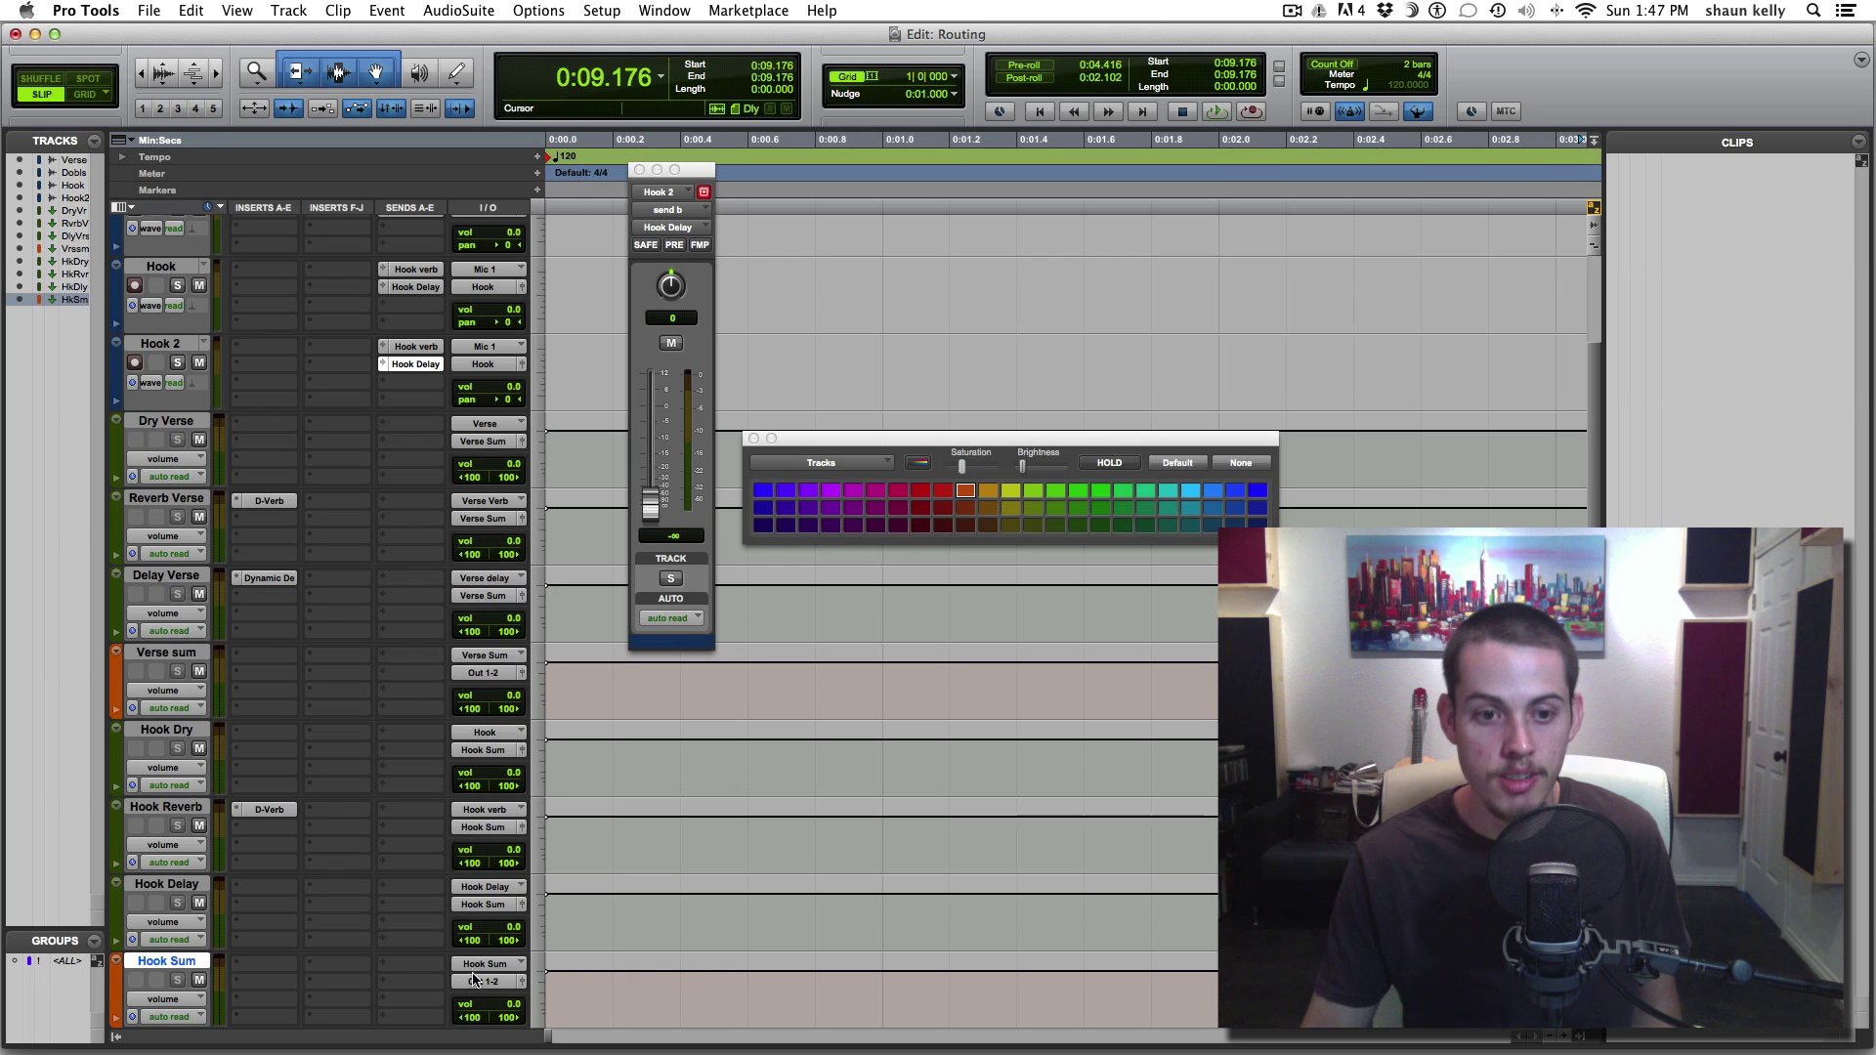
# Move the floating color palette and the Hook 2 send window farther away from the track controls
pyautogui.moveTo(880, 443); pyautogui.dragTo(1047, 387)
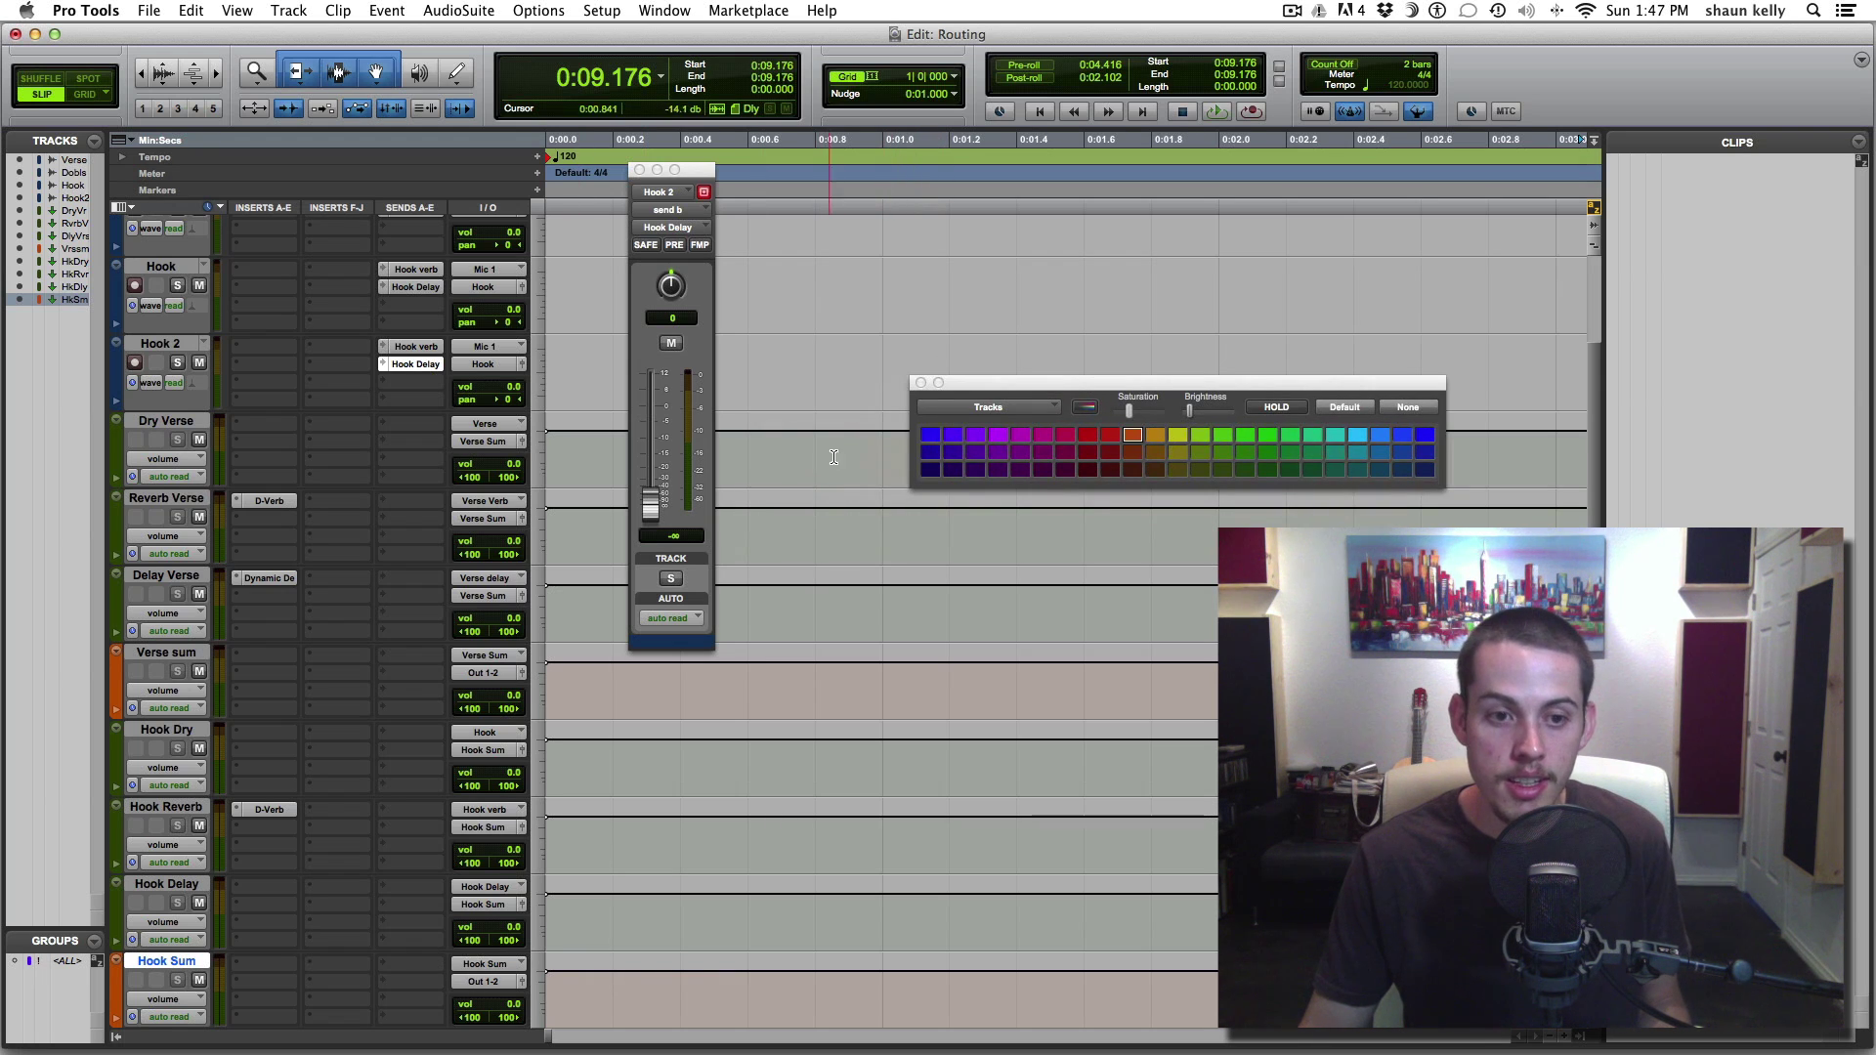
pyautogui.moveTo(672, 168); pyautogui.dragTo(835, 160)
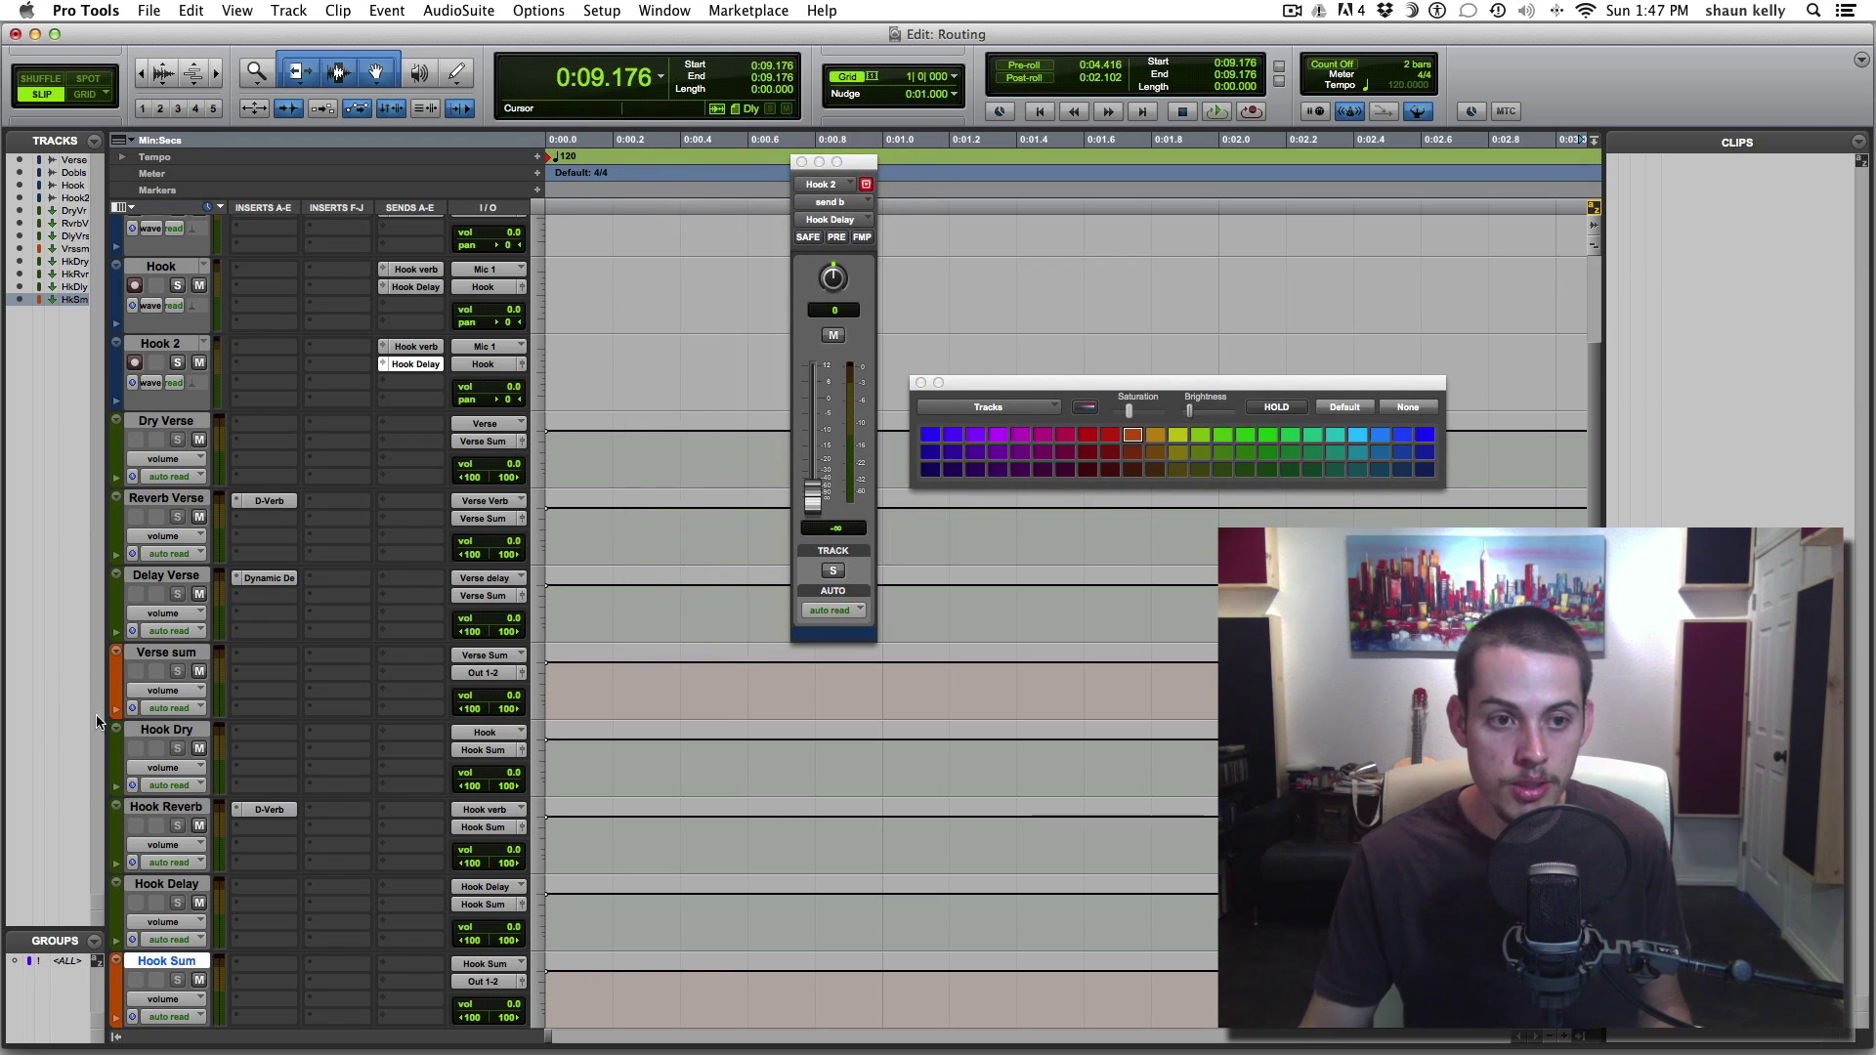
# Select the Verse sum and Hook Sum tracks and create one new stereo Aux Input track below them
pyautogui.click(158, 653)
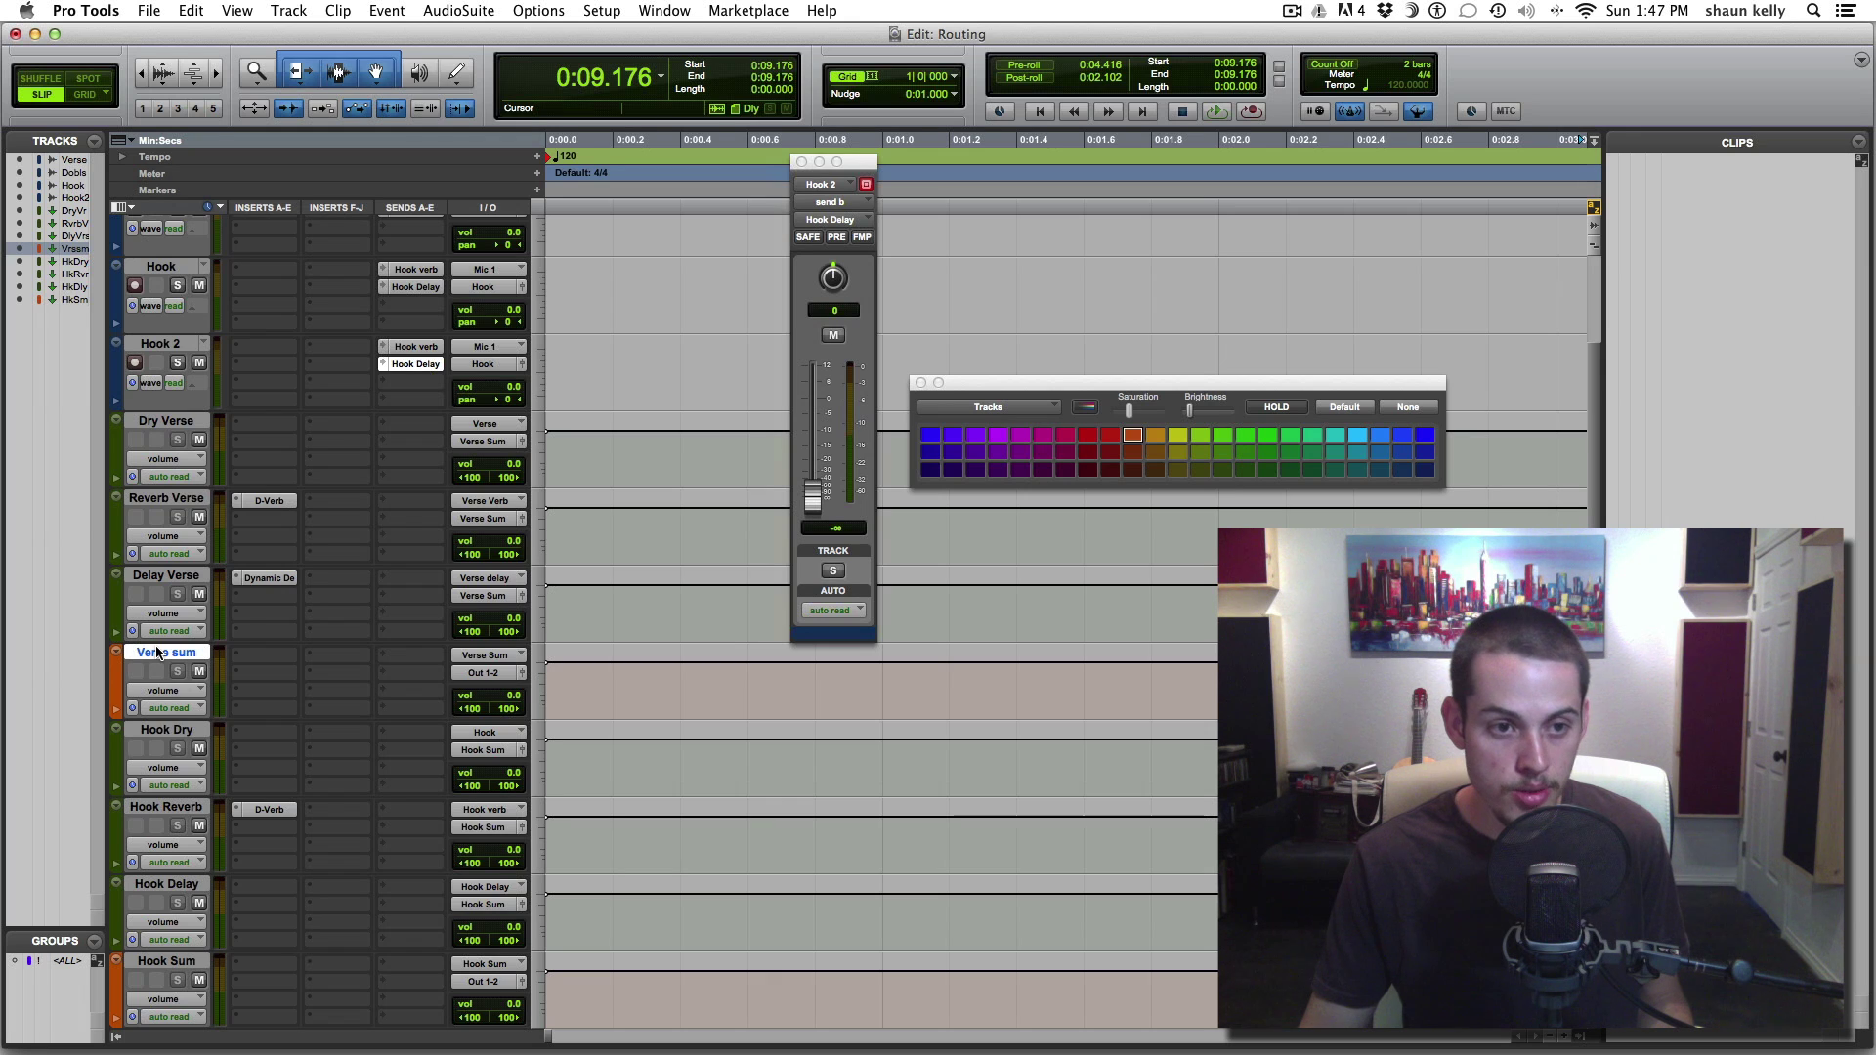
pyautogui.click(165, 963)
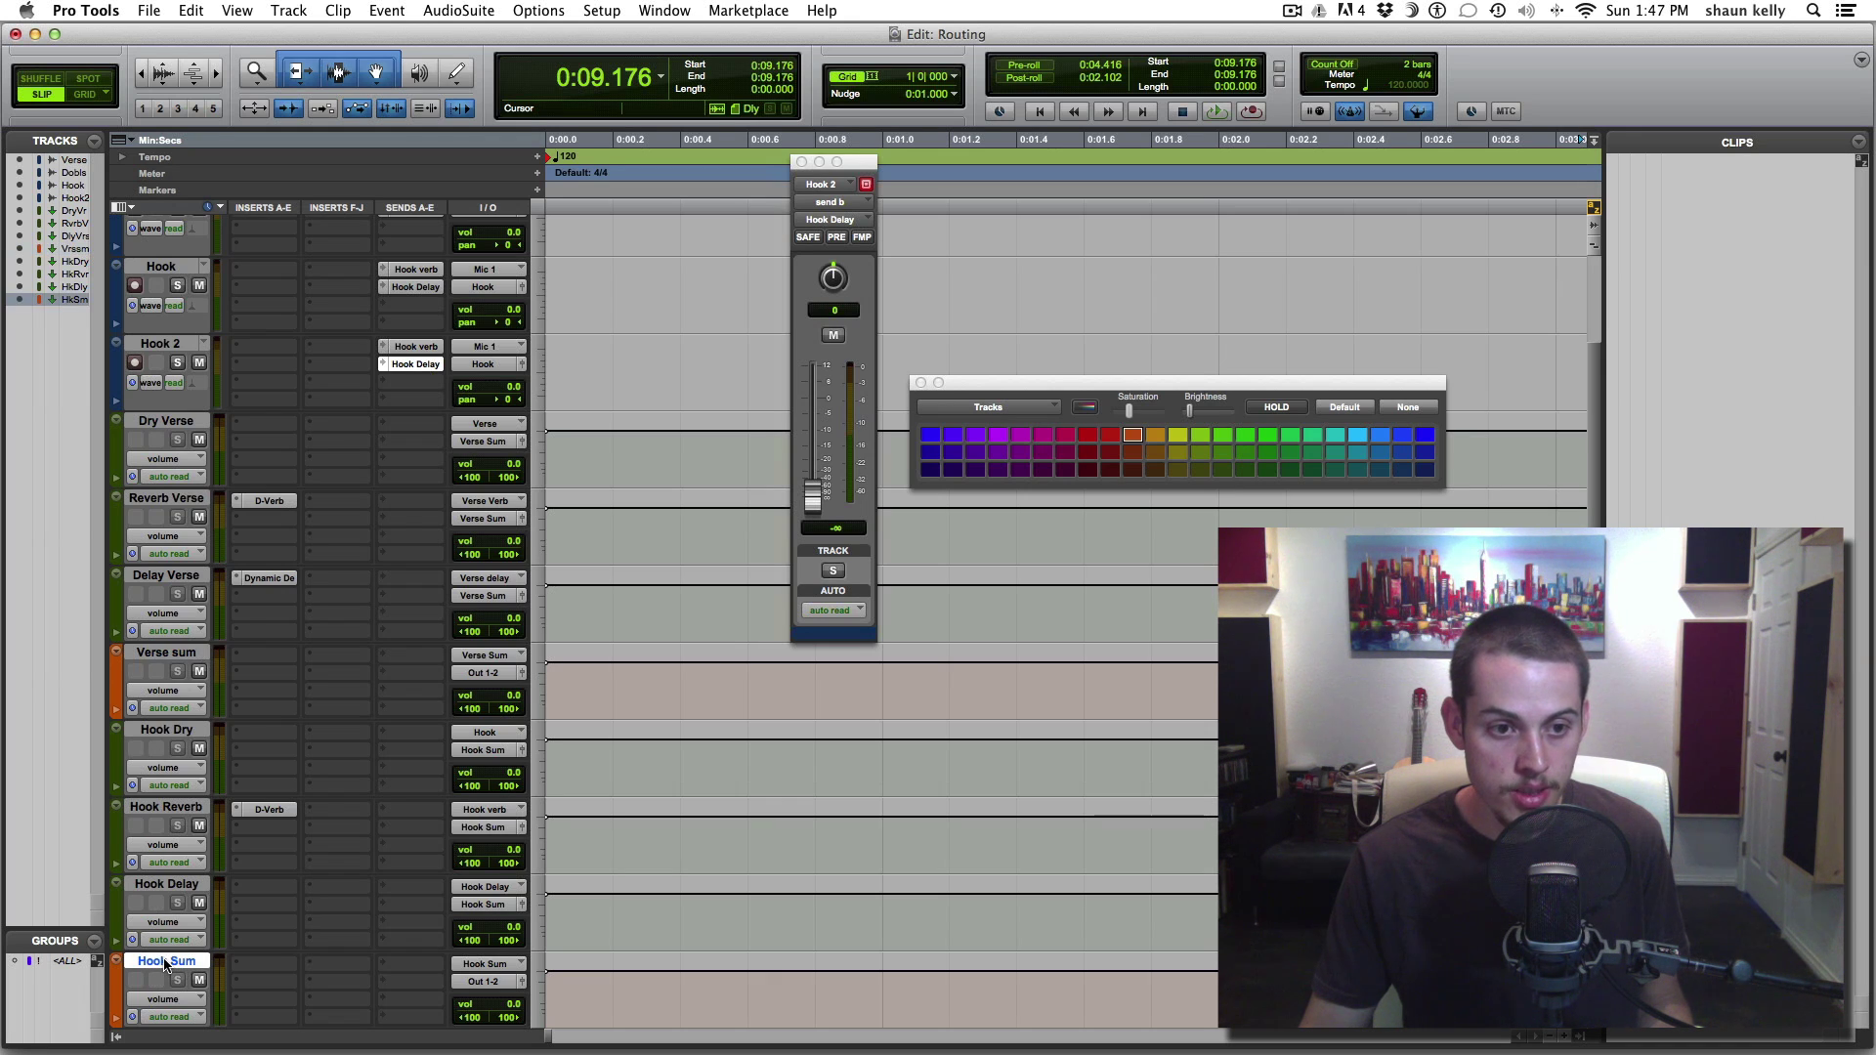
pyautogui.keyDown('super'); pyautogui.click(166, 654); pyautogui.keyUp('super')
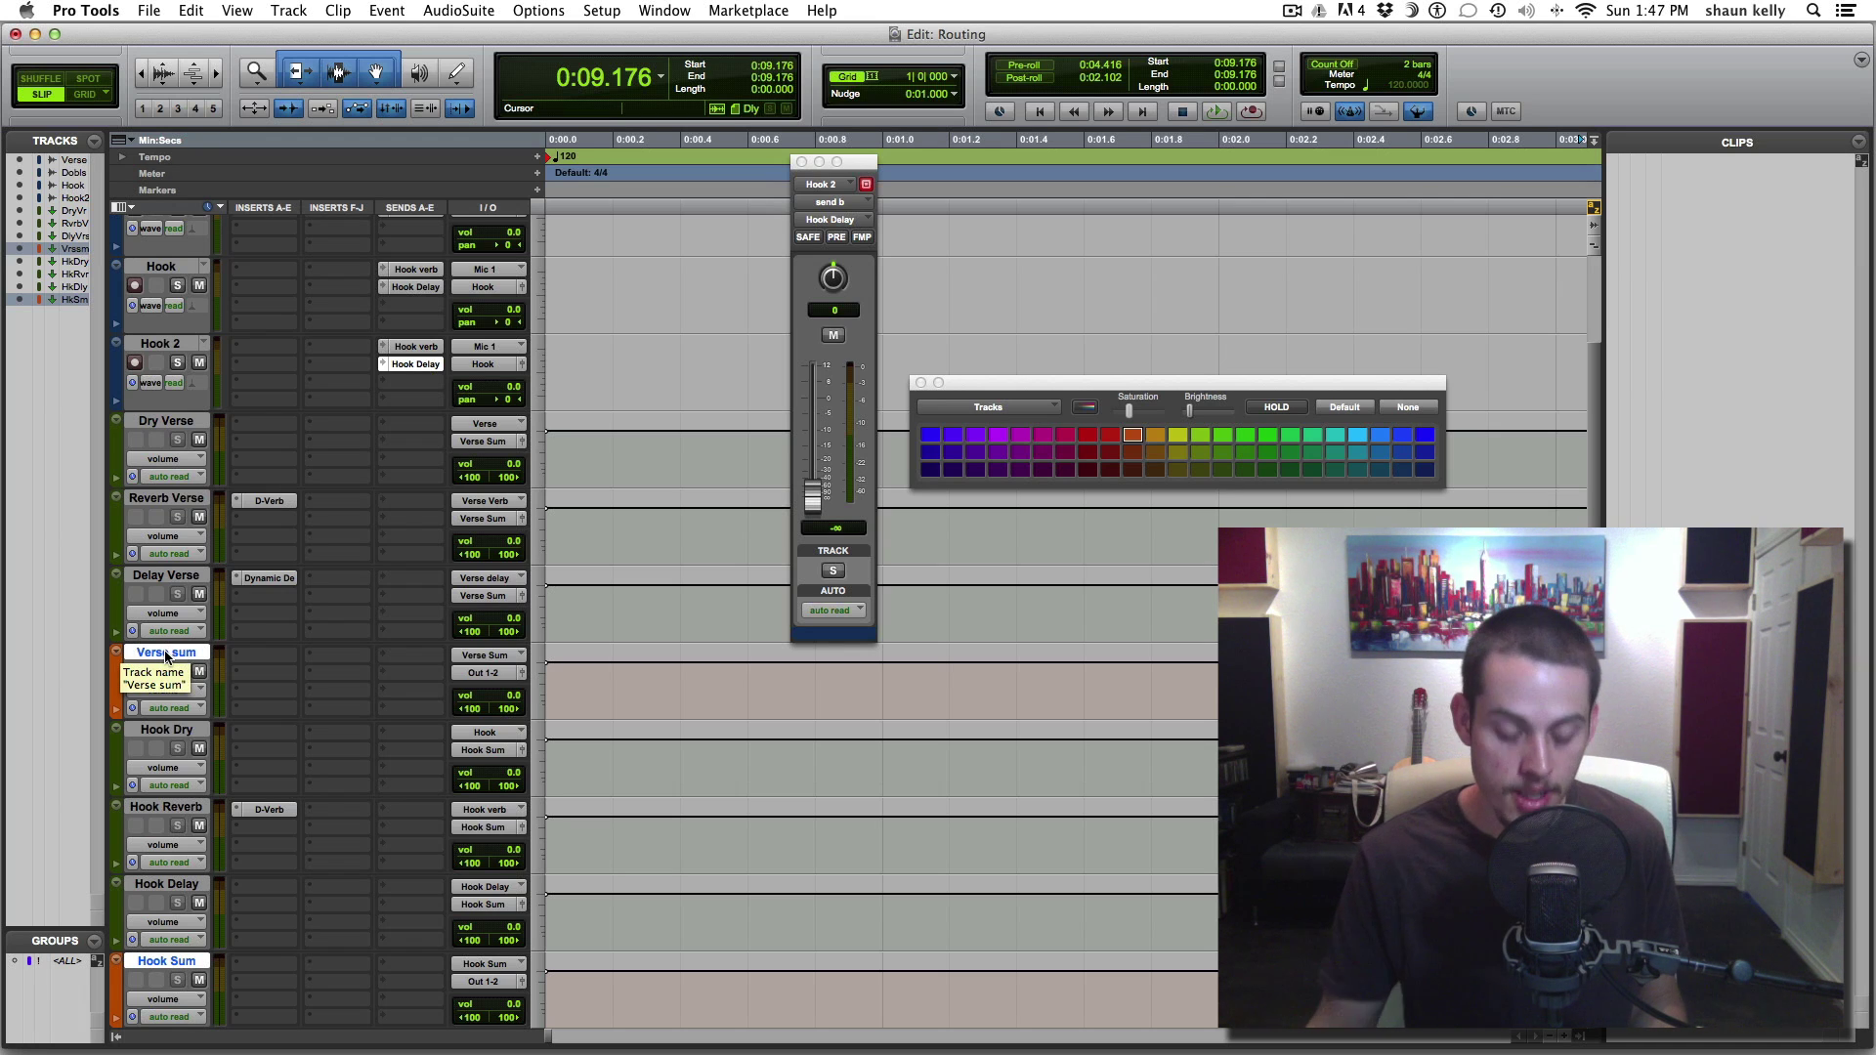
pyautogui.press('super+shift+n')
pyautogui.press('super+Right')
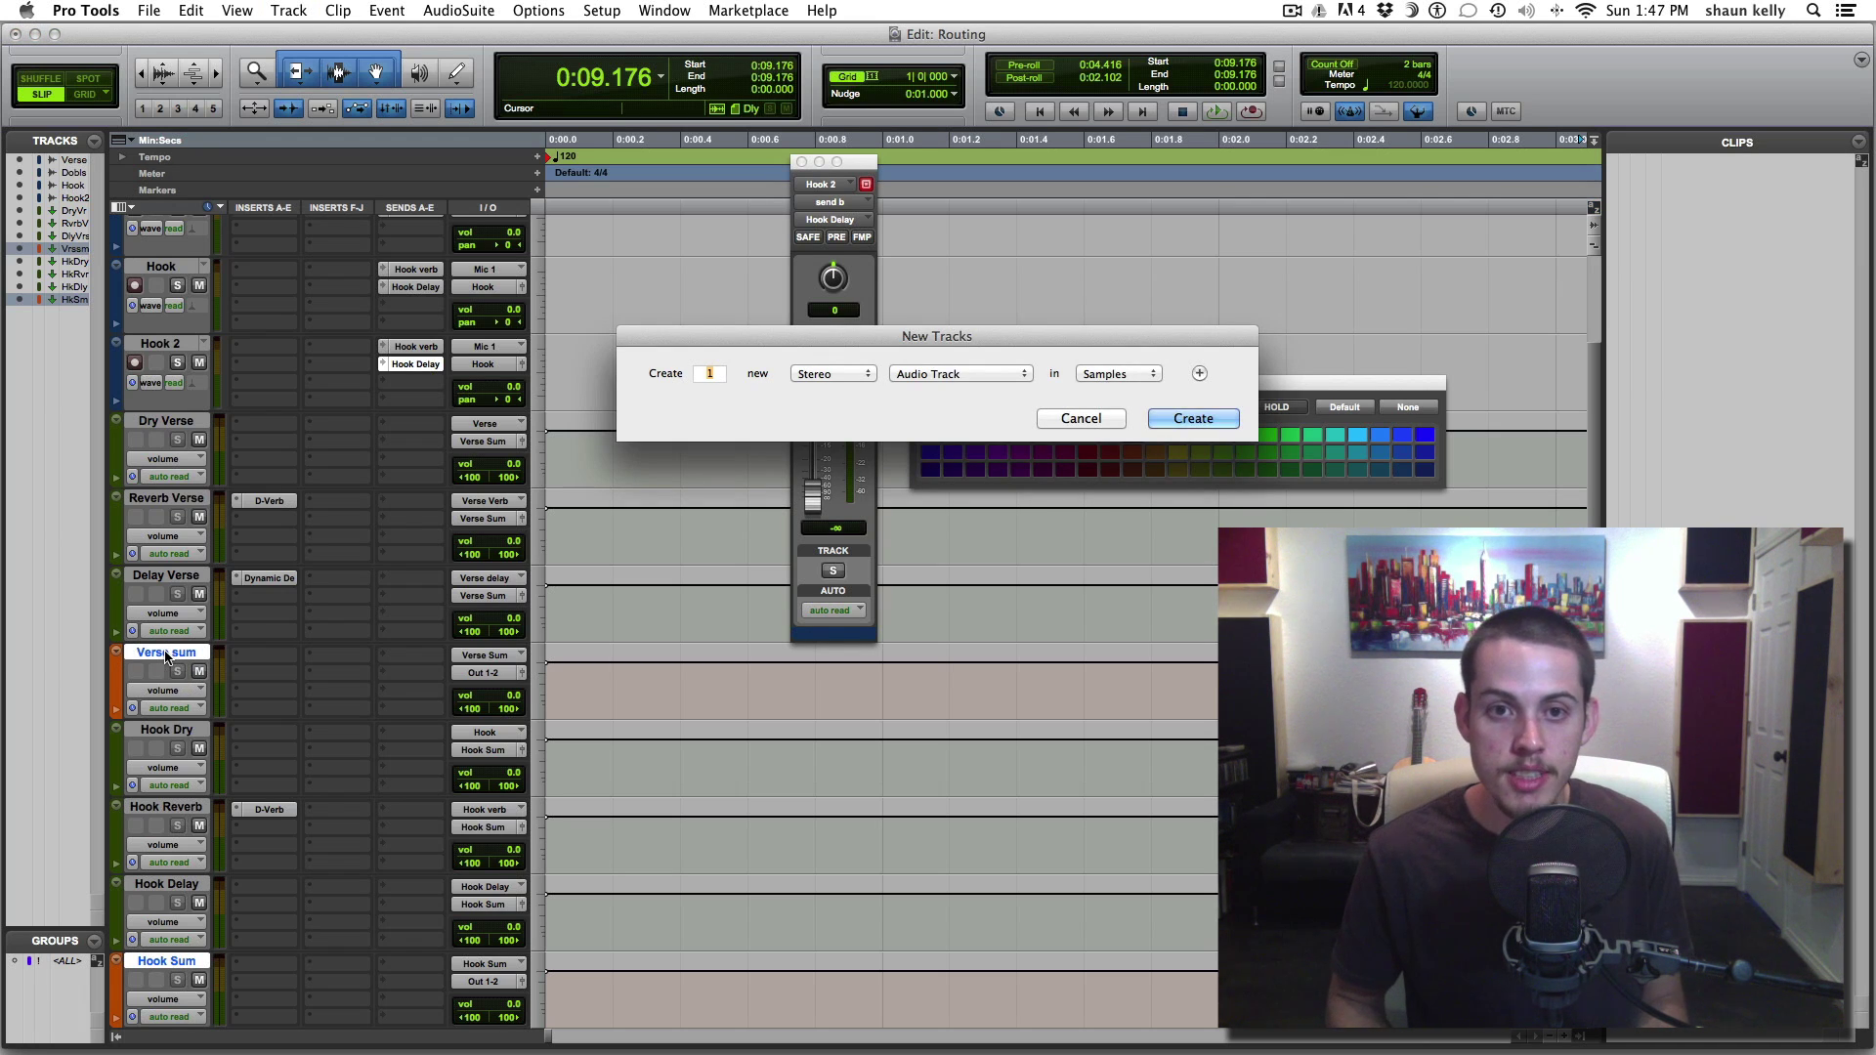
pyautogui.press('super+Down')
pyautogui.press('Return')
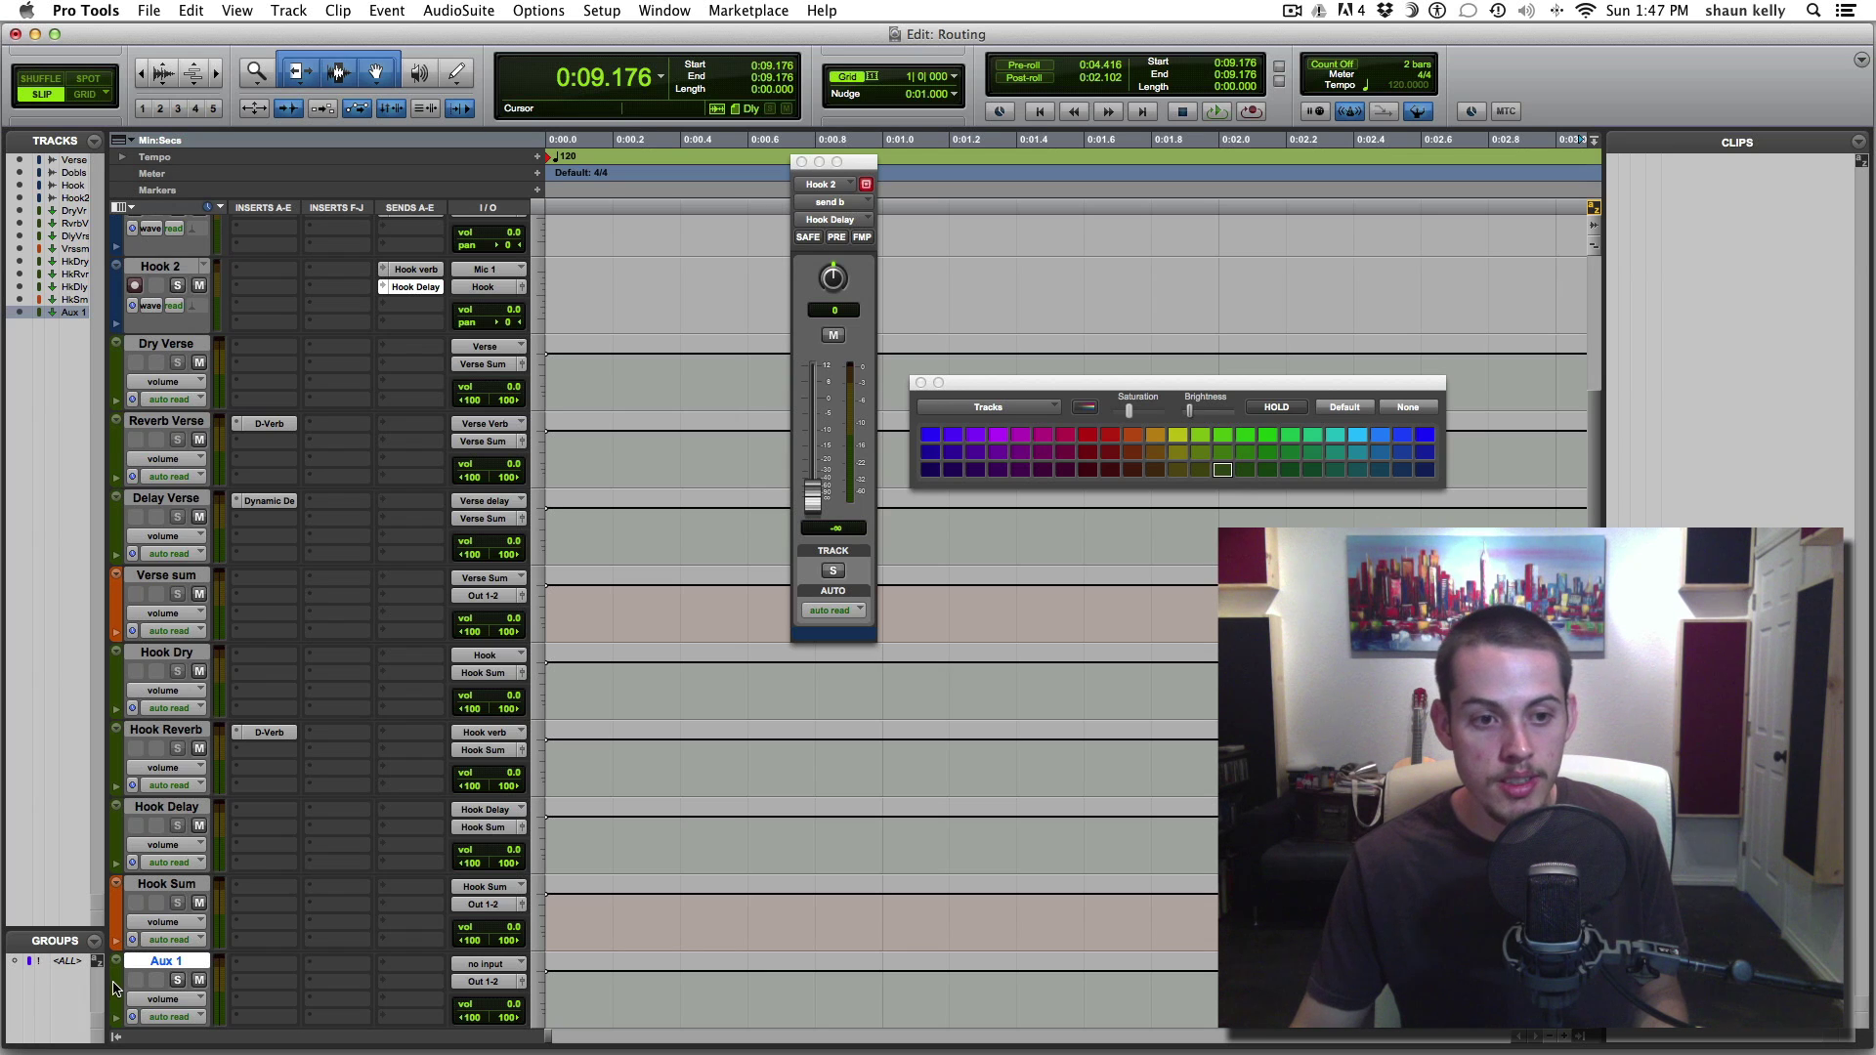
# Color the new aux track purple and name it Vocal Sum
pyautogui.click(1020, 434)
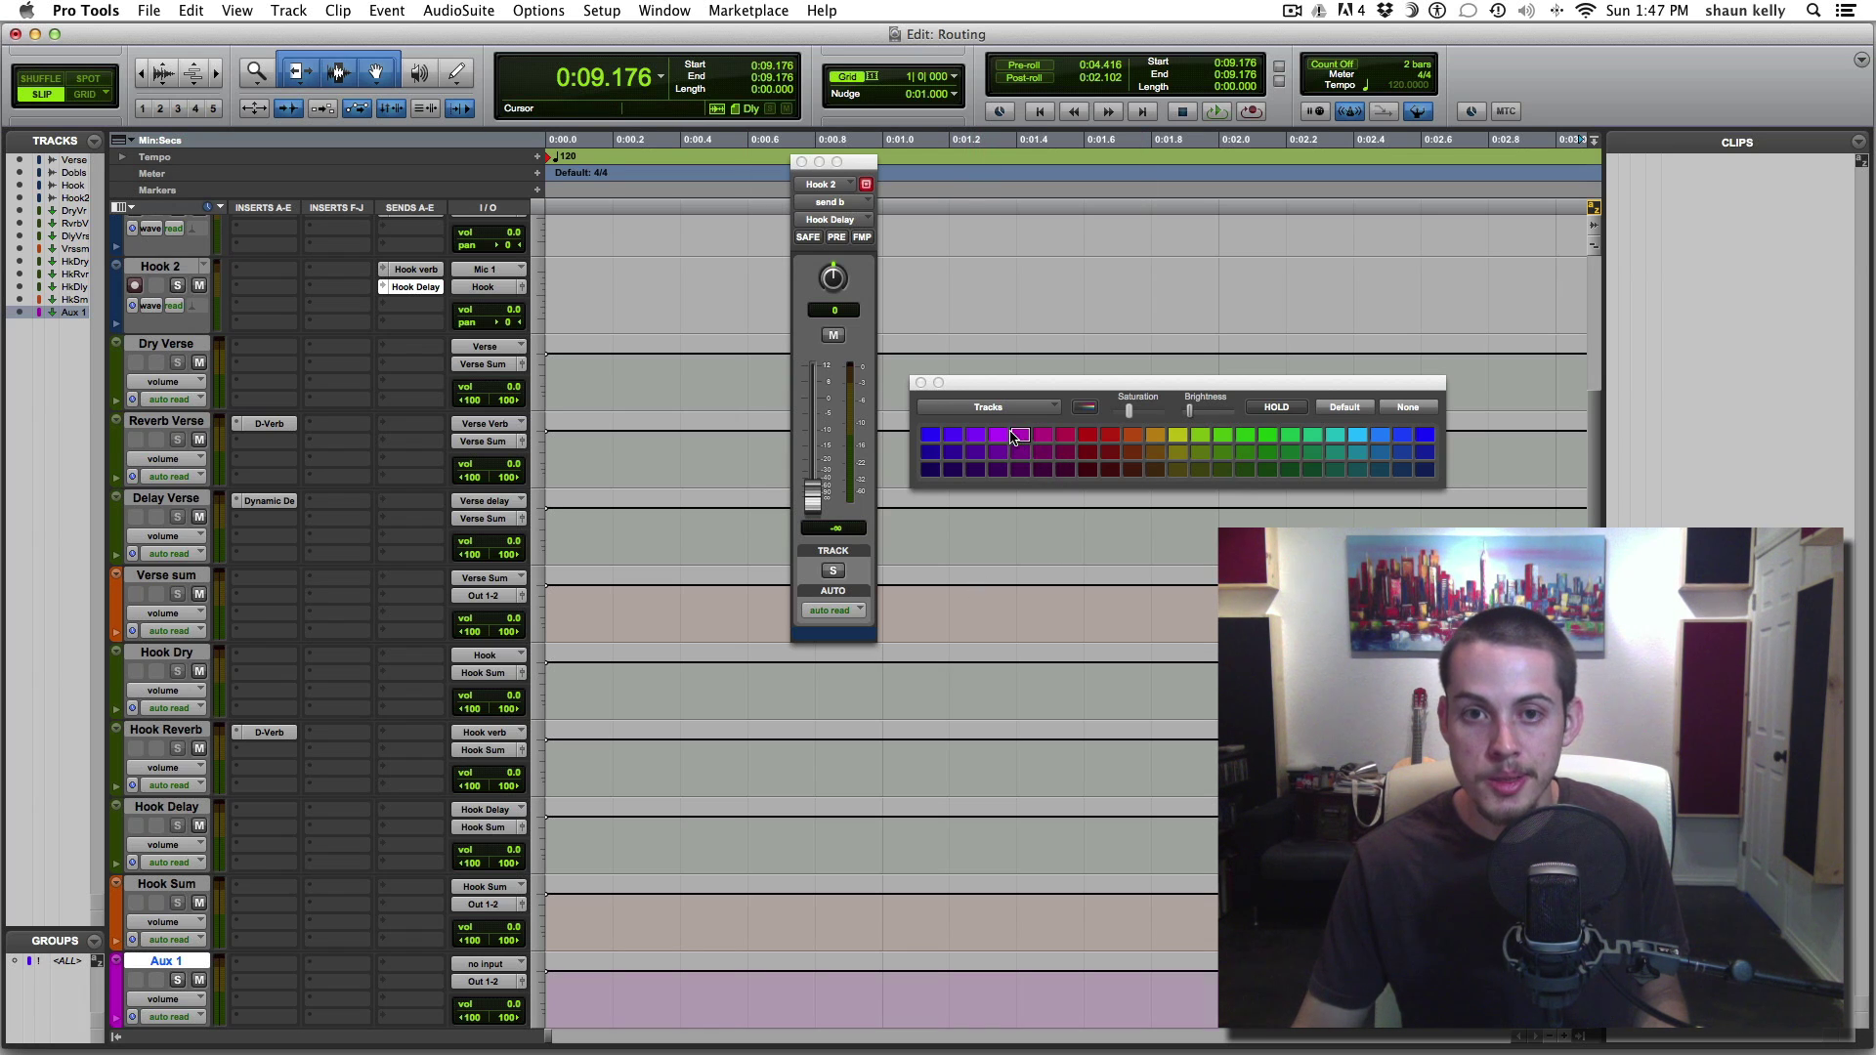
pyautogui.doubleClick(168, 960)
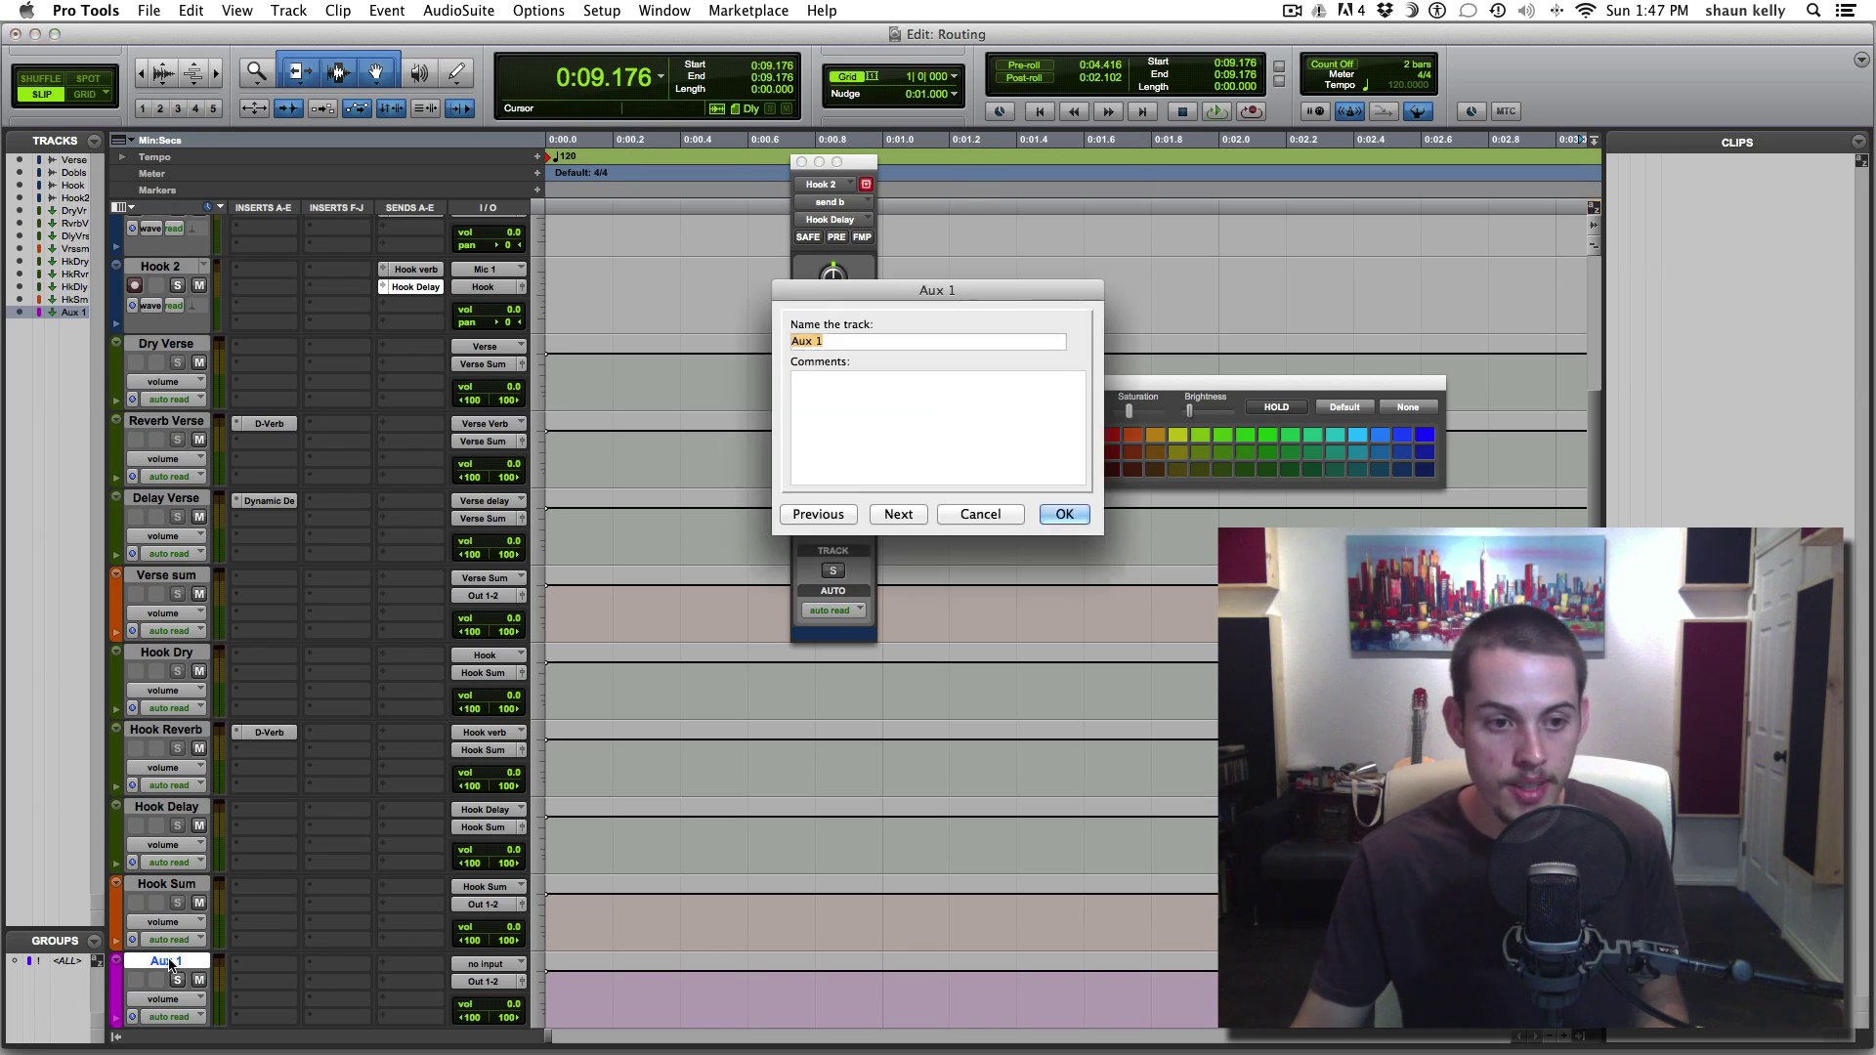
pyautogui.write('Vocal Aum')
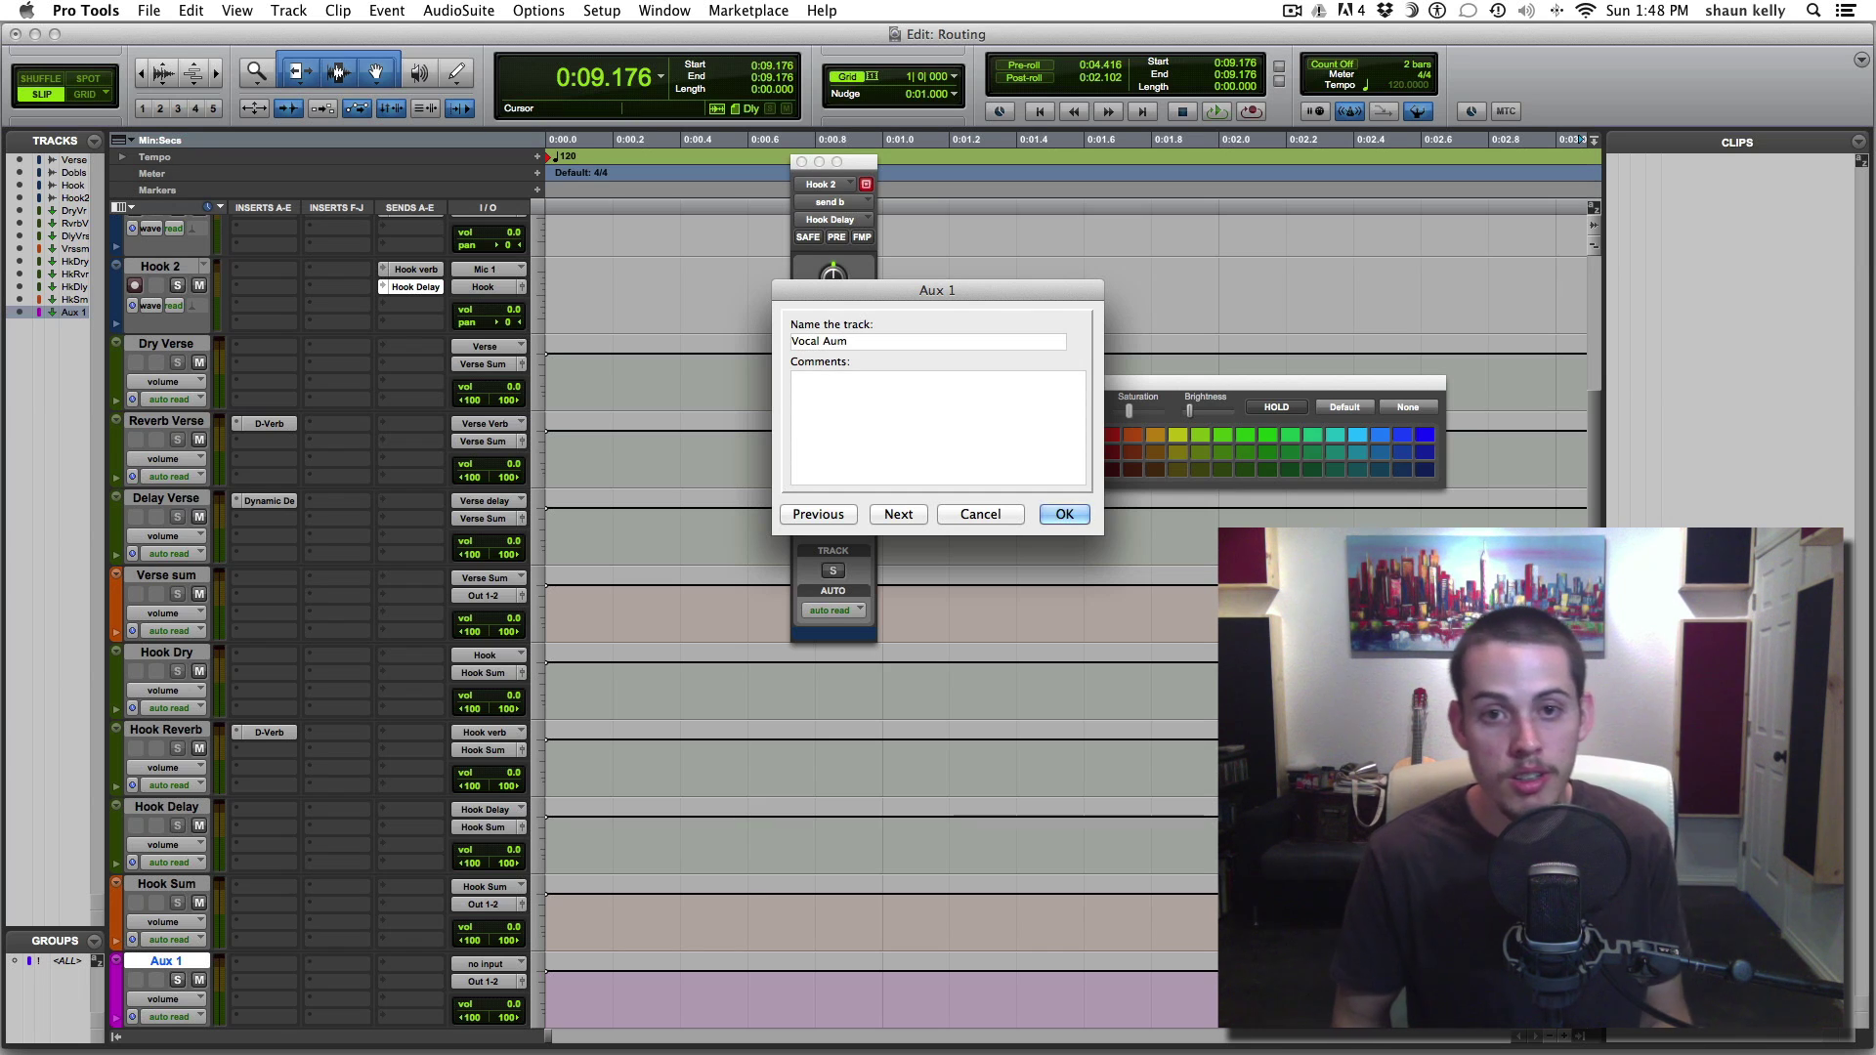
pyautogui.press('BackSpace')
pyautogui.press('BackSpace')
pyautogui.press('BackSpace')
pyautogui.write('Sum')
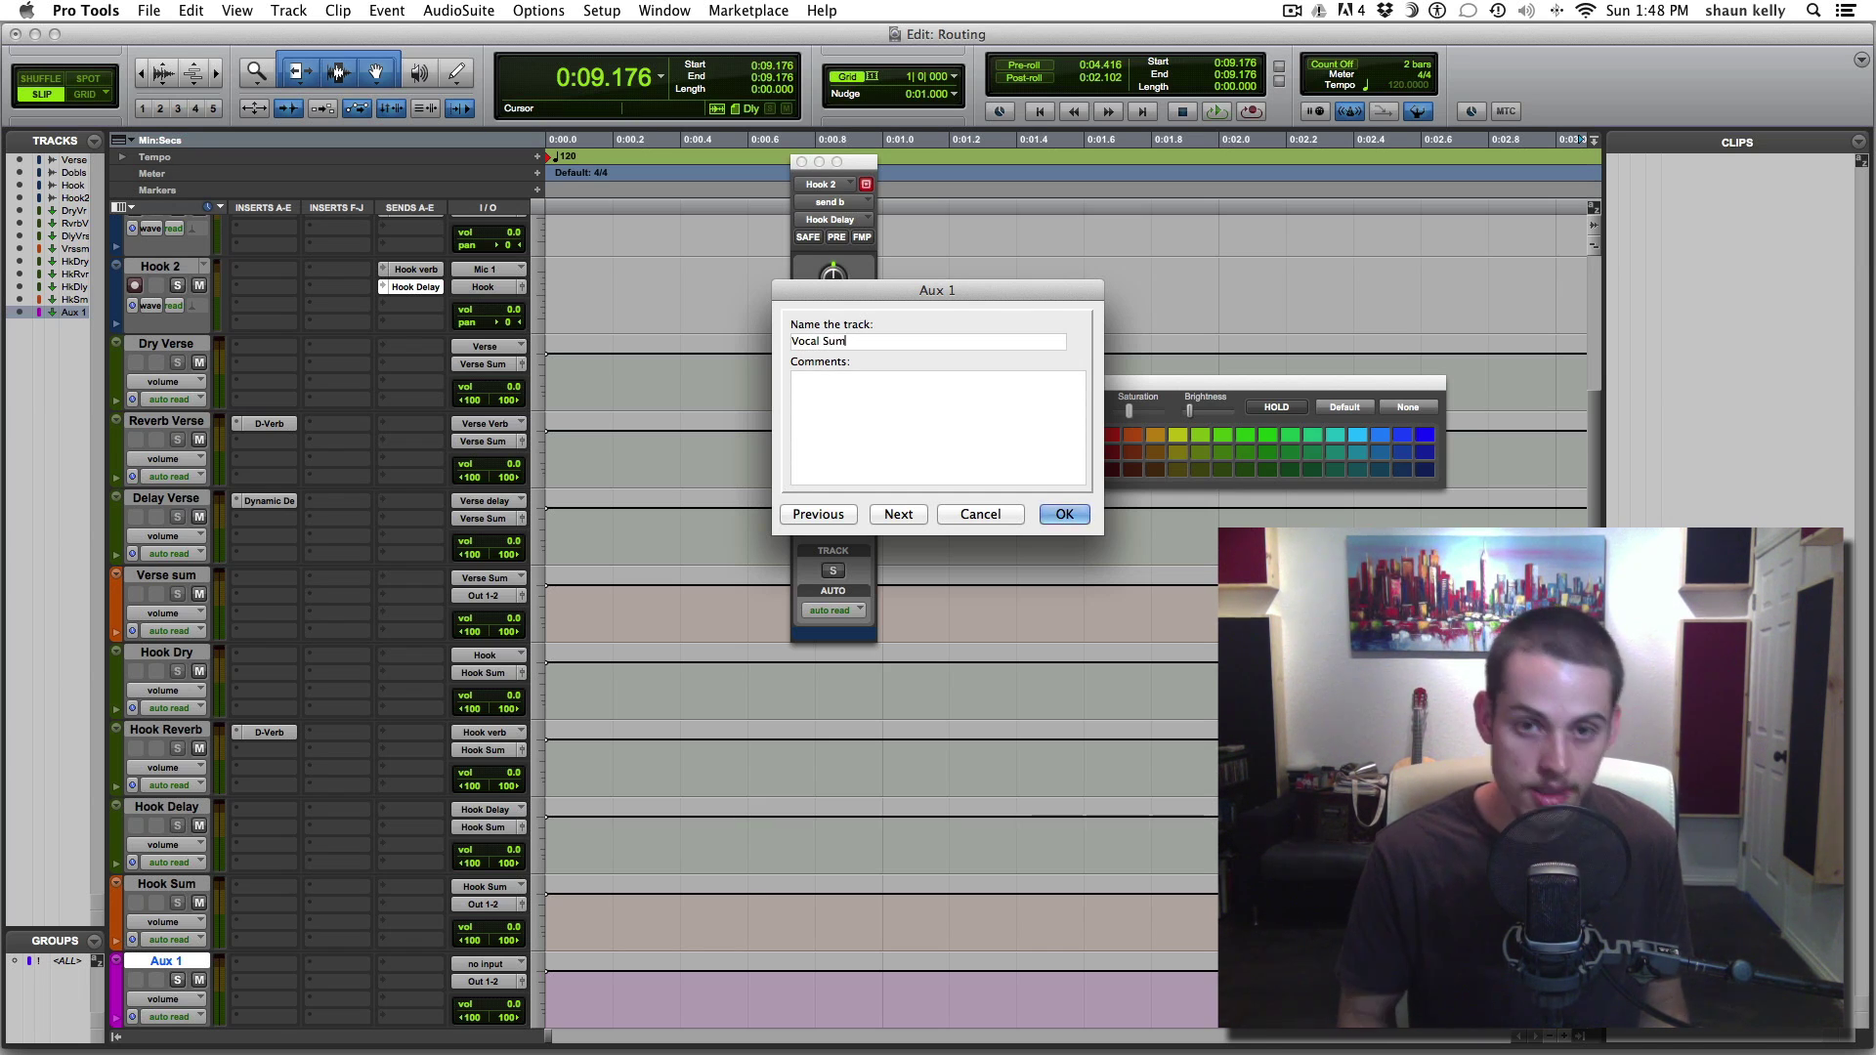
pyautogui.press('Return')
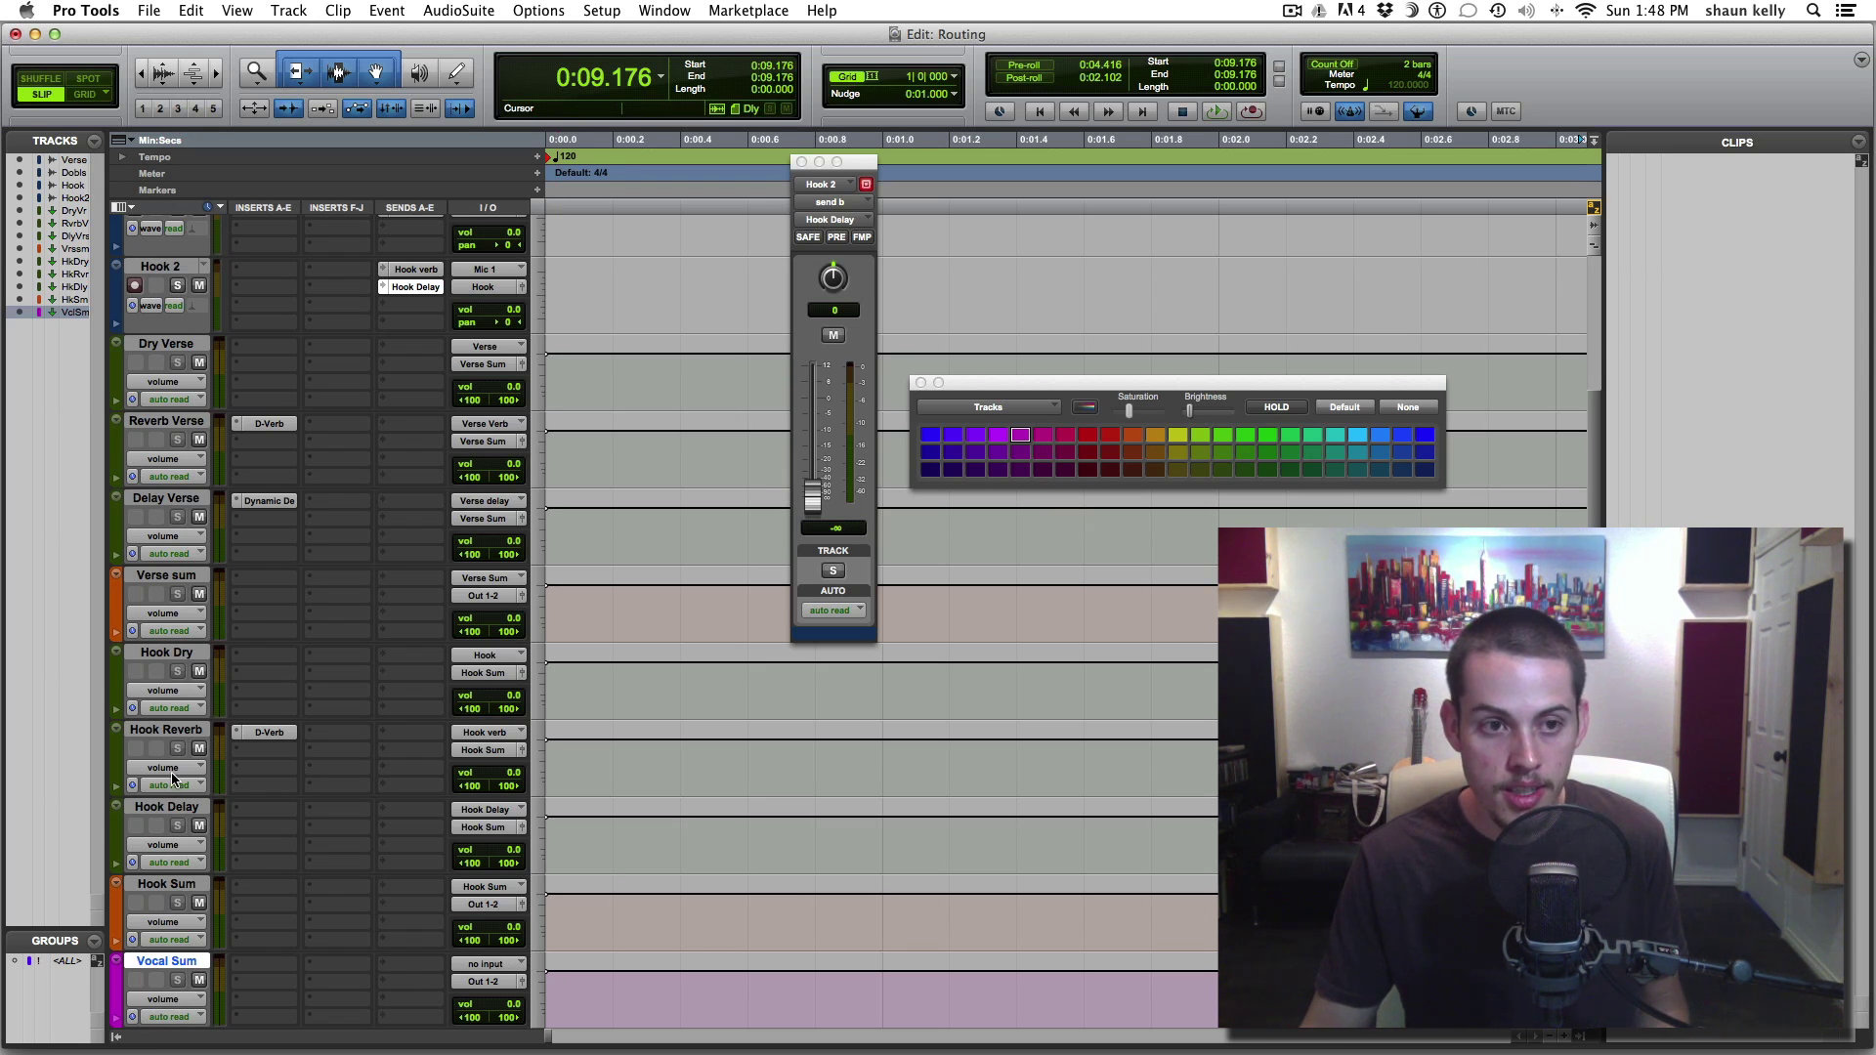
# Set the input of the Vocal Sum aux track to Bus 29-30 (Stereo)
pyautogui.click(486, 964)
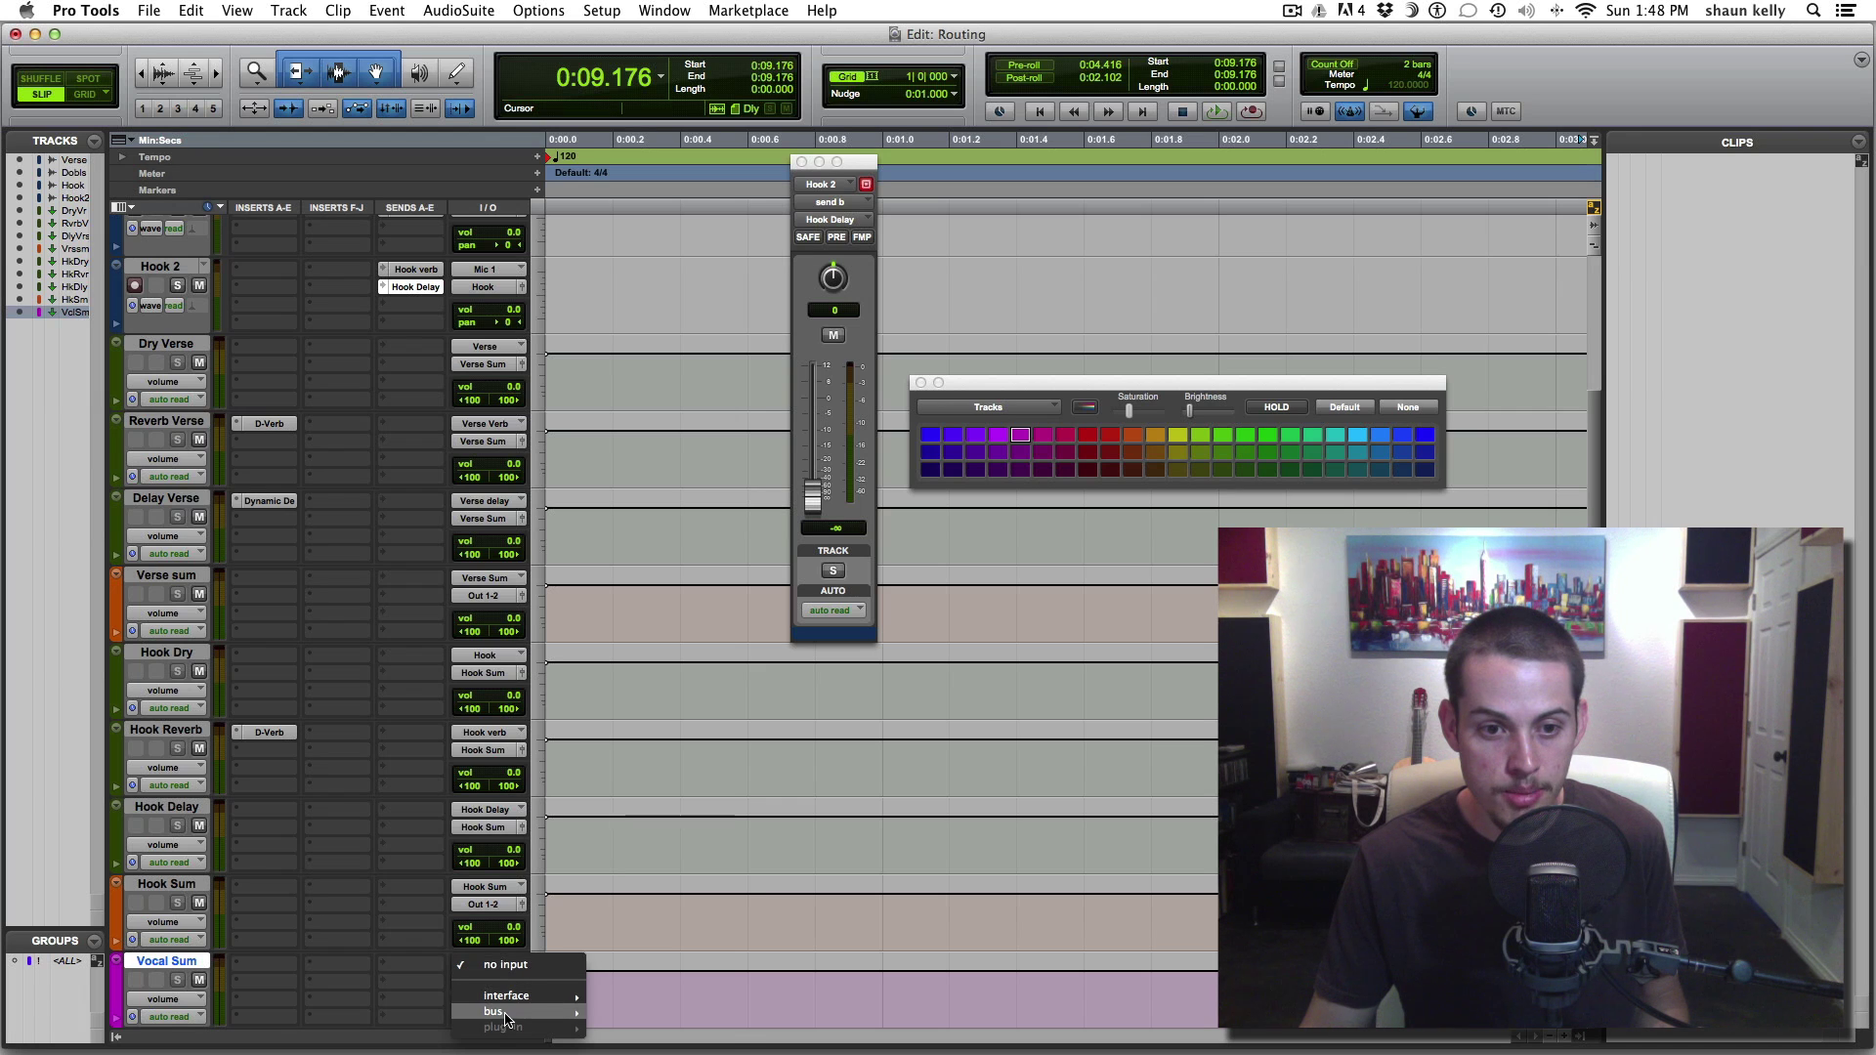
pyautogui.moveTo(505, 1019)
pyautogui.click(641, 1020)
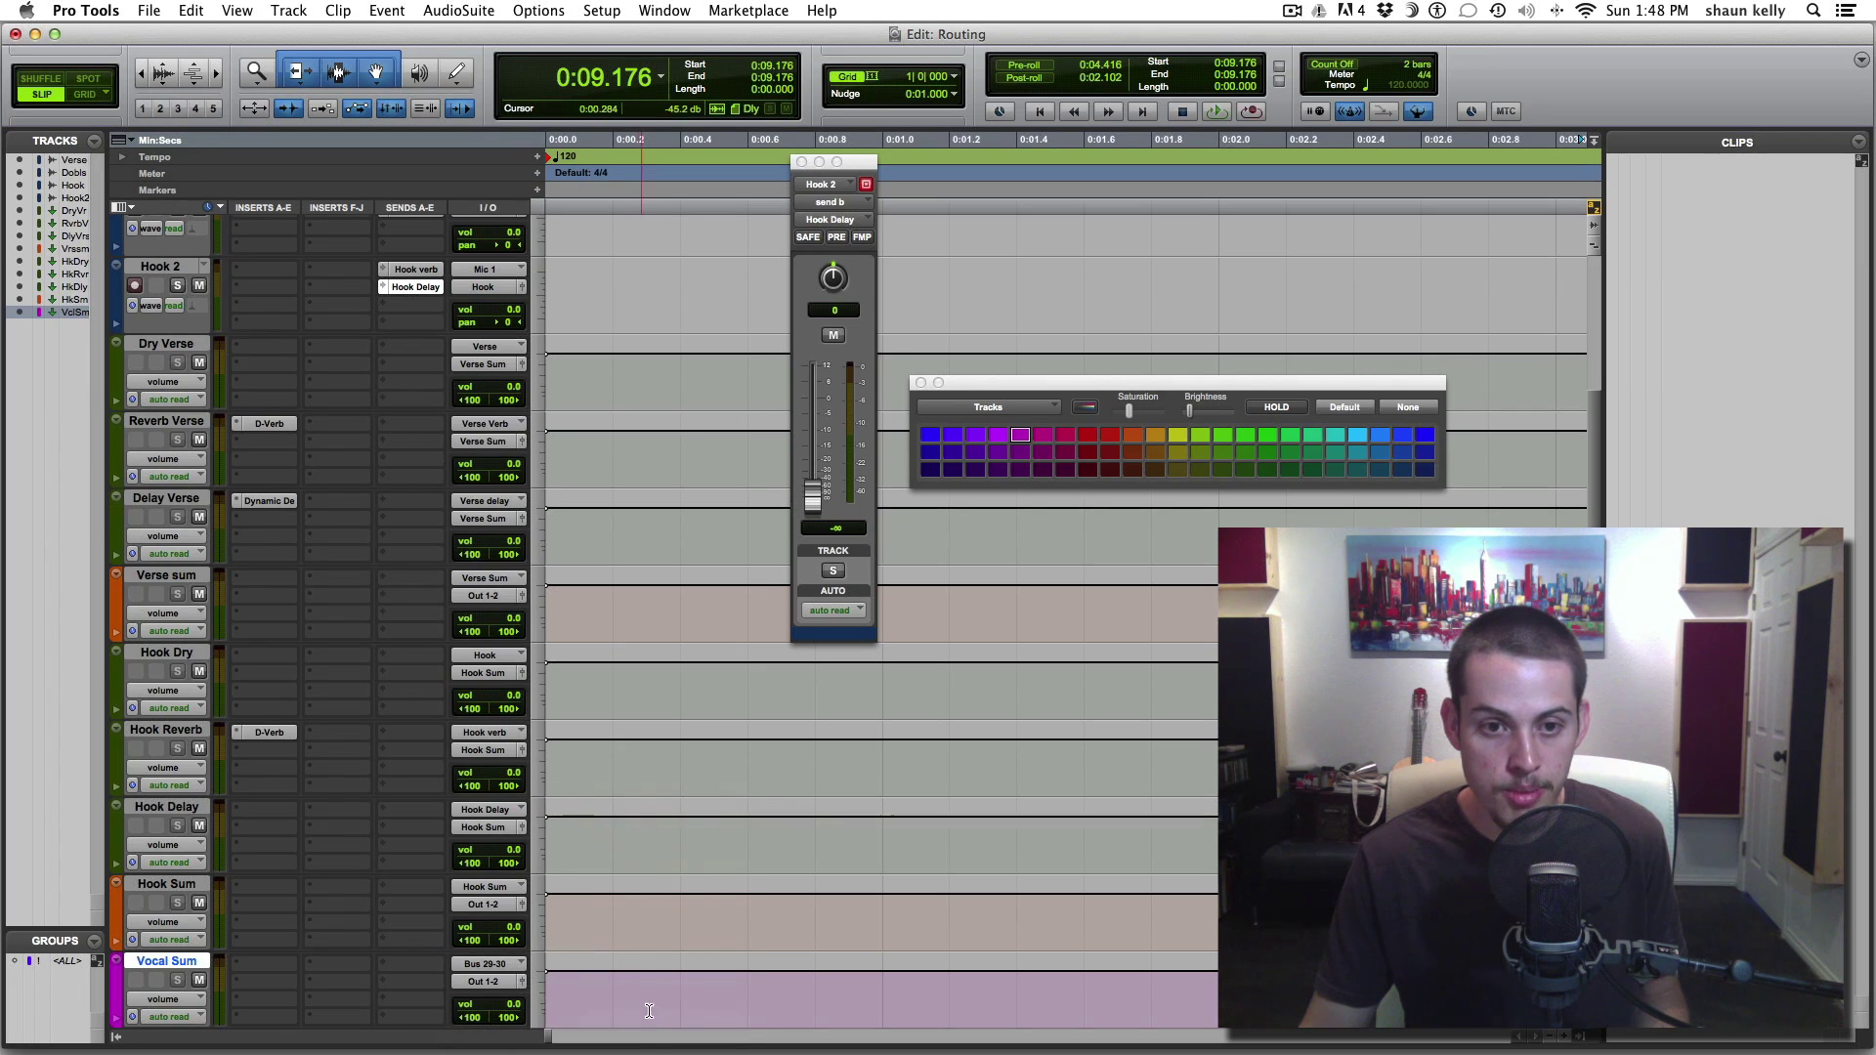
# Rename the input bus of the Vocal Sum aux track as Vocal Sum
pyautogui.rightClick(493, 966)
pyautogui.click(539, 999)
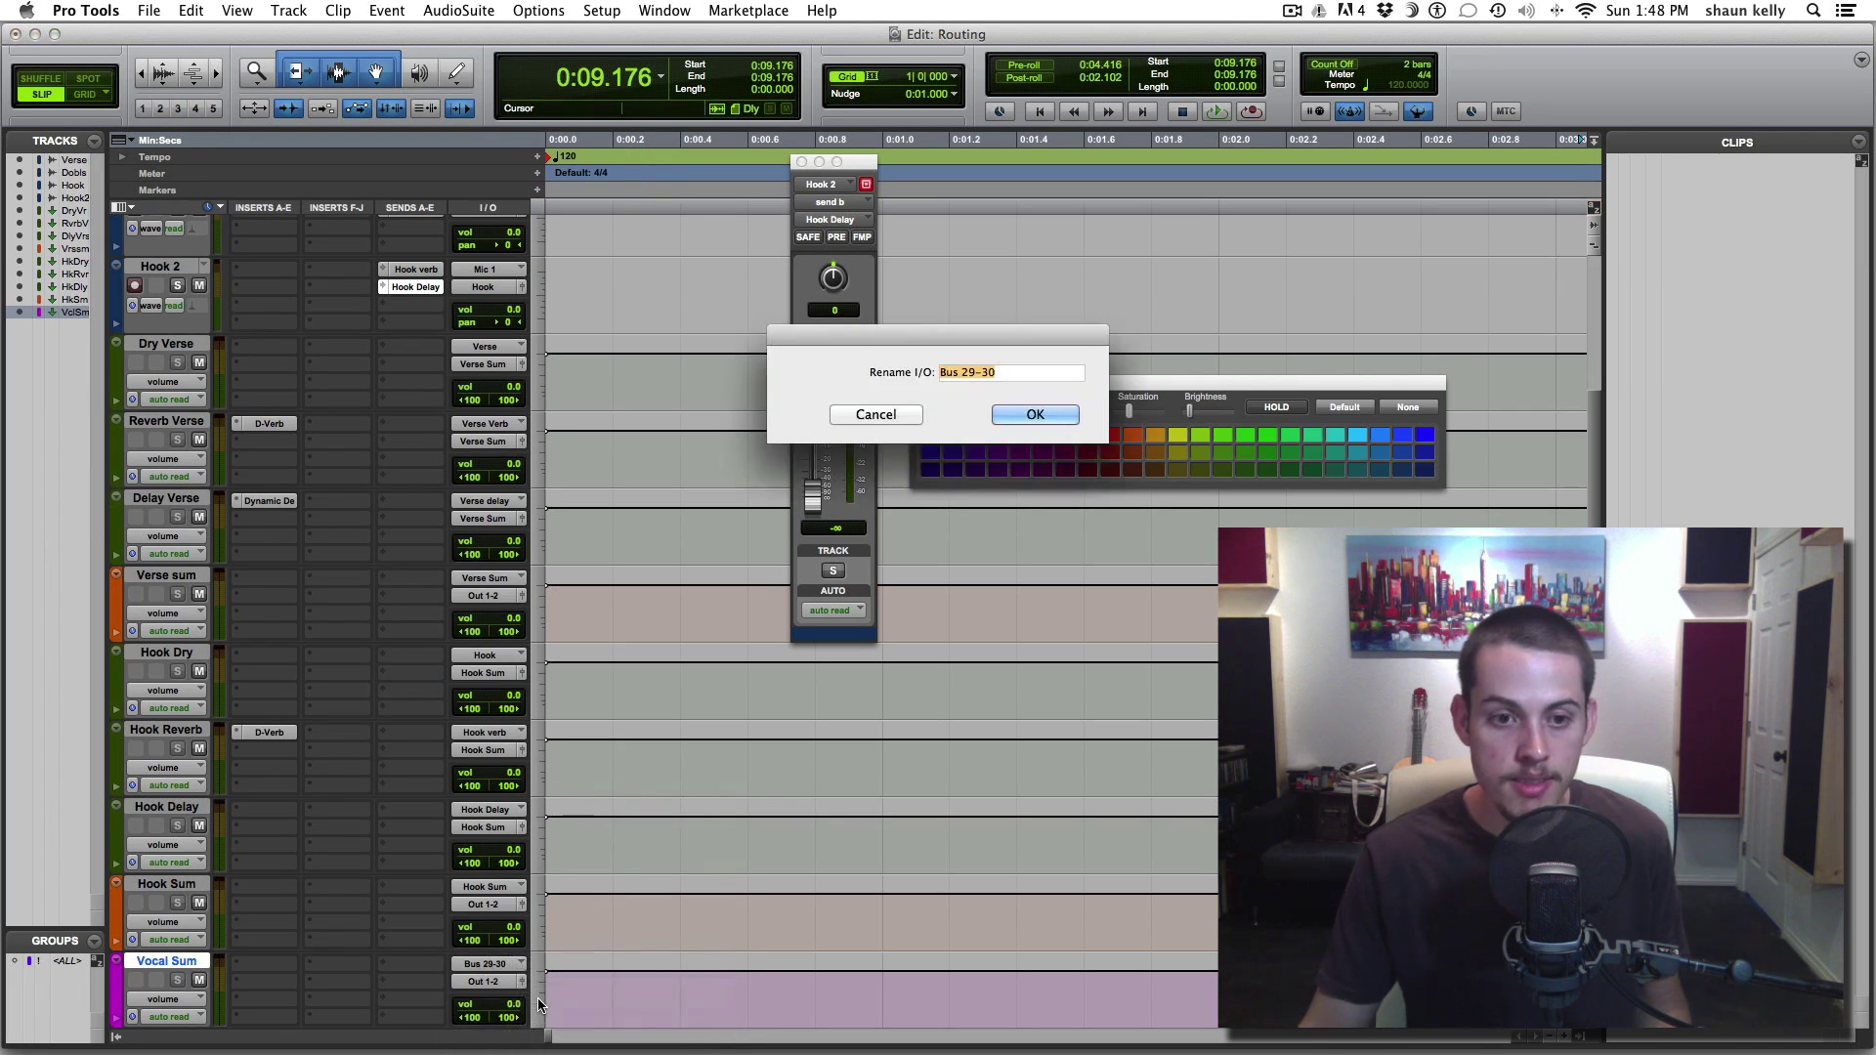
pyautogui.write('Vocal')
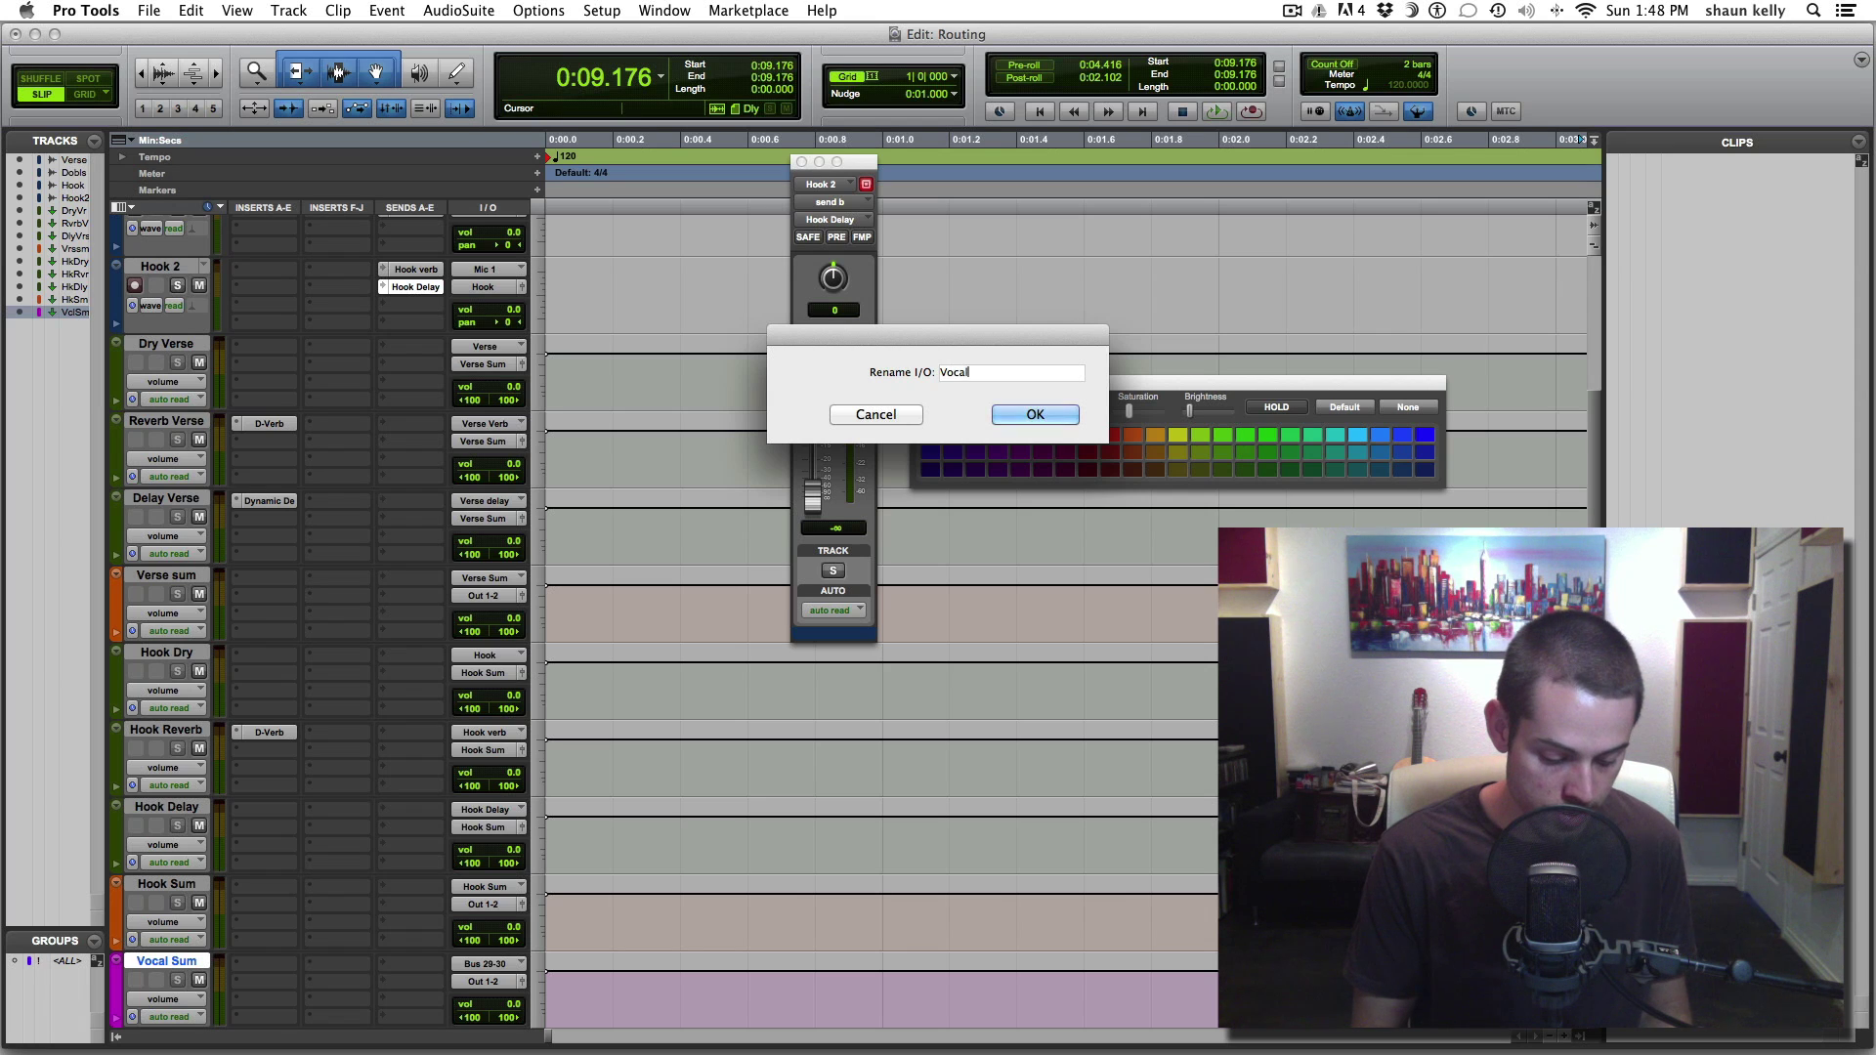
pyautogui.write(' Sum')
pyautogui.press('Return')
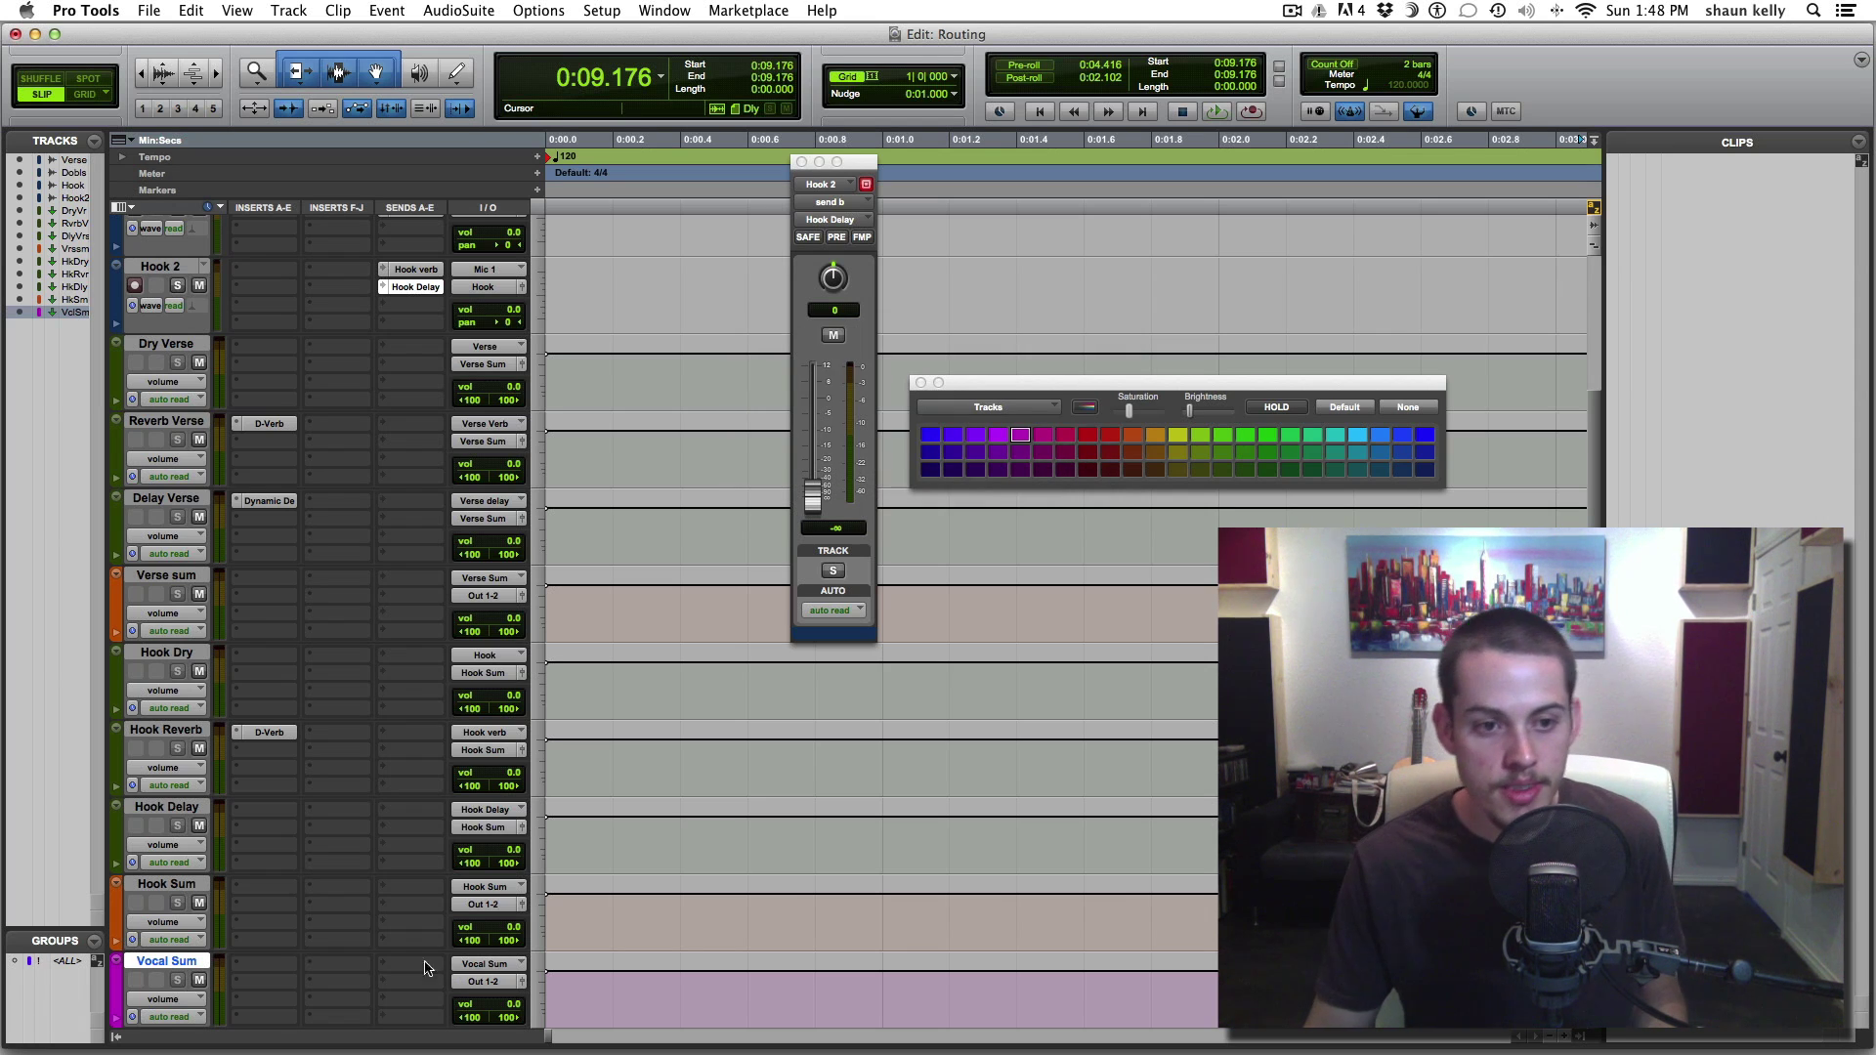
# Route the outputs of the Verse sum and Hook Sum tracks together to the Vocal Sum (Stereo) bus
pyautogui.click(190, 884)
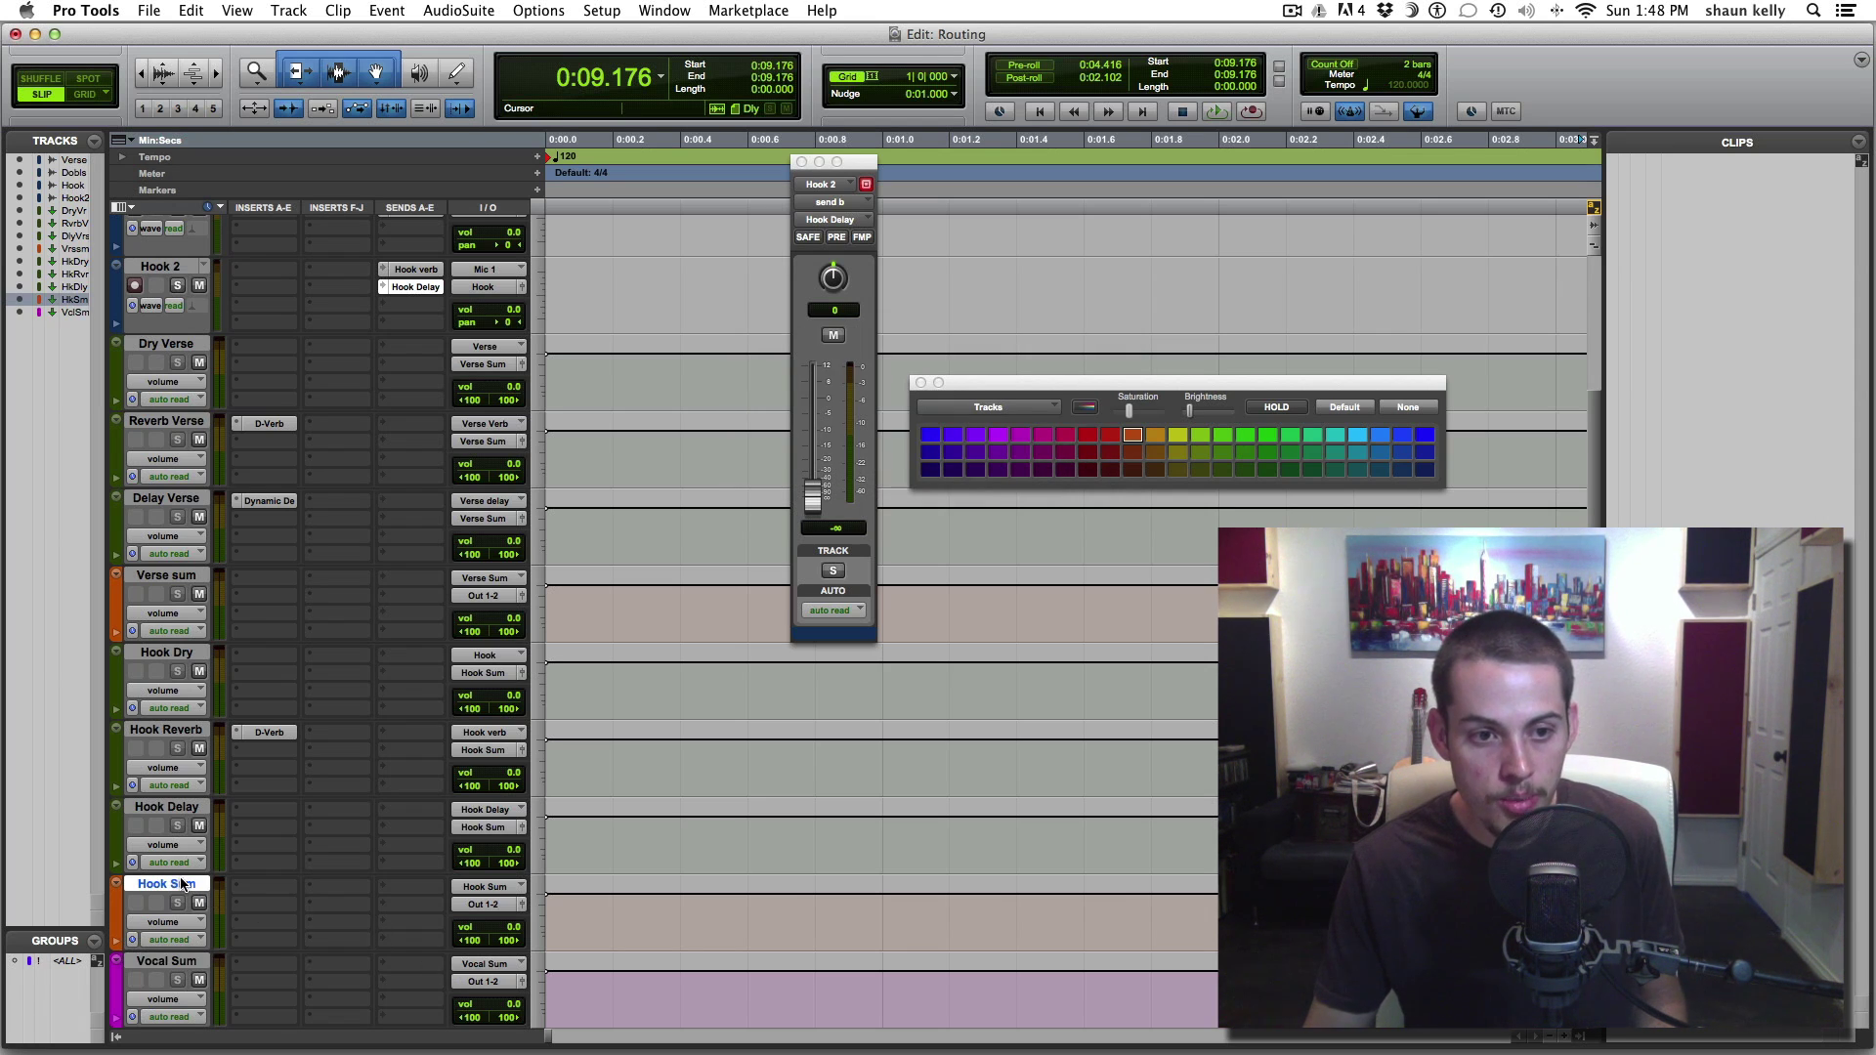
pyautogui.keyDown('super'); pyautogui.click(171, 575); pyautogui.keyUp('super')
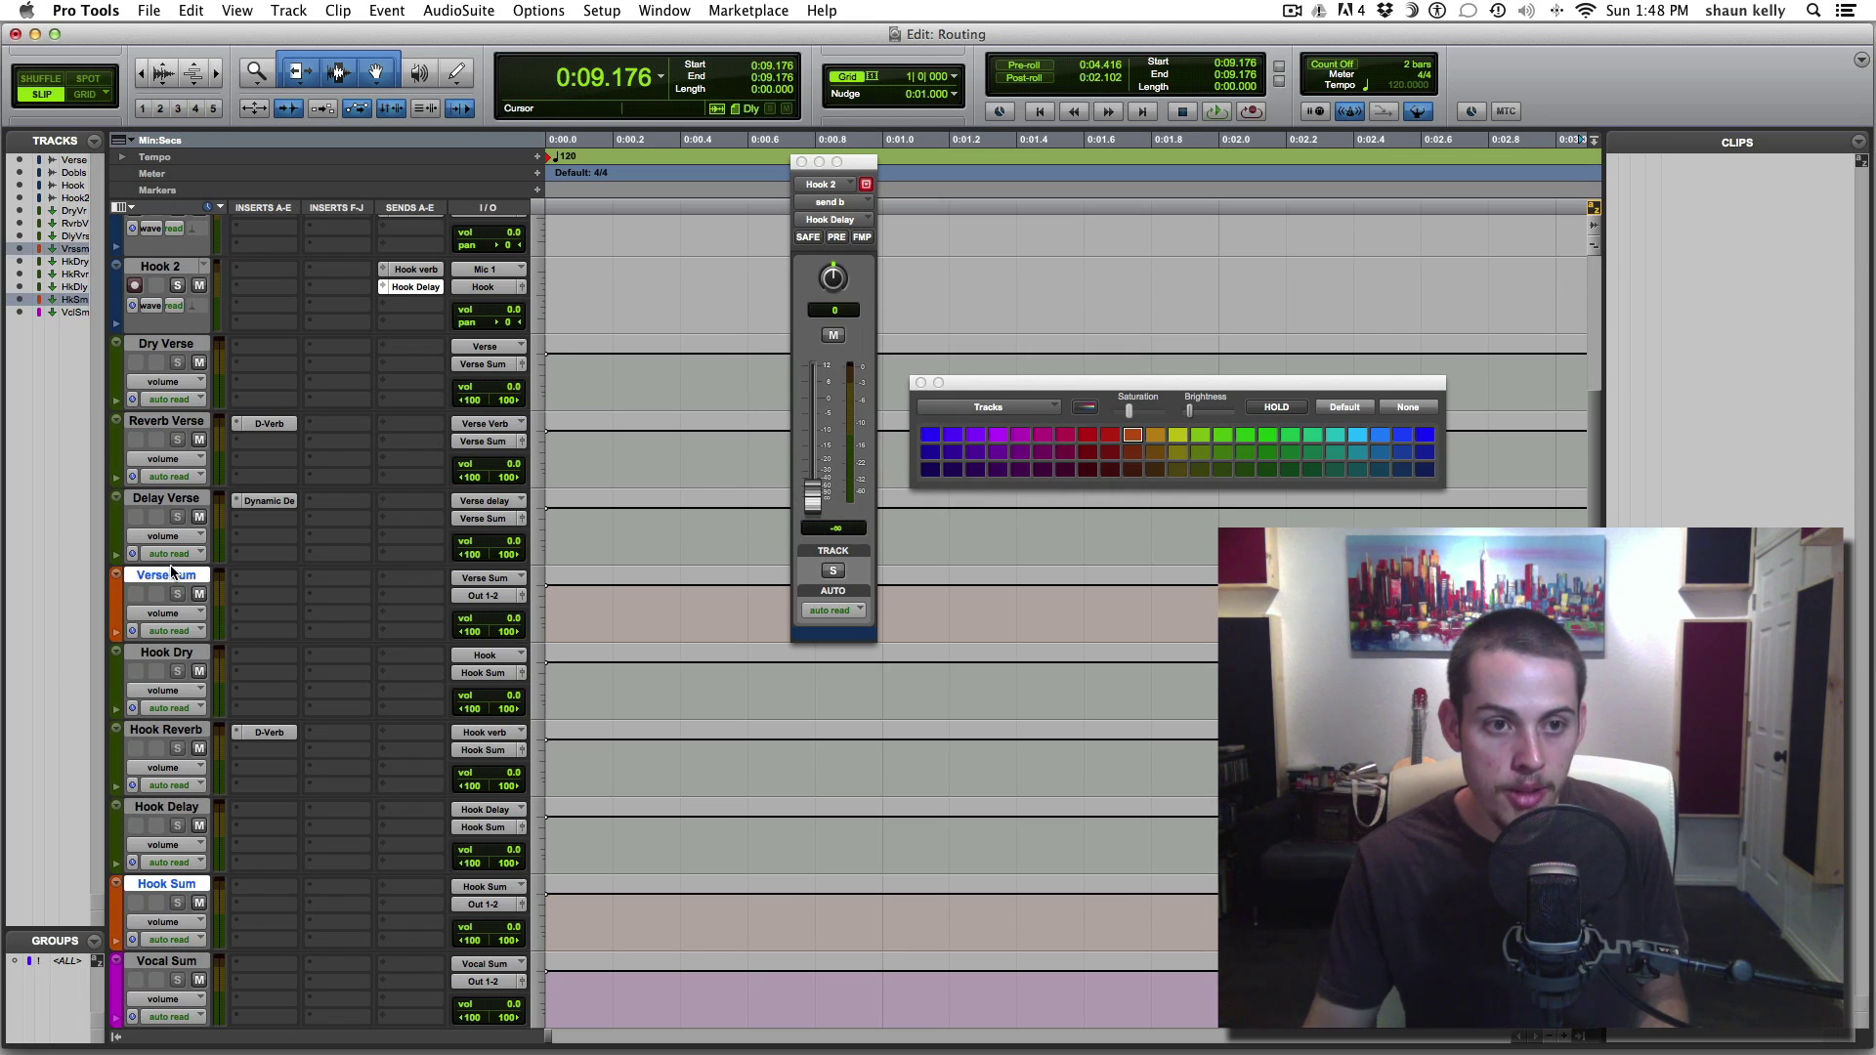
pyautogui.click(483, 598)
pyautogui.moveTo(518, 612)
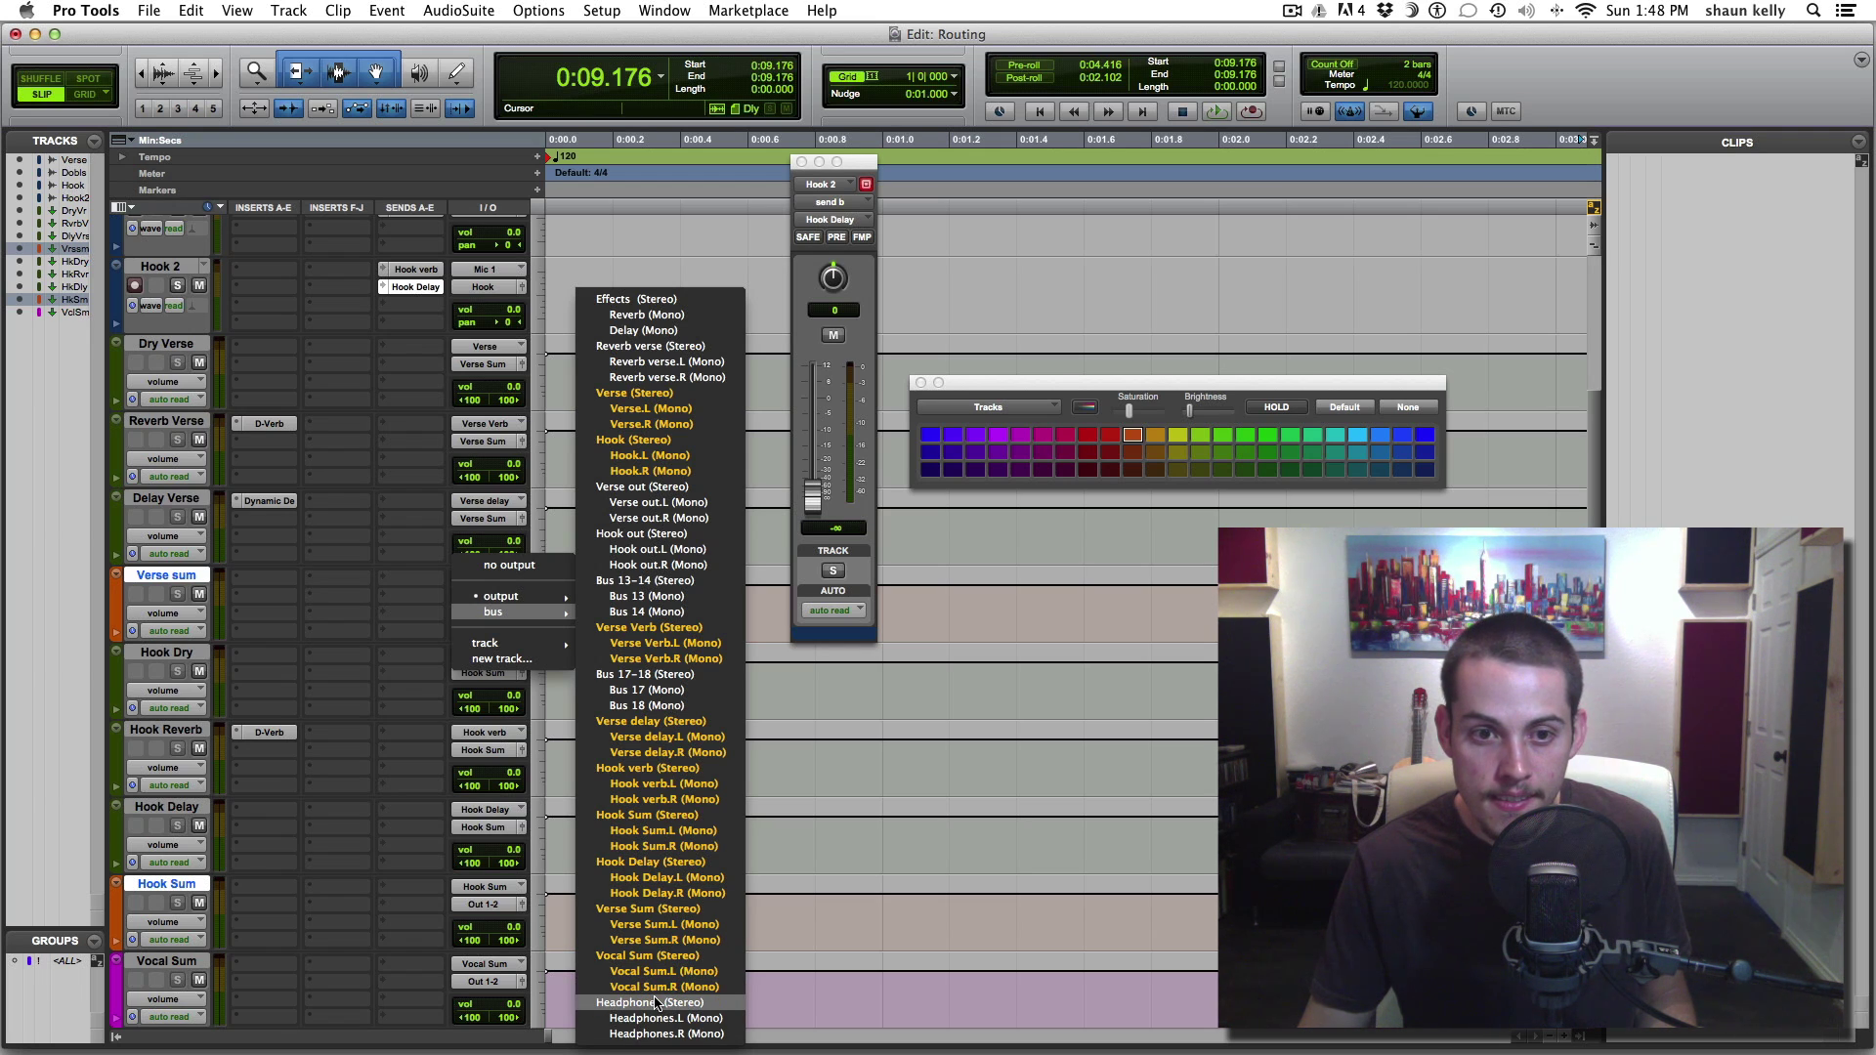
pyautogui.keyDown('alt'); pyautogui.keyDown('shift'); pyautogui.click(647, 956); pyautogui.keyUp('shift'); pyautogui.keyUp('alt')
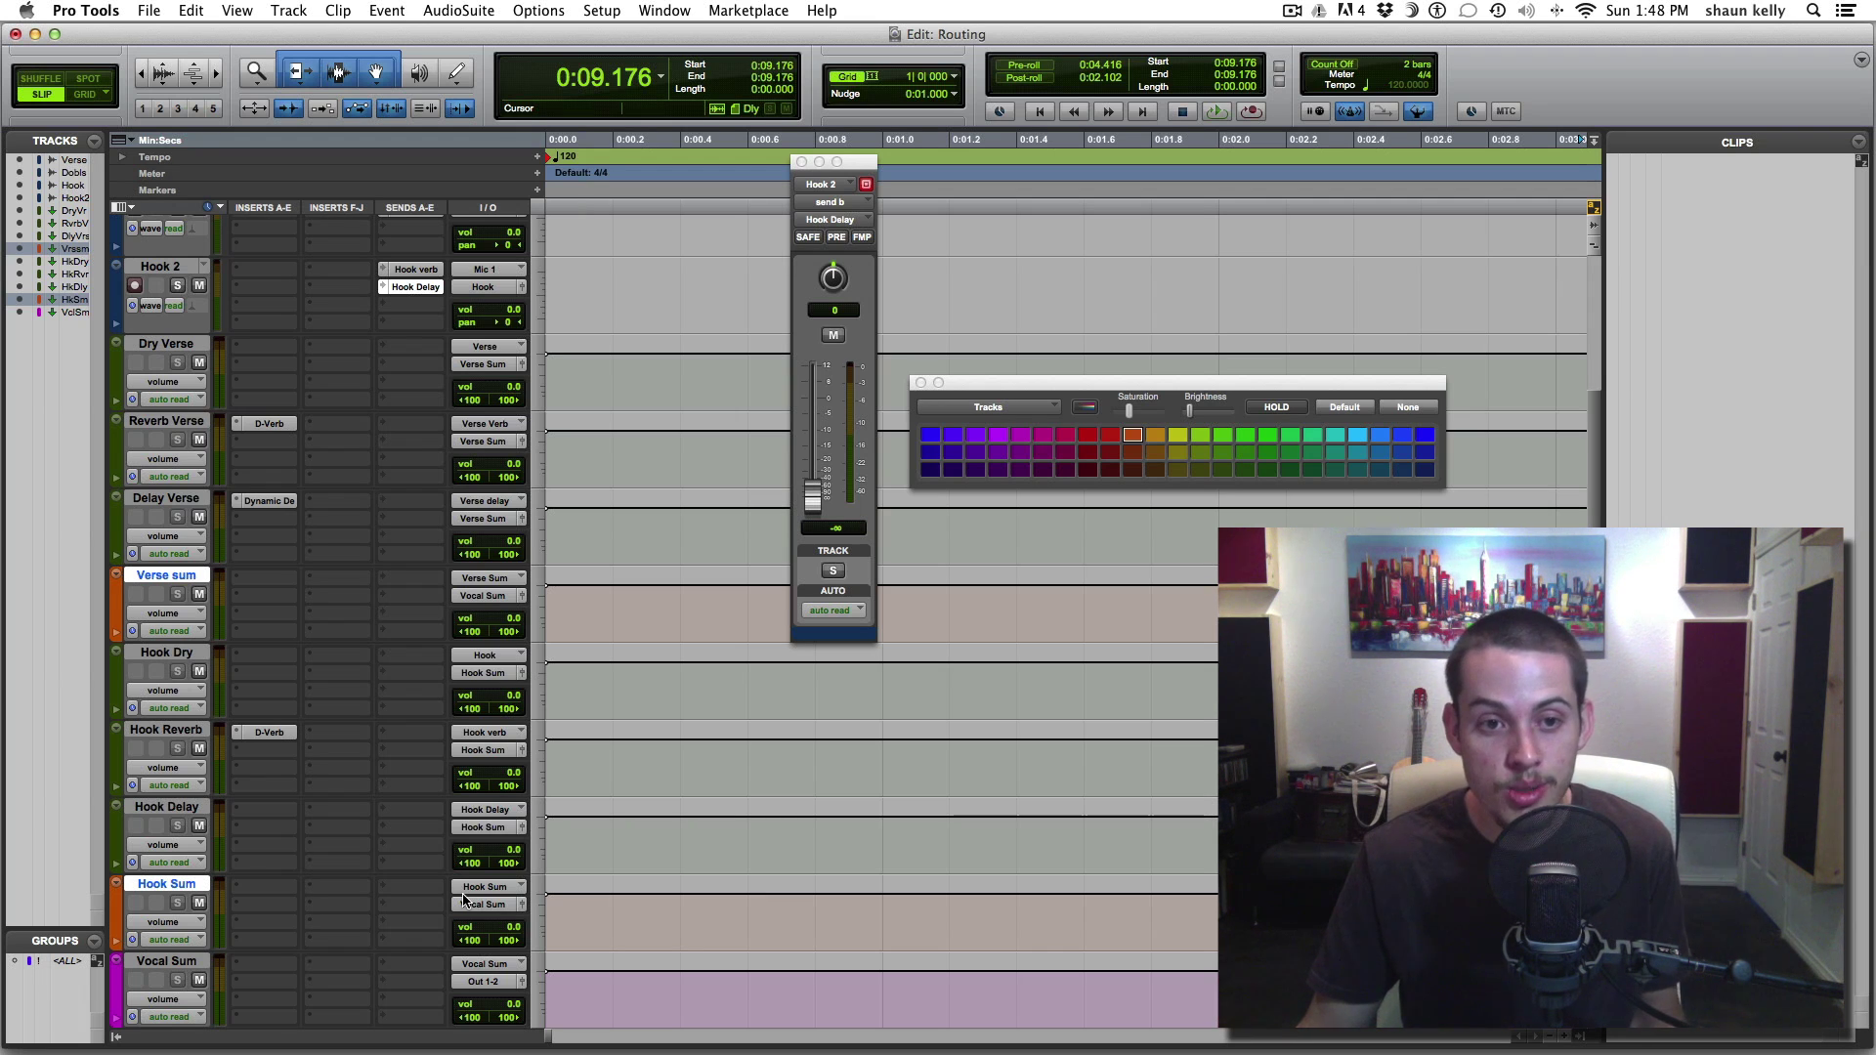
# Close the floating Hook 2 send window and the track color palette
pyautogui.scroll(3, 379, 838)
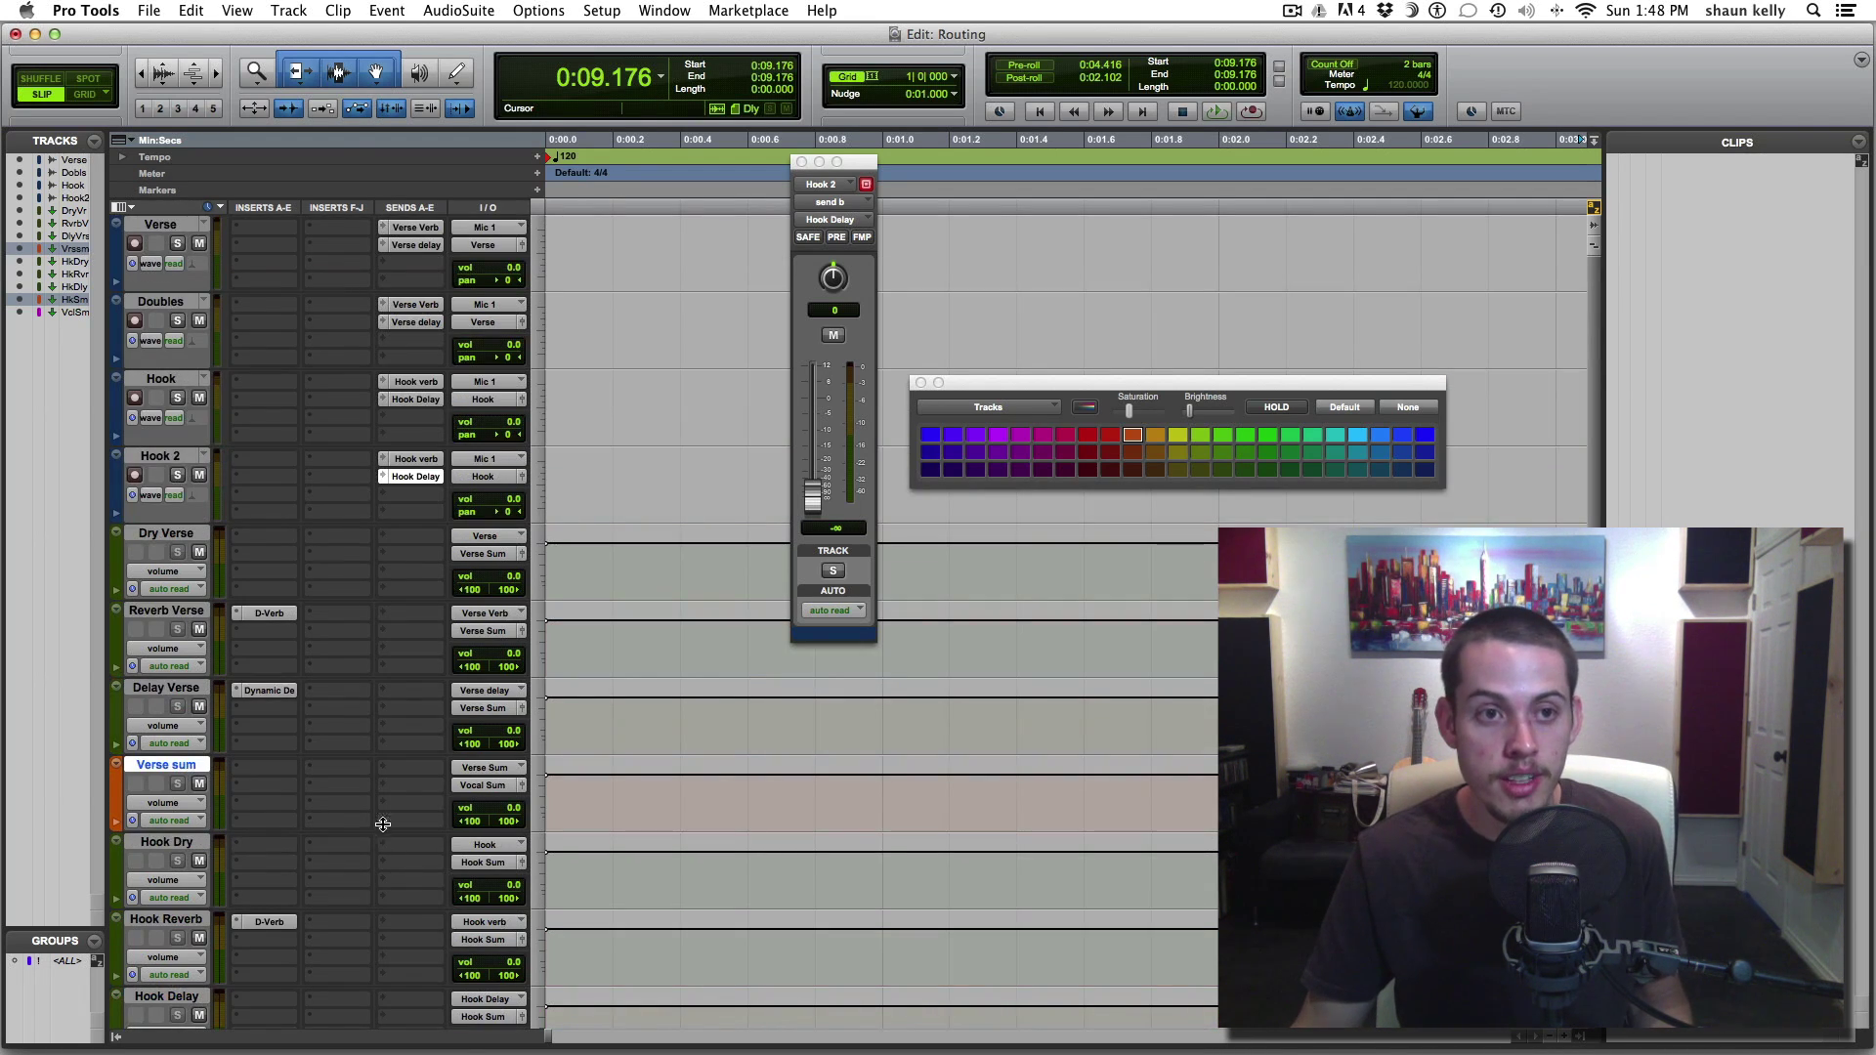
pyautogui.click(801, 161)
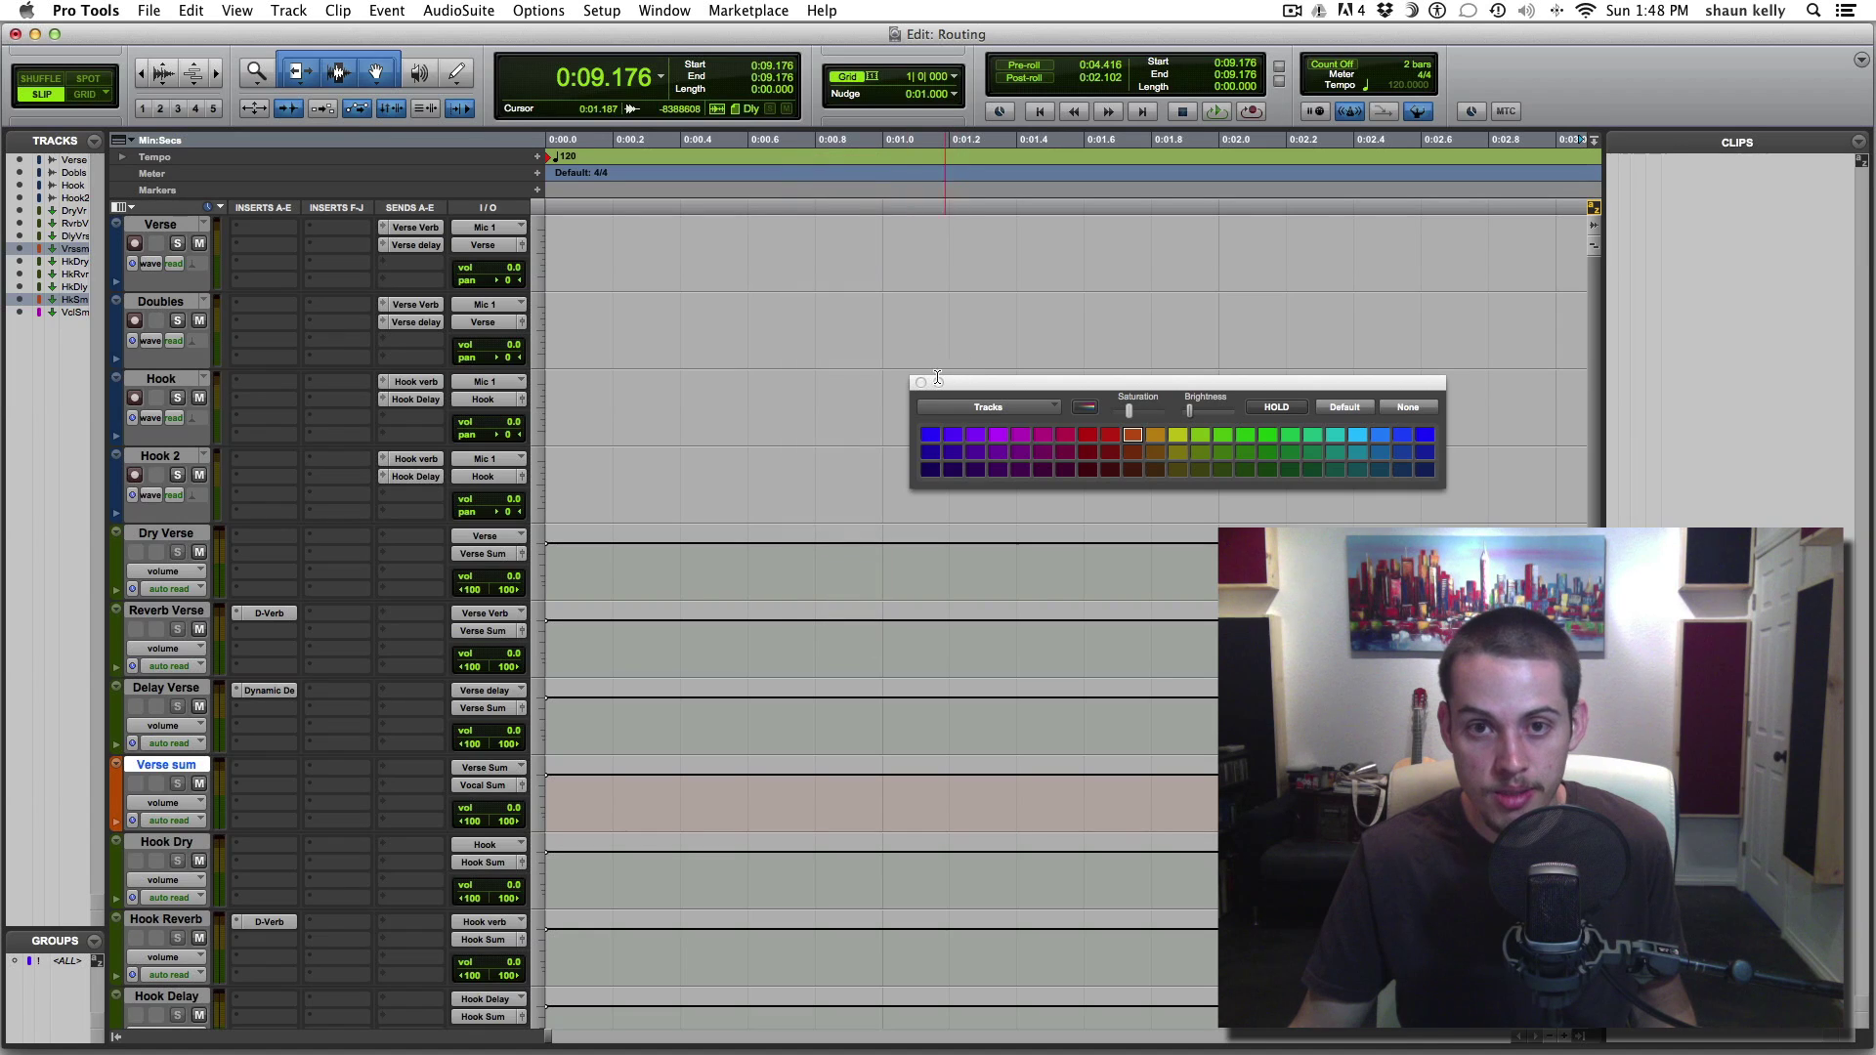
pyautogui.click(920, 382)
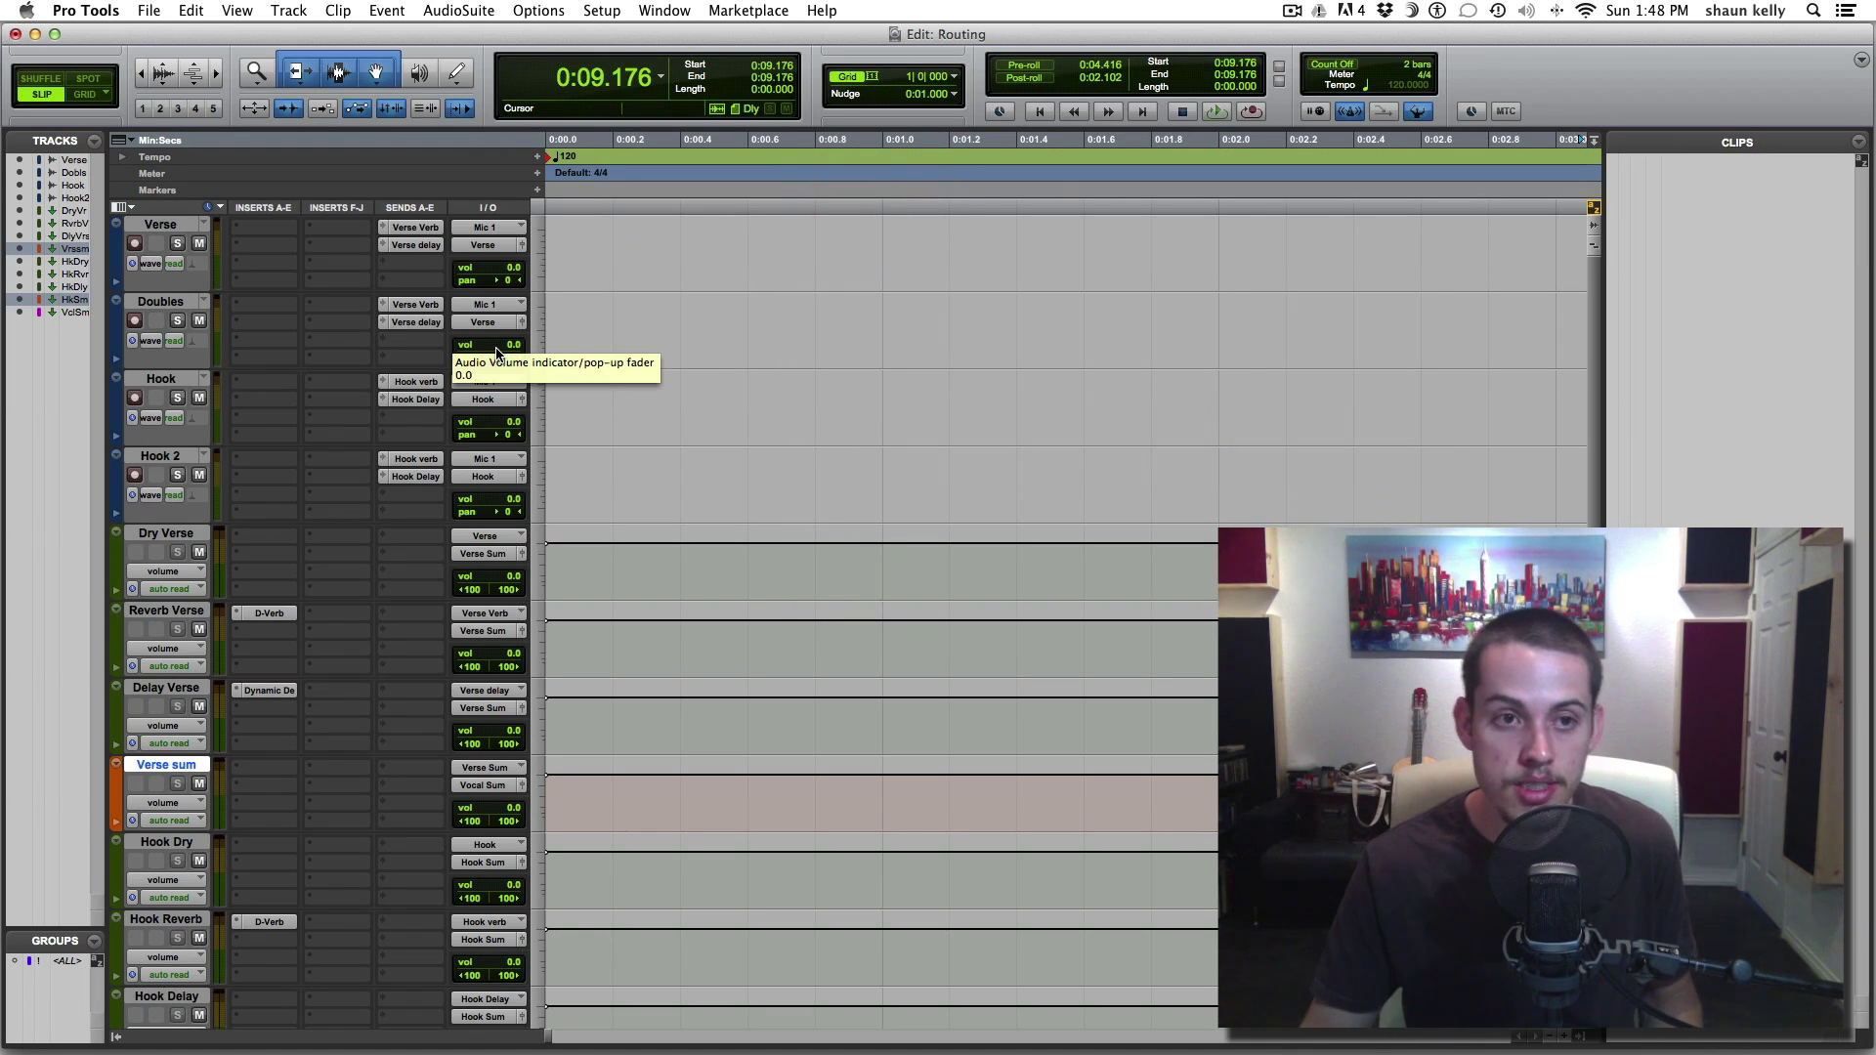
# Mute the Verse track and arm it for recording
pyautogui.click(180, 227)
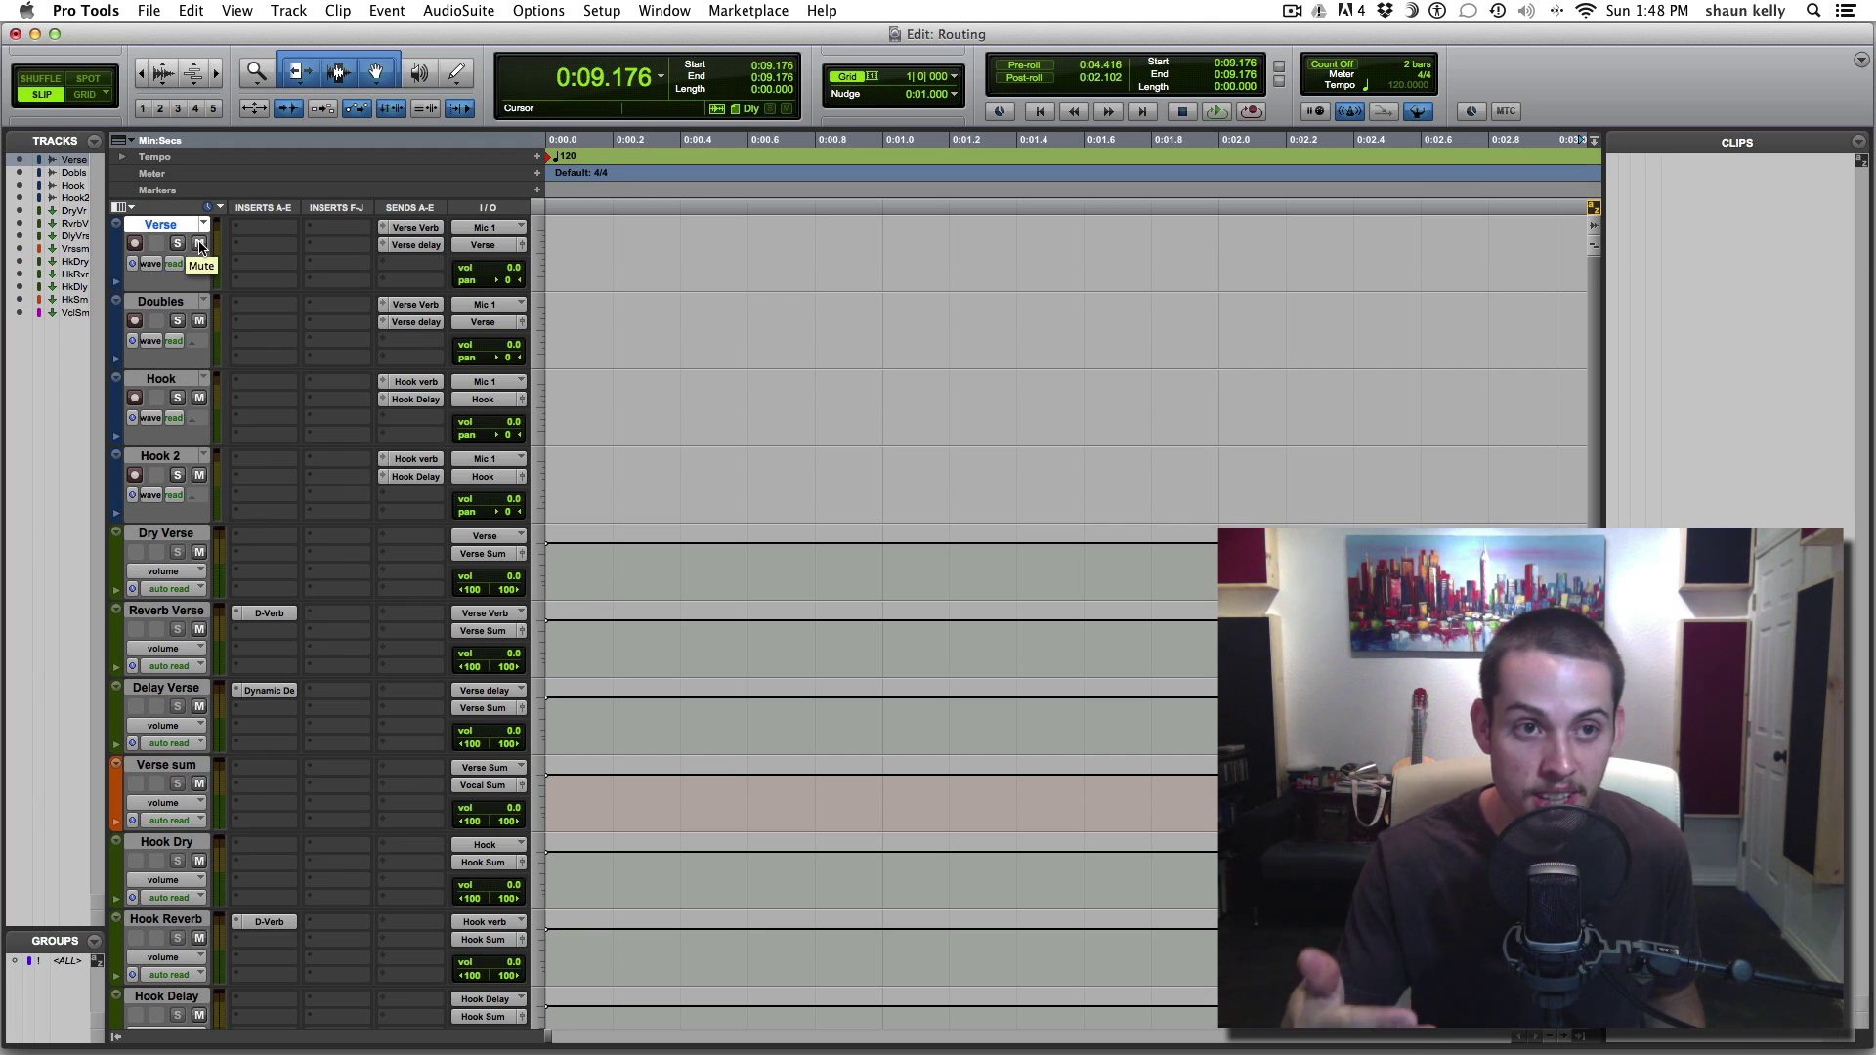
pyautogui.click(199, 244)
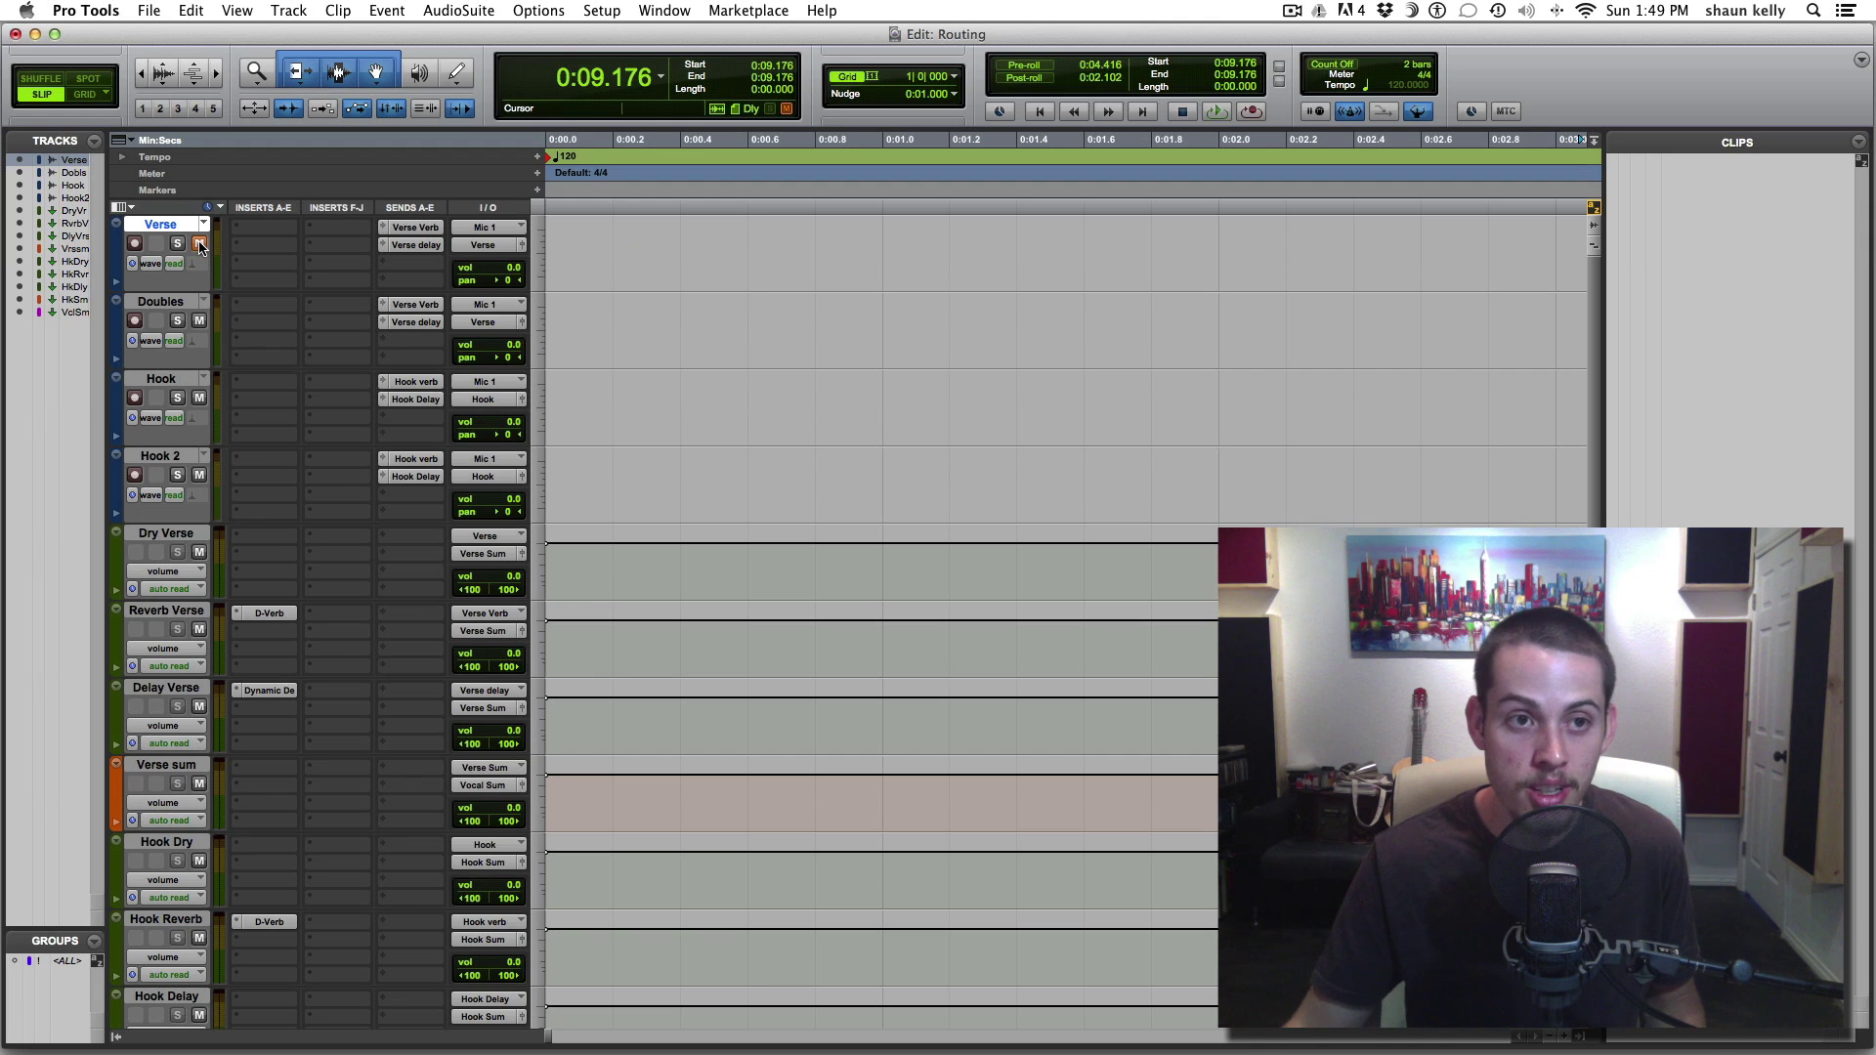
pyautogui.click(135, 243)
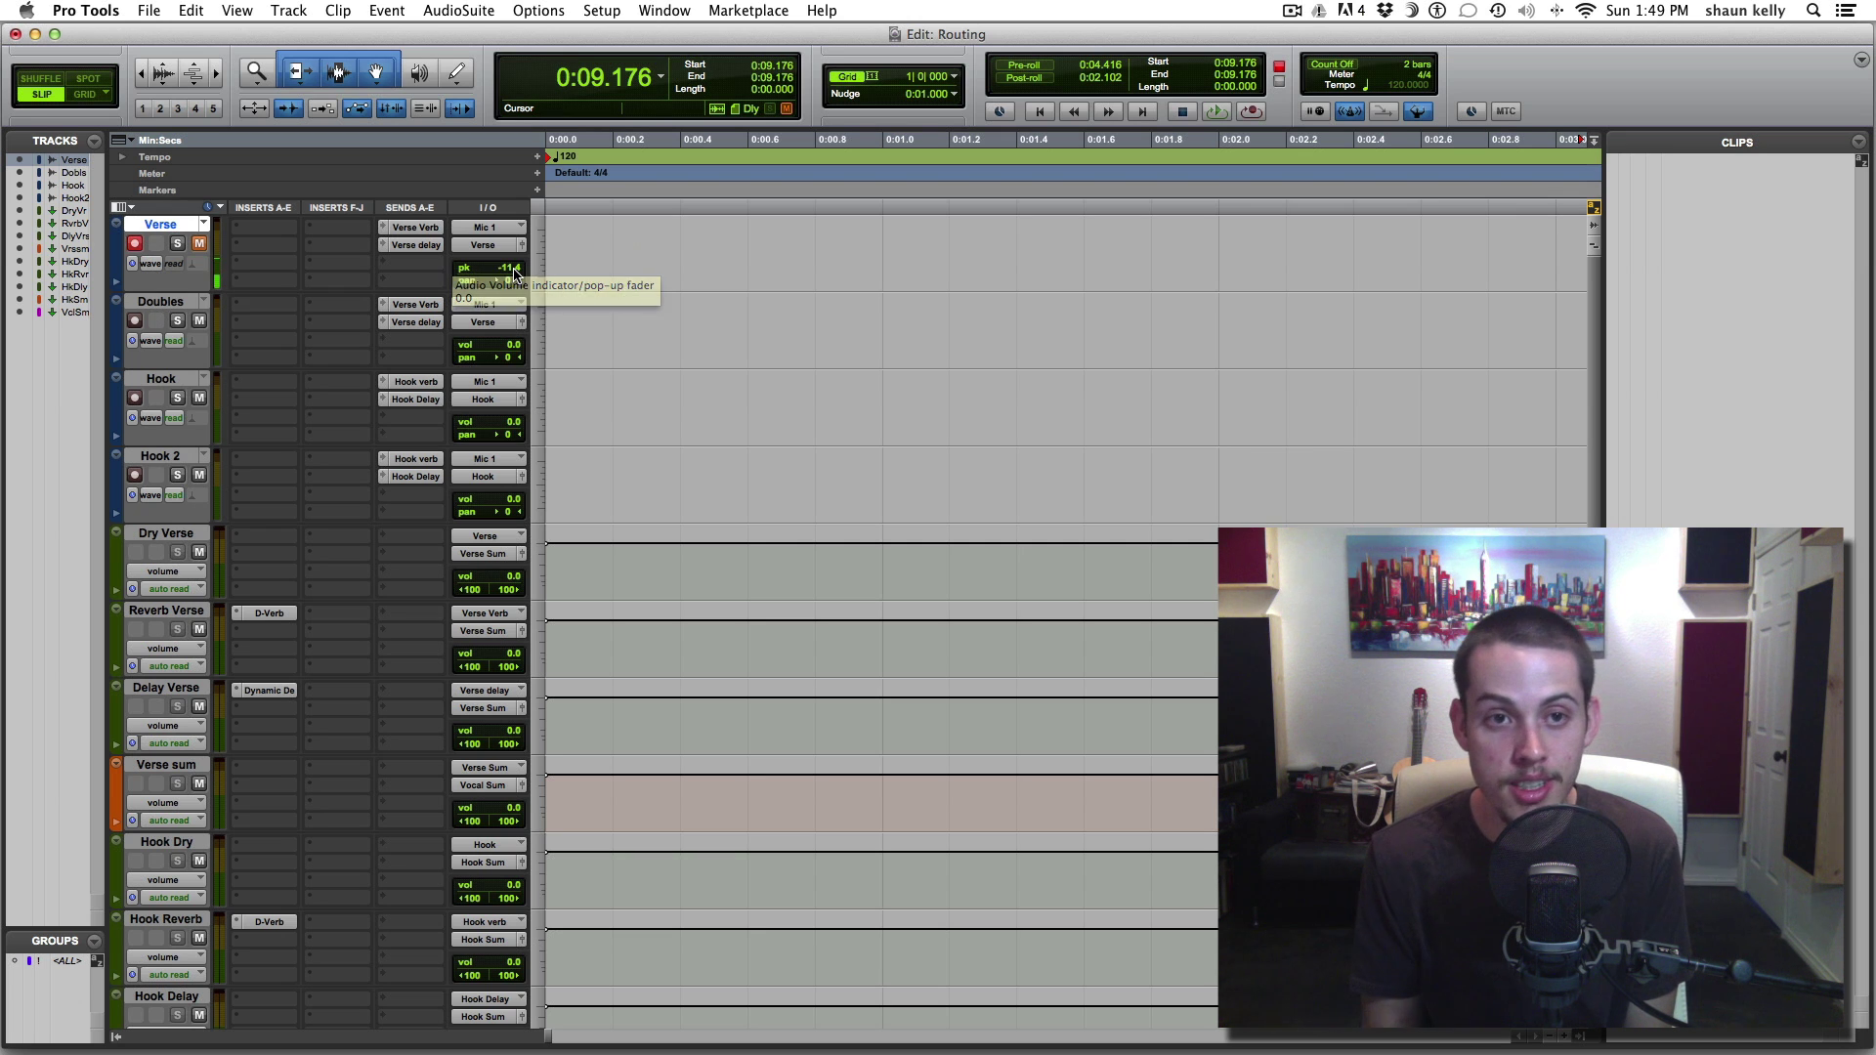
# Record a vocal take about 7 seconds long on the Verse track from the session start and disarm the track
pyautogui.hotkey('shift', 'r')
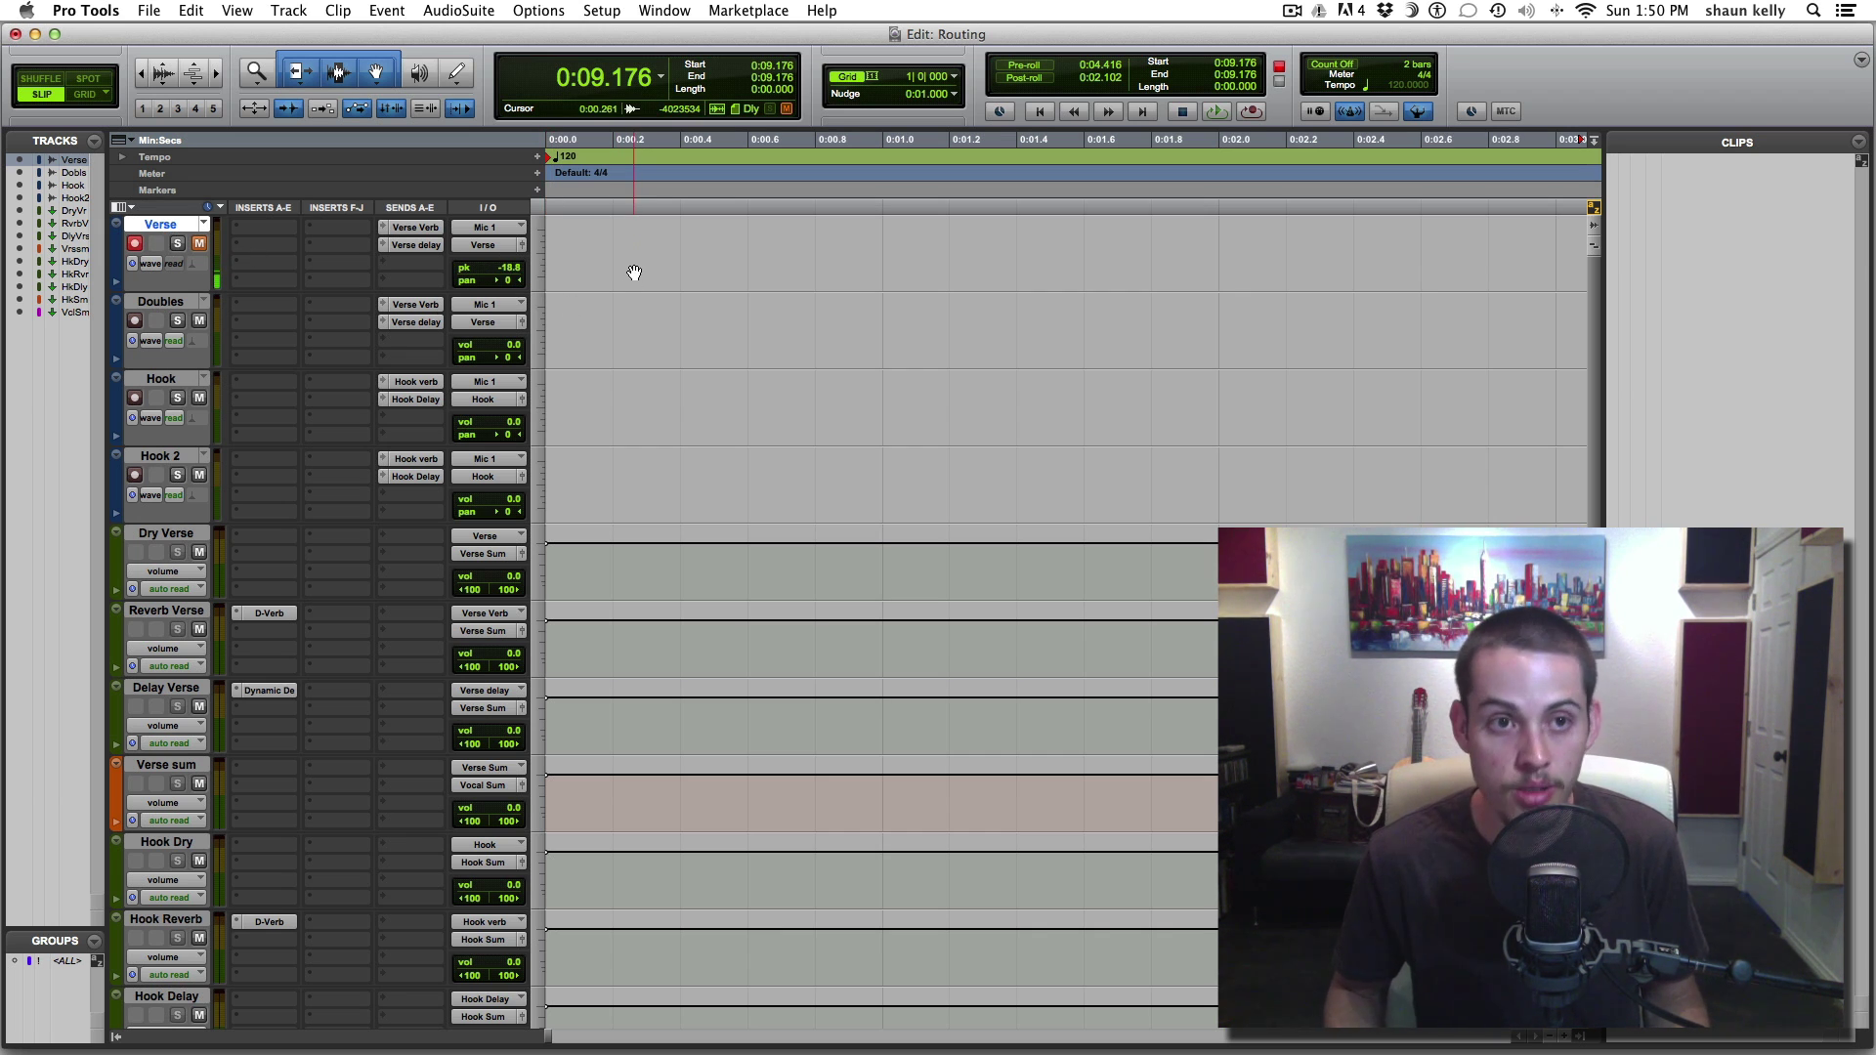
pyautogui.press('super+space')
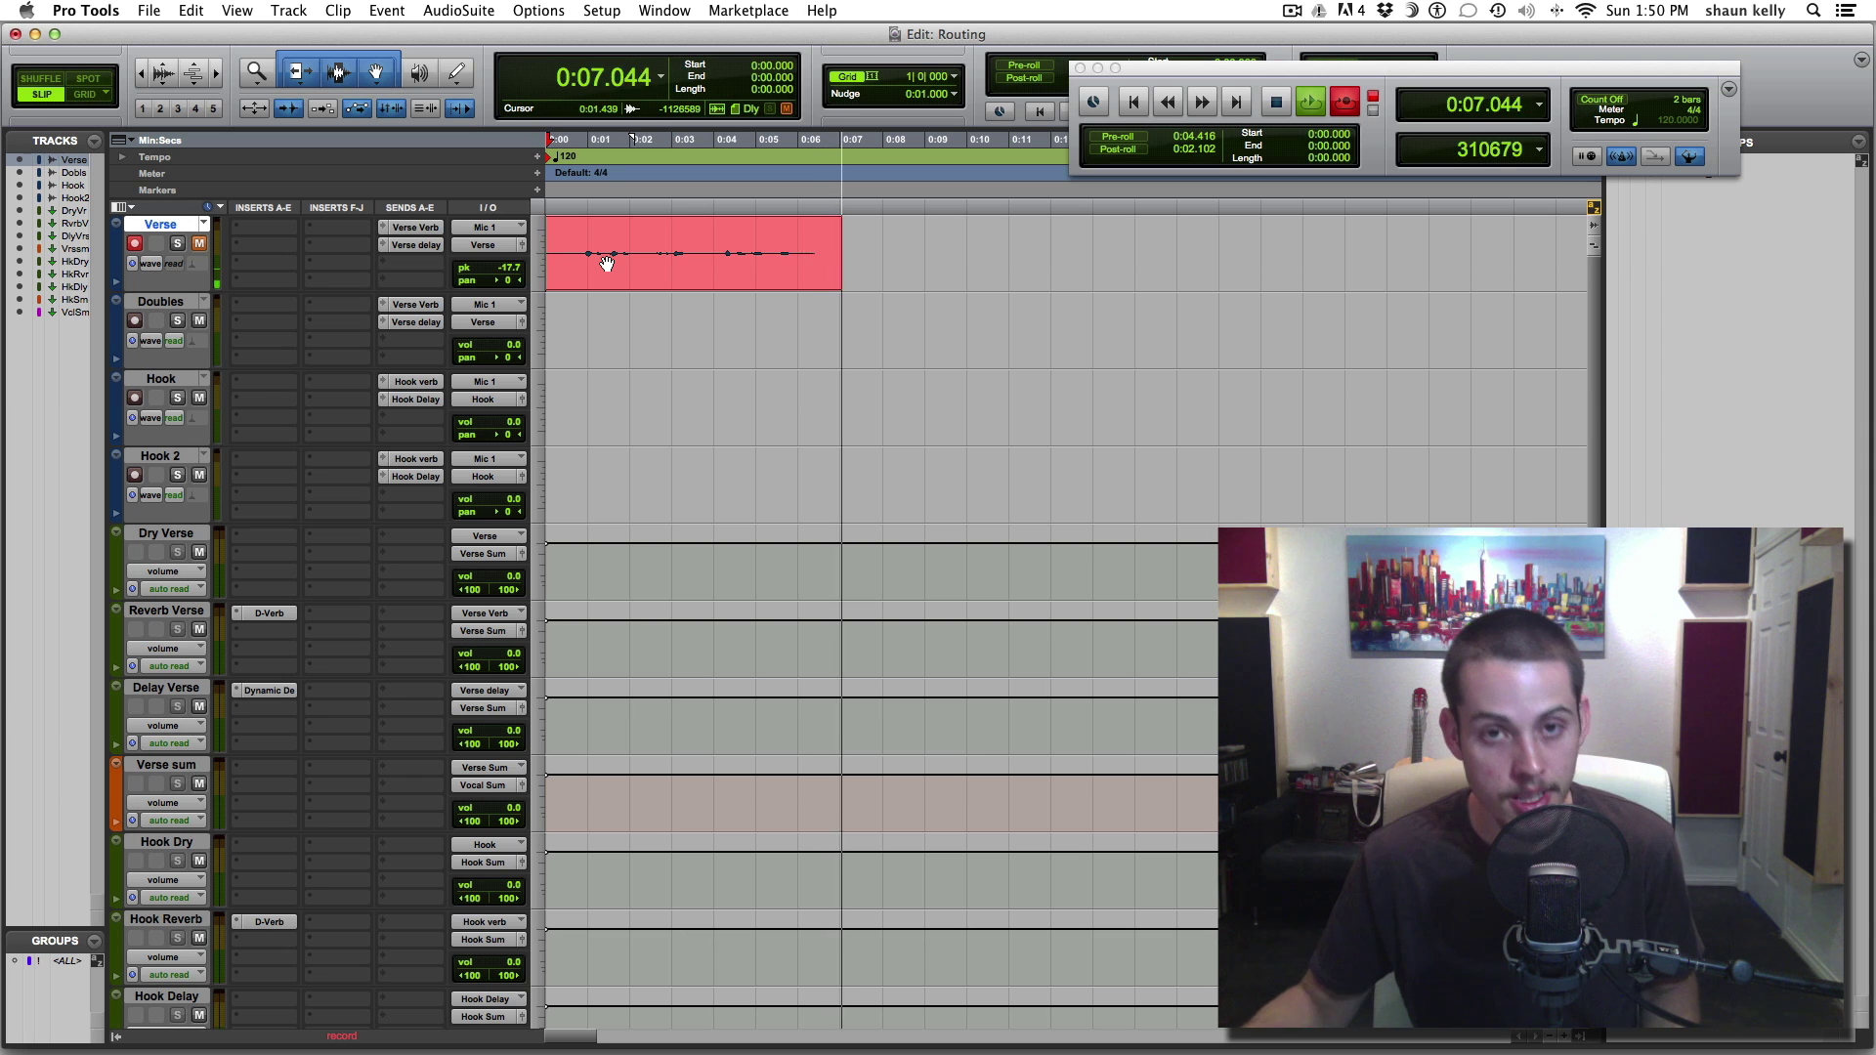
pyautogui.press('space')
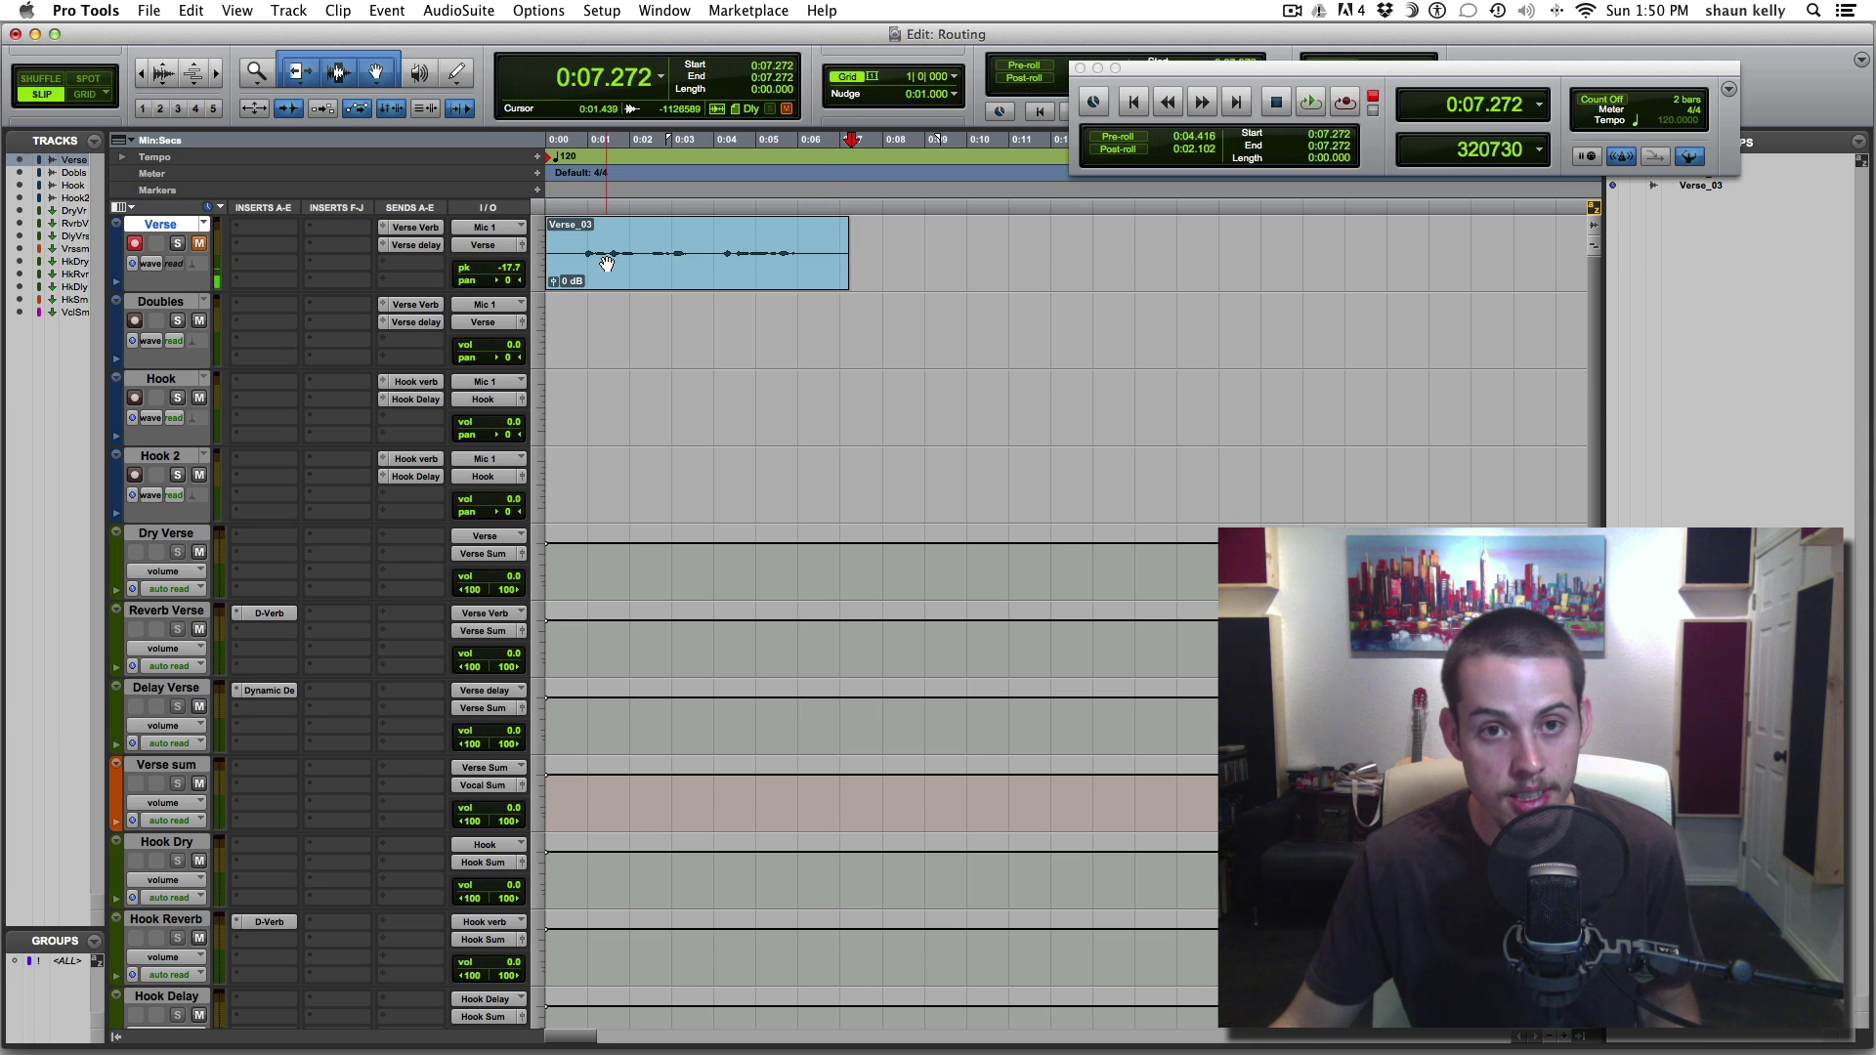
pyautogui.click(135, 244)
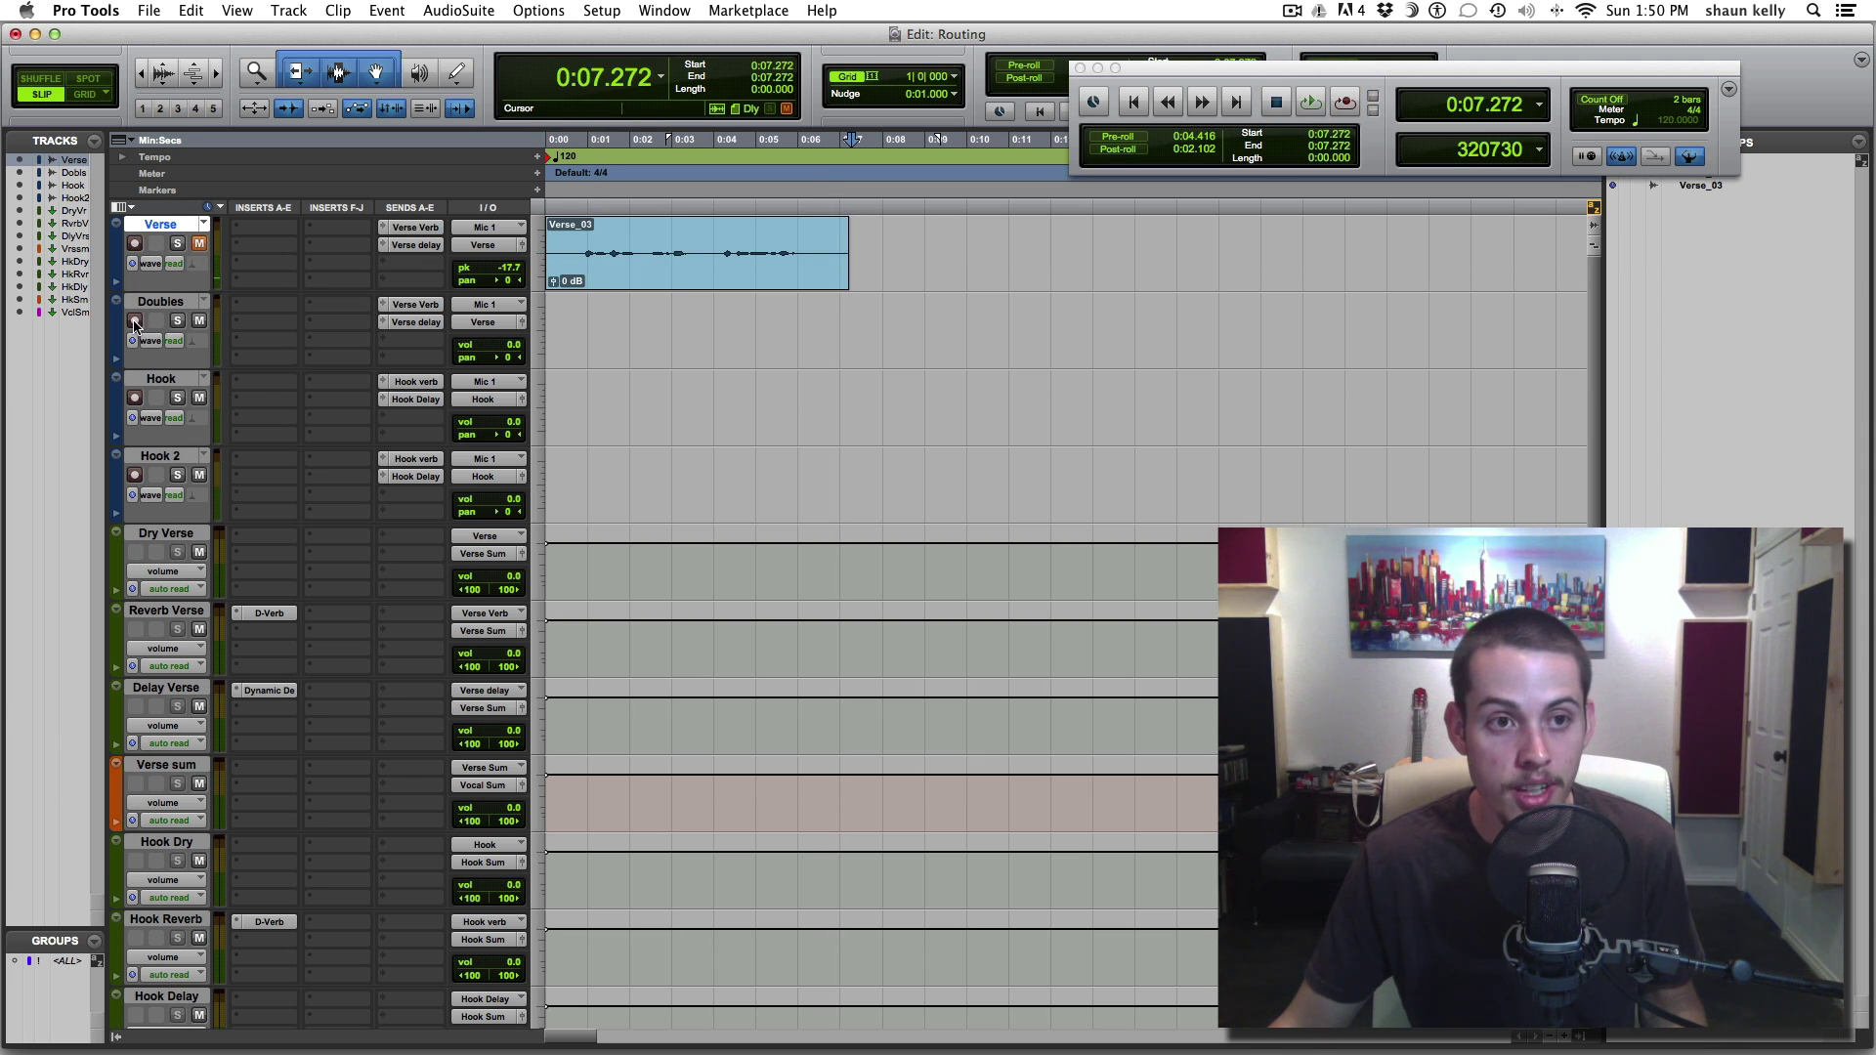
# Arm the Doubles track and record a double take about 6.5 seconds long on it from the session start
pyautogui.click(136, 323)
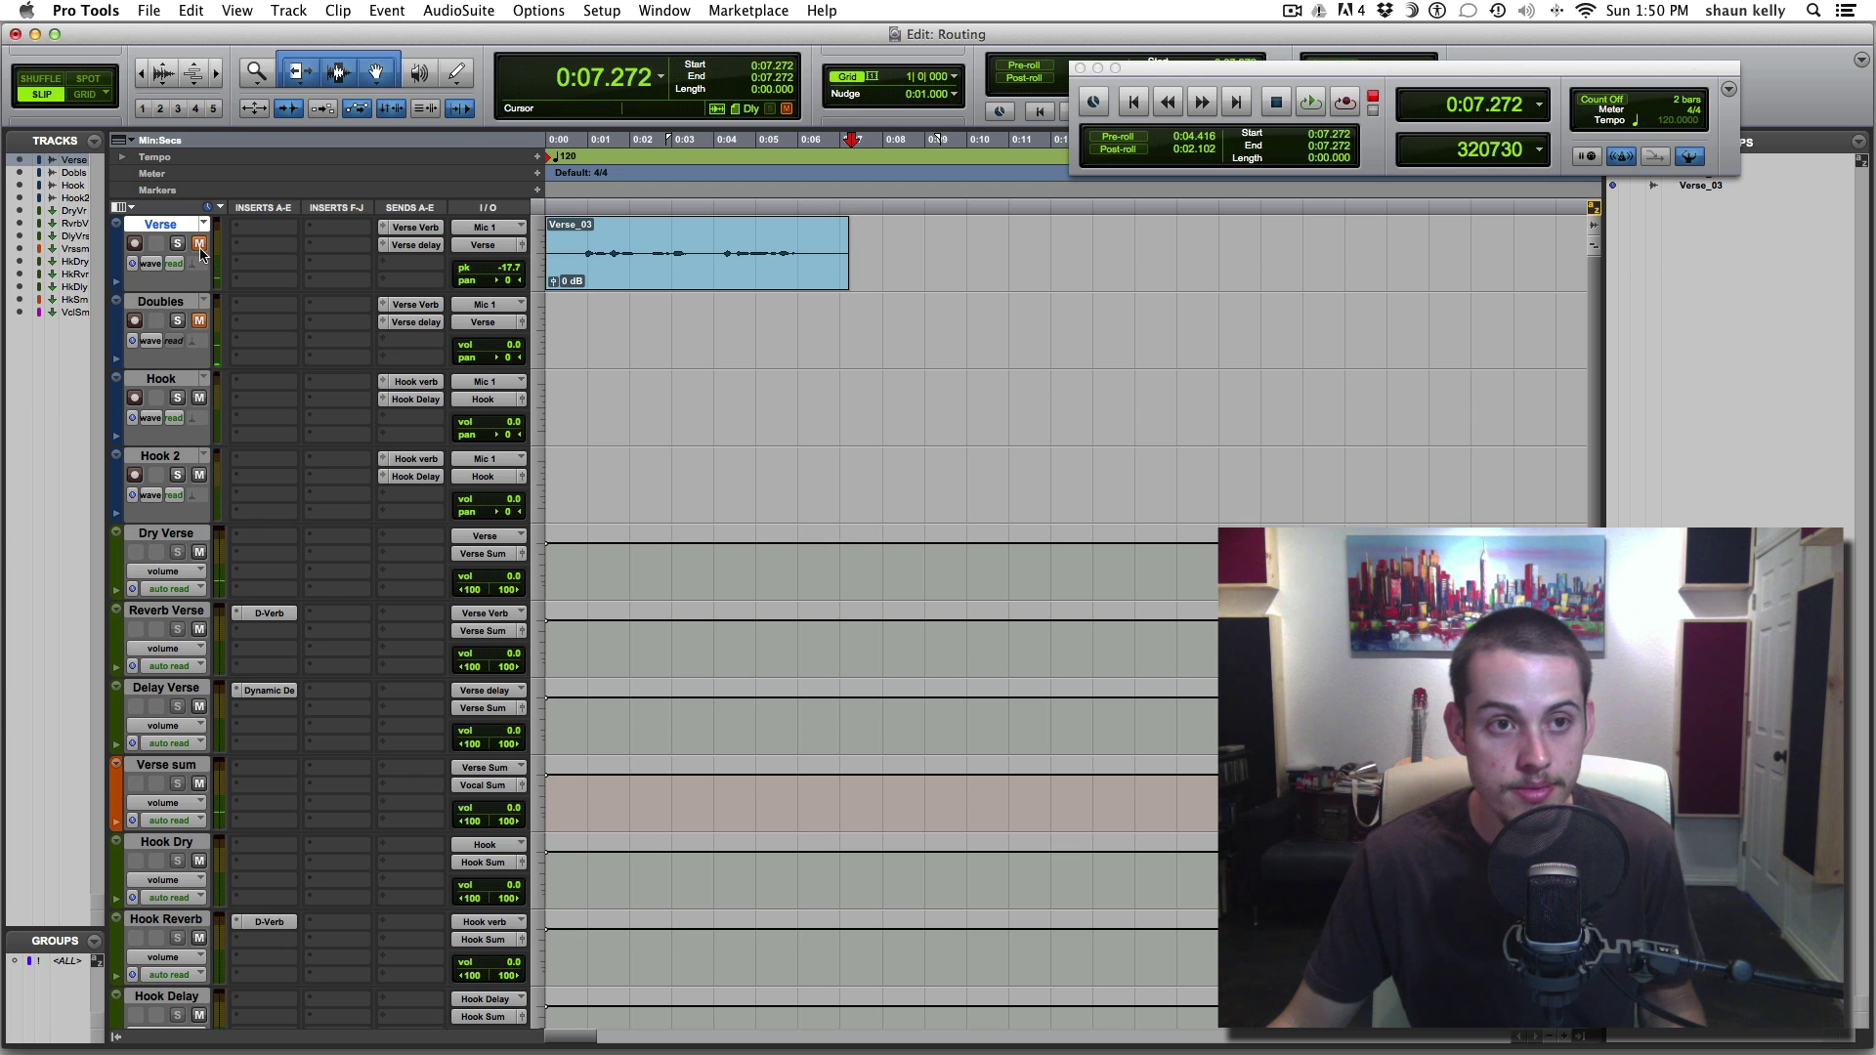
pyautogui.press('super+space')
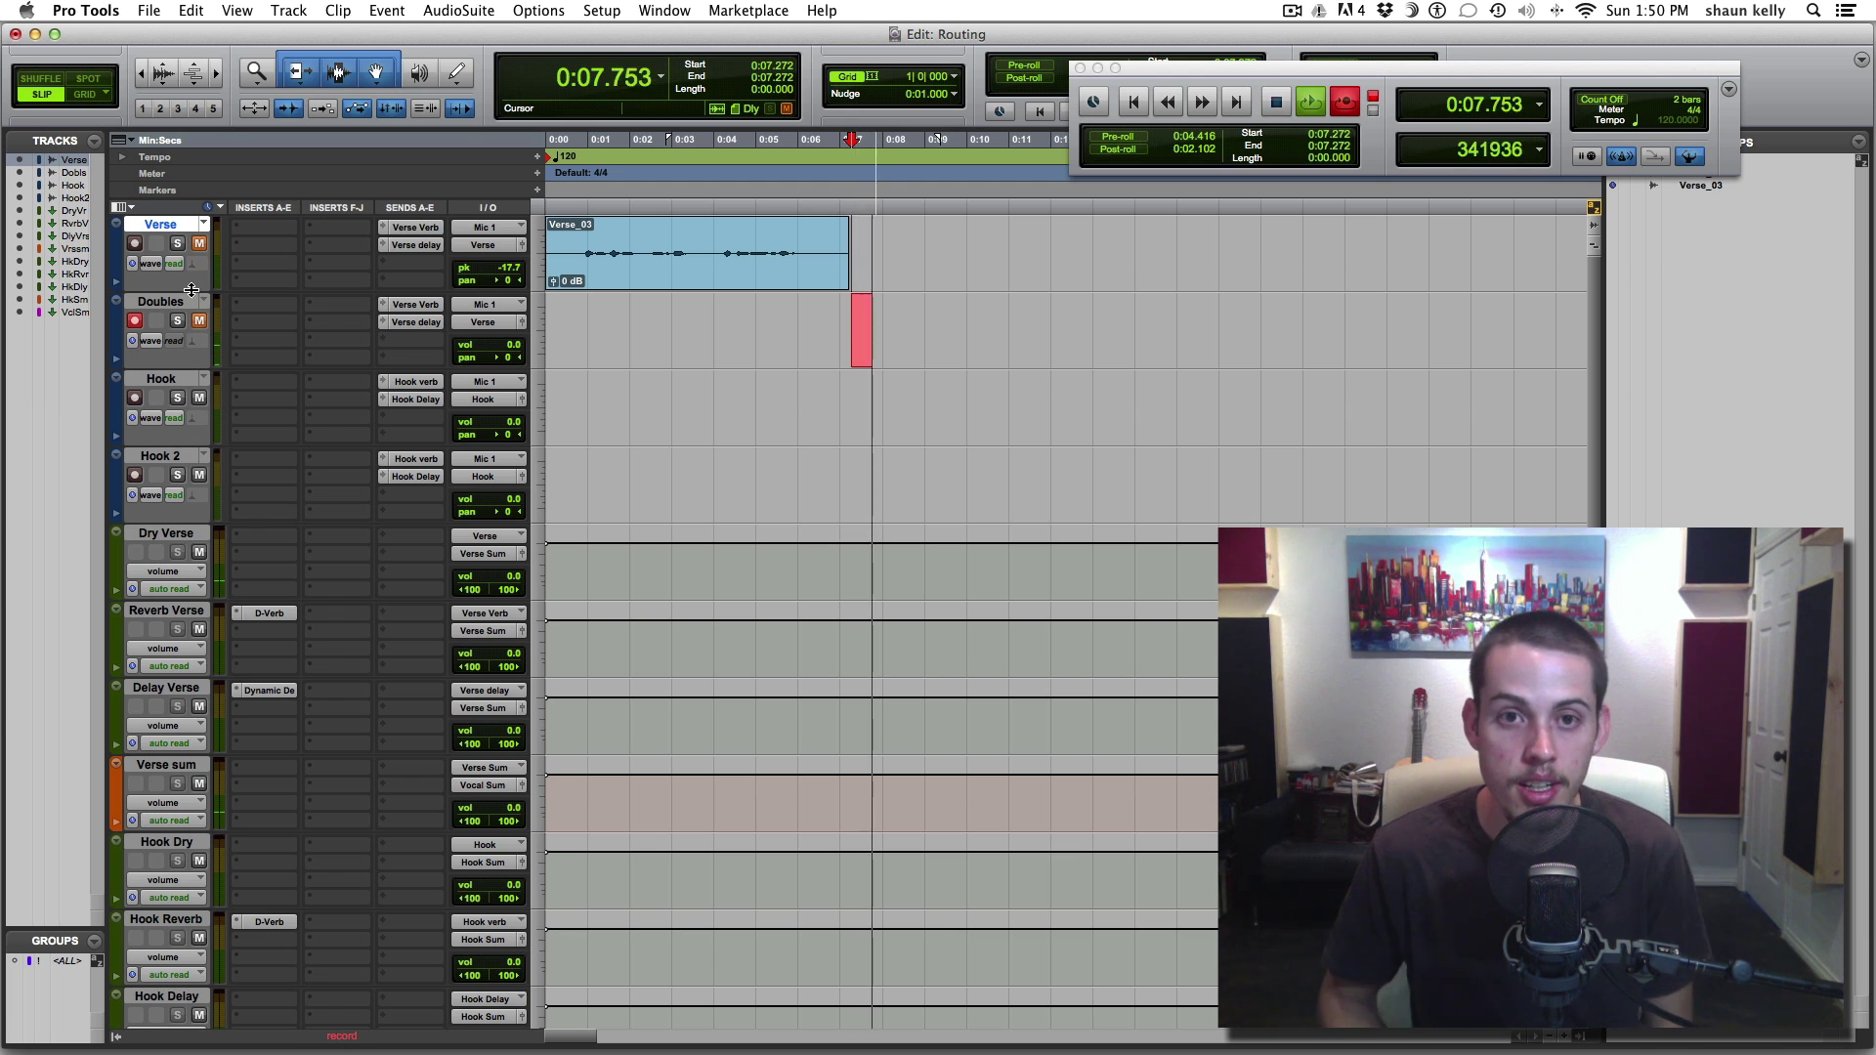
pyautogui.press('space')
pyautogui.press('Return')
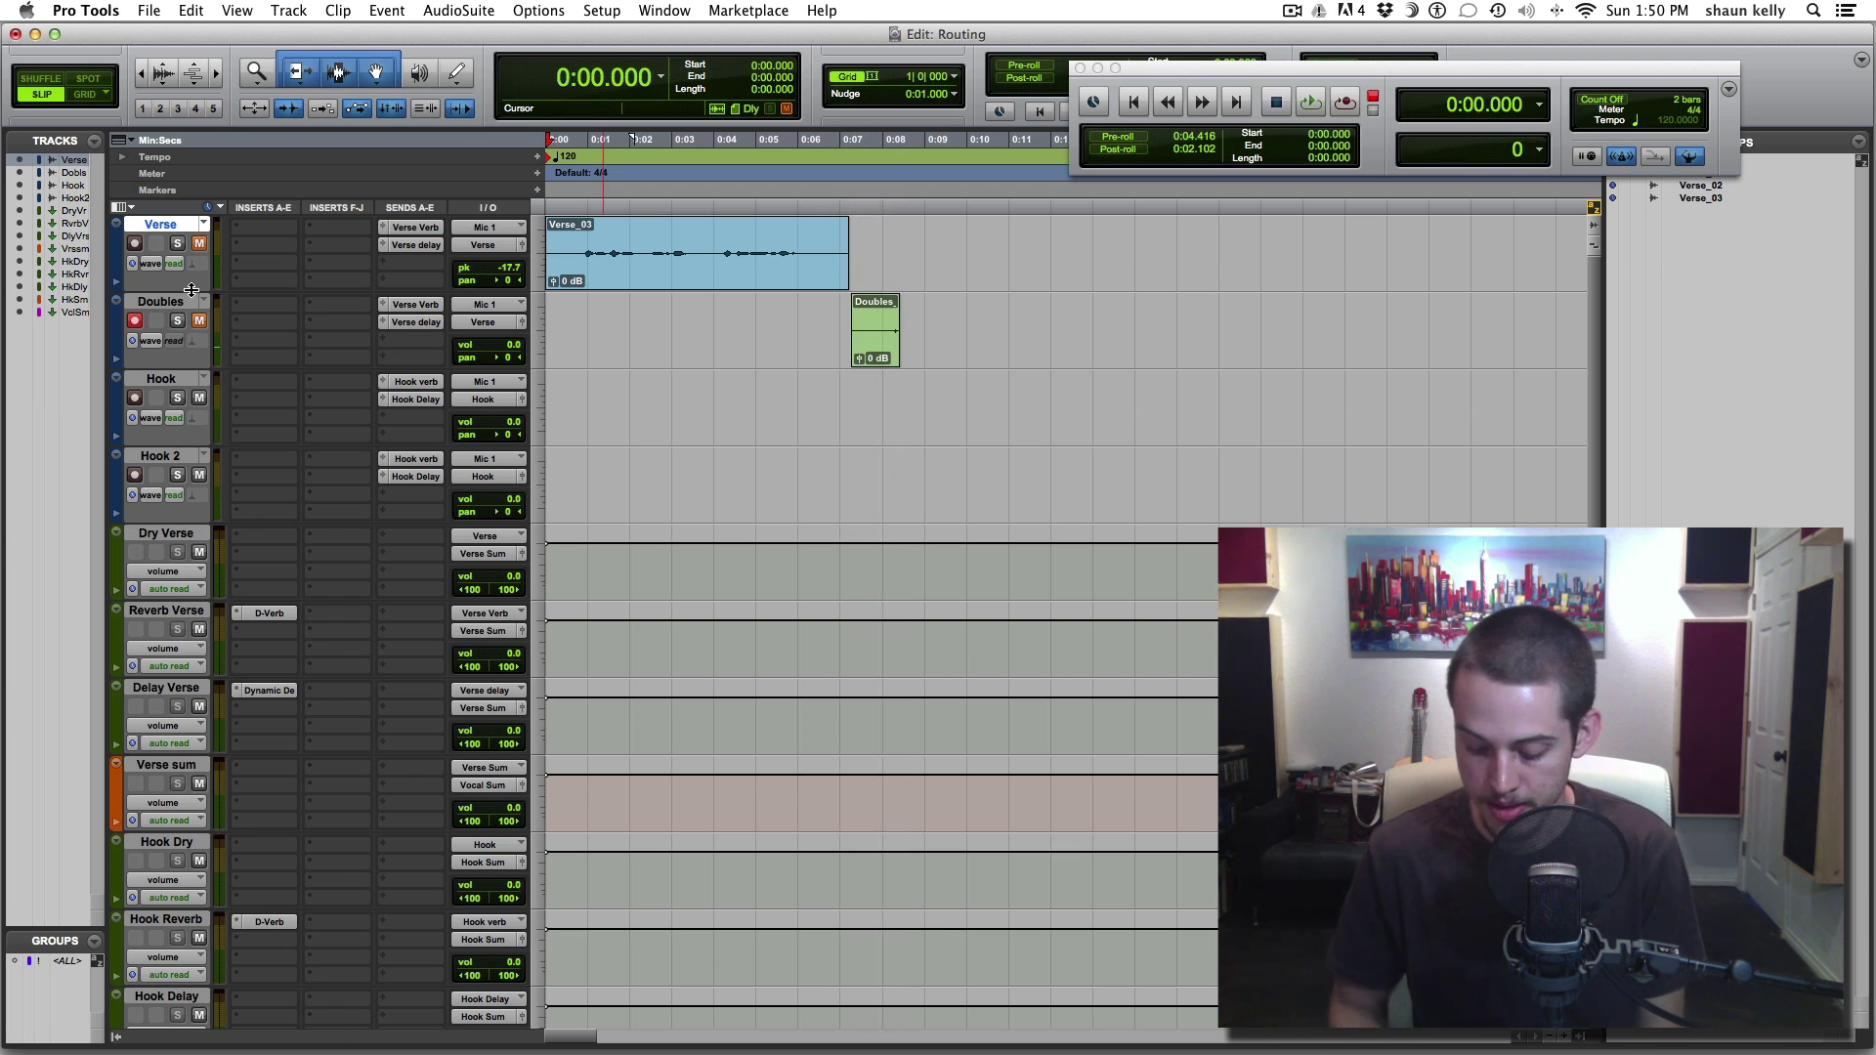
pyautogui.press('super+space')
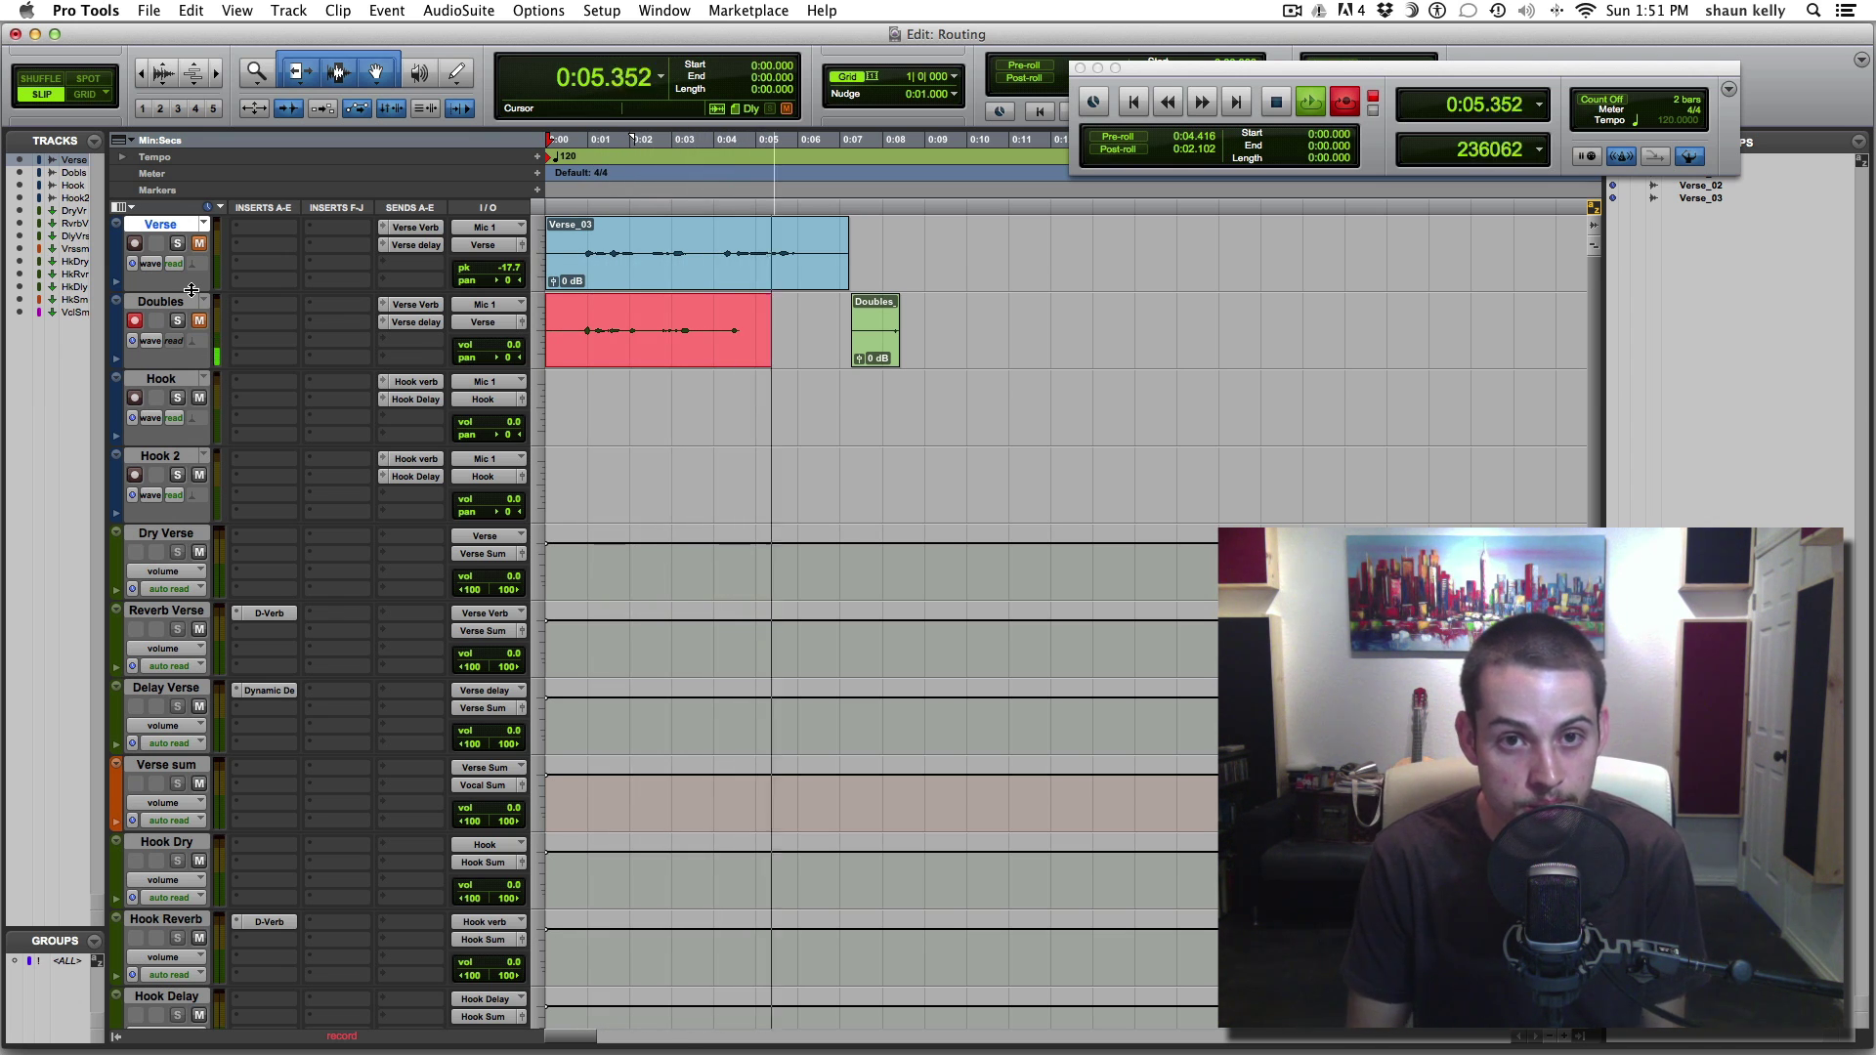
pyautogui.press('space')
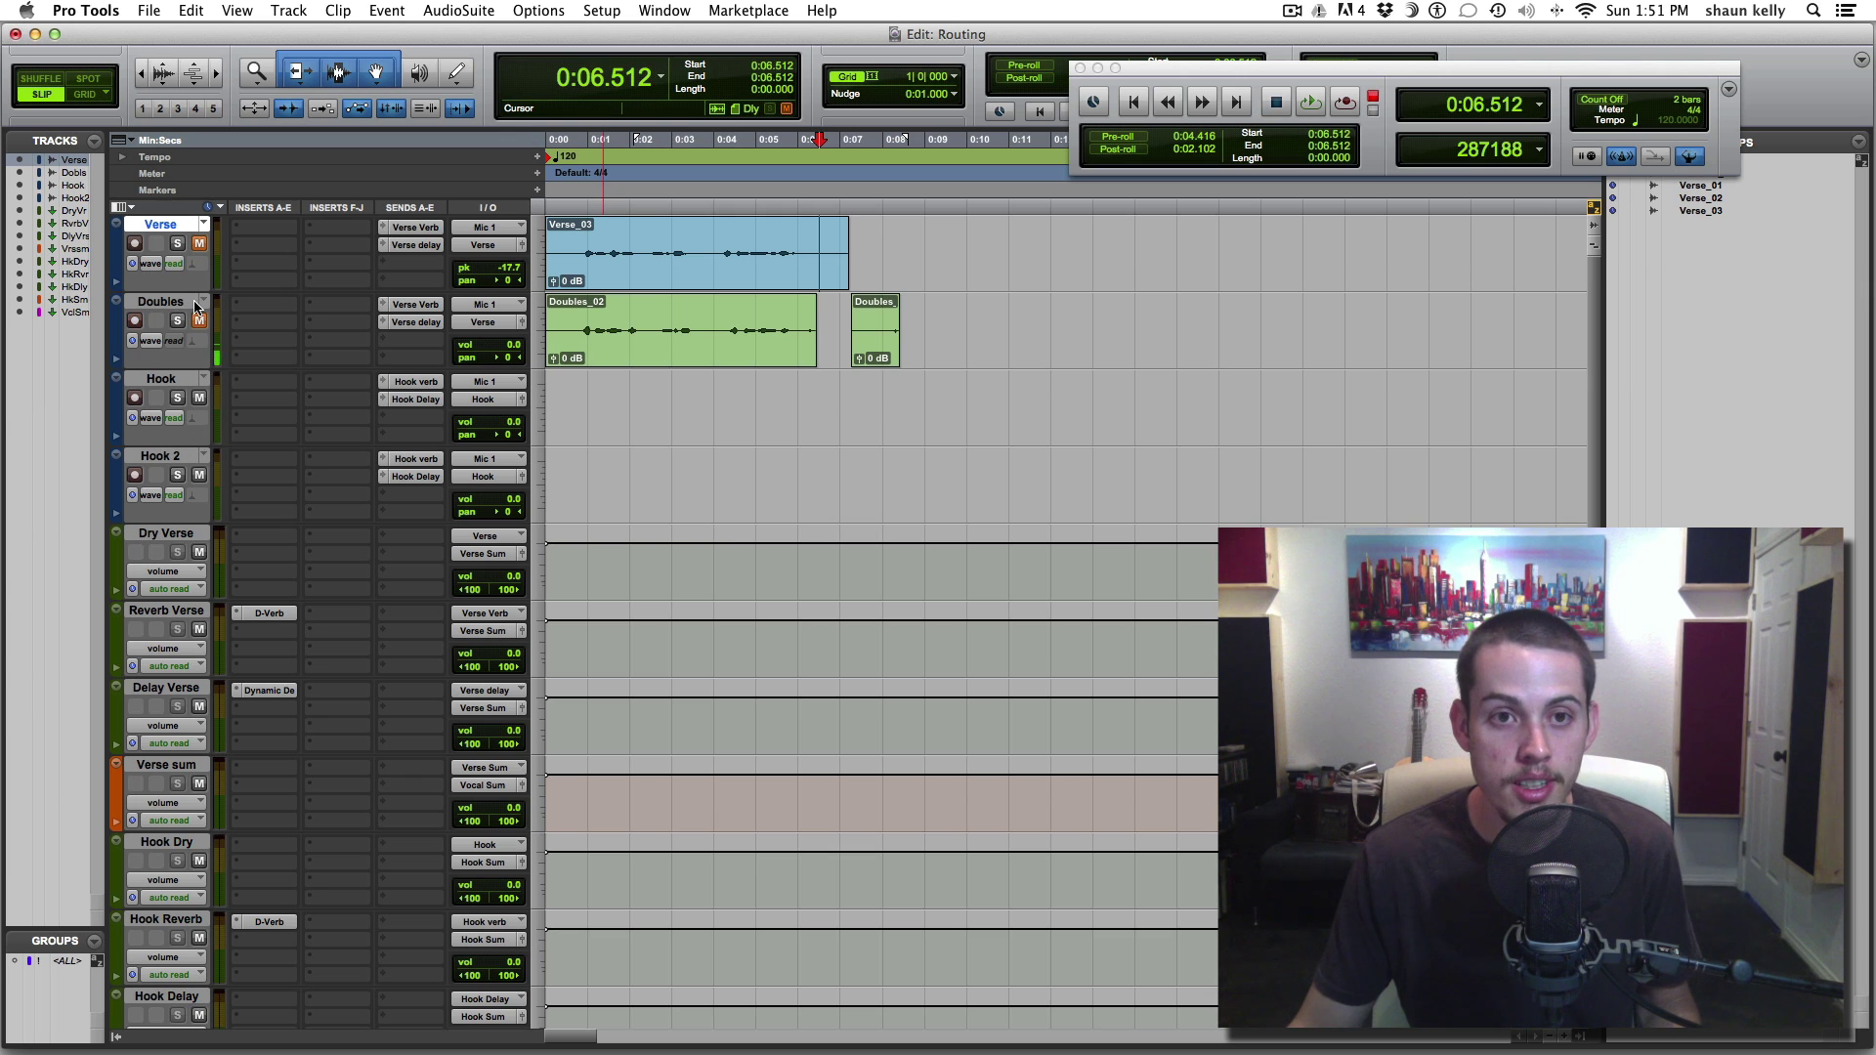
# Disarm the Doubles track and delete the stray short clip after its main take
pyautogui.click(136, 322)
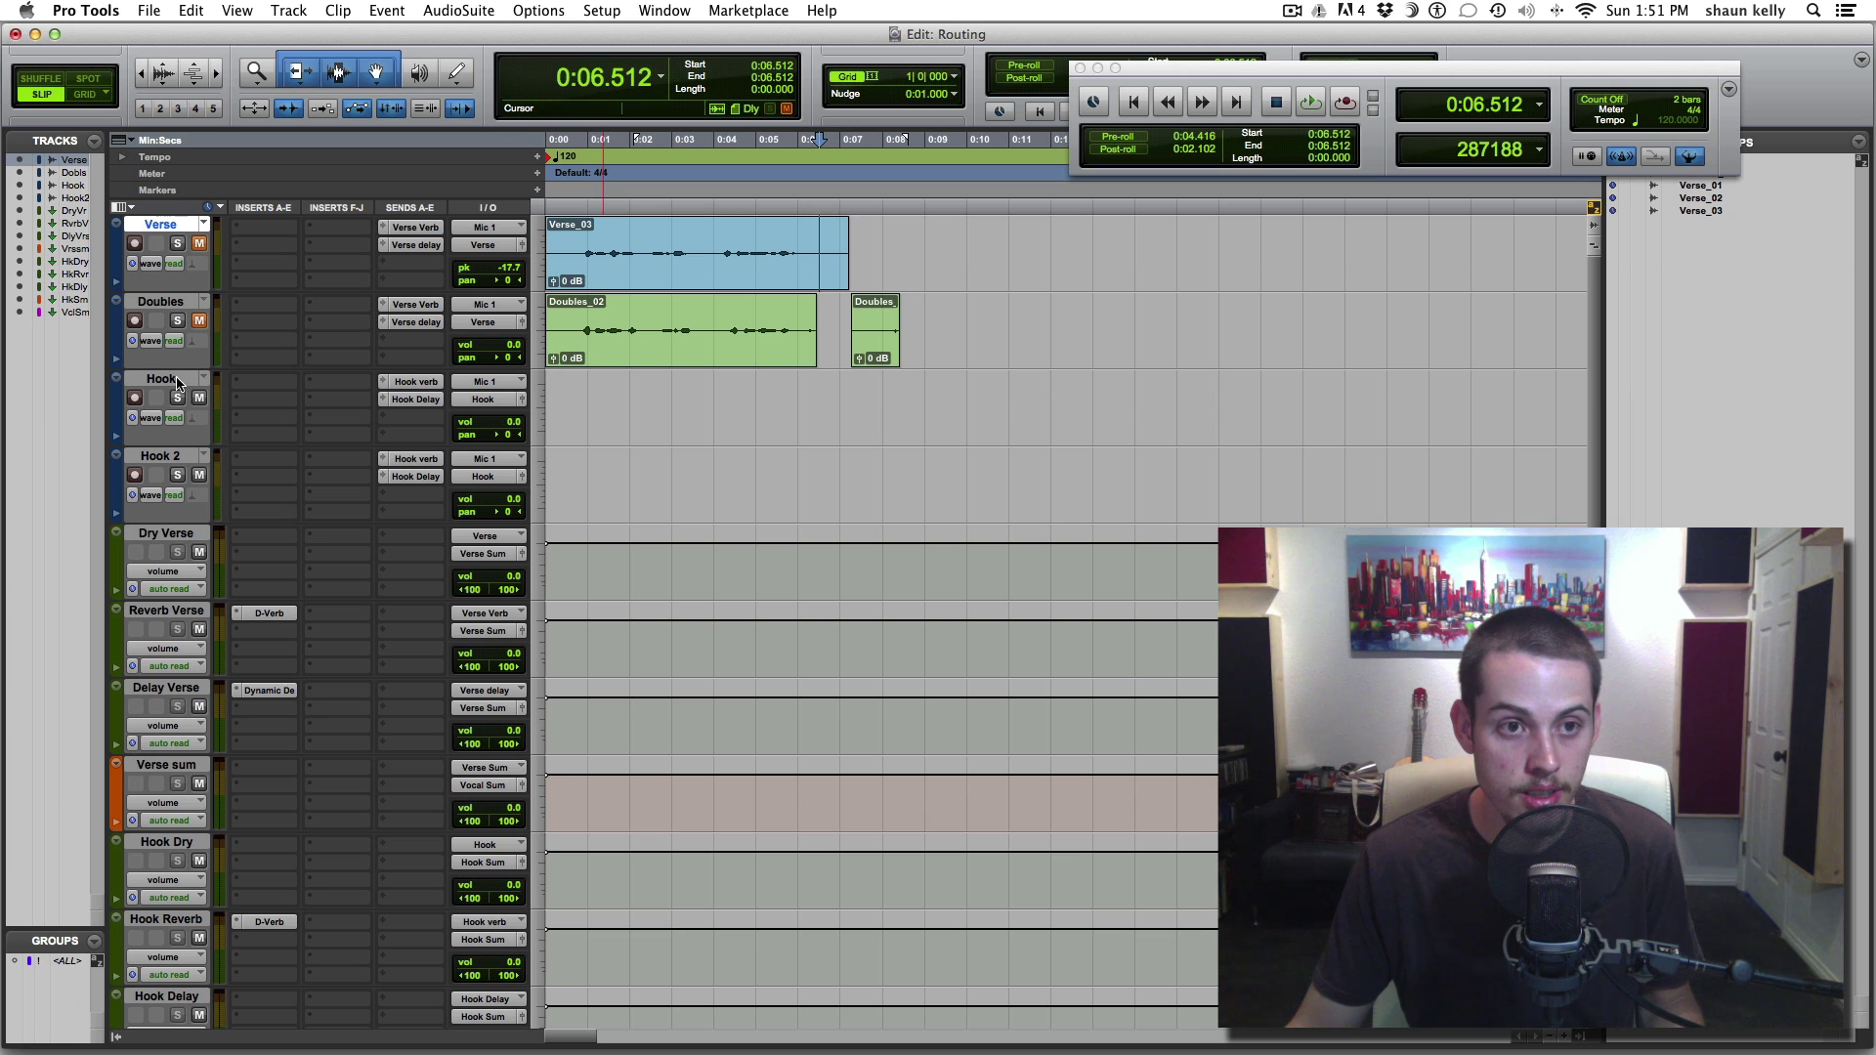
pyautogui.click(889, 357)
pyautogui.press('Delete')
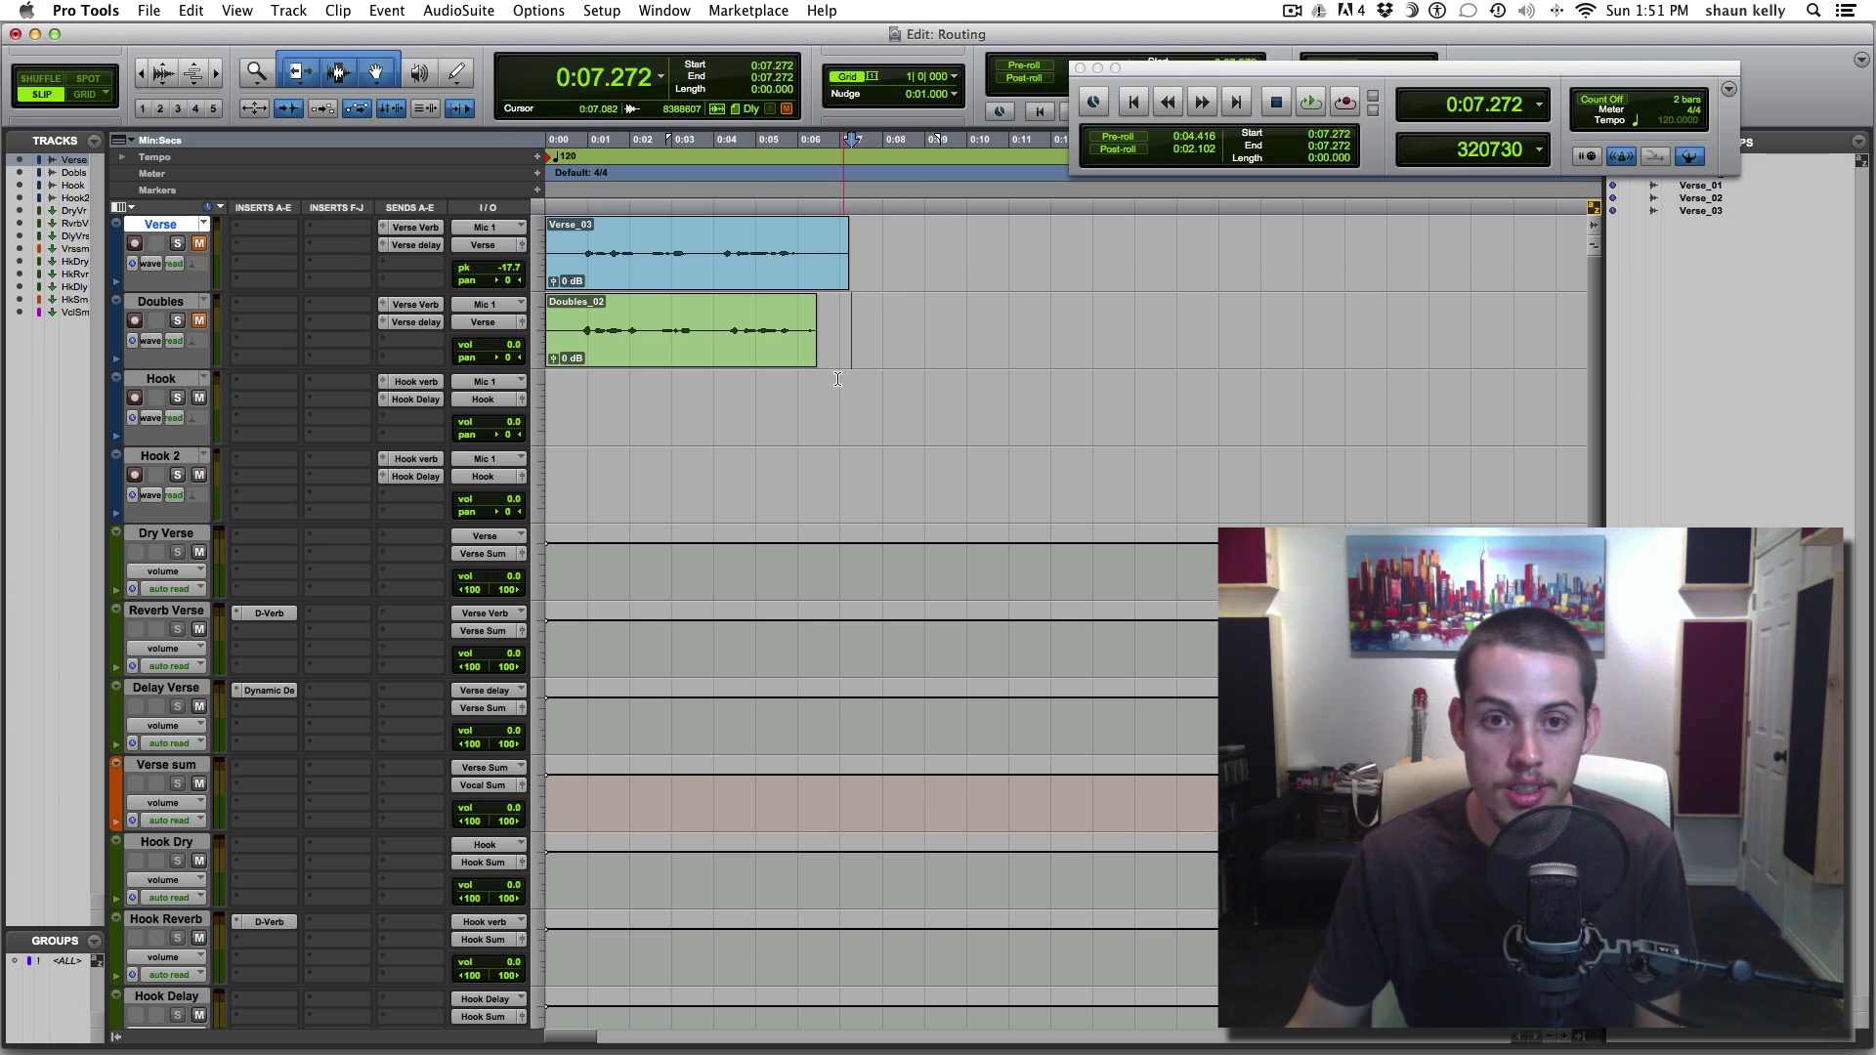
# Record a vocal take about 5.5 seconds long on the Hook track, starting at 0:06.130
pyautogui.click(837, 379)
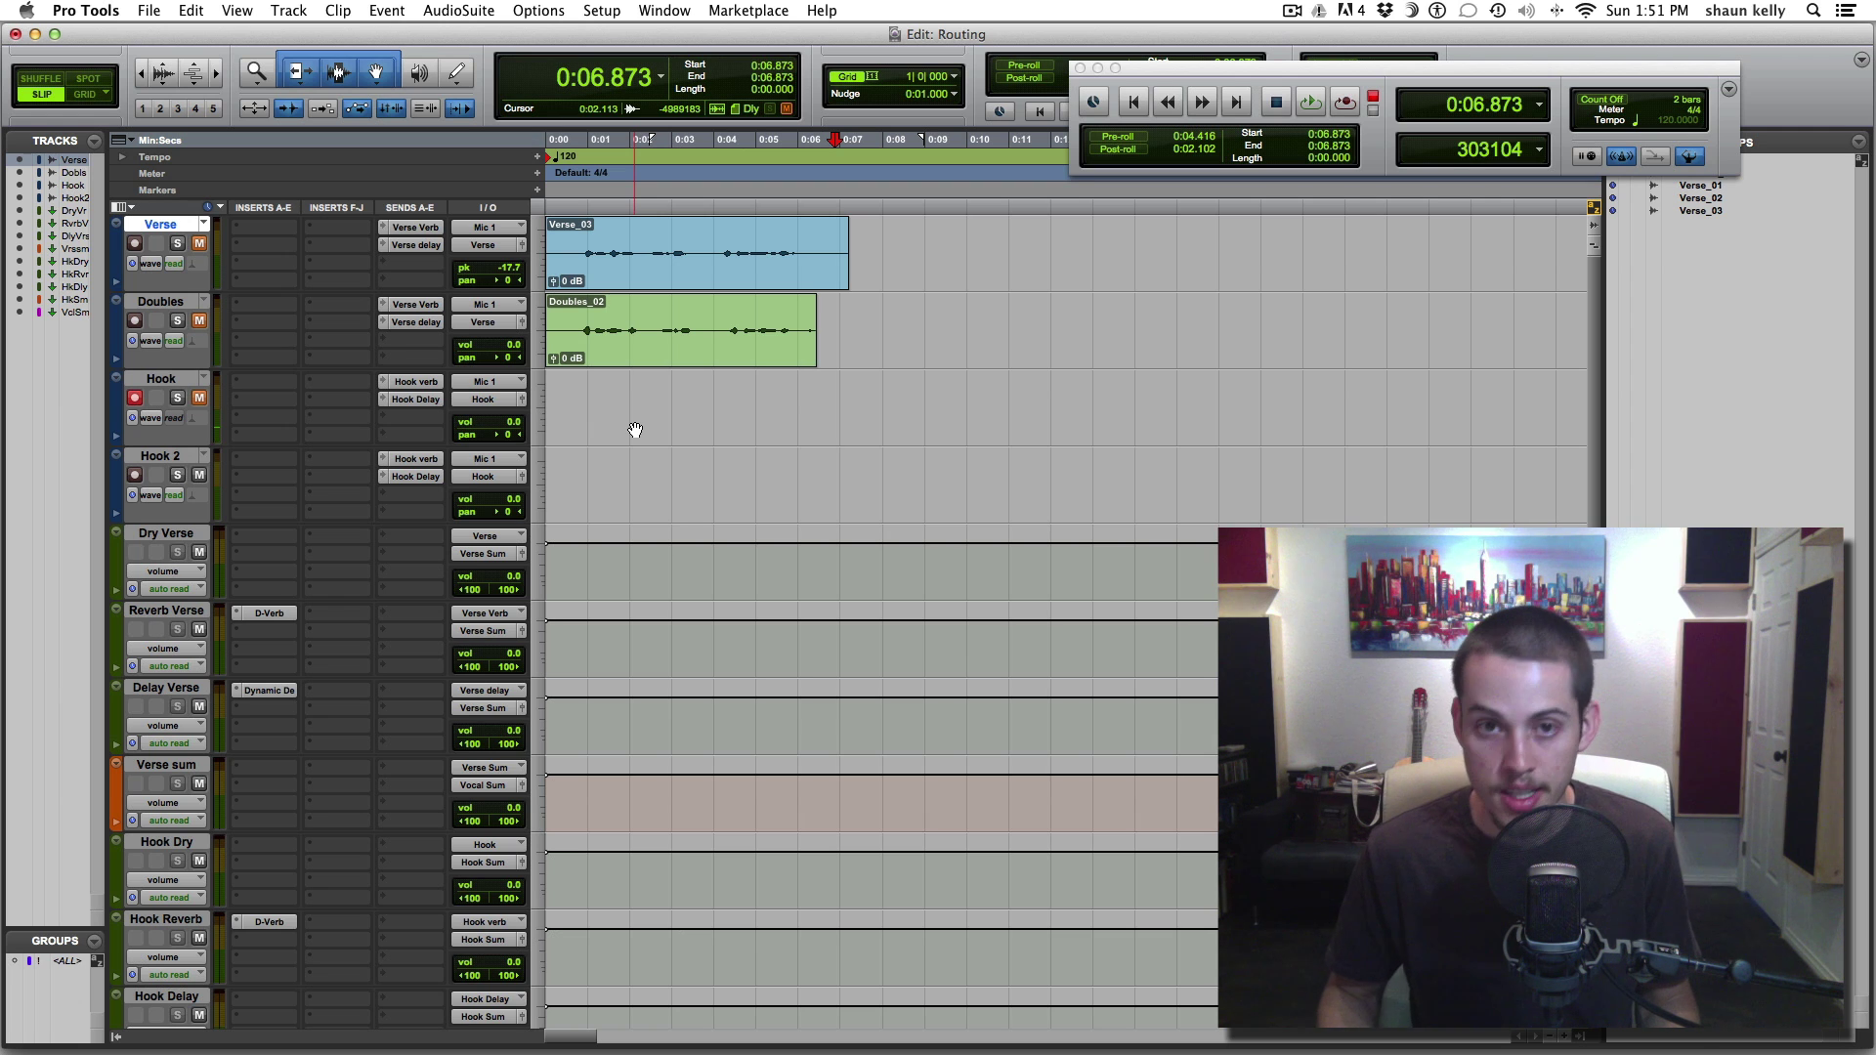
pyautogui.click(803, 392)
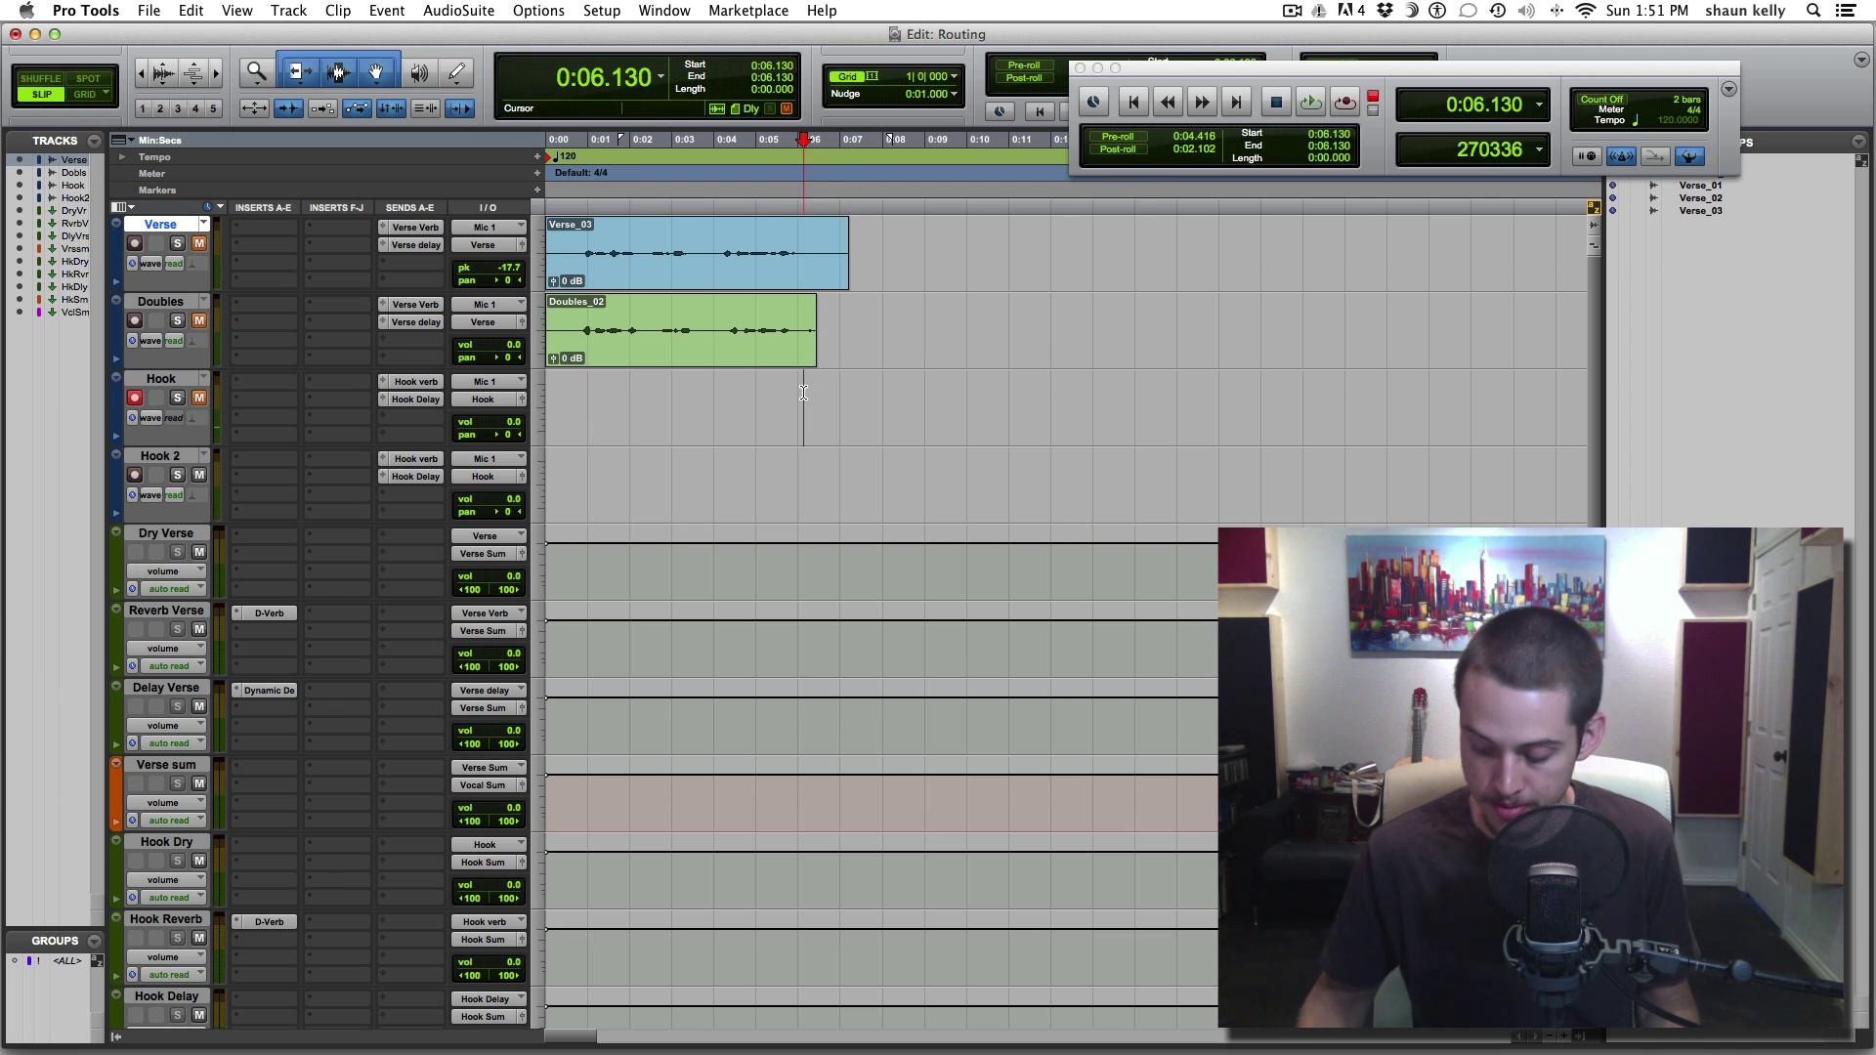
pyautogui.press('super+space')
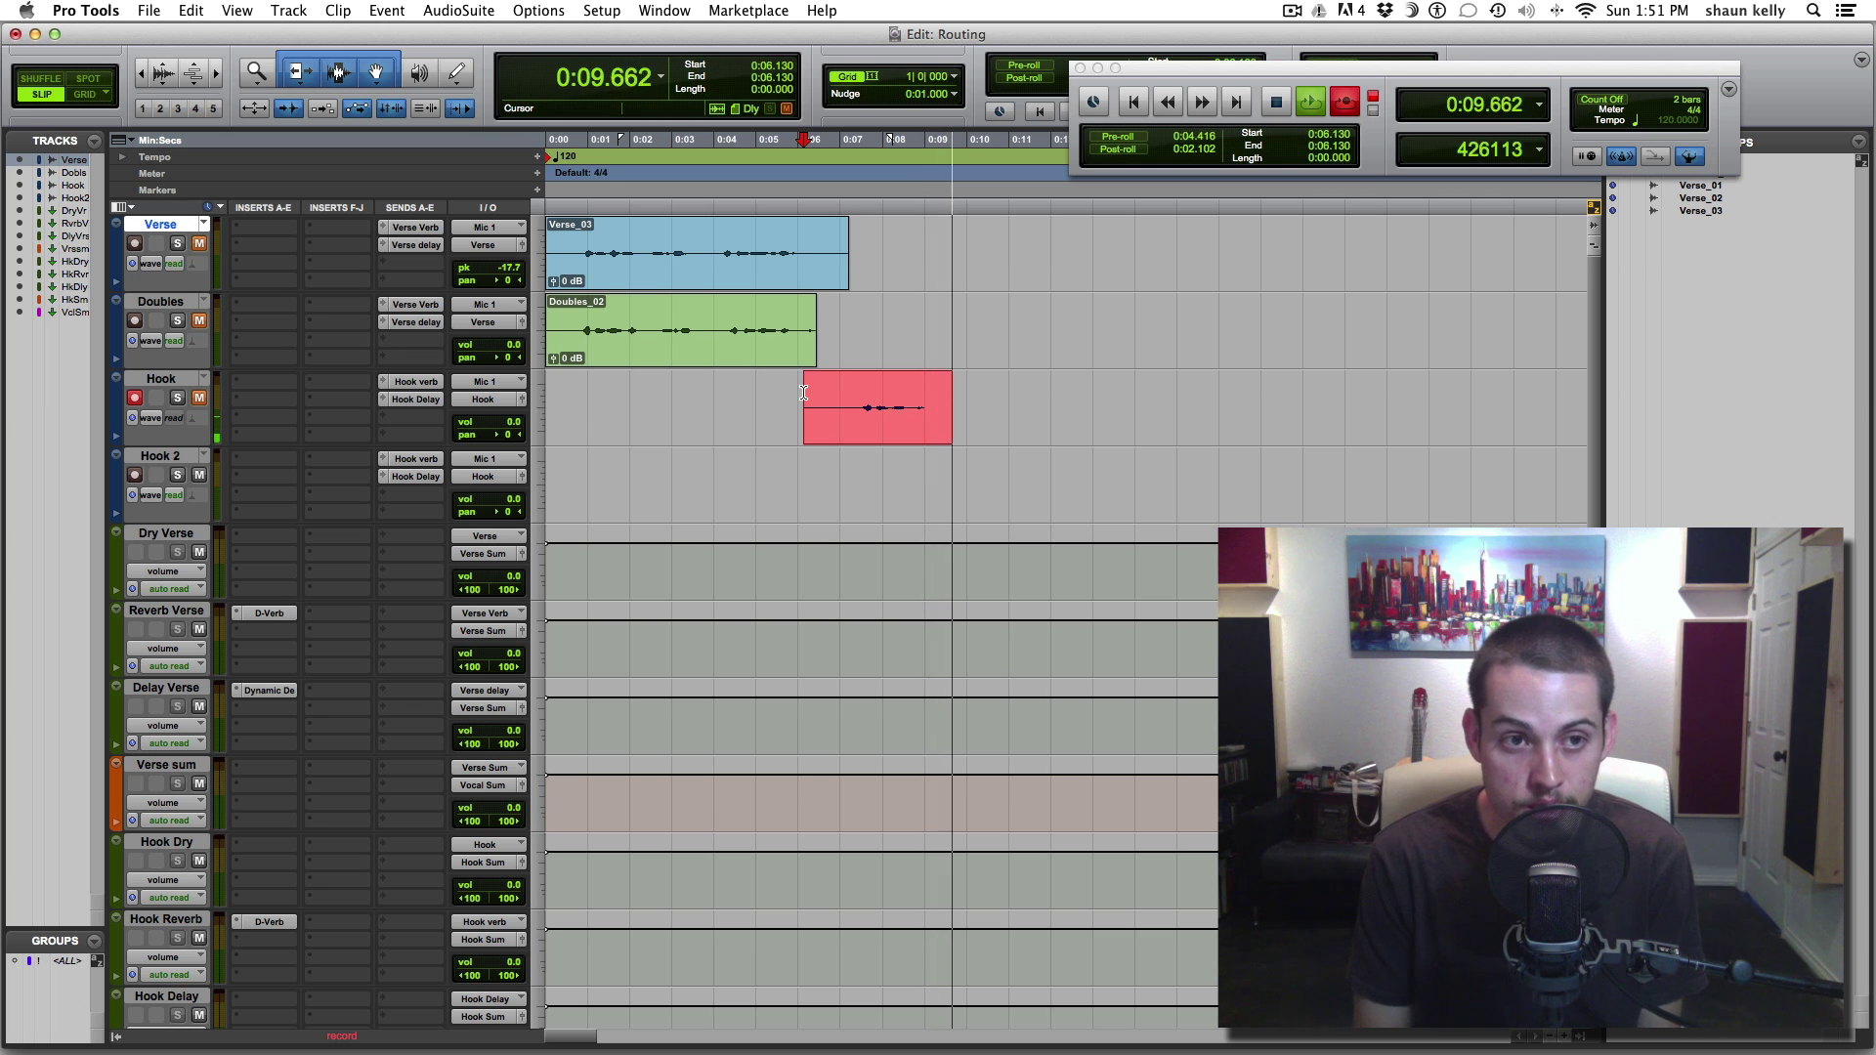
pyautogui.press('space')
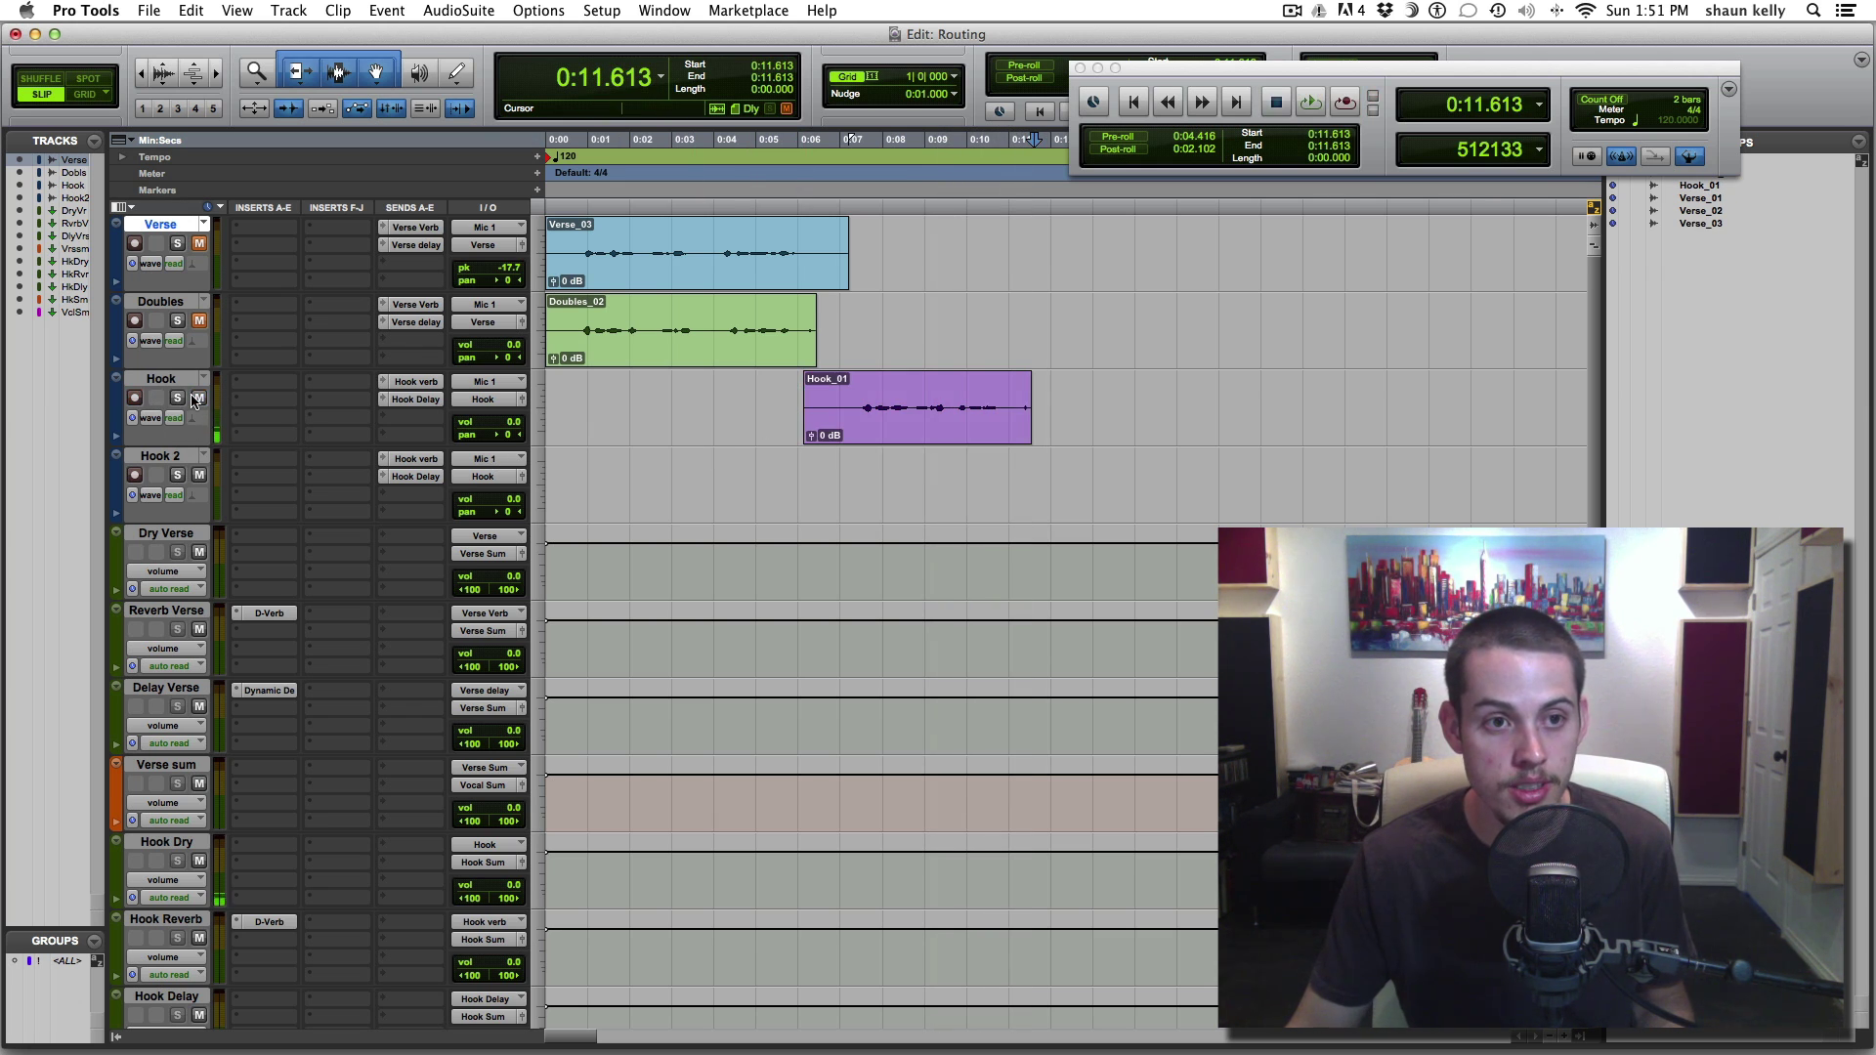
# Record a second hook take about 5.6 seconds long on the Hook 2 track, starting at 0:06.362
pyautogui.click(813, 469)
pyautogui.press('super+space')
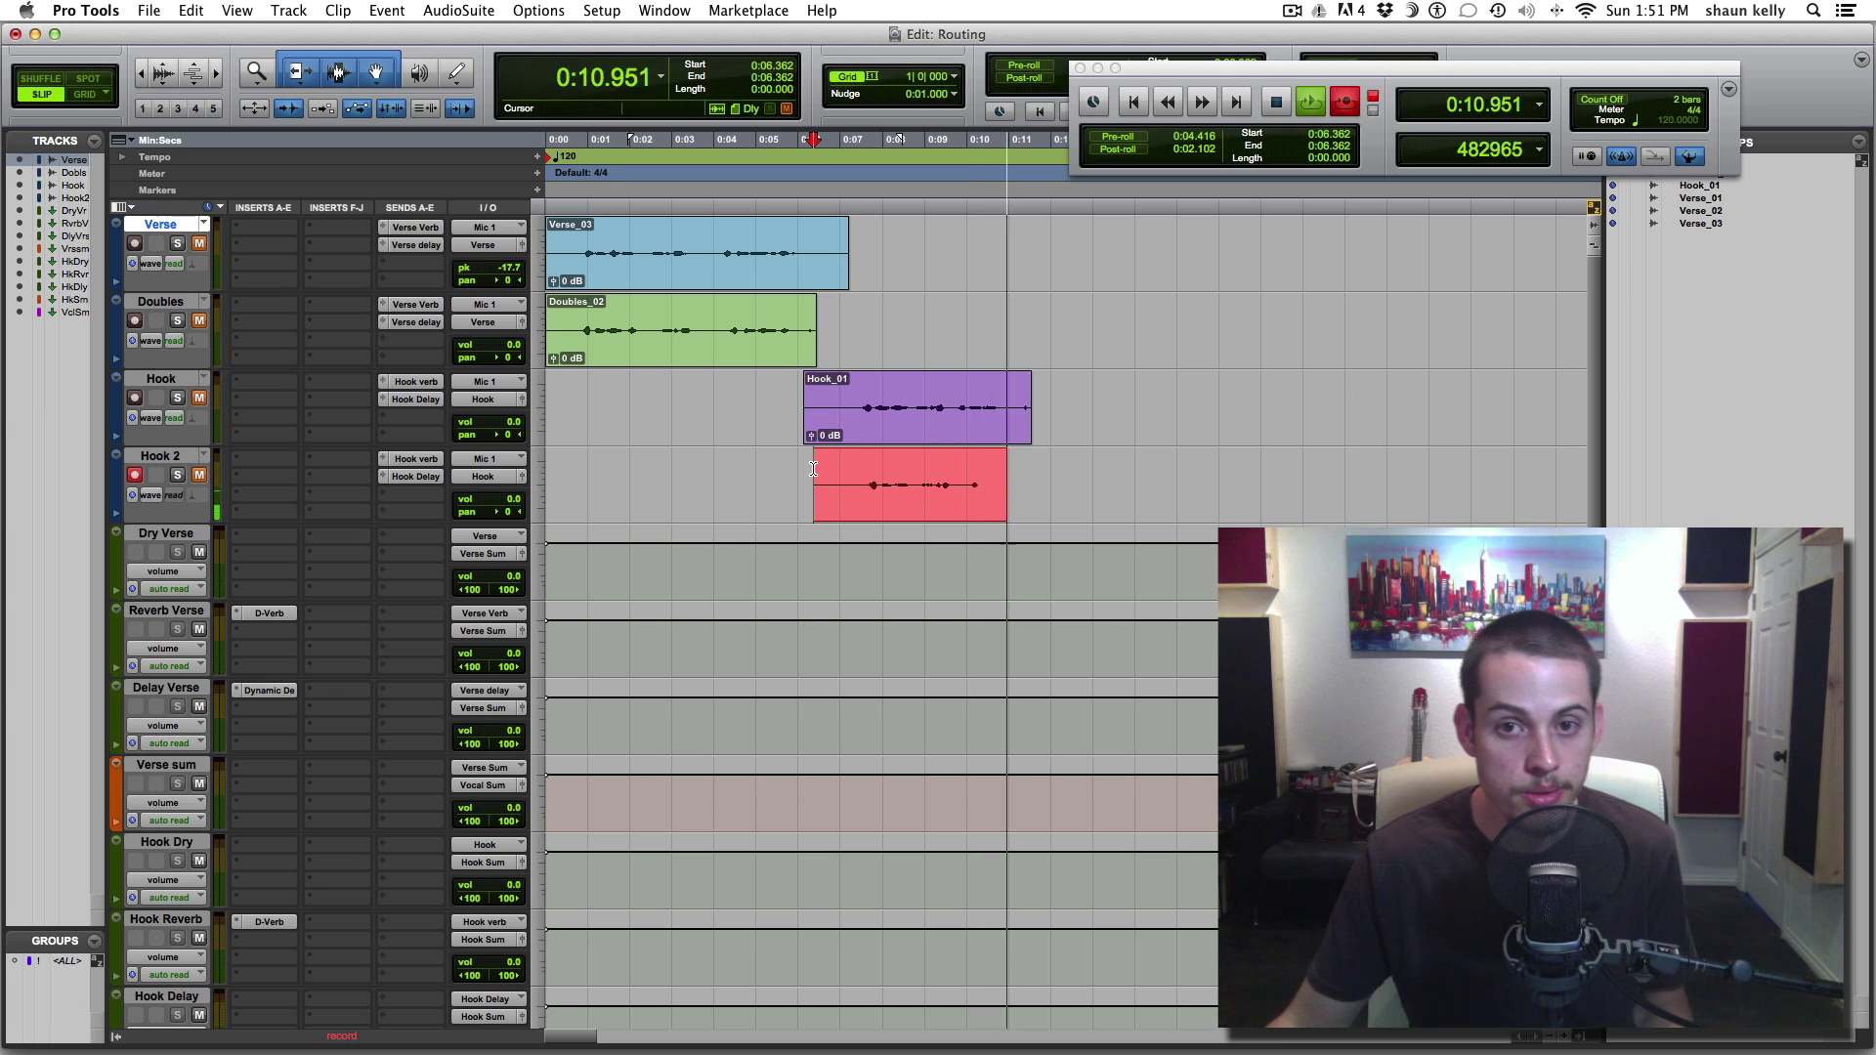
pyautogui.press('space')
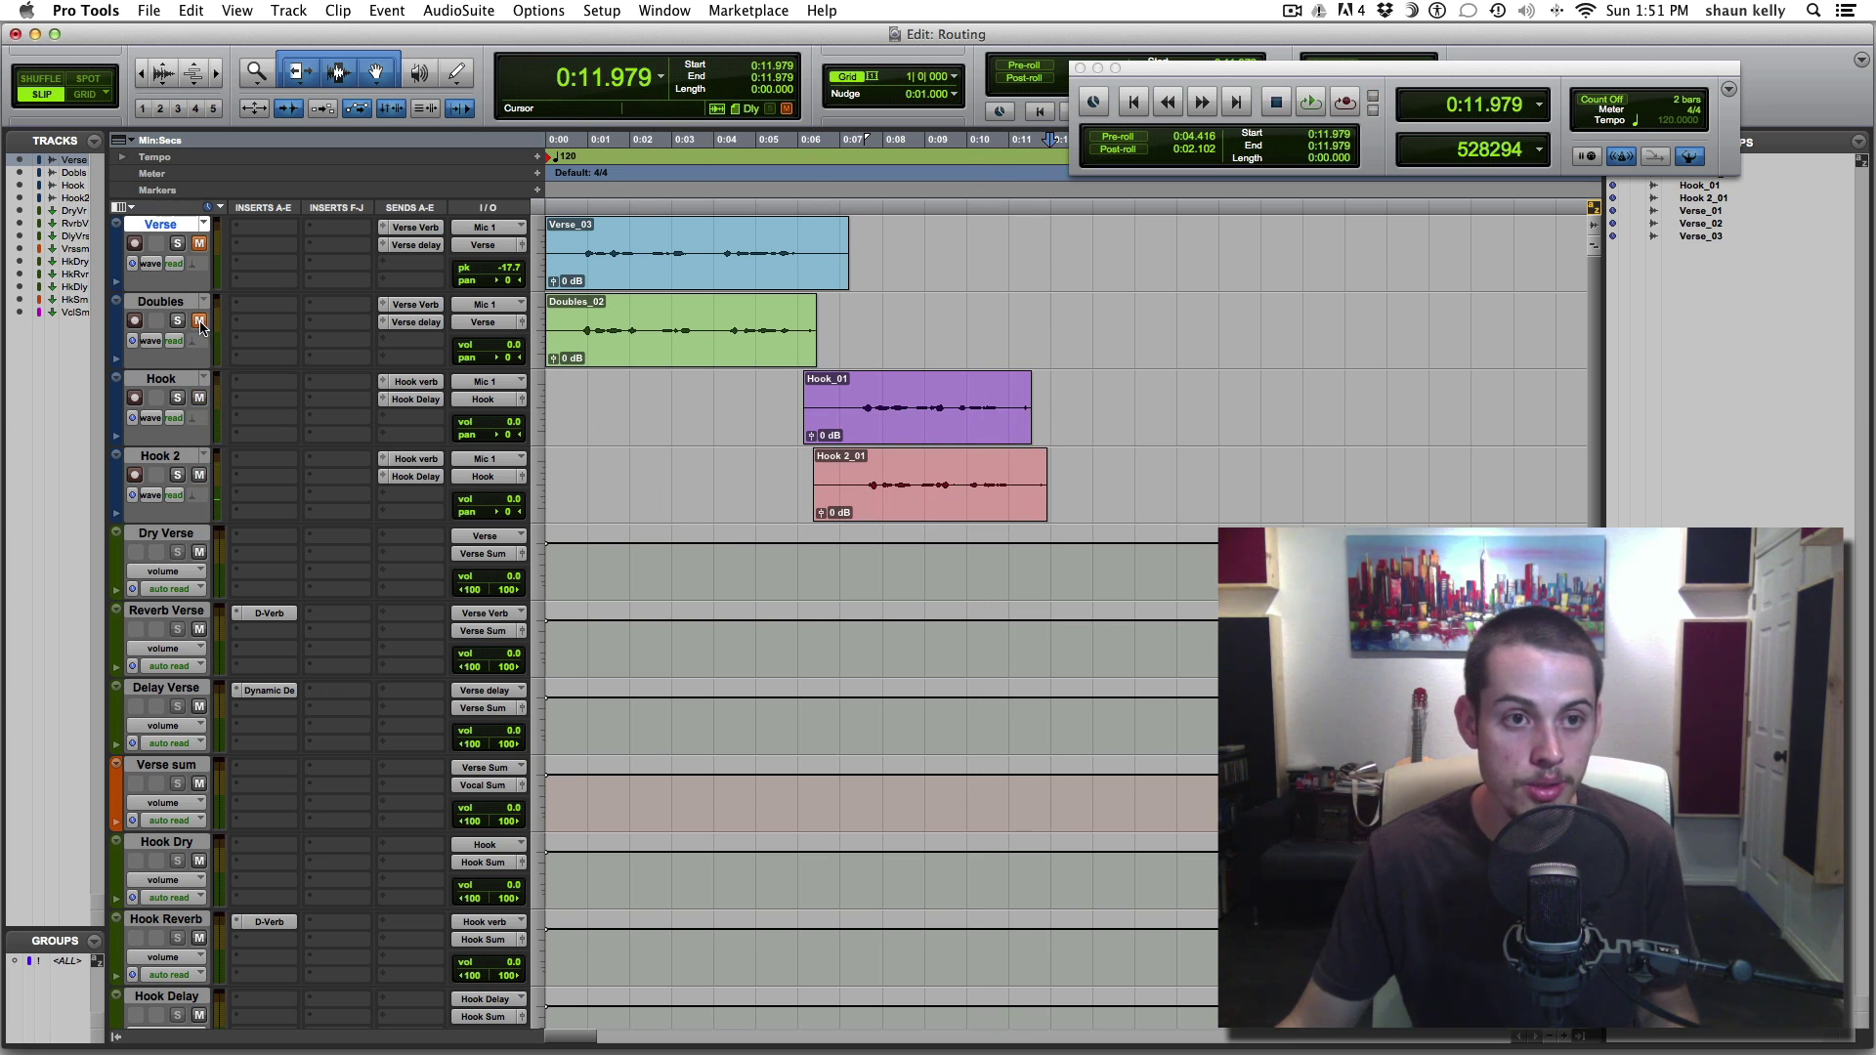
# Remove the silent beginnings and endings of the Hook and Hook 2 clips together so both share the same start and end
pyautogui.moveTo(848, 403); pyautogui.dragTo(746, 519)
pyautogui.press('Delete')
pyautogui.moveTo(1010, 410); pyautogui.dragTo(1091, 488)
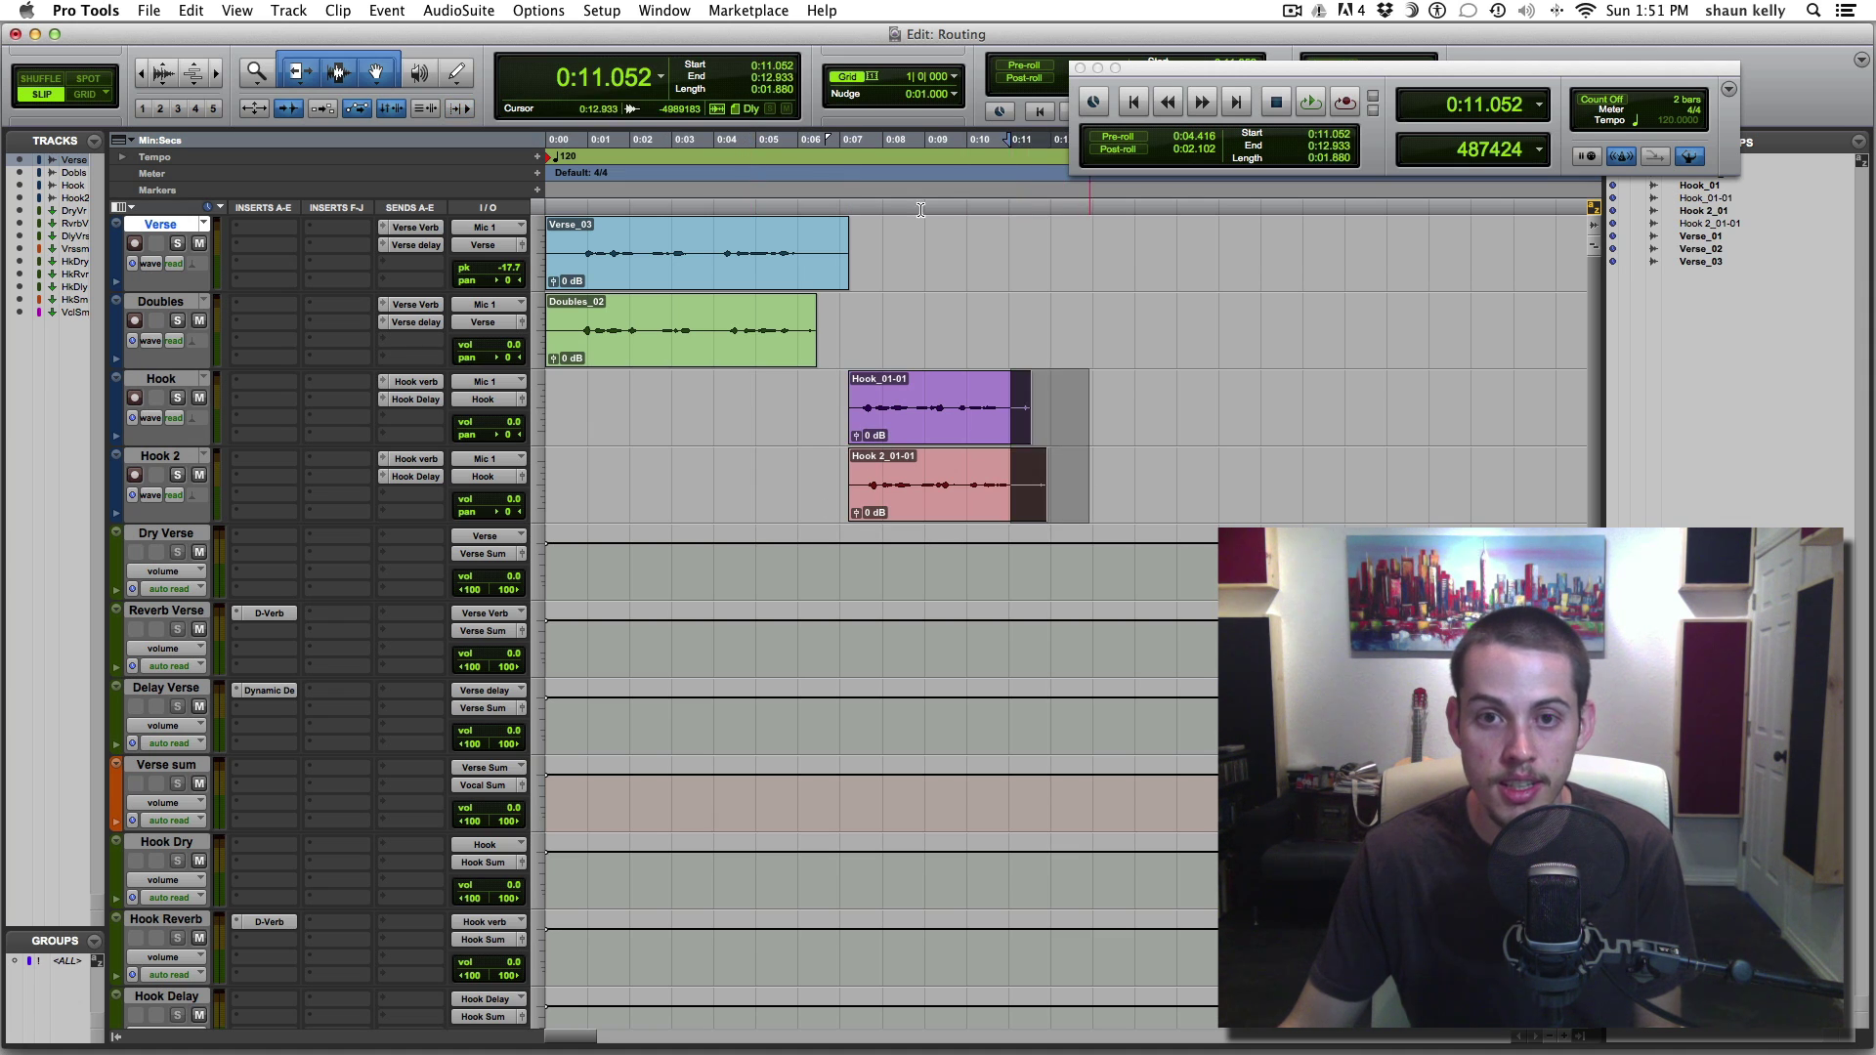
pyautogui.press('Delete')
# Cut the excess endings and the silent beginnings from the Verse and Doubles clips together
pyautogui.moveTo(814, 244); pyautogui.dragTo(891, 337)
pyautogui.press('Delete')
pyautogui.moveTo(573, 269); pyautogui.dragTo(539, 337)
pyautogui.press('Delete')
# Play back the verse from the session start and delete the opening phrase from both the Verse and Doubles clips
pyautogui.press('space')
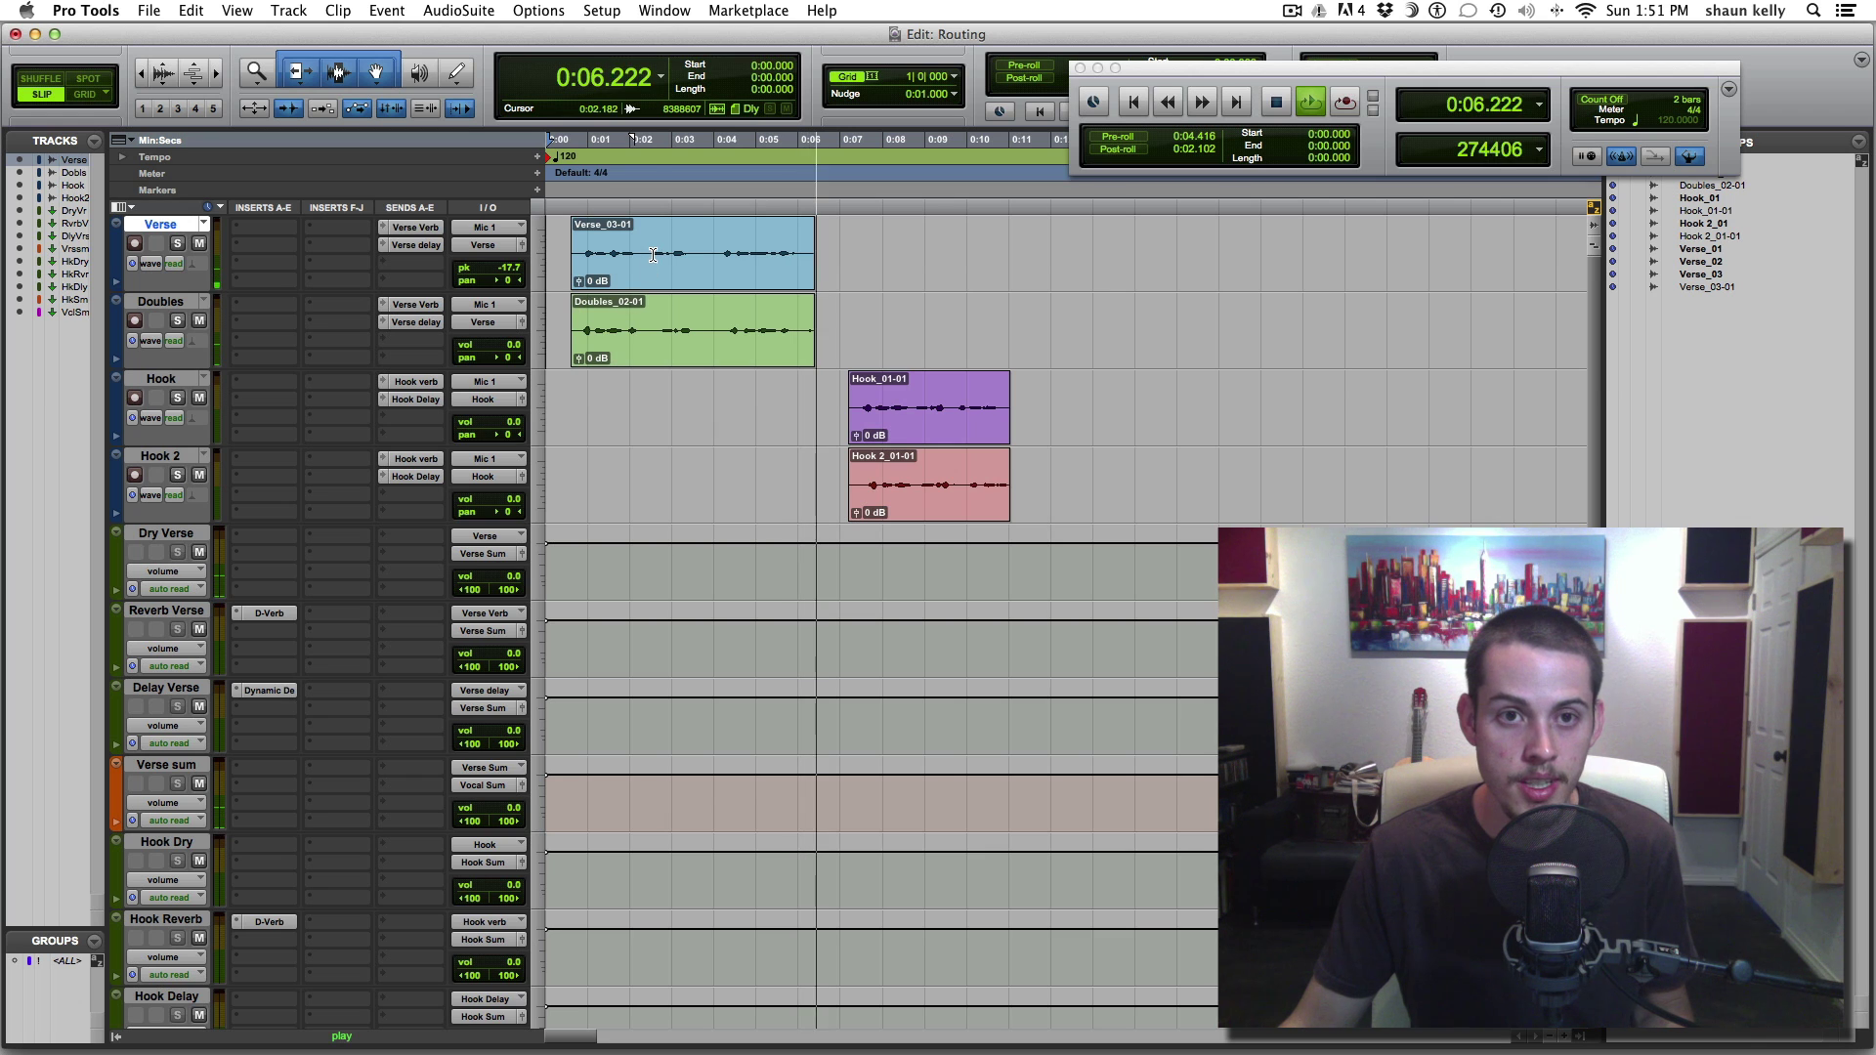
pyautogui.press('space')
pyautogui.moveTo(650, 227); pyautogui.dragTo(563, 359)
pyautogui.press('Delete')
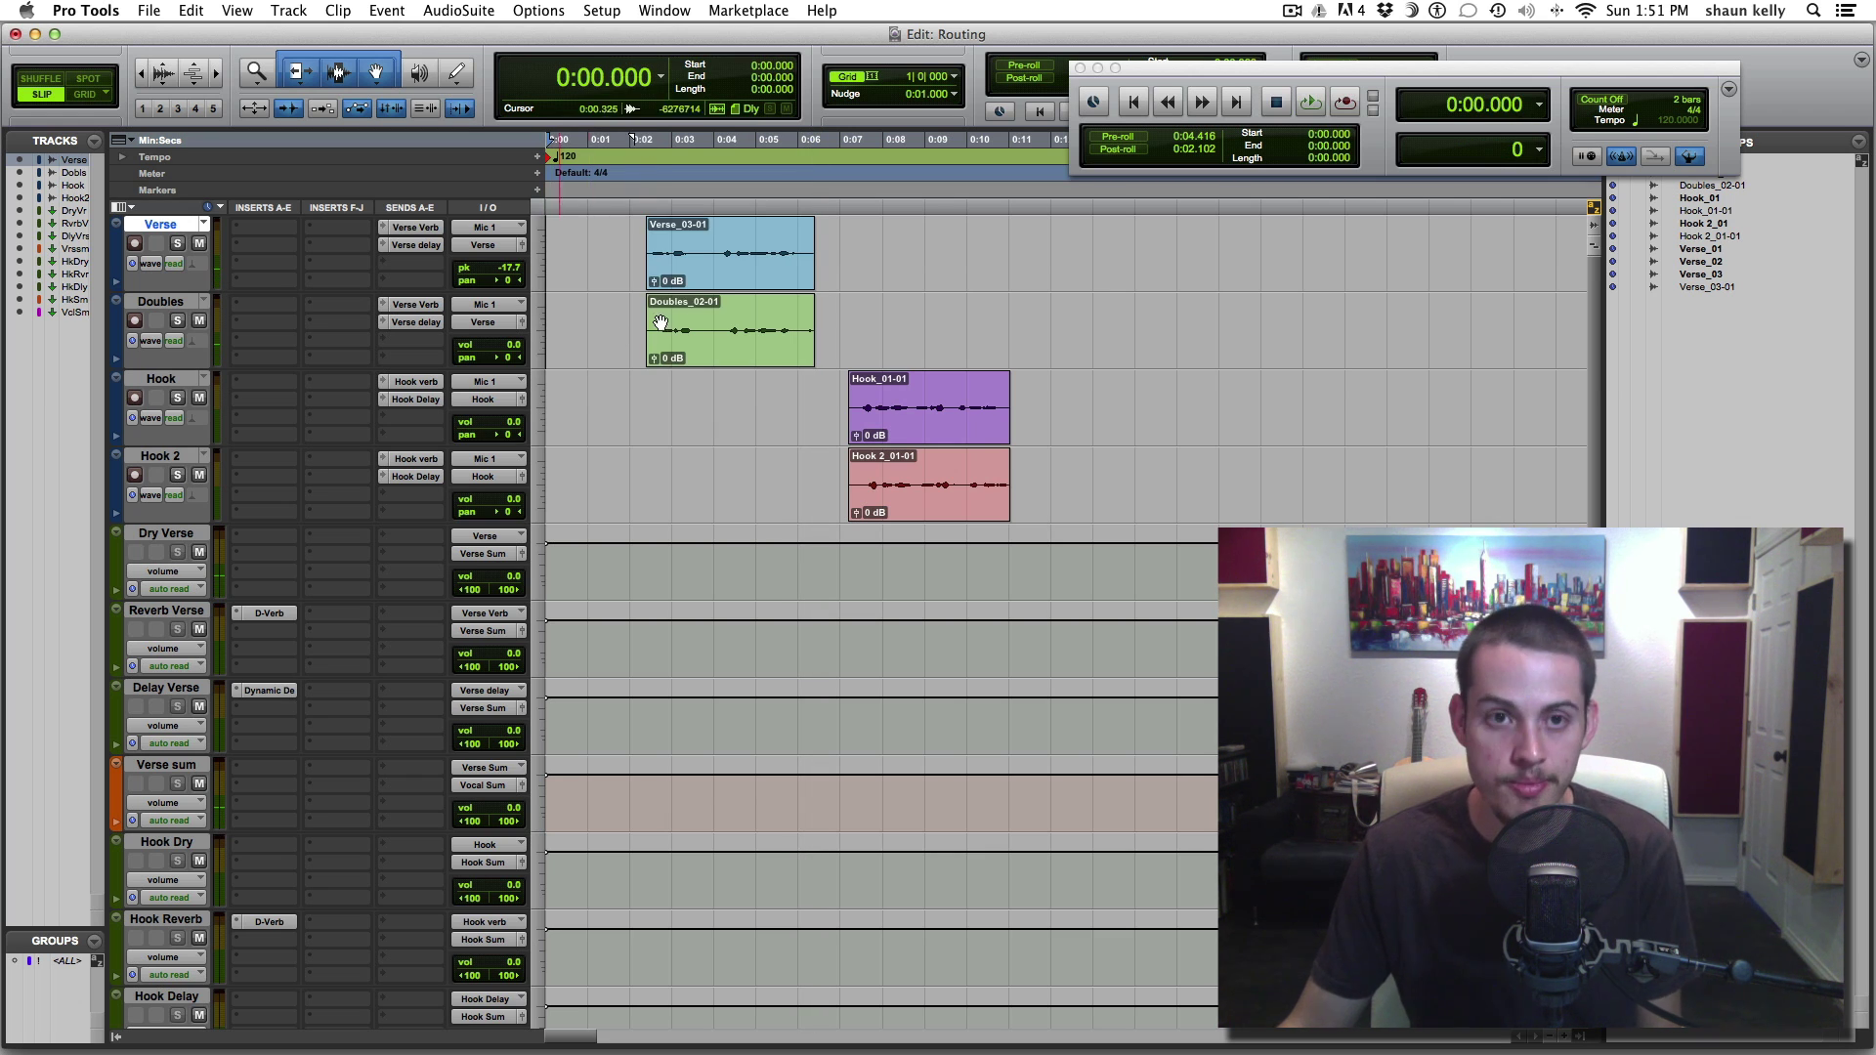
# Look over the trimmed clips on the Verse, Doubles, Hook and Hook 2 tracks and the aux and sum tracks below them
pyautogui.click(692, 284)
pyautogui.click(674, 383)
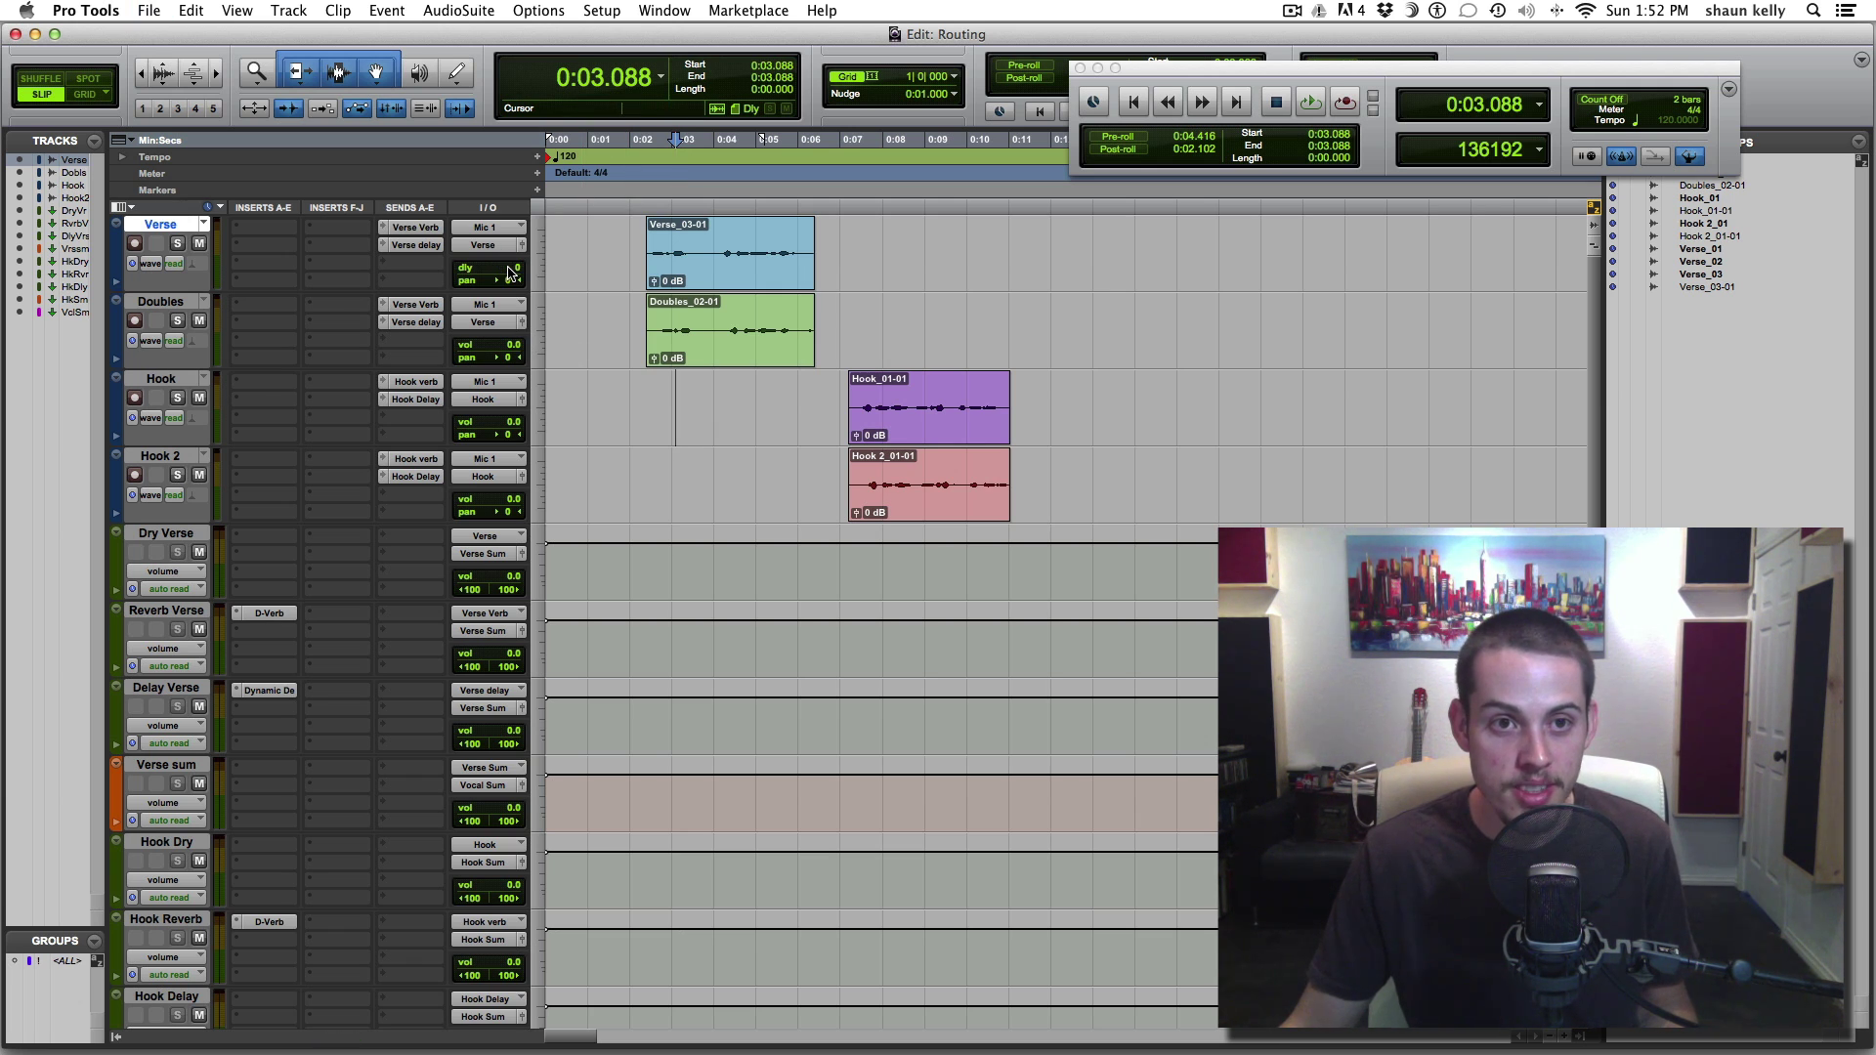
pyautogui.click(719, 260)
pyautogui.click(712, 244)
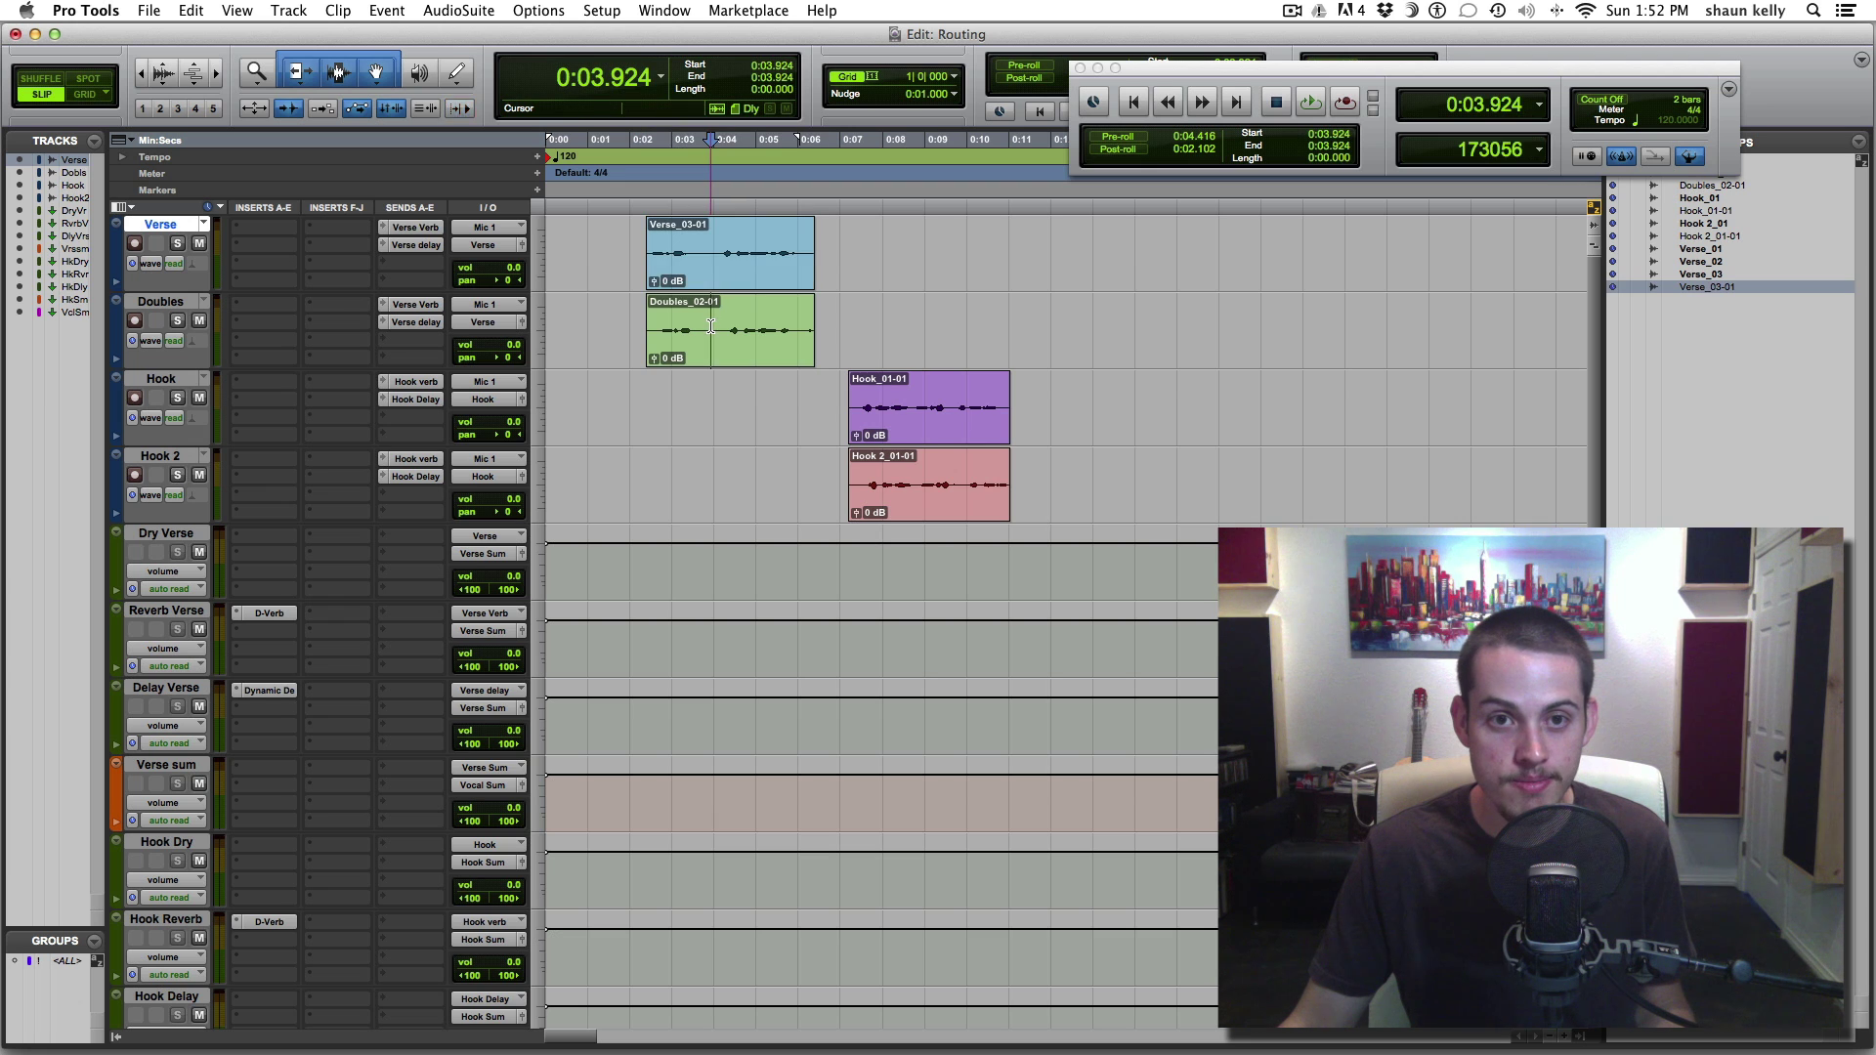
pyautogui.click(709, 351)
pyautogui.click(920, 442)
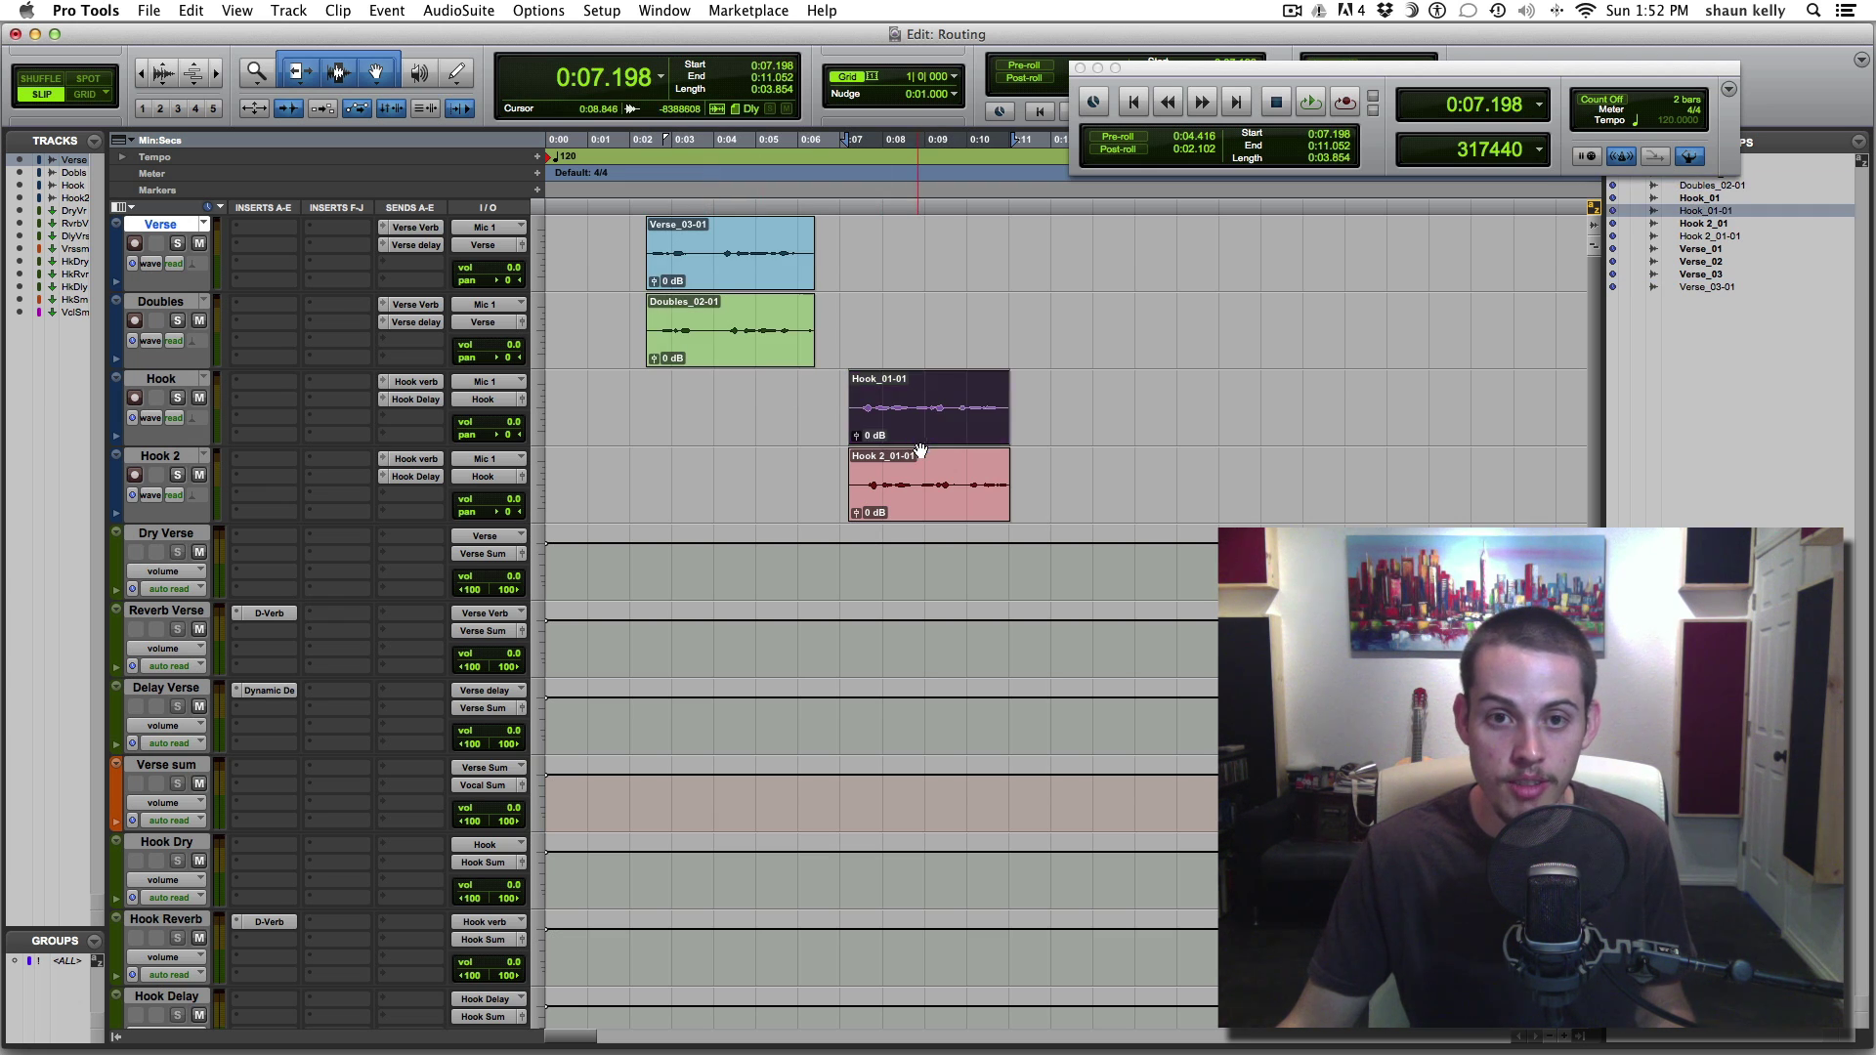
pyautogui.click(924, 511)
pyautogui.scroll(-2, 747, 450)
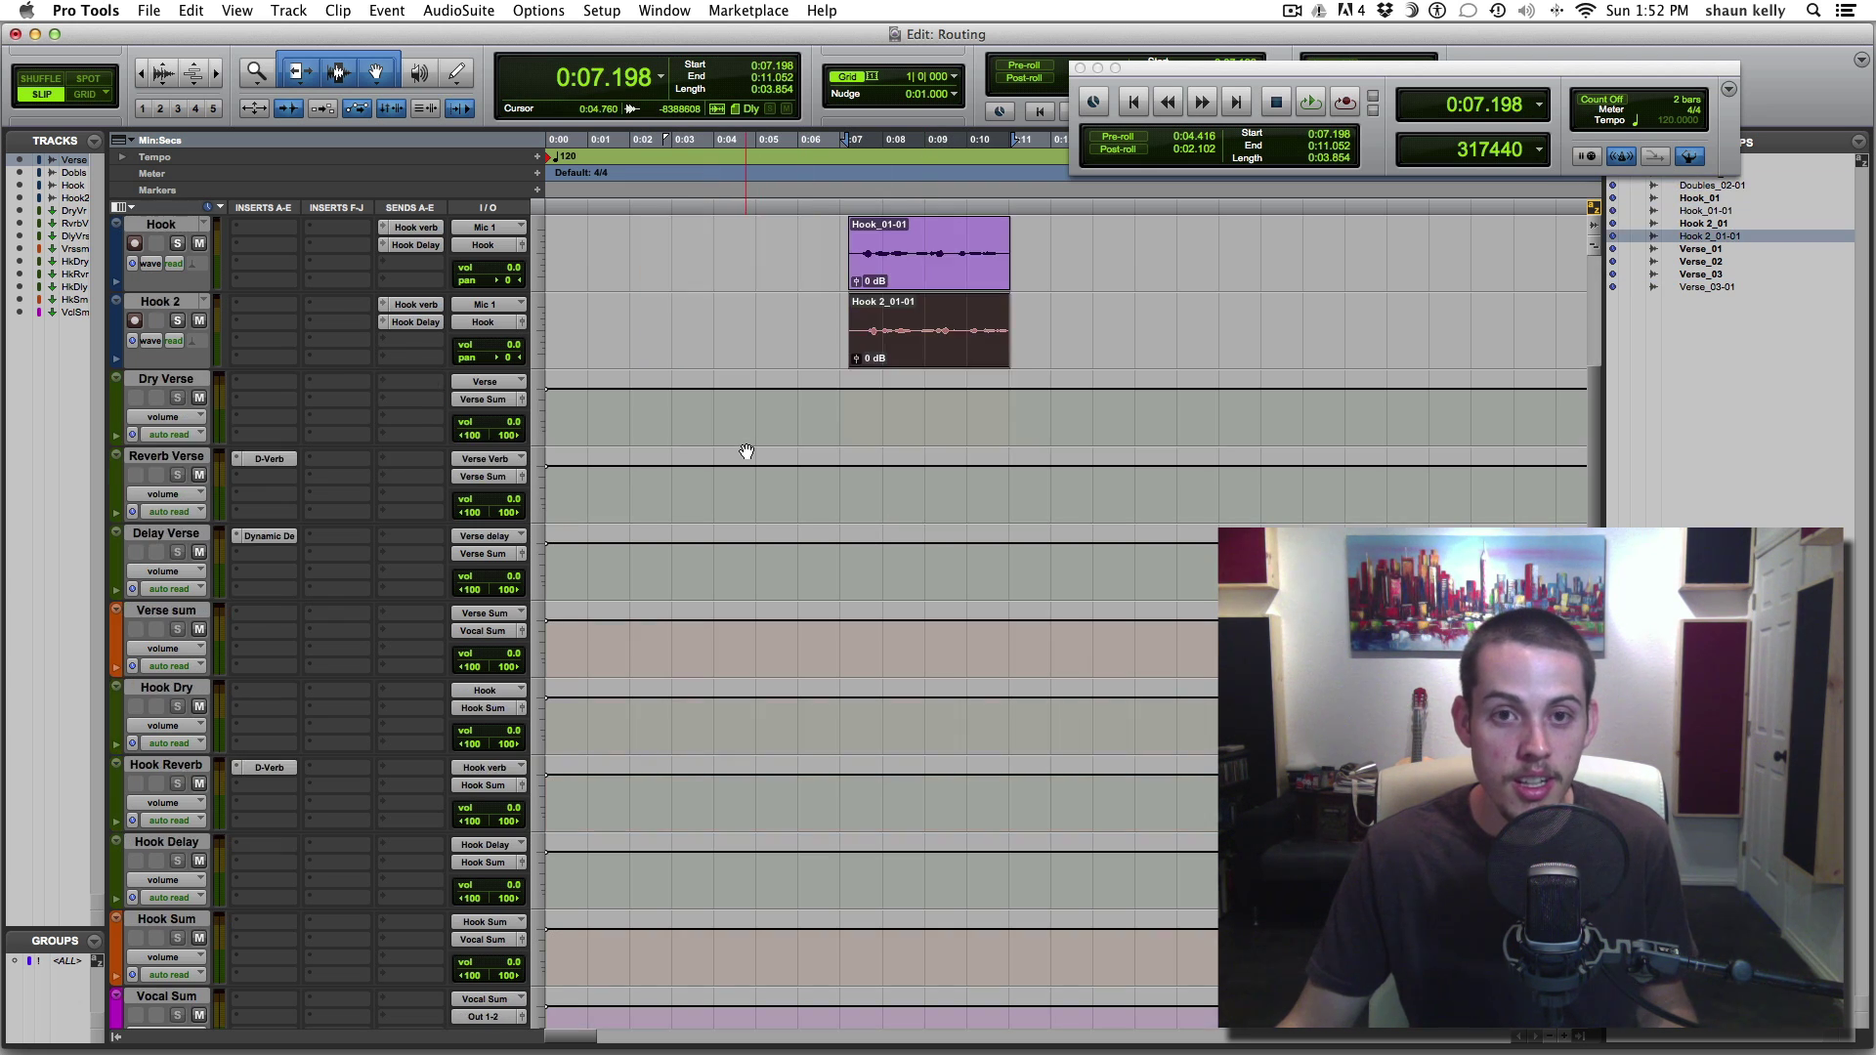
pyautogui.scroll(2, 746, 449)
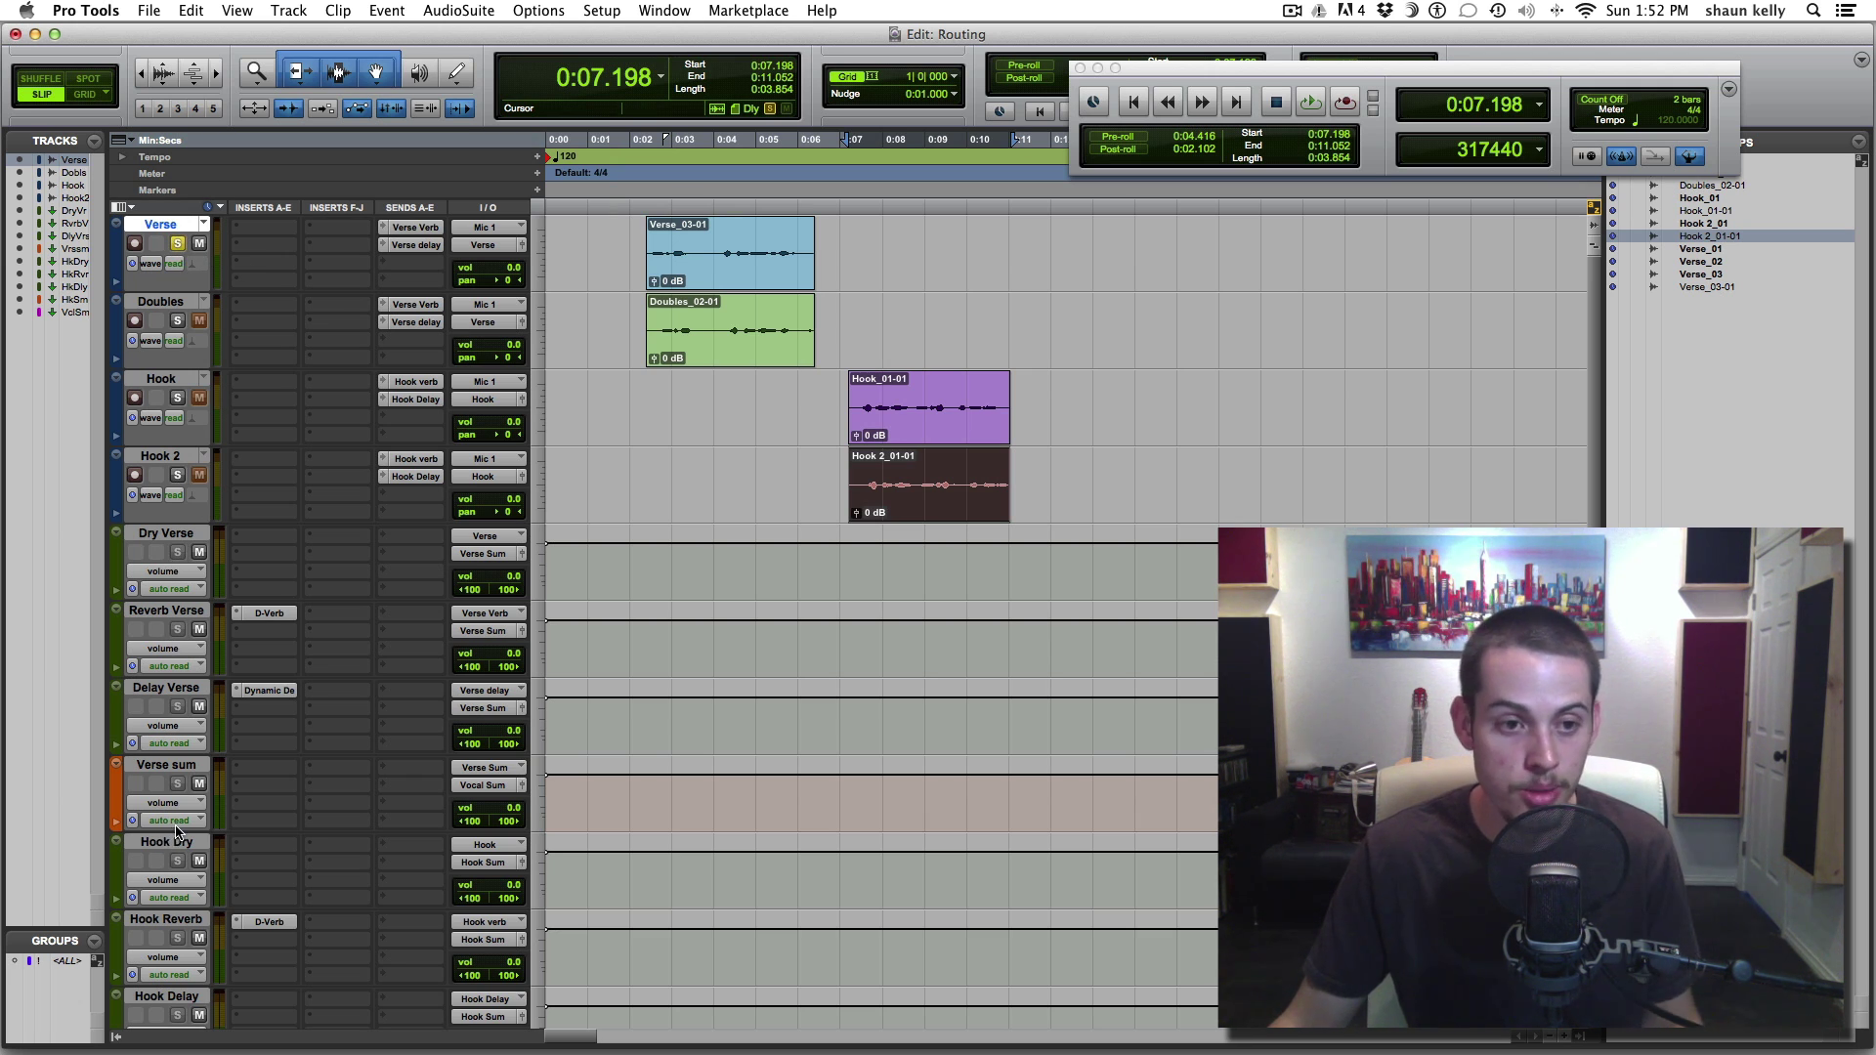
# Play back the soloed verse from the start of its clip and check the Dry Verse and Verse sum meters
pyautogui.click(657, 363)
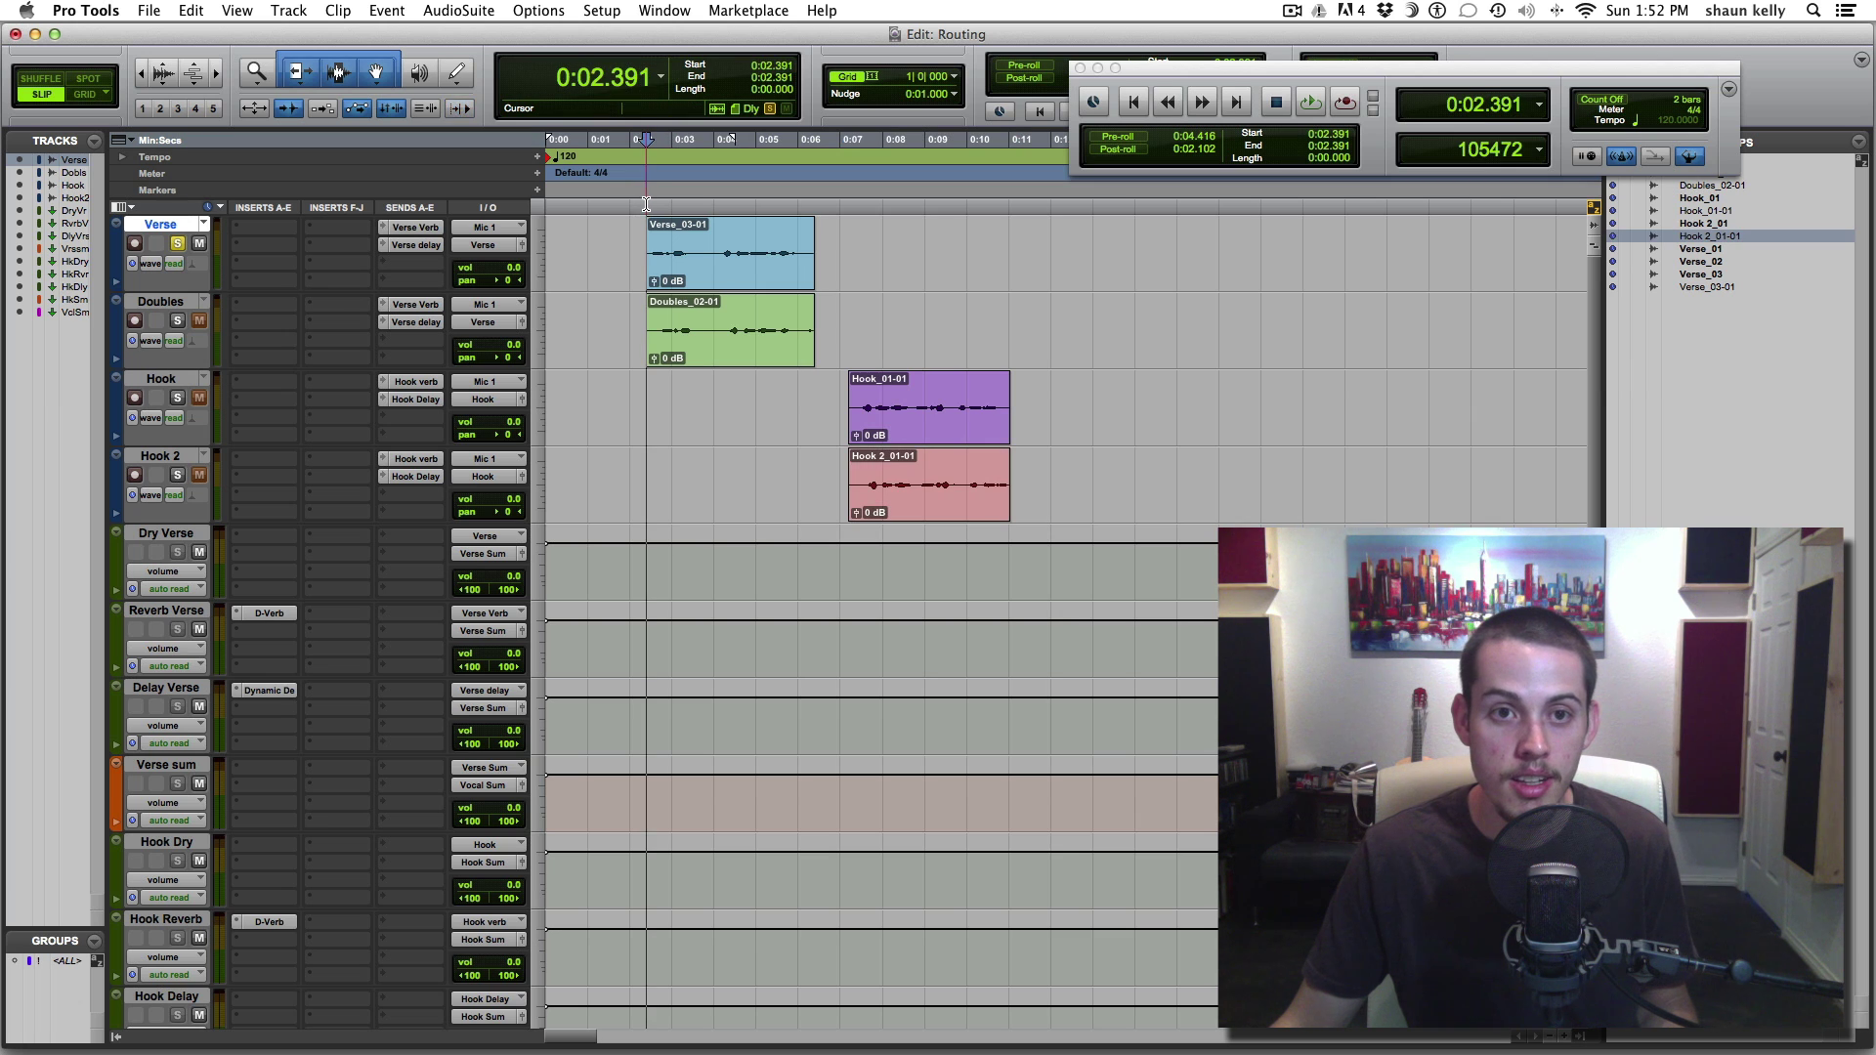
pyautogui.press('space')
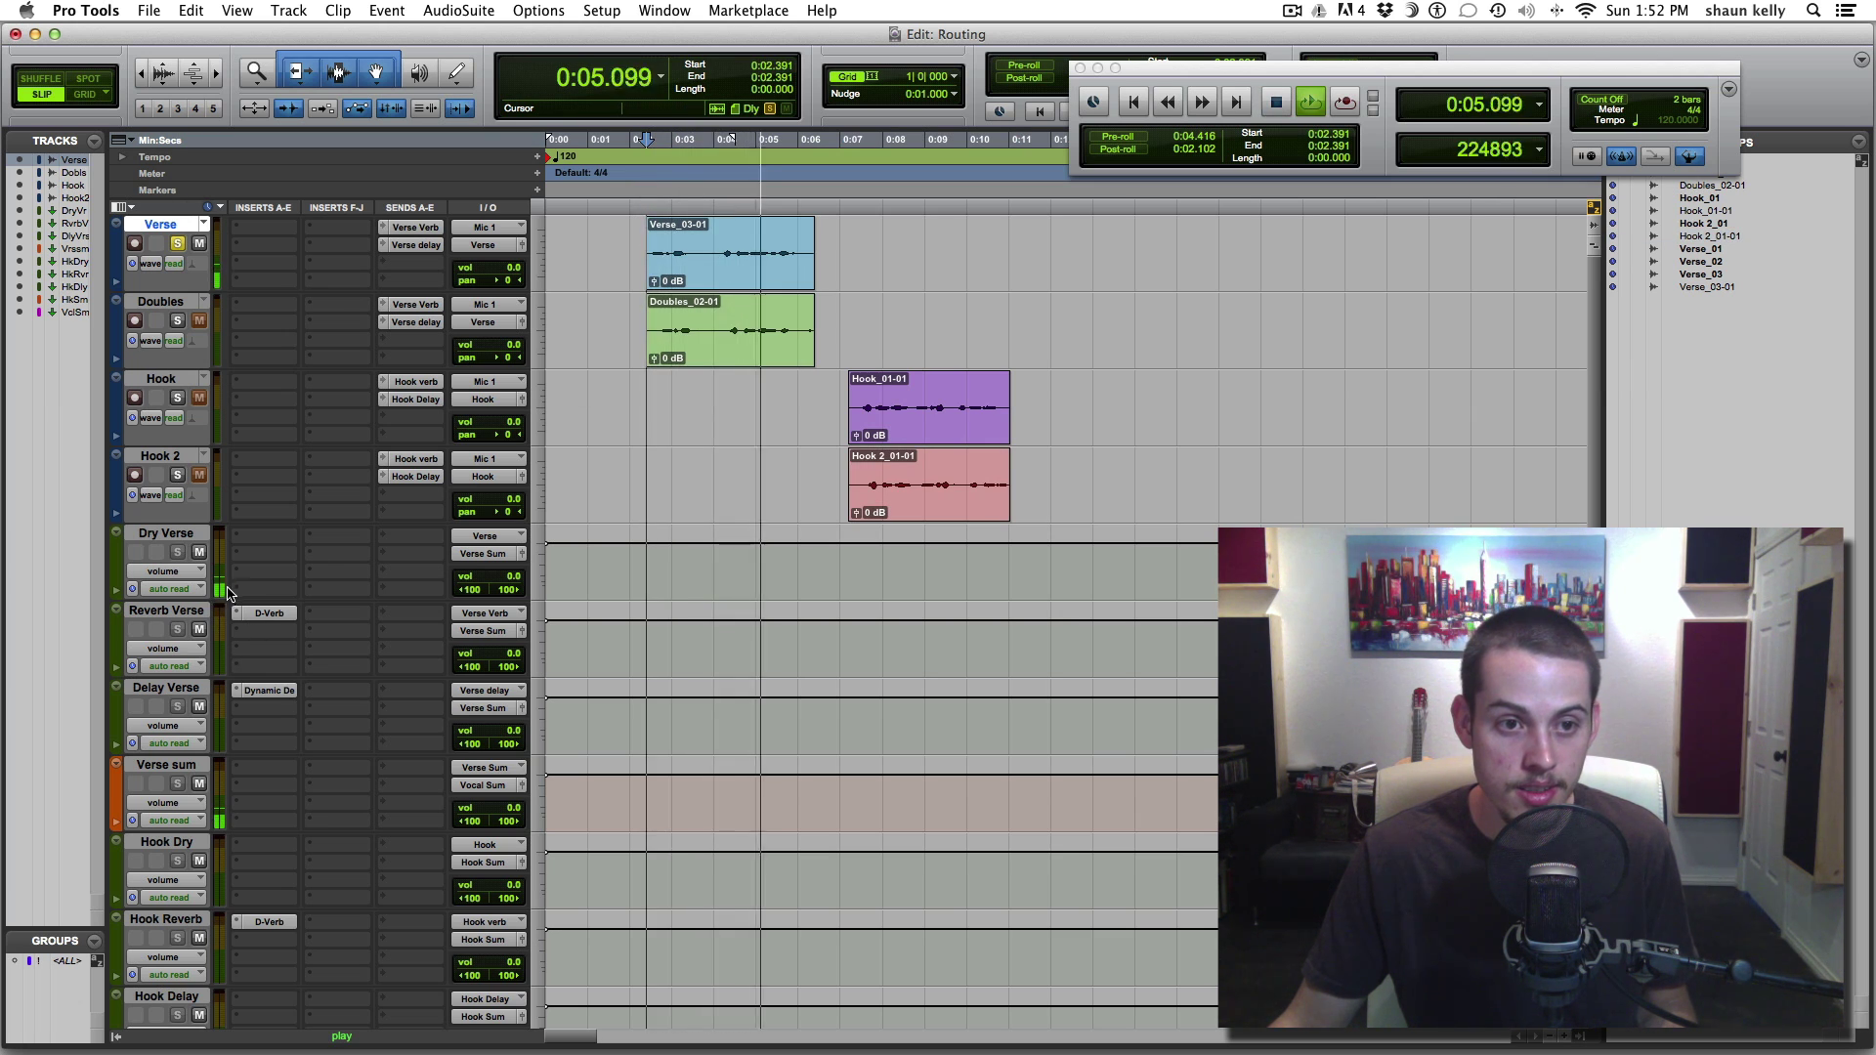
pyautogui.press('space')
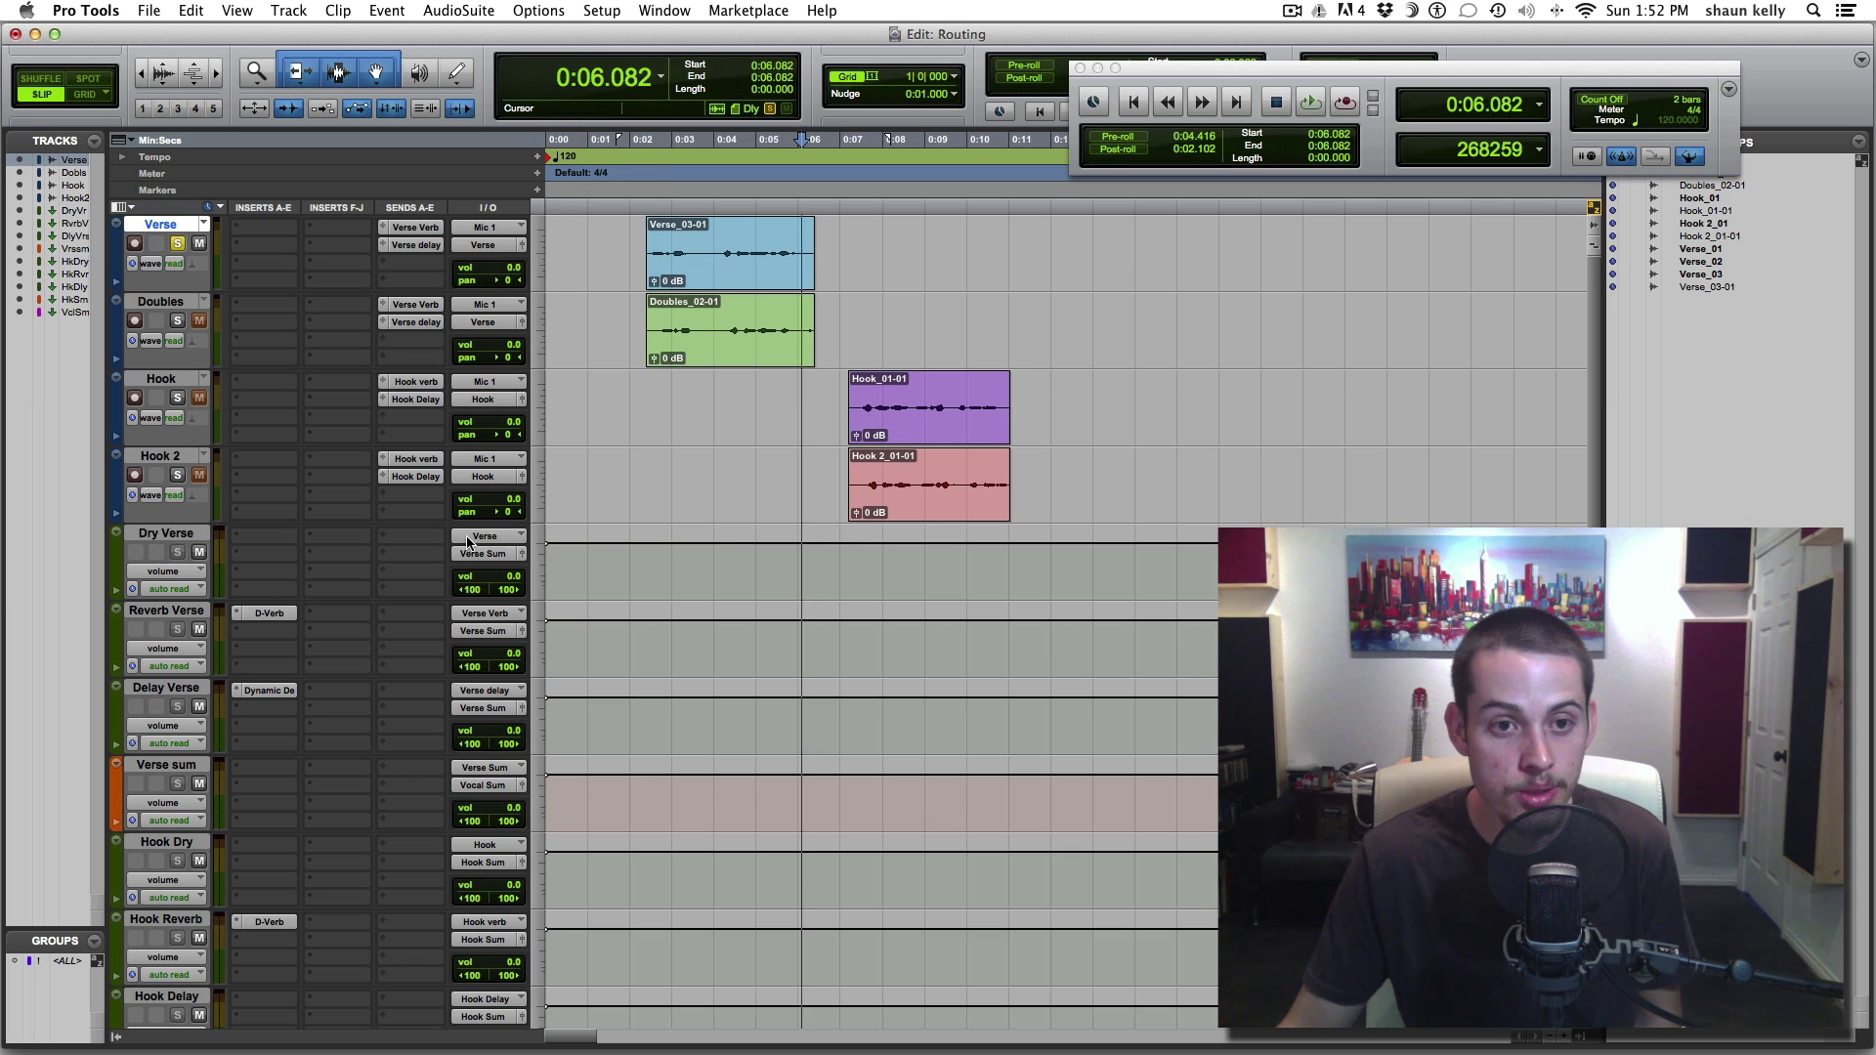
# Trace the dry verse routing from the Dry Verse track through Verse sum to the Vocal Sum track
pyautogui.click(198, 537)
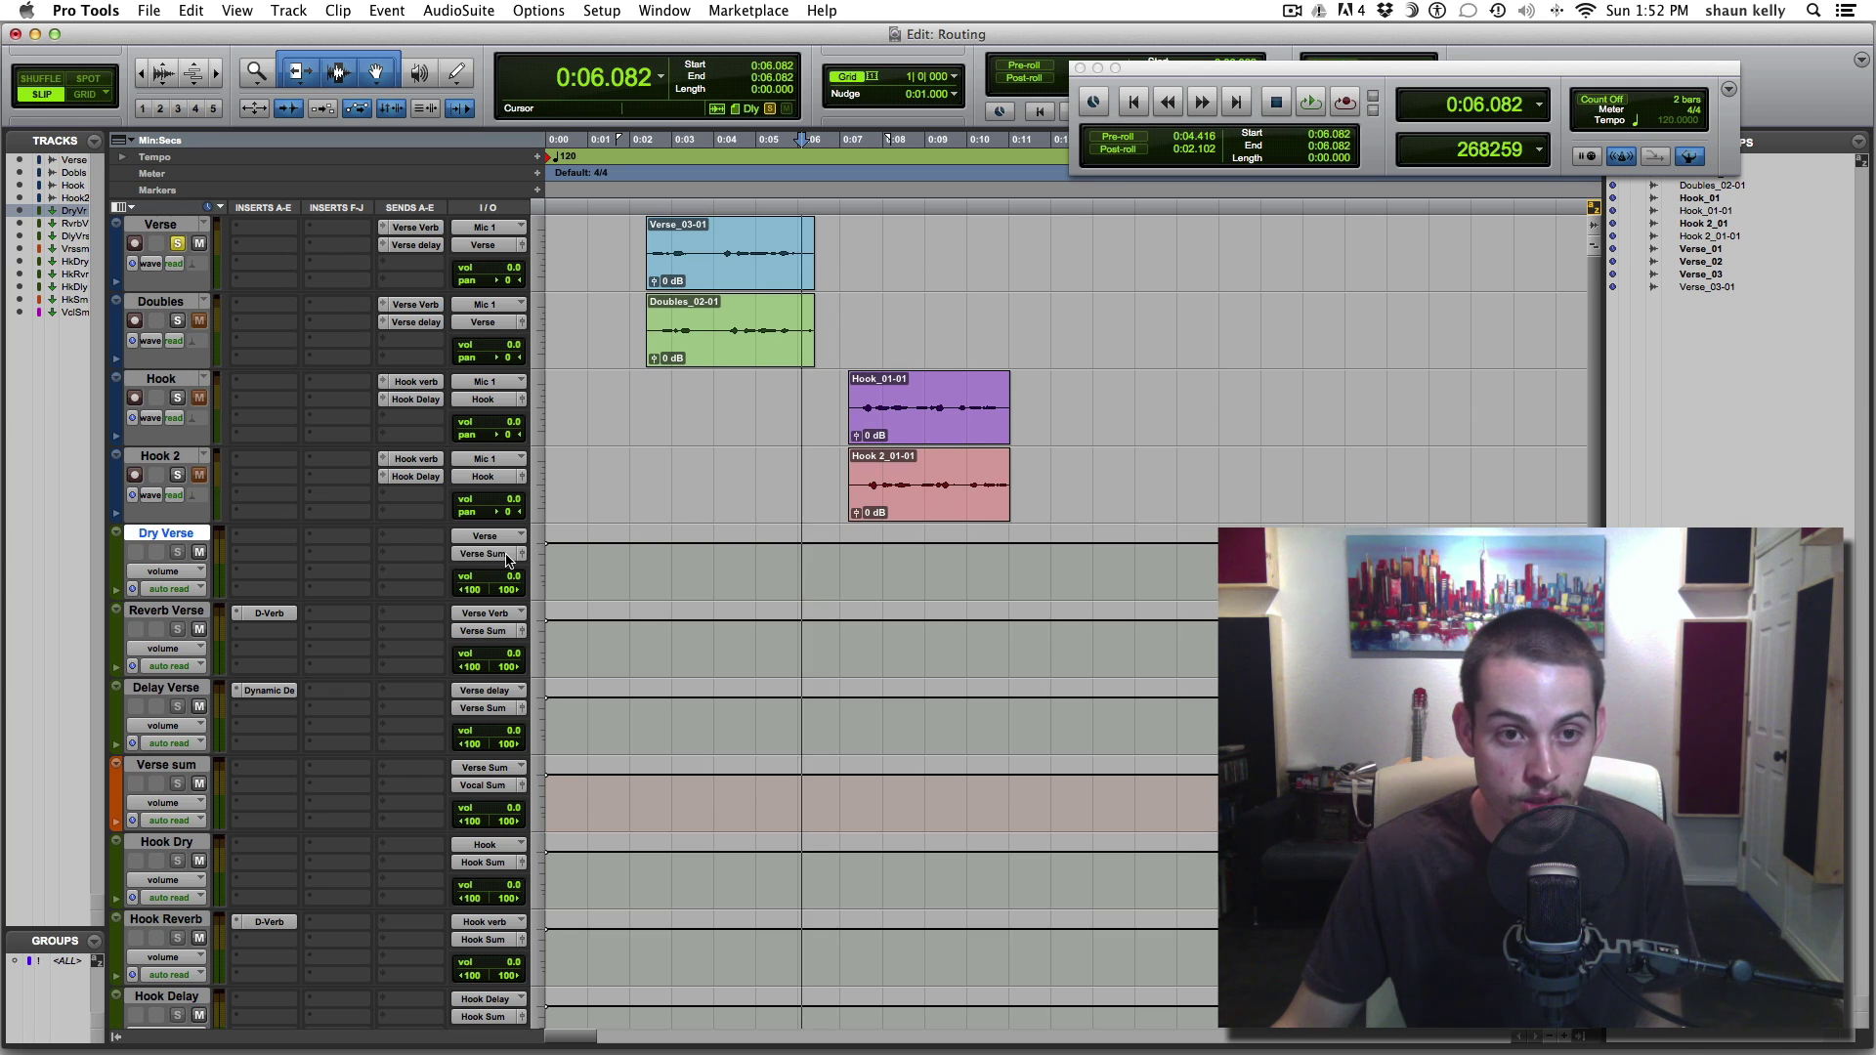
pyautogui.click(186, 767)
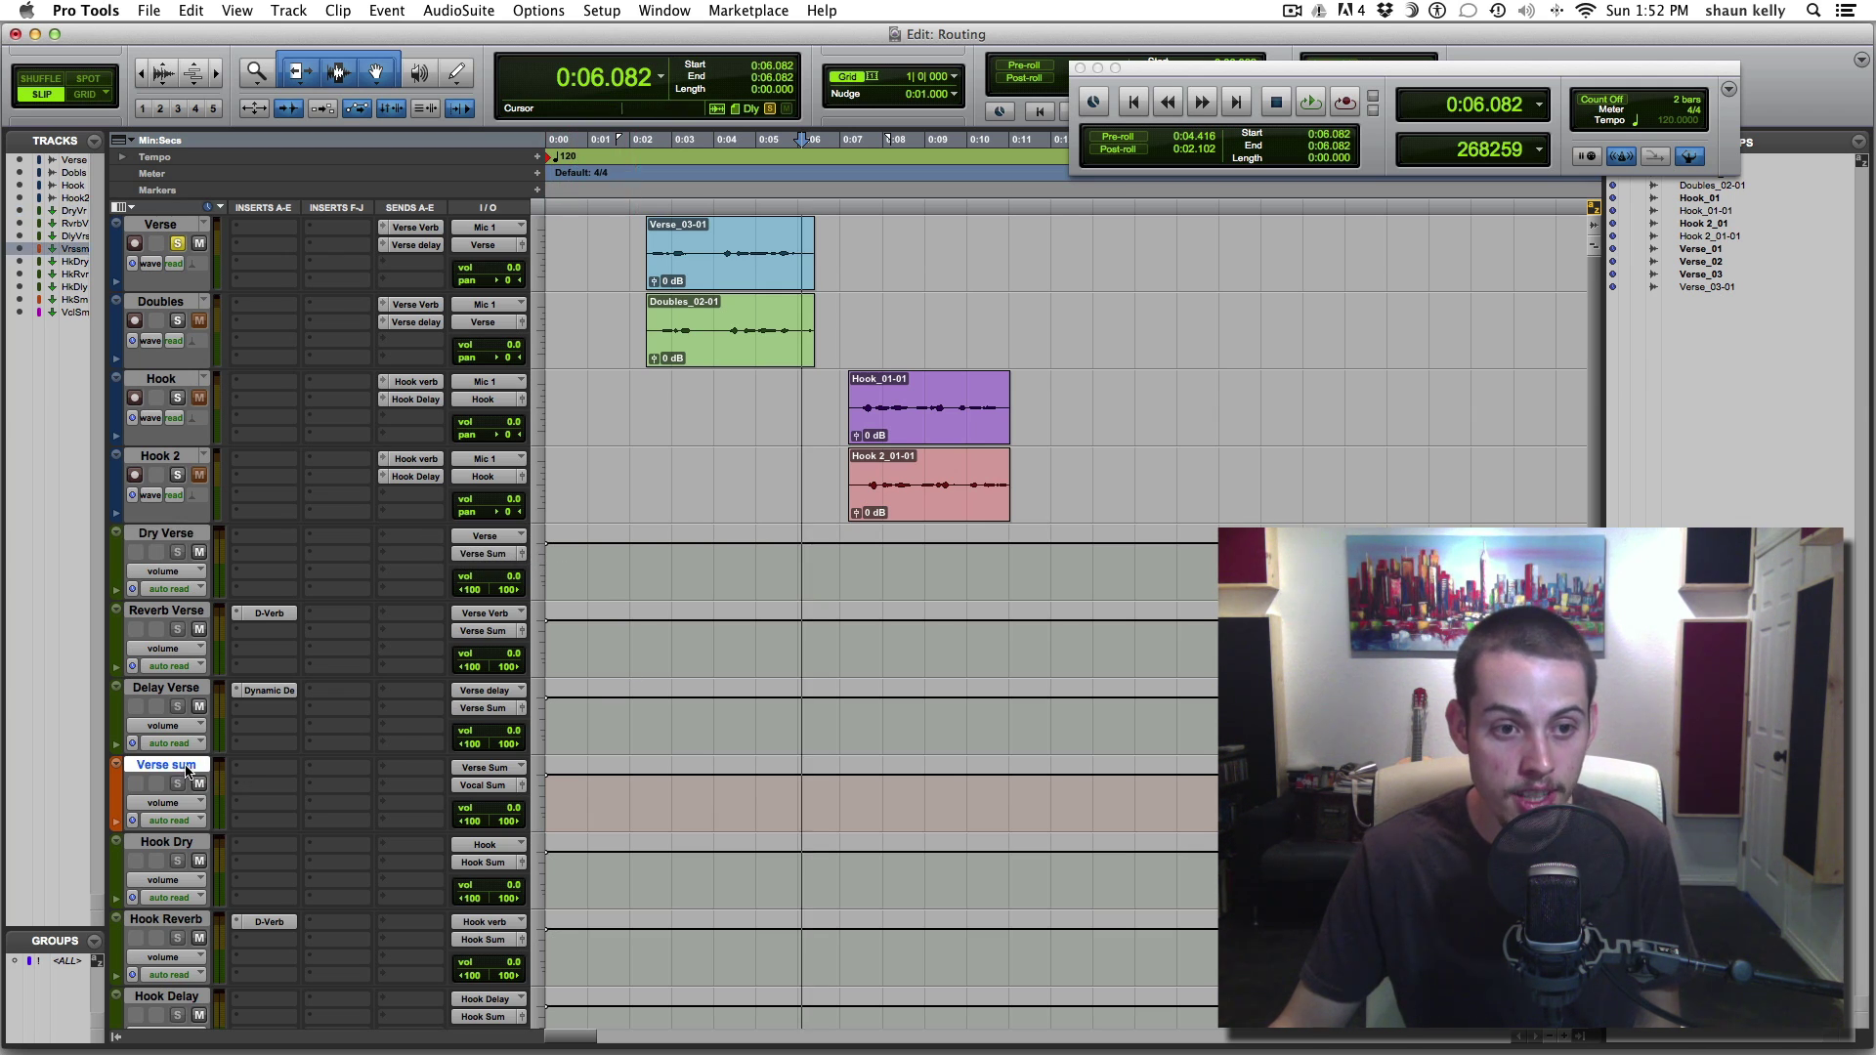
pyautogui.scroll(-4, 488, 779)
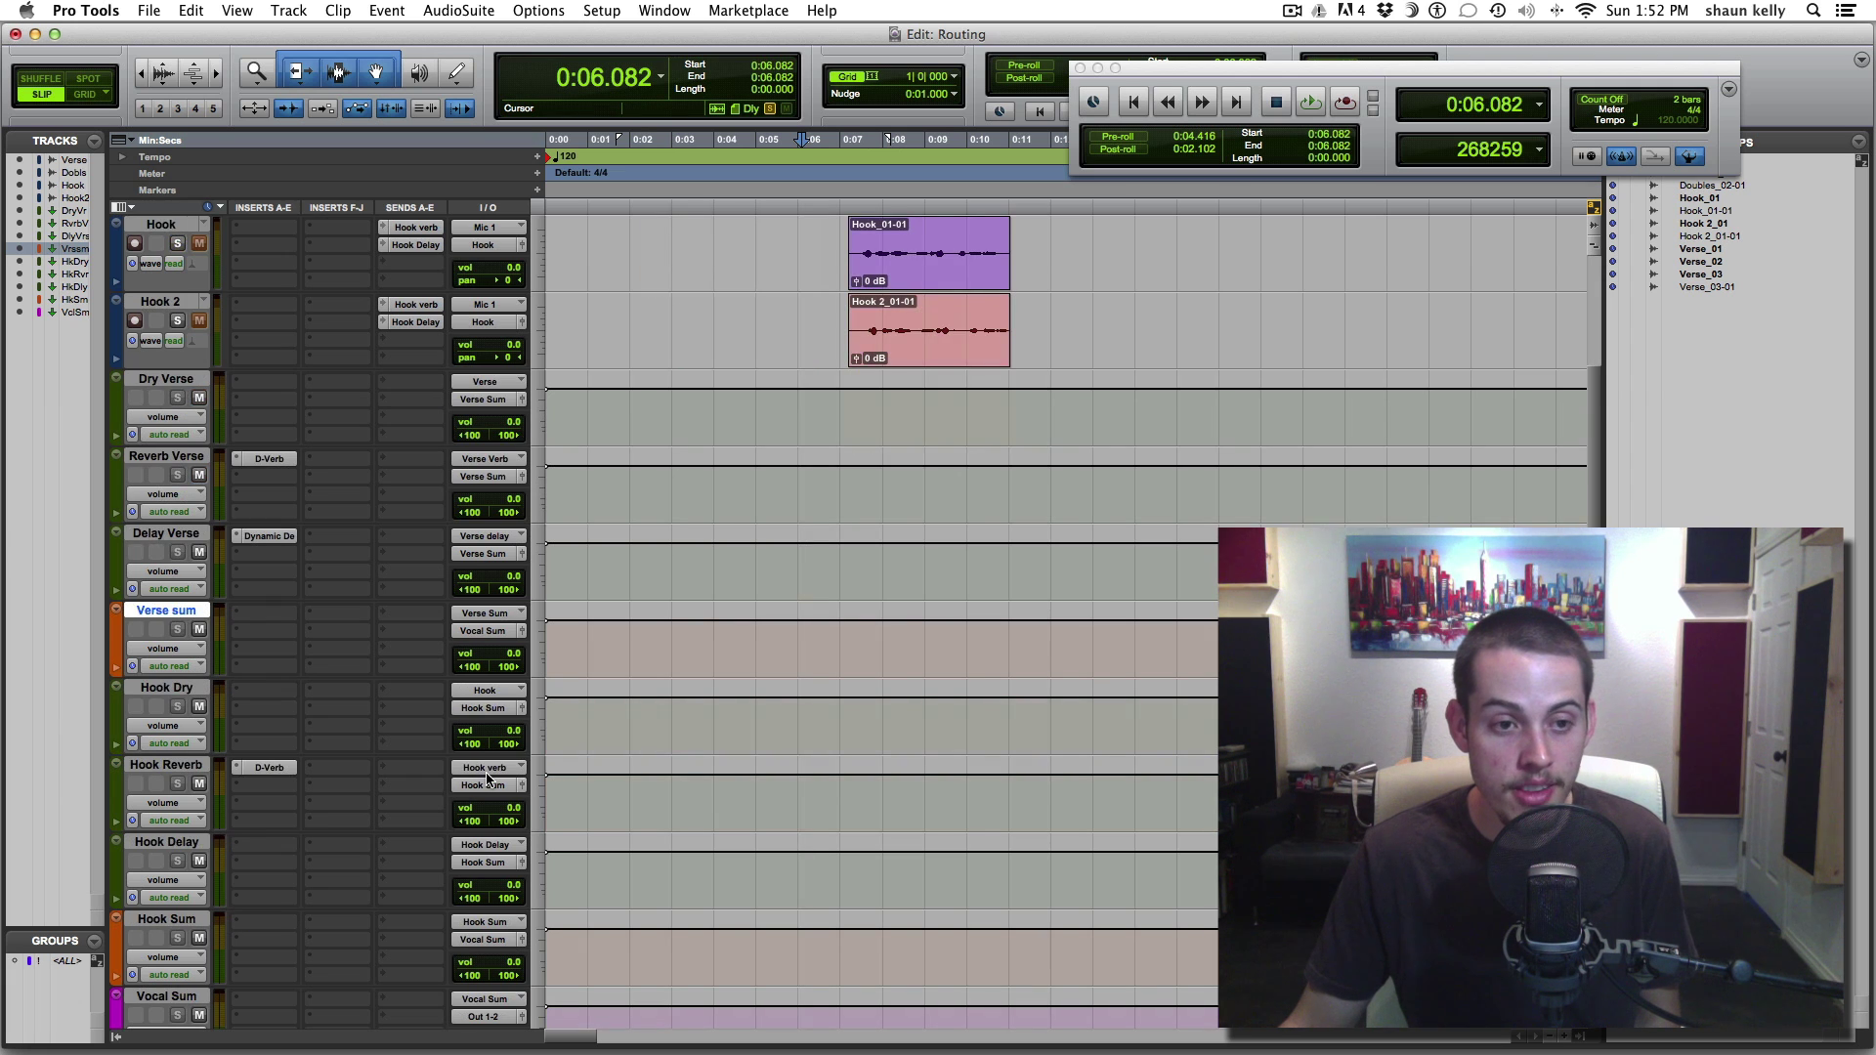
pyautogui.scroll(-1, 469, 608)
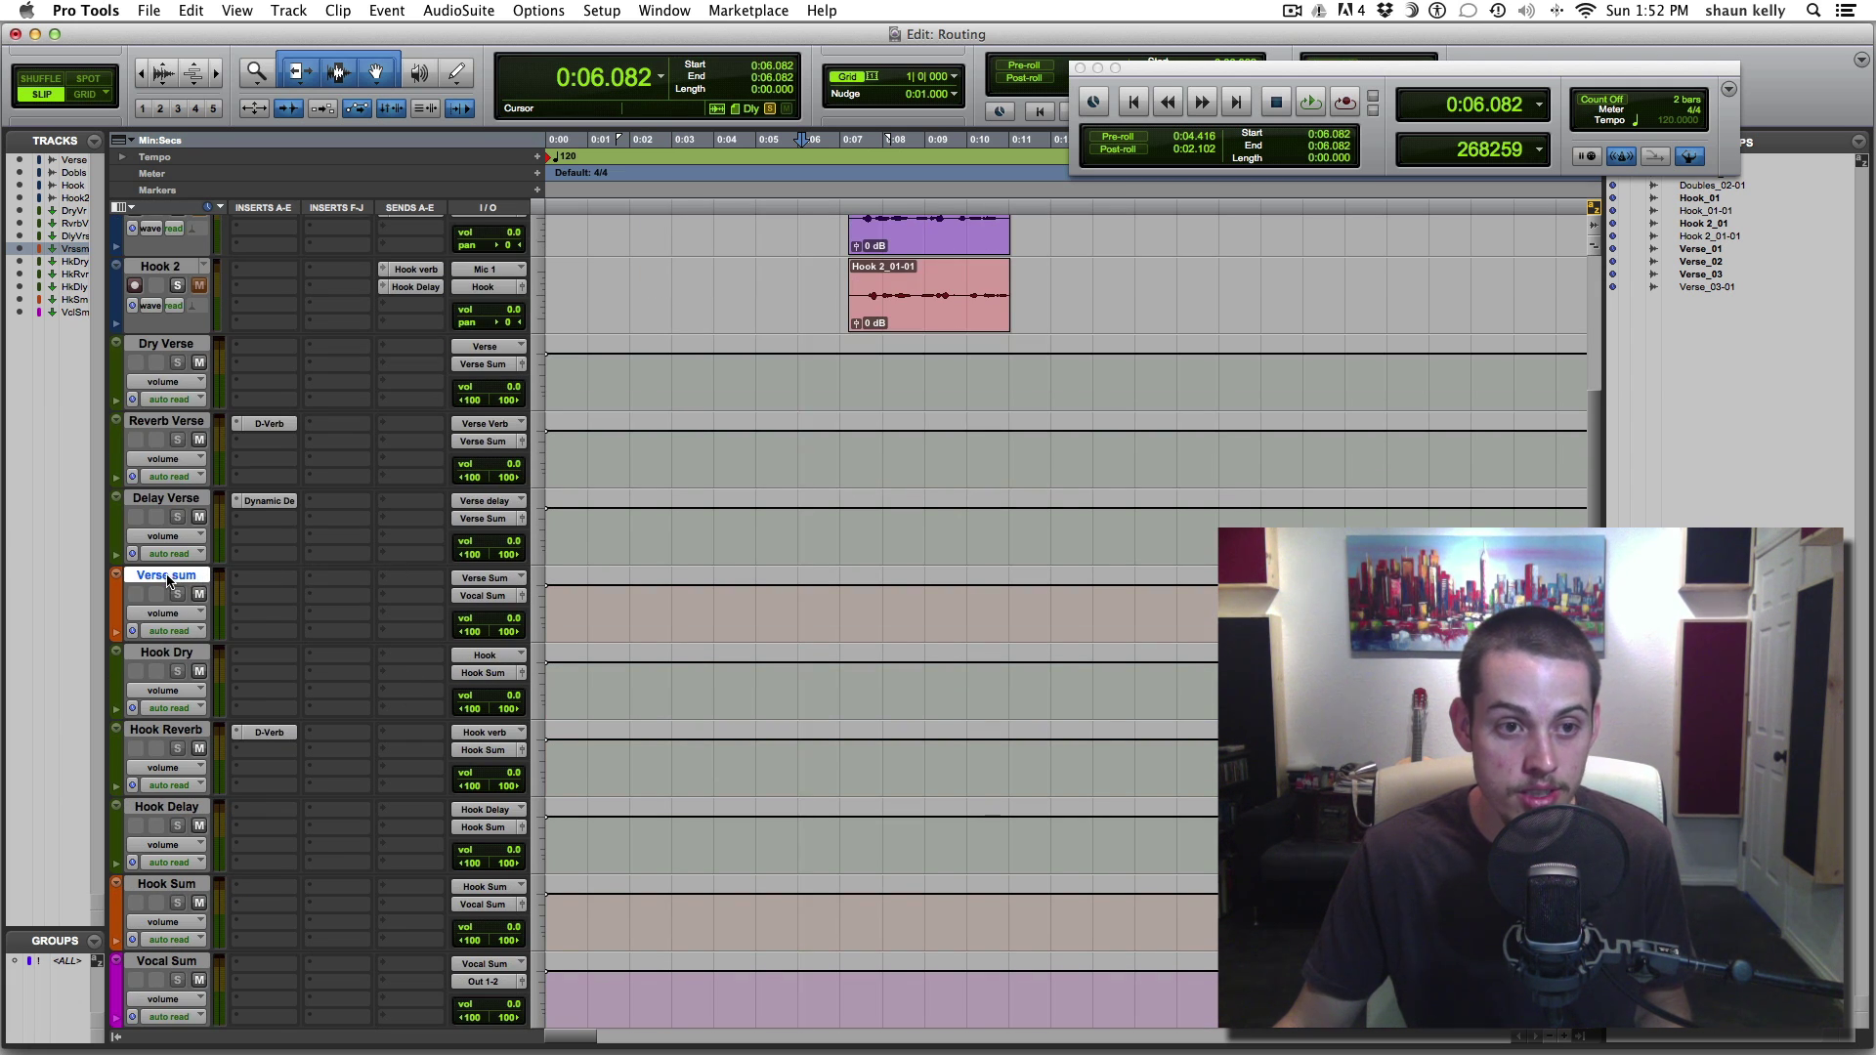
pyautogui.click(155, 964)
pyautogui.scroll(5, 728, 840)
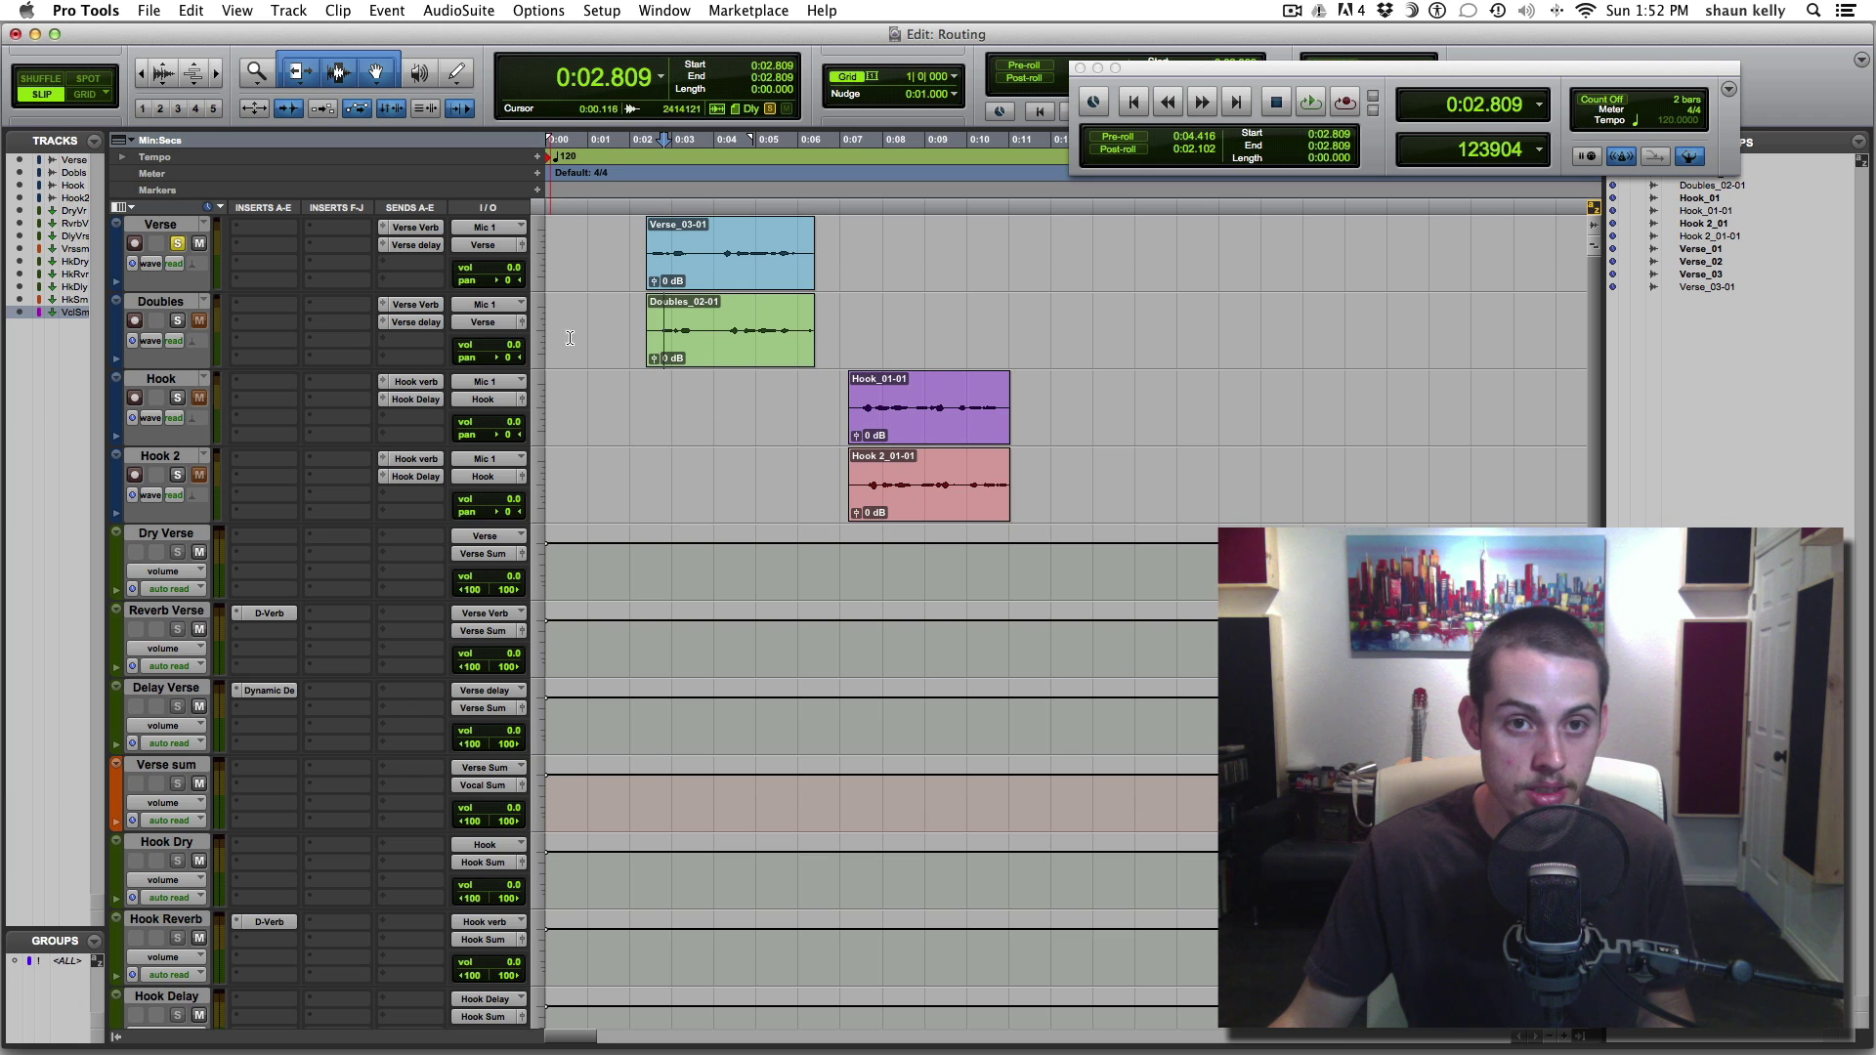
# Replay the soloed verse from its clip start while following the signal from Verse through Dry Verse and Verse sum to Vocal Sum
pyautogui.click(644, 241)
pyautogui.click(172, 227)
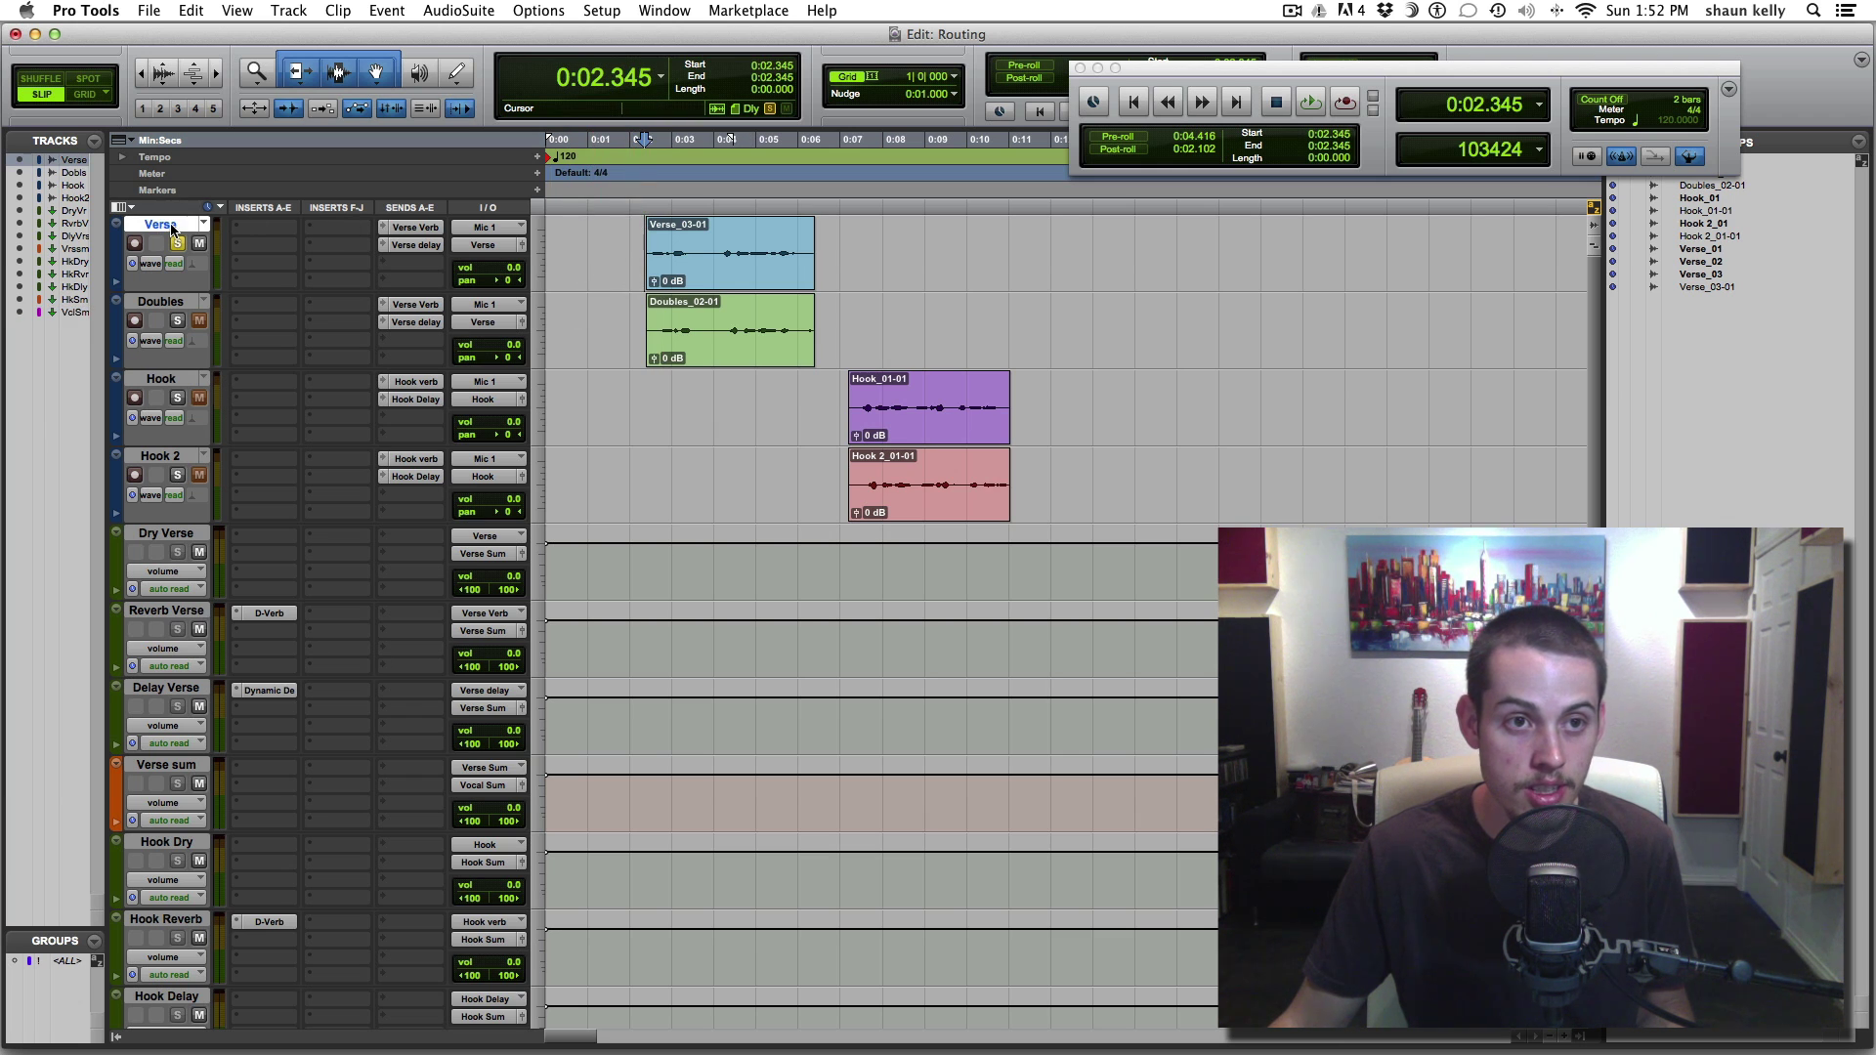
pyautogui.press('space')
pyautogui.click(164, 534)
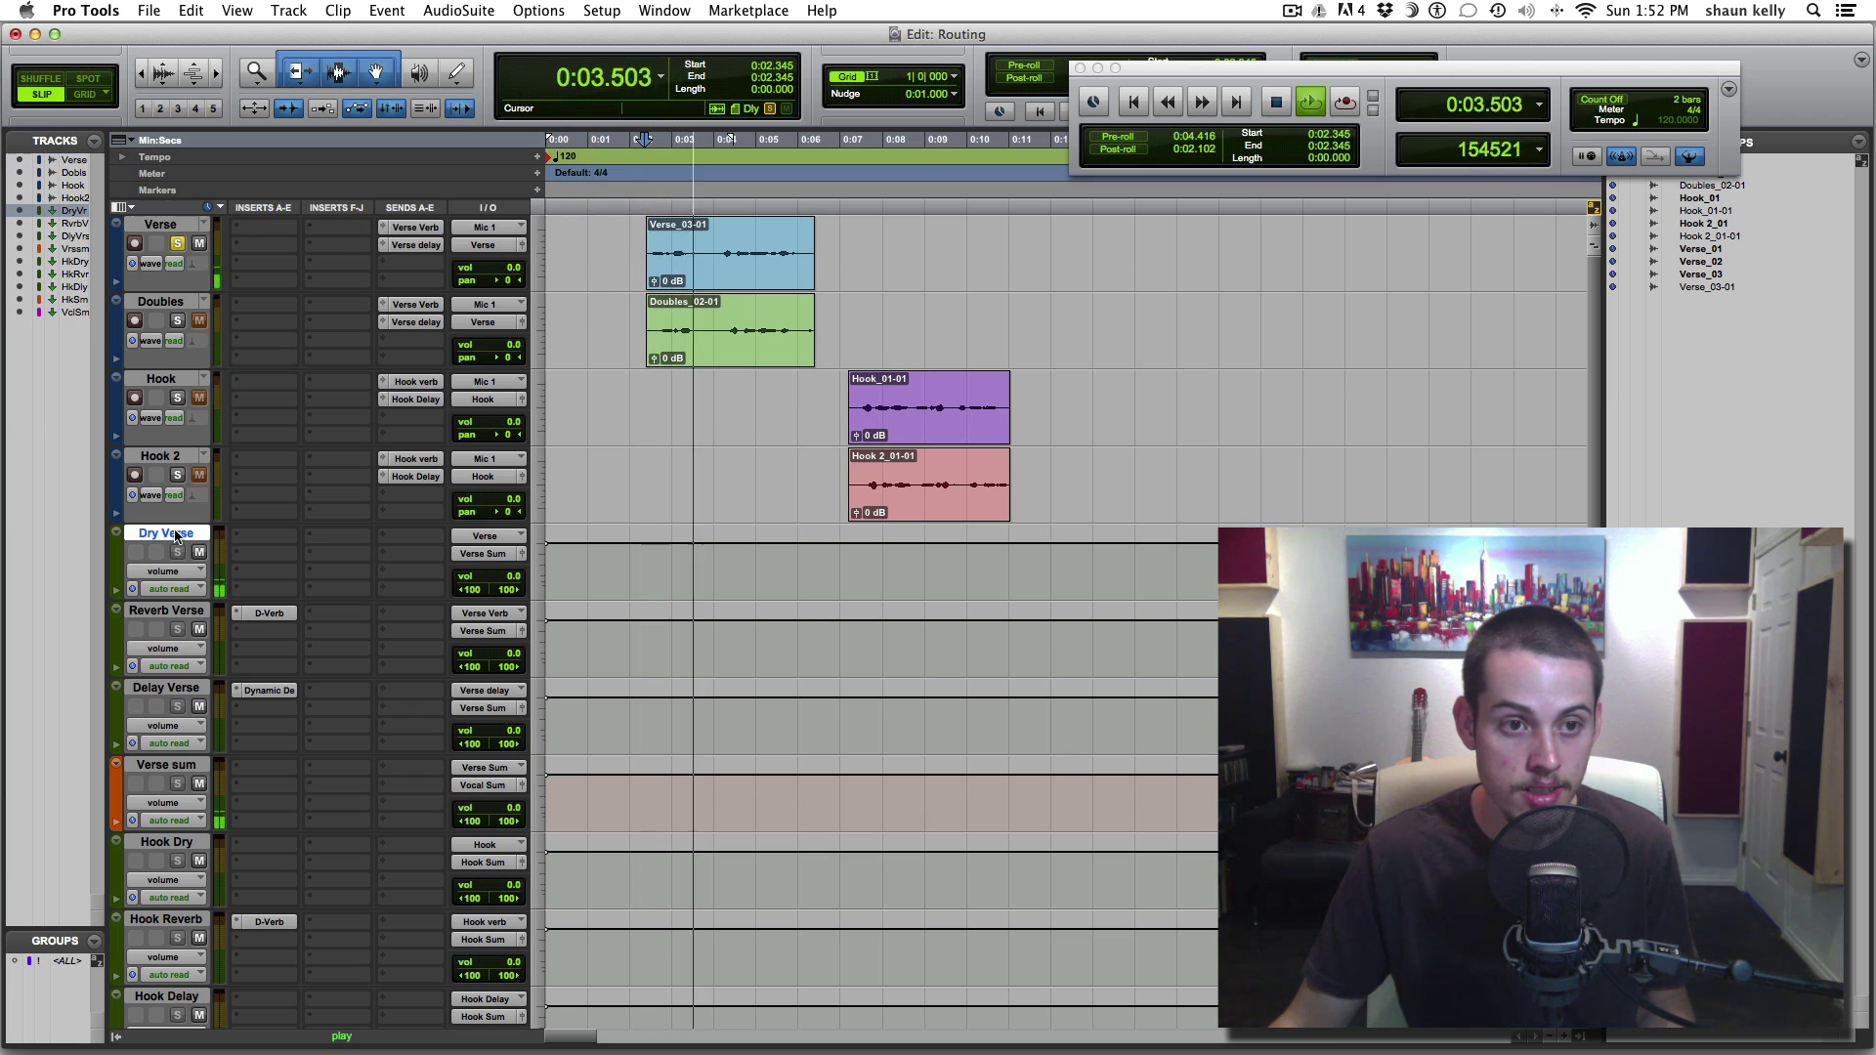
pyautogui.click(166, 764)
pyautogui.scroll(-5, 193, 923)
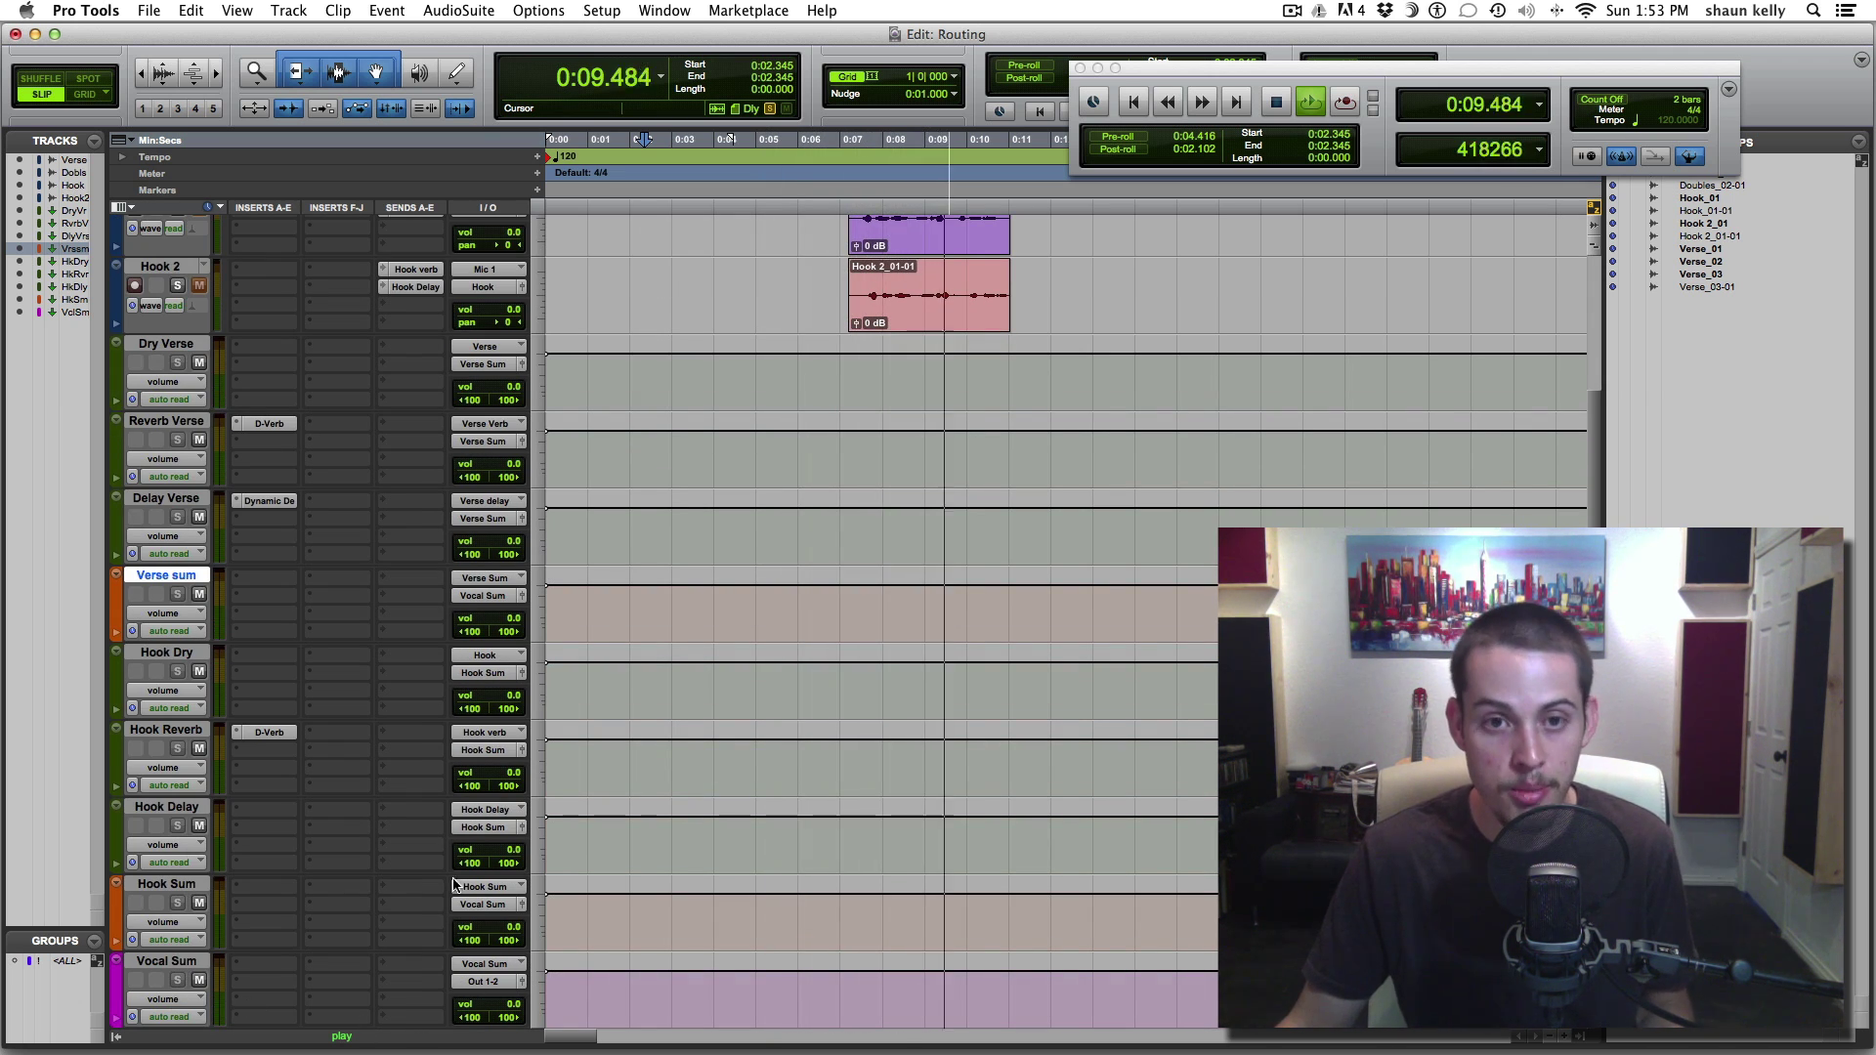
pyautogui.press('space')
pyautogui.scroll(5, 724, 733)
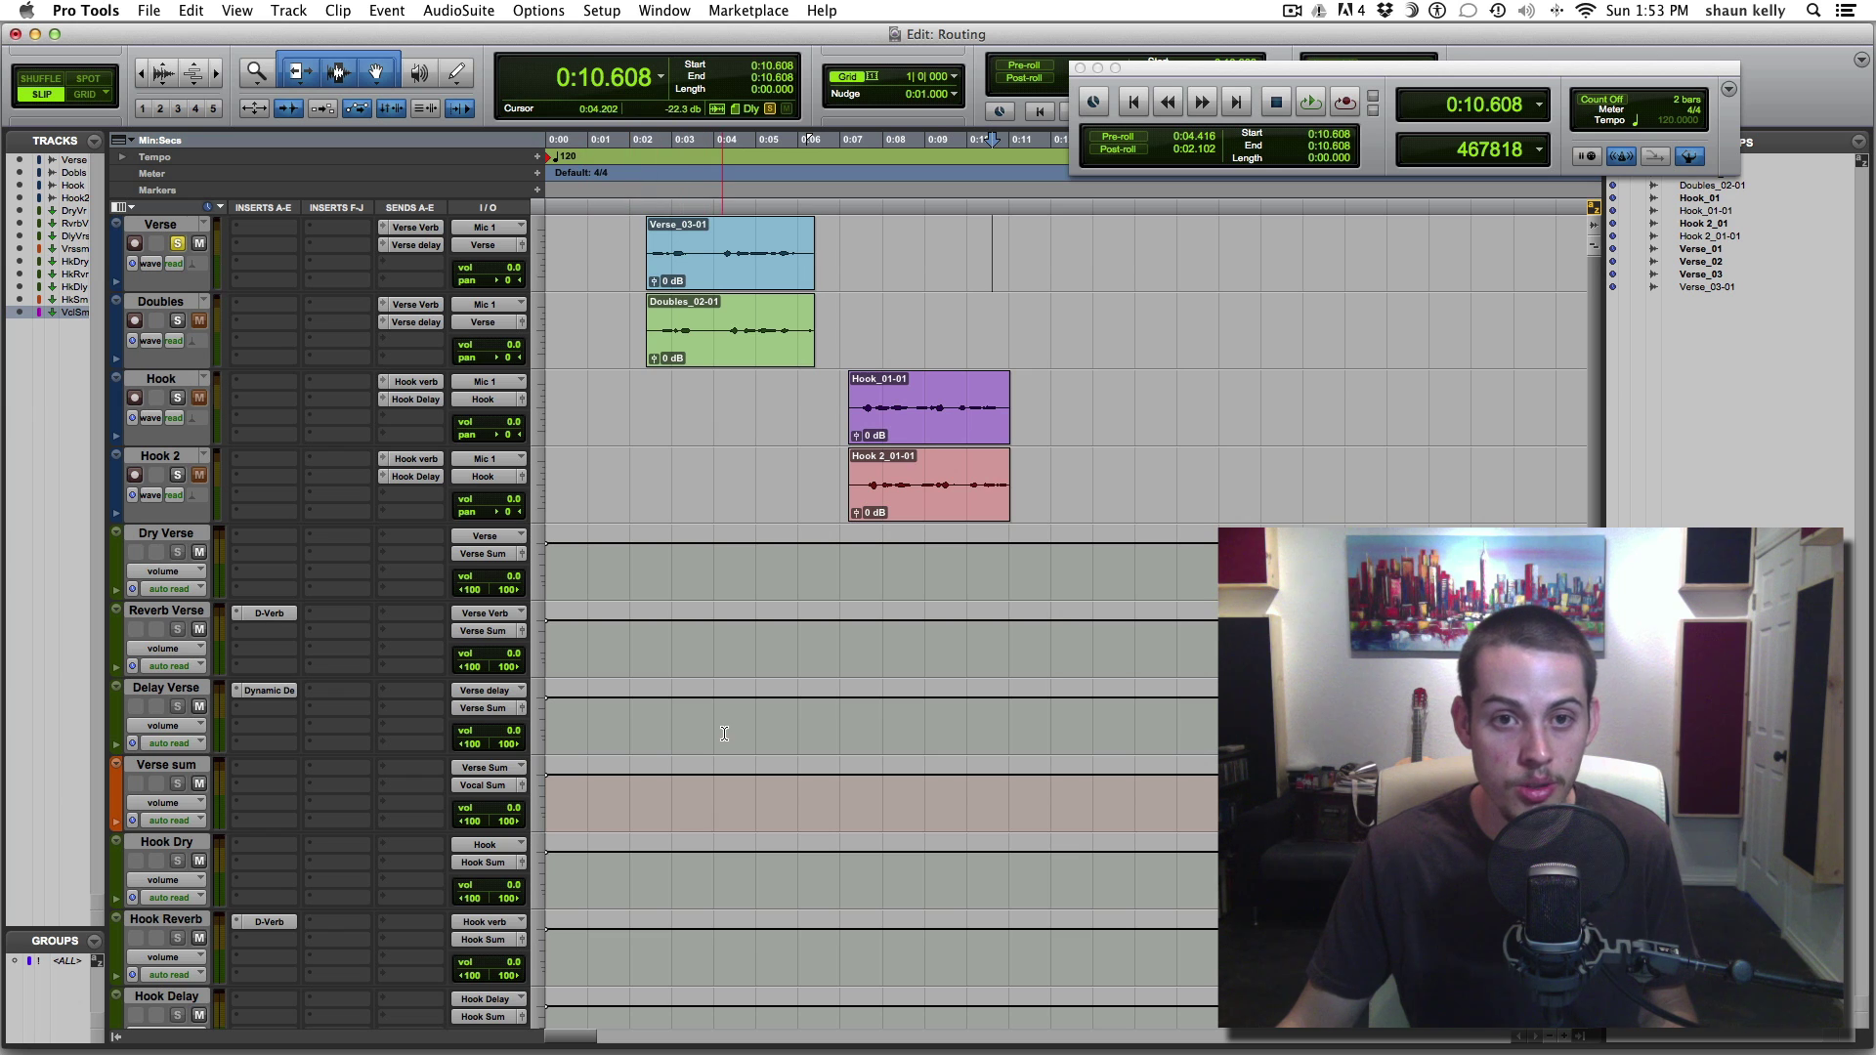
# Raise the Verse track's Verse Verb send to about -2.8 dB during playback, and point out the Reverb Verse track that receives it
pyautogui.click(418, 227)
pyautogui.moveTo(861, 164); pyautogui.dragTo(931, 166)
pyautogui.click(640, 252)
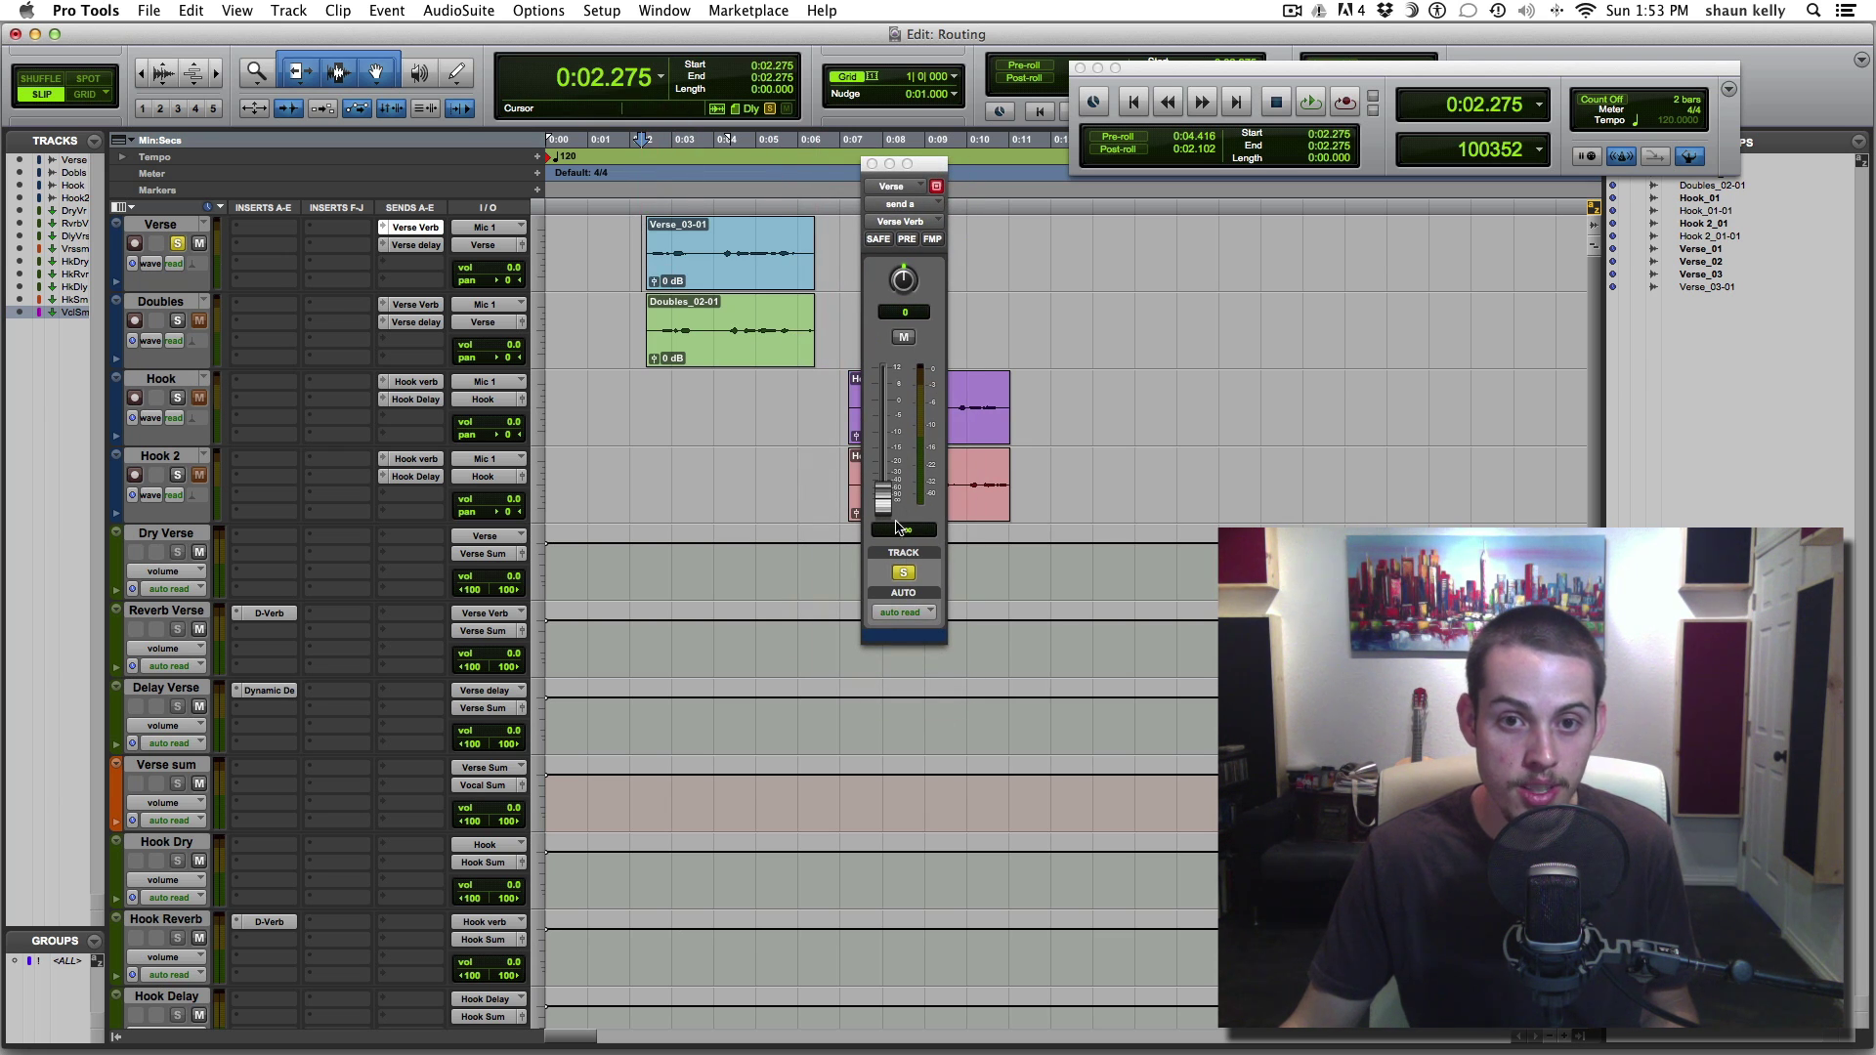
pyautogui.press('space')
pyautogui.moveTo(883, 500); pyautogui.dragTo(885, 404)
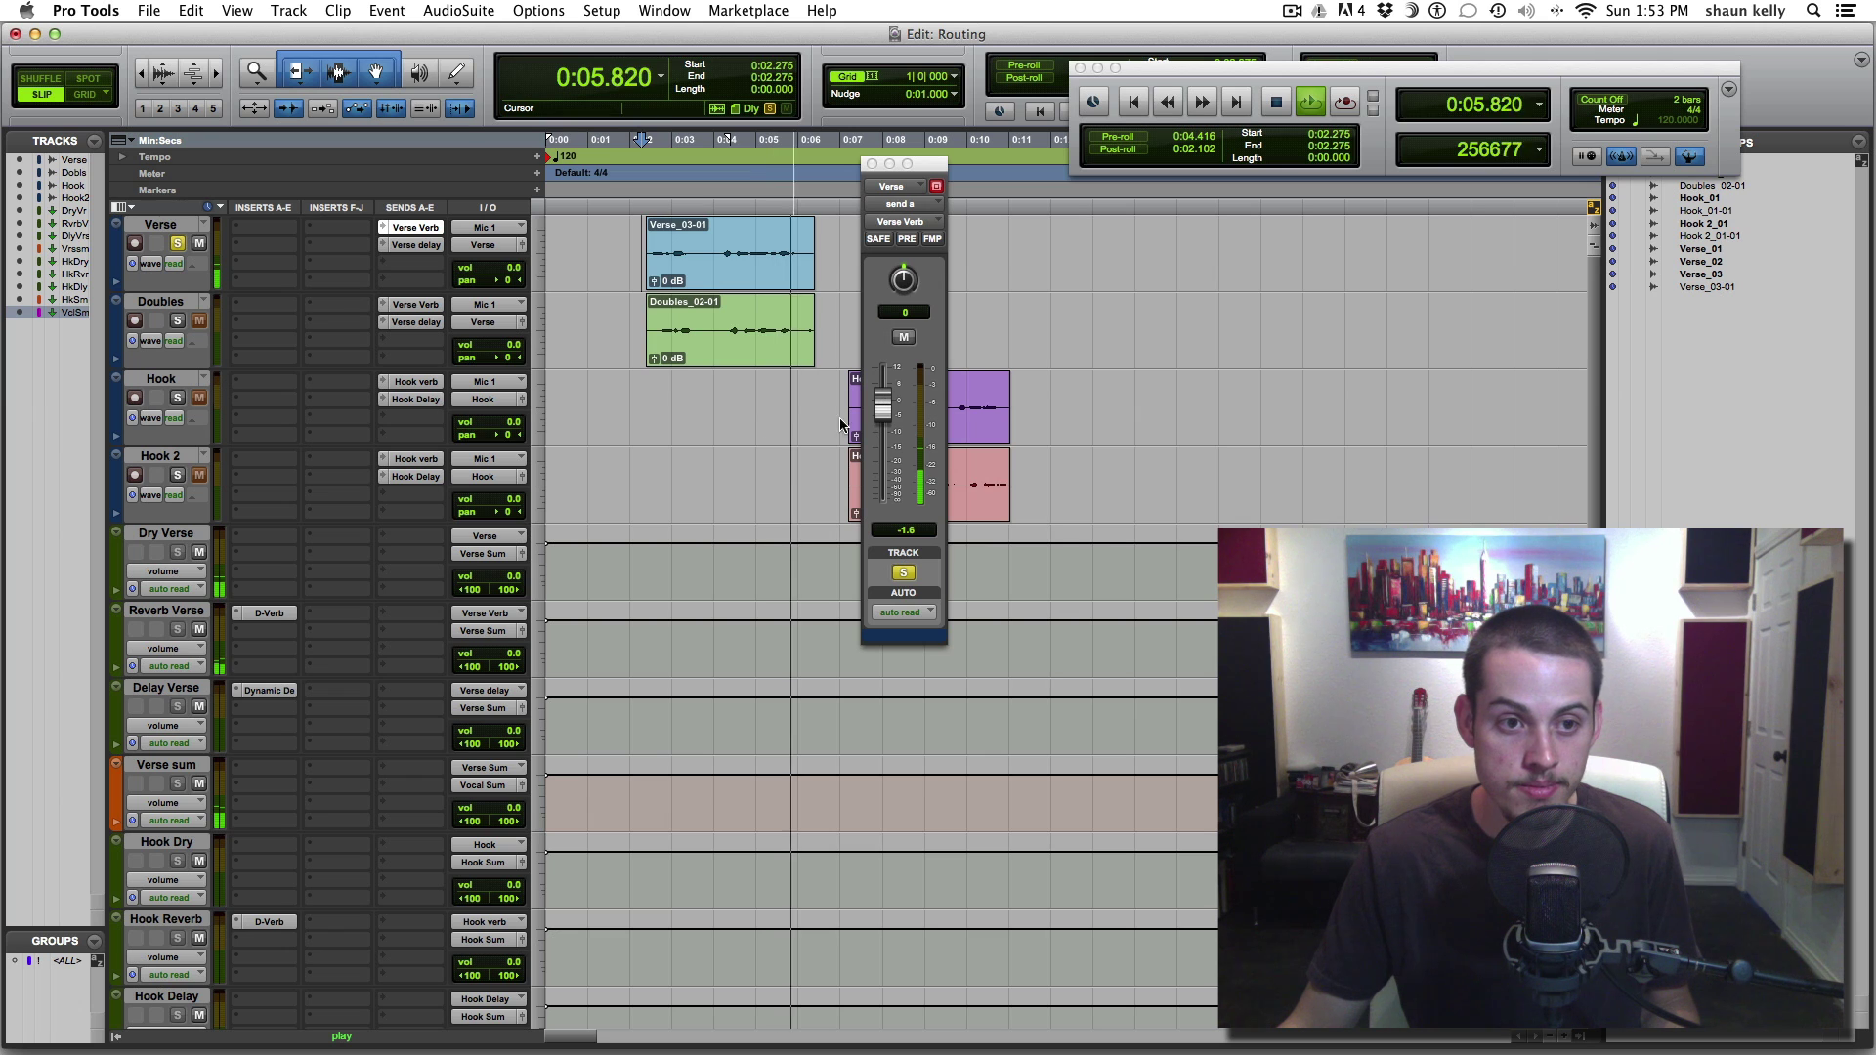
pyautogui.press('space')
pyautogui.click(168, 611)
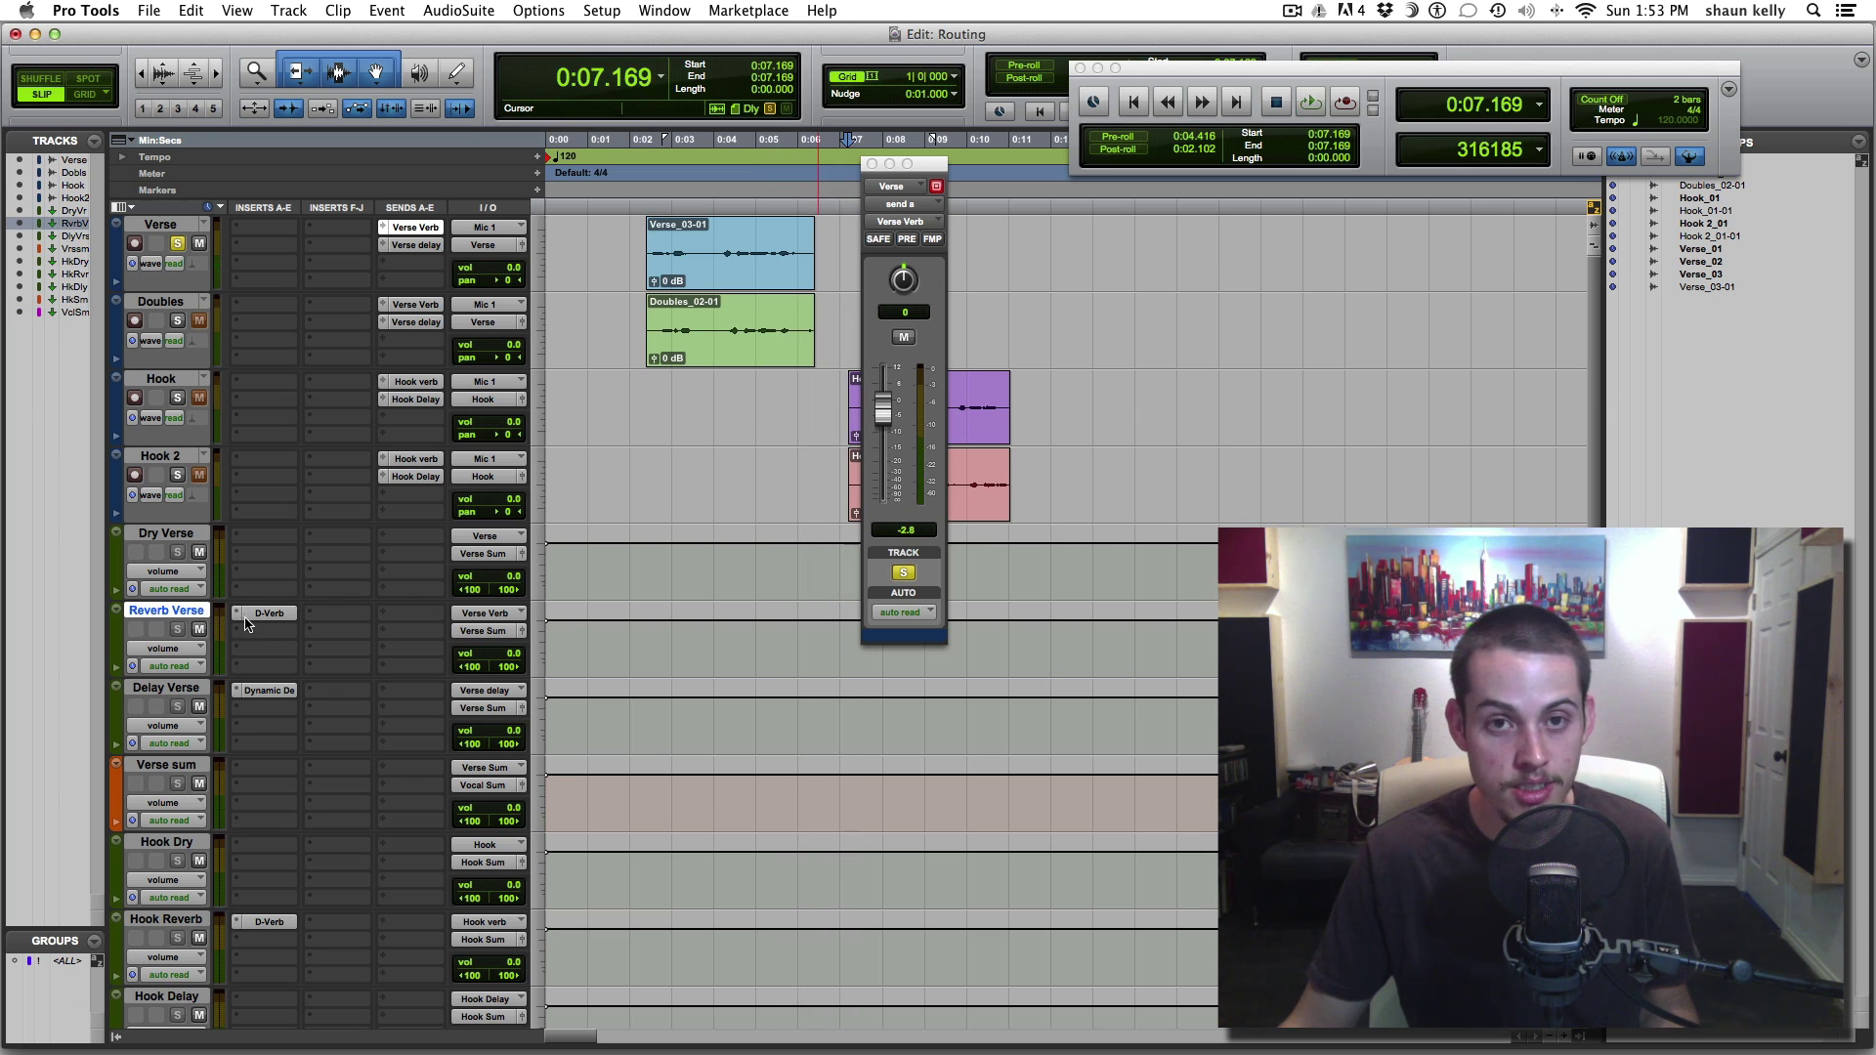
# Raise the Verse track's Verse delay send to about -3.1 dB while playing back the verse
pyautogui.click(415, 245)
pyautogui.click(182, 692)
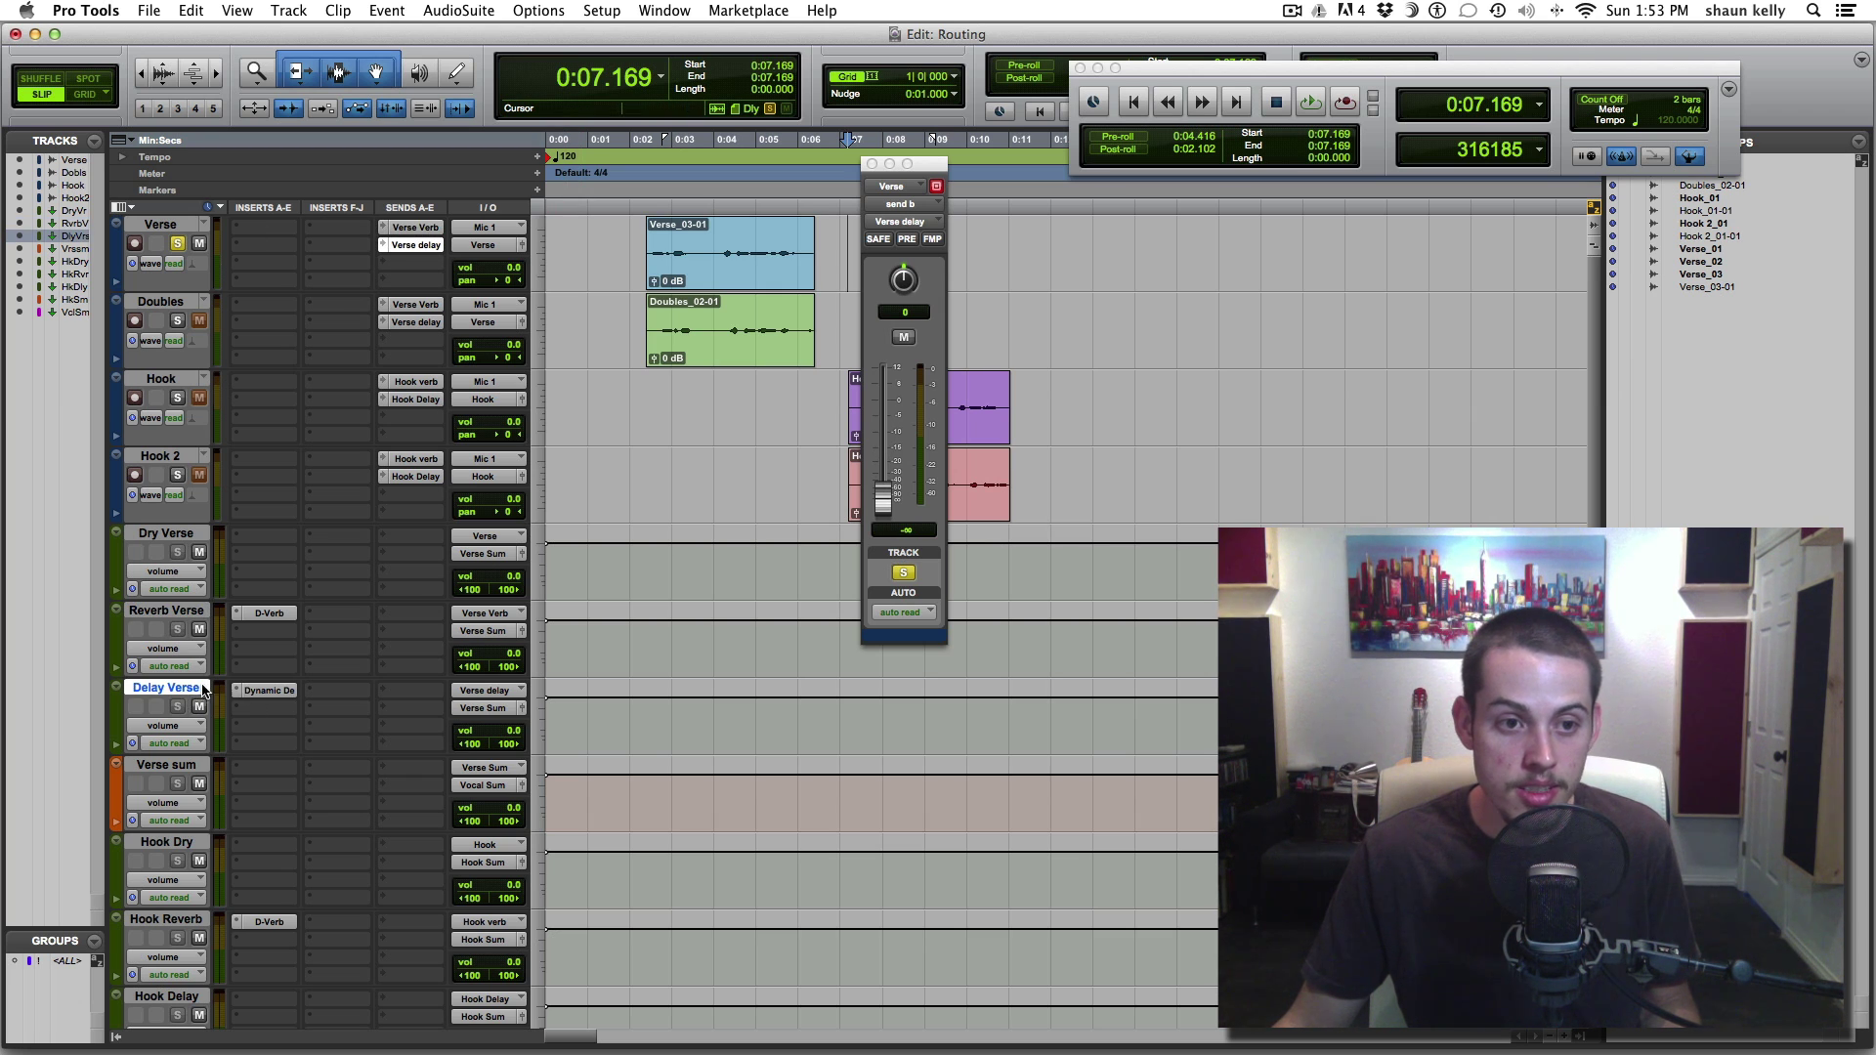
pyautogui.press('space')
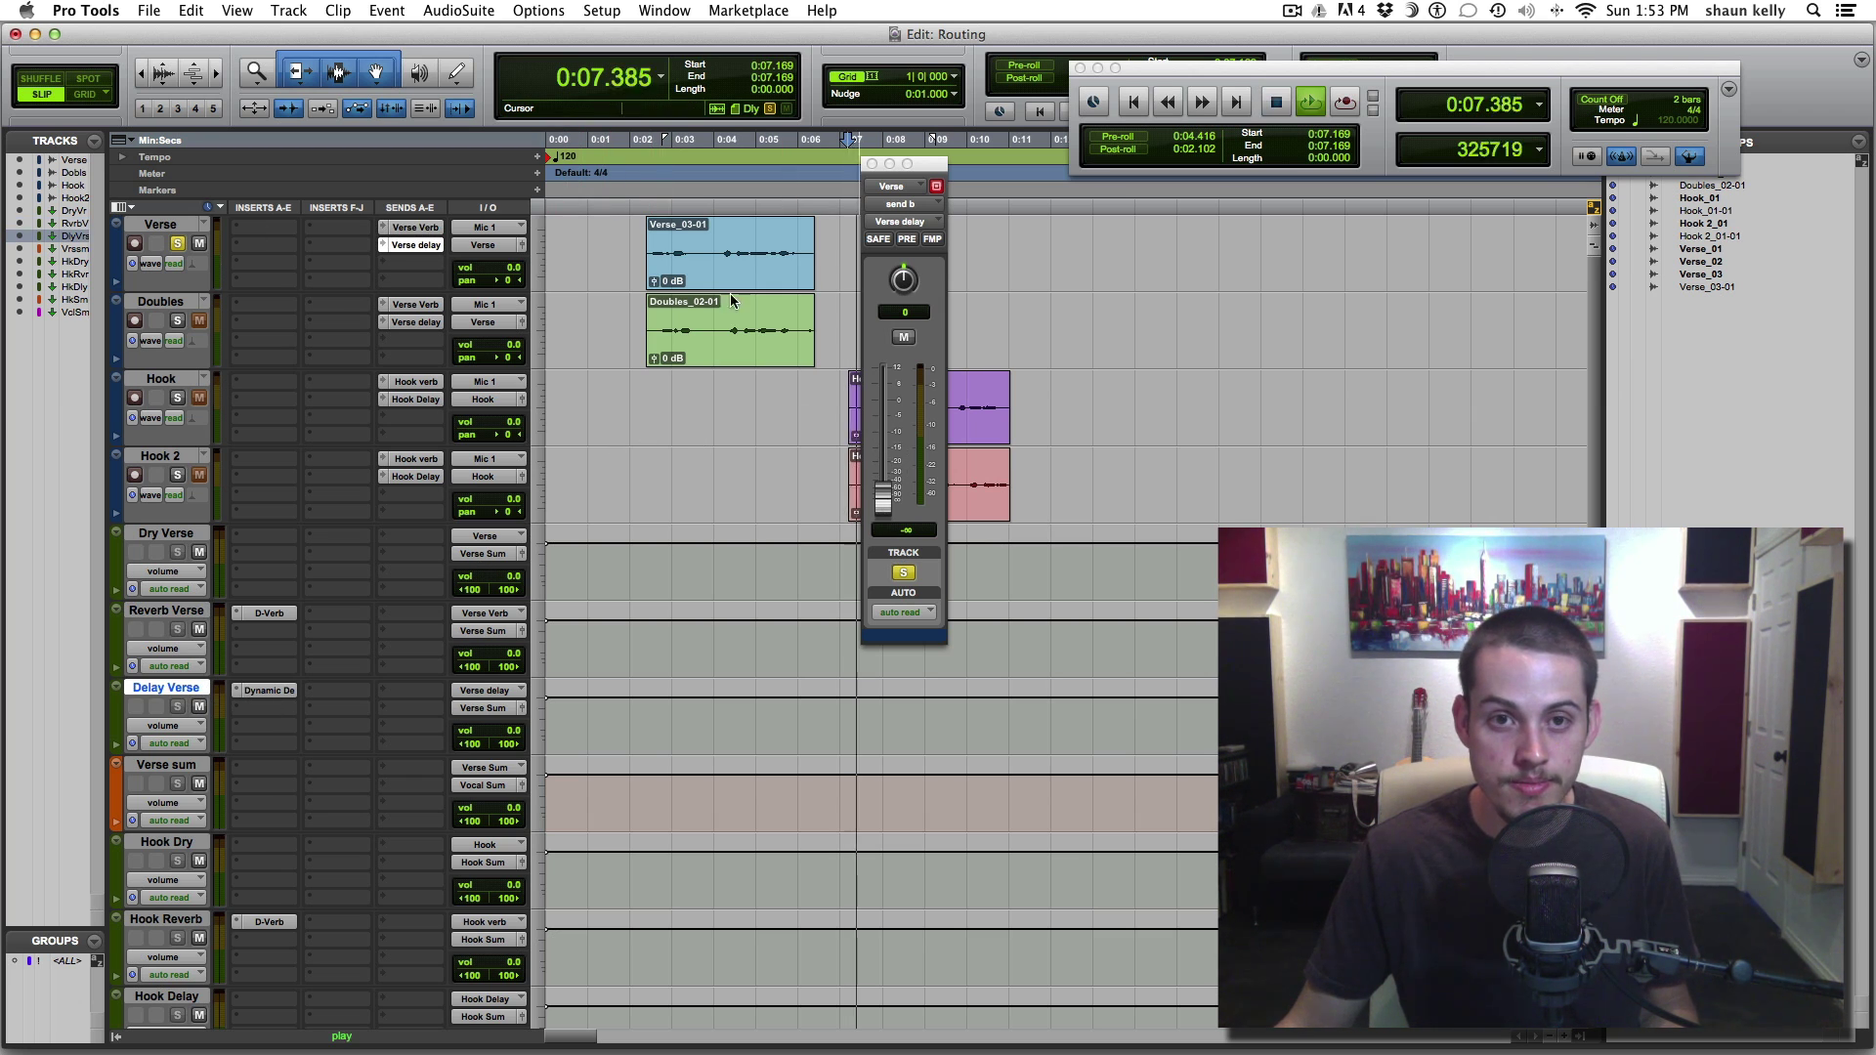
pyautogui.click(661, 431)
pyautogui.press('space')
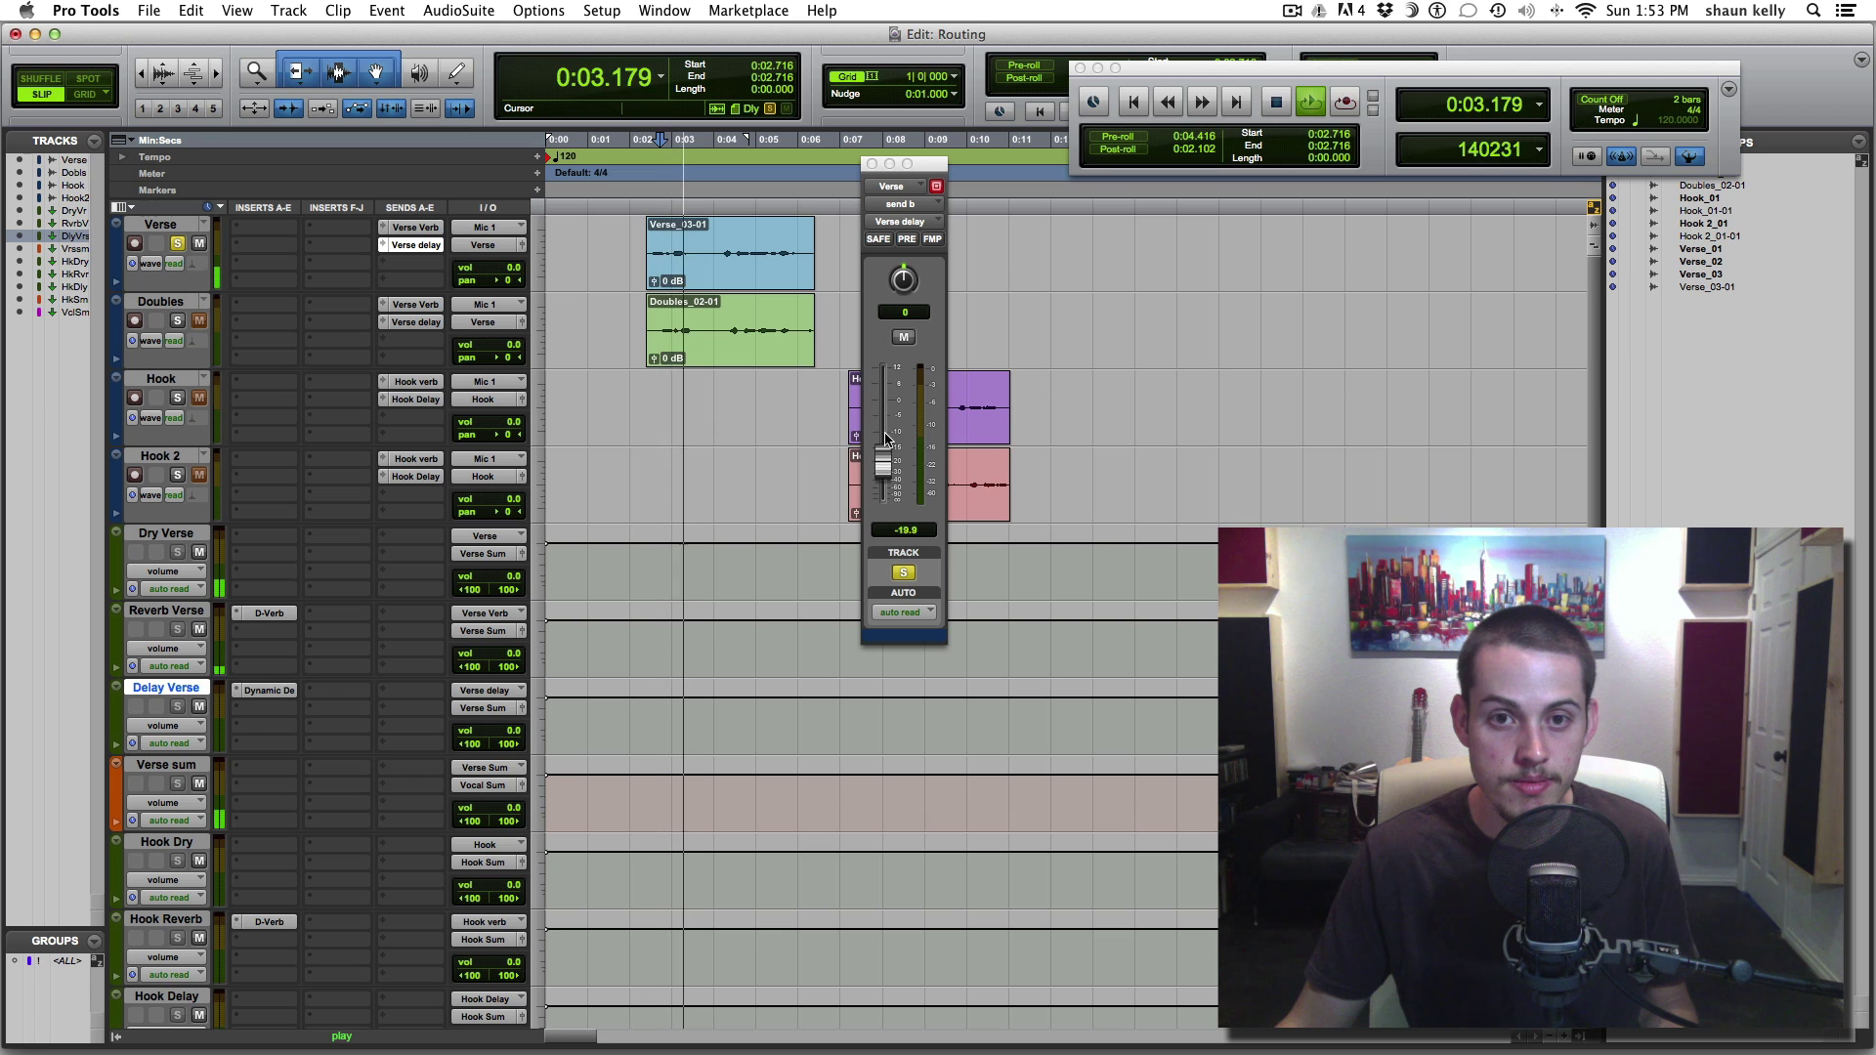
pyautogui.moveTo(885, 507); pyautogui.dragTo(886, 418)
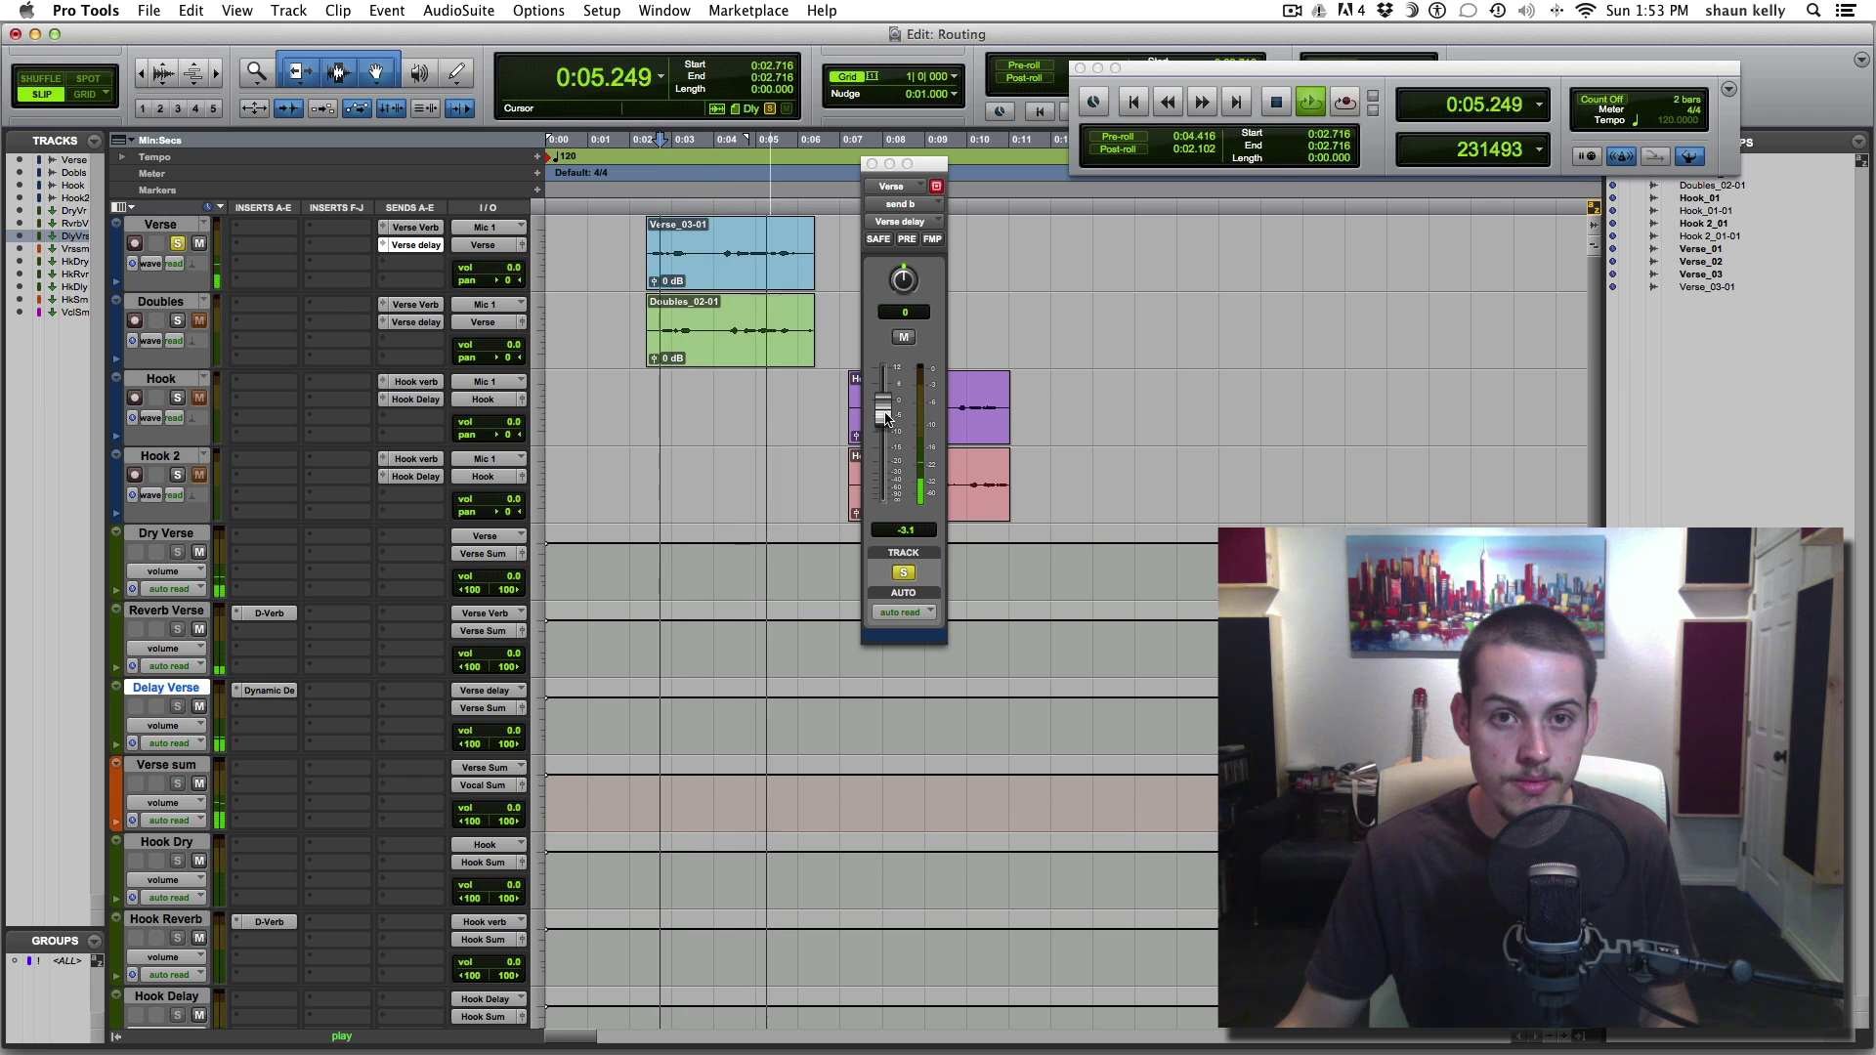
pyautogui.press('space')
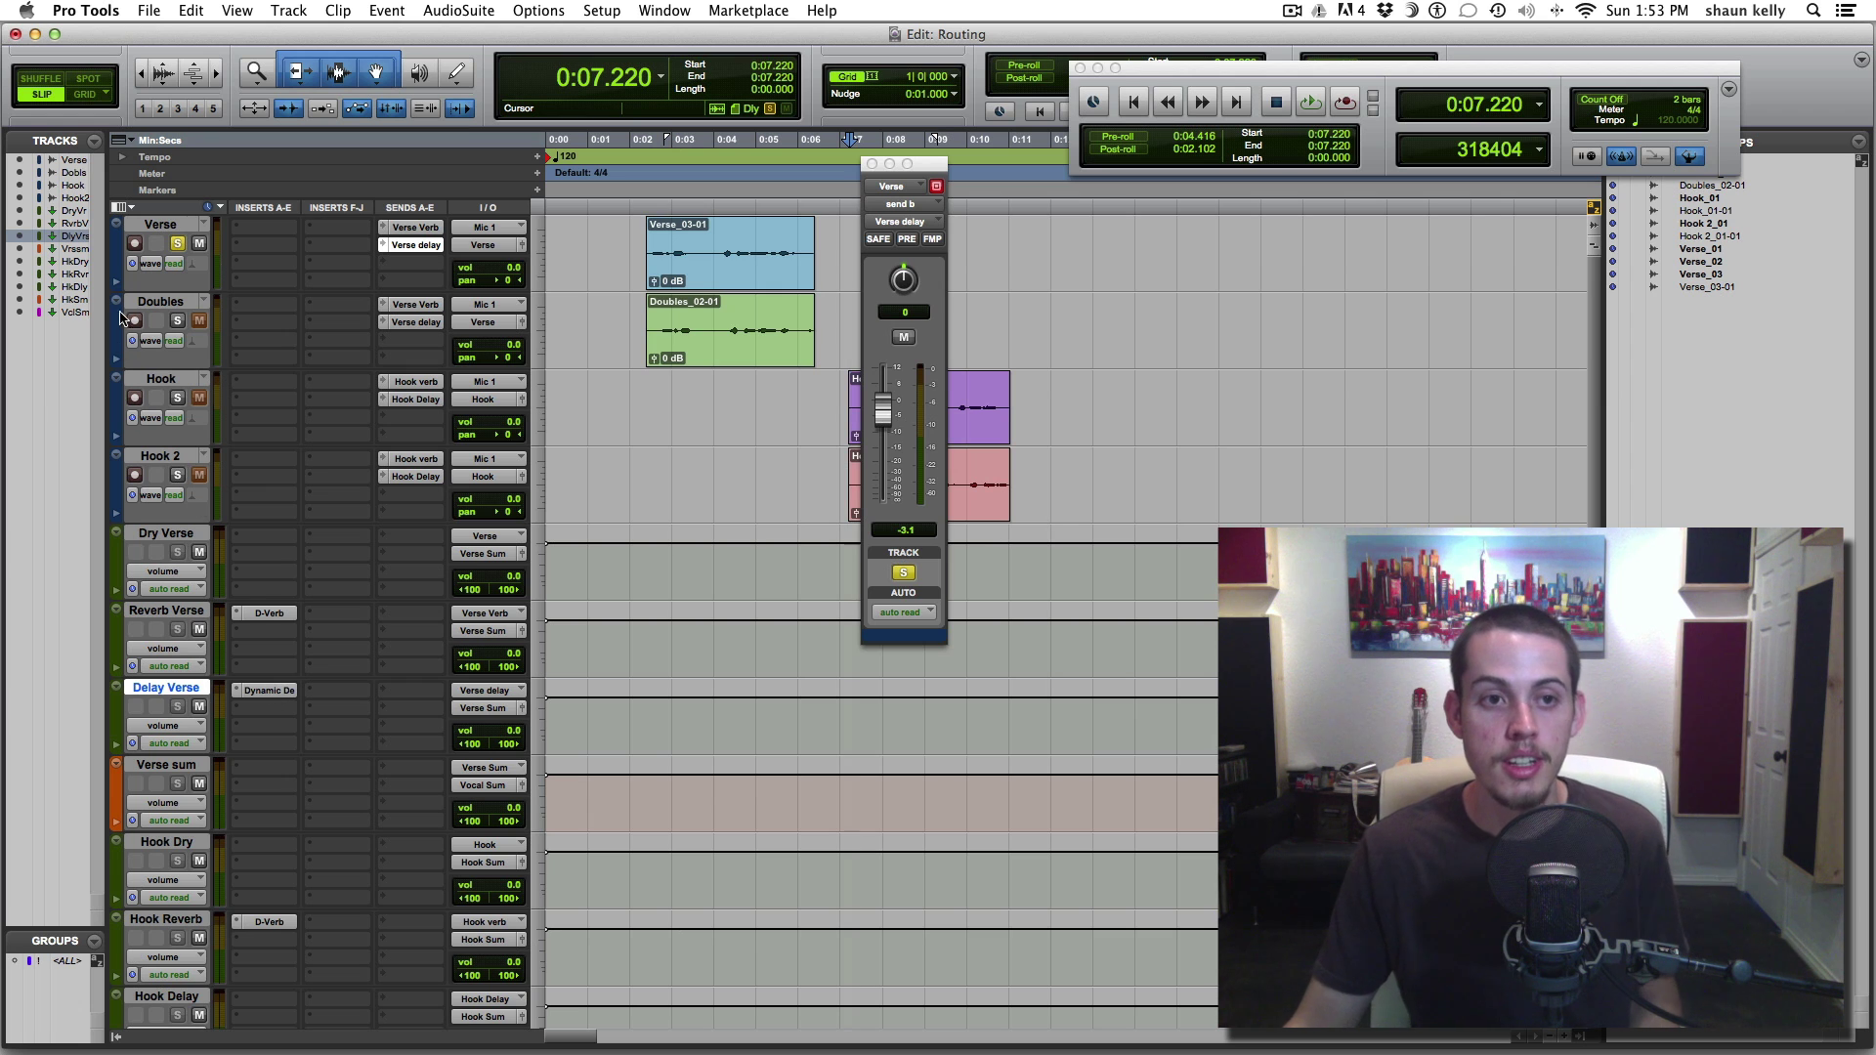
# Take the Verse track out of solo and close its send window
pyautogui.click(430, 248)
pyautogui.press('Escape')
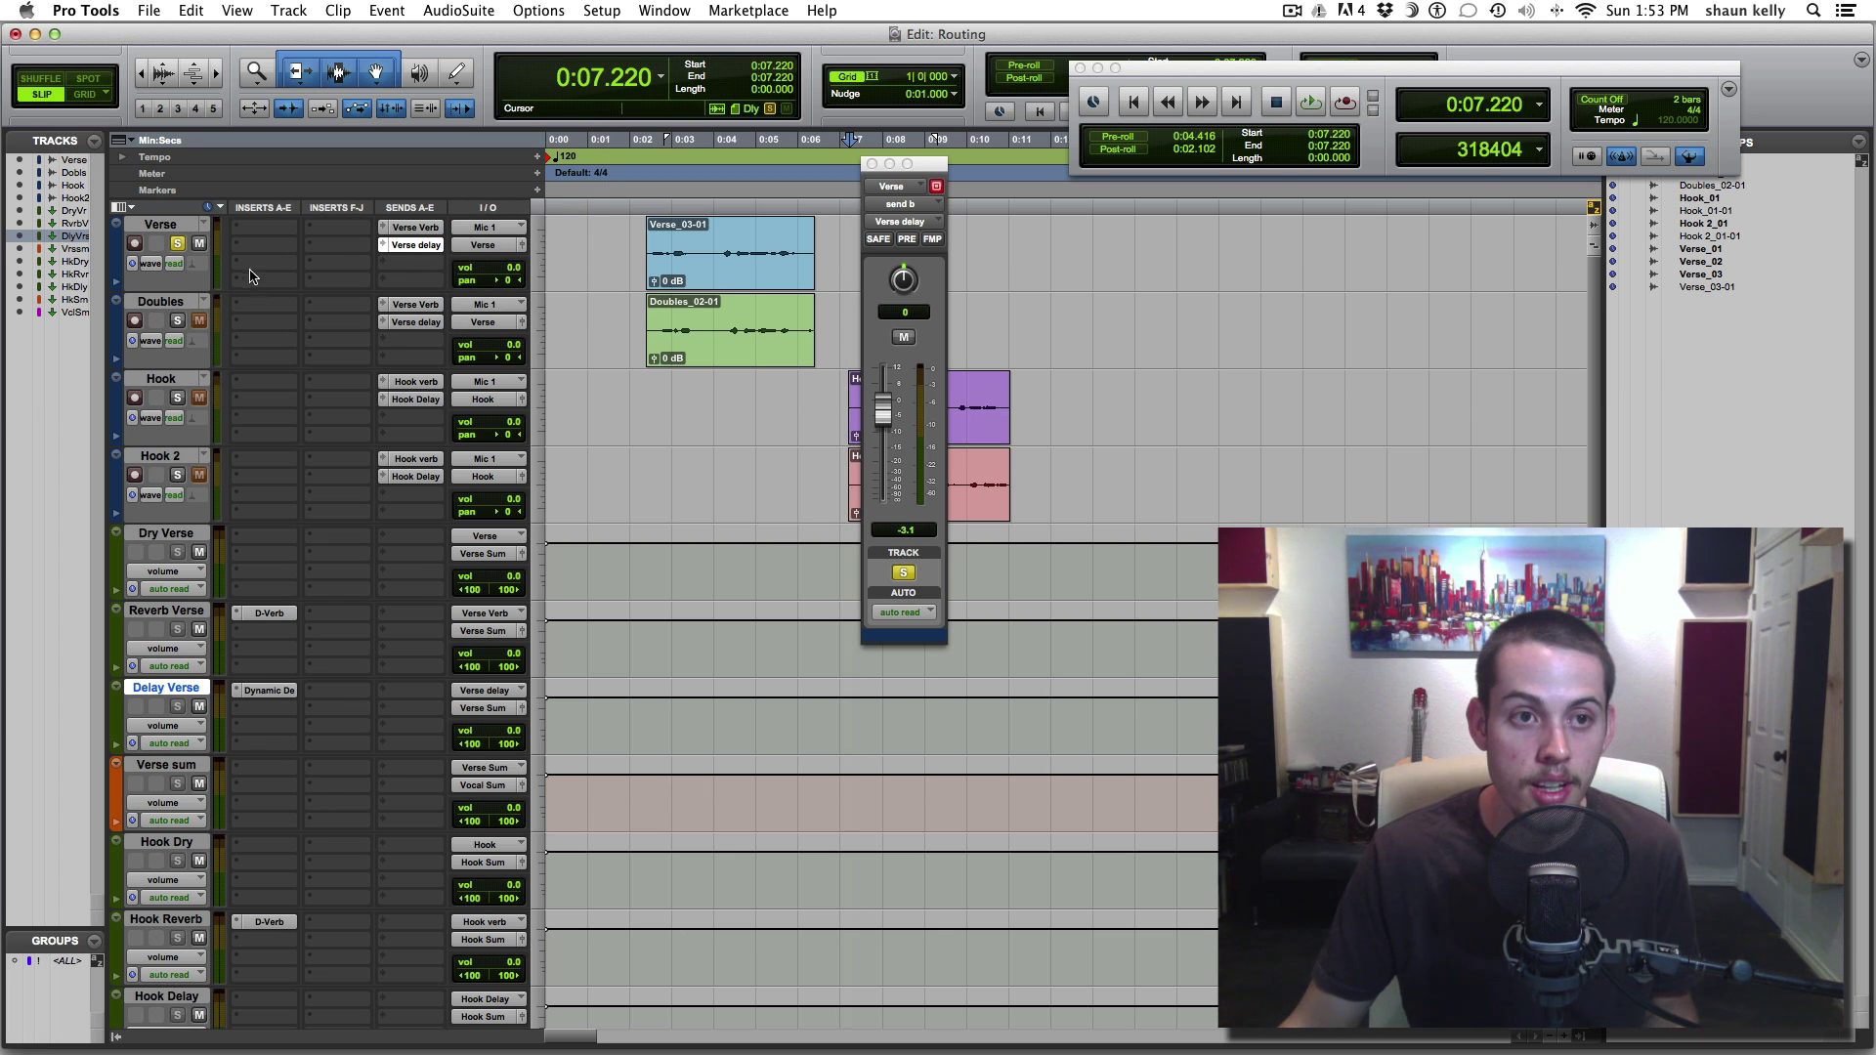
pyautogui.click(177, 243)
pyautogui.scroll(-5, 564, 369)
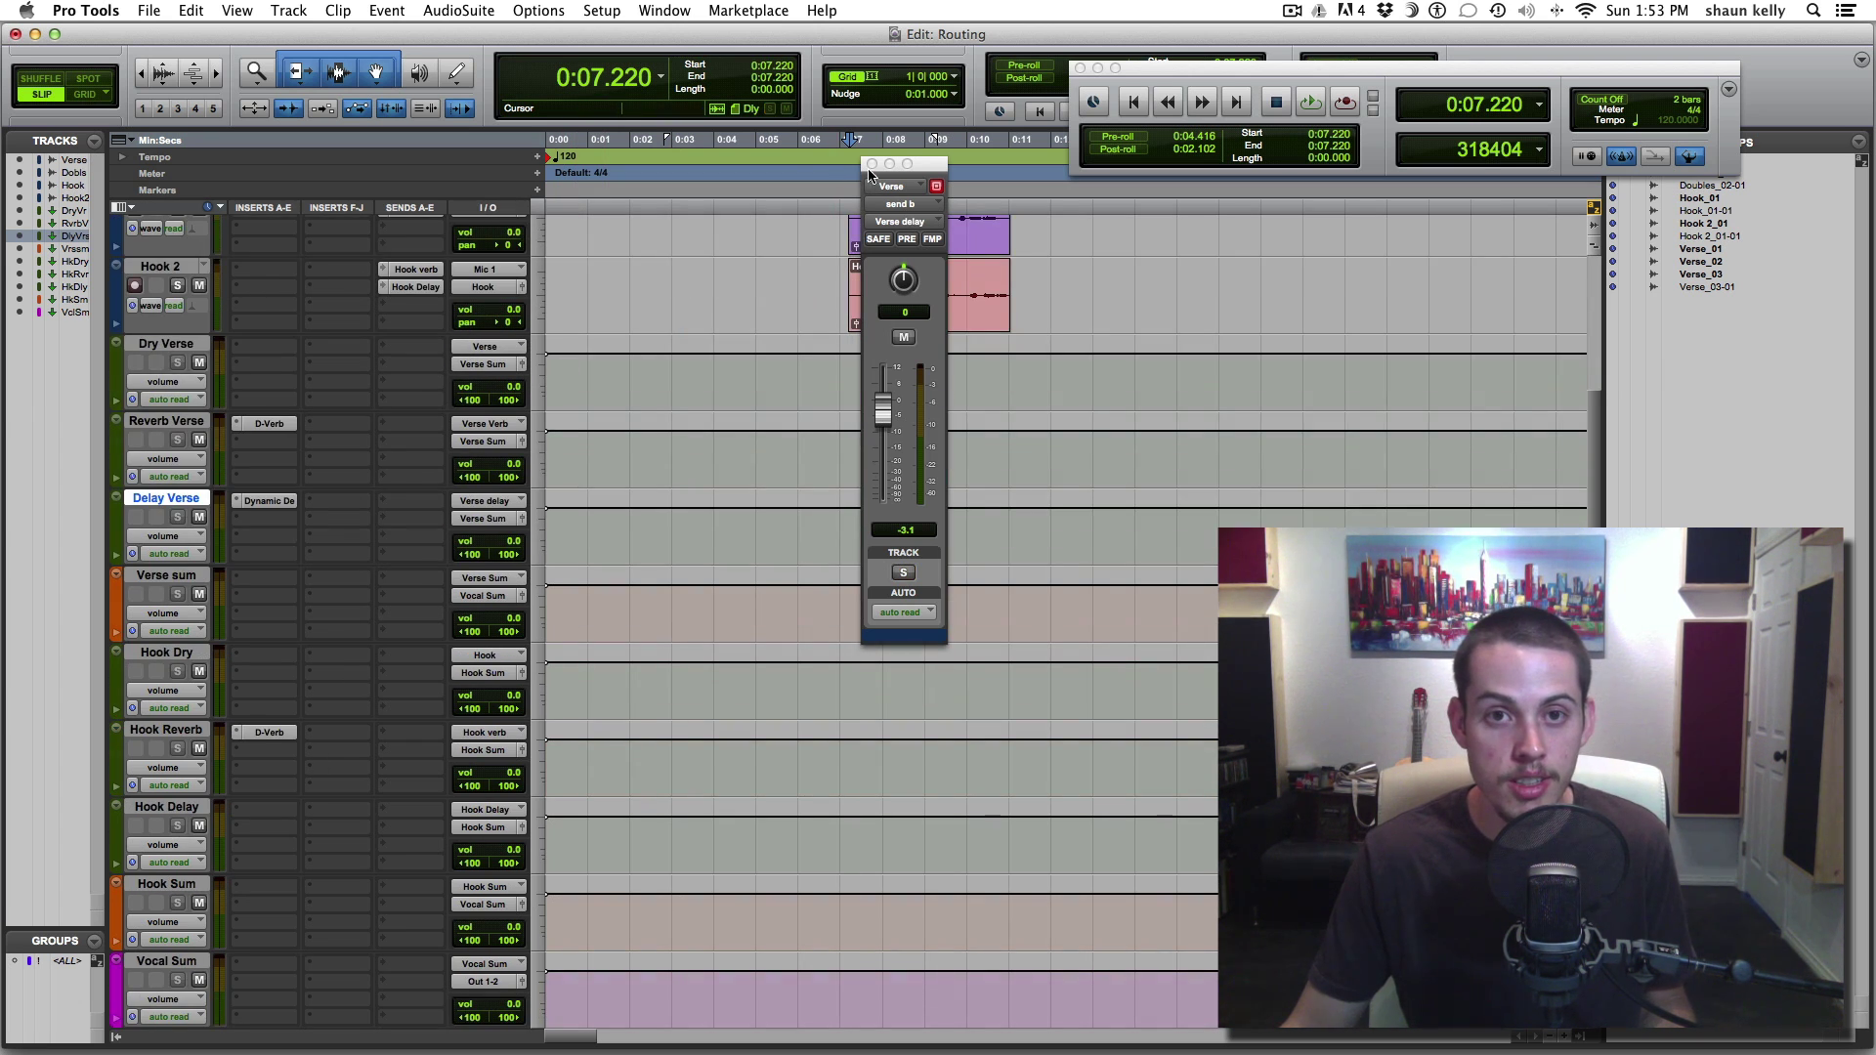
pyautogui.click(872, 165)
# Place the cursor near the start of the hook clips and trace the routing from Hook through Hook Dry and Hook Sum to Vocal Sum
pyautogui.scroll(5, 877, 137)
pyautogui.click(858, 225)
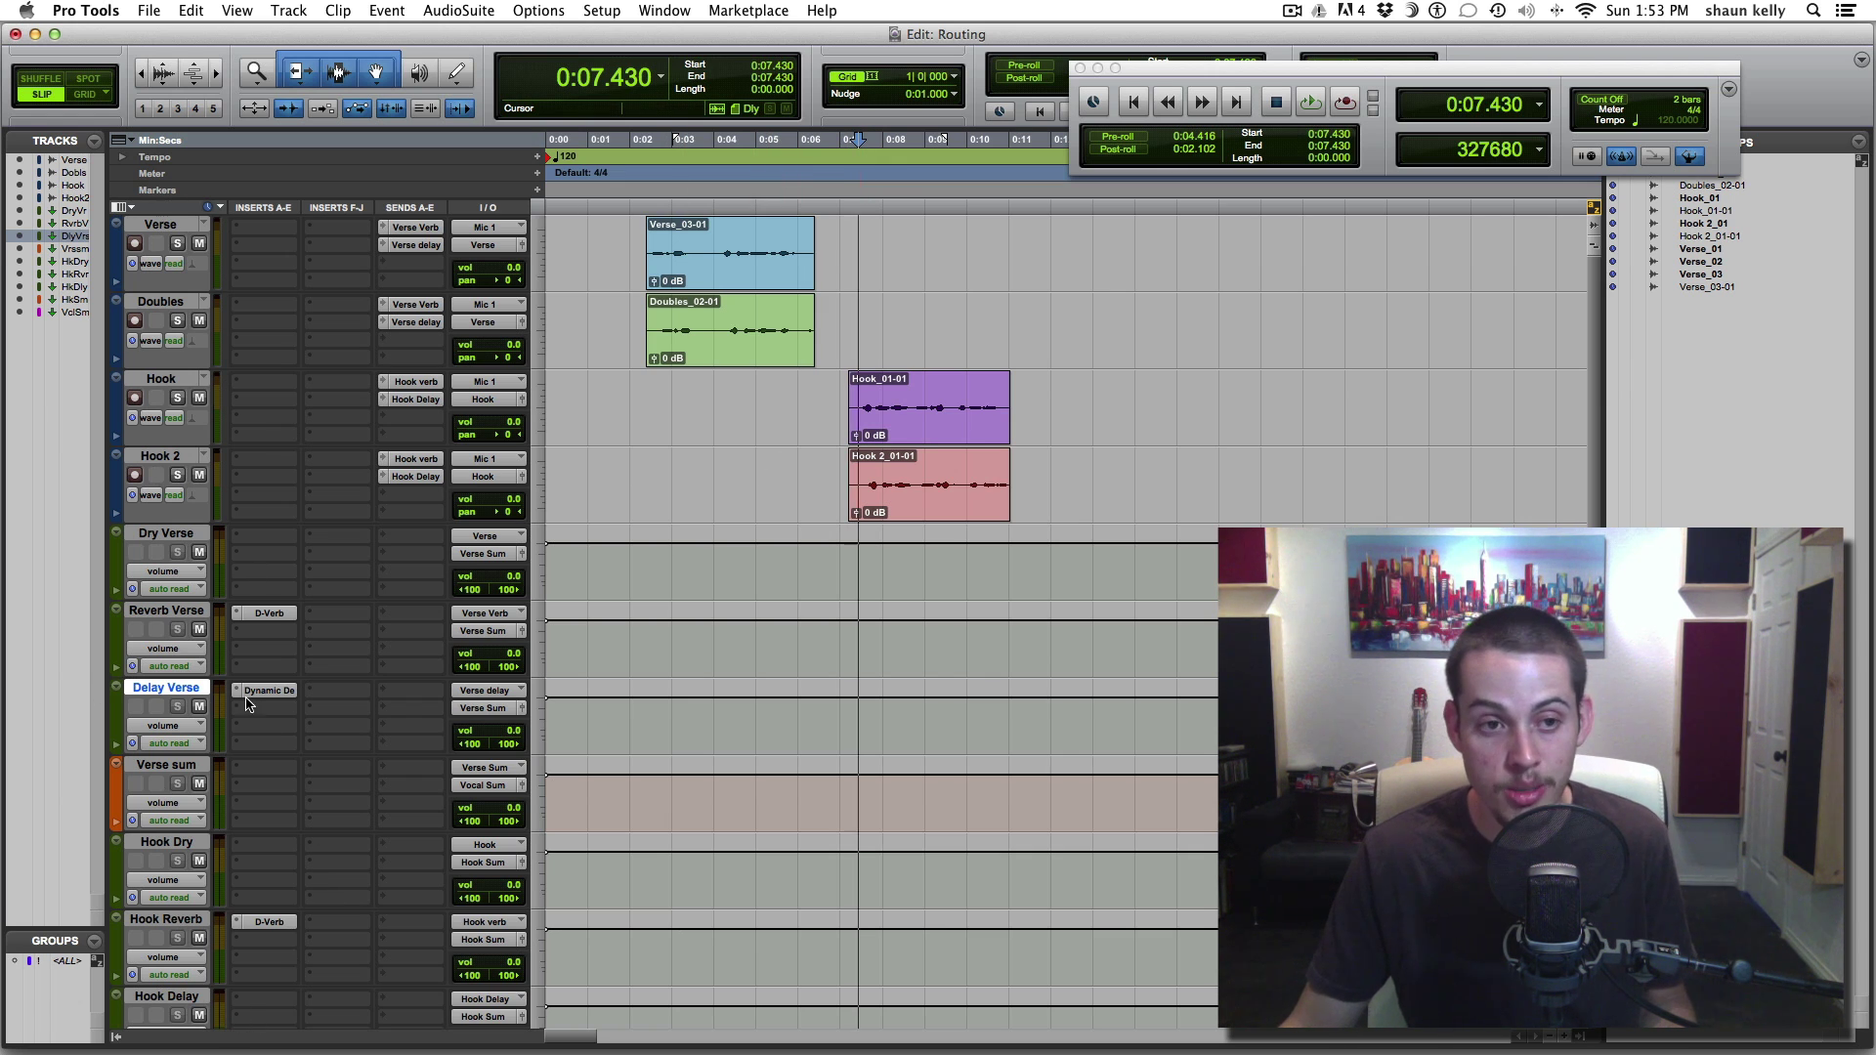
pyautogui.click(181, 457)
pyautogui.click(166, 379)
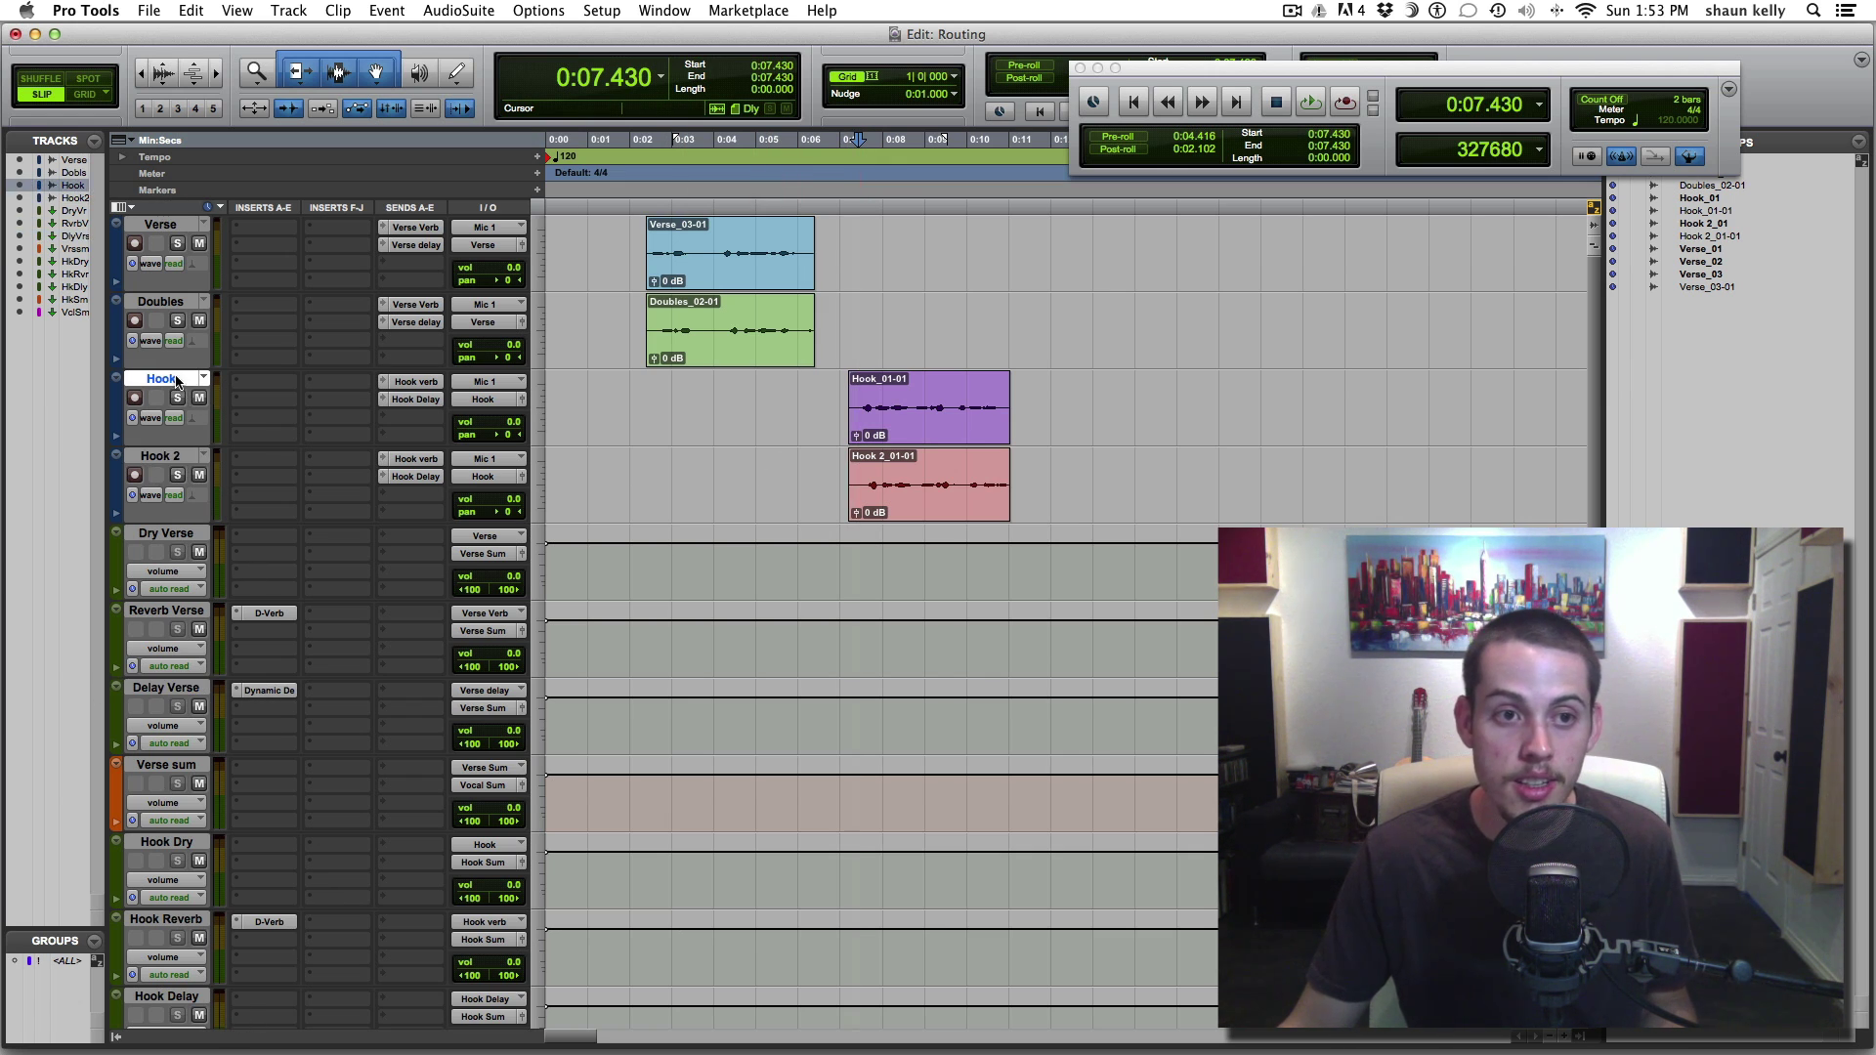
pyautogui.click(166, 844)
pyautogui.scroll(-4, 174, 848)
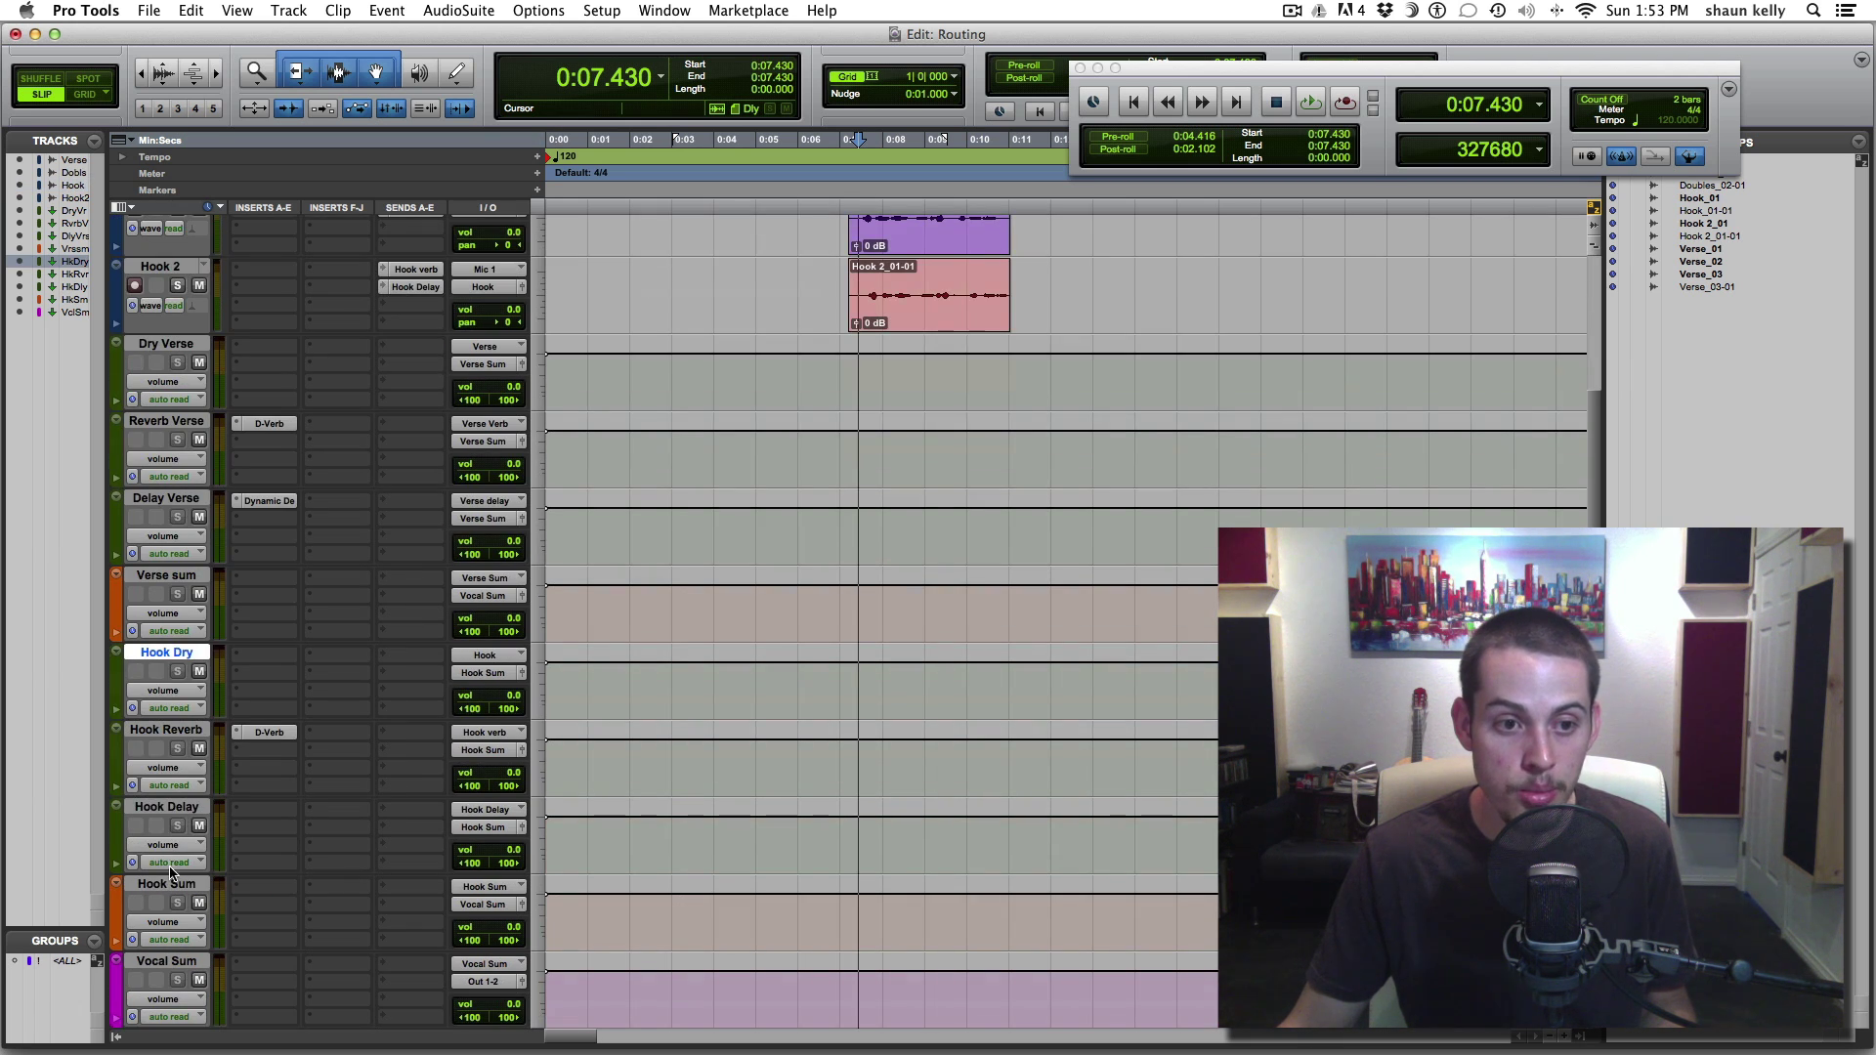
pyautogui.click(166, 884)
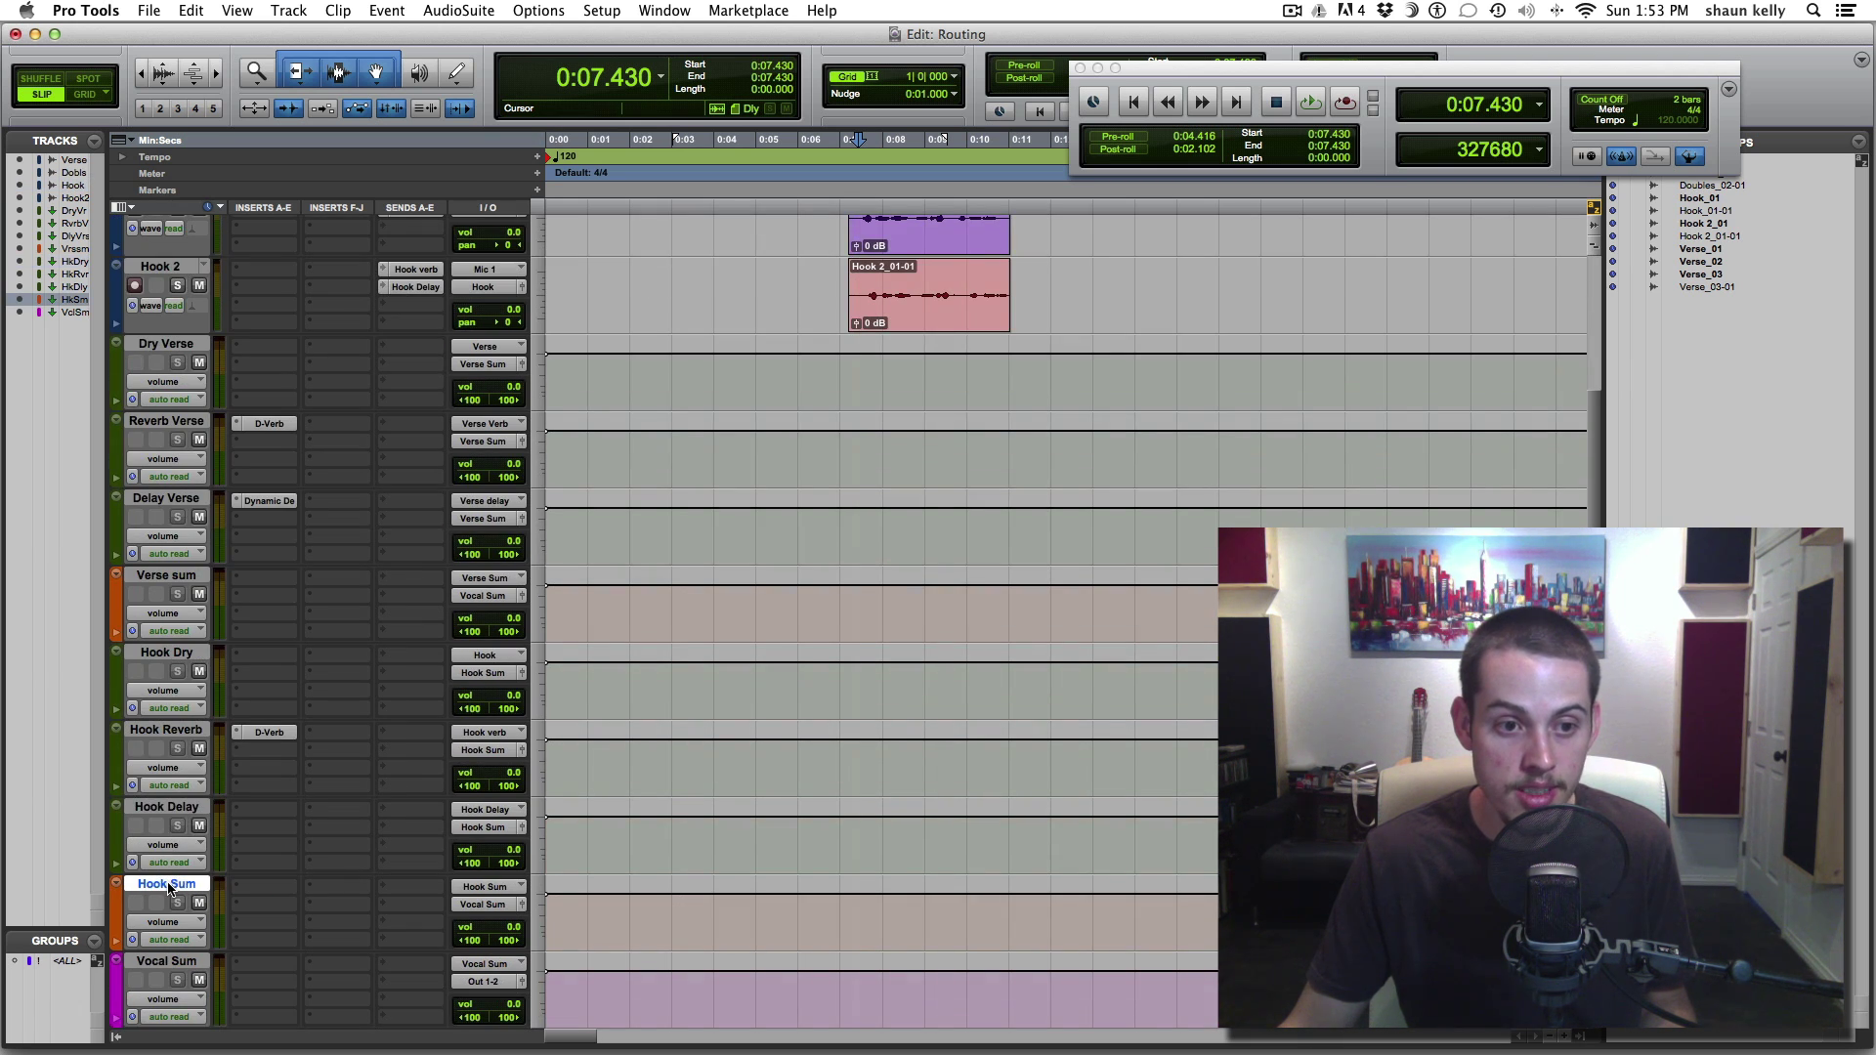
pyautogui.click(168, 961)
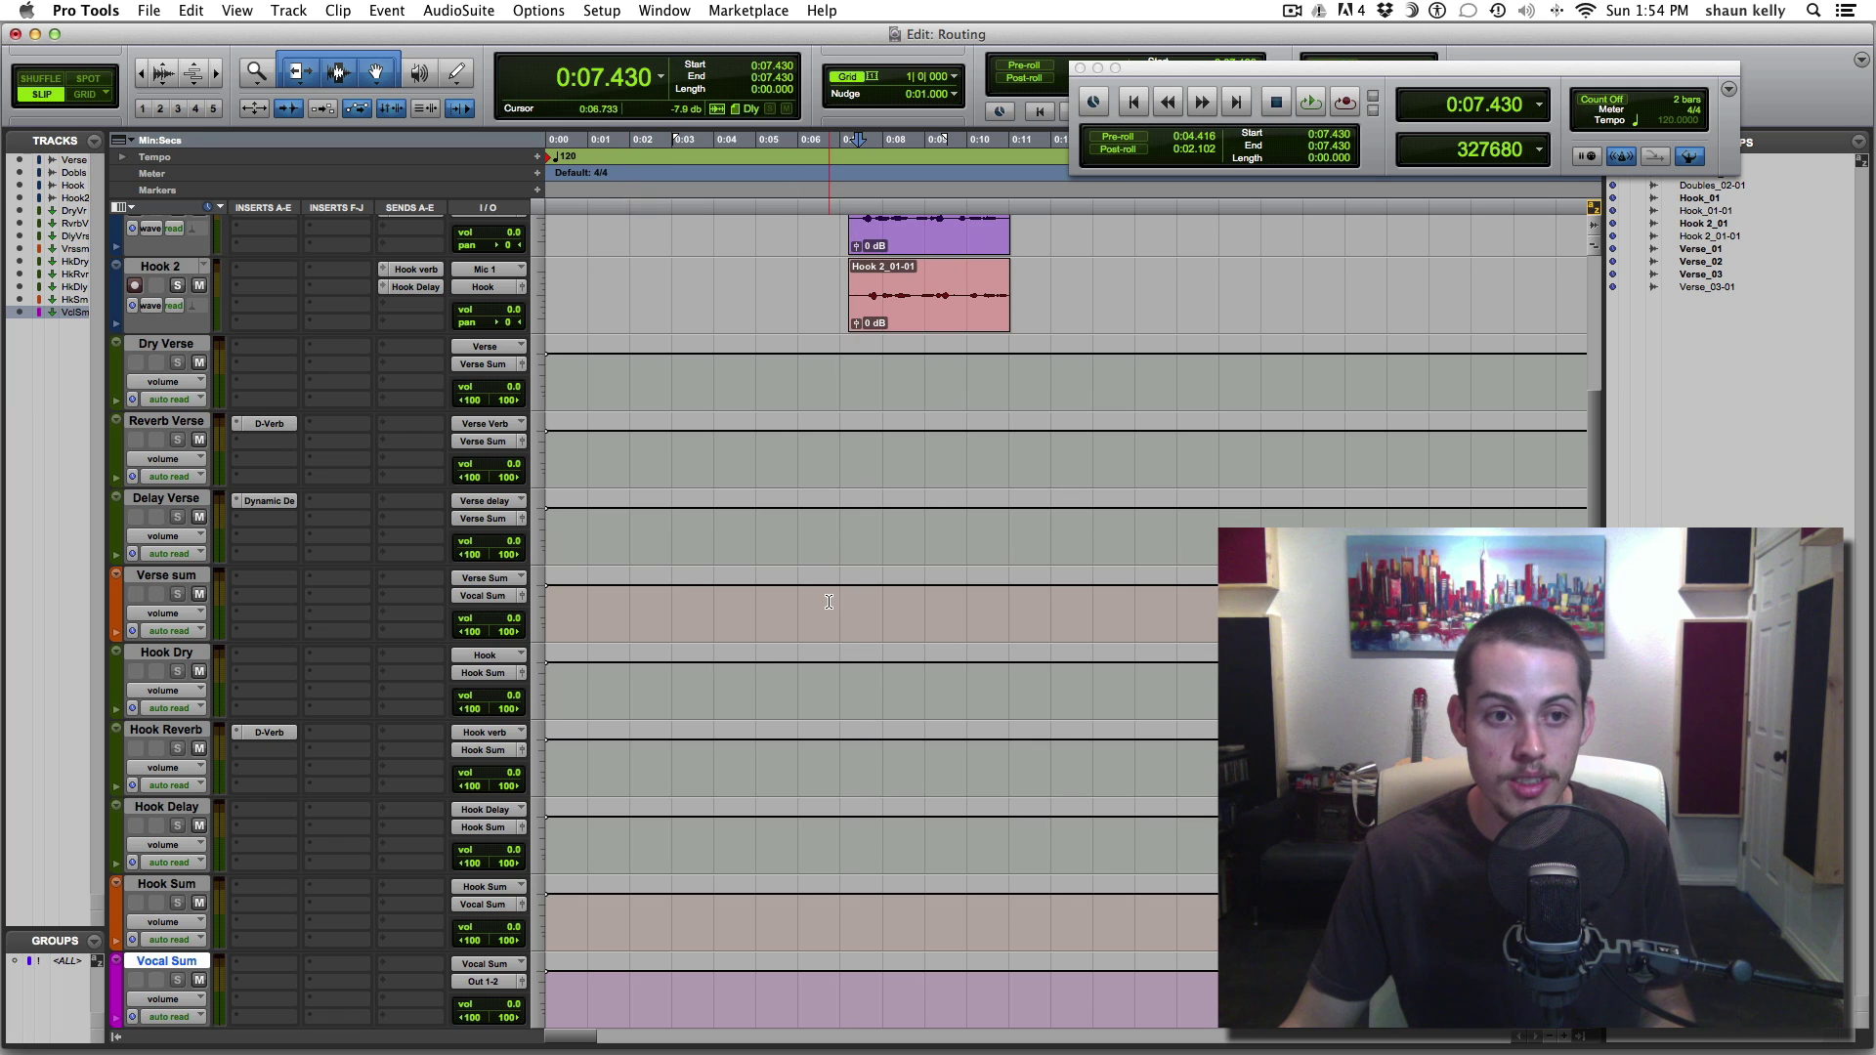
pyautogui.scroll(4, 829, 602)
pyautogui.scroll(-3, 288, 427)
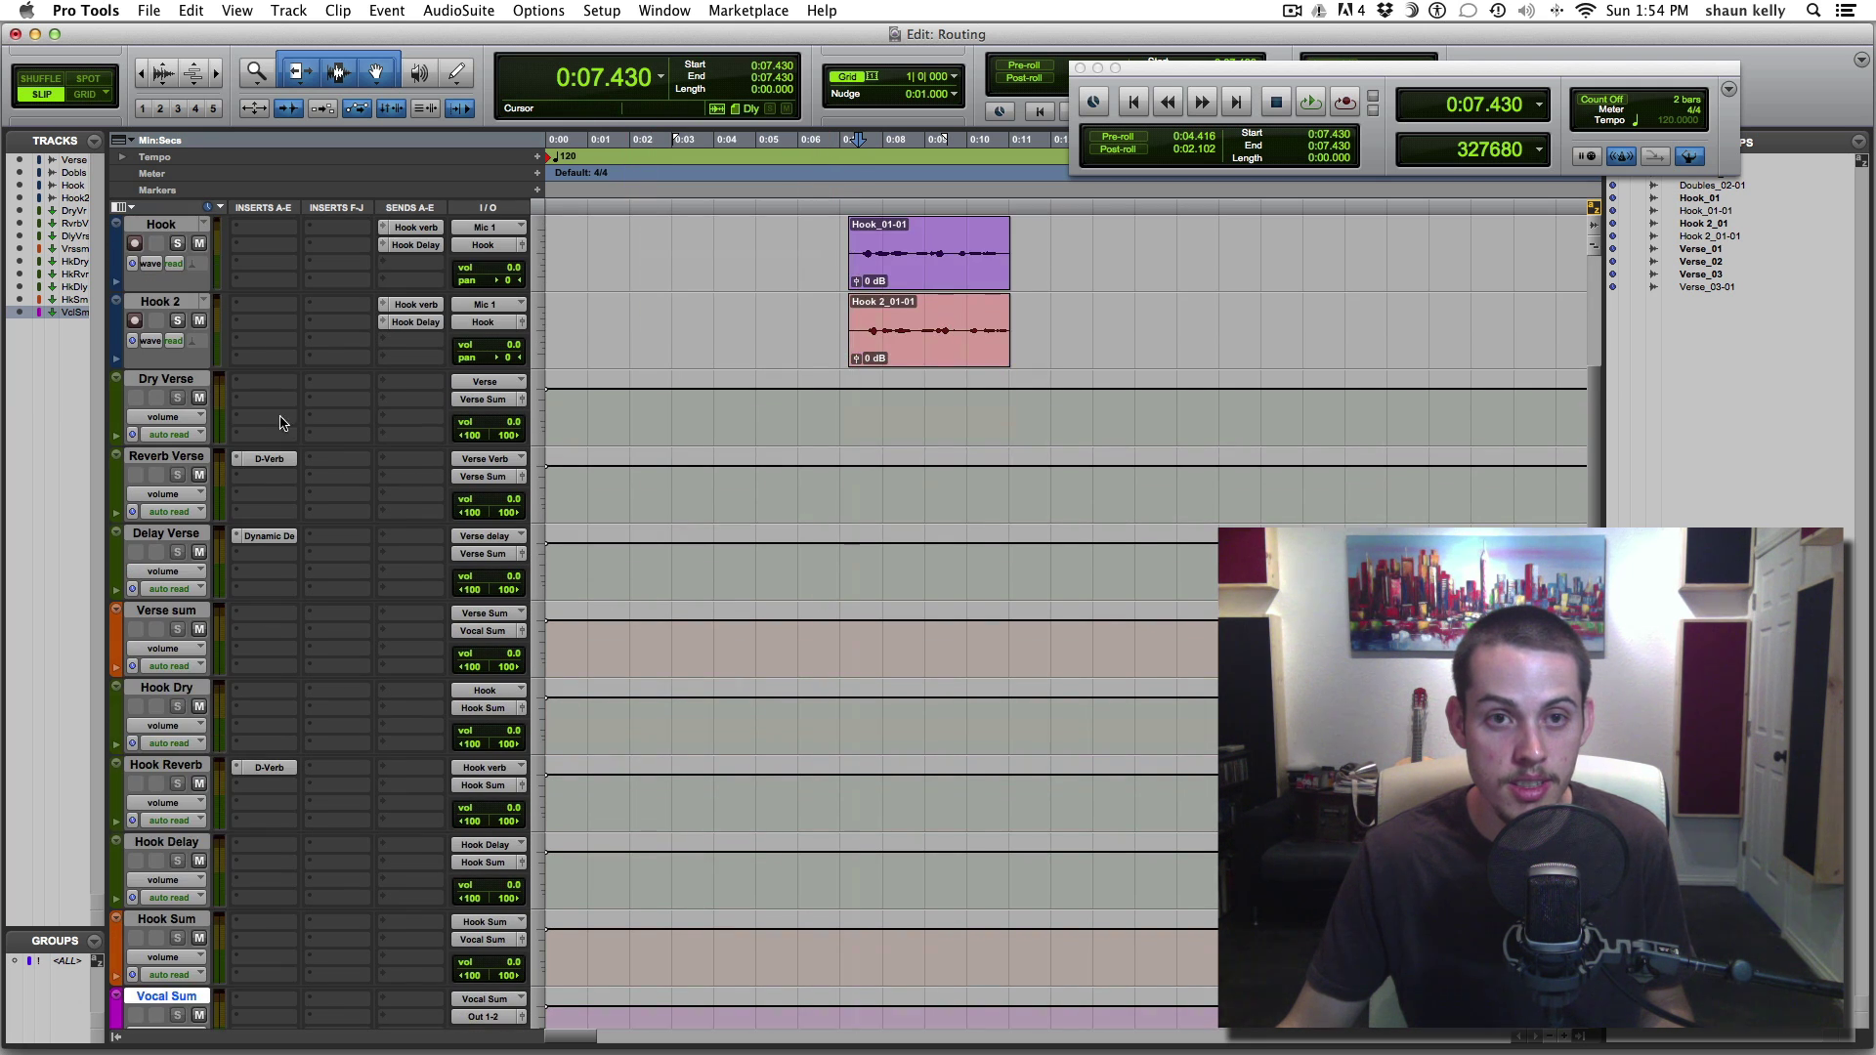
# Play back the hook and mute the Hook 2 track so that only the Hook track sounds
pyautogui.press('space')
pyautogui.click(200, 320)
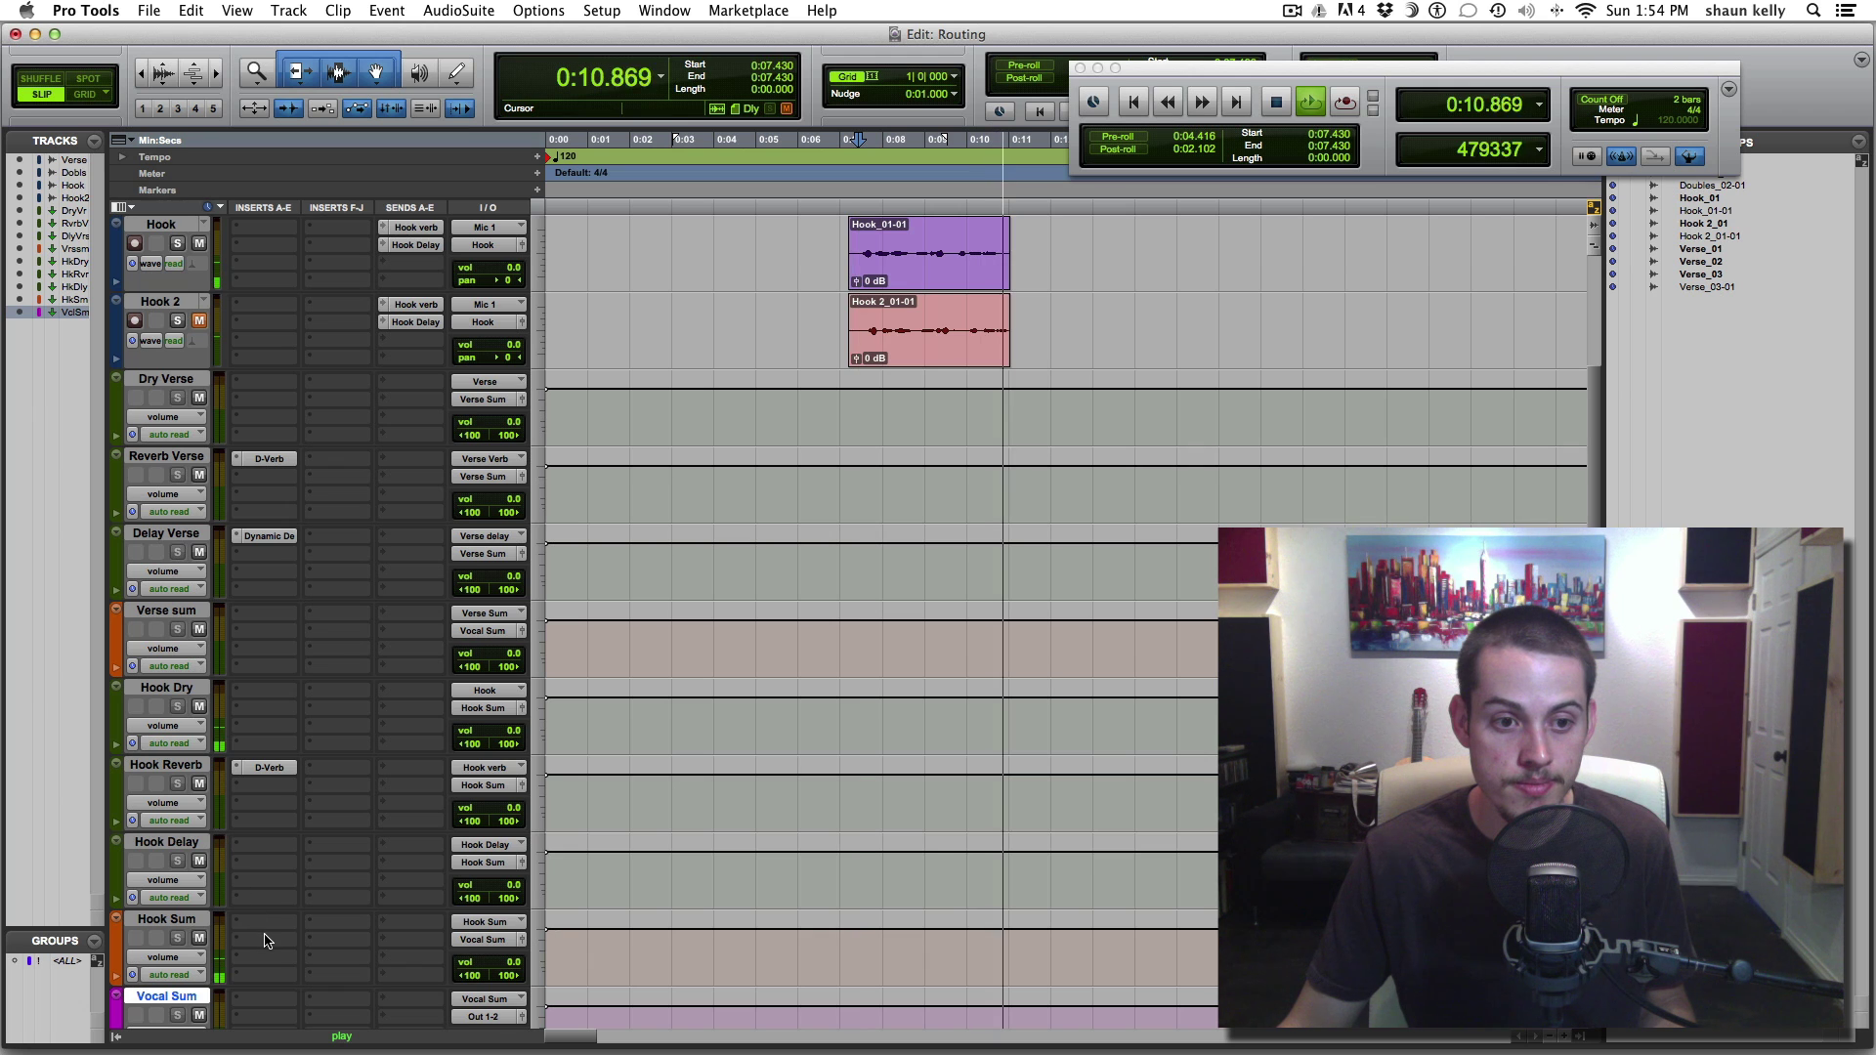
pyautogui.press('space')
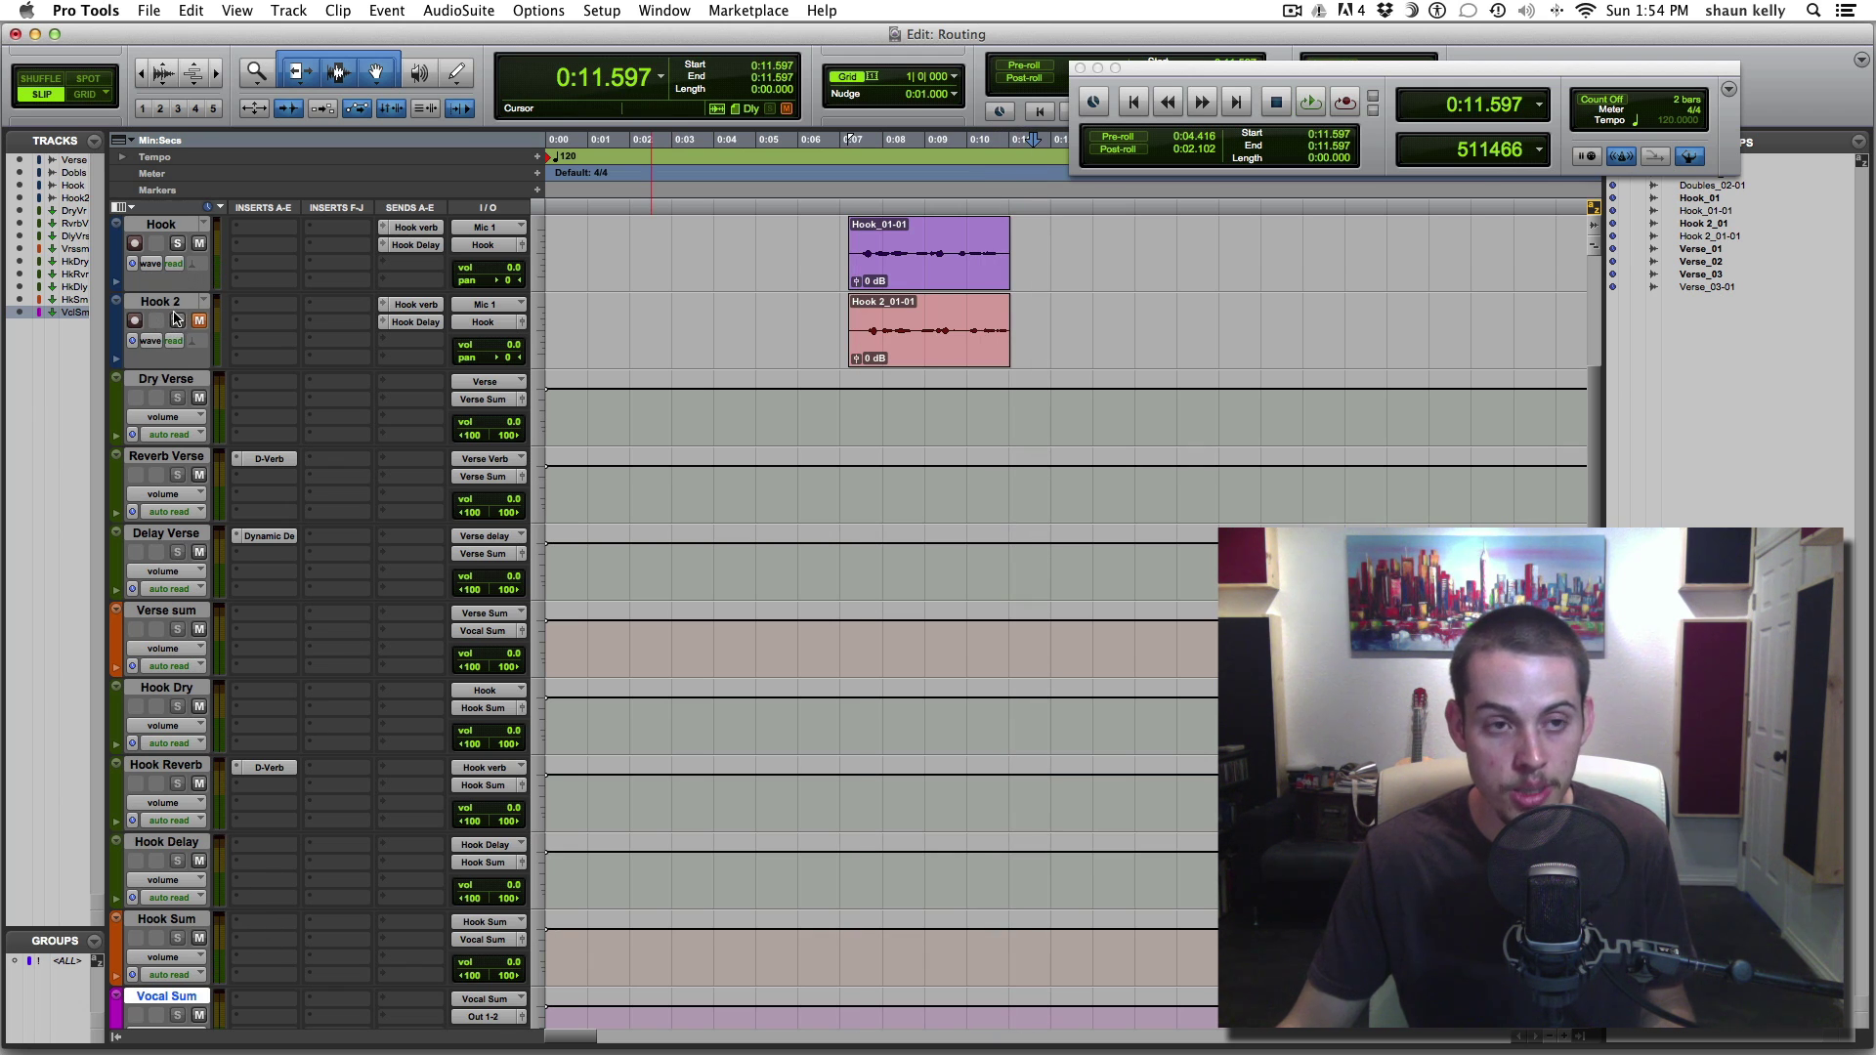
# Replay the Hook clip from near its start while checking the Hook Dry, Hook Sum and Vocal Sum meters
pyautogui.click(162, 223)
pyautogui.click(859, 195)
pyautogui.press('space')
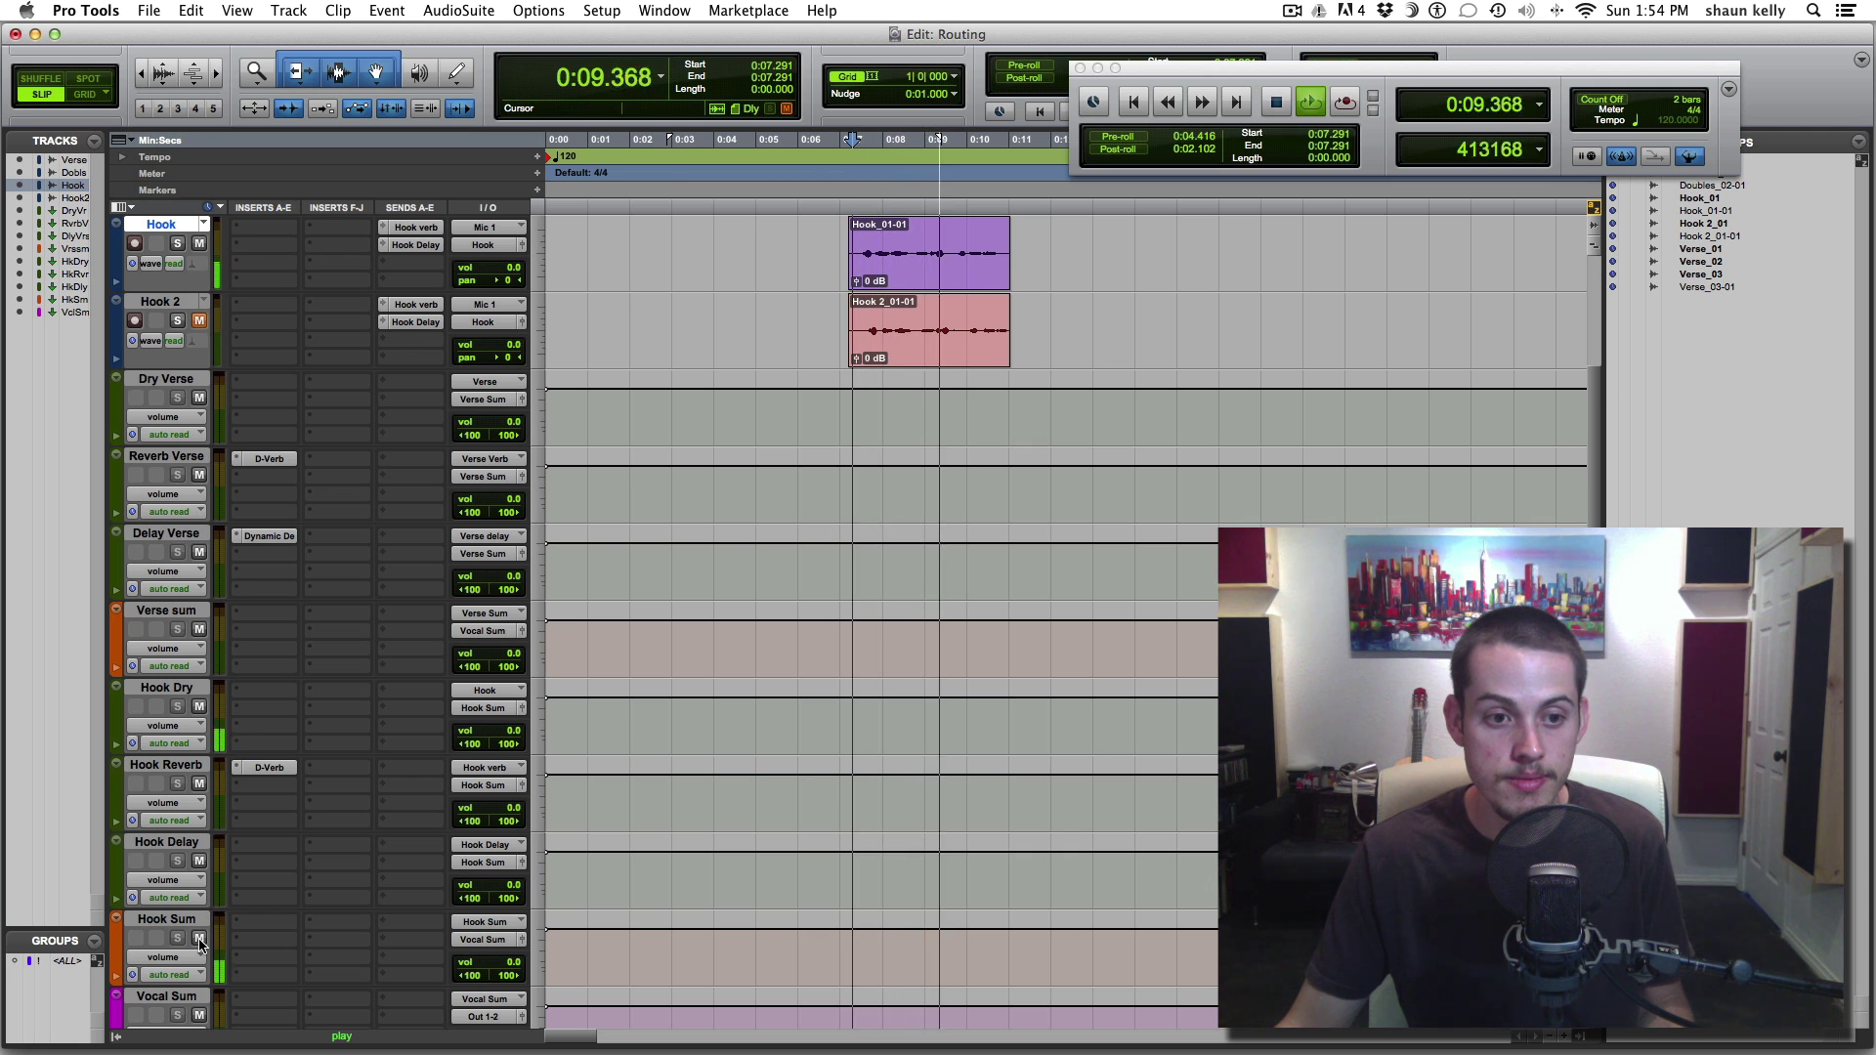
pyautogui.scroll(-2, 223, 995)
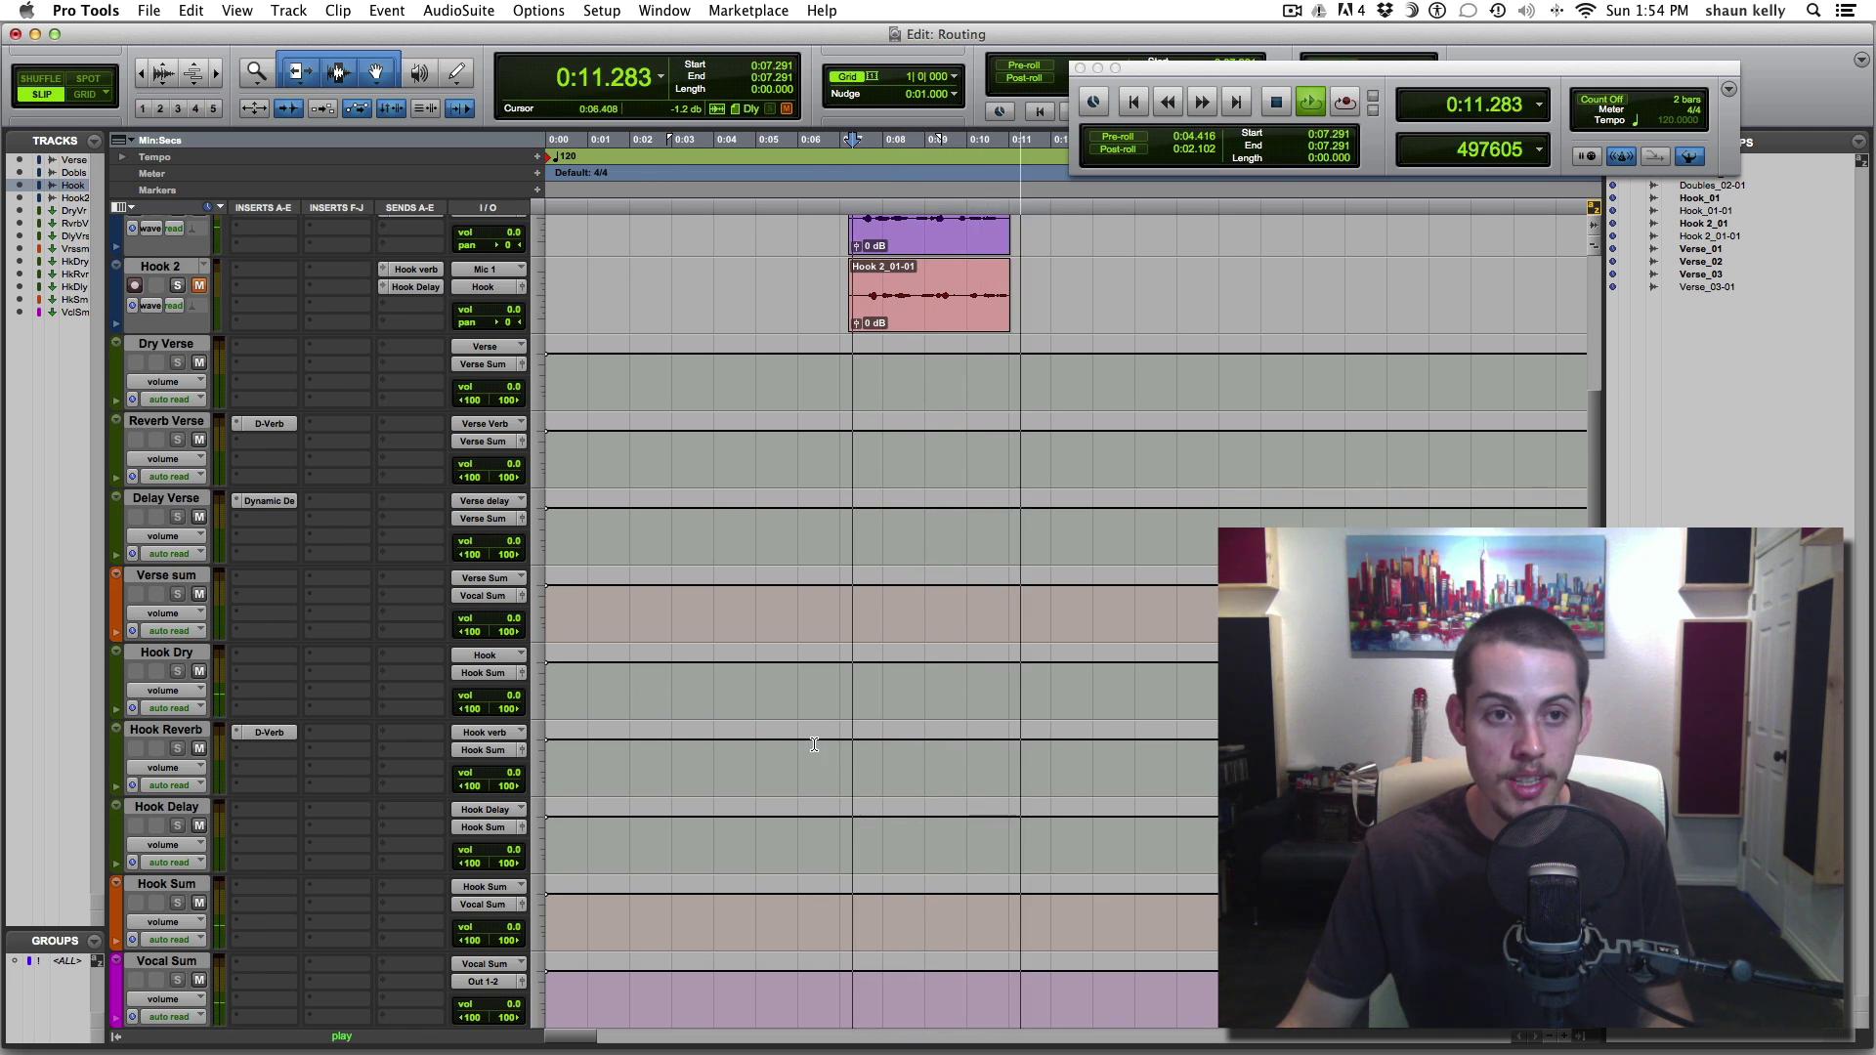
# Raise the Hook track's Hook verb send to about -0.6 dB while playing back the hook from just before its clip
pyautogui.scroll(5, 814, 745)
pyautogui.click(843, 387)
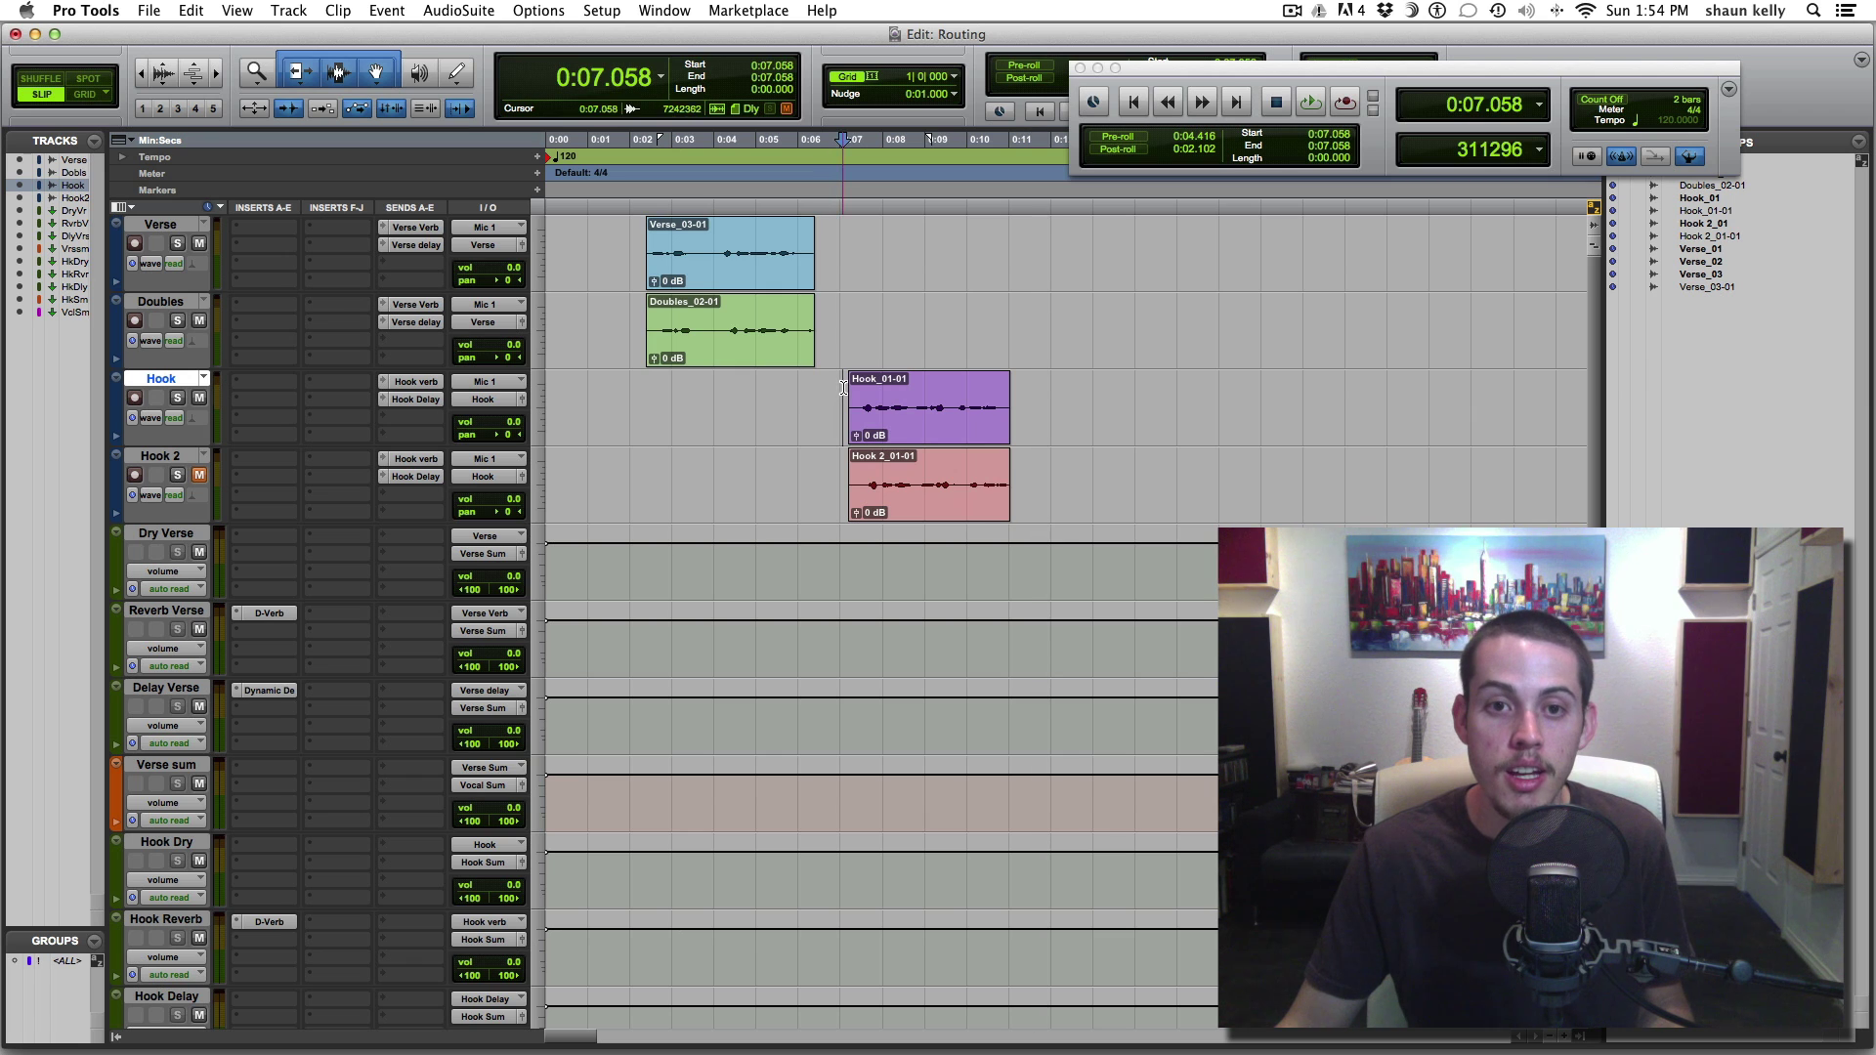
pyautogui.click(417, 382)
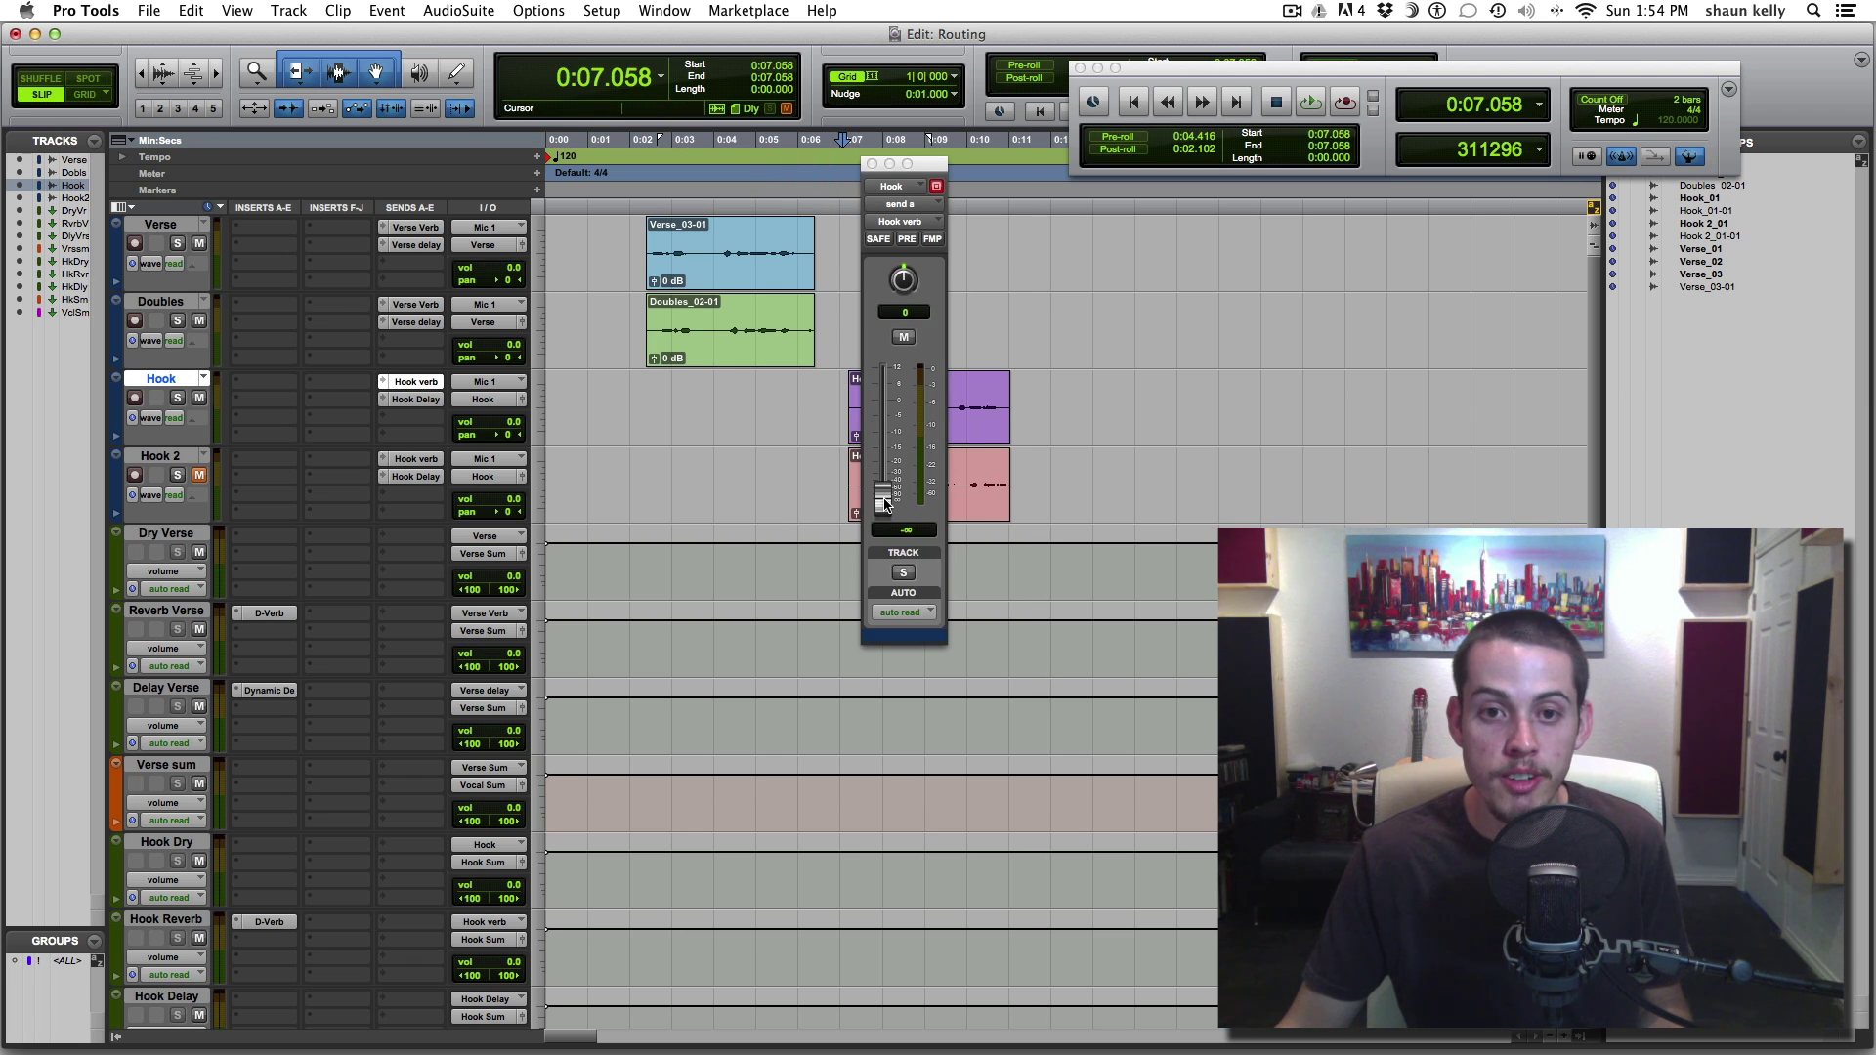
pyautogui.press('space')
pyautogui.moveTo(886, 504); pyautogui.dragTo(887, 408)
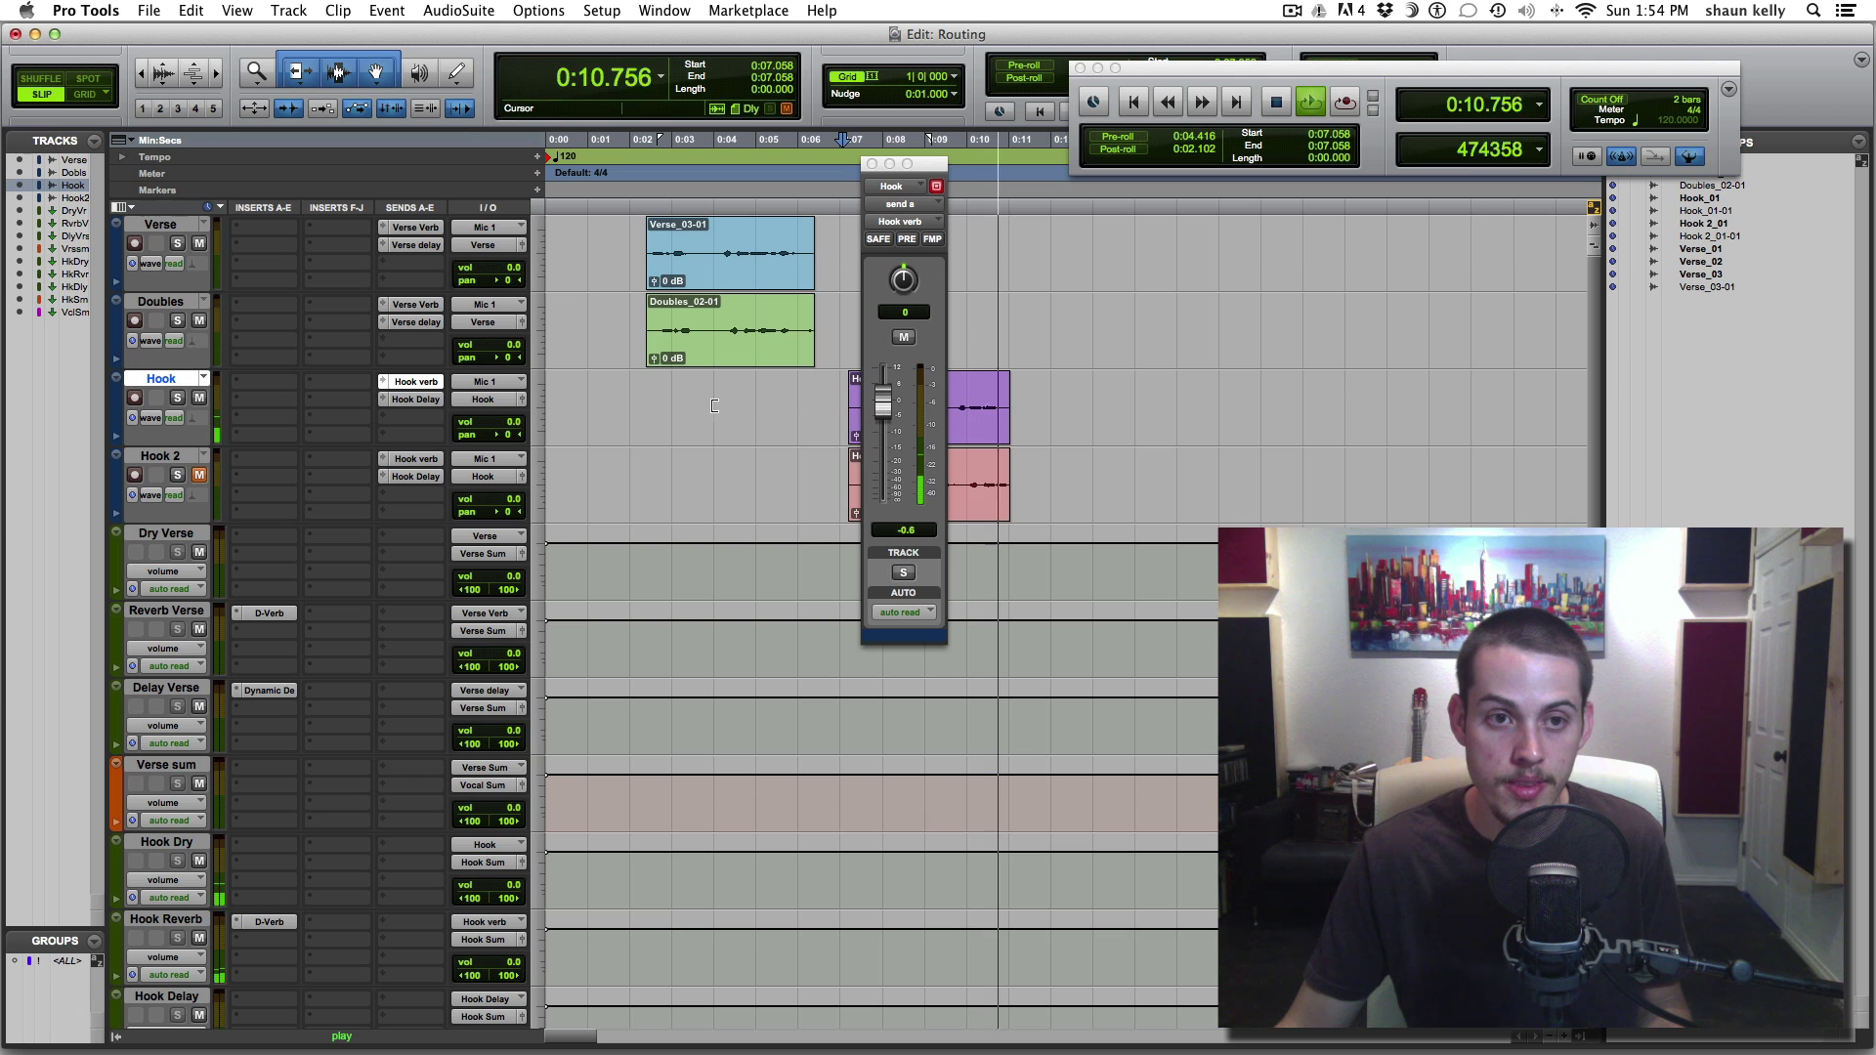
# Raise the Hook track's Hook Delay send to about -2.8 dB and play back part of the hook
pyautogui.click(420, 400)
pyautogui.press('space')
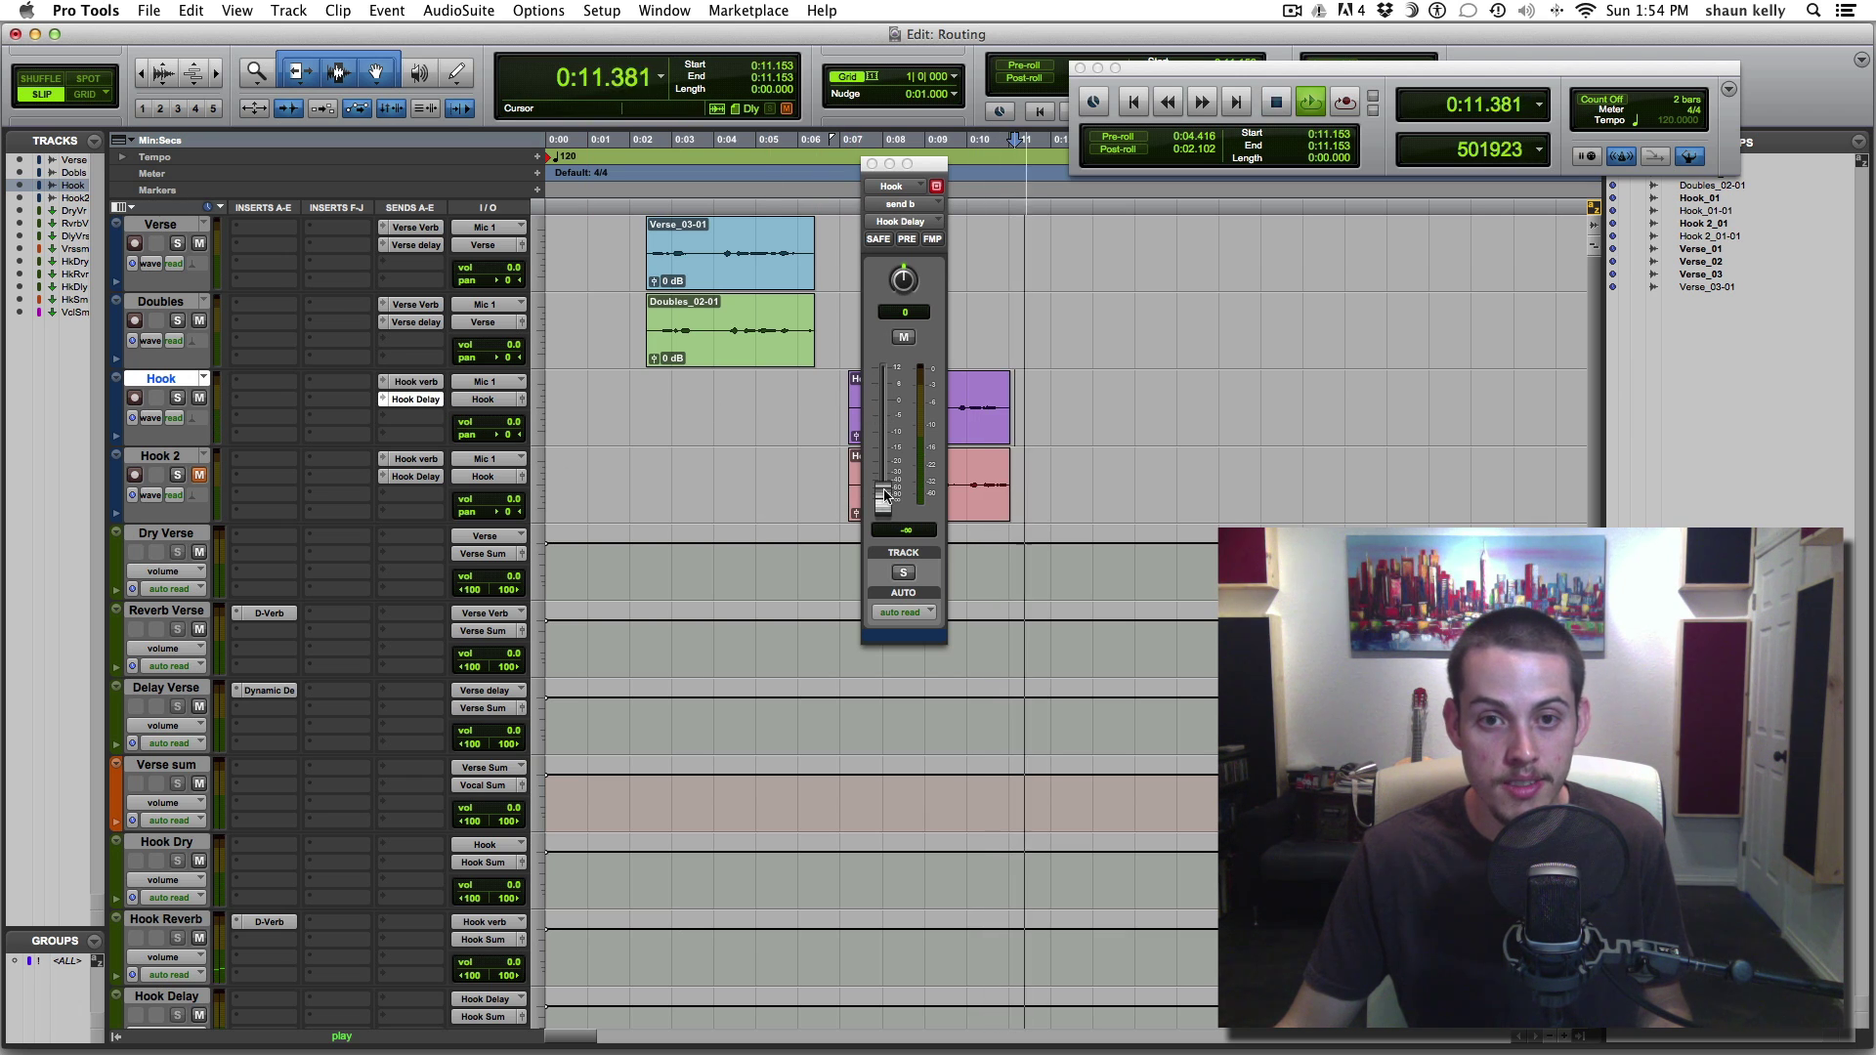
pyautogui.moveTo(881, 500); pyautogui.dragTo(881, 421)
pyautogui.click(842, 217)
pyautogui.press('space')
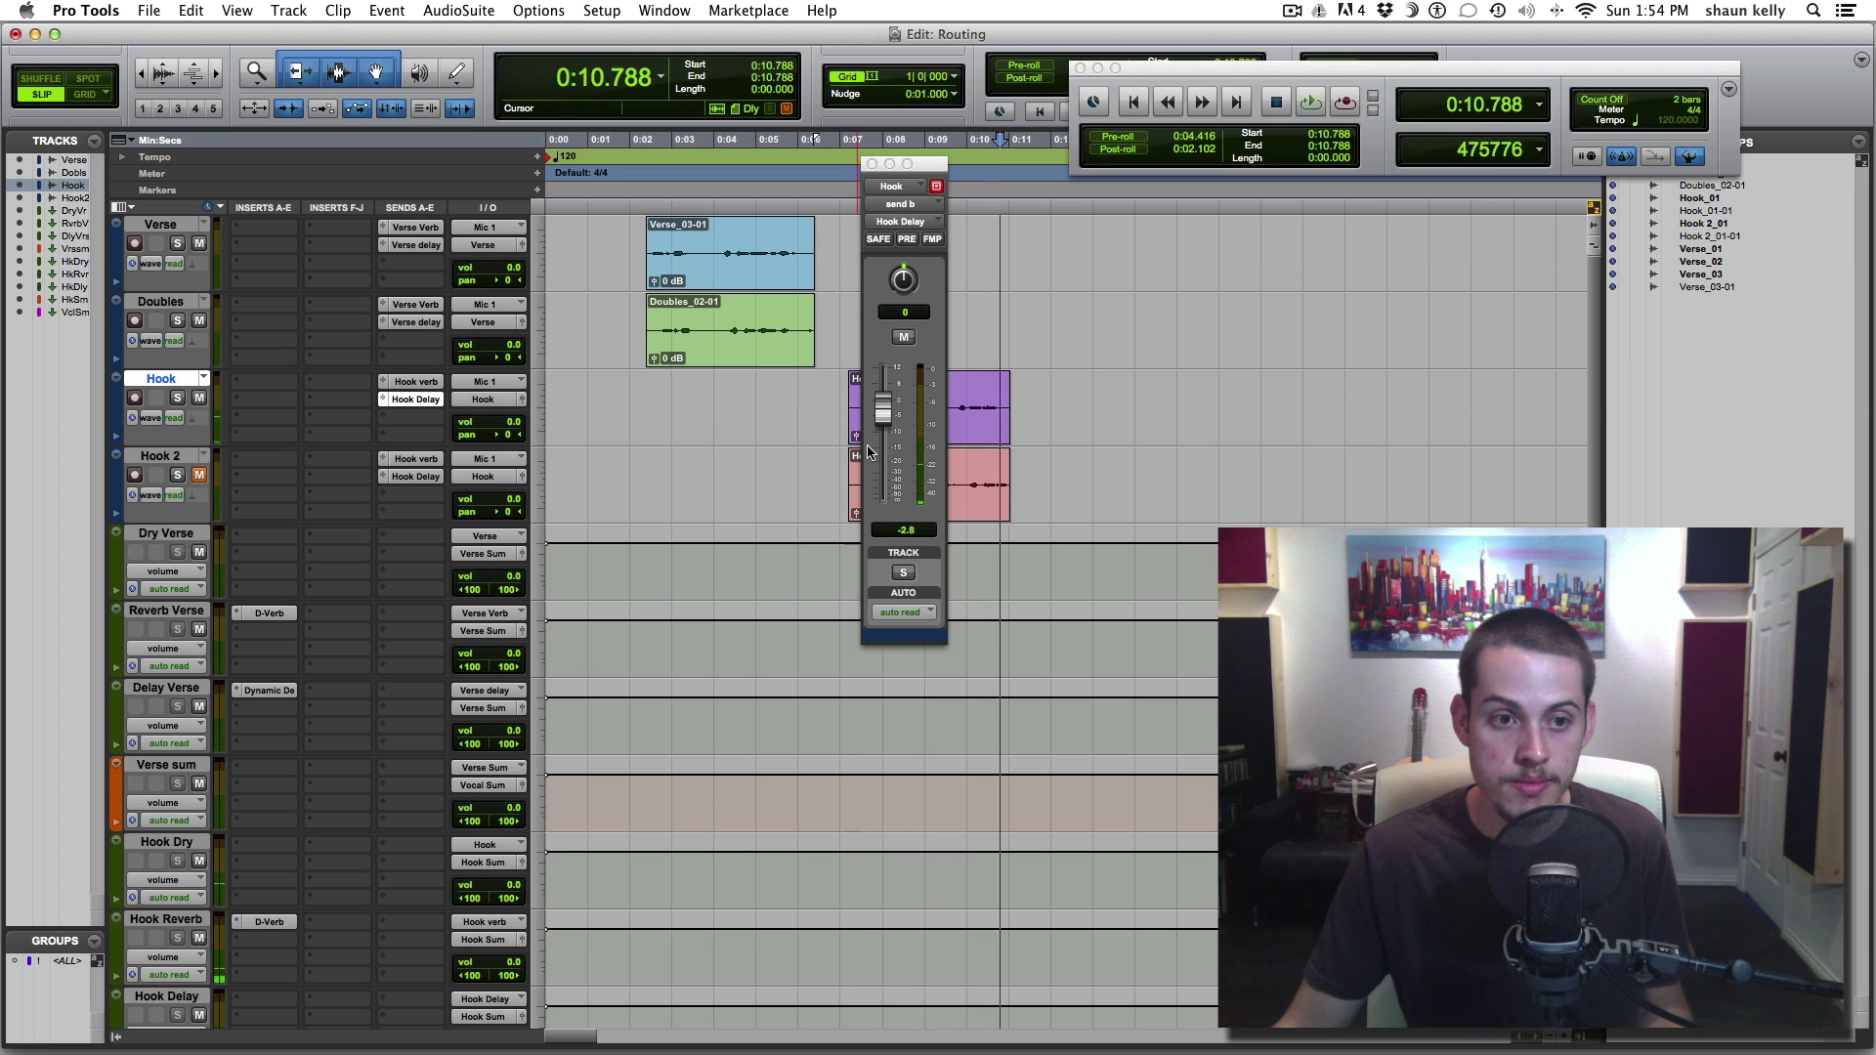
# Copy the Dynamic Delay insert from the Delay Verse track onto the Hook Delay track
pyautogui.moveTo(923, 164); pyautogui.dragTo(1039, 168)
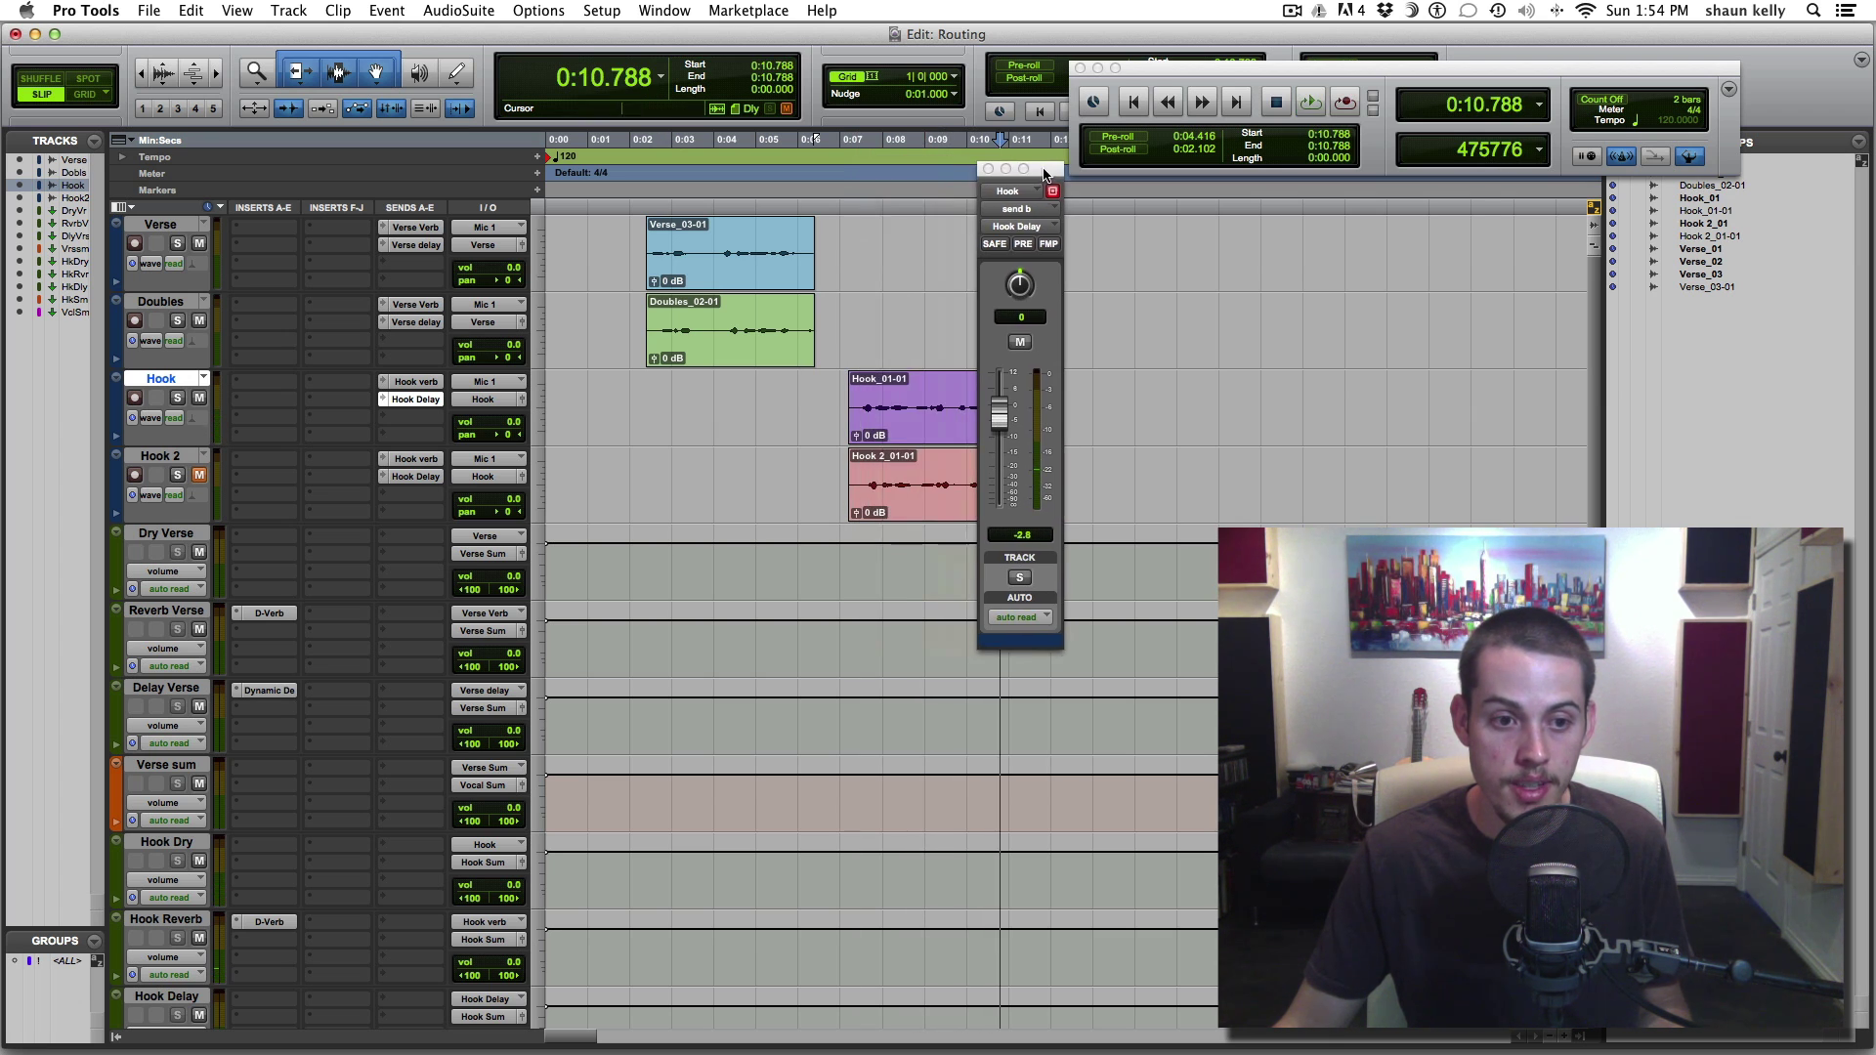
pyautogui.scroll(-5, 290, 790)
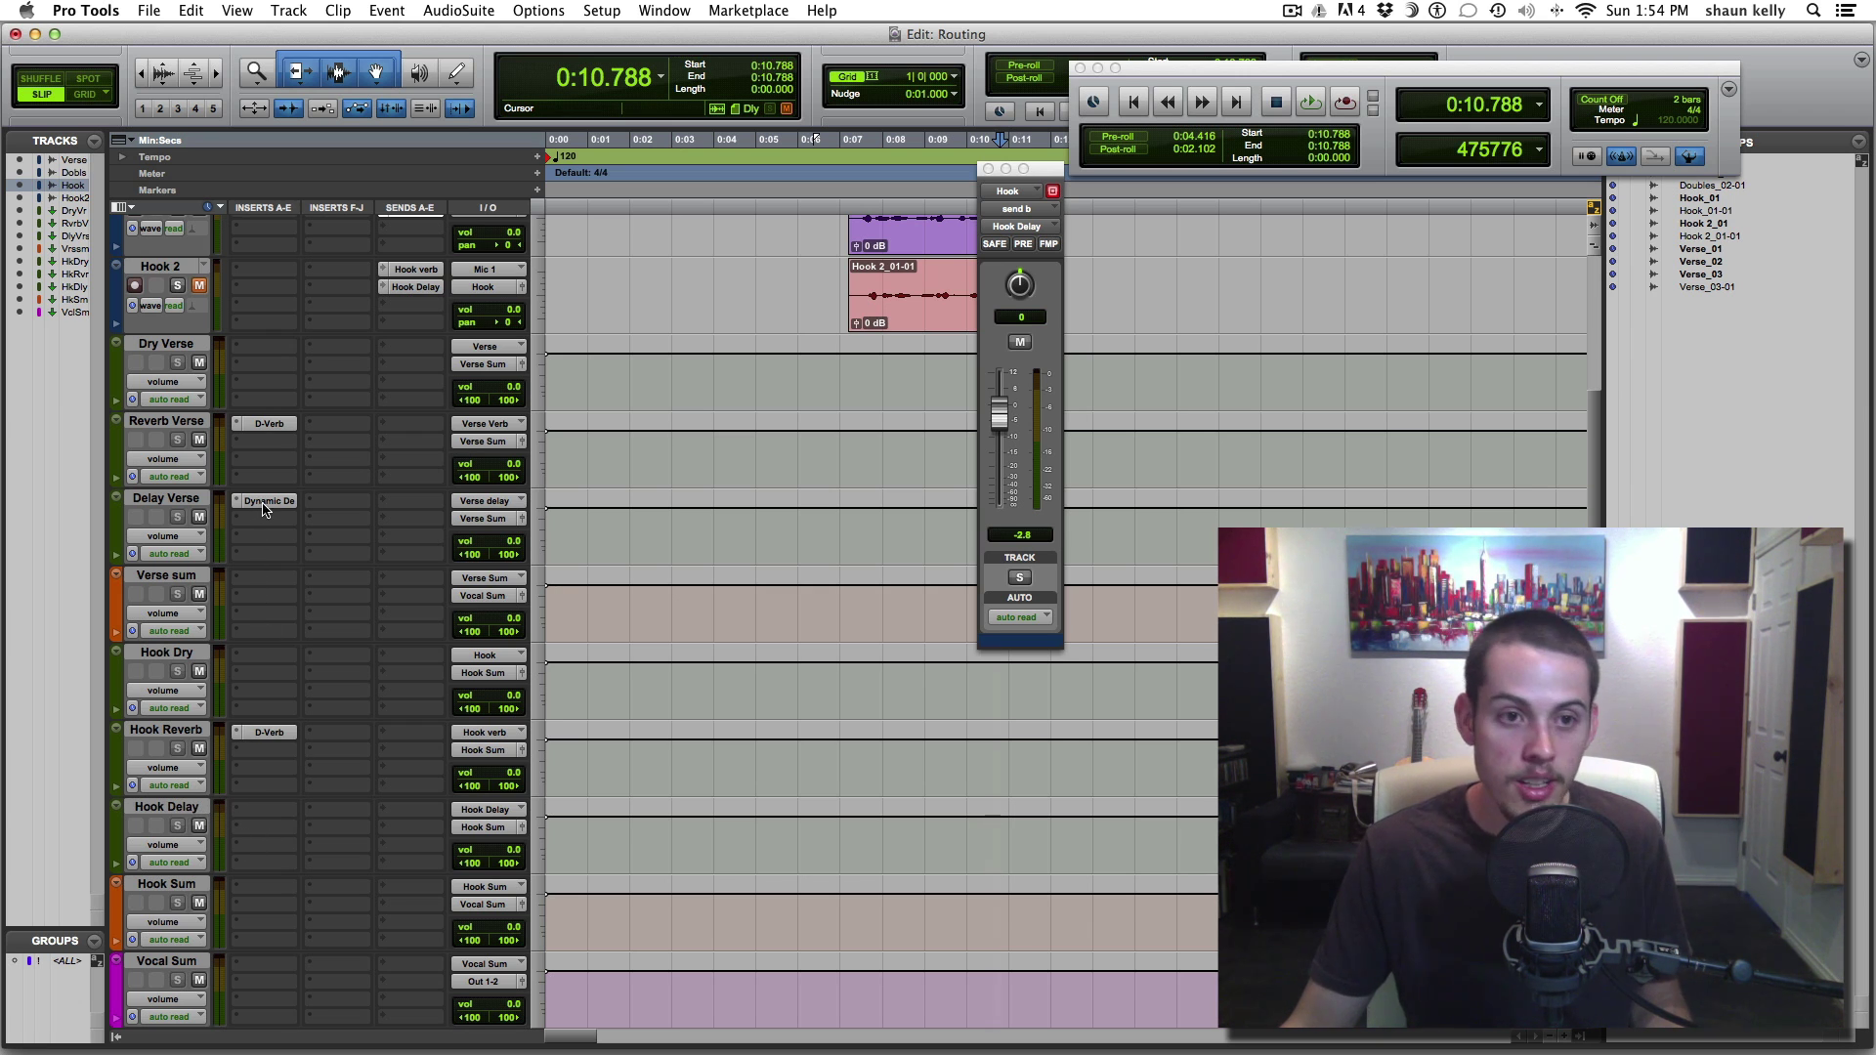
pyautogui.moveTo(262, 710); pyautogui.dragTo(252, 816)
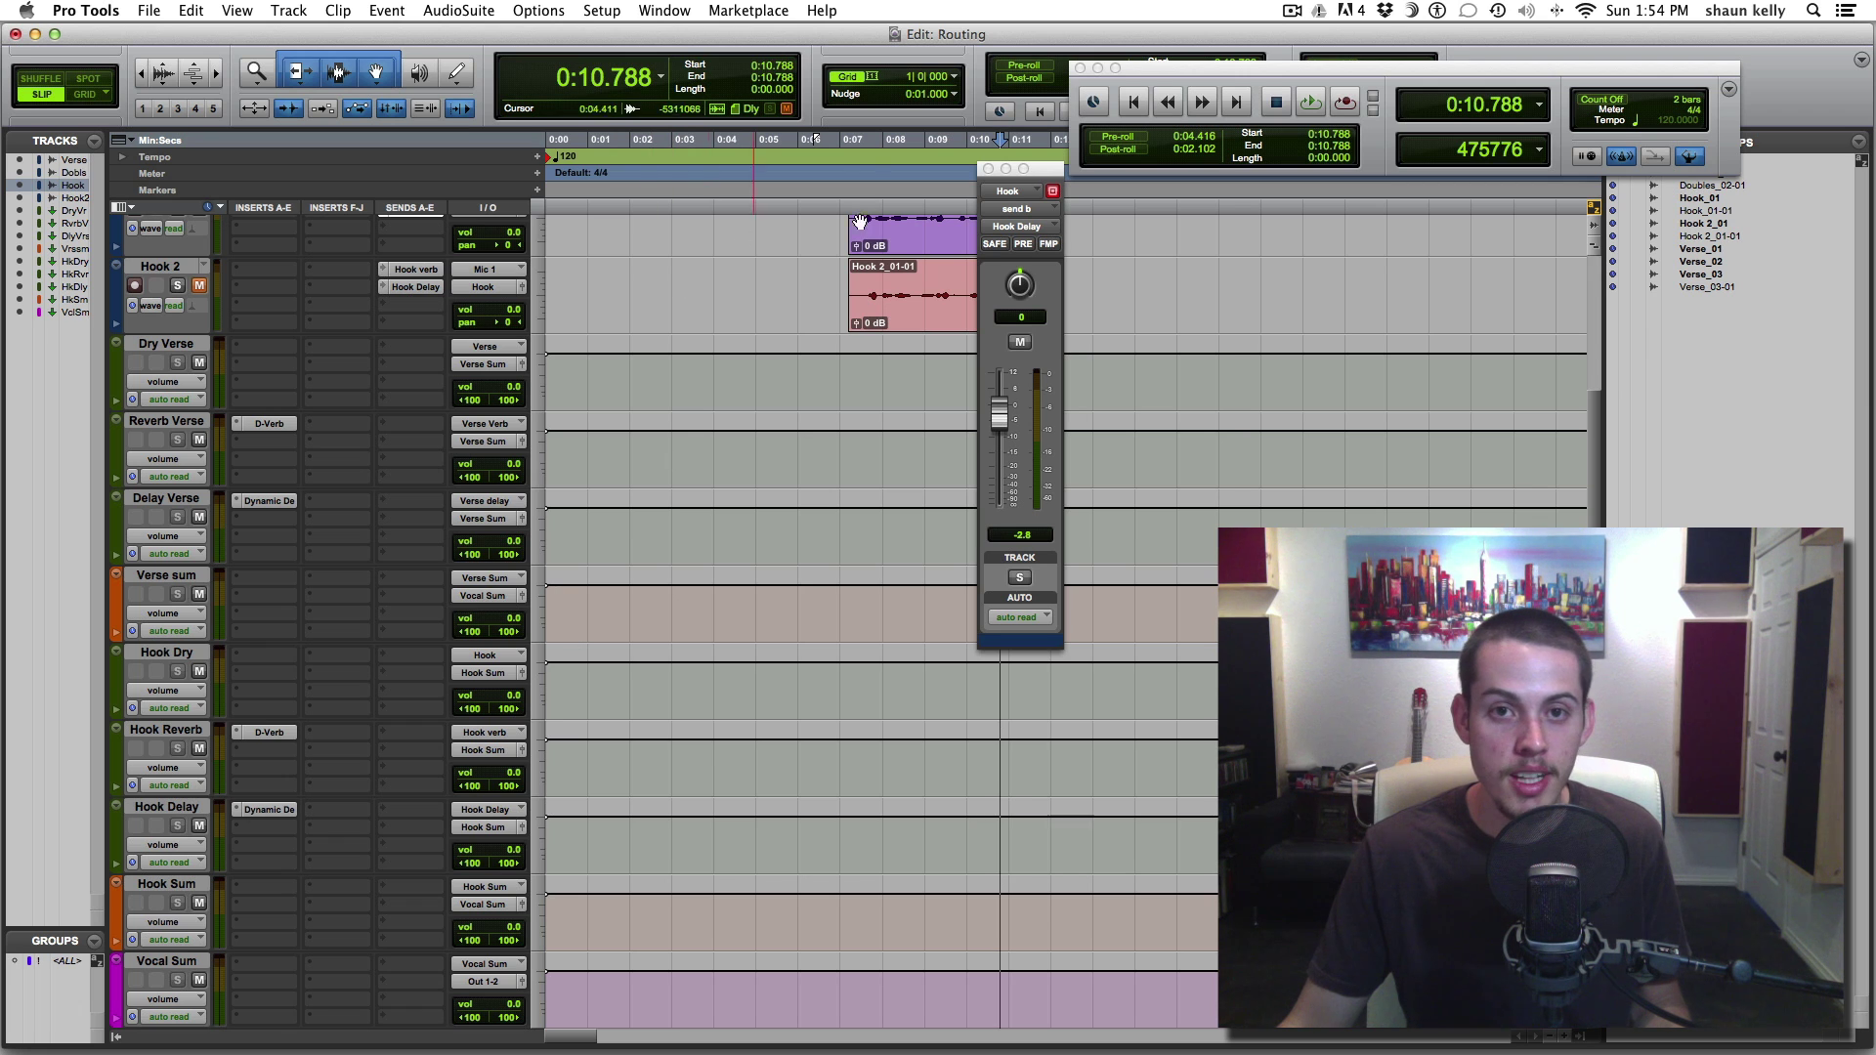
# Replay the hook from near its start to check the Hook Delay, Hook Sum and Vocal Sum meters, and close the send window
pyautogui.click(866, 293)
pyautogui.press('space')
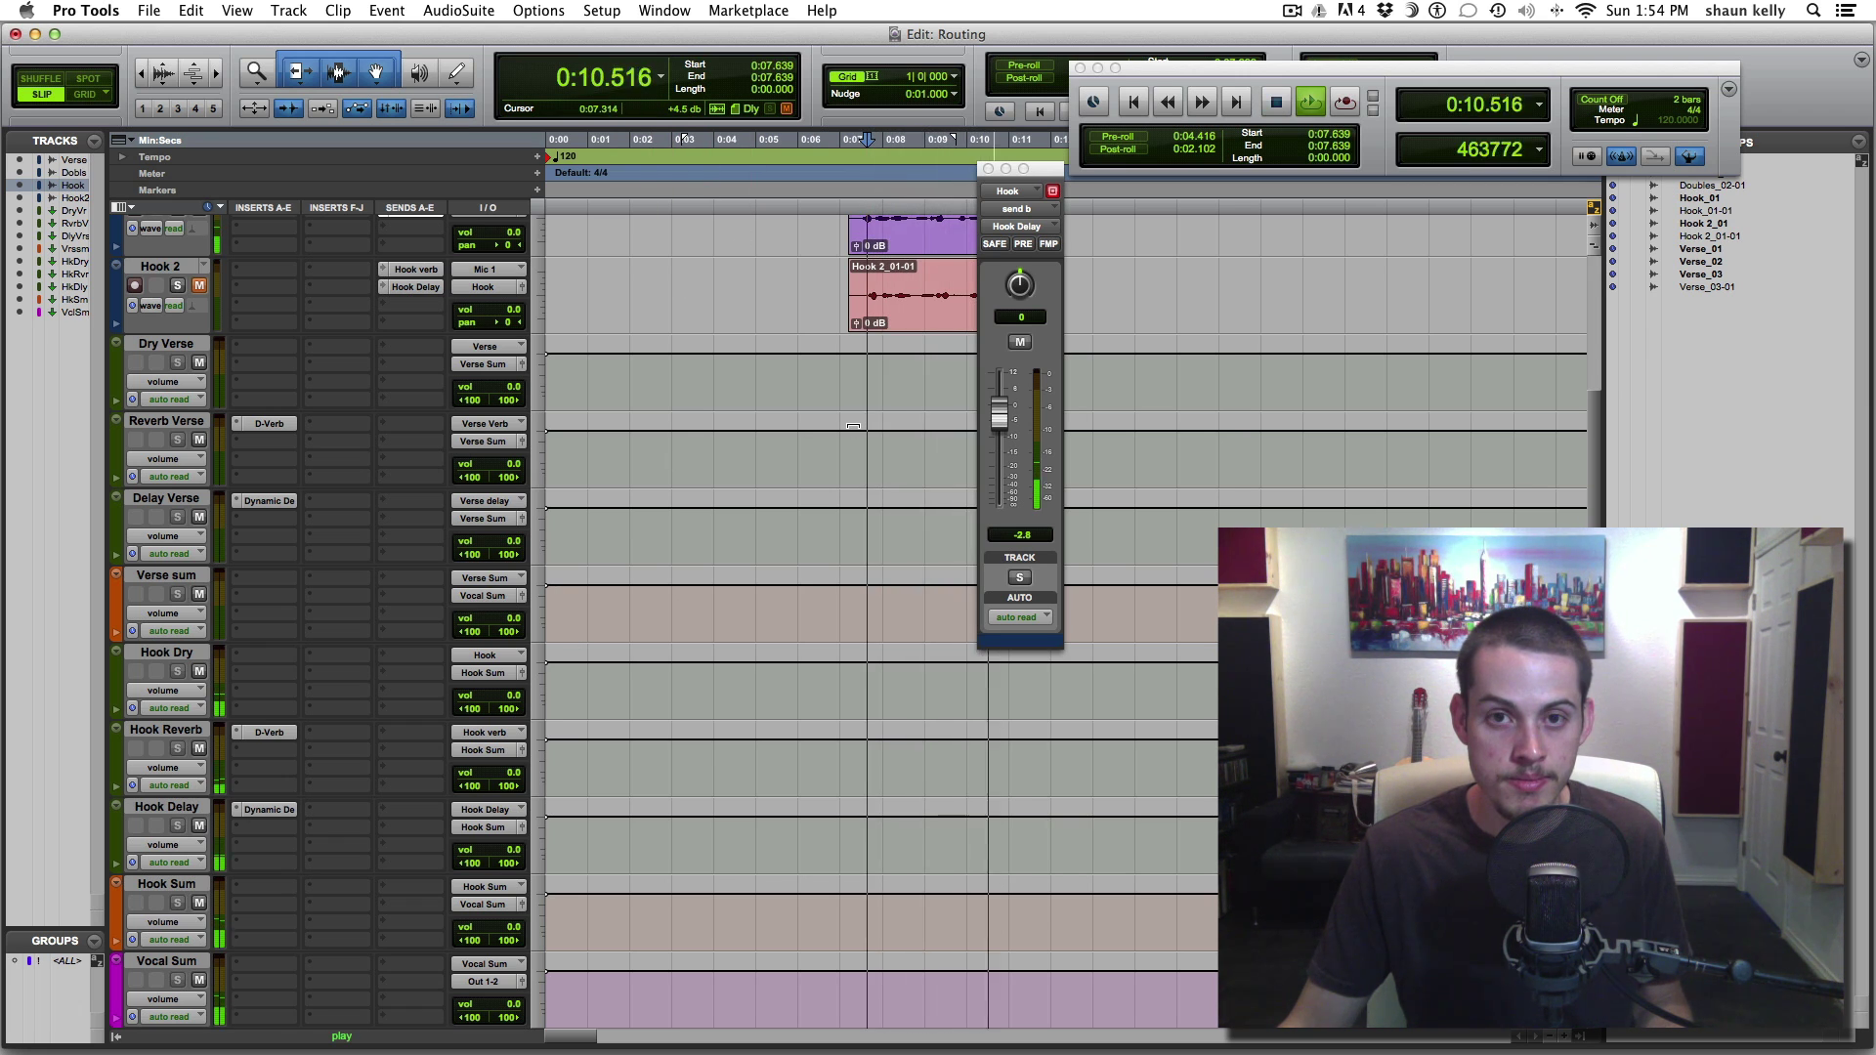
pyautogui.press('space')
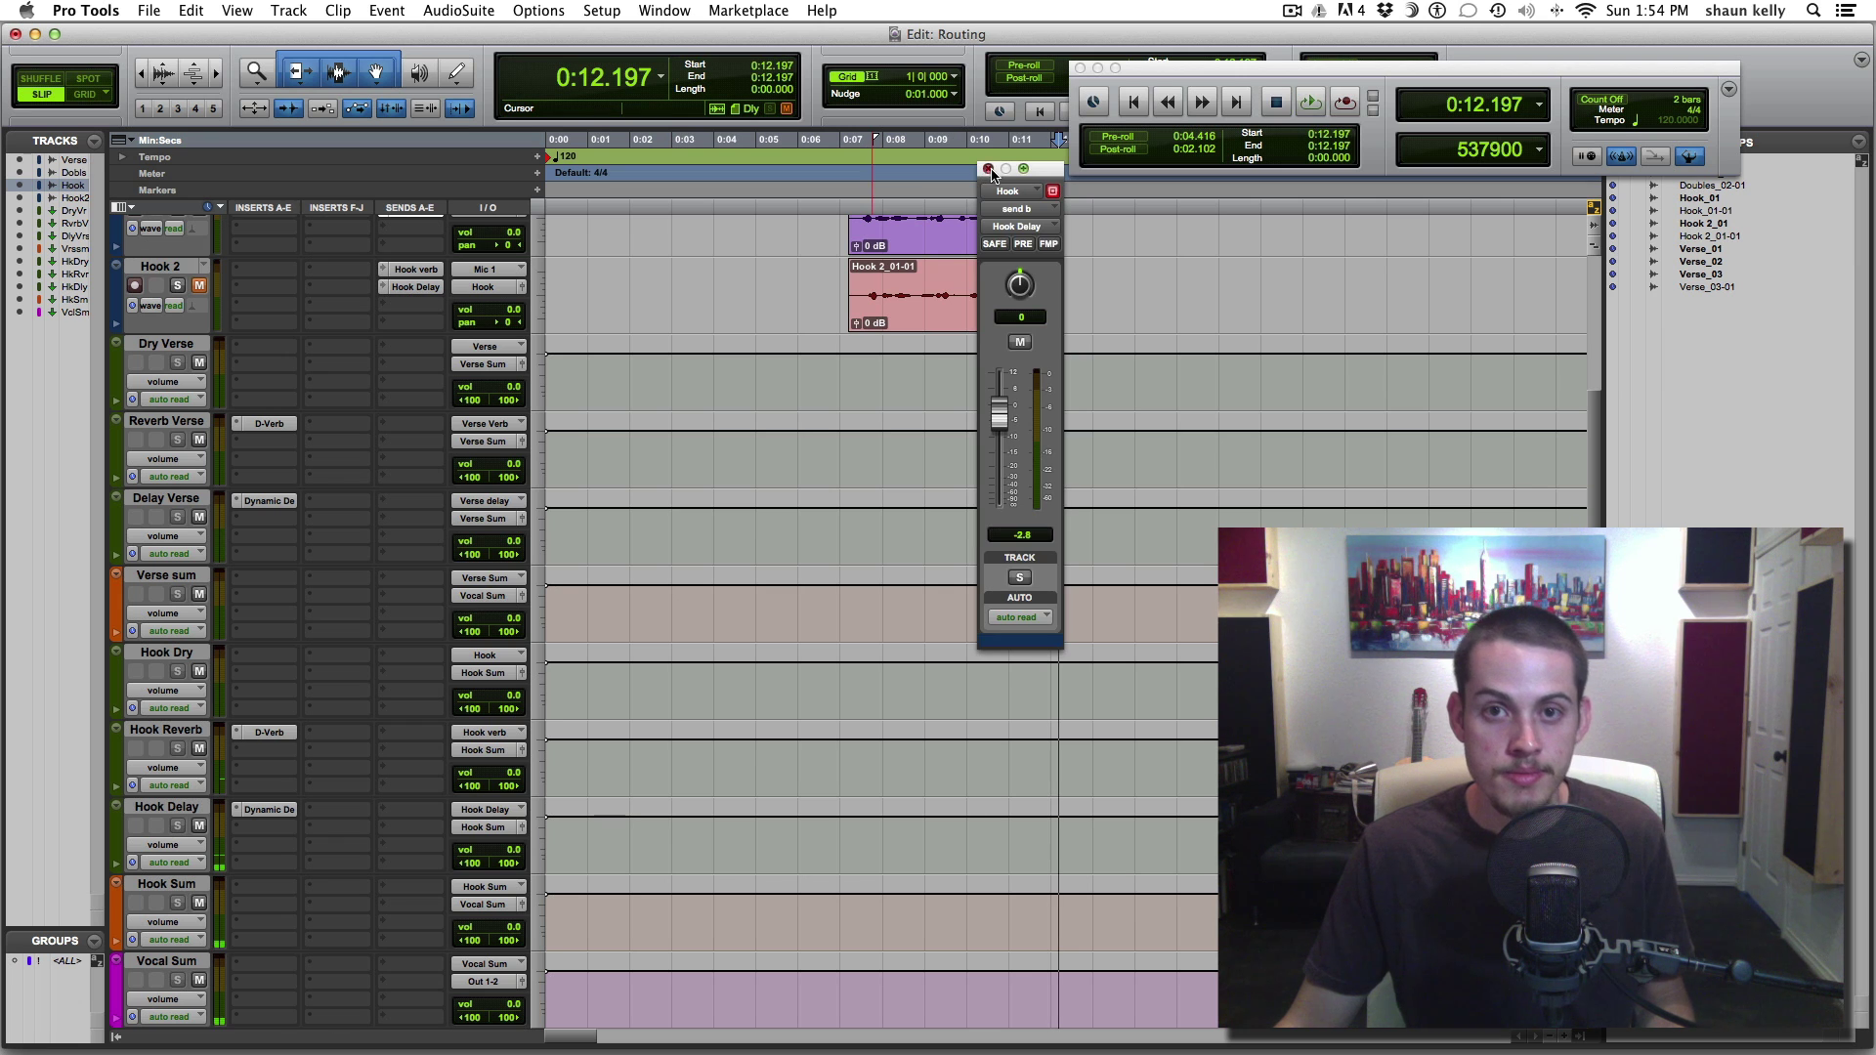
pyautogui.click(989, 170)
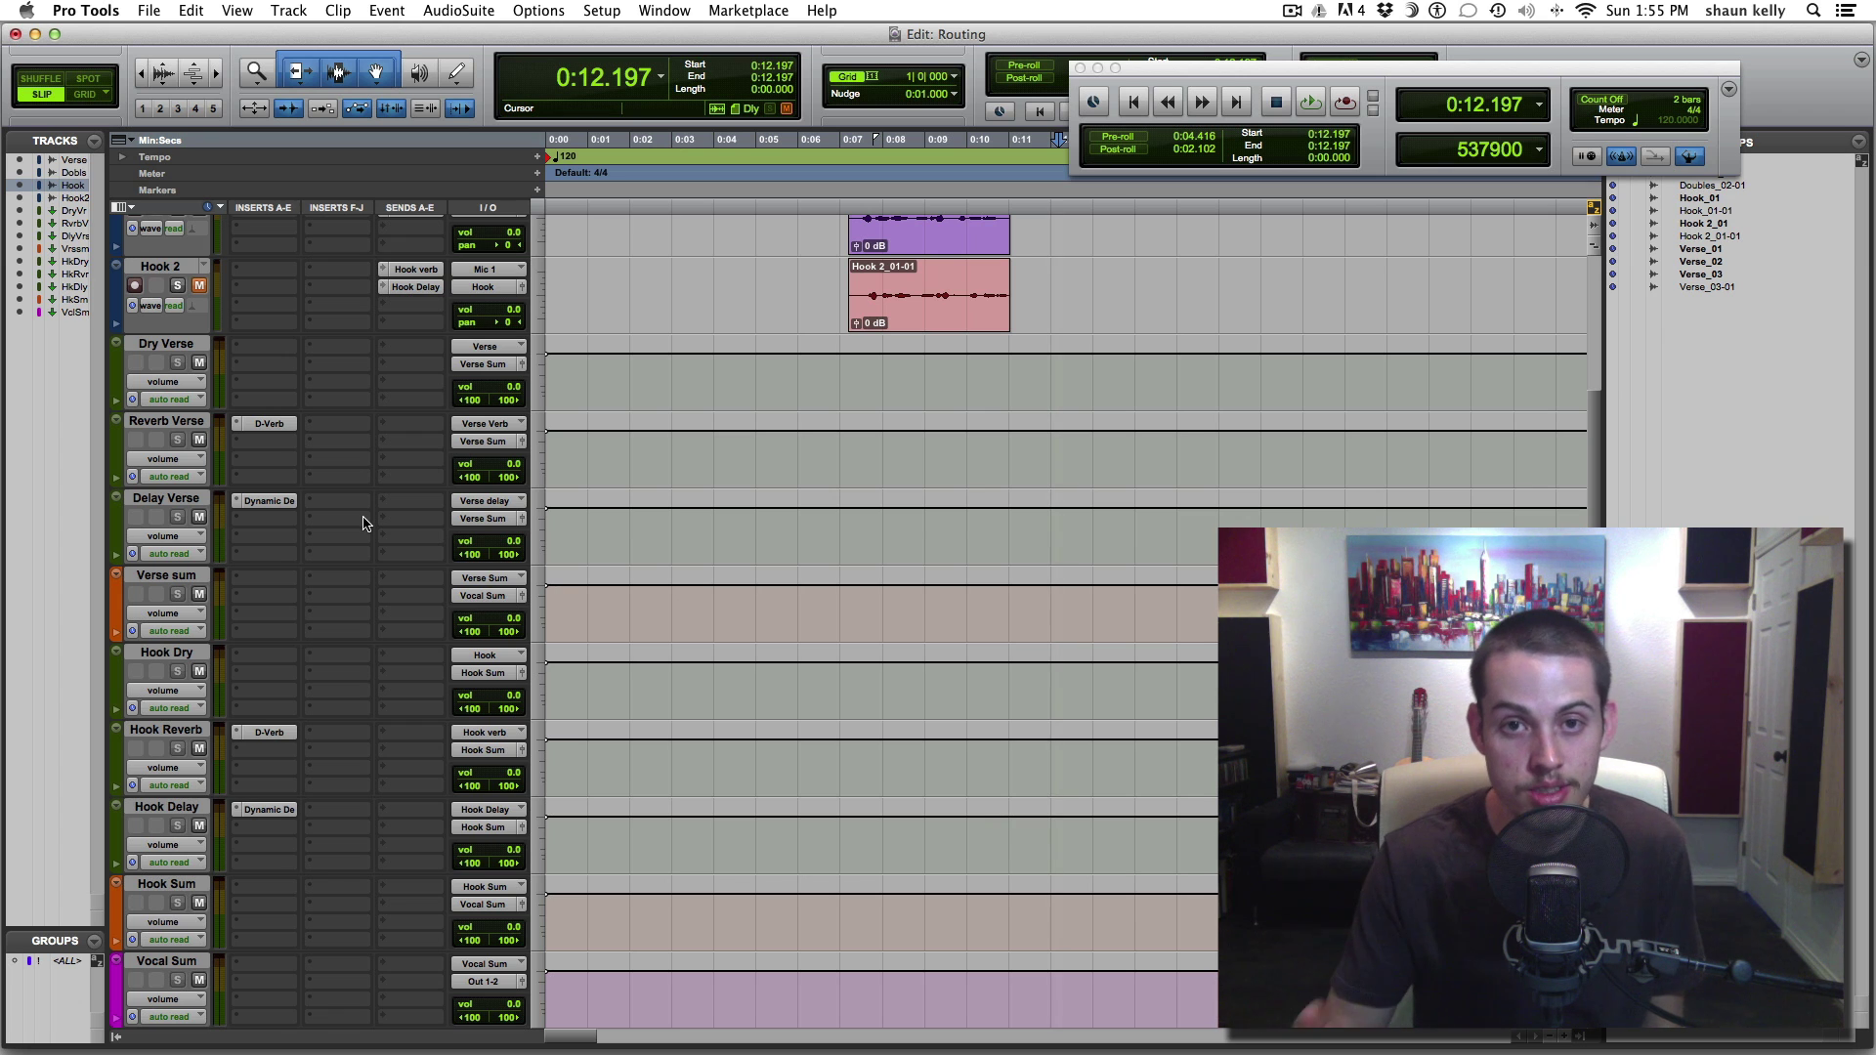
# Review the submix routing by selecting the Verse sum, Hook Dry, Hook Sum and Vocal Sum tracks in turn
pyautogui.click(180, 577)
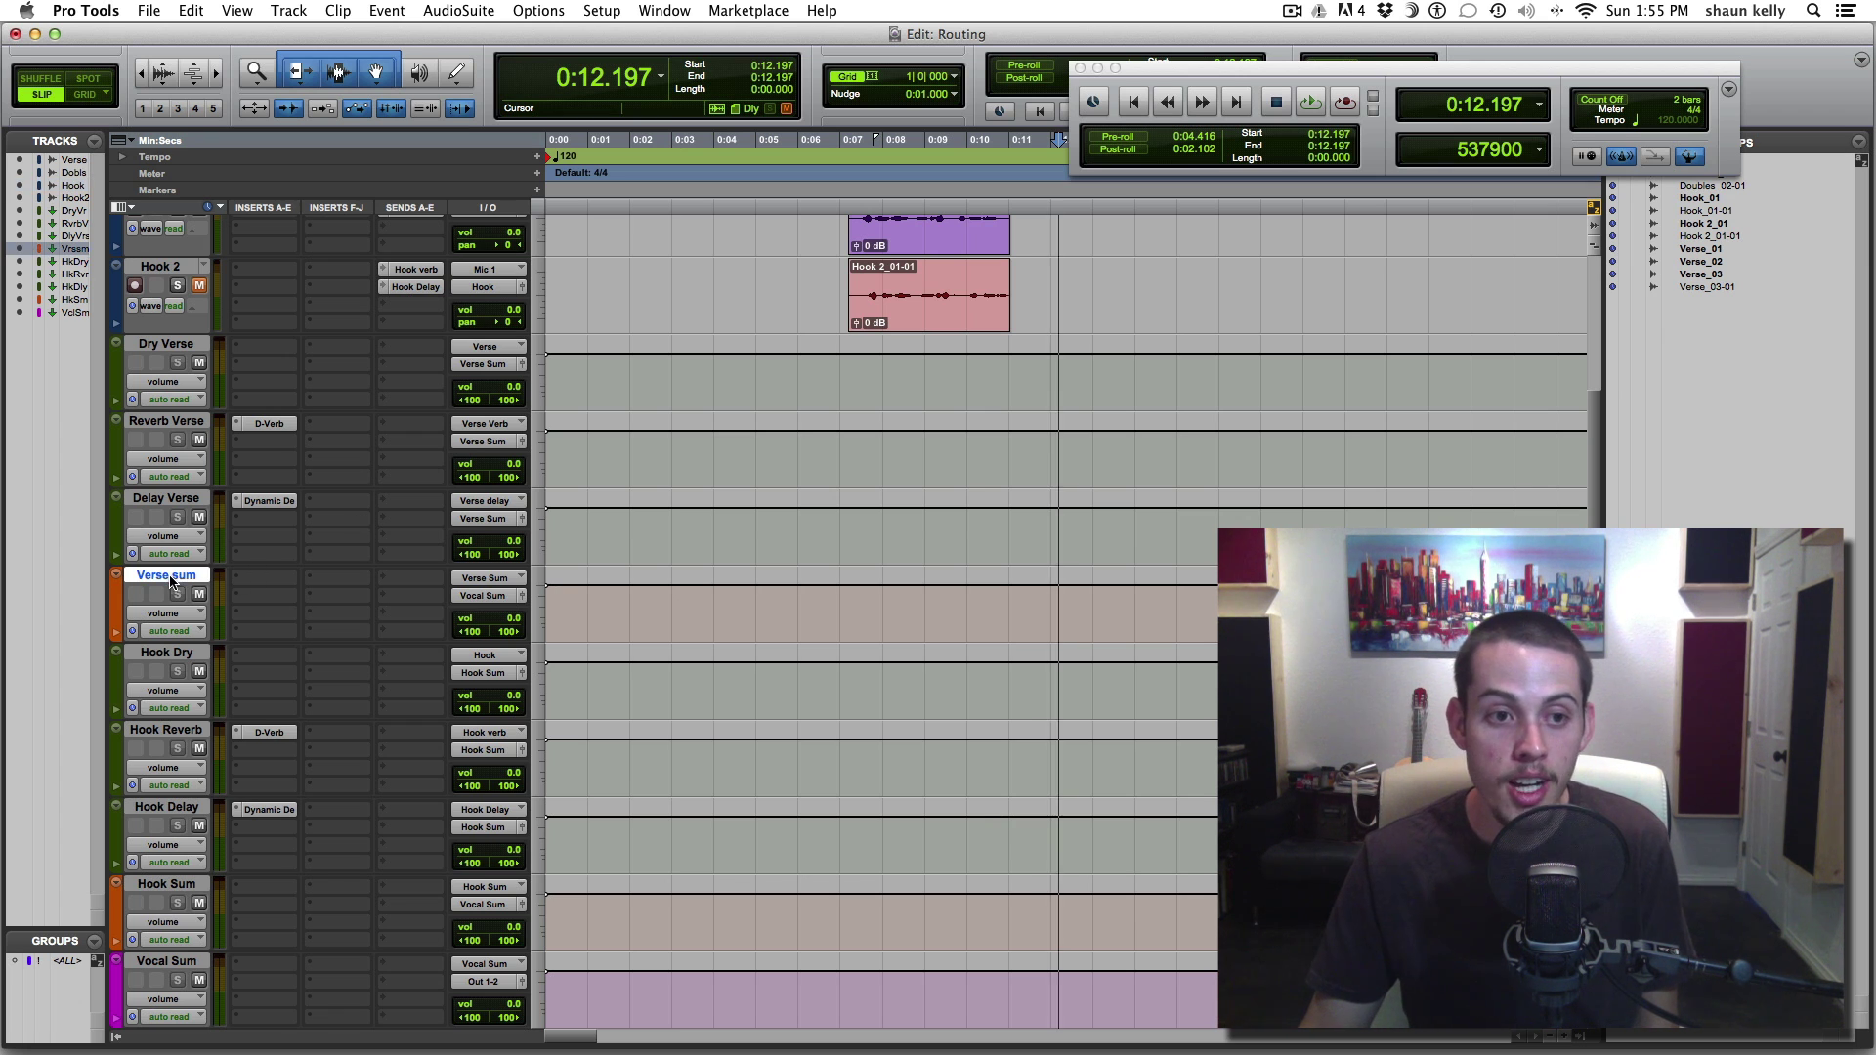
pyautogui.click(244, 581)
pyautogui.click(244, 606)
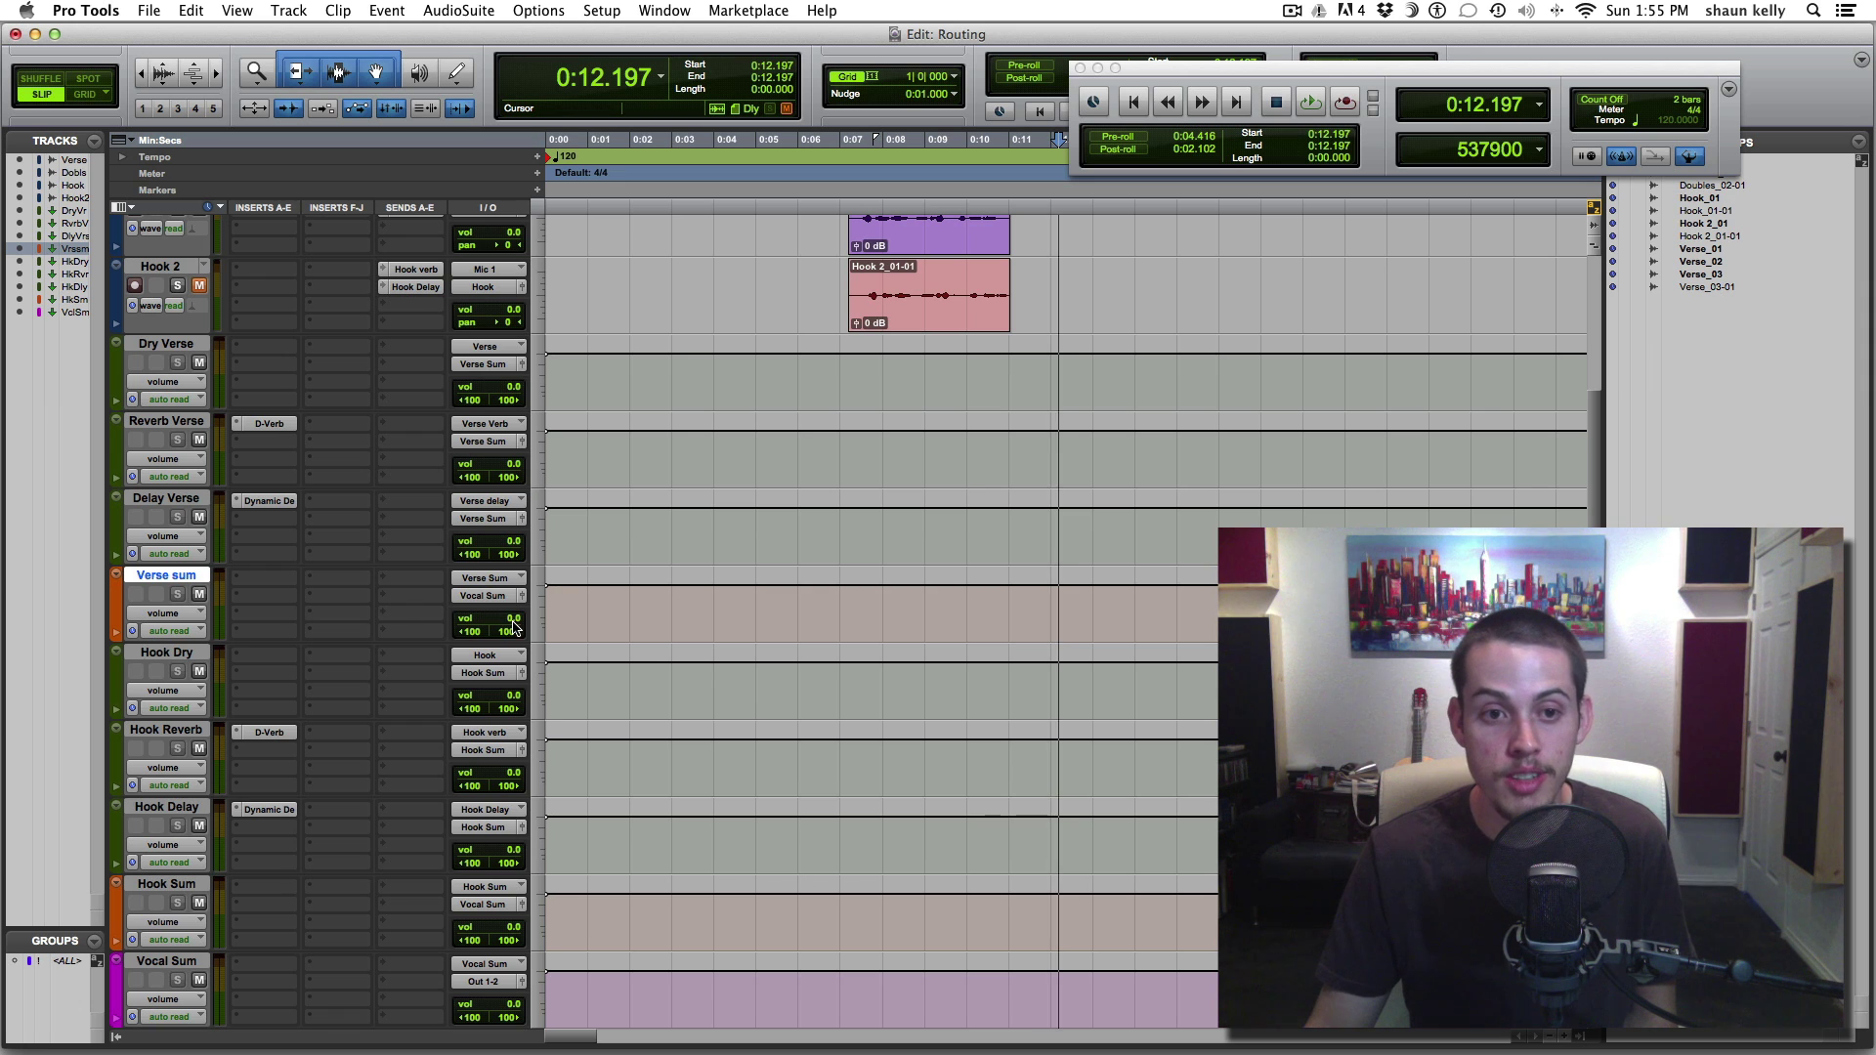
pyautogui.click(182, 654)
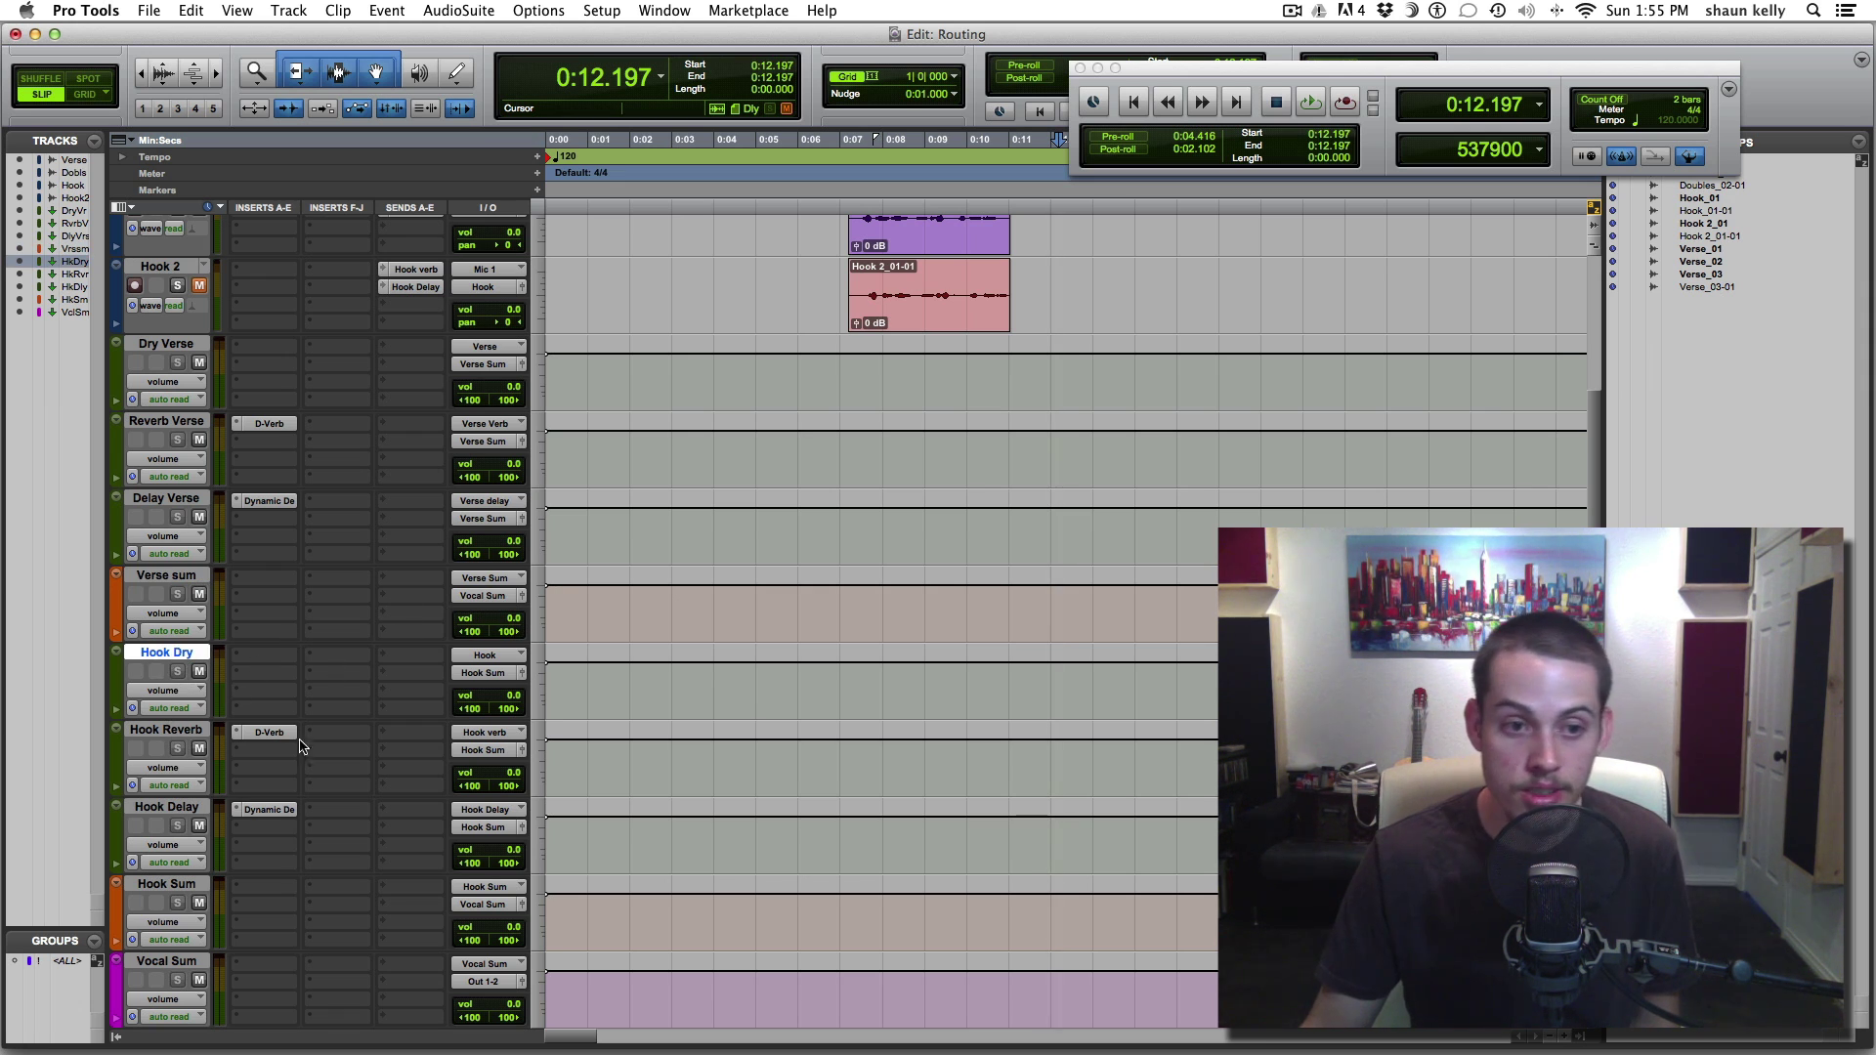
pyautogui.click(166, 884)
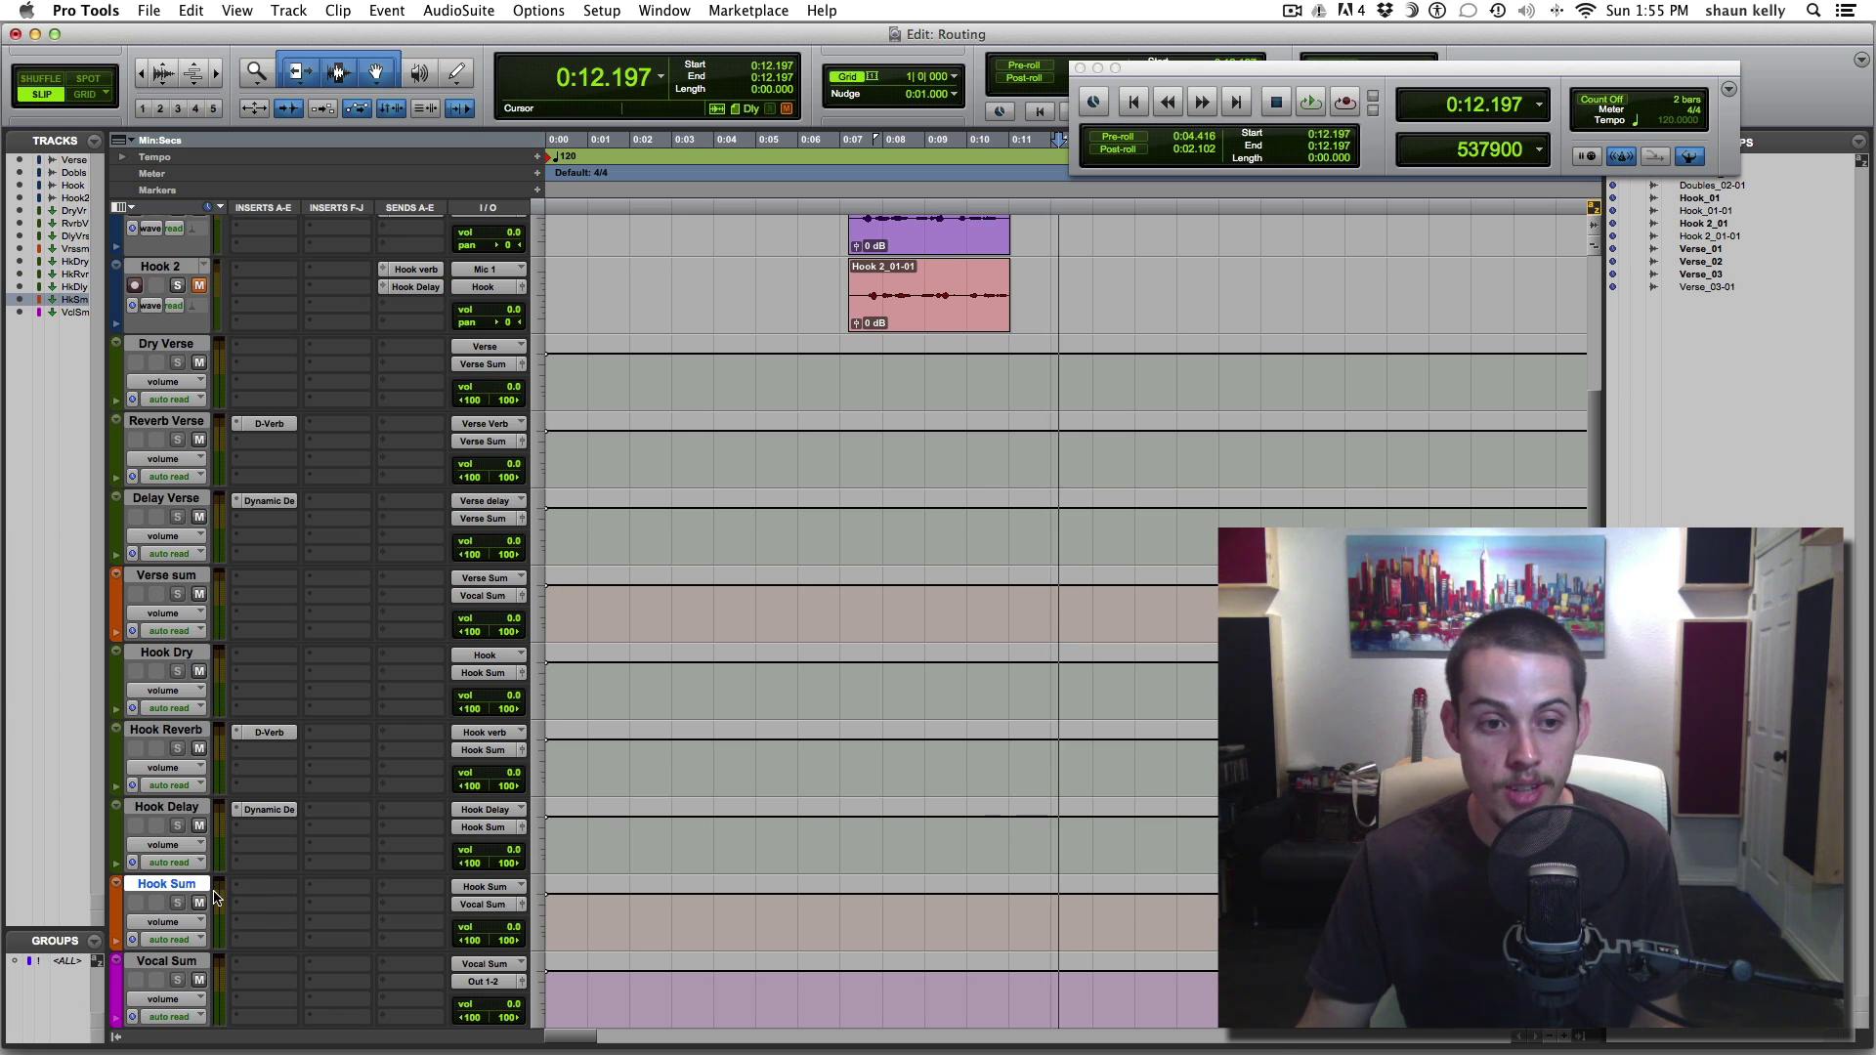
pyautogui.click(176, 964)
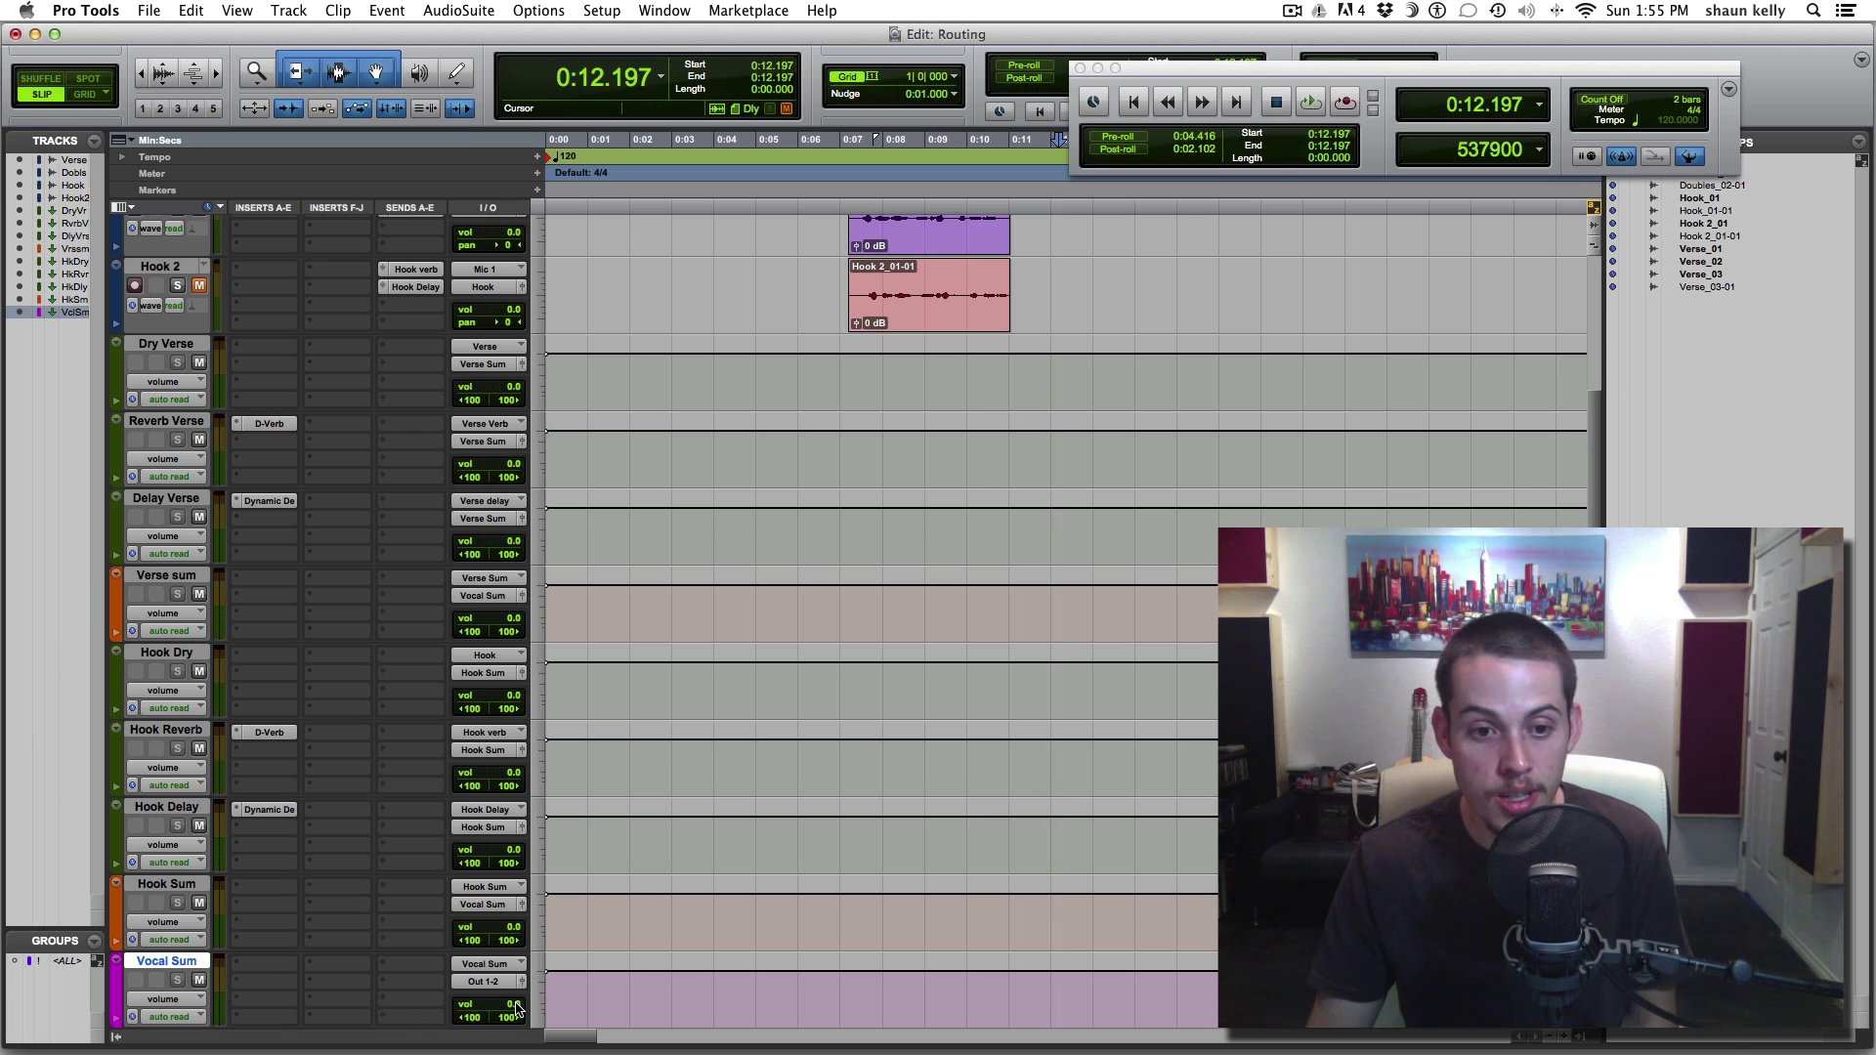
# Try lowering the Vocal Sum volume to about -11 dB and to -3.1 dB, resetting it to 0.0 after each try
pyautogui.moveTo(510, 1003); pyautogui.dragTo(510, 1021)
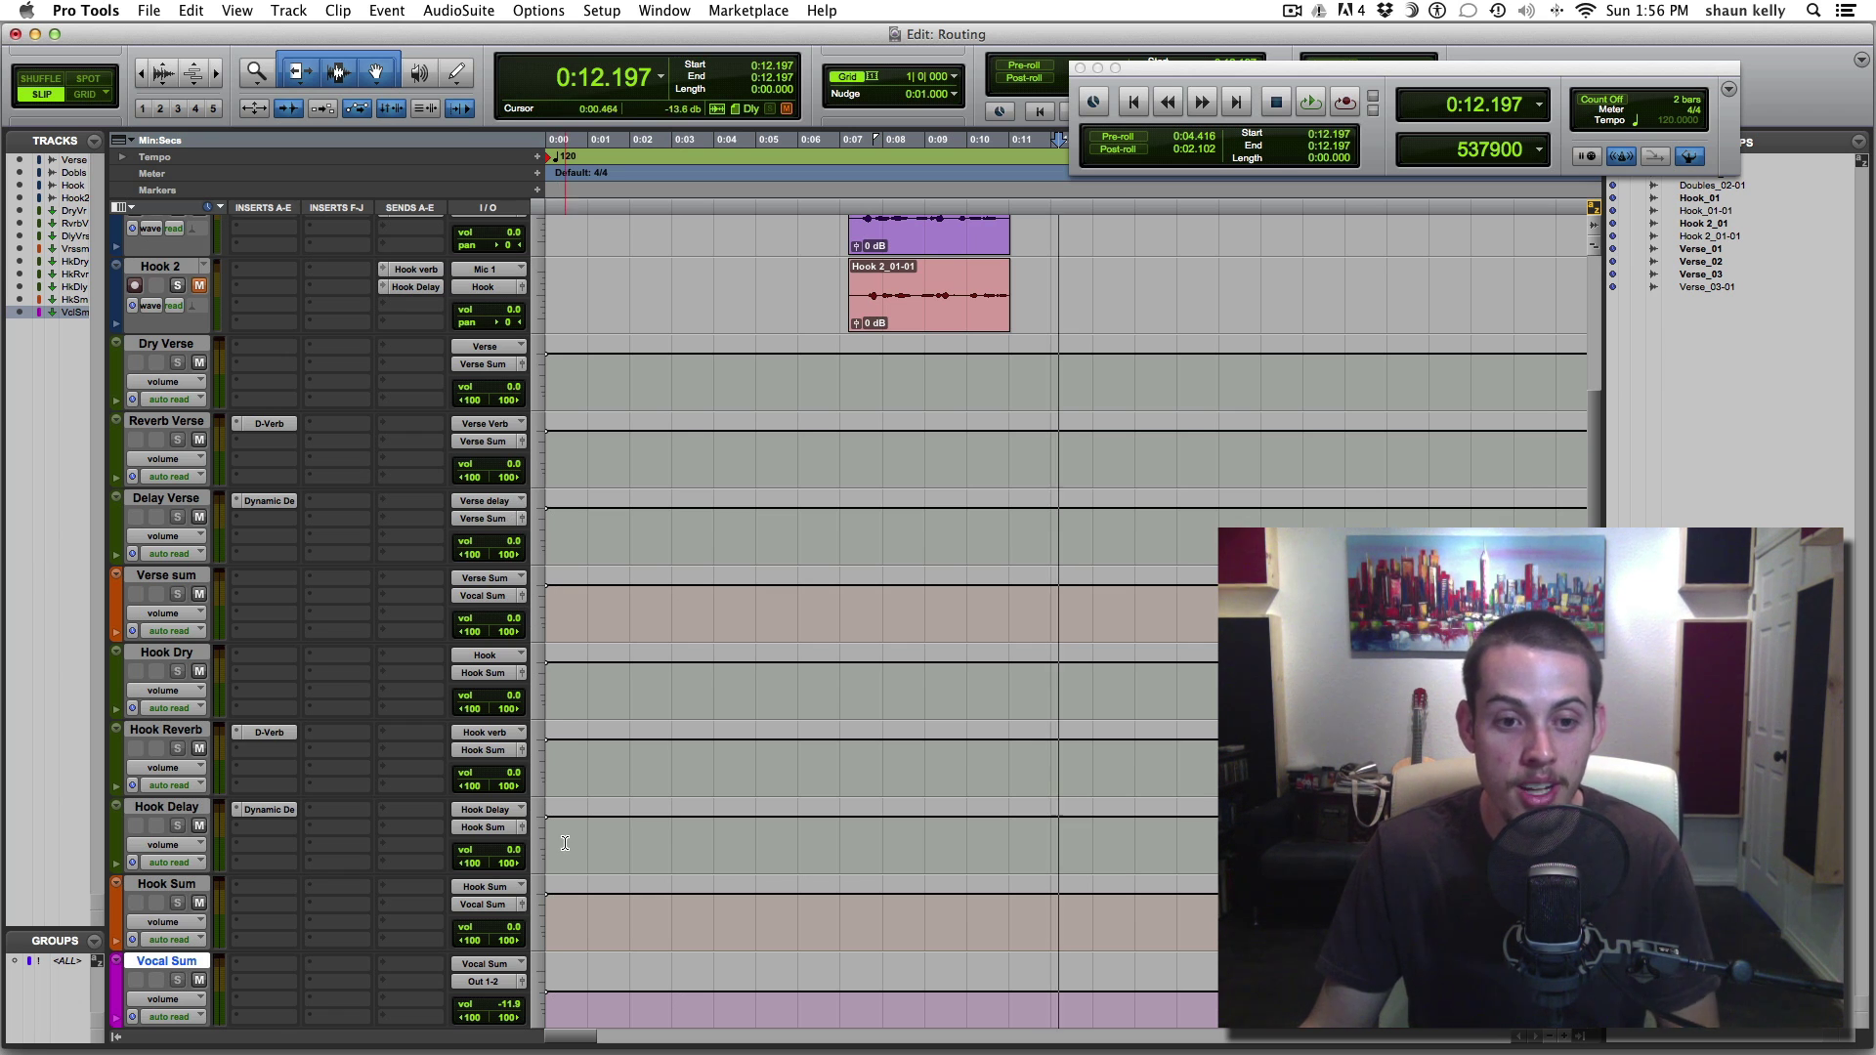
pyautogui.keyDown('alt'); pyautogui.click(501, 1008); pyautogui.keyUp('alt')
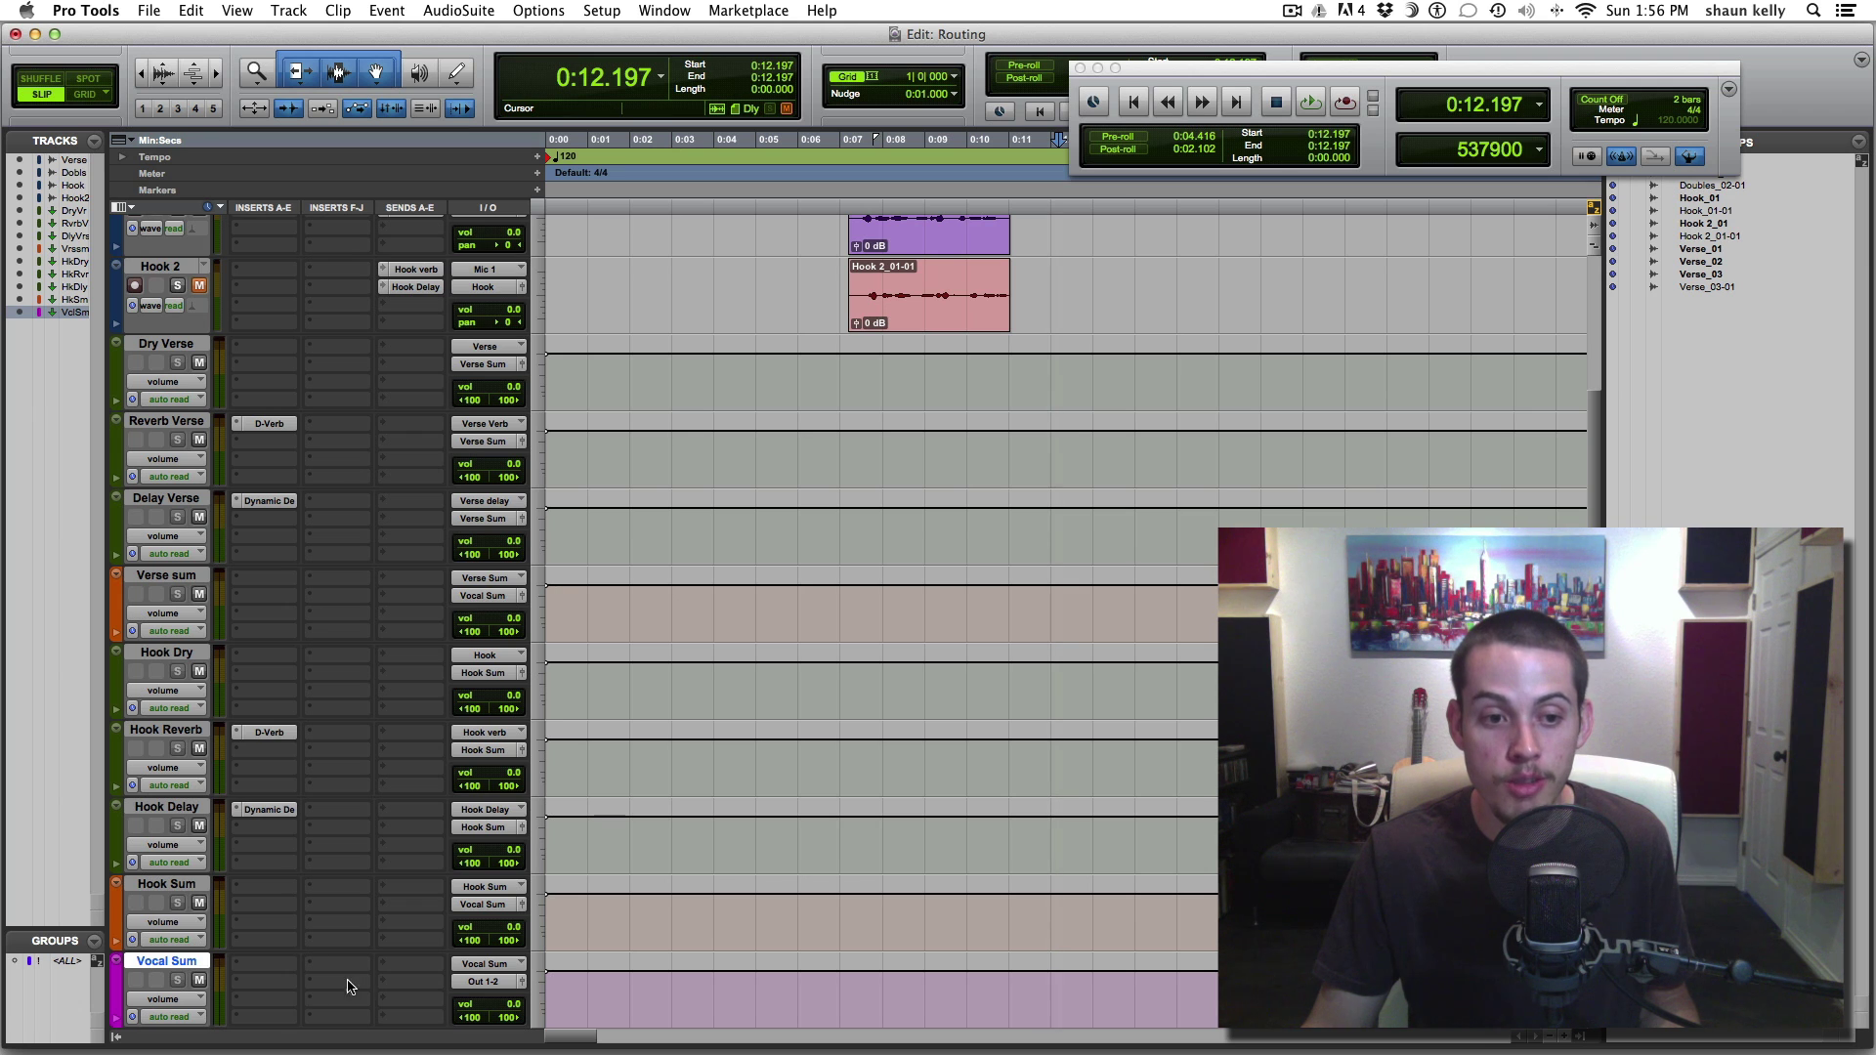
pyautogui.scroll(-1, 943, 586)
pyautogui.scroll(-3, 1065, 586)
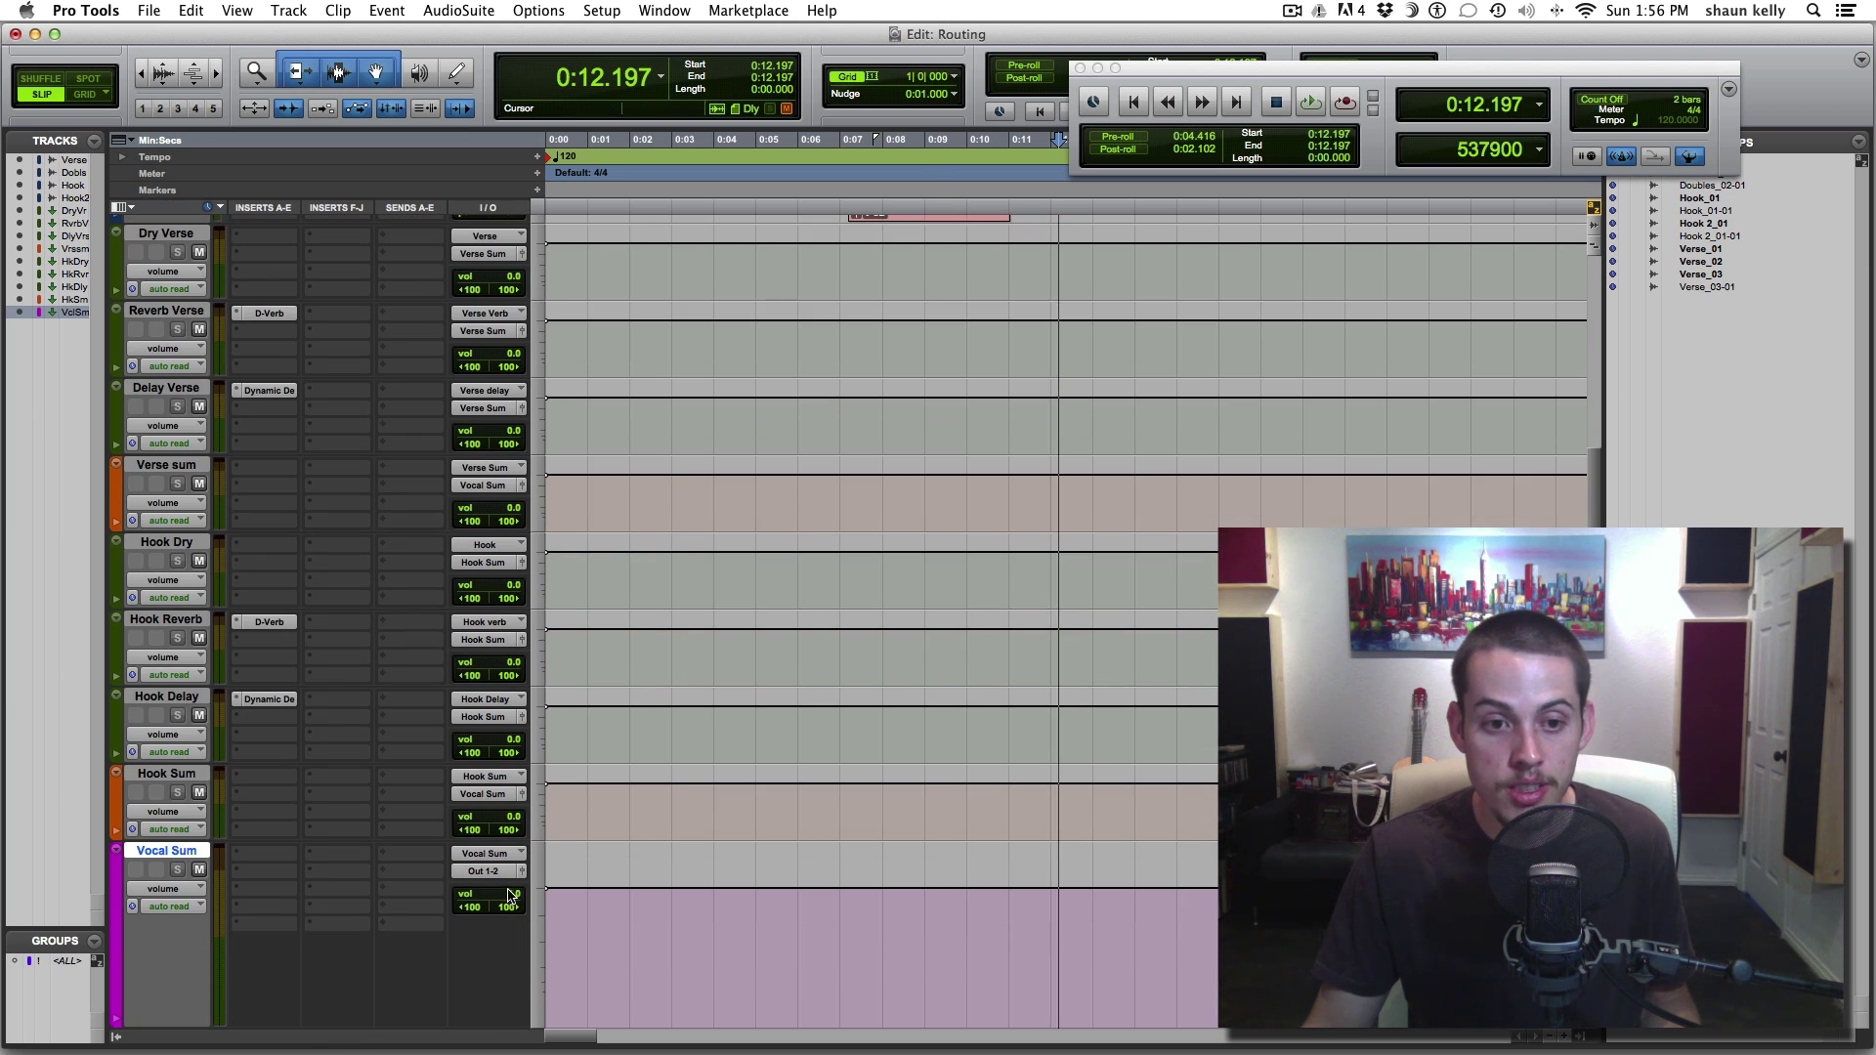
pyautogui.moveTo(514, 893); pyautogui.dragTo(516, 896)
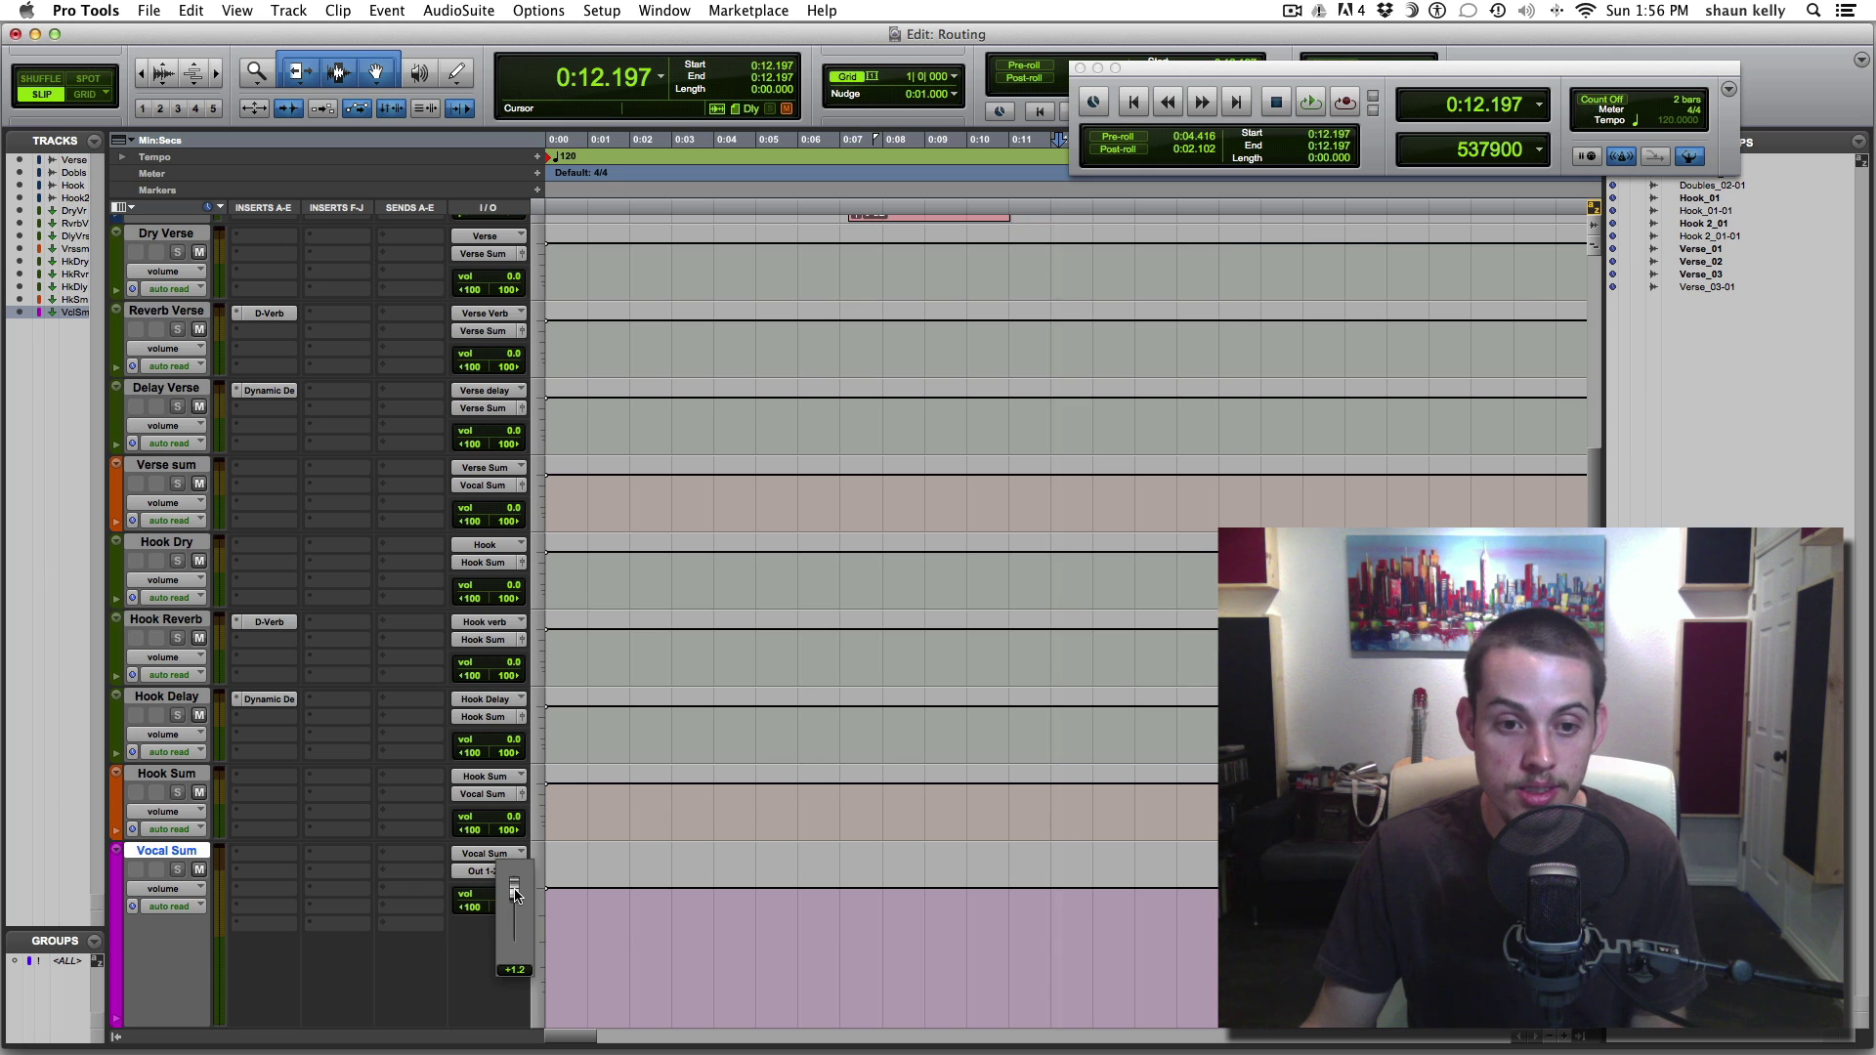
pyautogui.moveTo(515, 894); pyautogui.dragTo(516, 896)
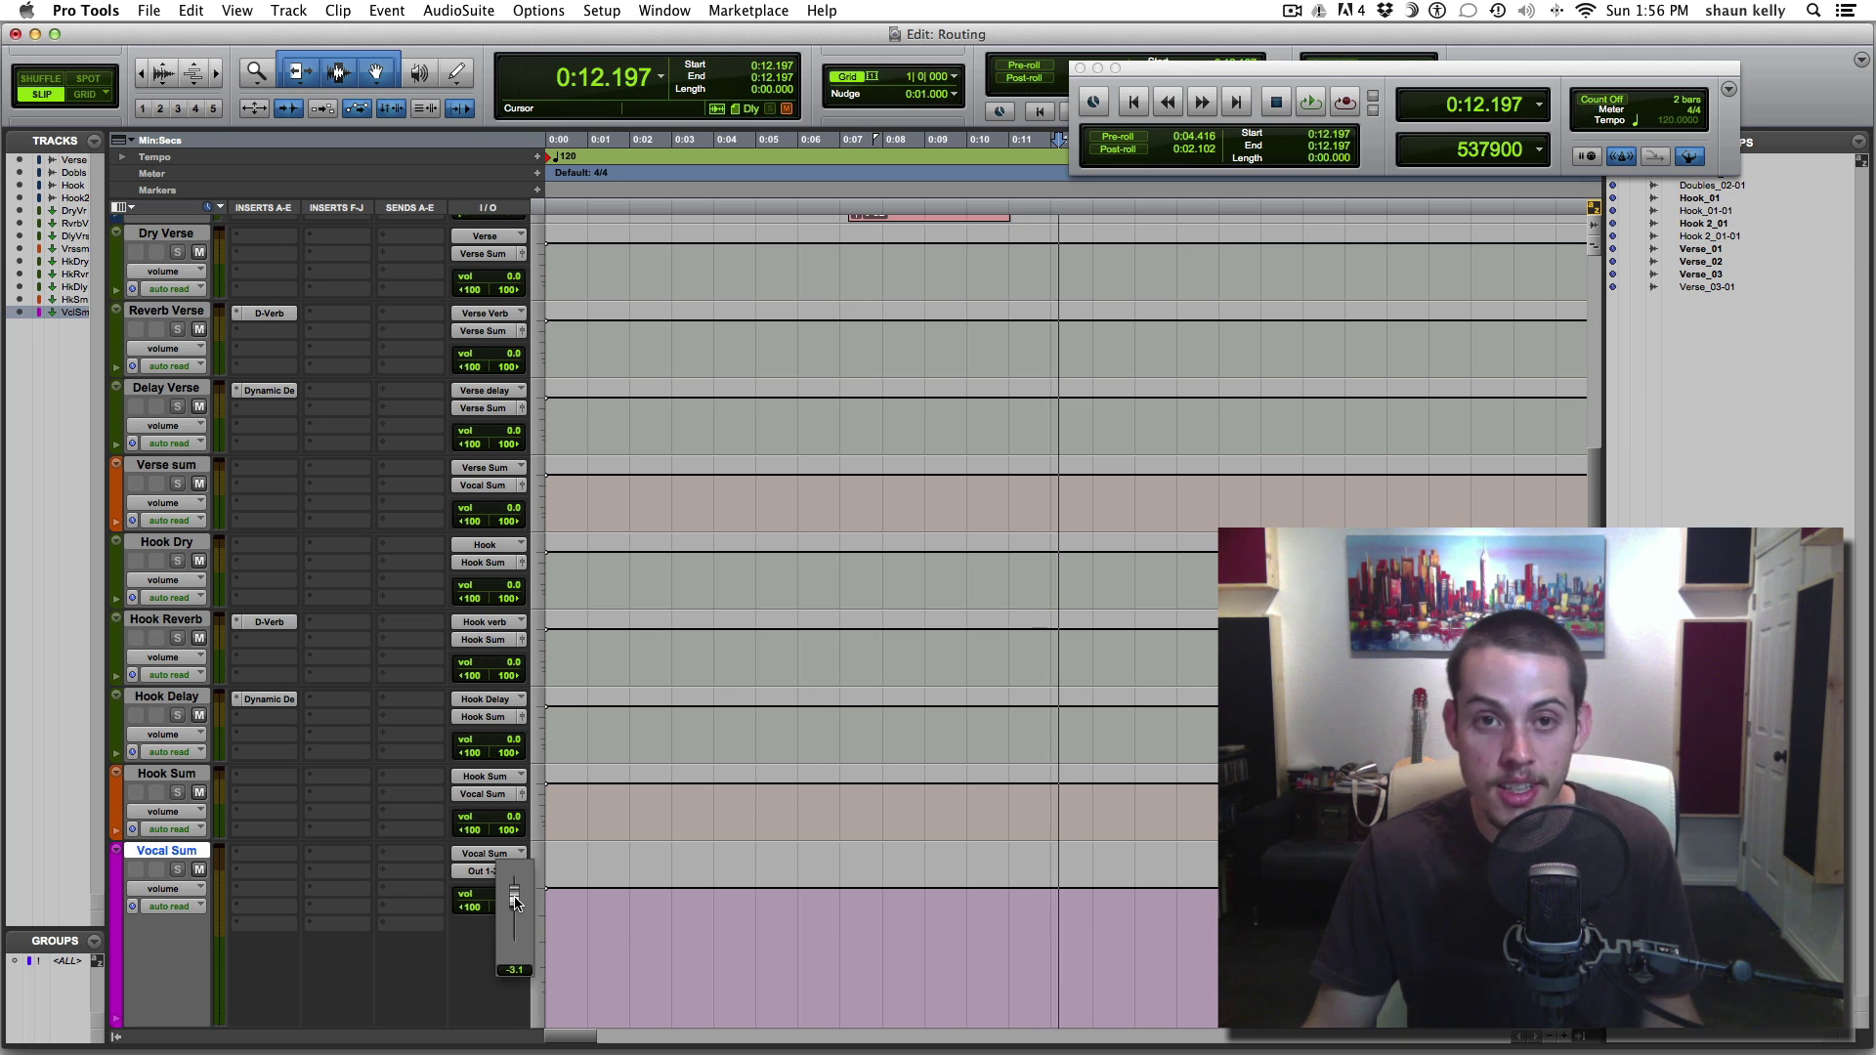
pyautogui.moveTo(515, 901); pyautogui.dragTo(515, 899)
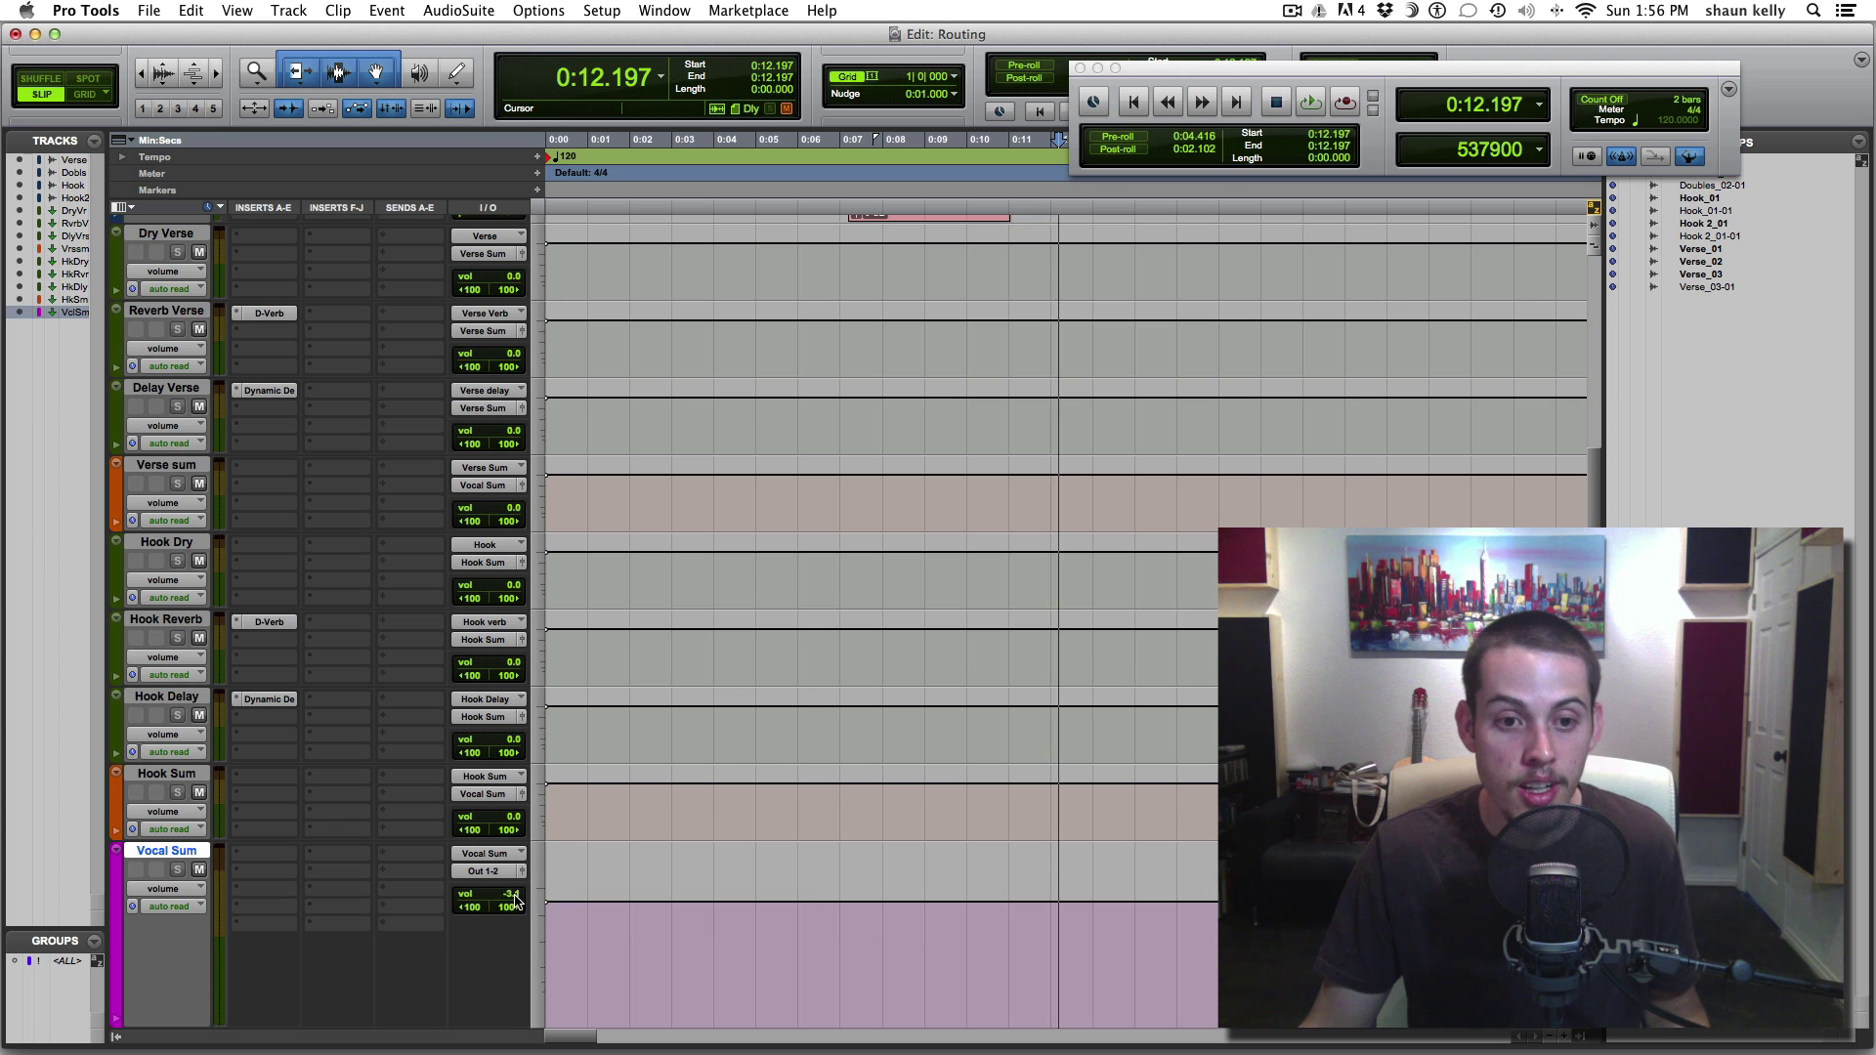
pyautogui.keyDown('alt'); pyautogui.click(512, 897); pyautogui.keyUp('alt')
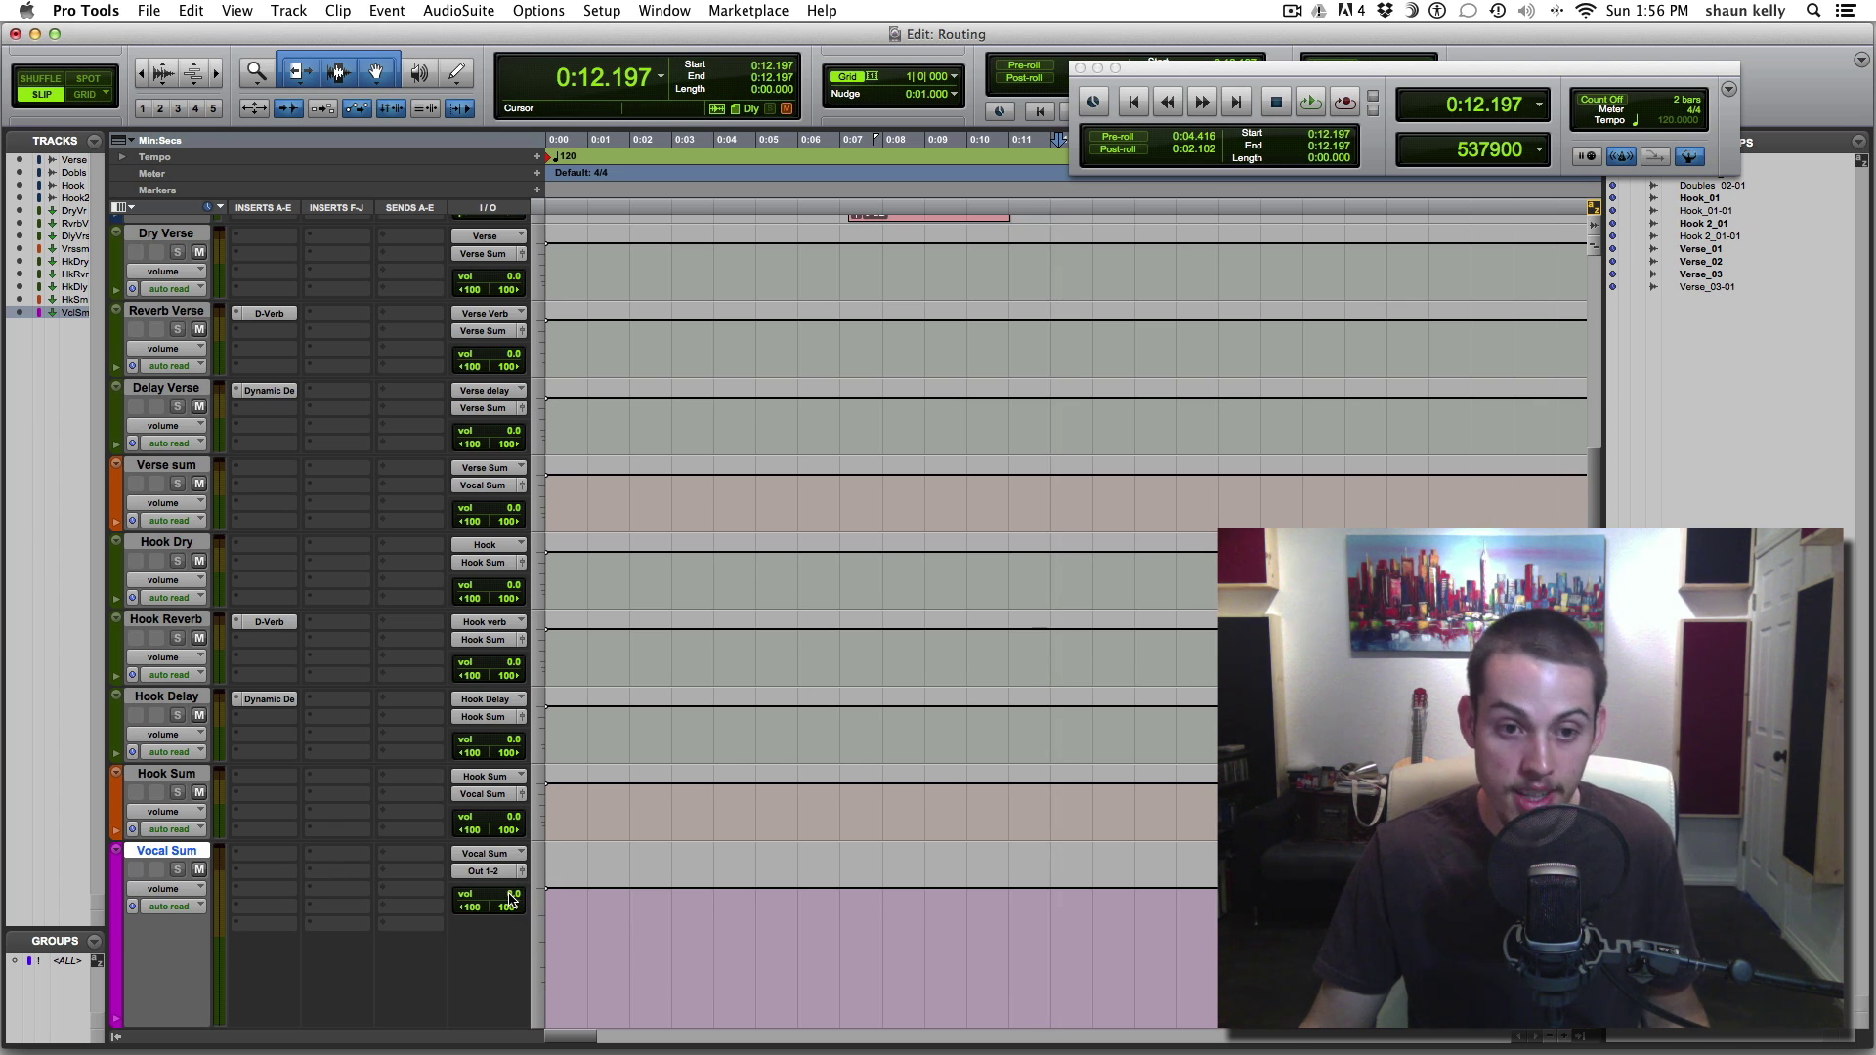
# Examine the multichannel plug-in categories offered for a Vocal Sum insert and review the tracks that feed it
pyautogui.click(275, 872)
pyautogui.moveTo(308, 891)
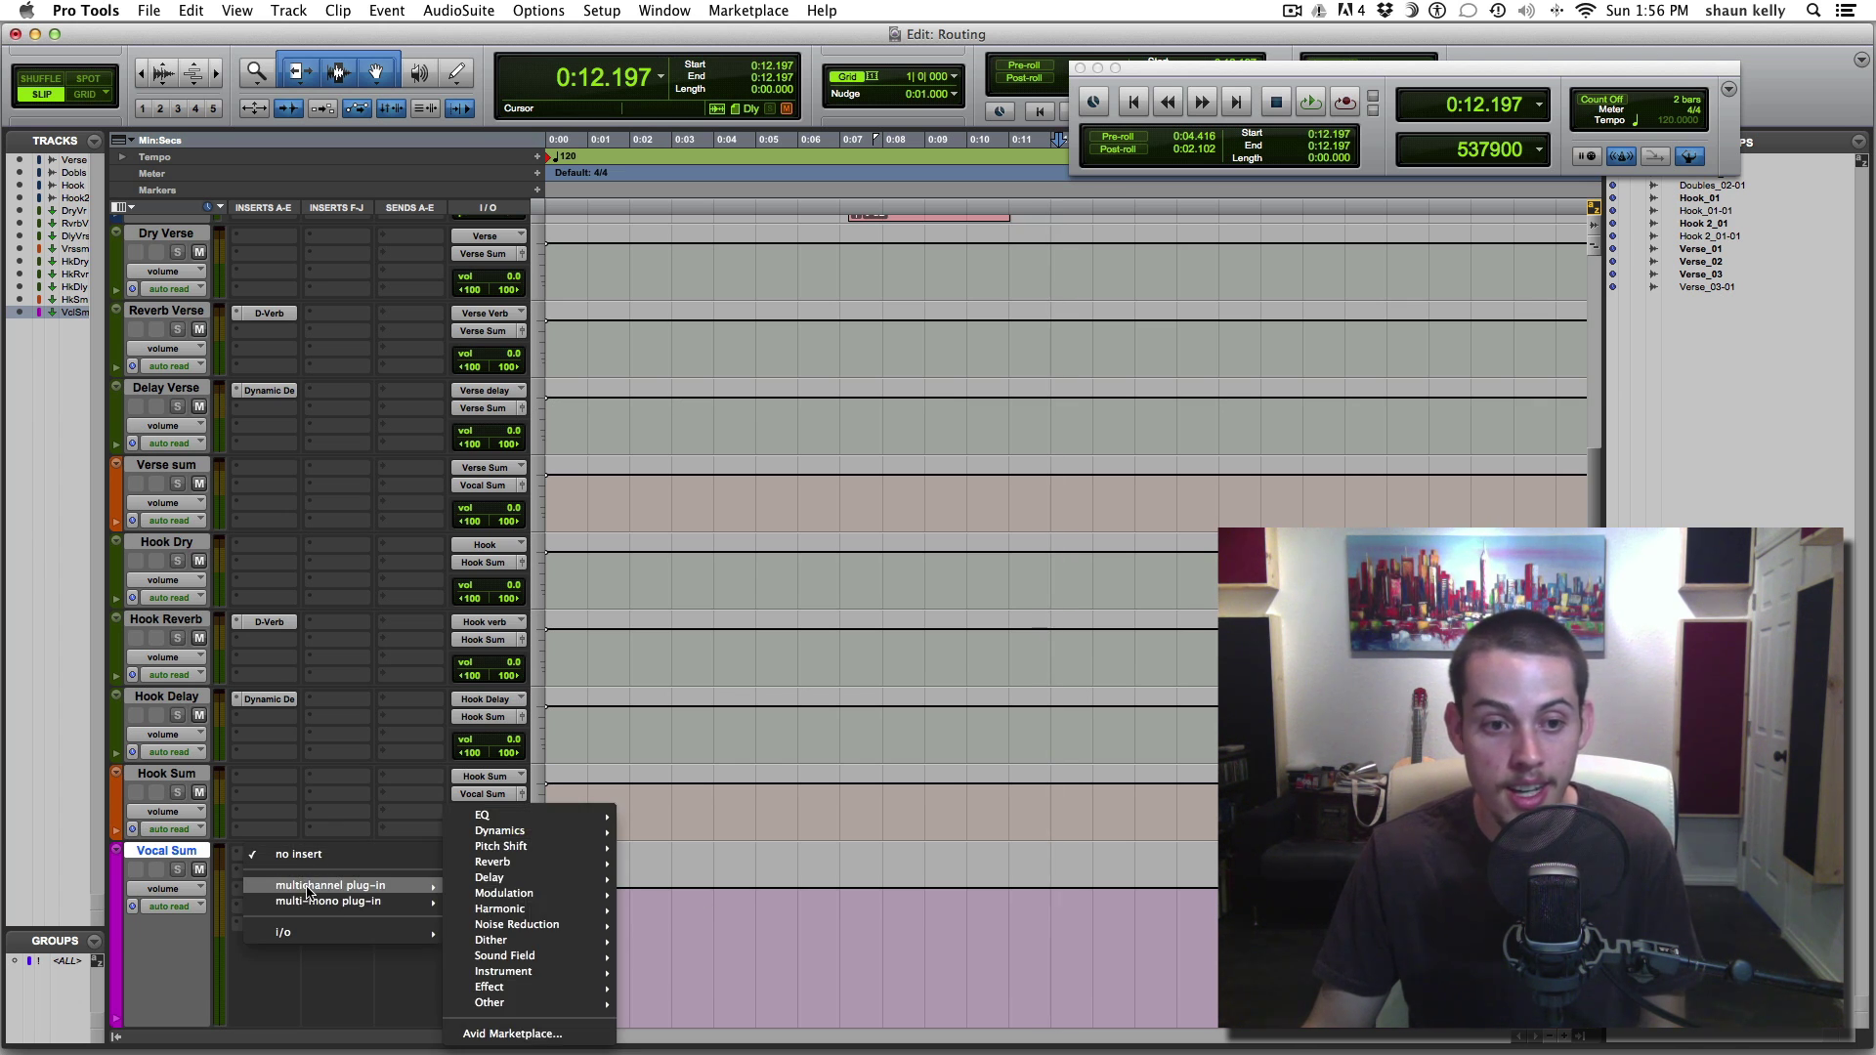
pyautogui.click(273, 967)
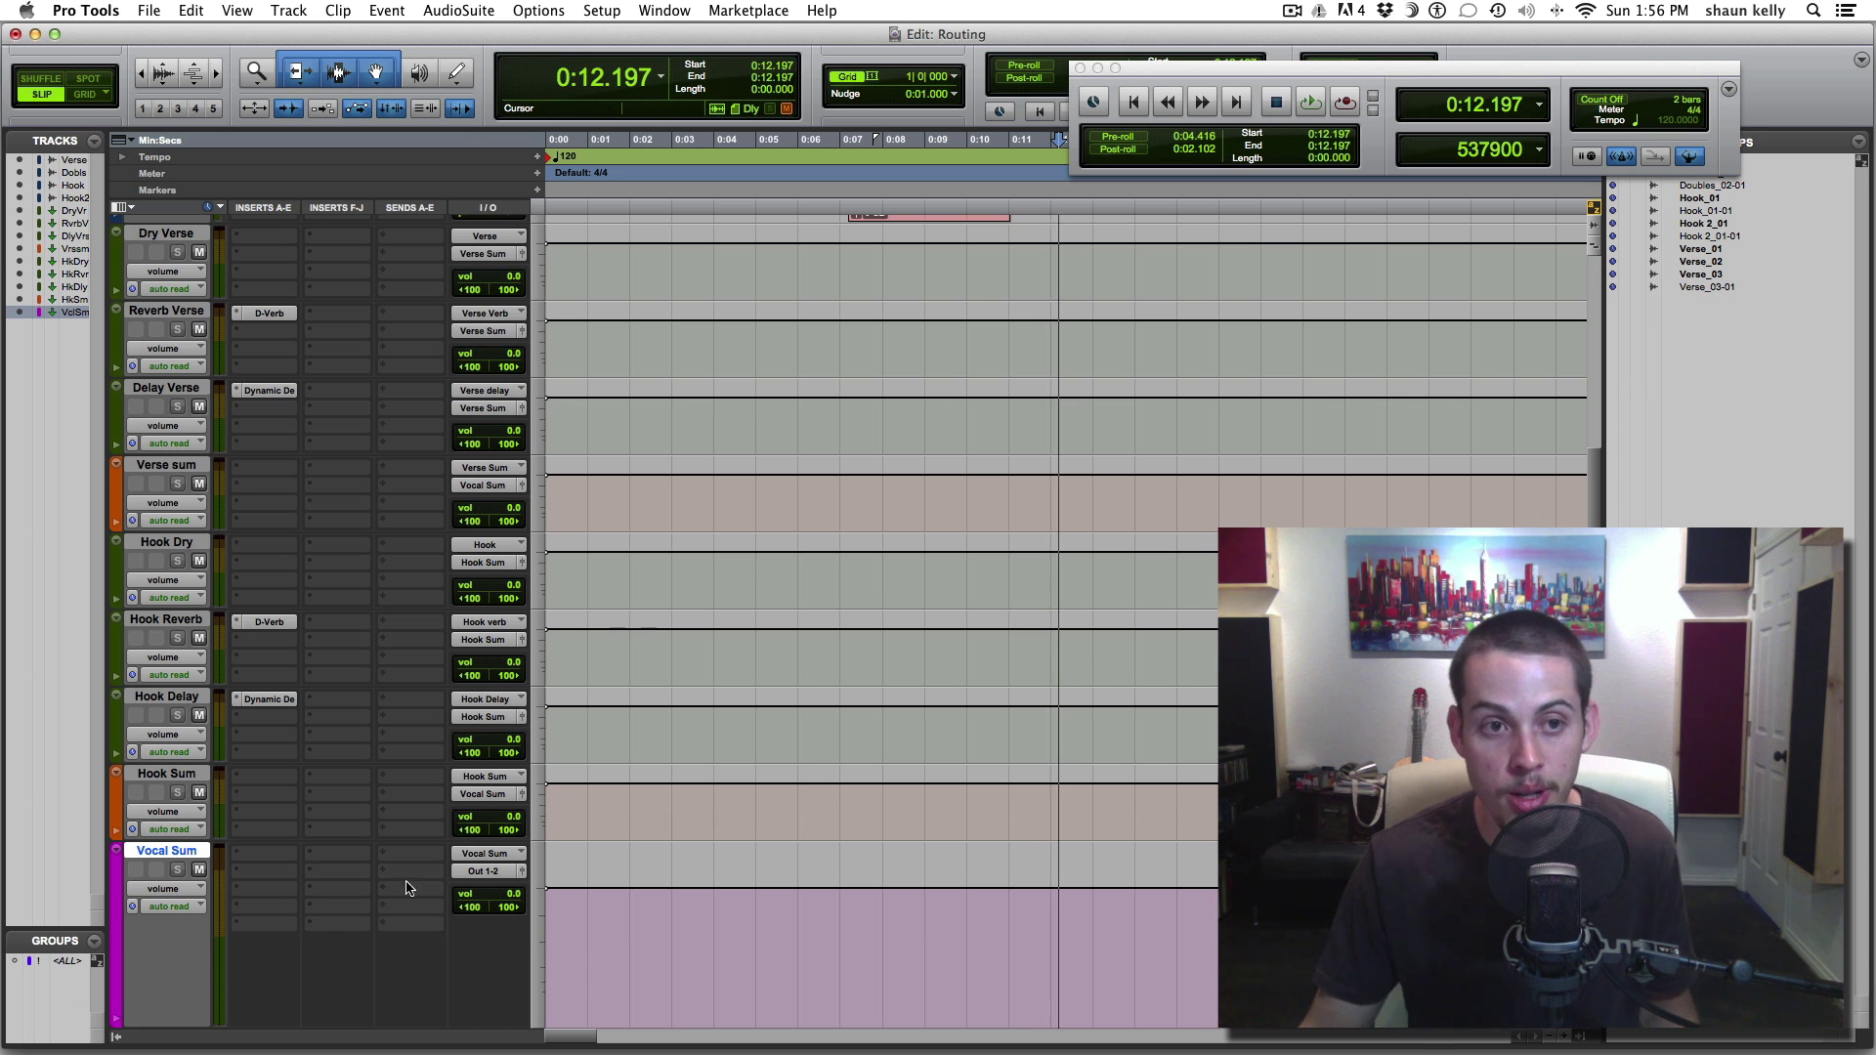
pyautogui.scroll(4, 526, 829)
pyautogui.scroll(-4, 526, 829)
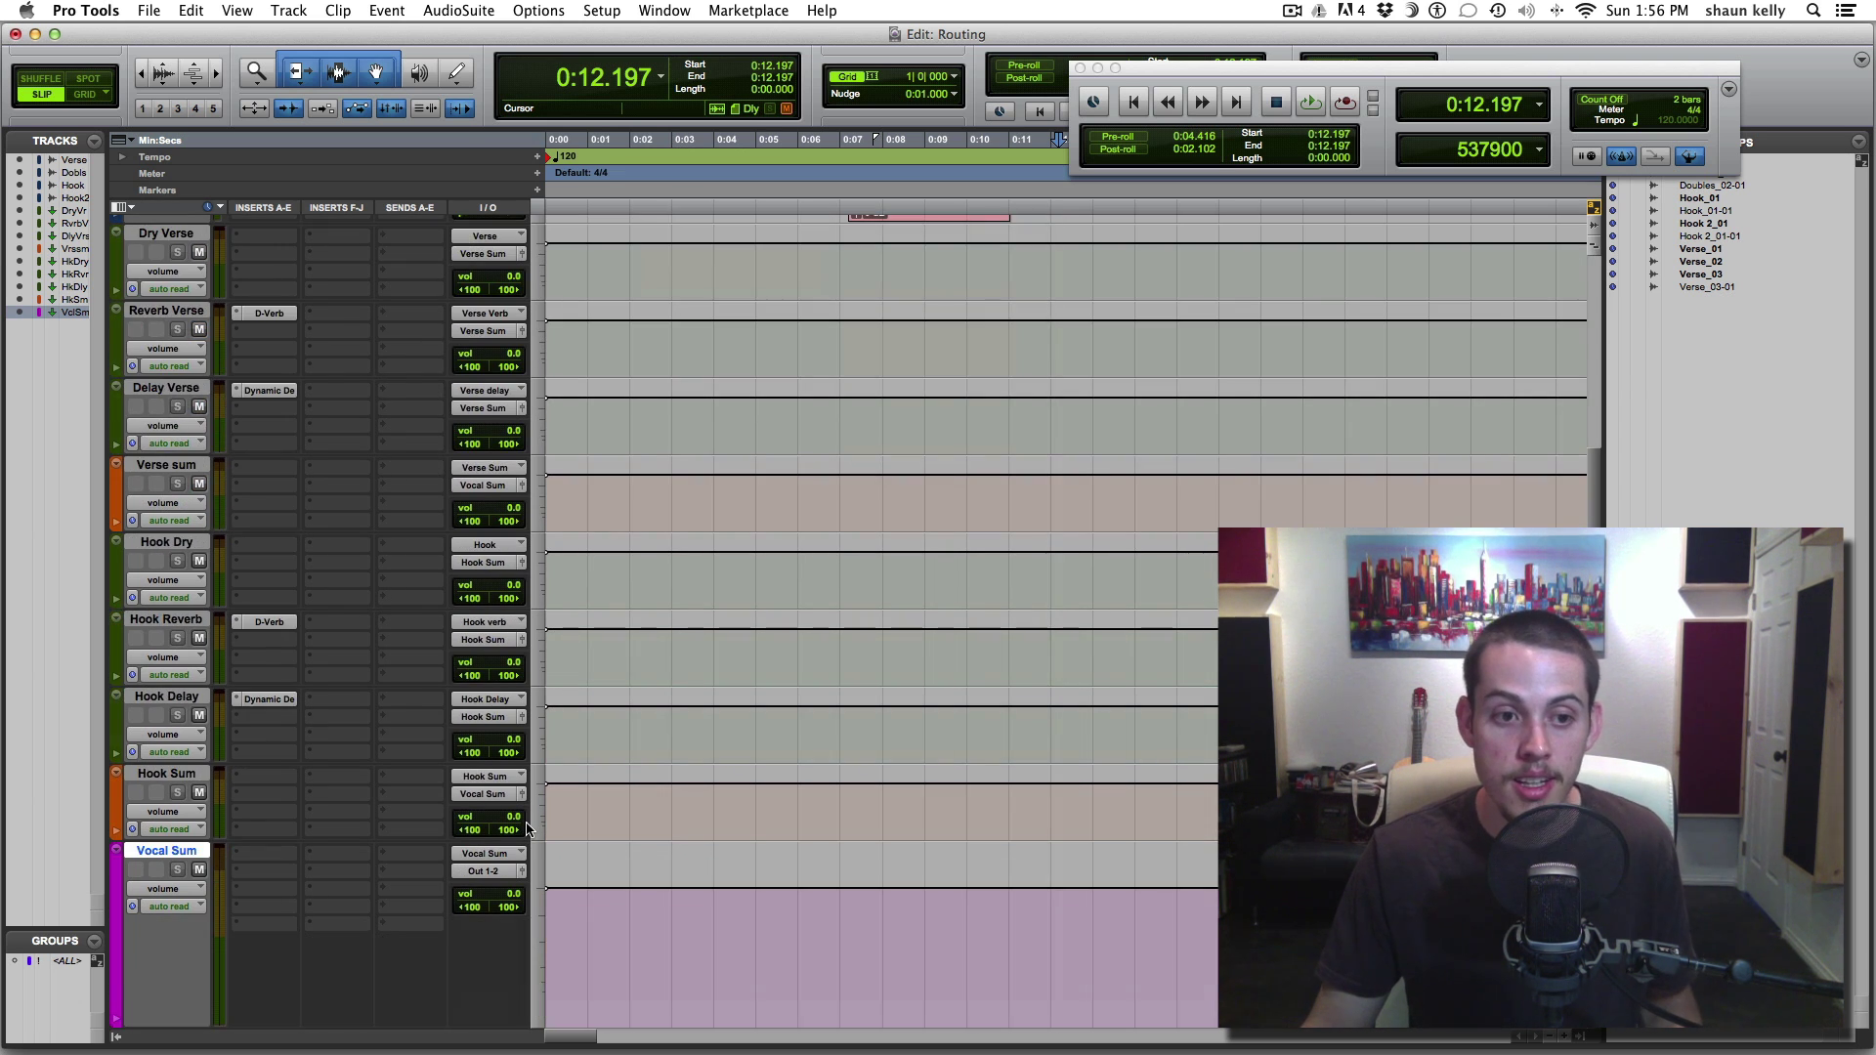
pyautogui.scroll(4, 525, 829)
pyautogui.scroll(-4, 526, 829)
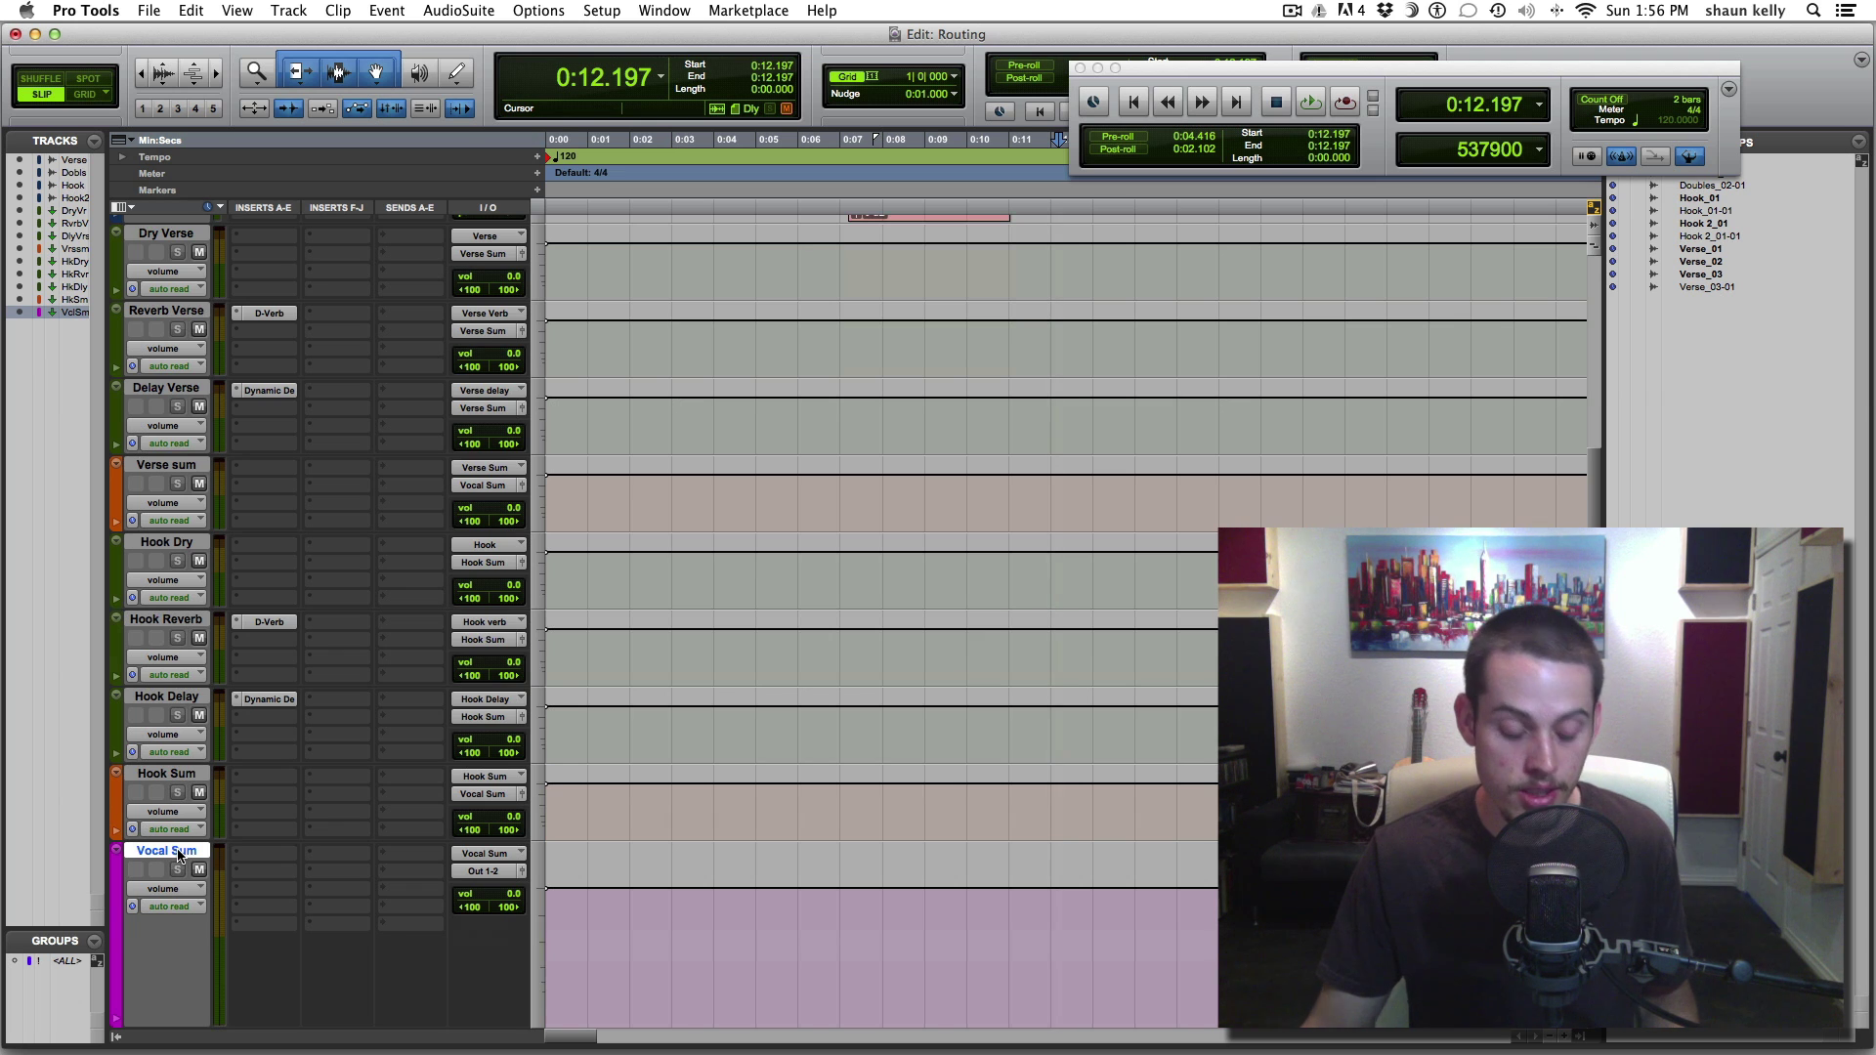
# Create one stereo Master Fader track below Vocal Sum and play back from before the hook to check its meter
pyautogui.press('super+shift+n')
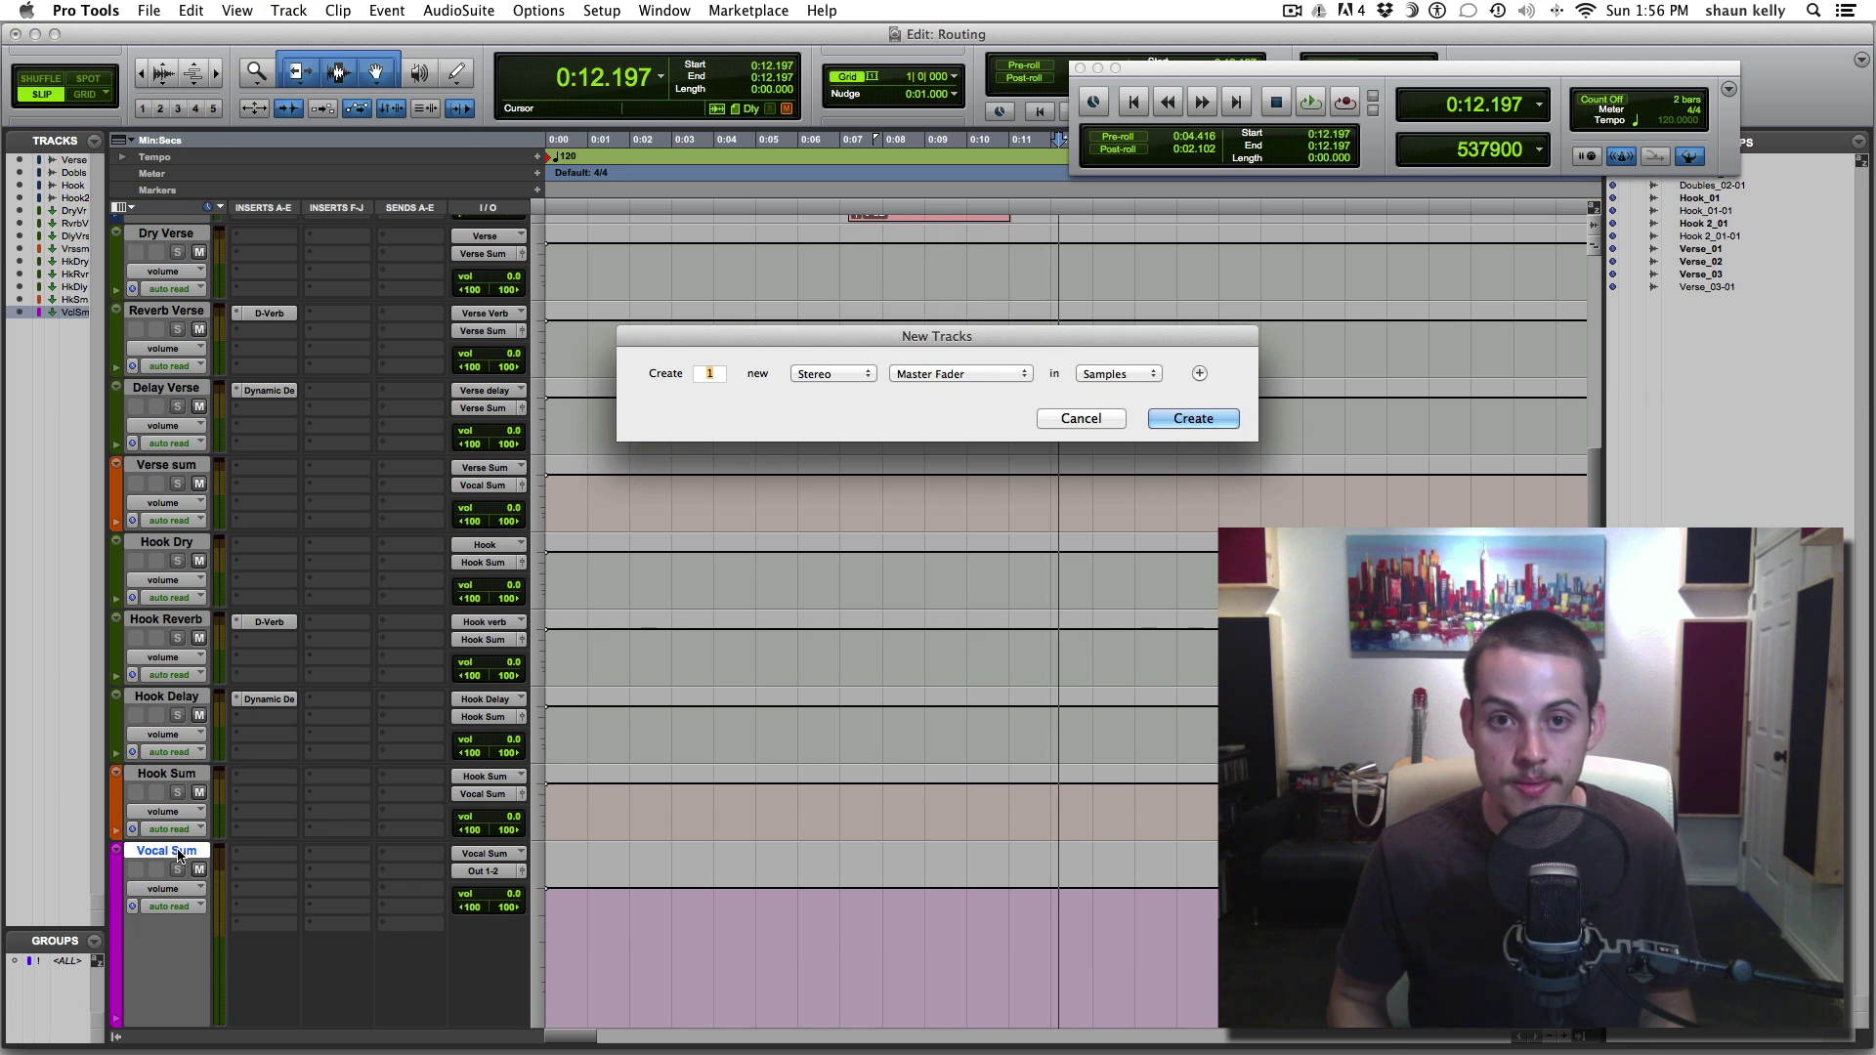
pyautogui.press('Return')
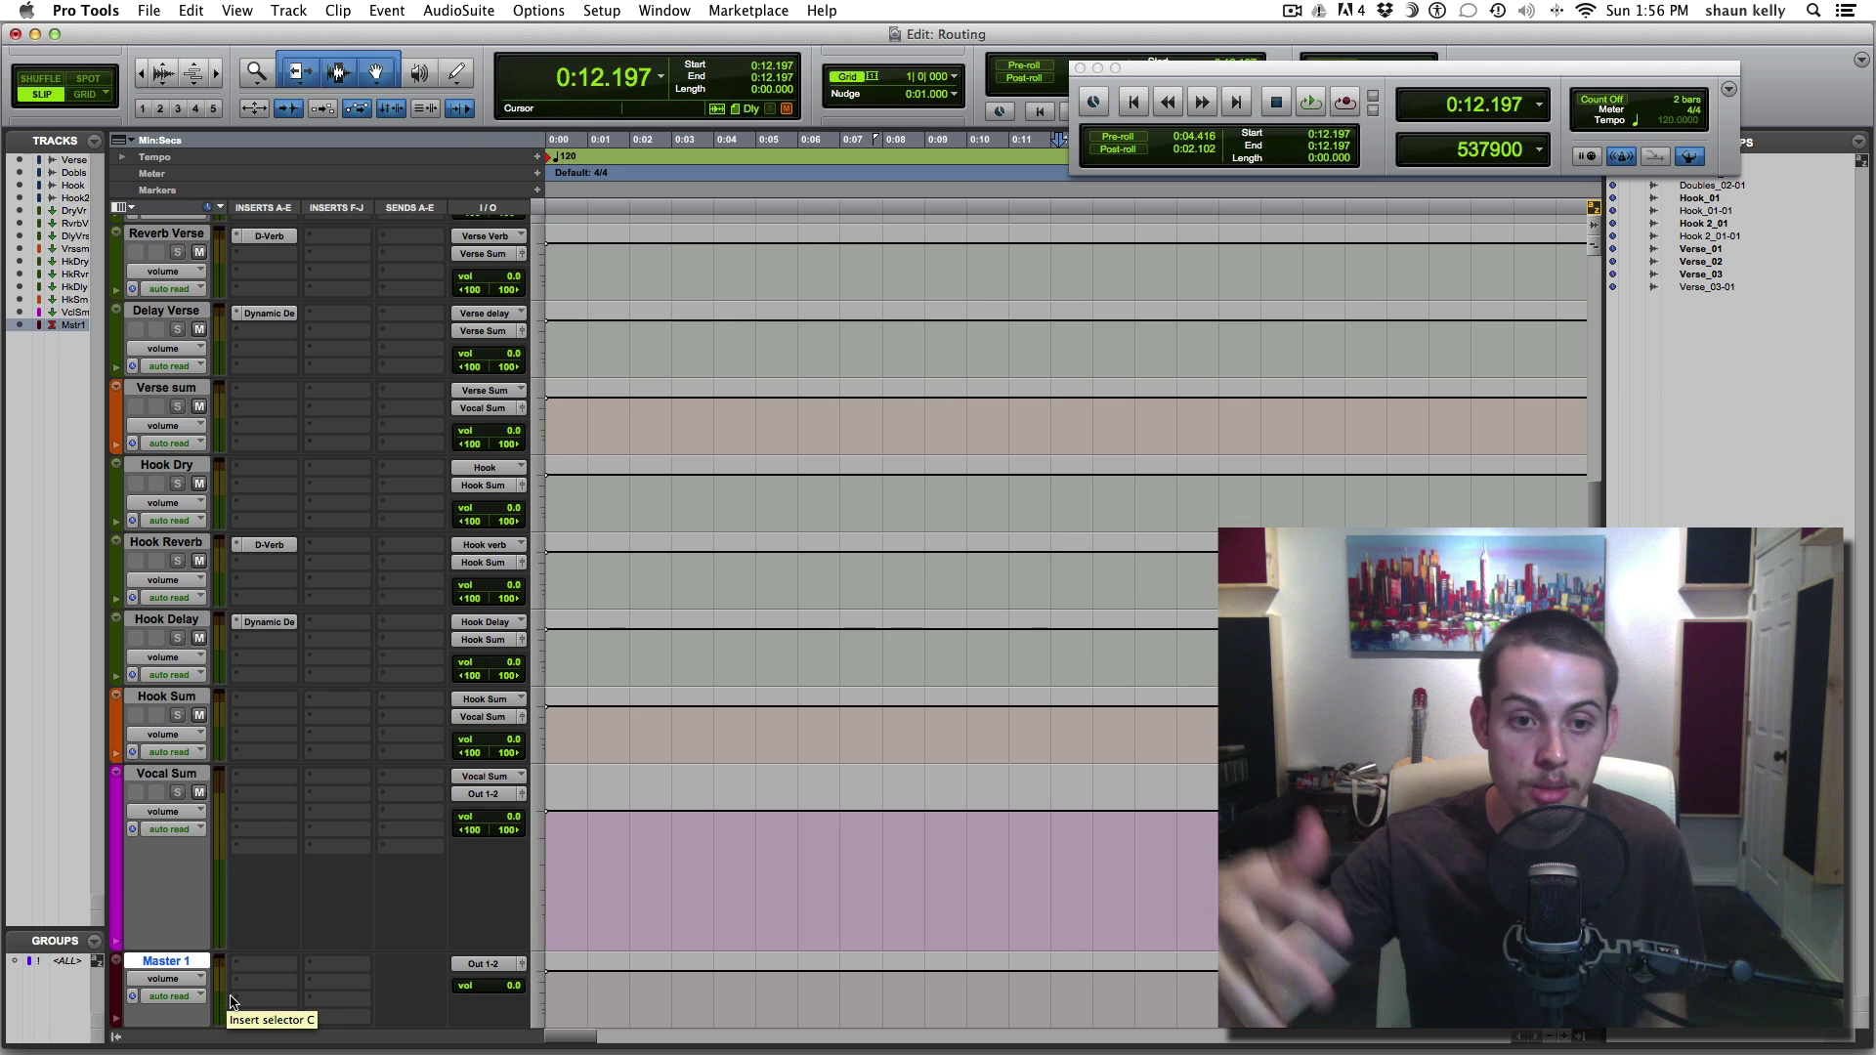
pyautogui.click(793, 239)
pyautogui.press('space')
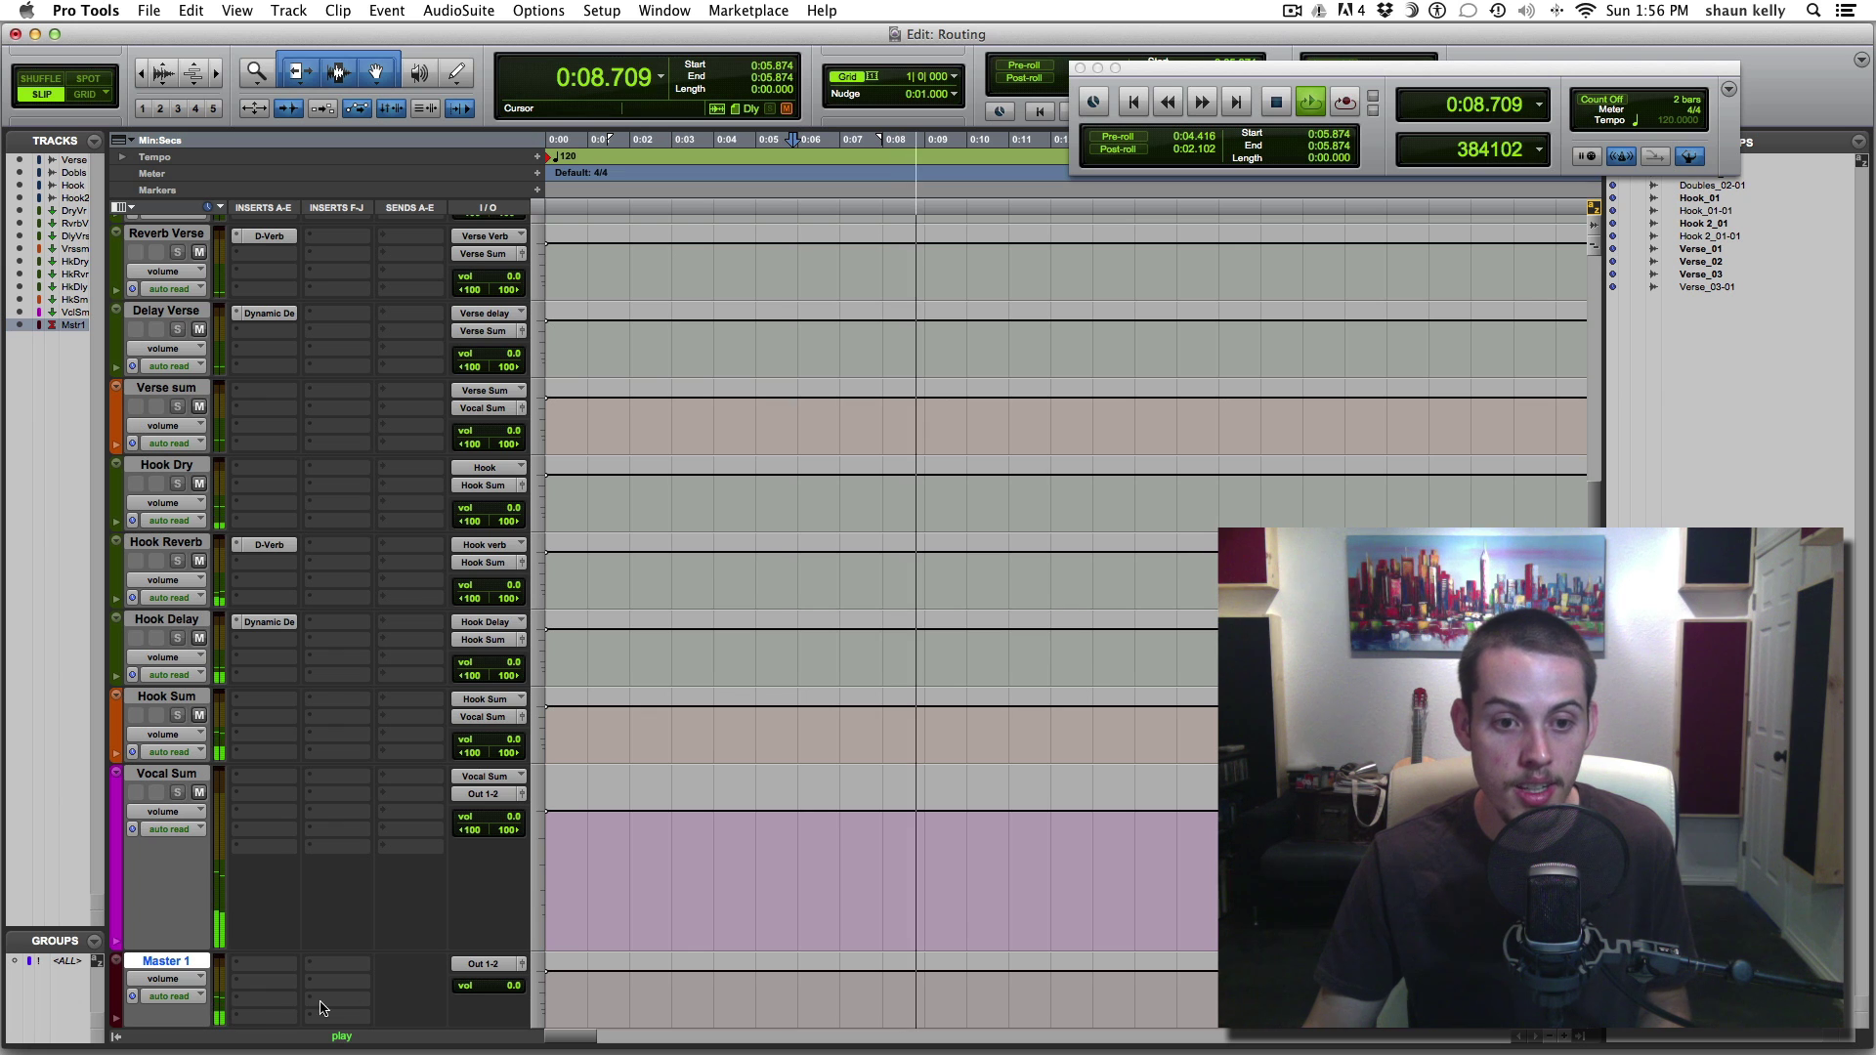
pyautogui.press('space')
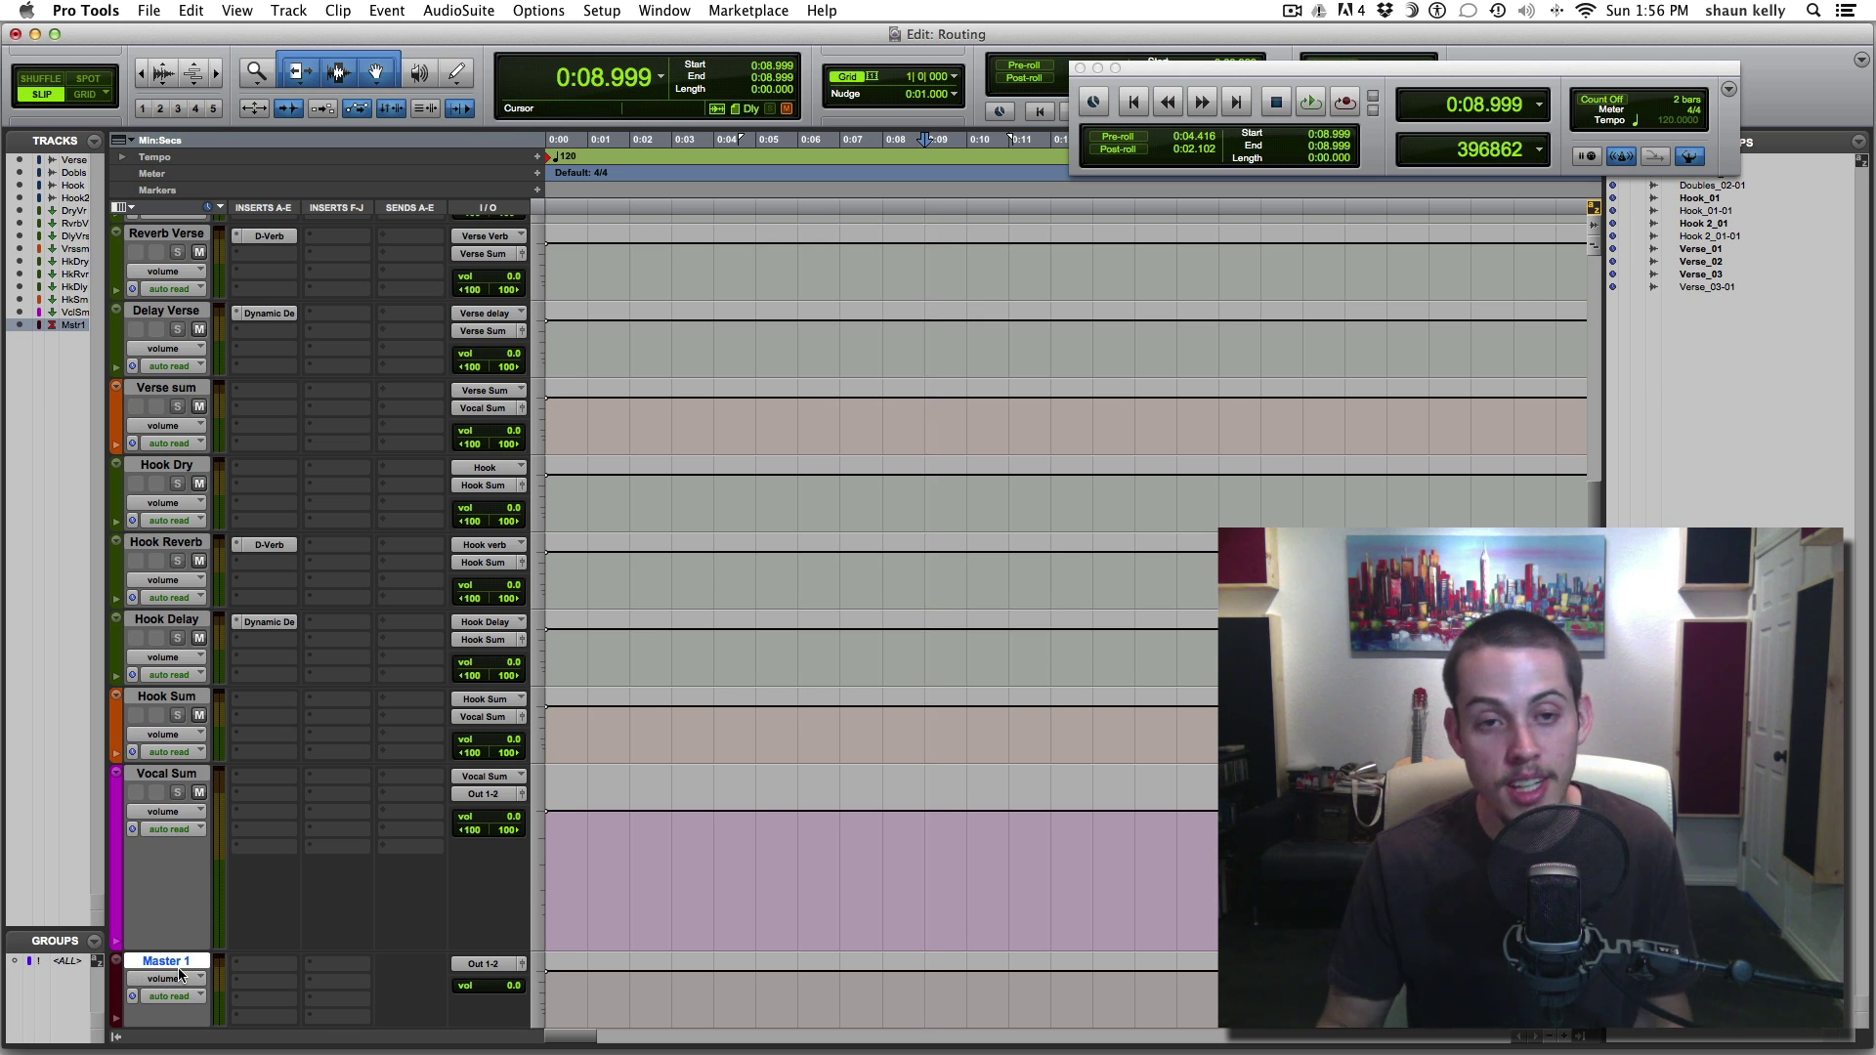
pyautogui.scroll(5, 652, 901)
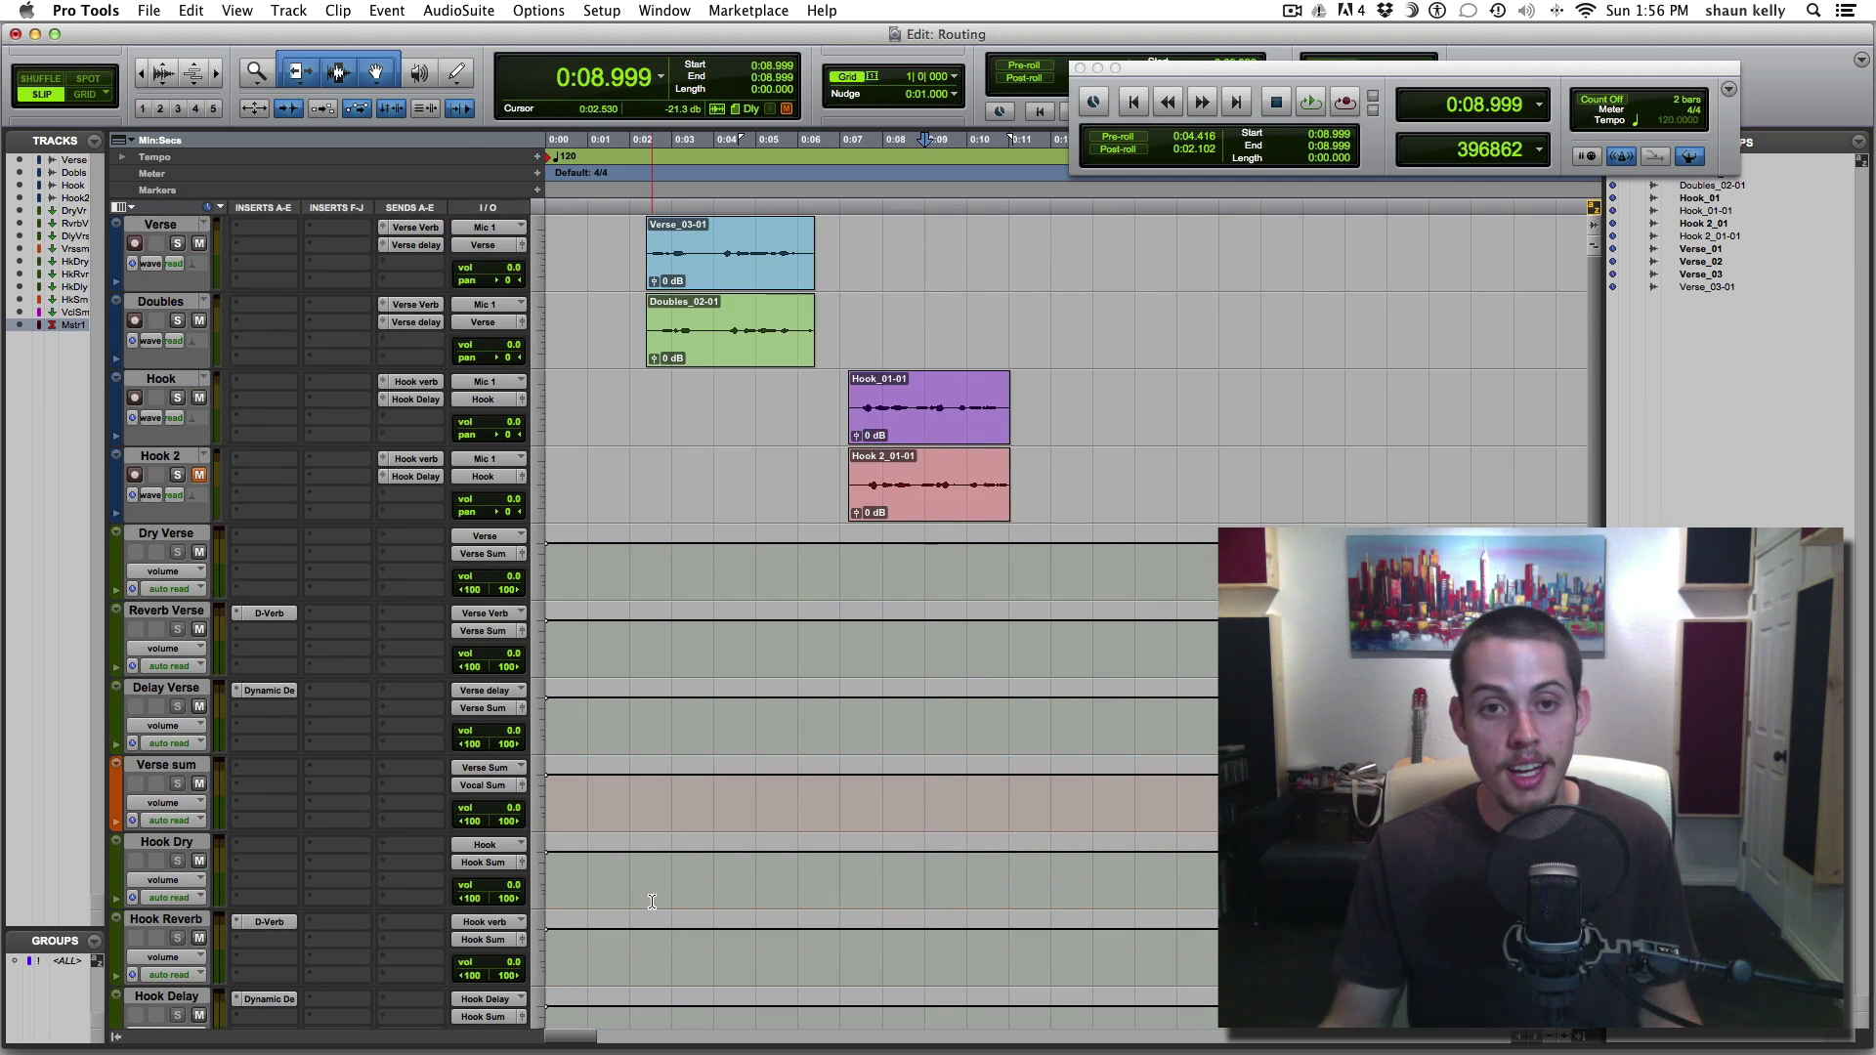